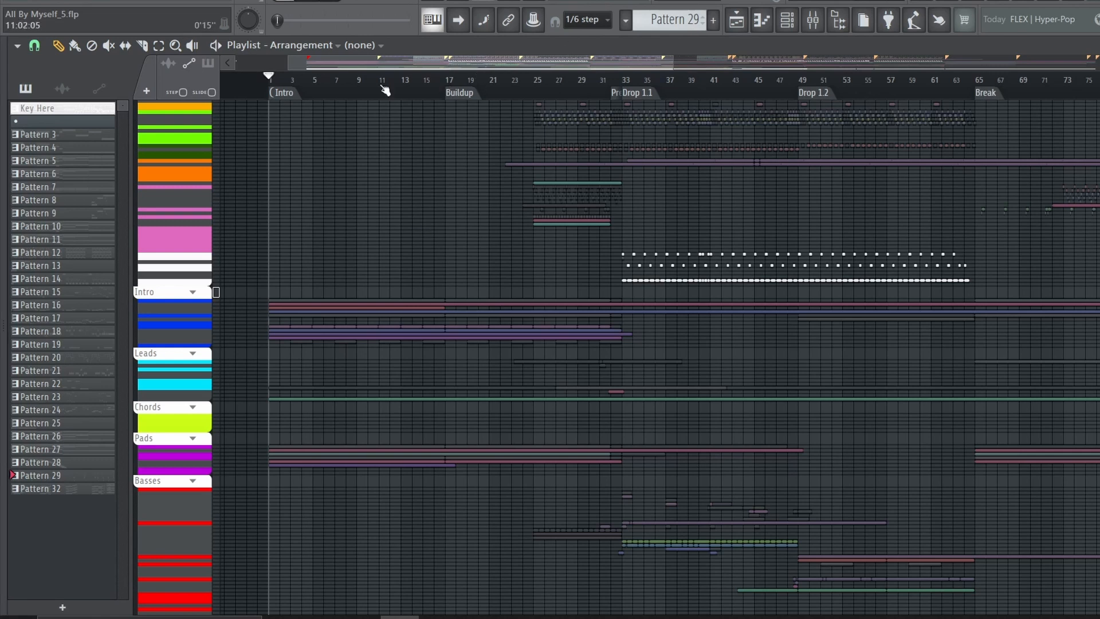
Expand the Intro track group and check the FLEX piano preset that plays Pattern 5
{"action": "left_click", "coordinate": [192, 294]}
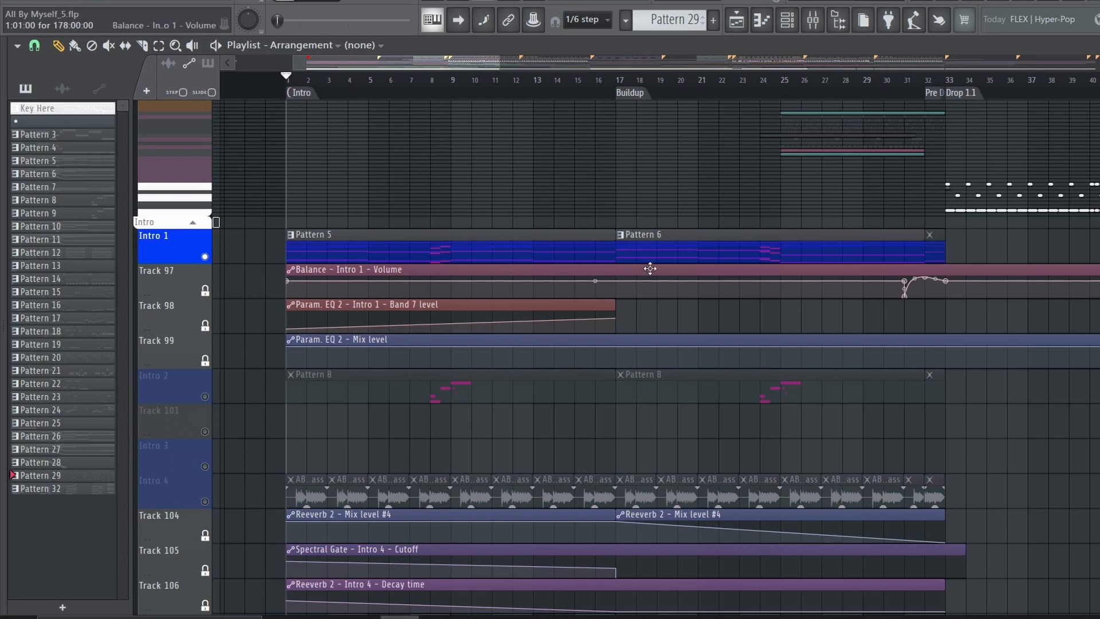
{"action": "double_click", "coordinate": [599, 248]}
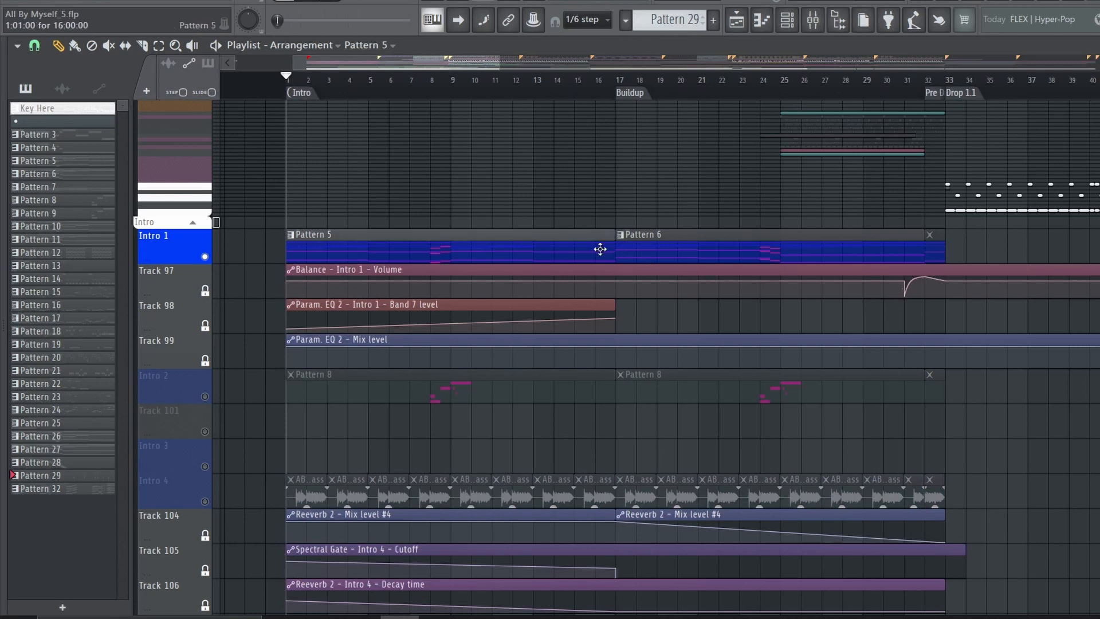
{"action": "double_click", "coordinate": [115, 373]}
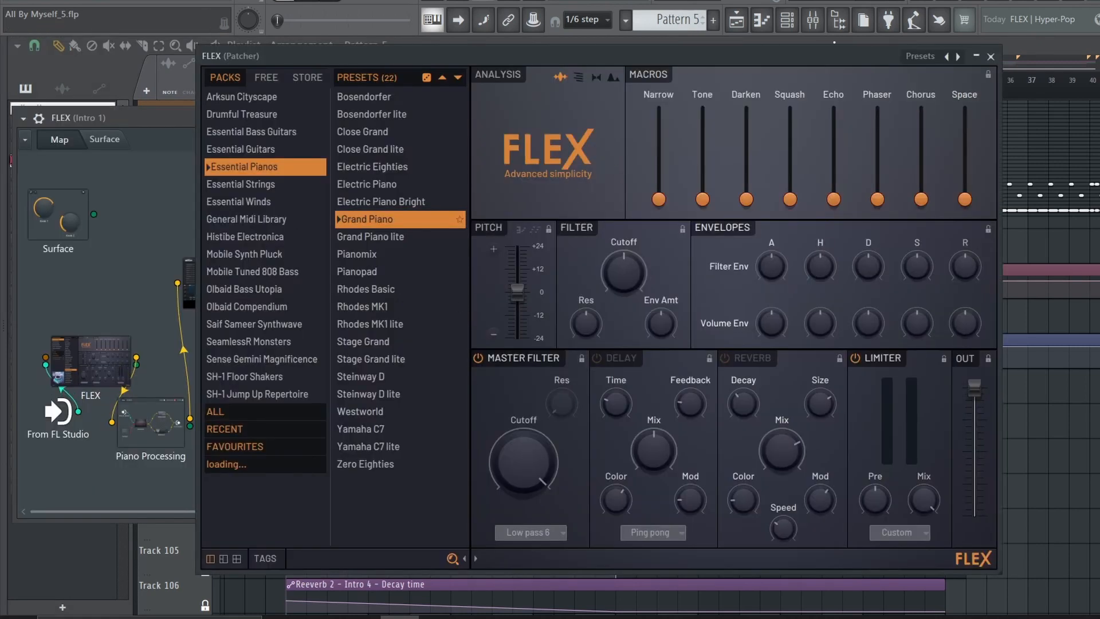
{"action": "left_click", "coordinate": [990, 56]}
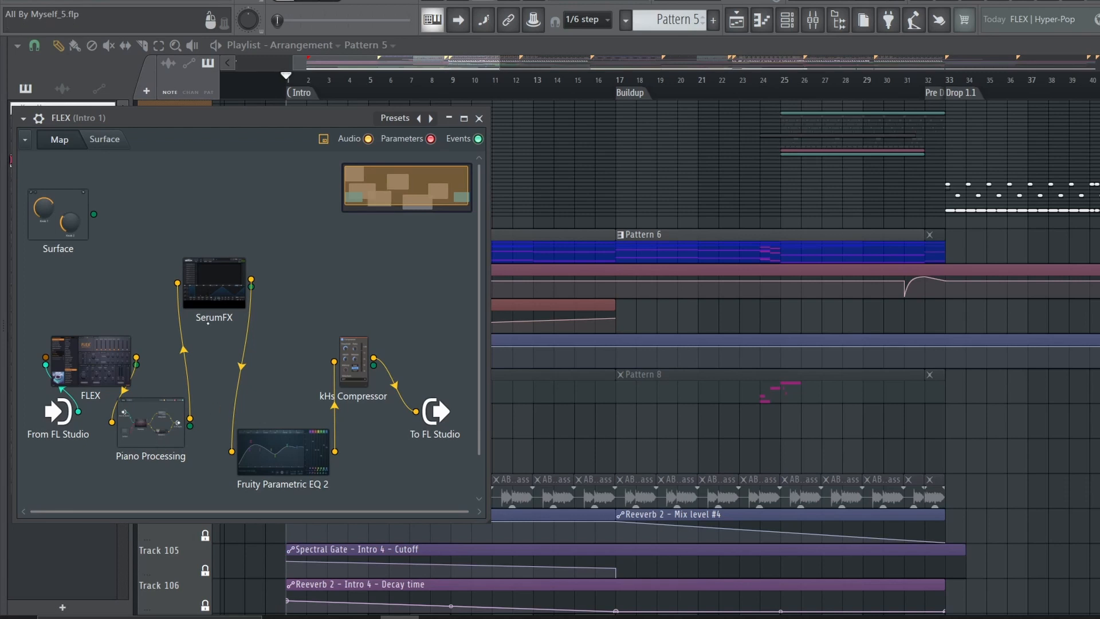
Inspect the SerumFX and Fruity Parametric EQ 2 modules inside the Intro 1 FLEX patch, and close the patch
{"action": "double_click", "coordinate": [213, 283]}
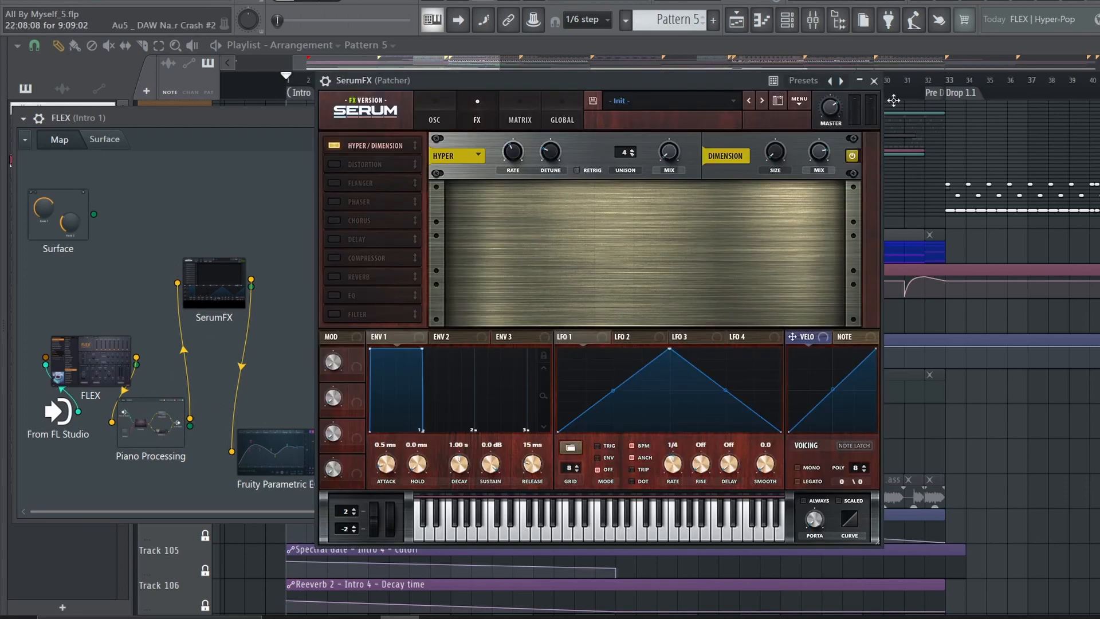
{"action": "left_click", "coordinate": [873, 81]}
{"action": "double_click", "coordinate": [219, 273]}
{"action": "left_click", "coordinate": [874, 81]}
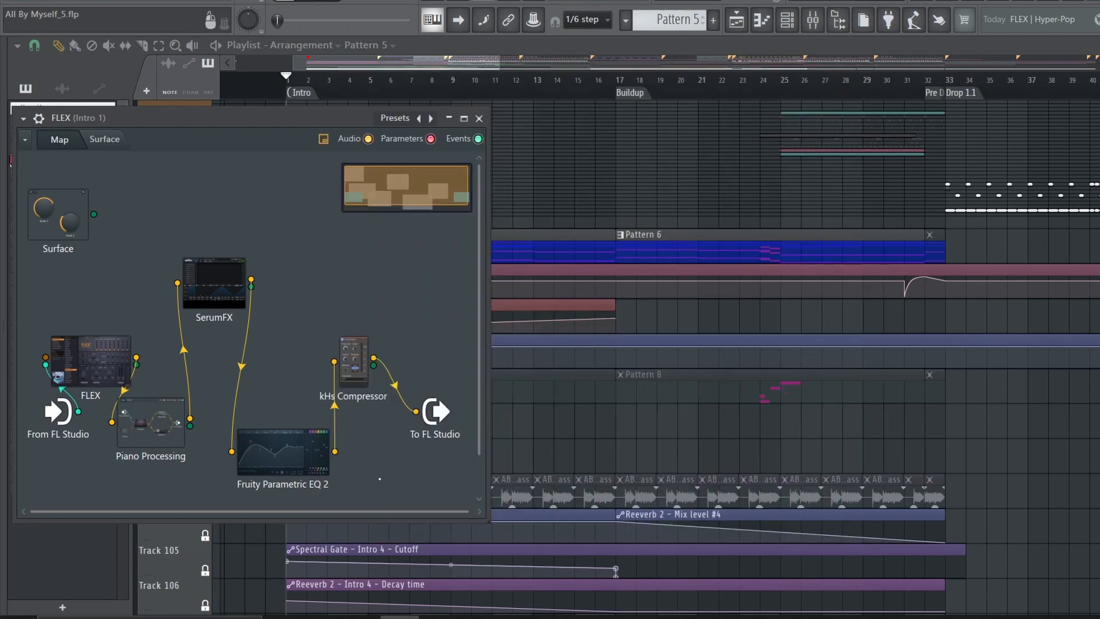
{"action": "double_click", "coordinate": [283, 451]}
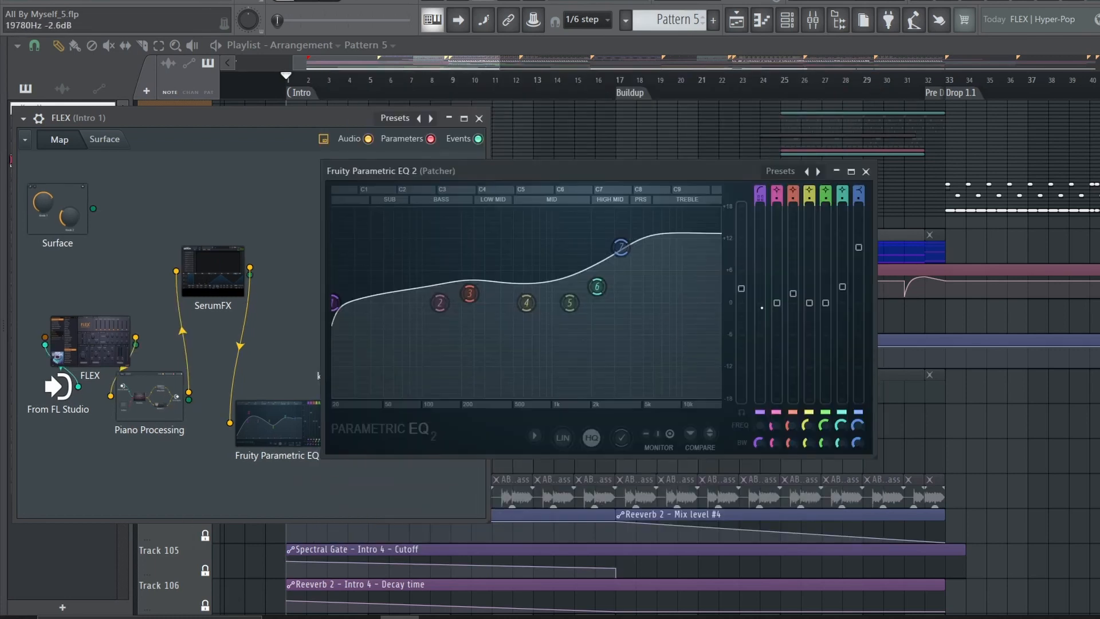
{"action": "left_click", "coordinate": [866, 171]}
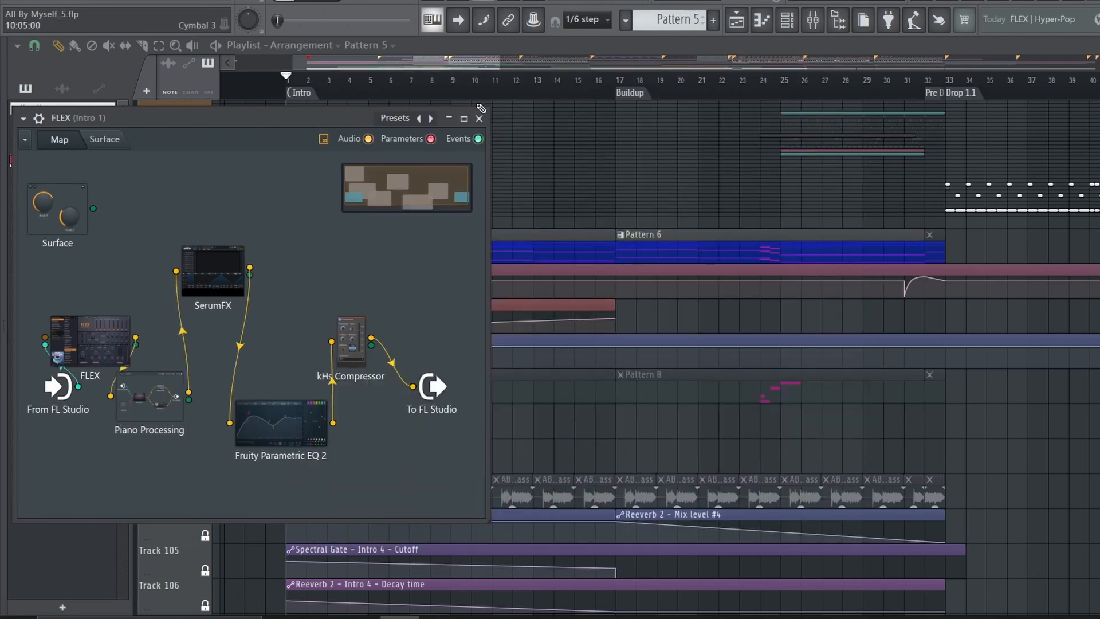
{"action": "left_click", "coordinate": [479, 119]}
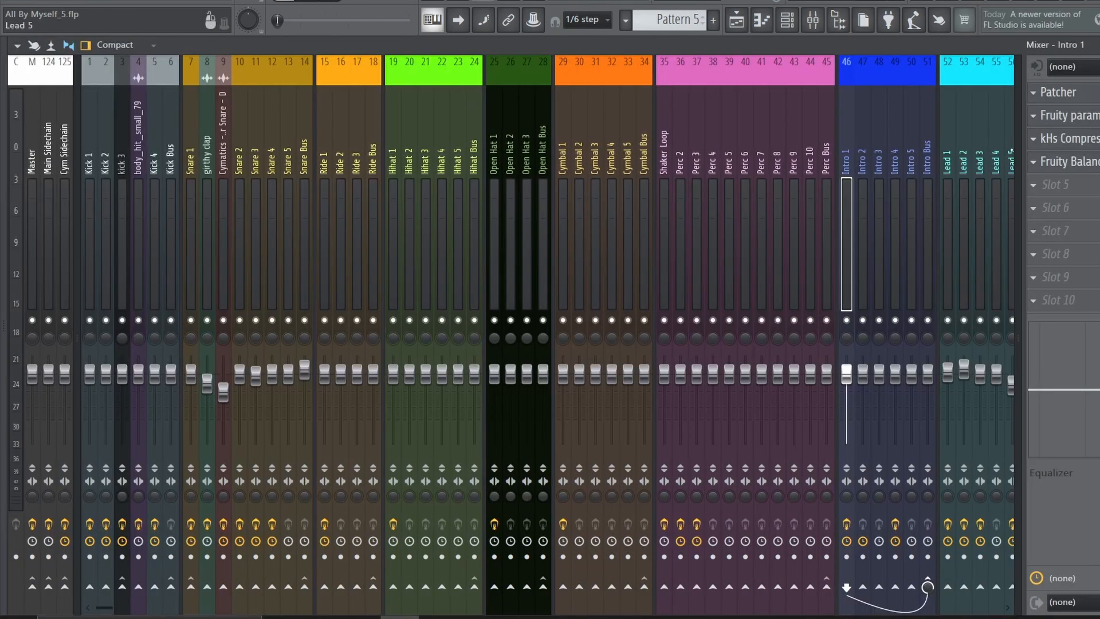
Examine the Patcher and Fruity parametric EQ 2 effects on the Intro 1 mixer insert during playback, and return to the playlist
{"action": "left_click", "coordinate": [1053, 93]}
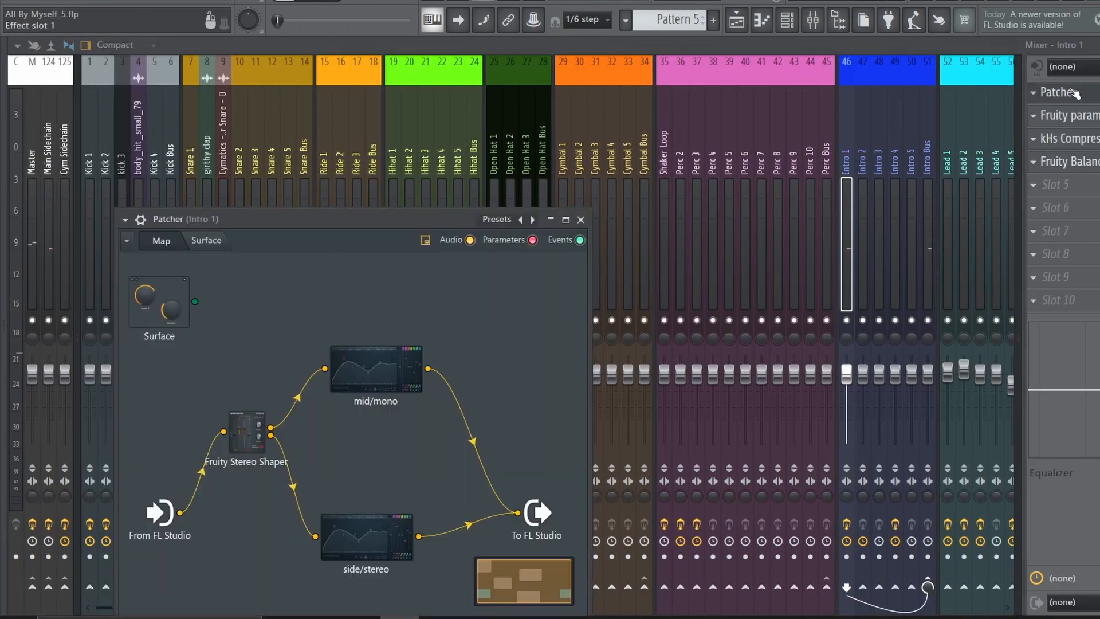
{"action": "left_click", "coordinate": [1064, 115]}
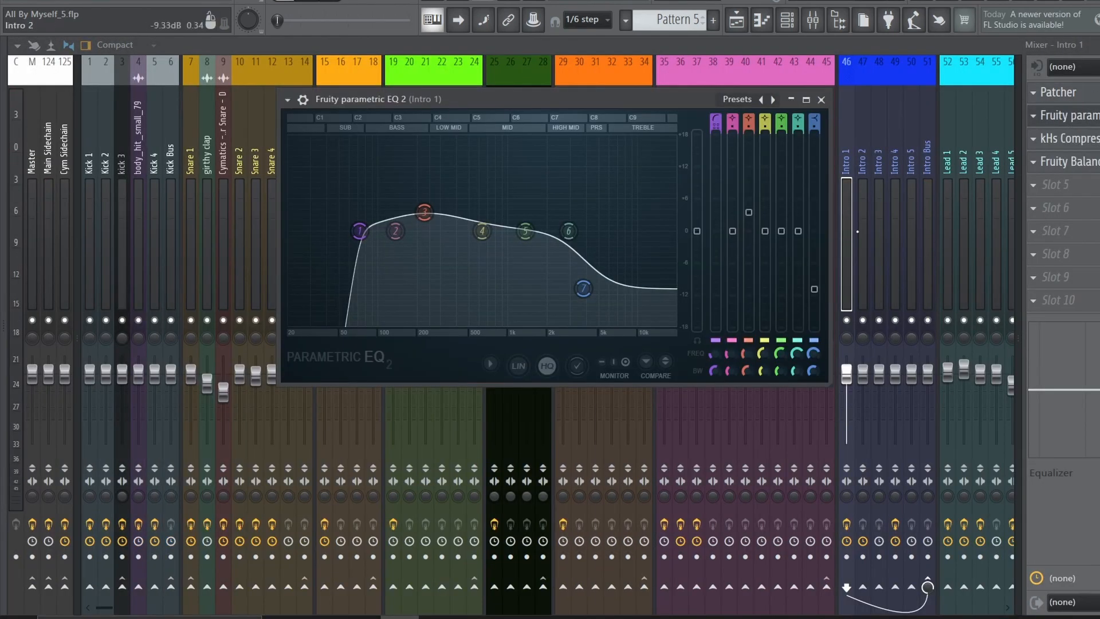
{"action": "left_click_drag", "start_coordinate": [595, 316], "coordinate": [595, 315]}
{"action": "key", "text": "space"}
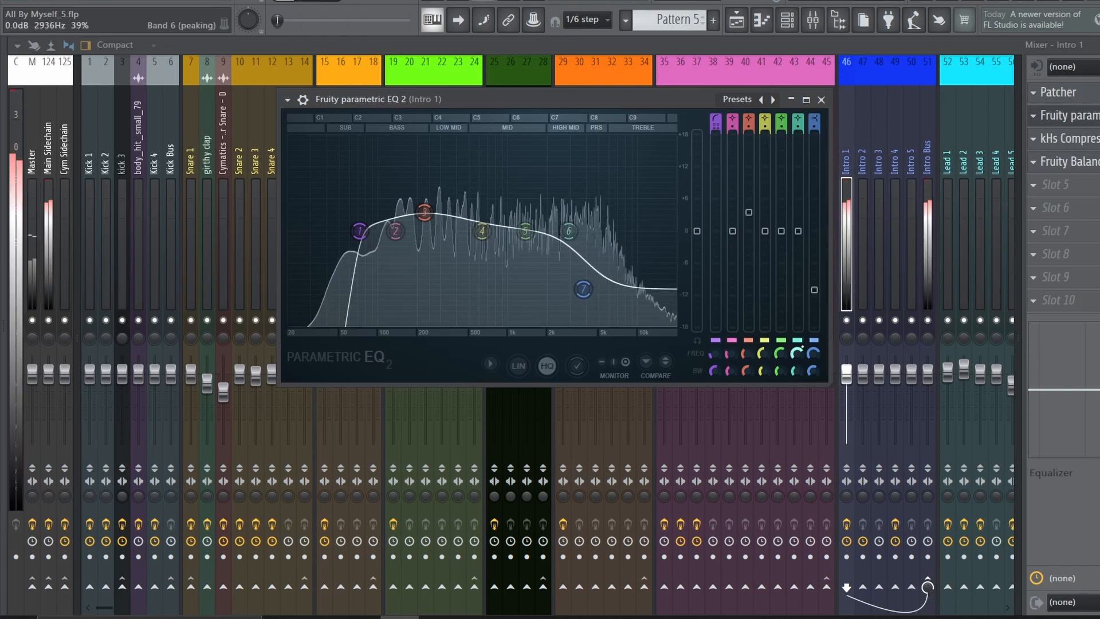
{"action": "left_click", "coordinate": [736, 21]}
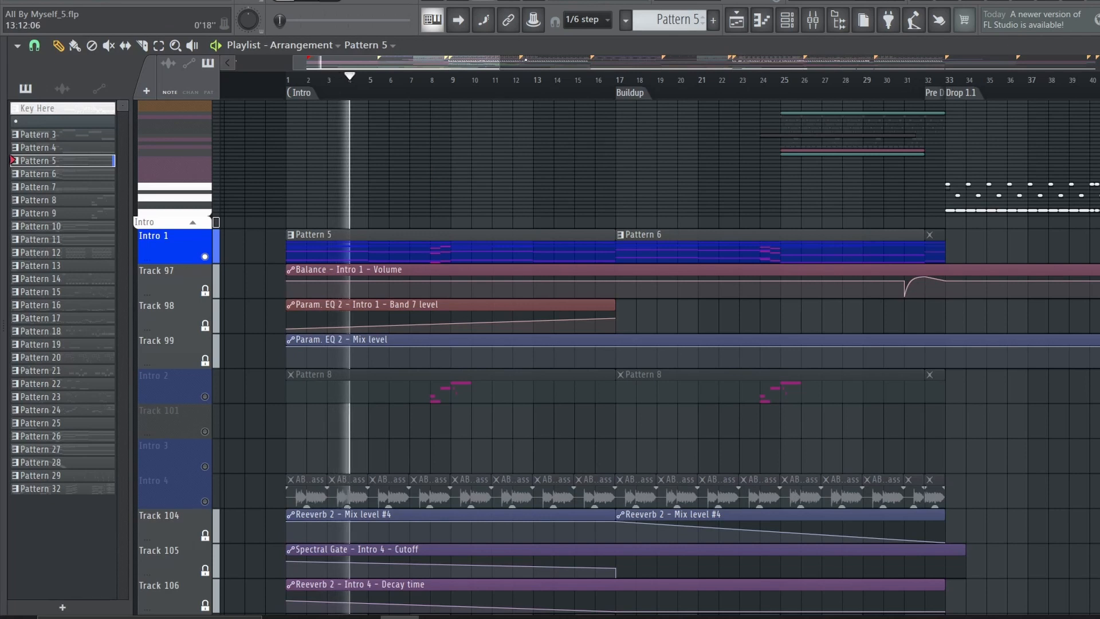
{"action": "key", "text": "space"}
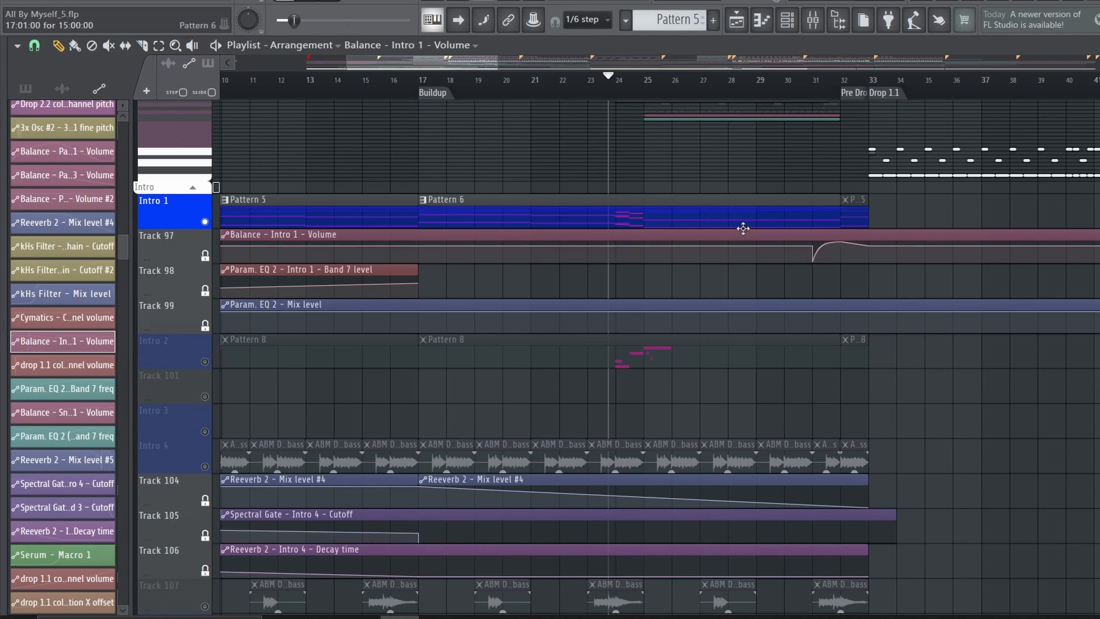
Play the Intro 1 buildup and examine the Pattern 6 notes in the piano roll
{"action": "key", "text": "ctrl+s"}
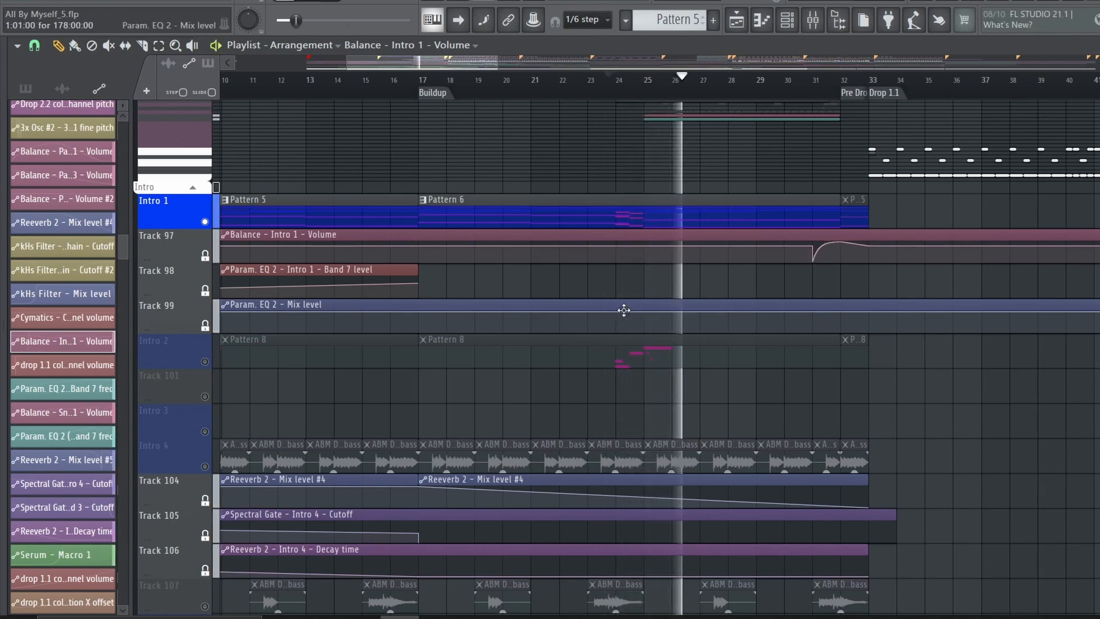
{"action": "double_click", "coordinate": [666, 211]}
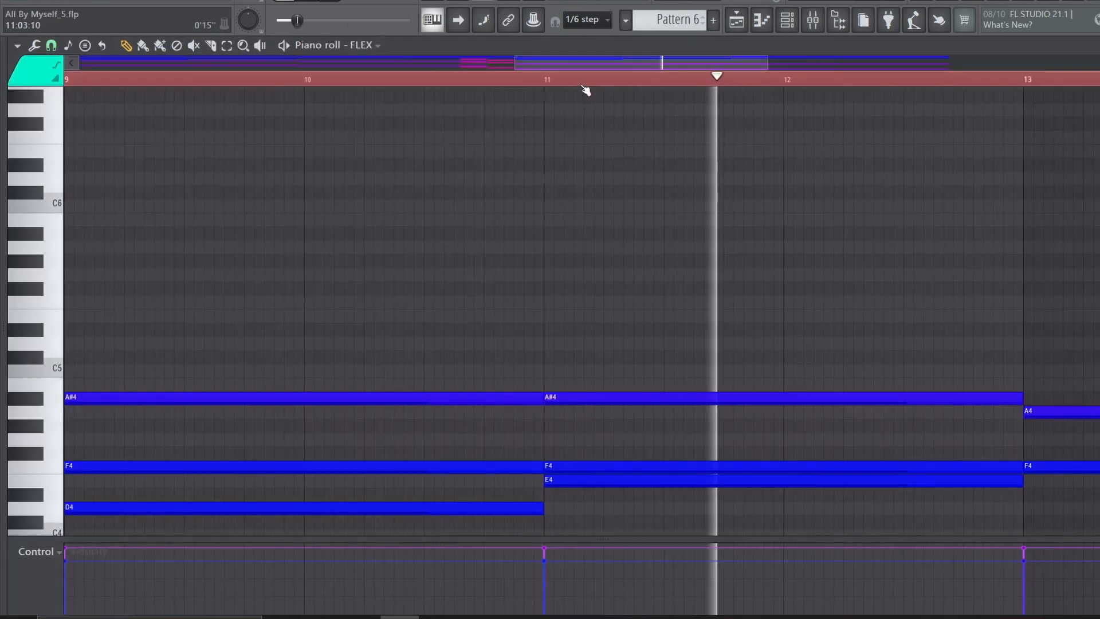
{"action": "scroll", "coordinate": [586, 87], "scroll_direction": "down", "scroll_amount": 4}
{"action": "key", "text": "space"}
{"action": "scroll", "coordinate": [747, 280], "scroll_direction": "down", "scroll_amount": 3}
{"action": "scroll", "coordinate": [746, 280], "scroll_direction": "up", "scroll_amount": 1}
{"action": "scroll", "coordinate": [694, 355], "scroll_direction": "down", "scroll_amount": 4}
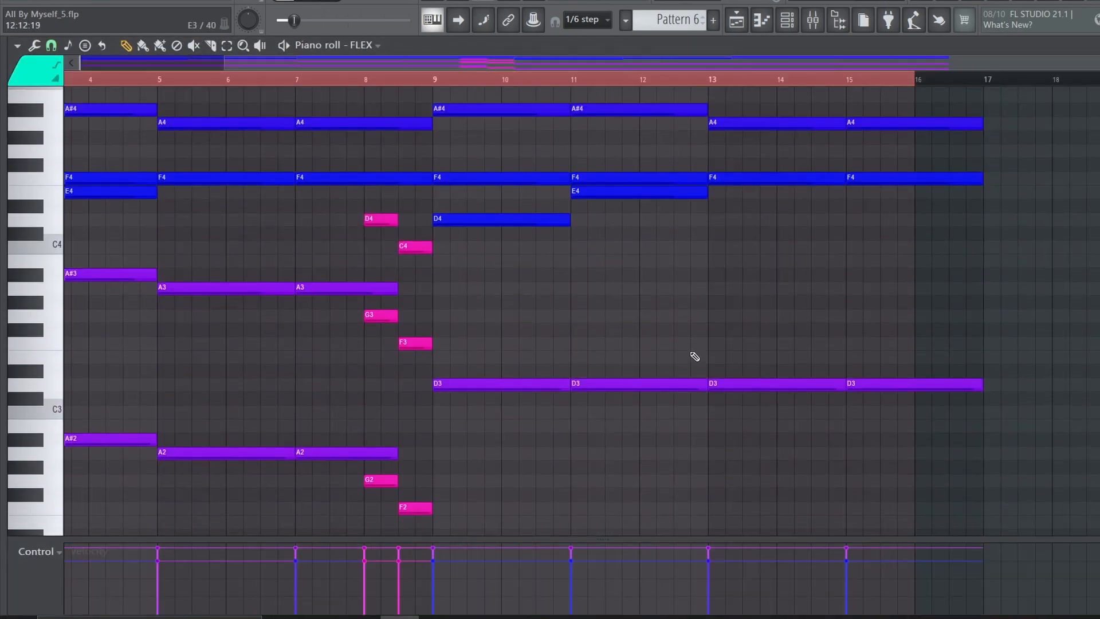
{"action": "key", "text": "Escape"}
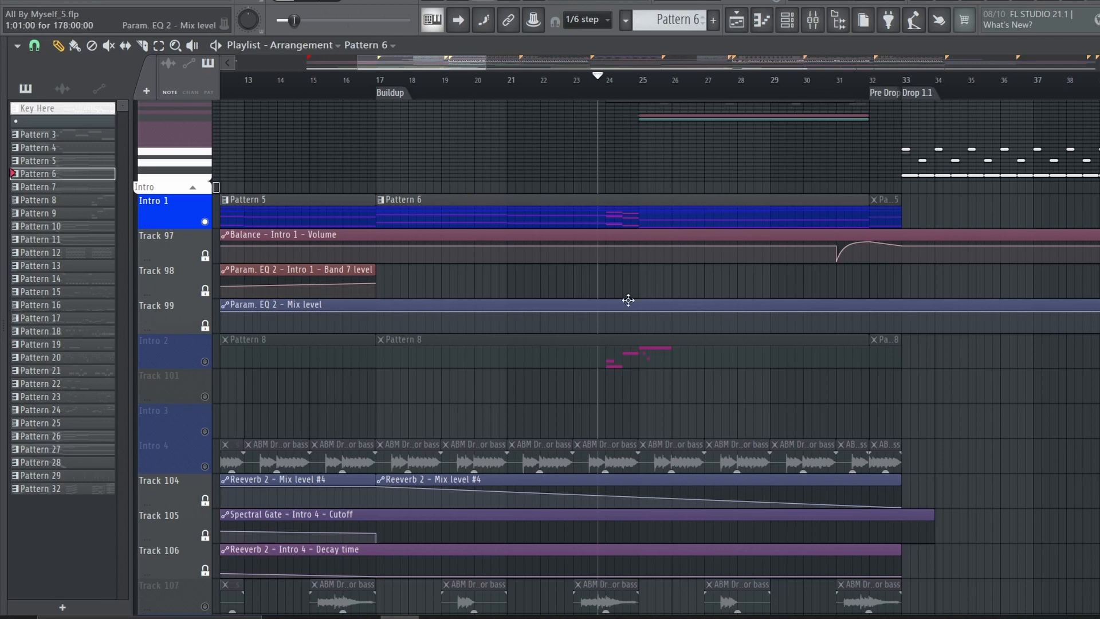
Listen to the Intro 1 volume automation just before the Pre Drop and to Pattern 5 in Outro 1.1
{"action": "scroll", "coordinate": [876, 115], "scroll_direction": "up", "scroll_amount": 4}
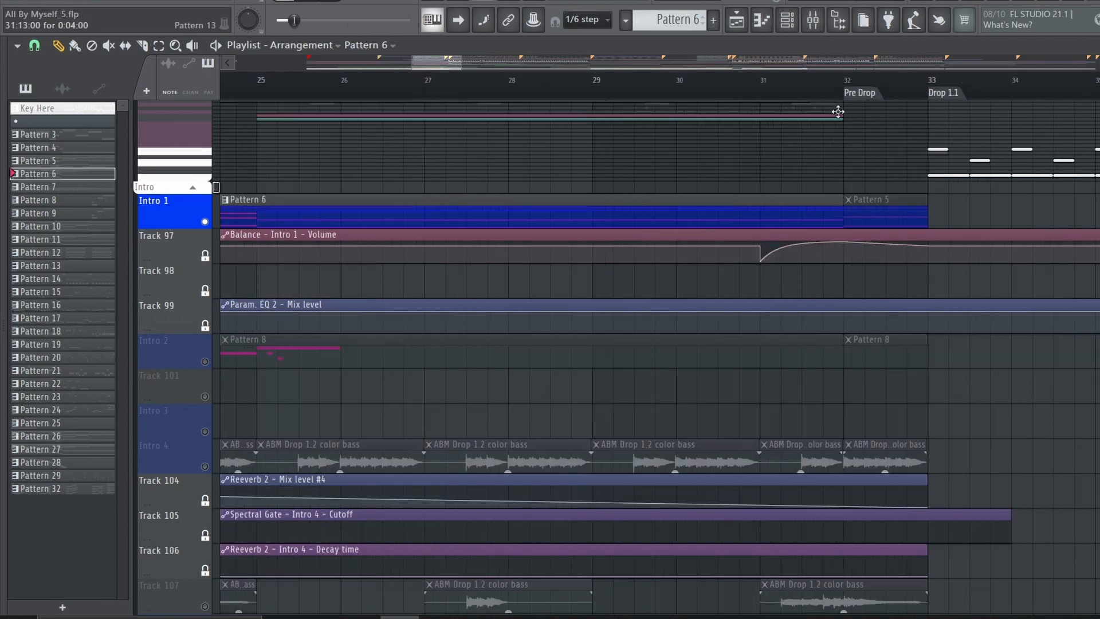
{"action": "left_click", "coordinate": [734, 92]}
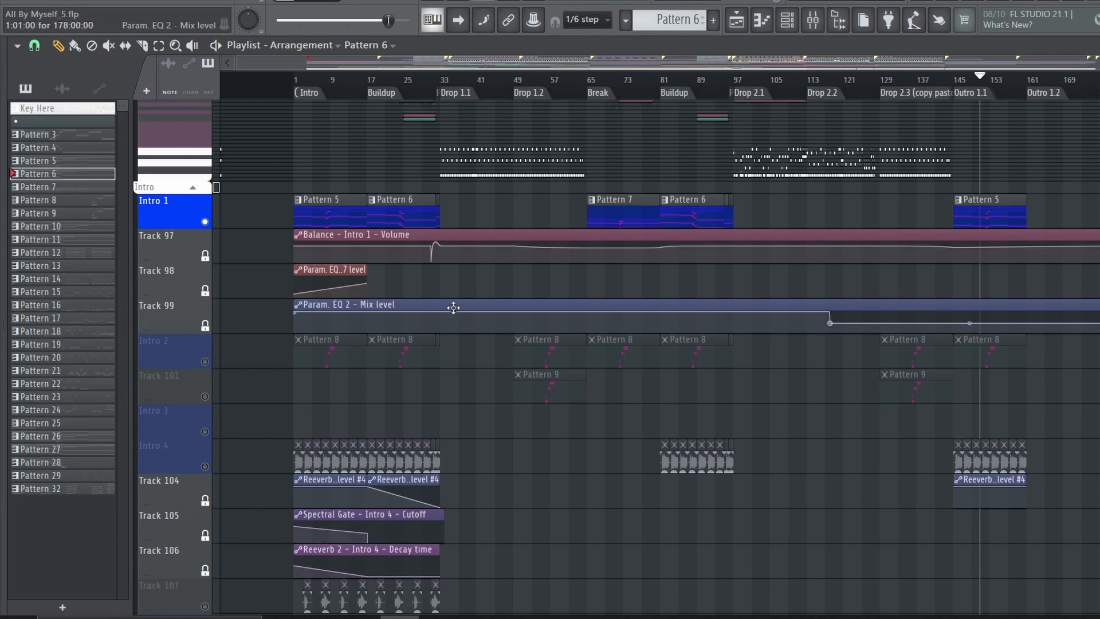
{"action": "left_click", "coordinate": [452, 307]}
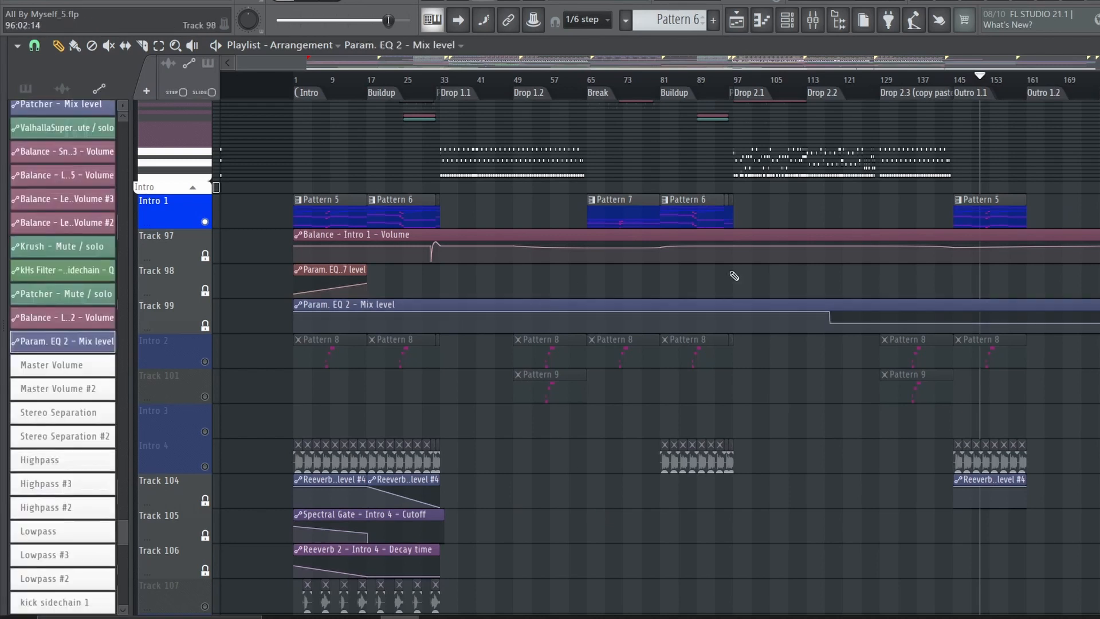
{"action": "left_click", "coordinate": [971, 86]}
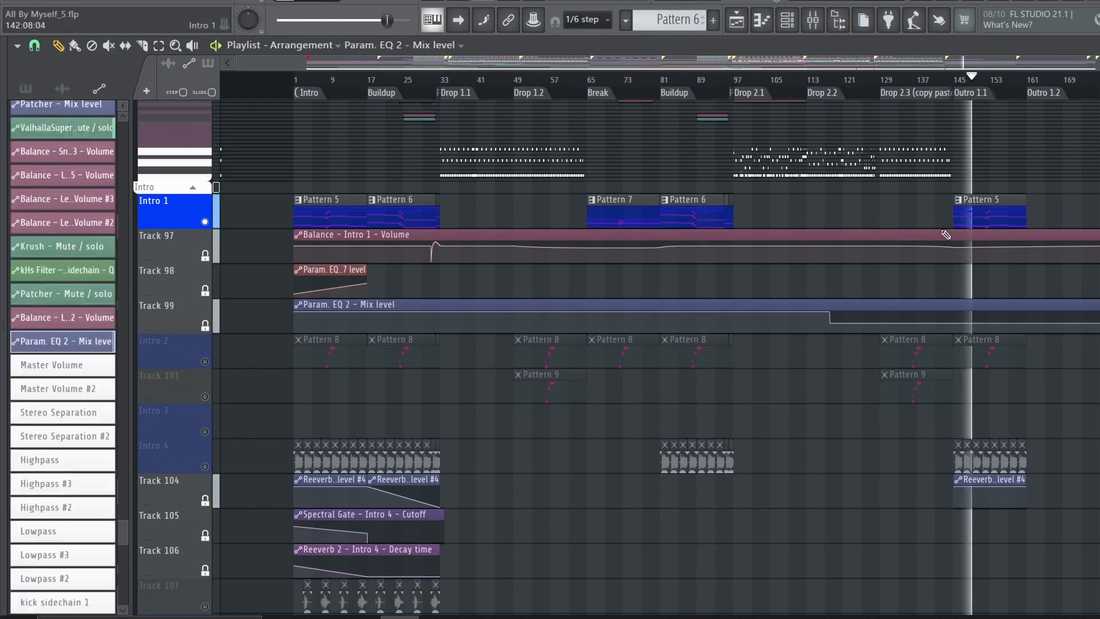
{"action": "key", "text": "space"}
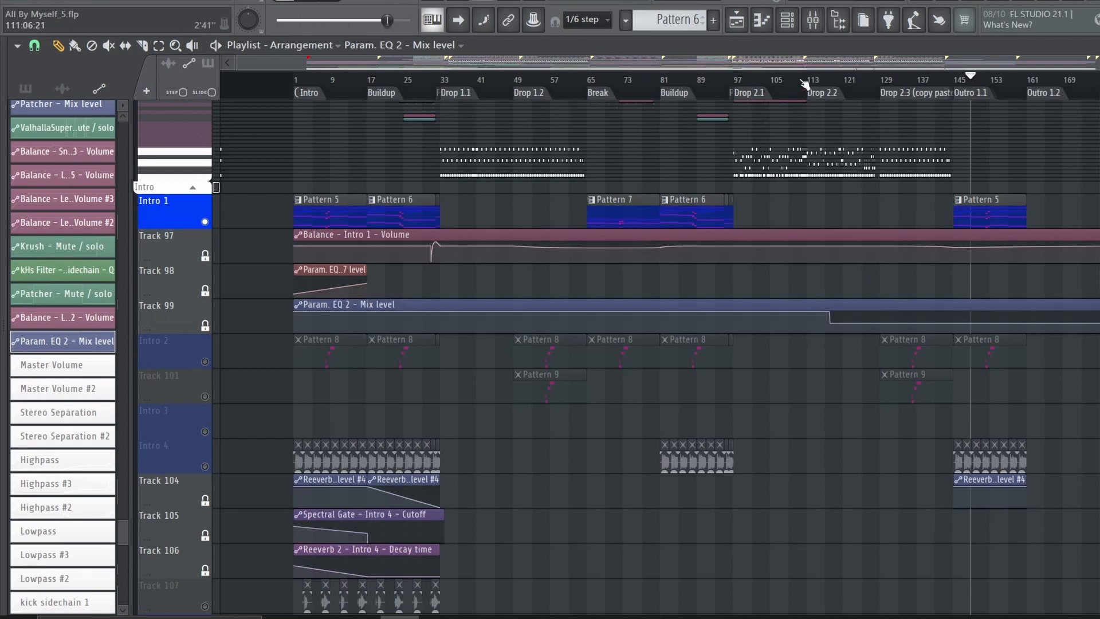
Examine the Param. EQ 2 mix level automation around the outro and the matching effect on the Intro 1 mixer insert
{"action": "scroll", "coordinate": [1019, 81], "scroll_direction": "up", "scroll_amount": 5}
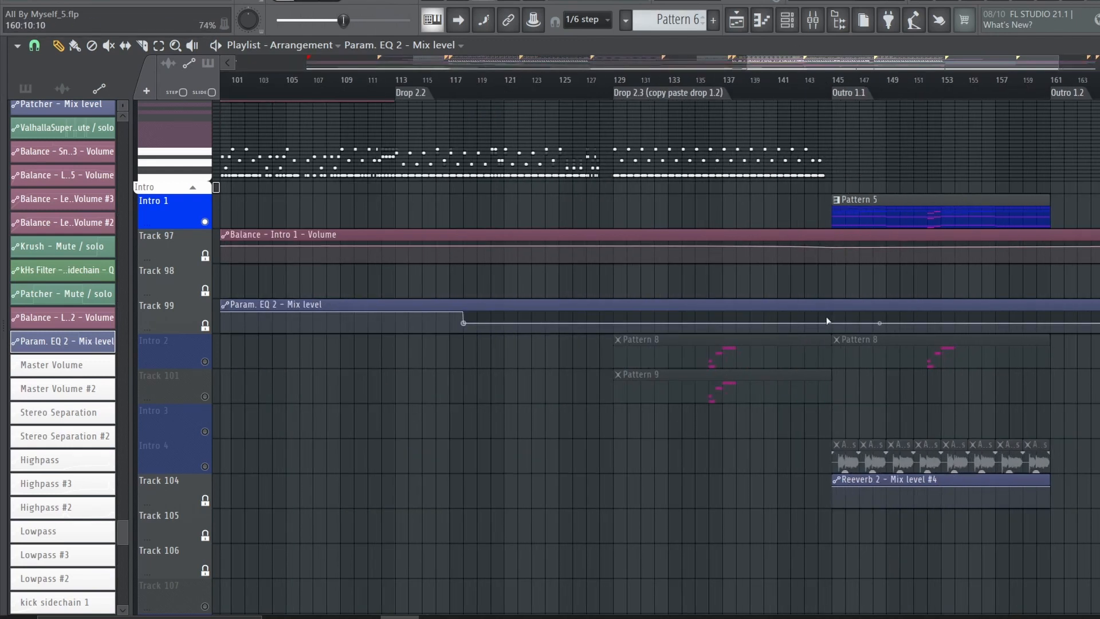
{"action": "left_click", "coordinate": [812, 20]}
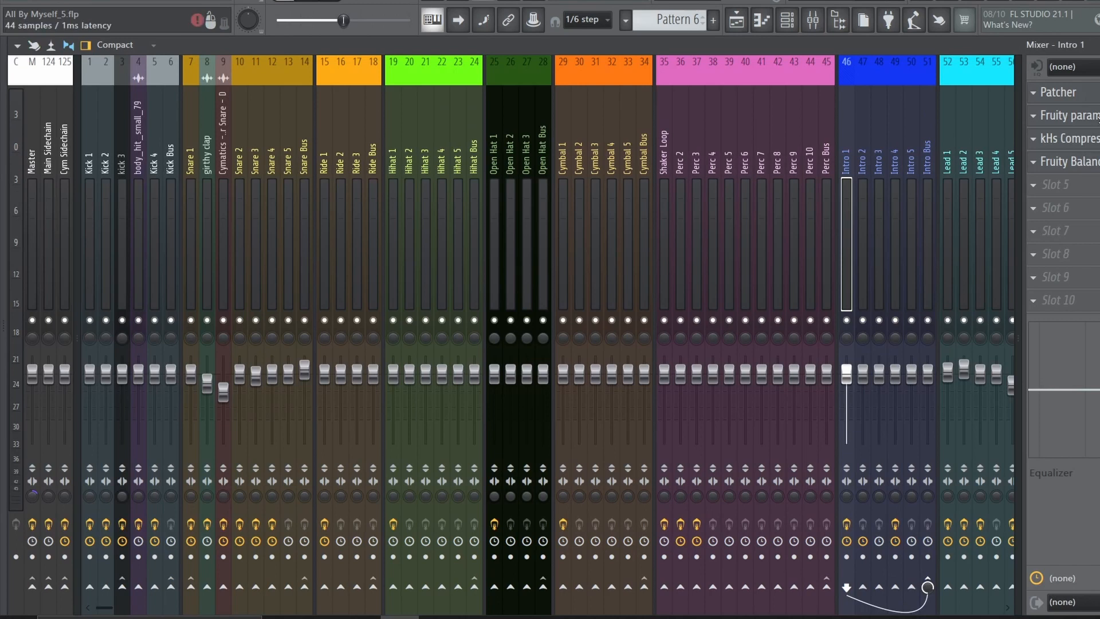
{"action": "left_click", "coordinate": [1097, 117]}
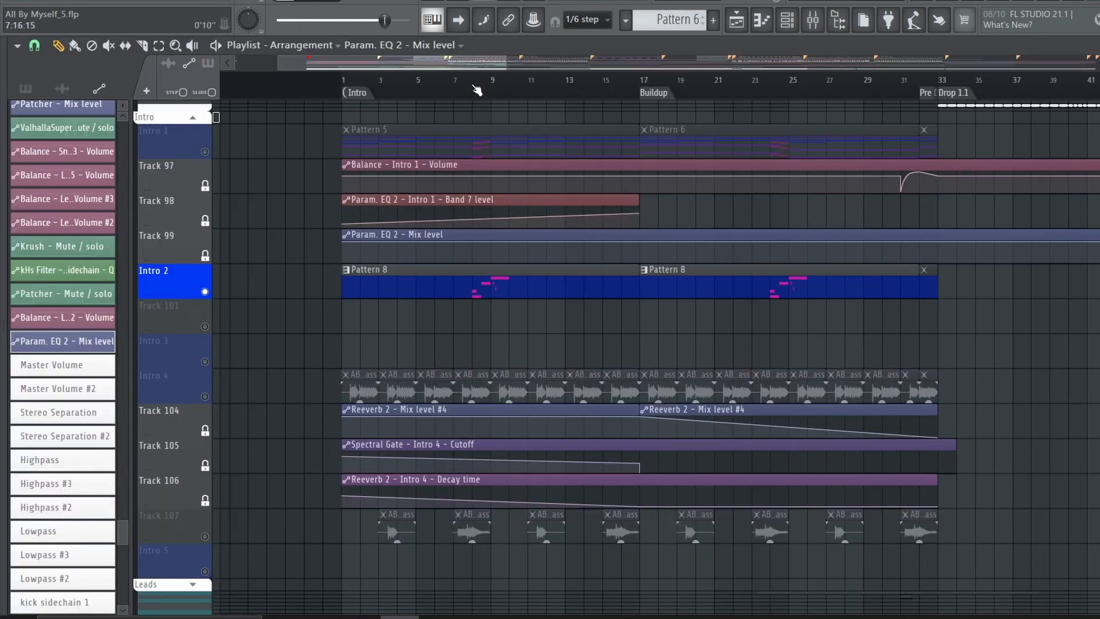
Play Intro 2 from about bar 8 and inspect Pattern 8's 3x Osc settings and its notes
{"action": "left_click", "coordinate": [478, 86]}
{"action": "double_click", "coordinate": [525, 274]}
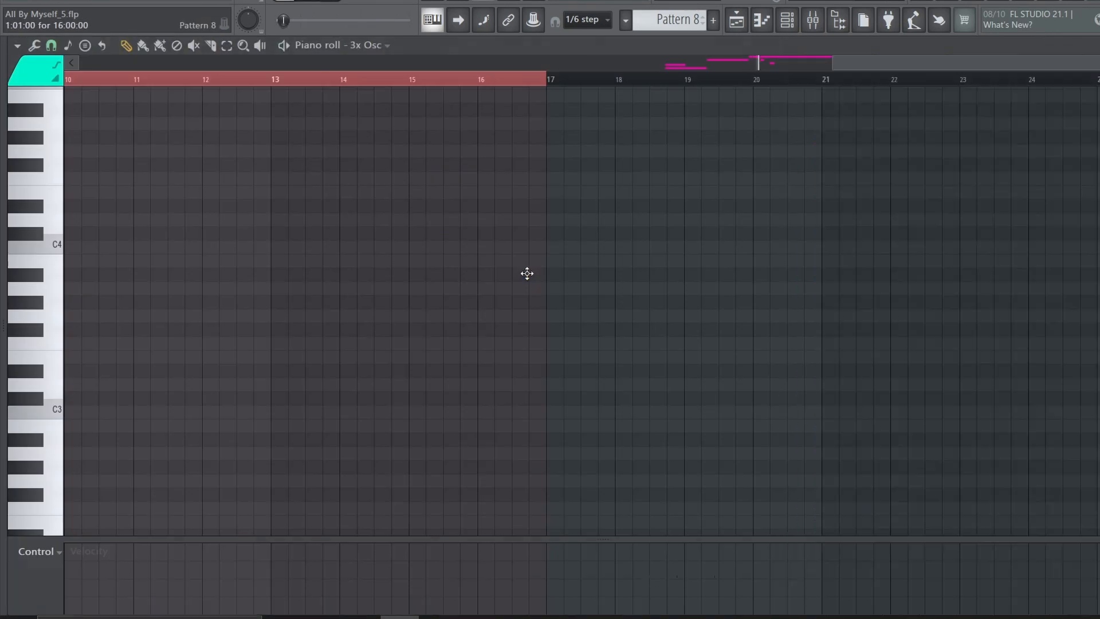
{"action": "left_click_drag", "start_coordinate": [85, 361], "coordinate": [118, 361]}
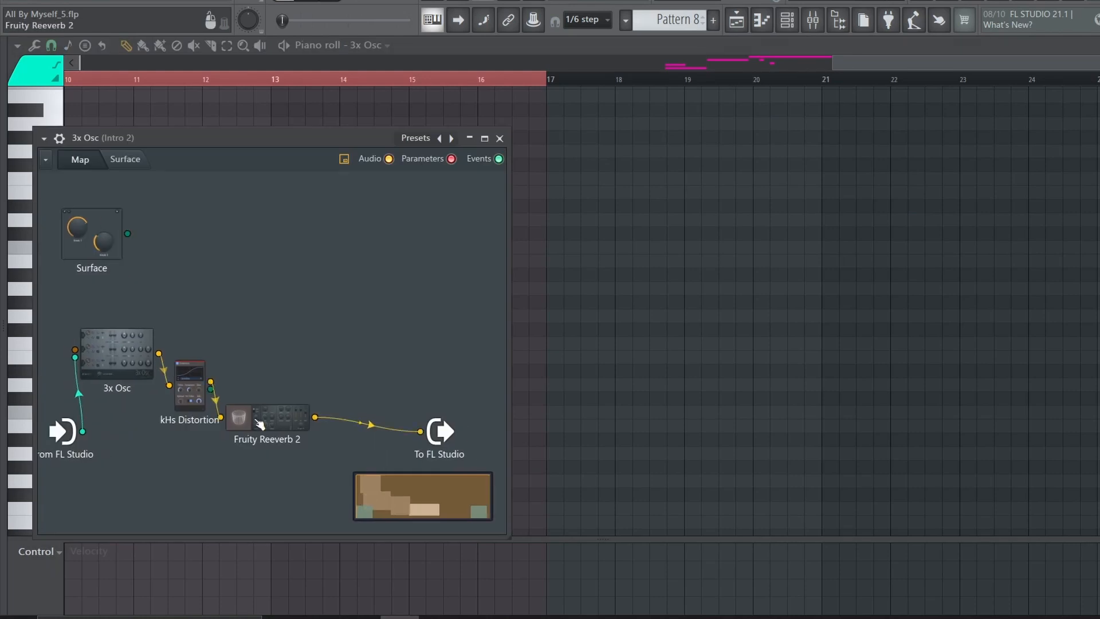
{"action": "double_click", "coordinate": [117, 370]}
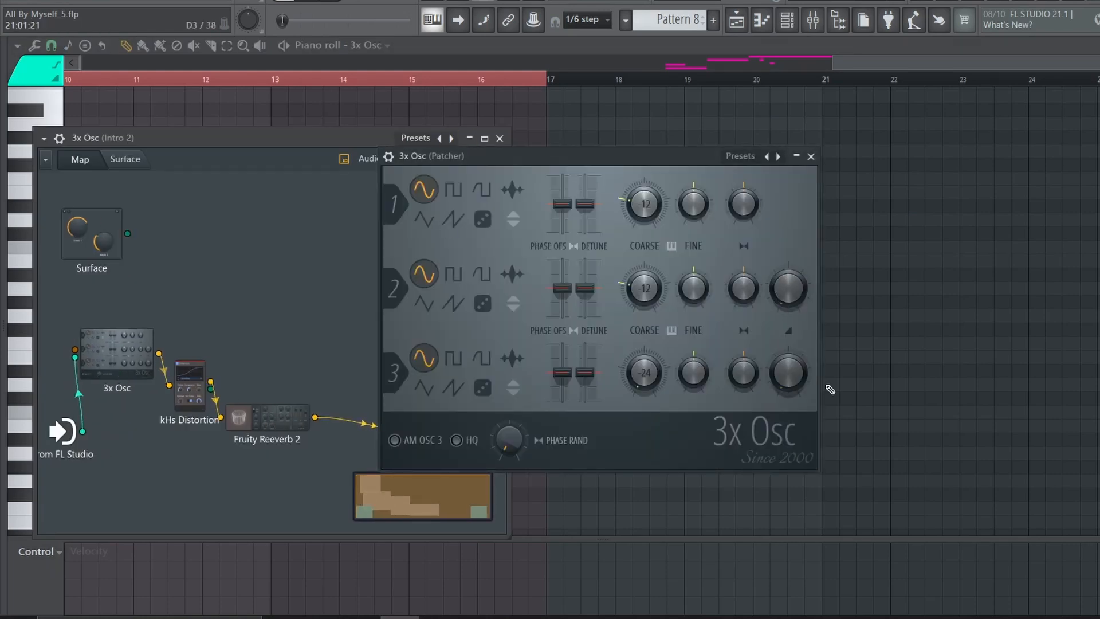
{"action": "left_click", "coordinate": [811, 156]}
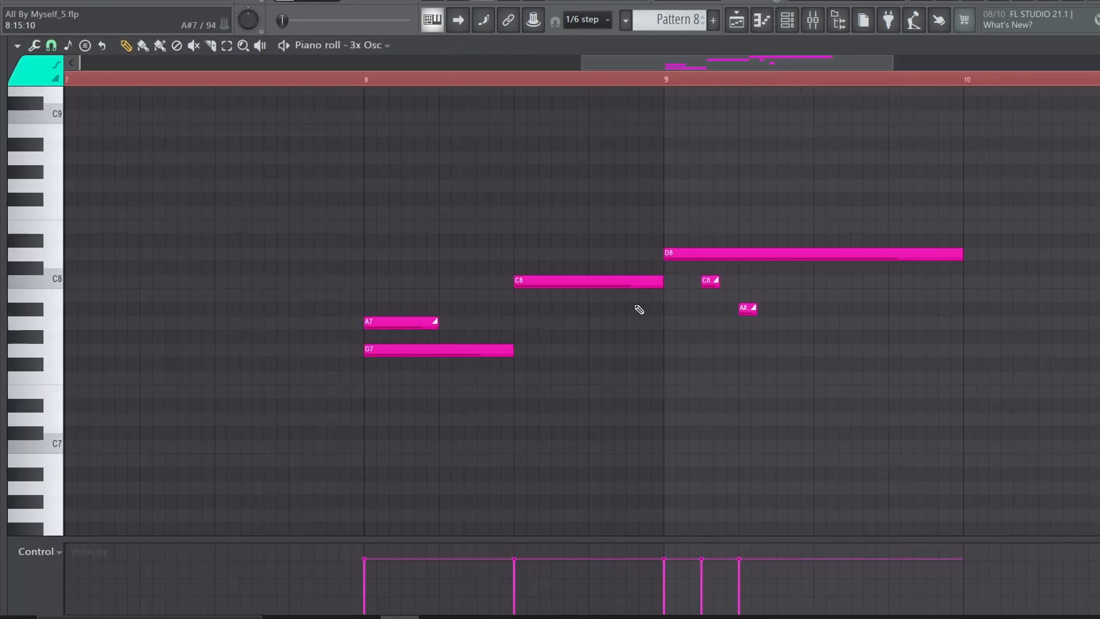
{"action": "left_click", "coordinate": [743, 20]}
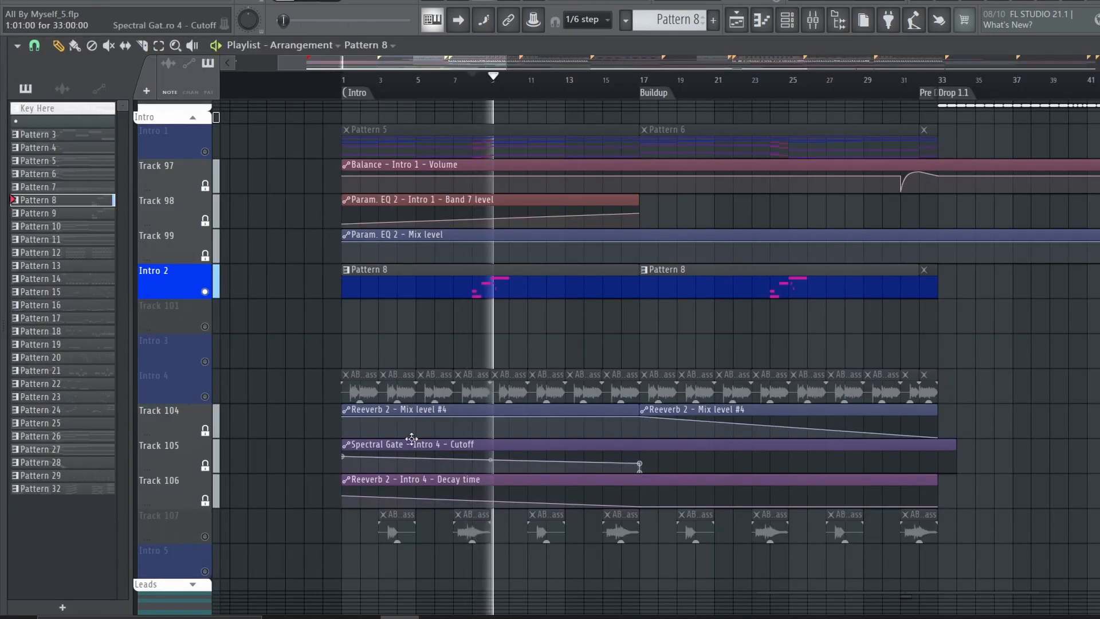
Play the soloed Intro 4 bass clips from the start of the intro and check that track's effect chain in the mixer
{"action": "scroll", "coordinate": [411, 439], "scroll_direction": "down", "scroll_amount": 2}
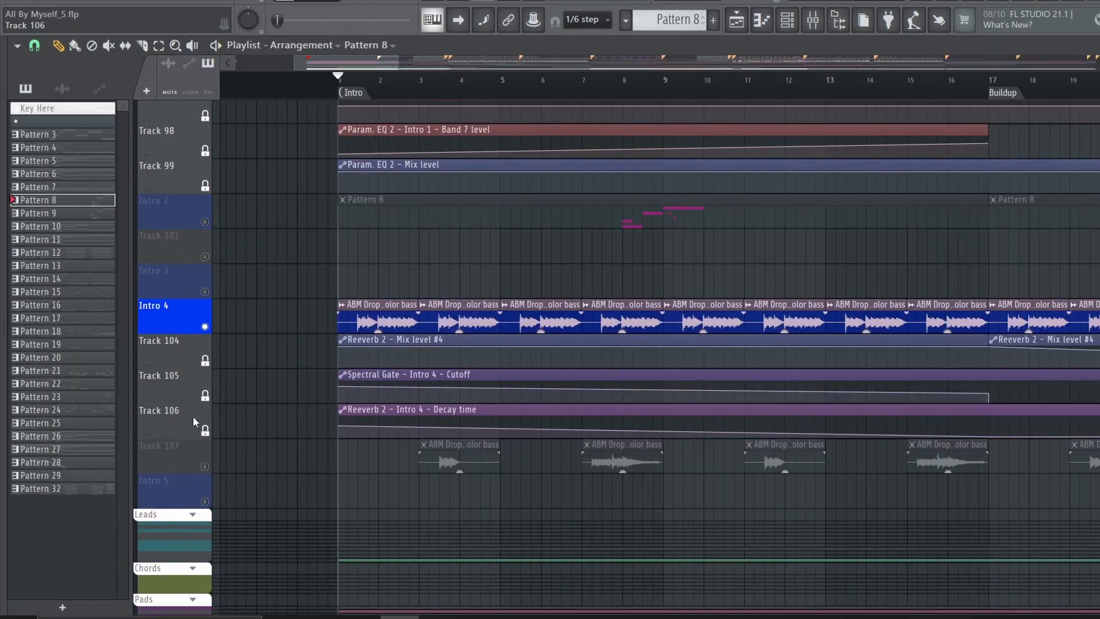
{"action": "key", "text": "space"}
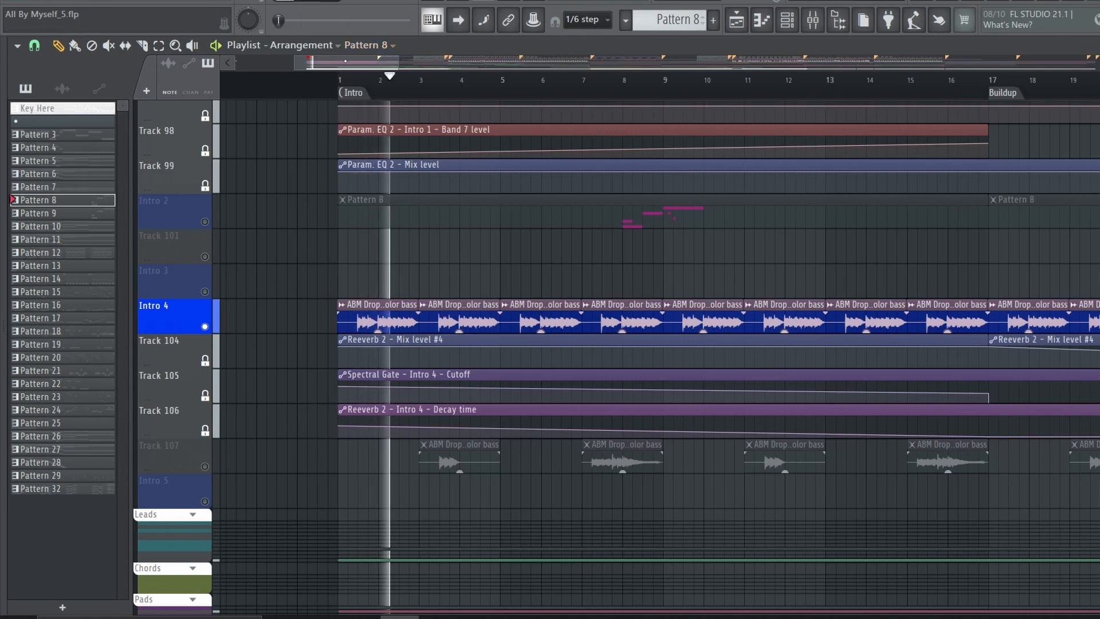
{"action": "key", "text": "space"}
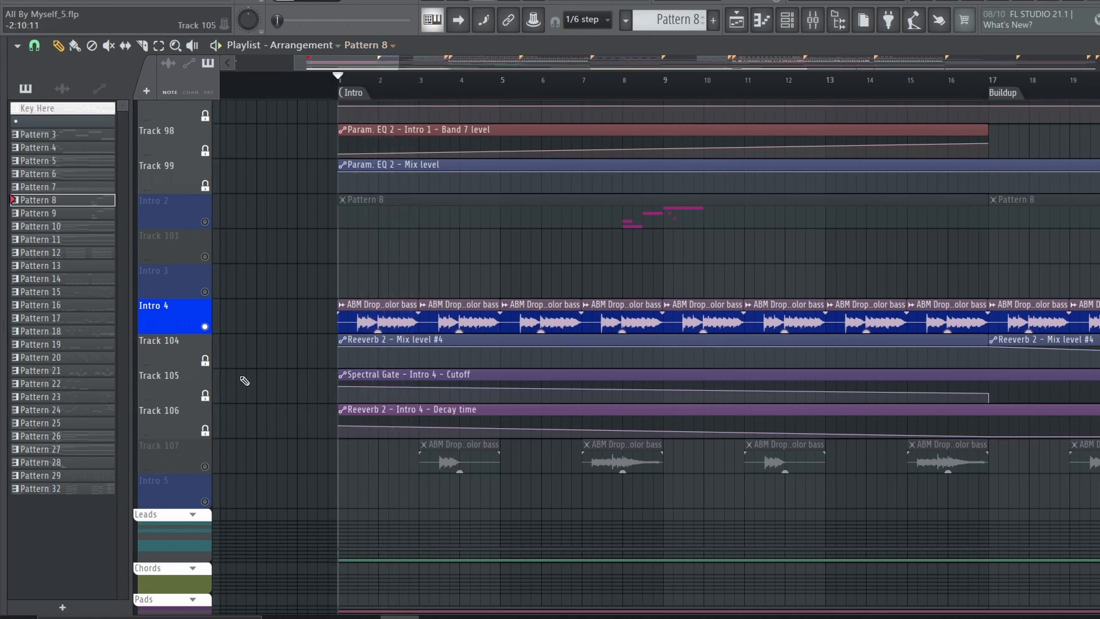
{"action": "left_click", "coordinate": [812, 20]}
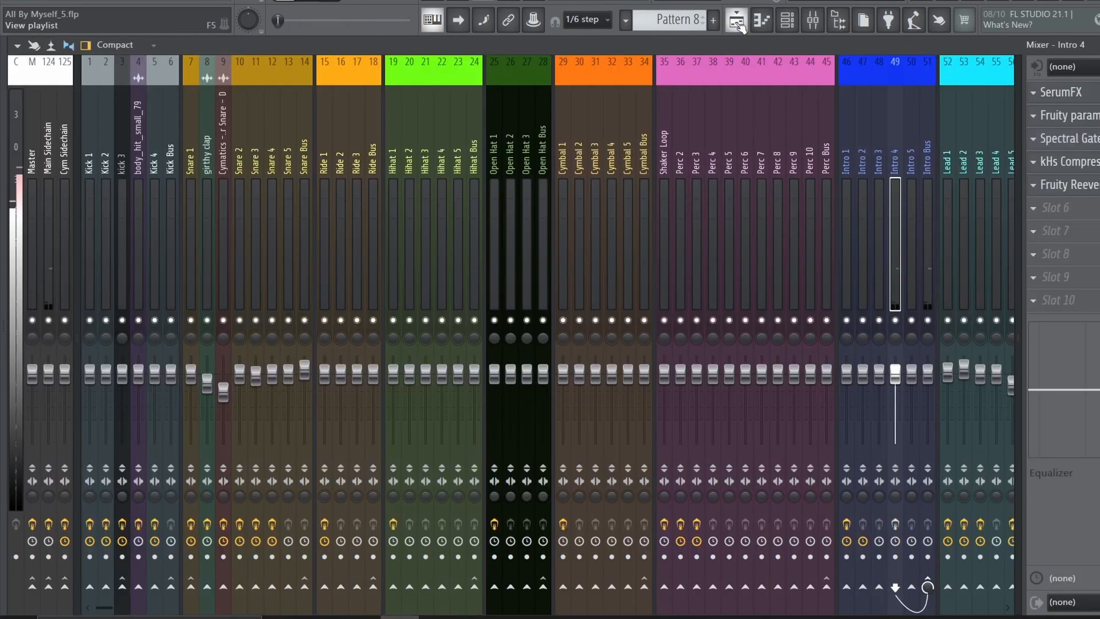
{"action": "left_click", "coordinate": [736, 20]}
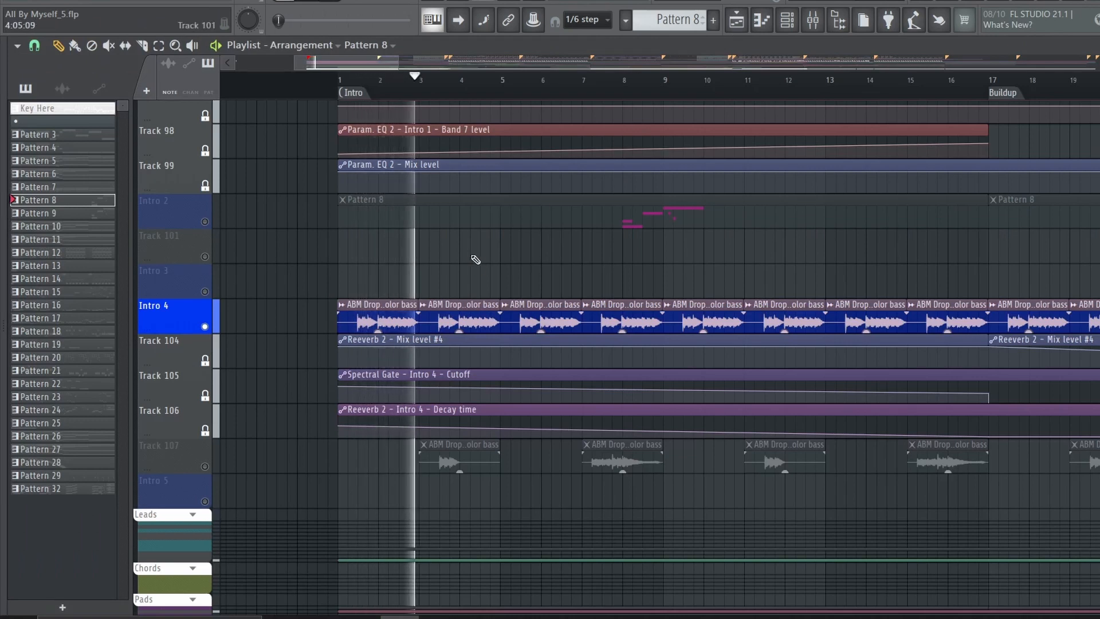
Stop playback and look over the Intro 4 bass clips and their automation from the intro to the later sections
{"action": "key", "text": "space"}
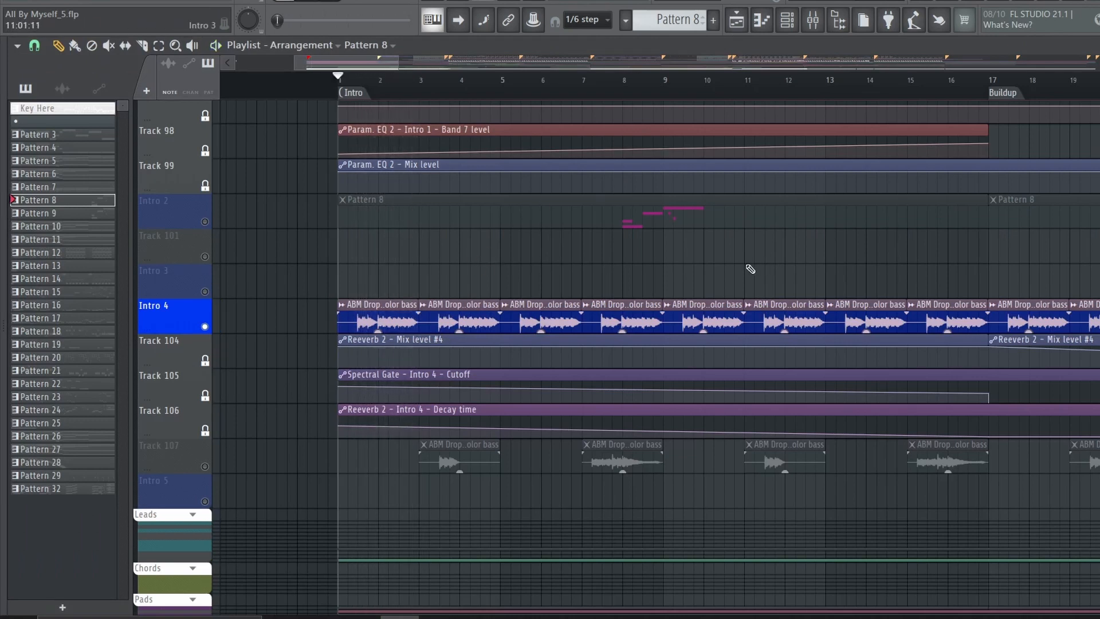
{"action": "scroll", "coordinate": [597, 93], "scroll_direction": "down", "scroll_amount": 6}
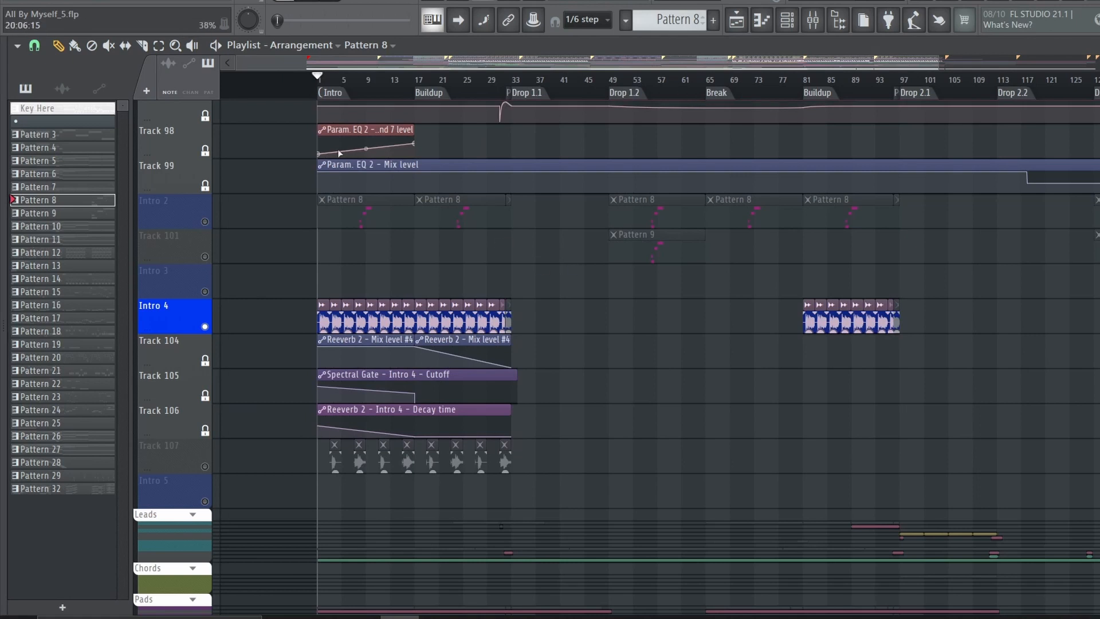
{"action": "scroll", "coordinate": [351, 79], "scroll_direction": "up", "scroll_amount": 6}
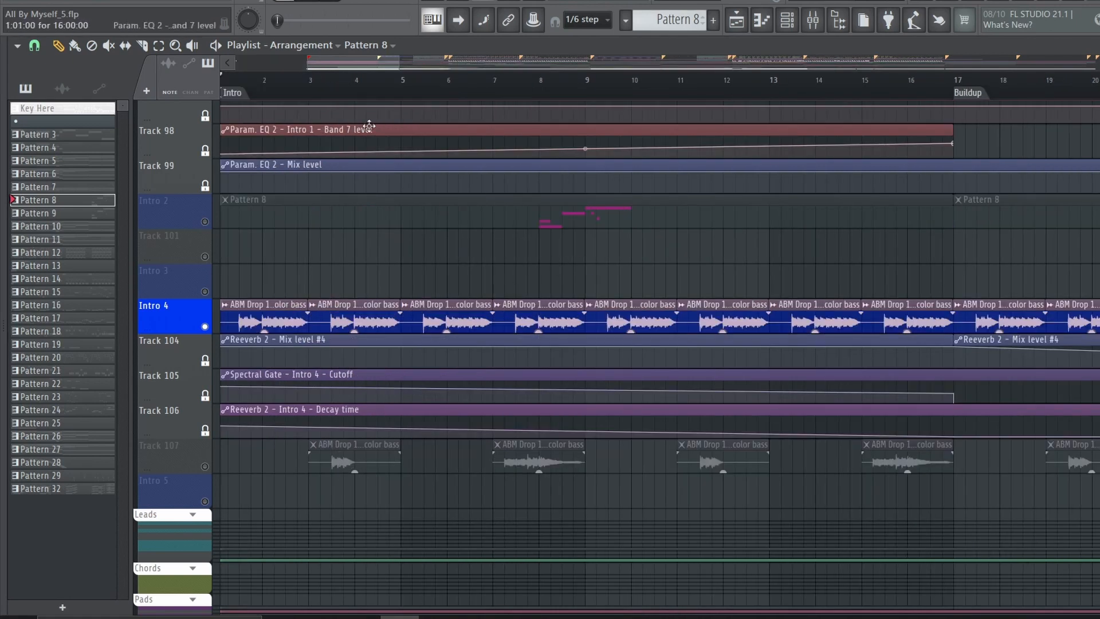
{"action": "scroll", "coordinate": [285, 108], "scroll_direction": "down", "scroll_amount": 2}
{"action": "scroll", "coordinate": [310, 87], "scroll_direction": "up", "scroll_amount": 2}
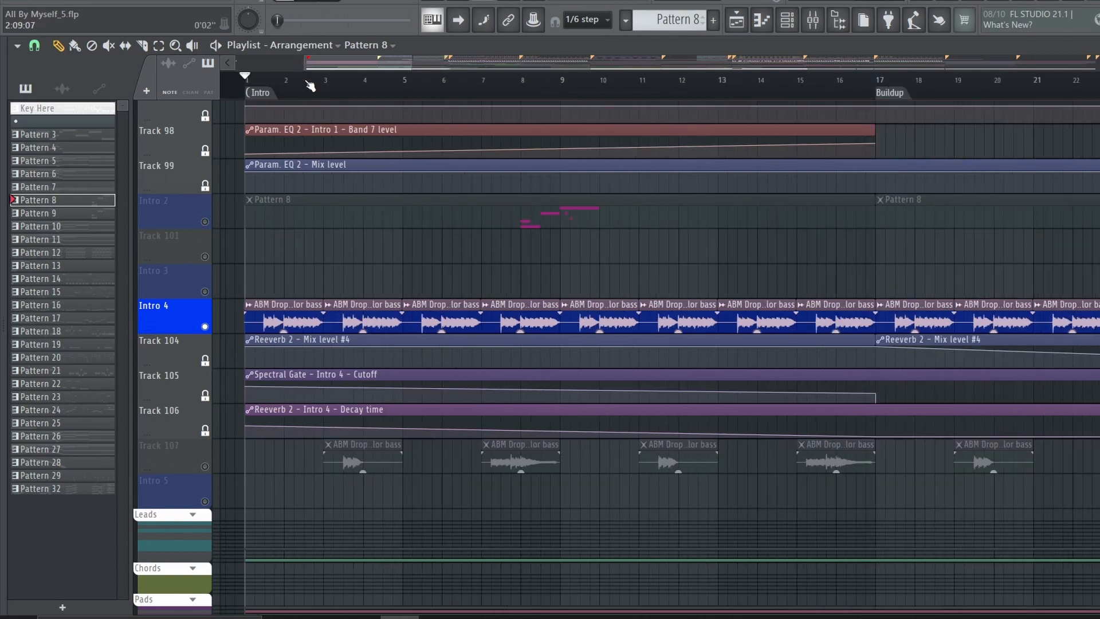
{"action": "left_click_drag", "start_coordinate": [378, 69], "coordinate": [371, 68]}
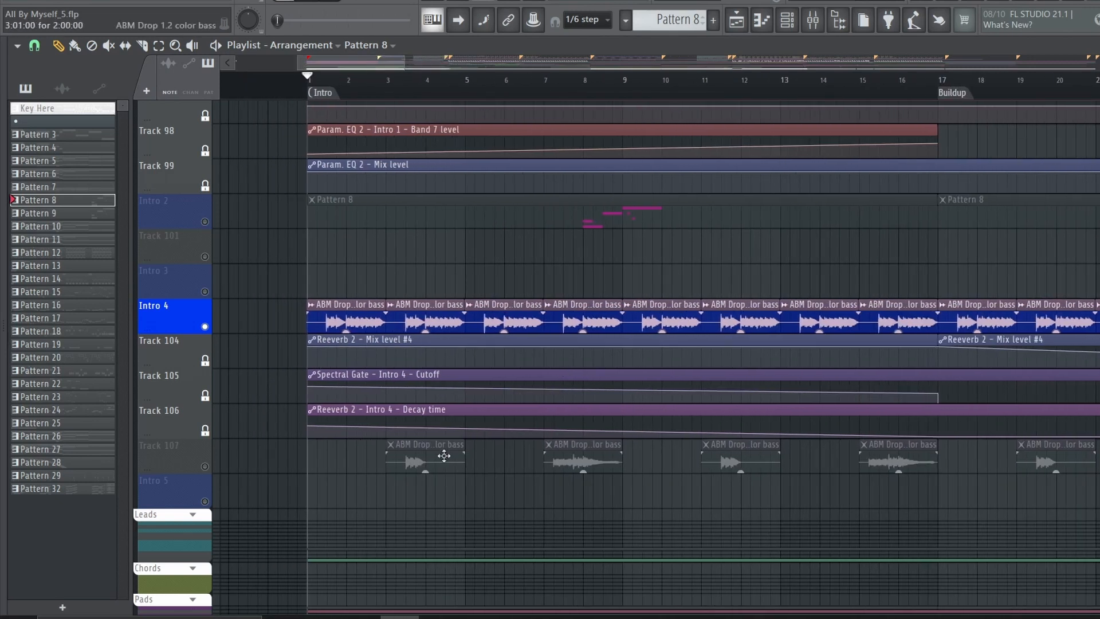
Examine the Spectral Gate and kHs Compressor on the Intro 4 mixer insert, and follow the track's automation through the buildup during playback
{"action": "left_click", "coordinate": [812, 20]}
{"action": "left_click", "coordinate": [1085, 146]}
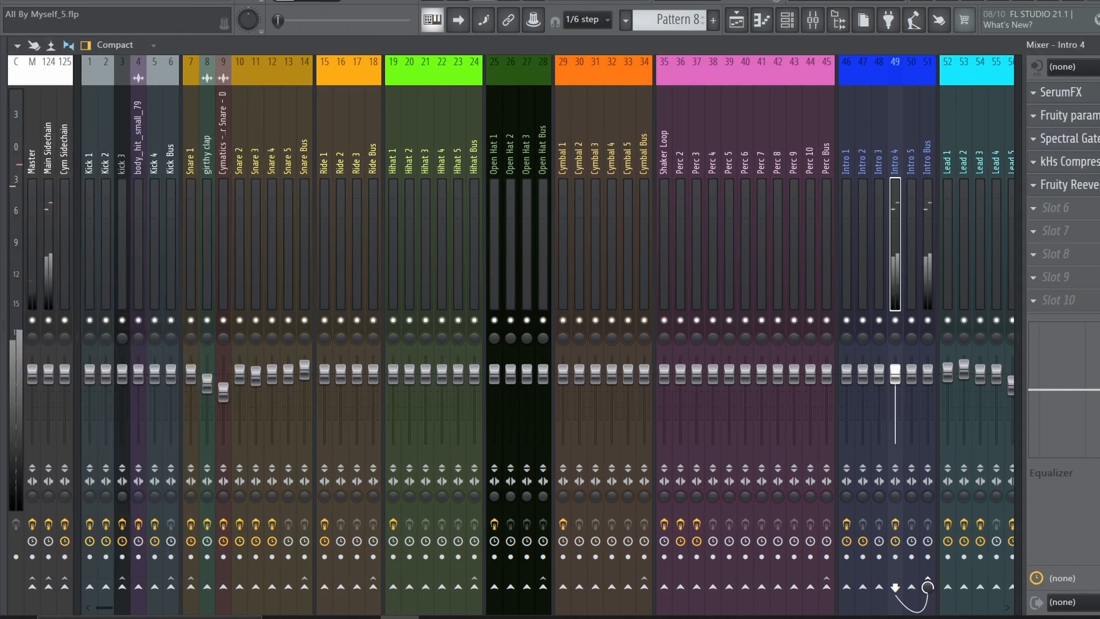
{"action": "left_click", "coordinate": [1085, 141]}
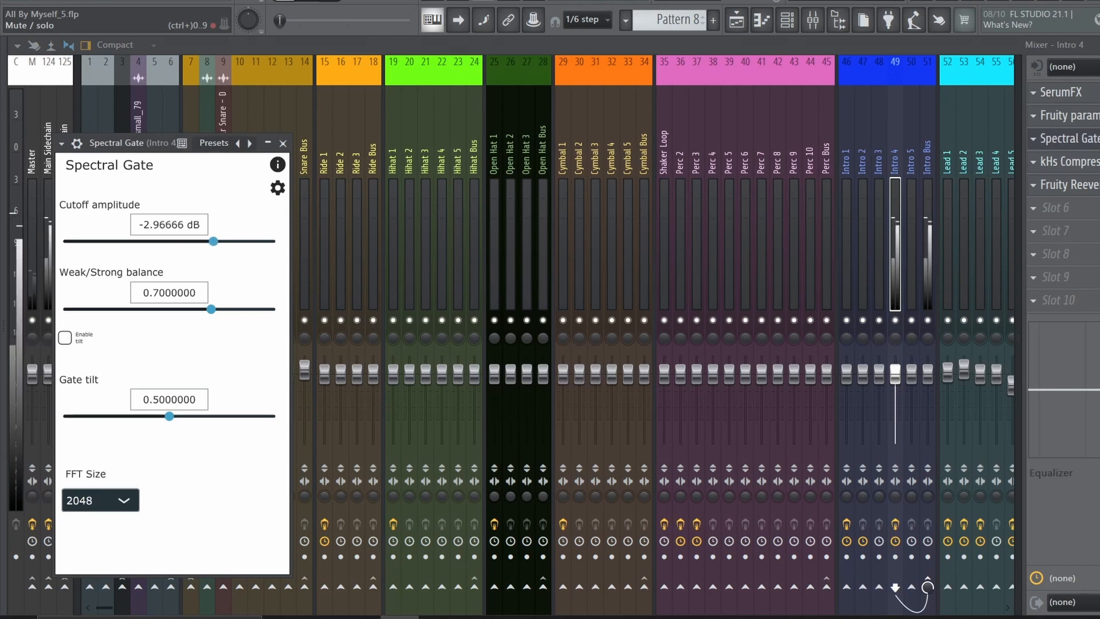
{"action": "left_click", "coordinate": [1085, 139]}
{"action": "key", "text": "space"}
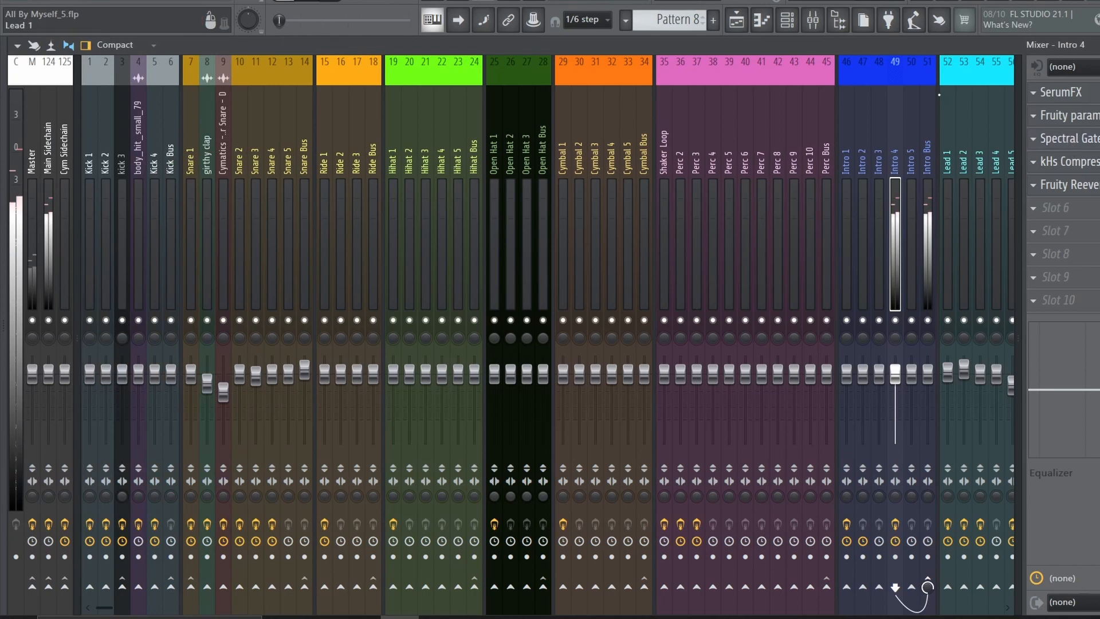
{"action": "left_click", "coordinate": [737, 21]}
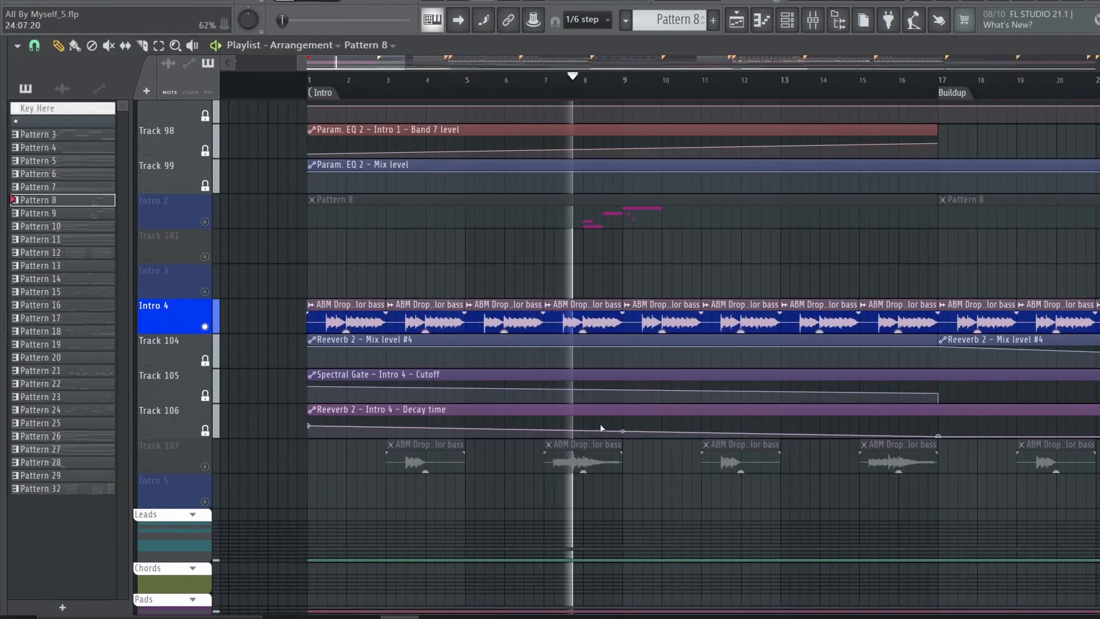
{"action": "scroll", "coordinate": [481, 86], "scroll_direction": "down", "scroll_amount": 3}
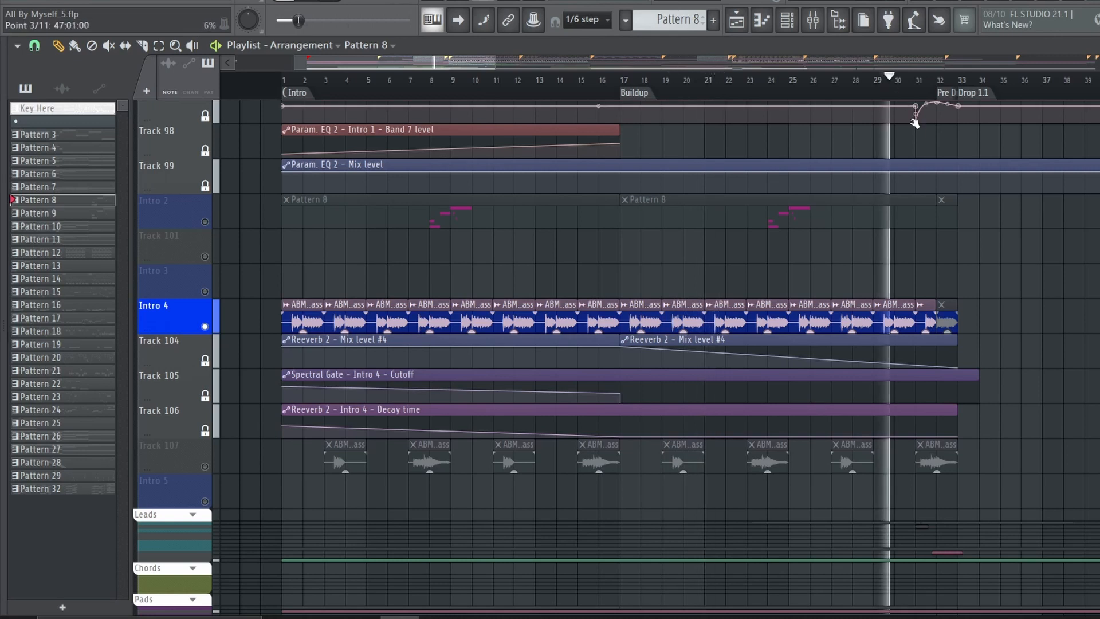
Solo the Pad 1 track and play it from the start of the intro
{"action": "scroll", "coordinate": [200, 291], "scroll_direction": "down", "scroll_amount": 10}
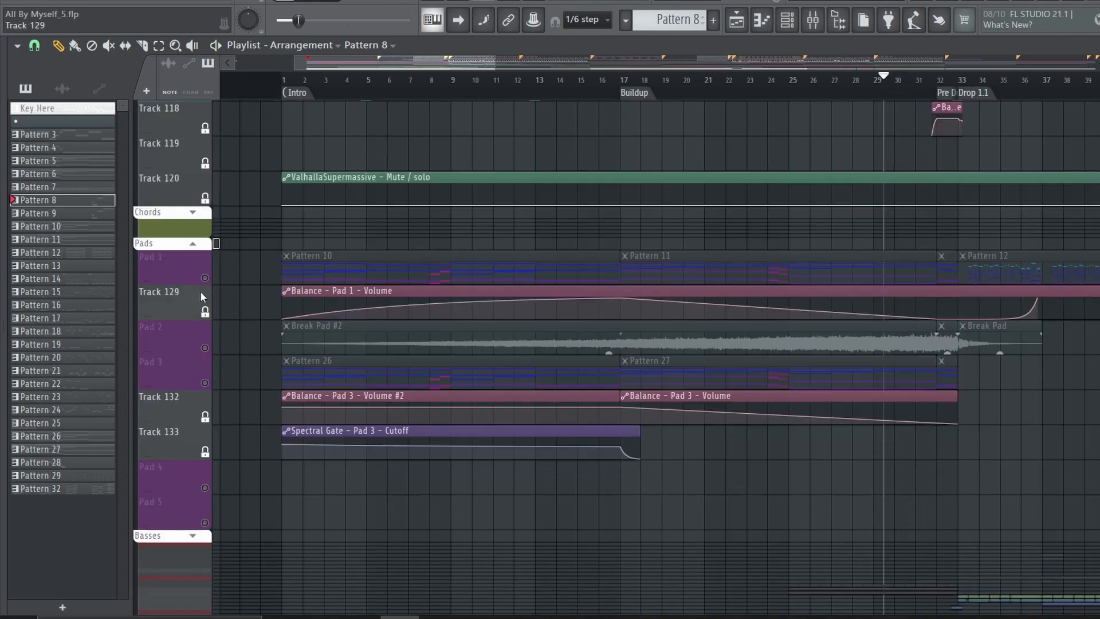
{"action": "left_click", "coordinate": [203, 278]}
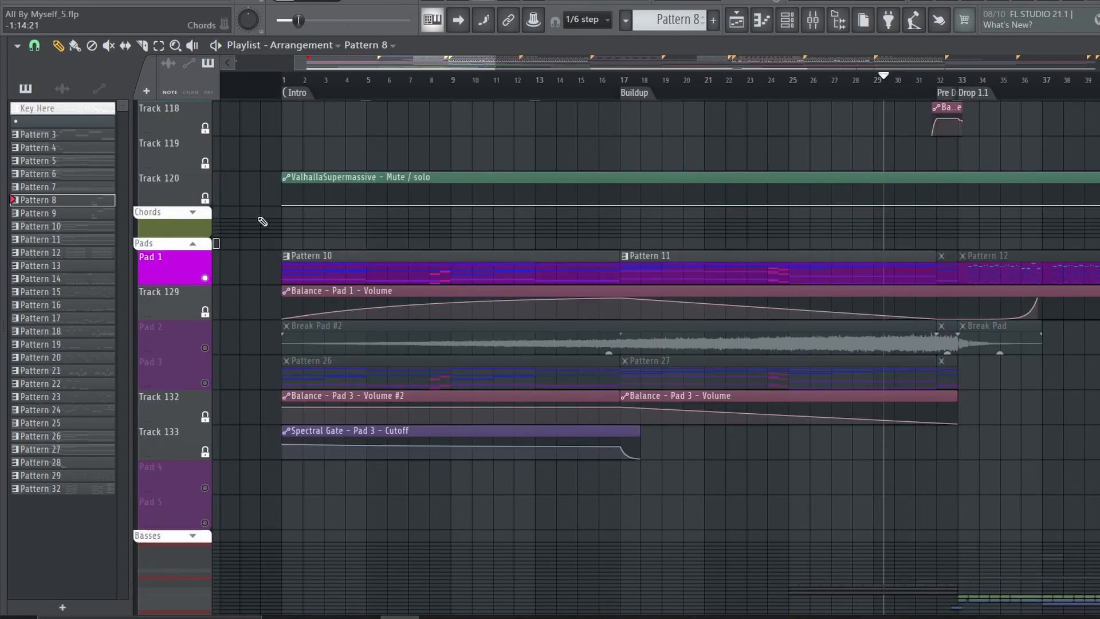
{"action": "left_click", "coordinate": [297, 80]}
{"action": "left_click", "coordinate": [425, 296]}
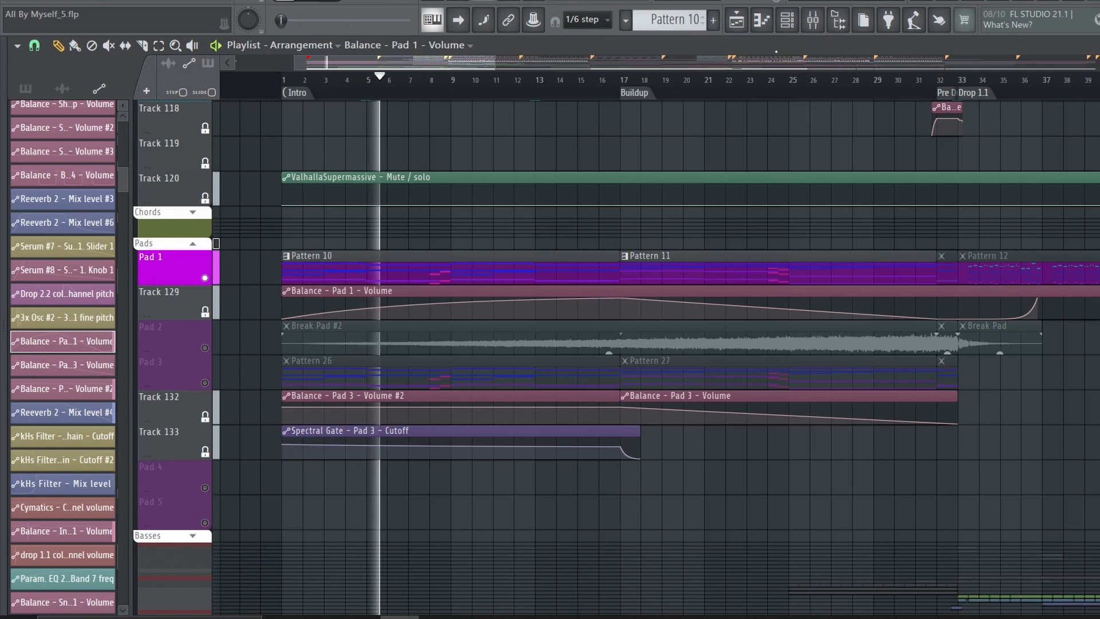
Check the Fruity Parametric EQ 2 on the Pad 1 mixer insert
{"action": "key", "text": "F9"}
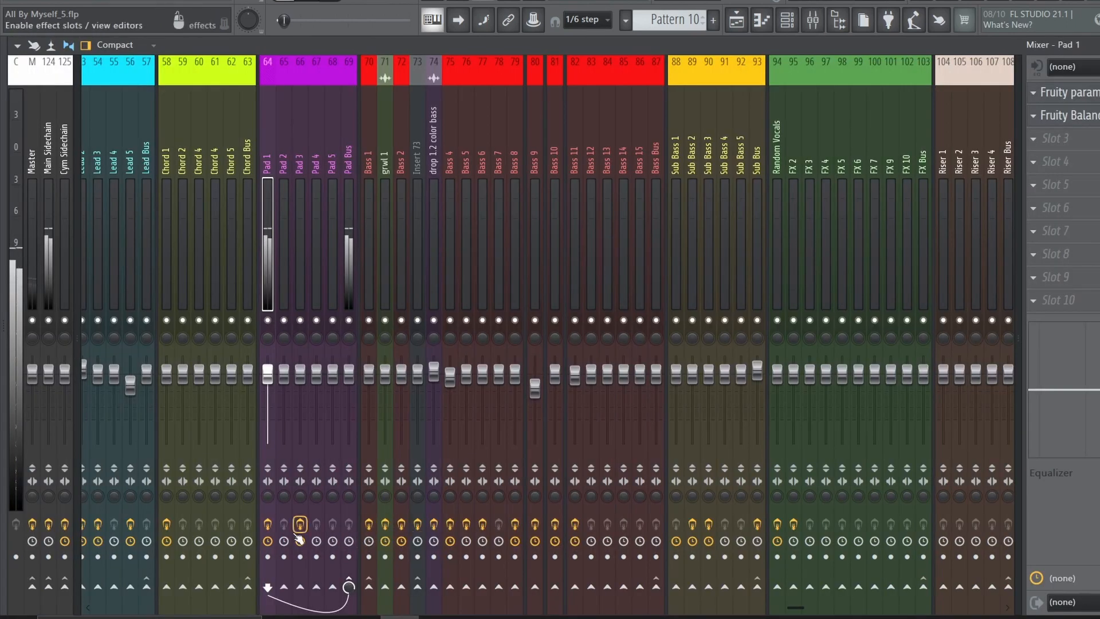
{"action": "left_click", "coordinate": [1093, 94]}
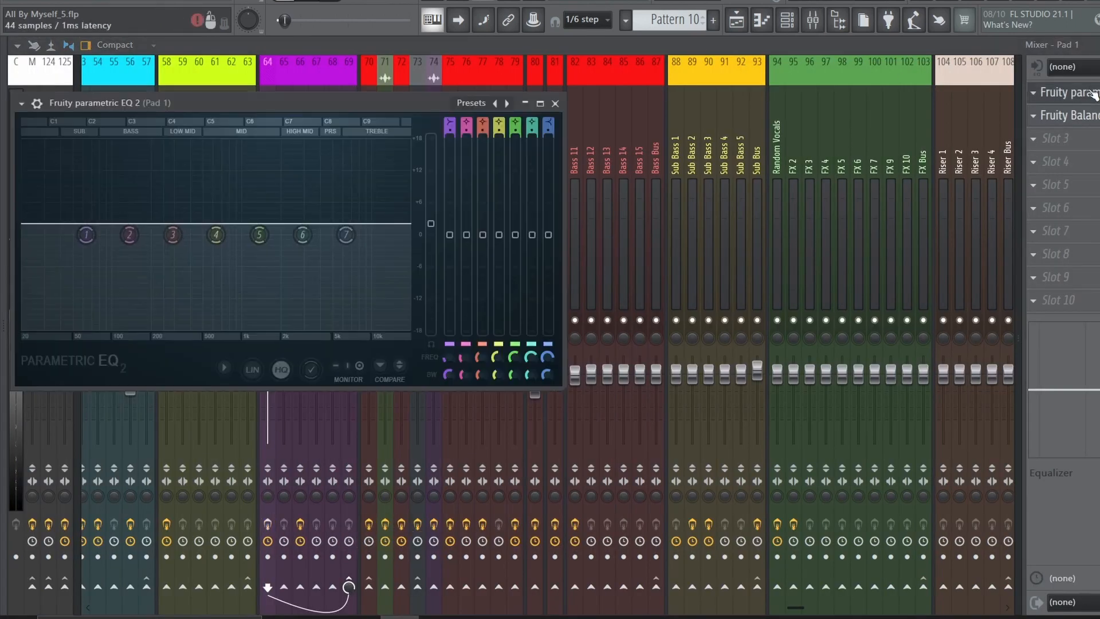
{"action": "left_click", "coordinate": [1077, 98]}
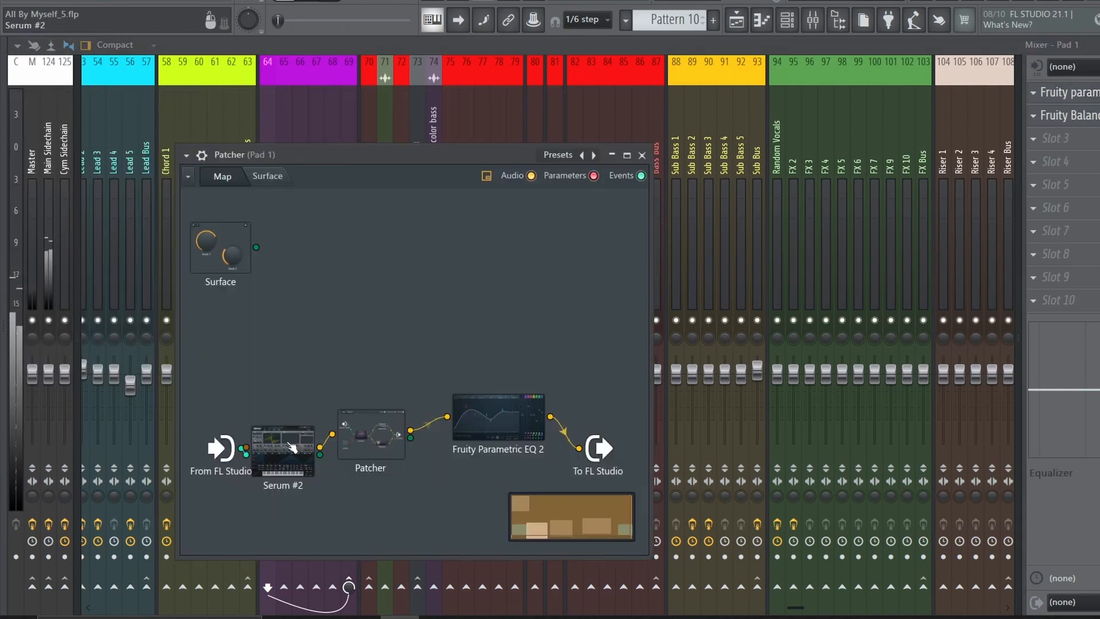
Inspect the oscillators and effects rack of Serum #2 inside the Pad 1 Patcher
{"action": "left_click_drag", "start_coordinate": [291, 448], "coordinate": [290, 371]}
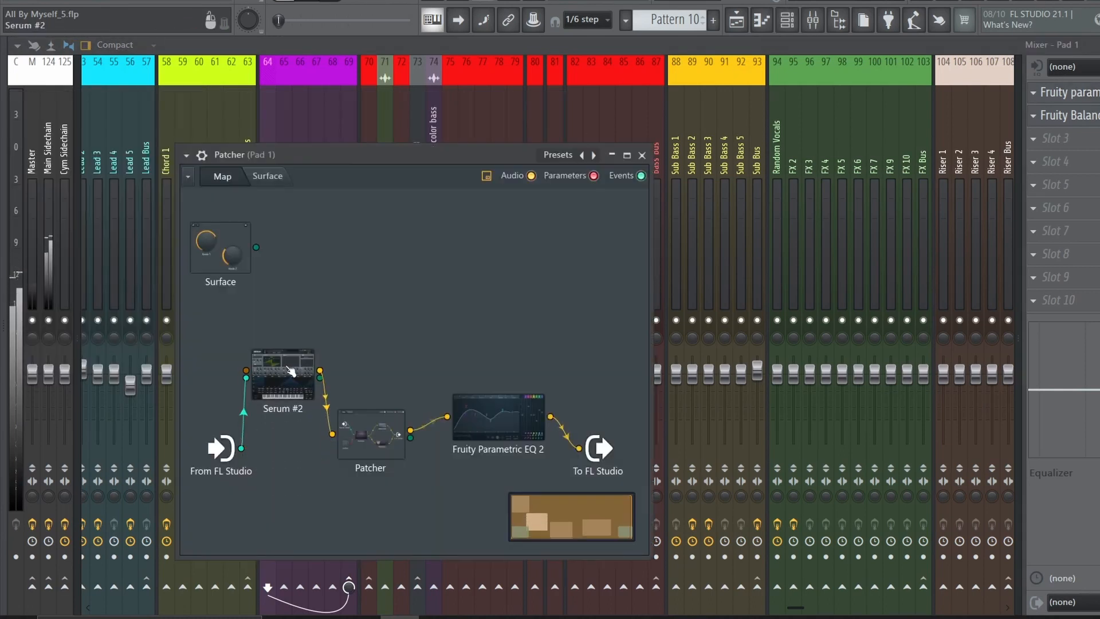
{"action": "left_click", "coordinate": [291, 371]}
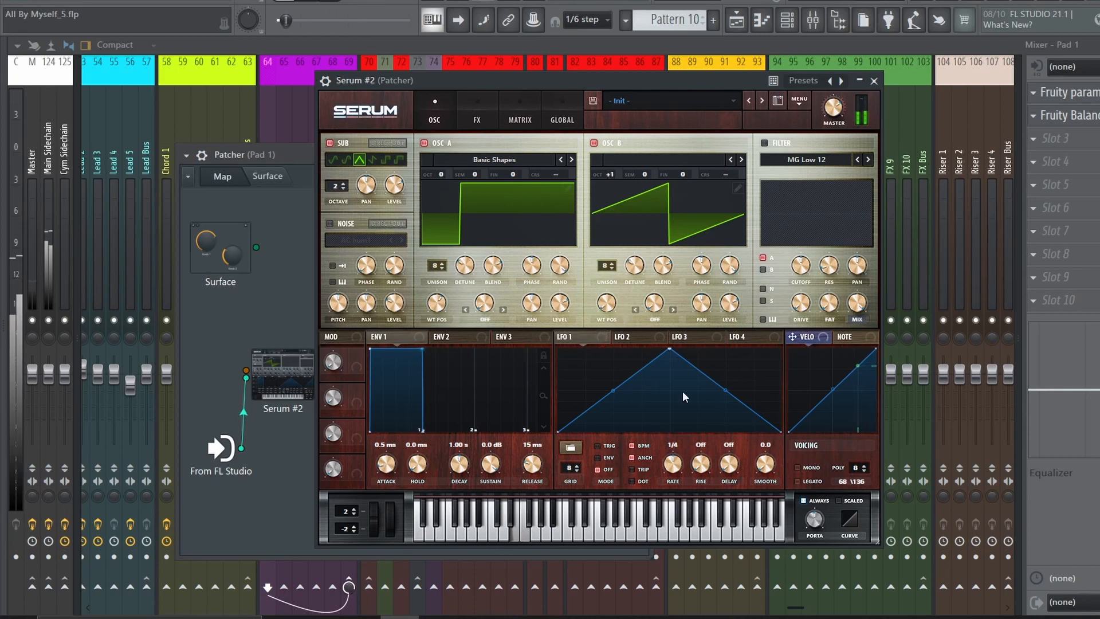
{"action": "left_click", "coordinate": [471, 118]}
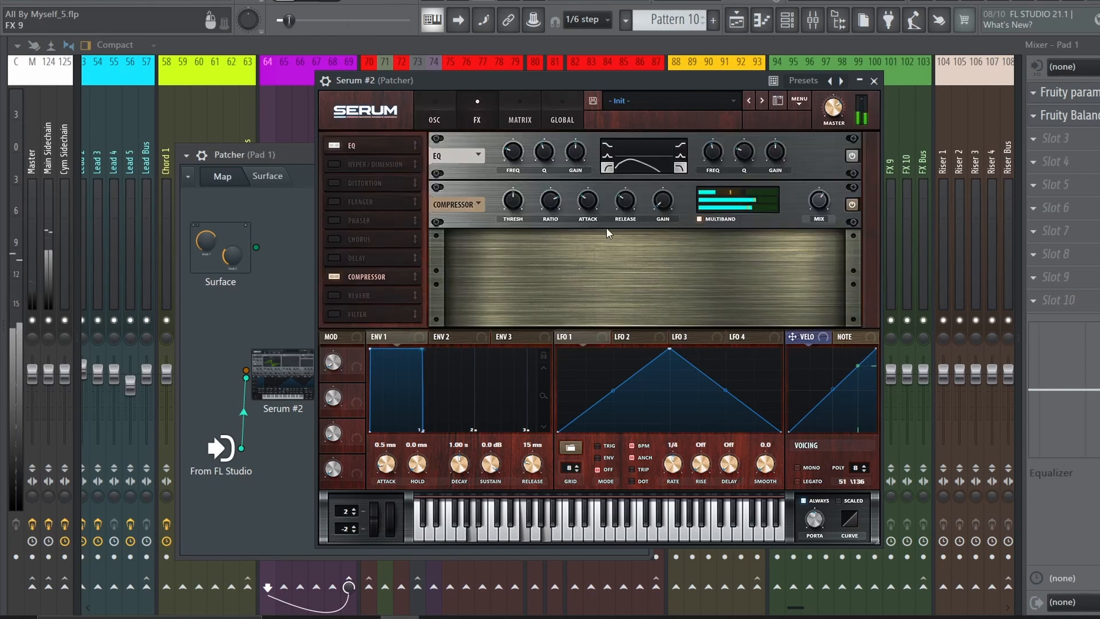
{"action": "left_click", "coordinate": [874, 81]}
Examine the nested Patcher effect chain and final Parametric EQ 2 of Pad 1, and return to its volume automation in the playlist
{"action": "left_click", "coordinate": [368, 415]}
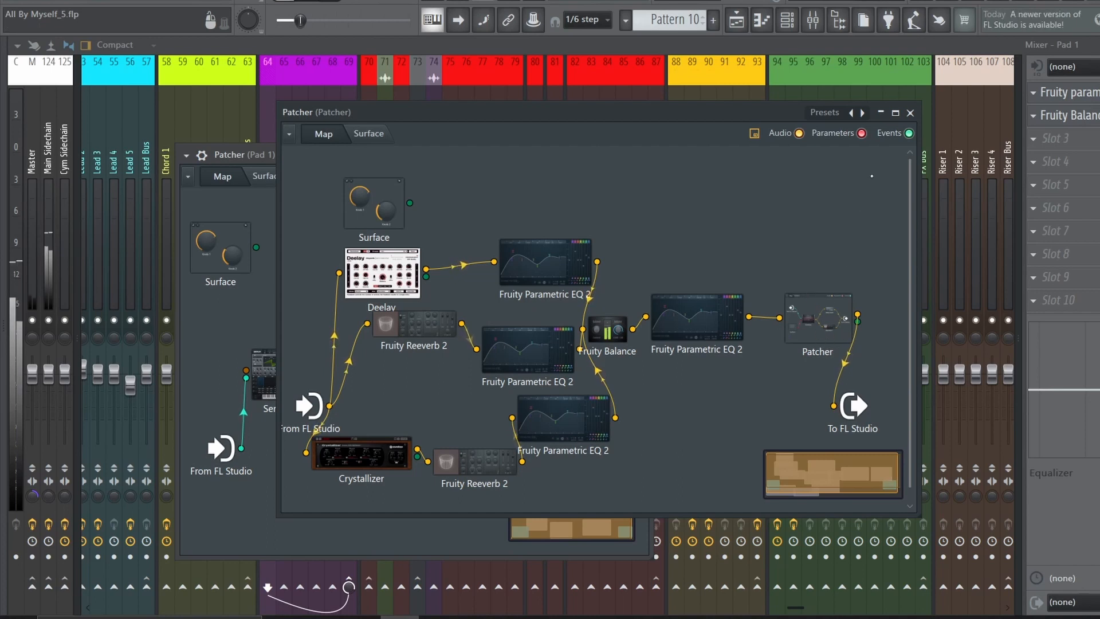
{"action": "left_click", "coordinate": [910, 112]}
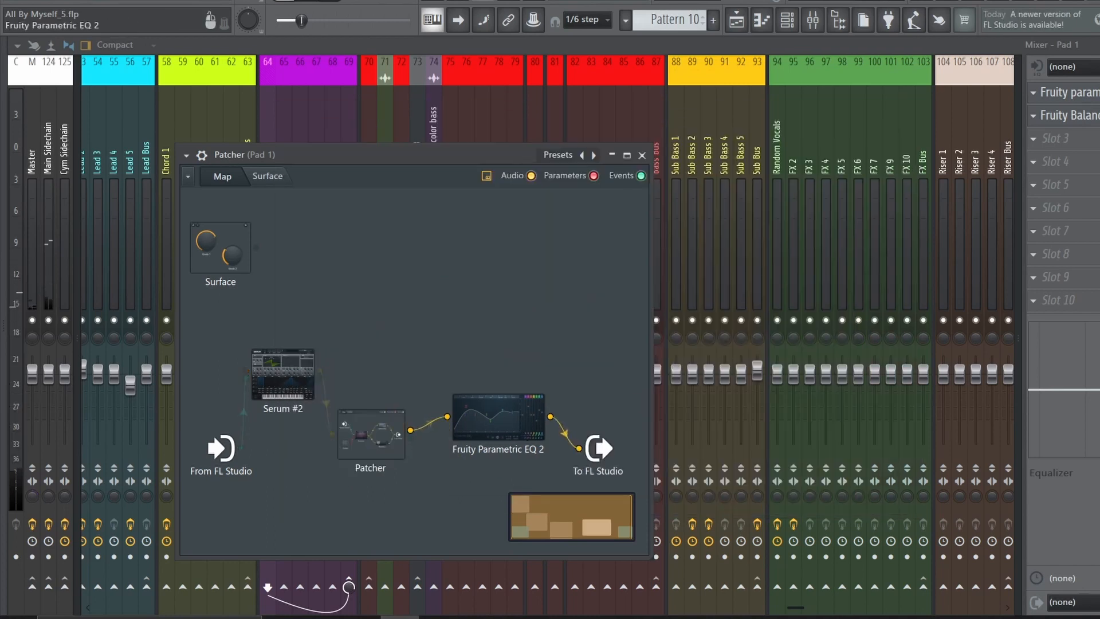
{"action": "left_click", "coordinate": [499, 355]}
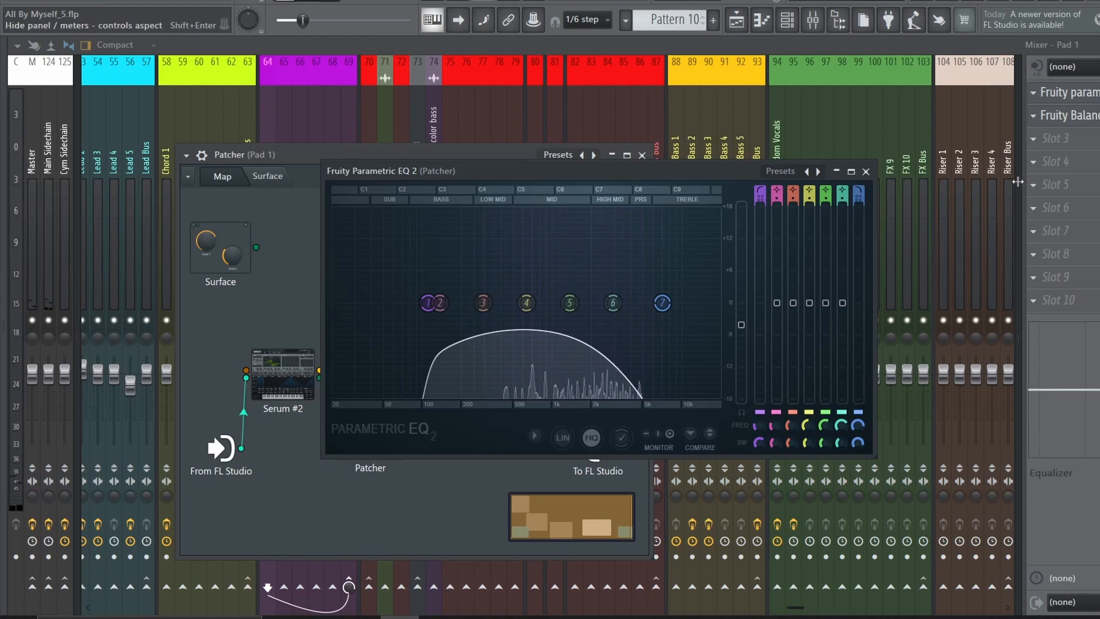
{"action": "key", "text": "space"}
{"action": "key", "text": "F5"}
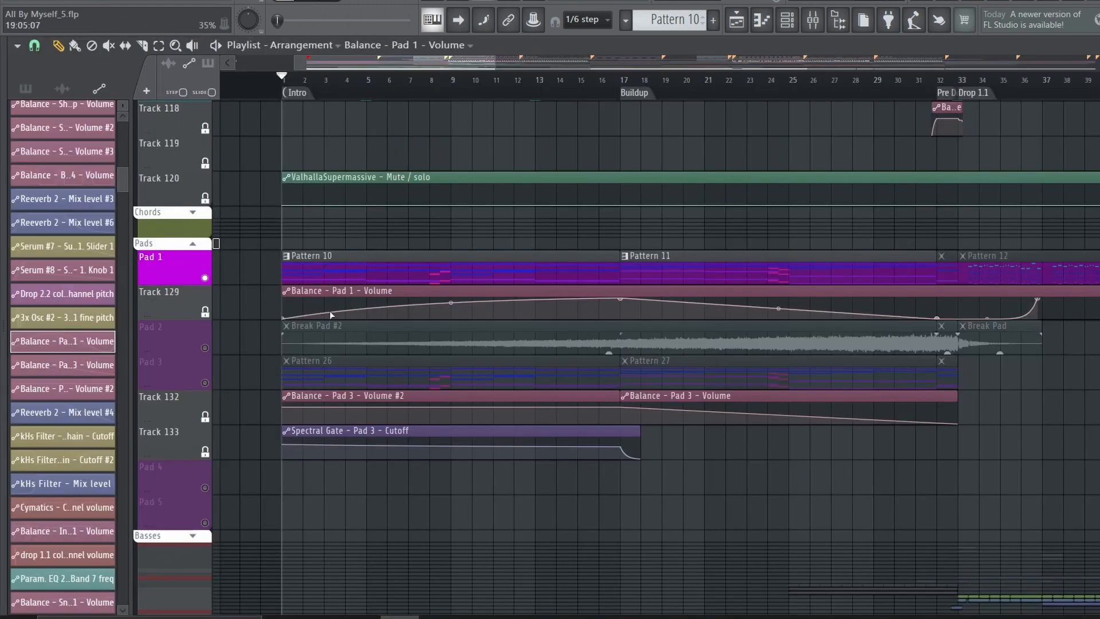
Play the soloed Pad 2 from the Break in the All By Myself.flp project and show the Pads channel group
{"action": "right_click", "coordinate": [217, 352]}
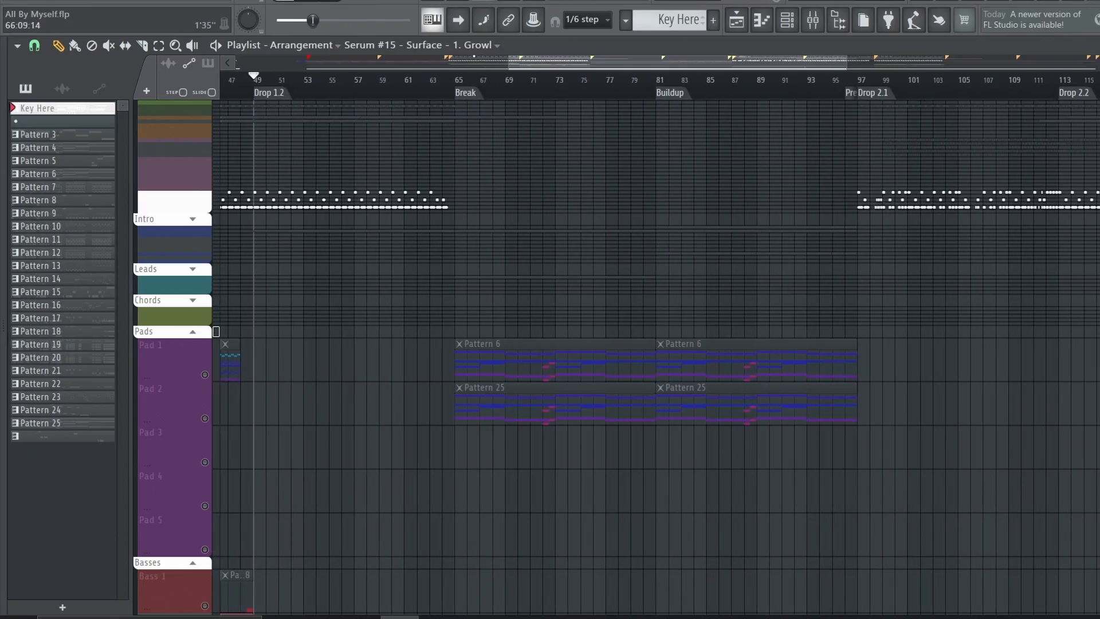
{"action": "left_click", "coordinate": [471, 79]}
{"action": "left_click", "coordinate": [317, 208]}
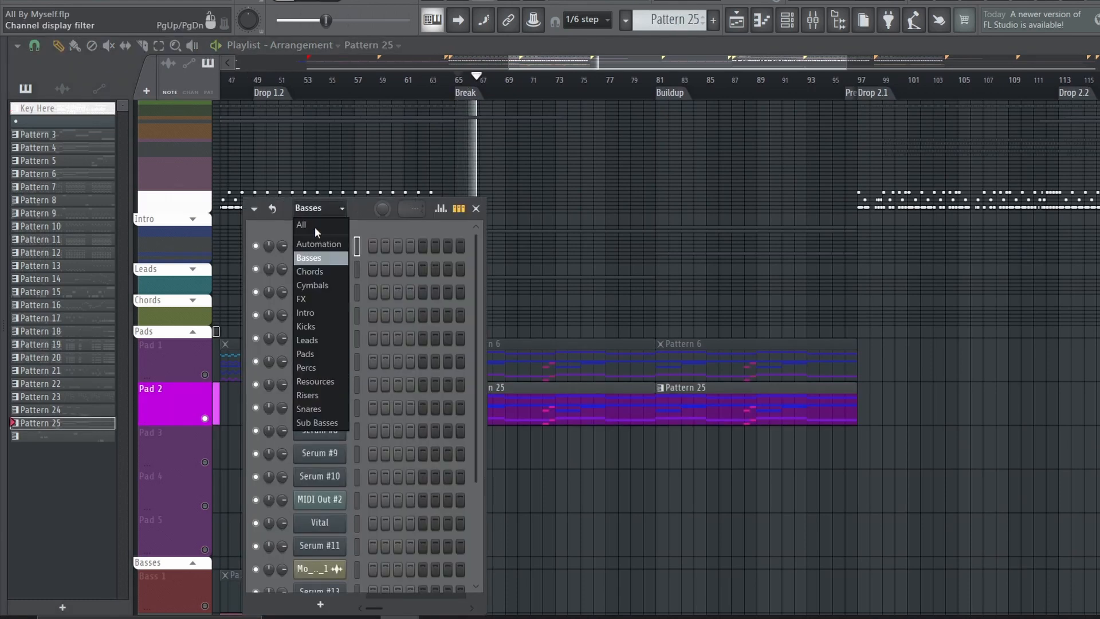
{"action": "left_click", "coordinate": [314, 354]}
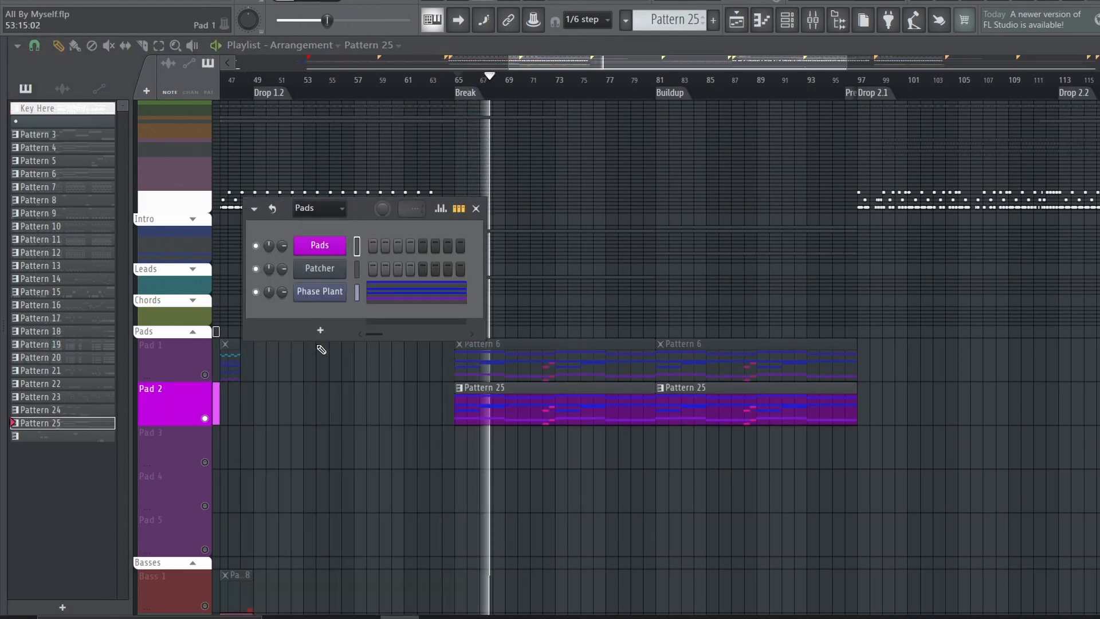
Examine the sample groups in Pad 2's Phase Plant and the effect routing in its nested Patcher
{"action": "left_click", "coordinate": [322, 294]}
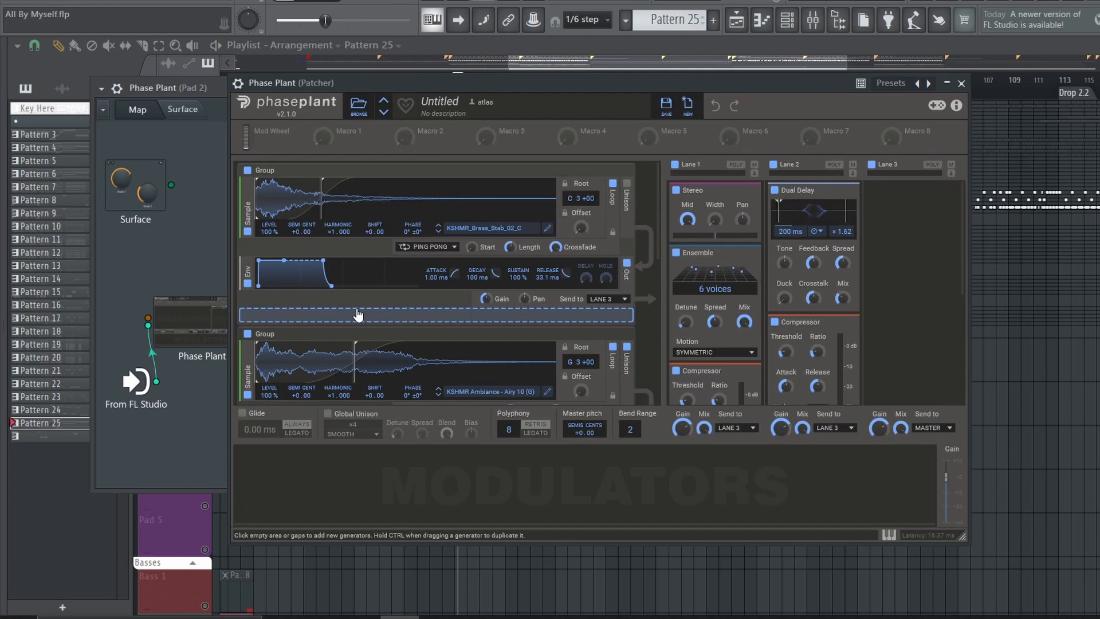
{"action": "scroll", "coordinate": [345, 340], "scroll_direction": "down", "scroll_amount": 3}
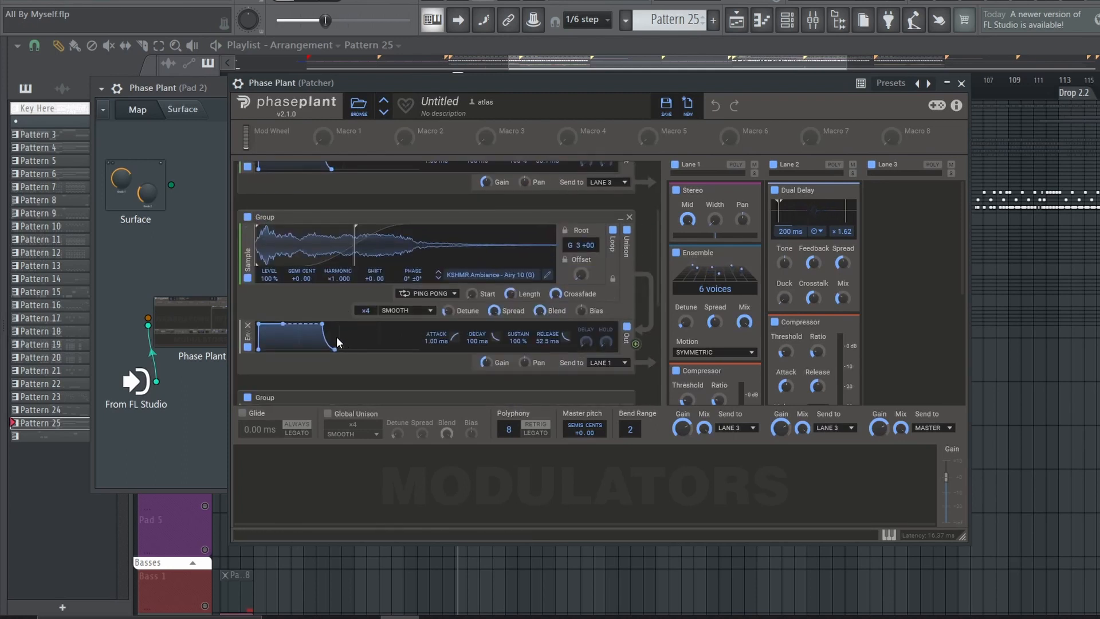
{"action": "scroll", "coordinate": [360, 281], "scroll_direction": "down", "scroll_amount": 3}
{"action": "scroll", "coordinate": [425, 307], "scroll_direction": "down", "scroll_amount": 2}
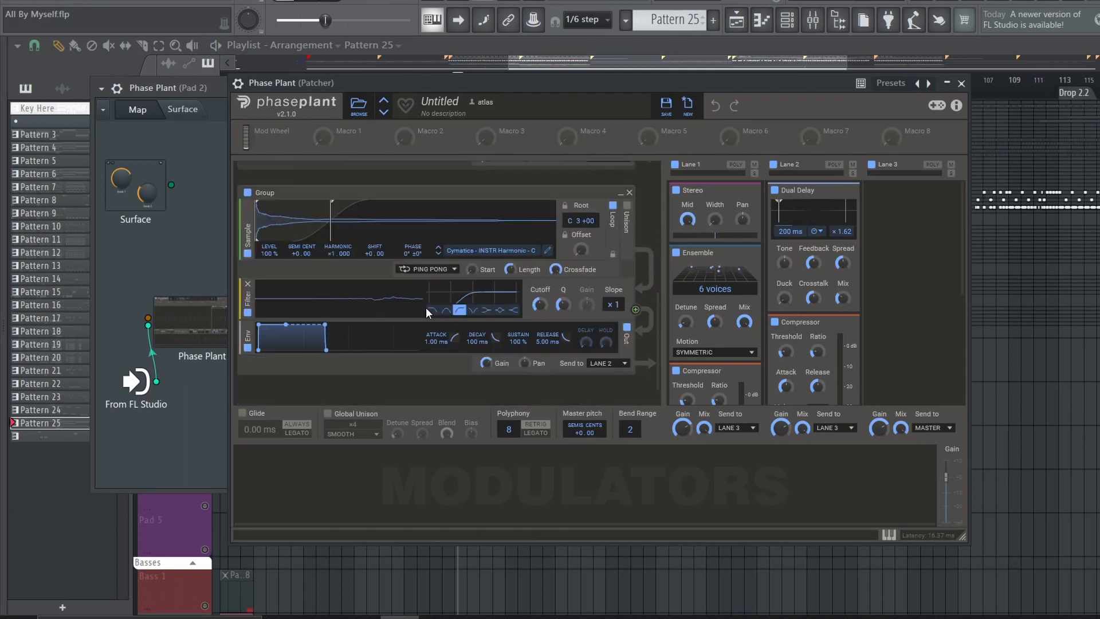
{"action": "scroll", "coordinate": [425, 307], "scroll_direction": "up", "scroll_amount": 6}
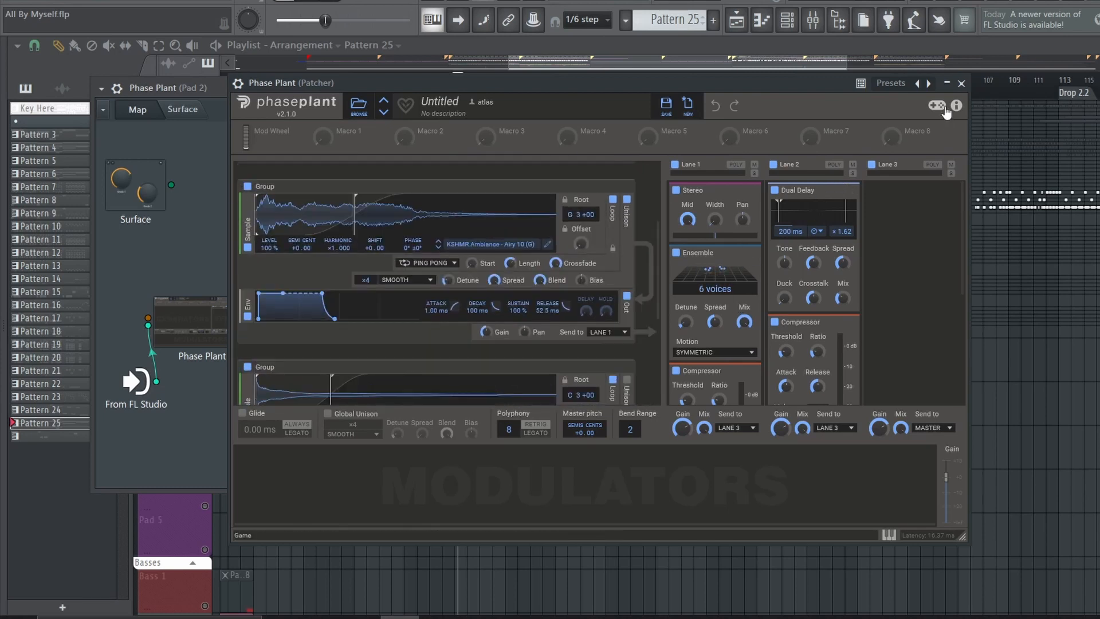
{"action": "left_click", "coordinate": [962, 84]}
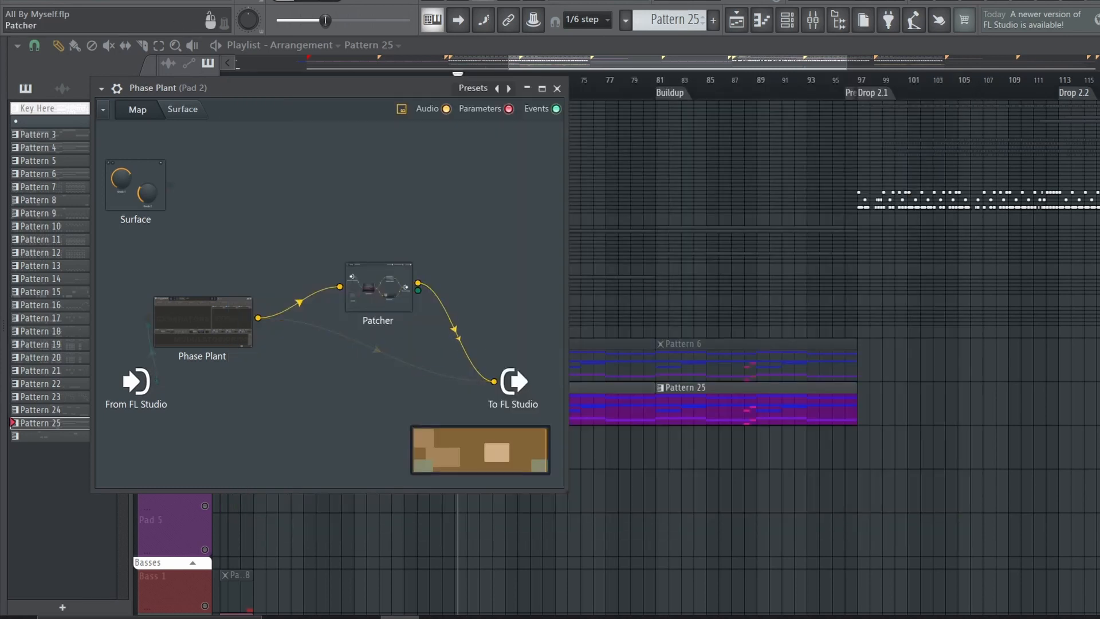
{"action": "left_click", "coordinate": [378, 287]}
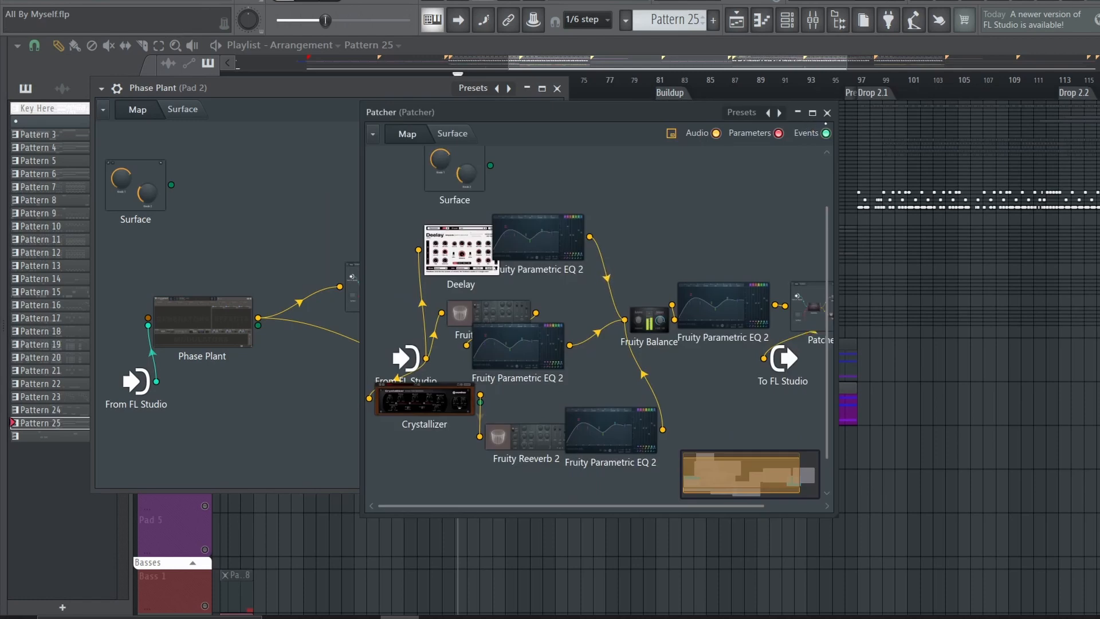
{"action": "left_click", "coordinate": [827, 113]}
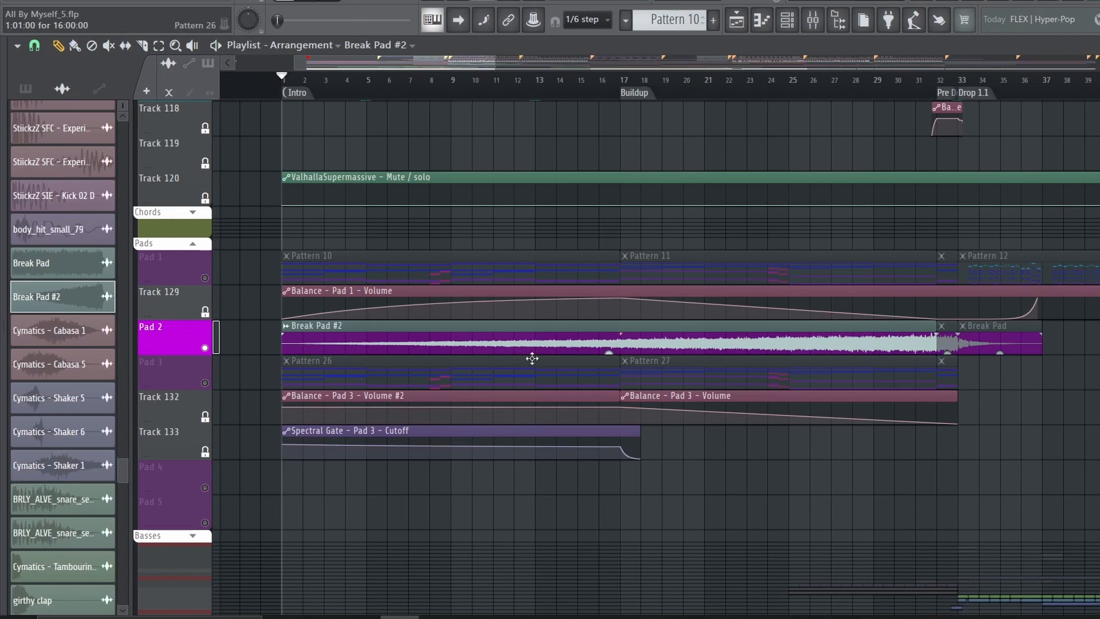
Inspect the sample settings of the Break Pad #2 audio clip on the Pad 2 track
{"action": "left_click", "coordinate": [532, 359]}
{"action": "double_click", "coordinate": [523, 342]}
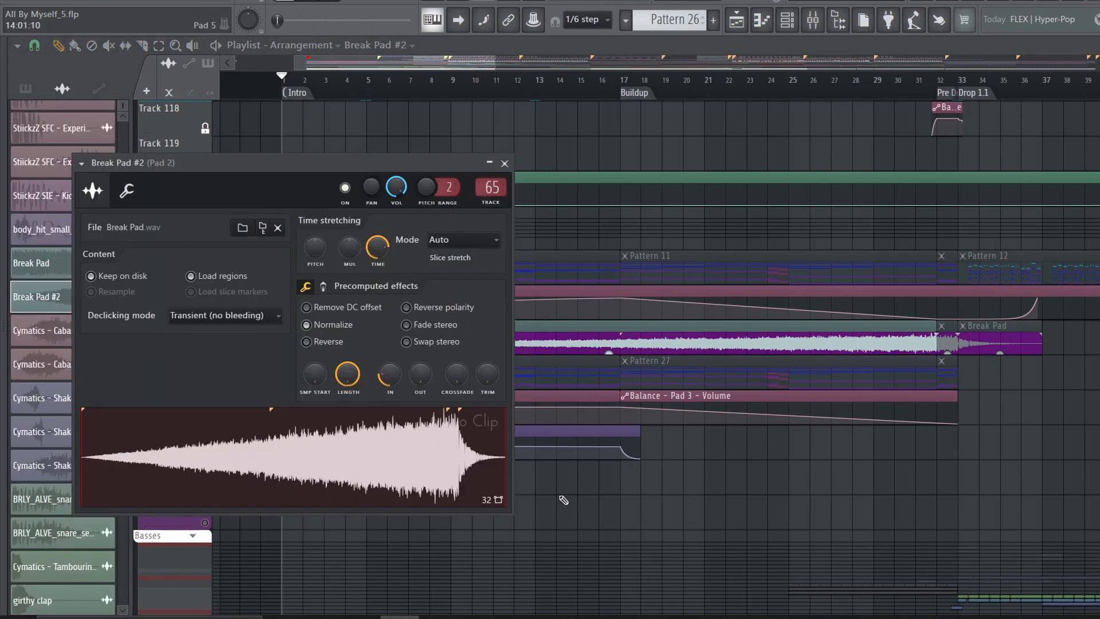
{"action": "right_click", "coordinate": [648, 486]}
Solo and play Pad 3, checking its mixer effect slots and its Spectral Gate cutoff automation in the playlist
{"action": "right_click", "coordinate": [205, 383]}
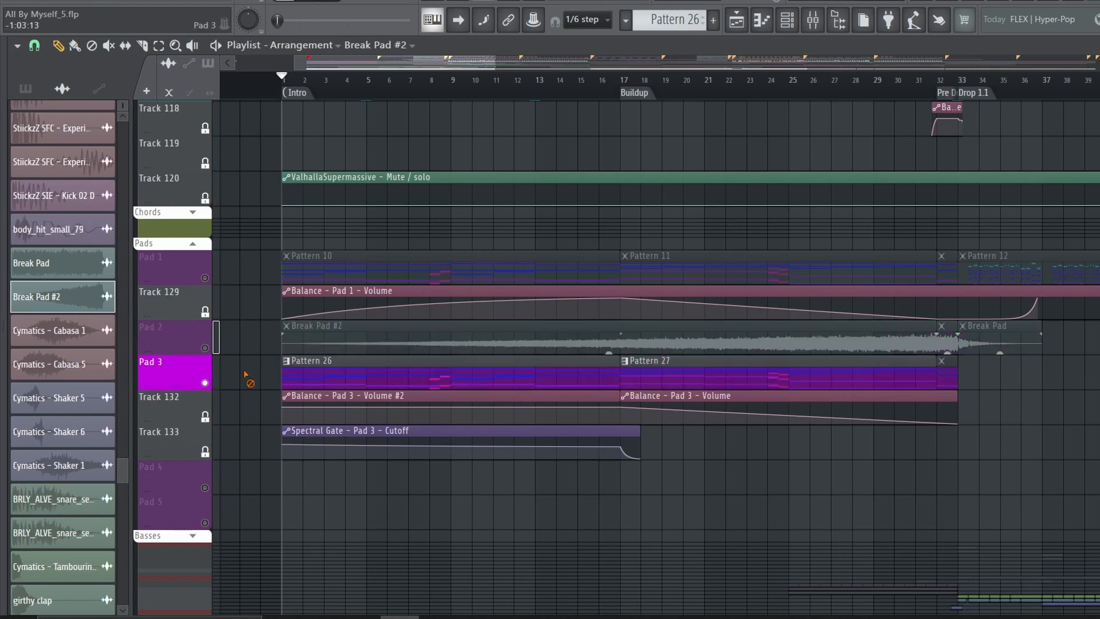
{"action": "key", "text": "space"}
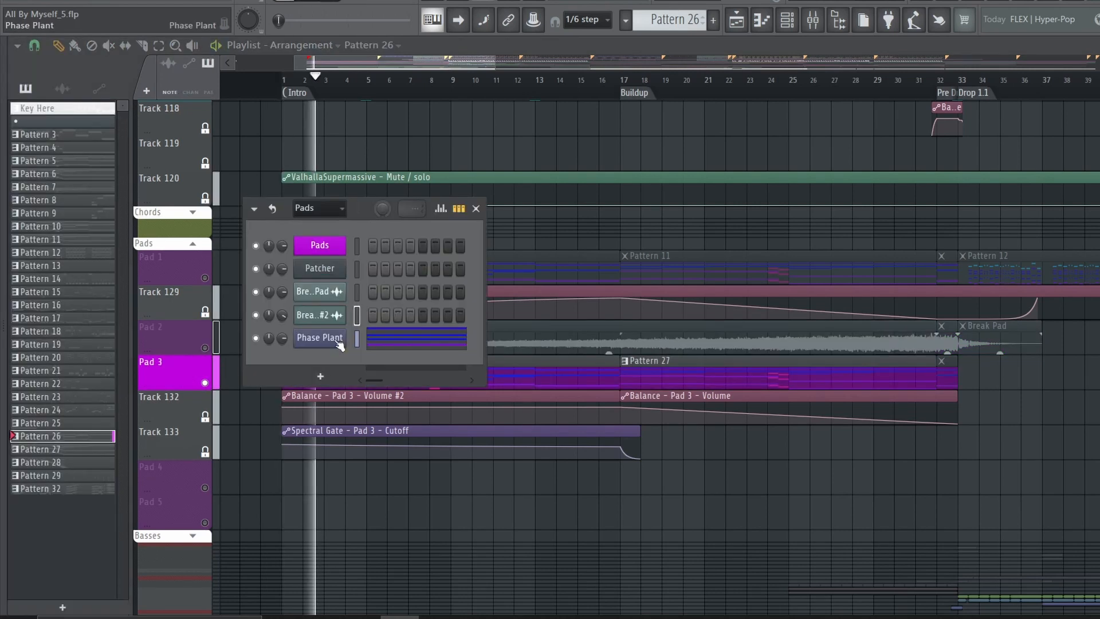
{"action": "left_click", "coordinate": [338, 343]}
{"action": "right_click", "coordinate": [846, 512]}
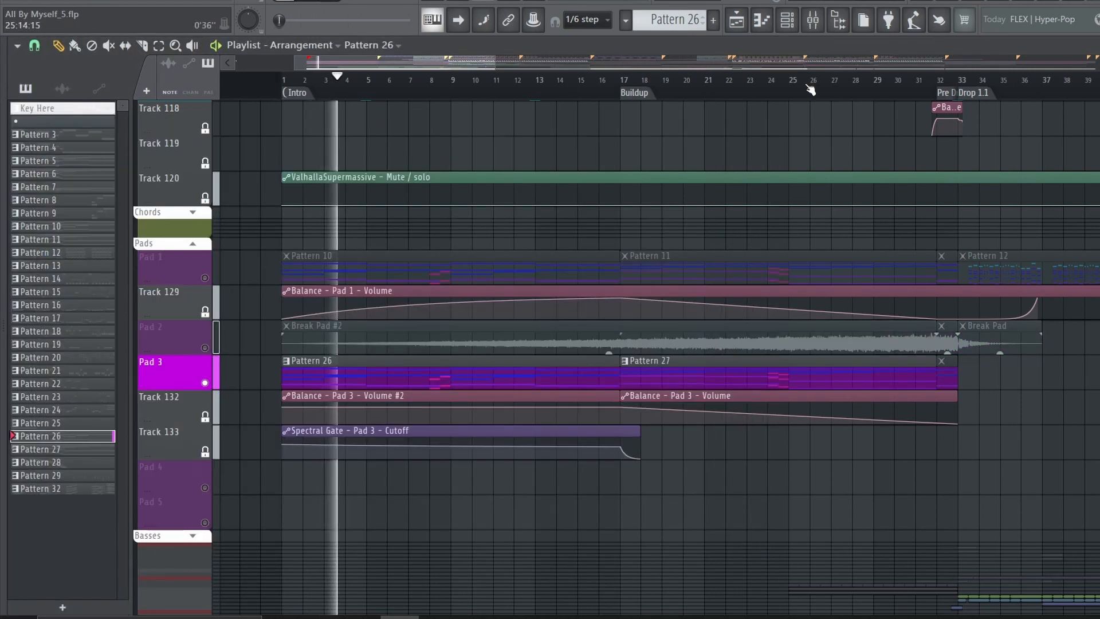
{"action": "left_click", "coordinate": [812, 20]}
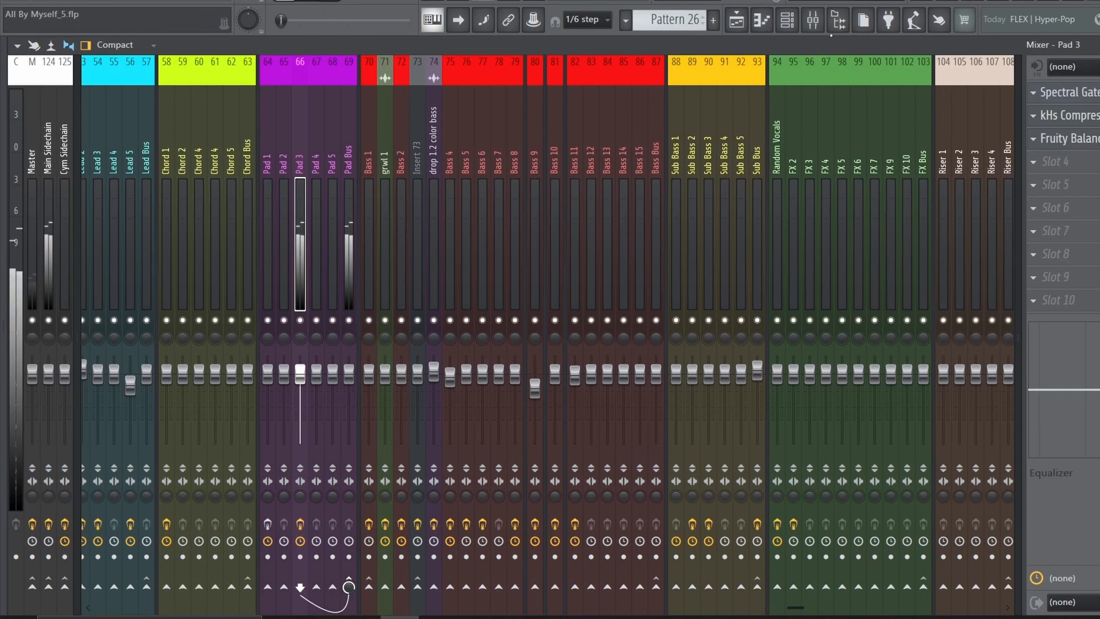
{"action": "left_click", "coordinate": [736, 21]}
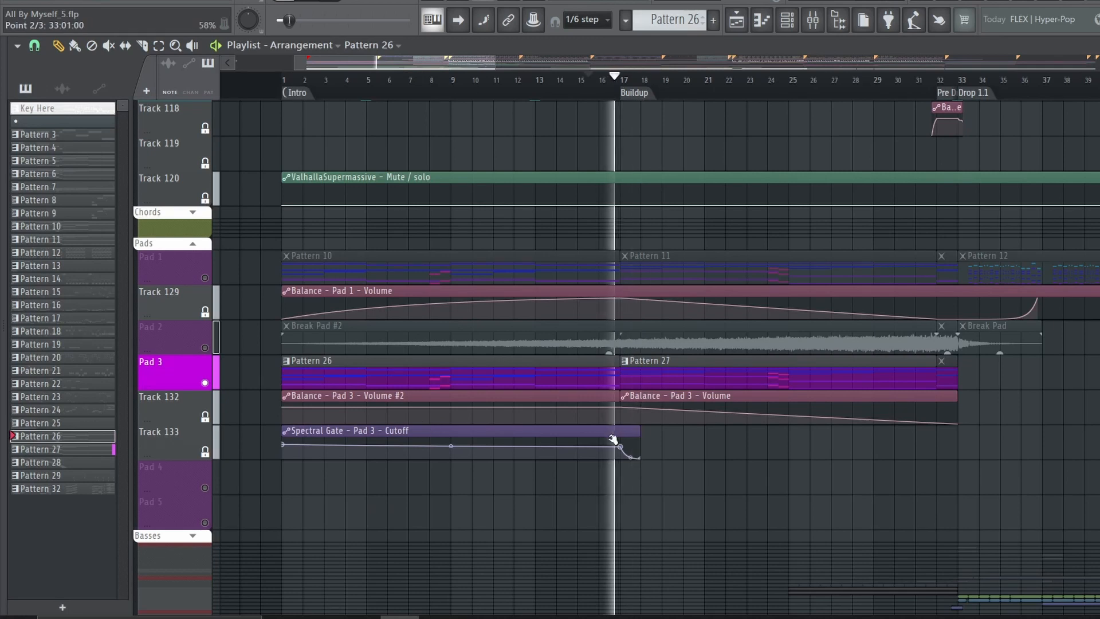
{"action": "left_click", "coordinate": [608, 434]}
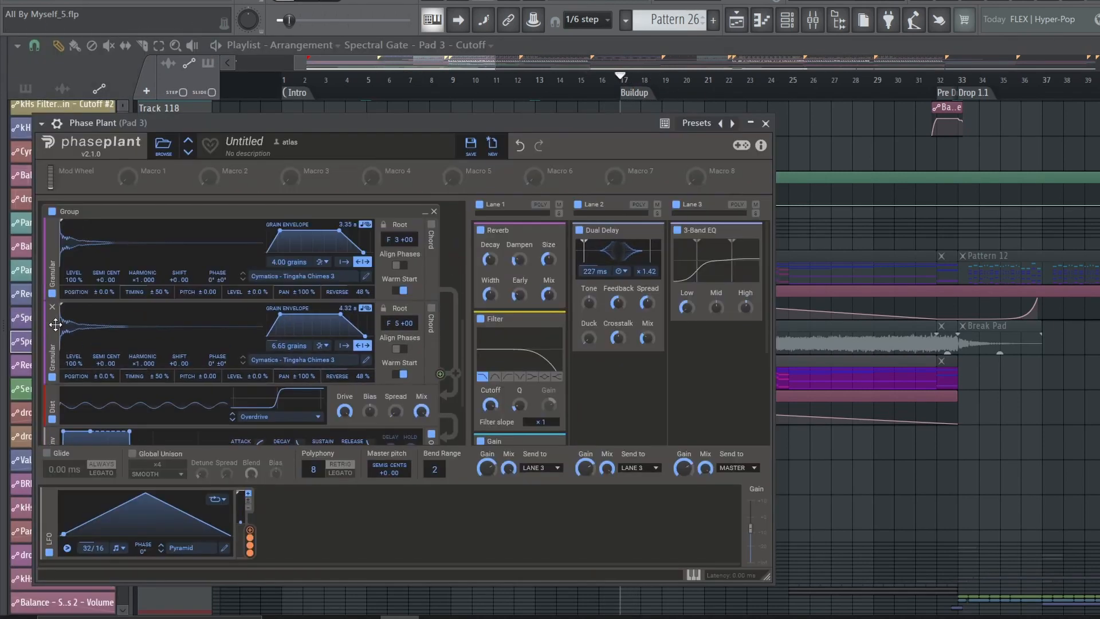
Examine the Tingsha Chimes granular group, distortion, envelope and effect lanes in Pad 3's Phase Plant
{"action": "scroll", "coordinate": [56, 323], "scroll_direction": "down", "scroll_amount": 2}
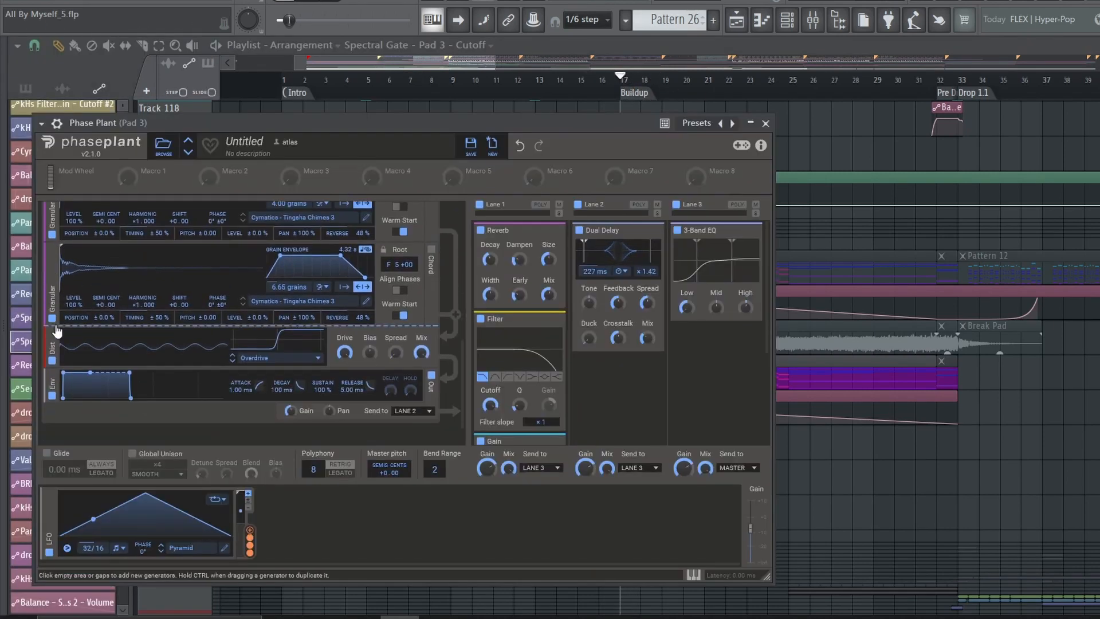
{"action": "scroll", "coordinate": [56, 330], "scroll_direction": "up", "scroll_amount": 3}
{"action": "scroll", "coordinate": [453, 439], "scroll_direction": "down", "scroll_amount": 2}
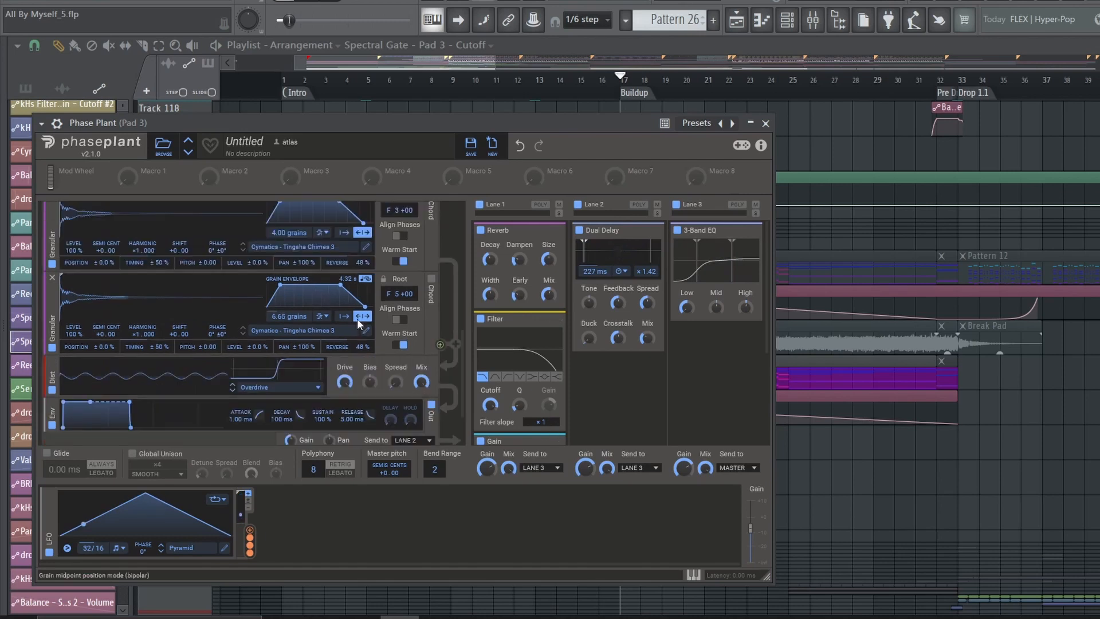
{"action": "scroll", "coordinate": [356, 319], "scroll_direction": "down", "scroll_amount": 2}
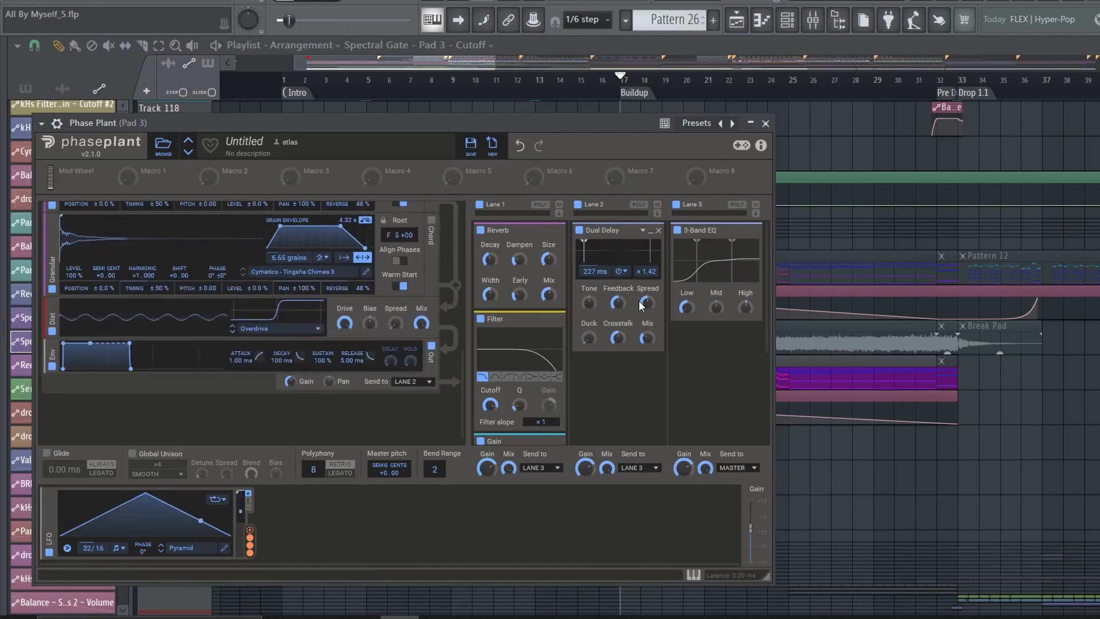
{"action": "scroll", "coordinate": [367, 314], "scroll_direction": "up", "scroll_amount": 2}
{"action": "scroll", "coordinate": [87, 359], "scroll_direction": "up", "scroll_amount": 3}
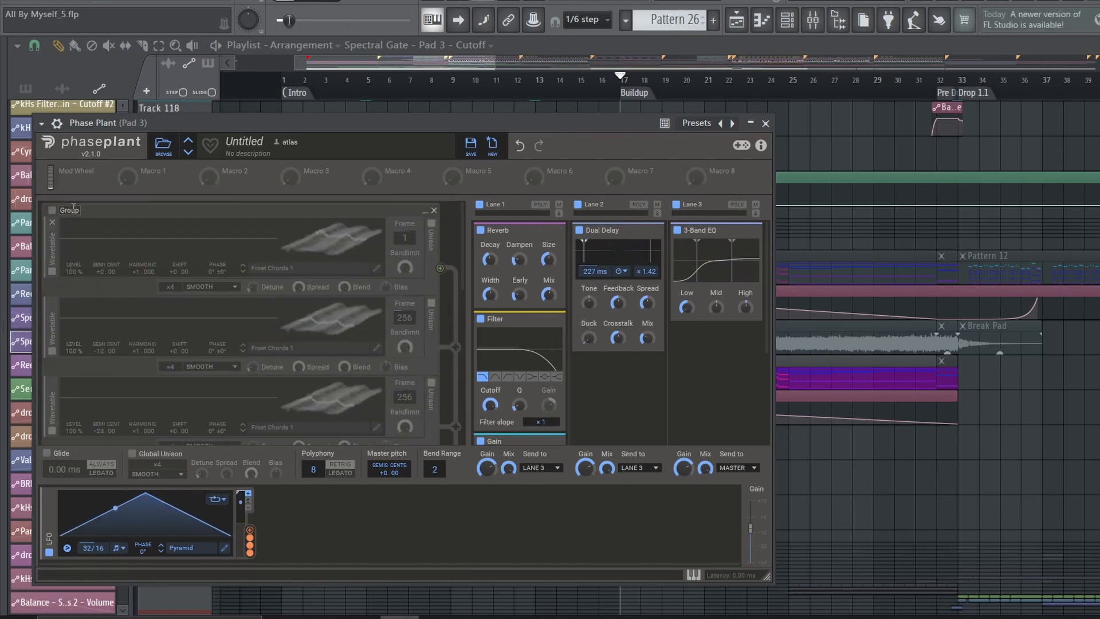
Enable the Frost Chords 1 wavetable group and audition its oscillators by switching the two lower ones off and one back on
{"action": "left_click", "coordinate": [56, 214]}
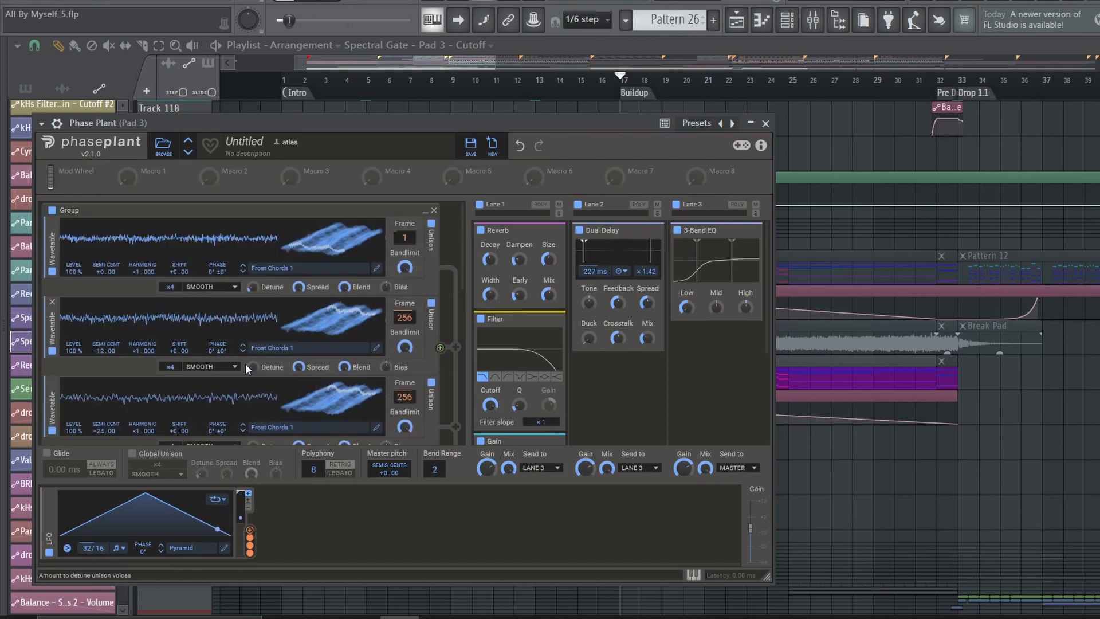
{"action": "left_click", "coordinate": [51, 350]}
{"action": "left_click", "coordinate": [52, 430]}
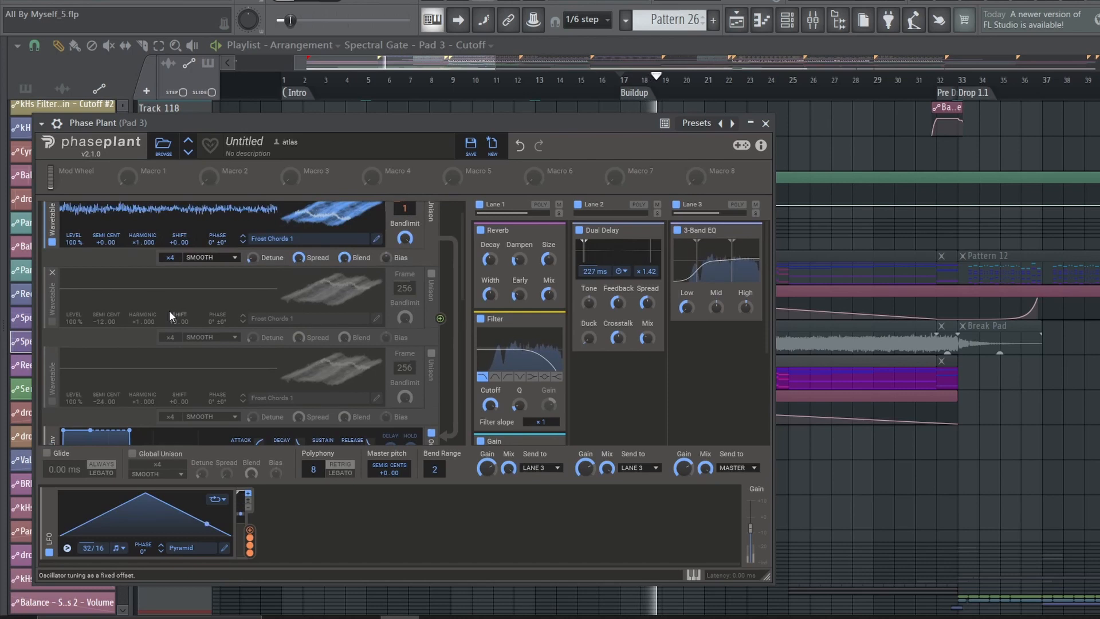
{"action": "left_click", "coordinate": [52, 350]}
{"action": "scroll", "coordinate": [58, 355], "scroll_direction": "down", "scroll_amount": 2}
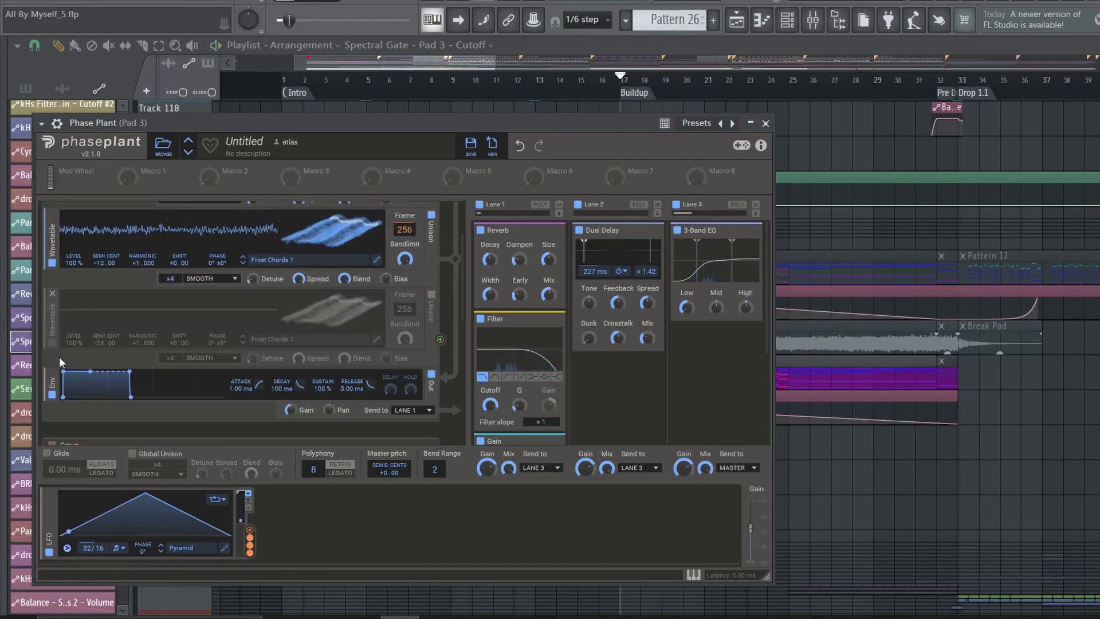
Examine Lane 1's Reverb, Filter and Gain effects in Phase Plant and re-enable the granular group
{"action": "scroll", "coordinate": [51, 349], "scroll_direction": "down", "scroll_amount": 3}
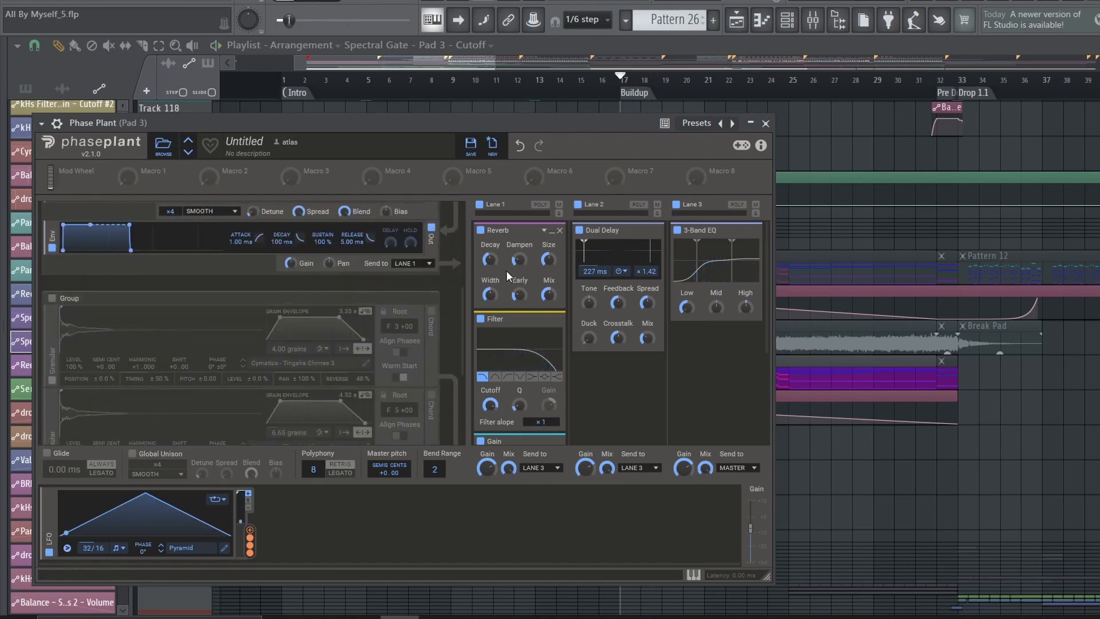
{"action": "scroll", "coordinate": [510, 270], "scroll_direction": "down", "scroll_amount": 2}
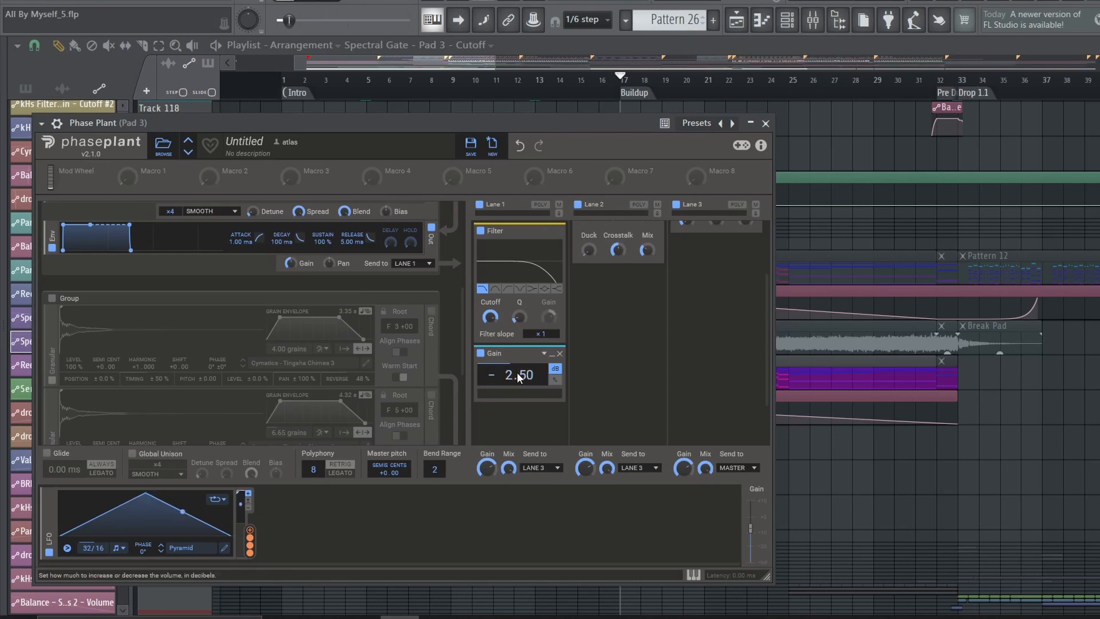
{"action": "left_click", "coordinate": [53, 298]}
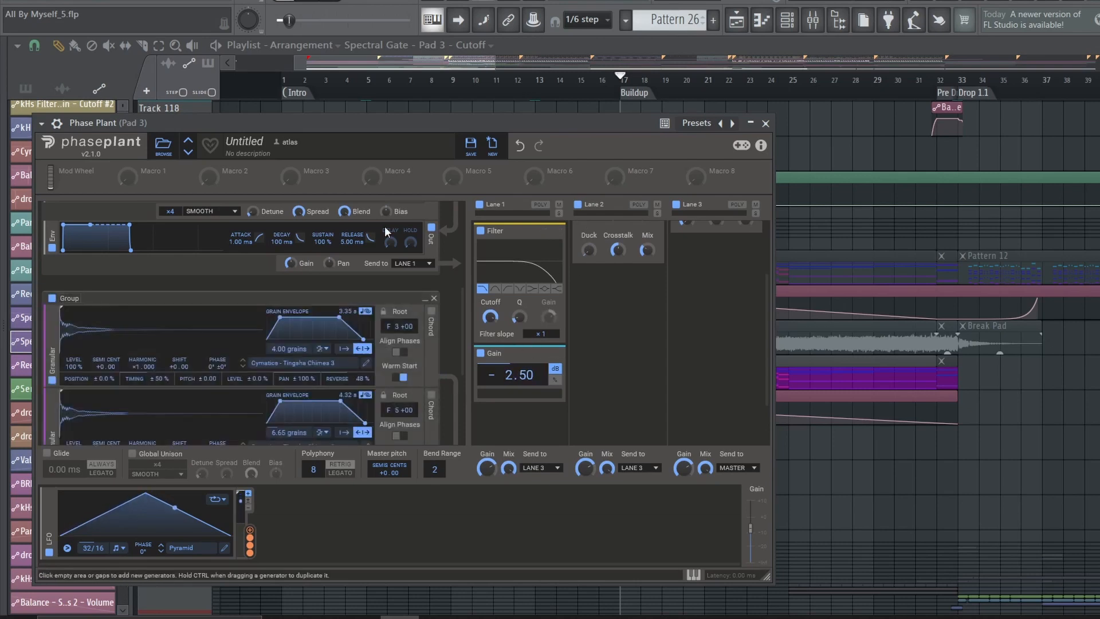
Inspect the kHs Compressor on the Pad 3 mixer insert and return to the playlist's volume automation
{"action": "key", "text": "F9"}
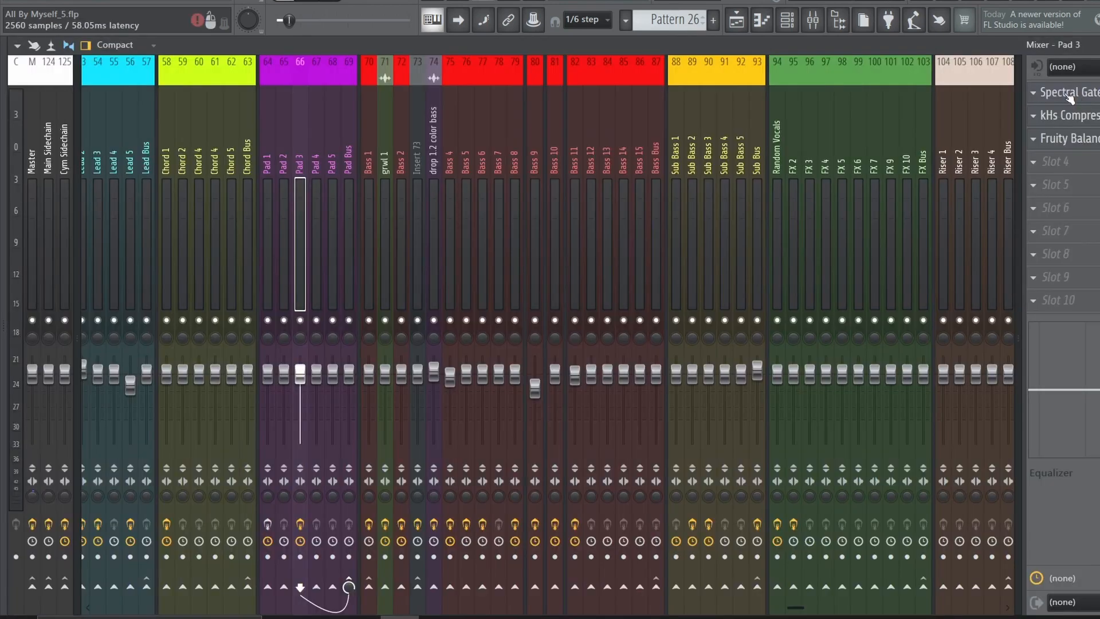
{"action": "left_click", "coordinate": [1090, 121]}
{"action": "left_click", "coordinate": [1092, 124]}
{"action": "key", "text": "F5"}
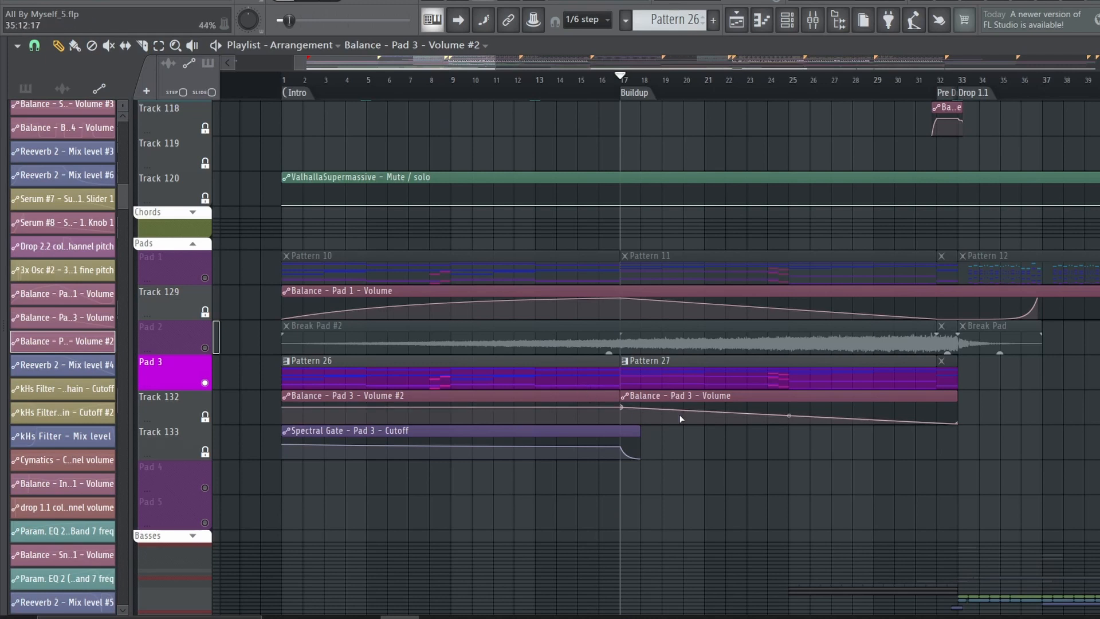
Examine the Sub Bass 1 Serum patch used by Pattern 3, including Macro 1's modulation targets, the FX rack and the oscillators
{"action": "left_click", "coordinate": [417, 277]}
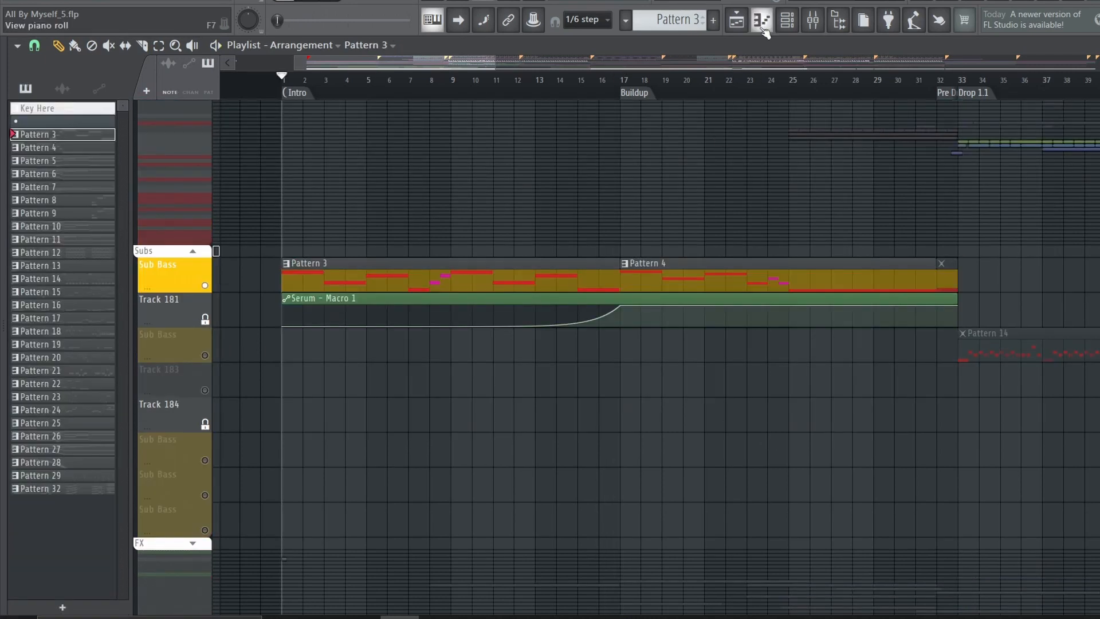
{"action": "left_click", "coordinate": [788, 26]}
{"action": "left_click", "coordinate": [302, 207]}
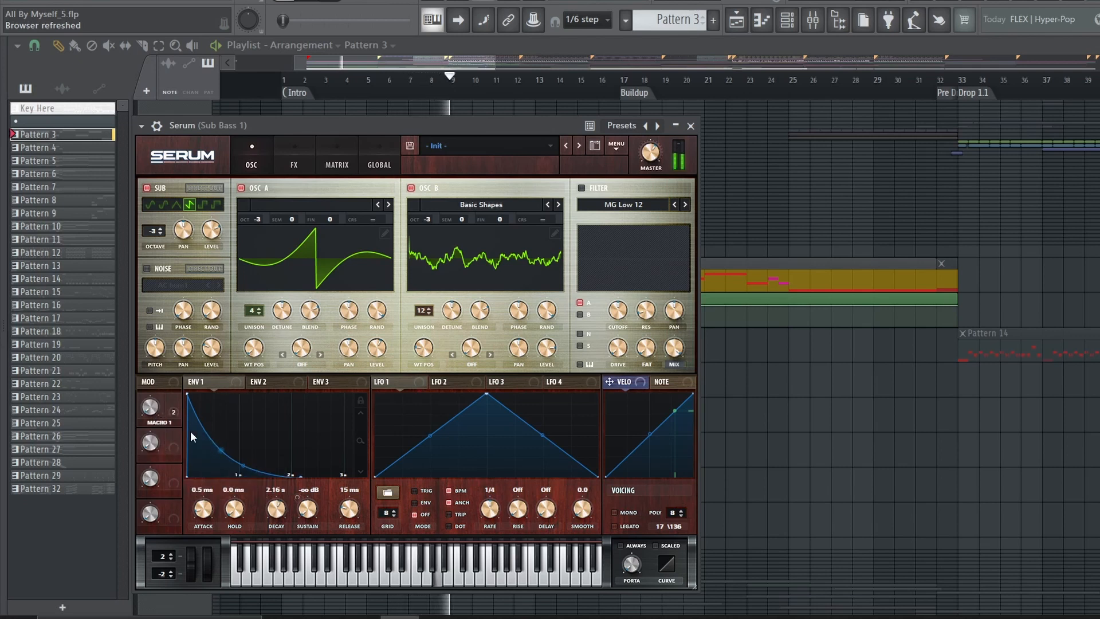
{"action": "left_click", "coordinate": [177, 410]}
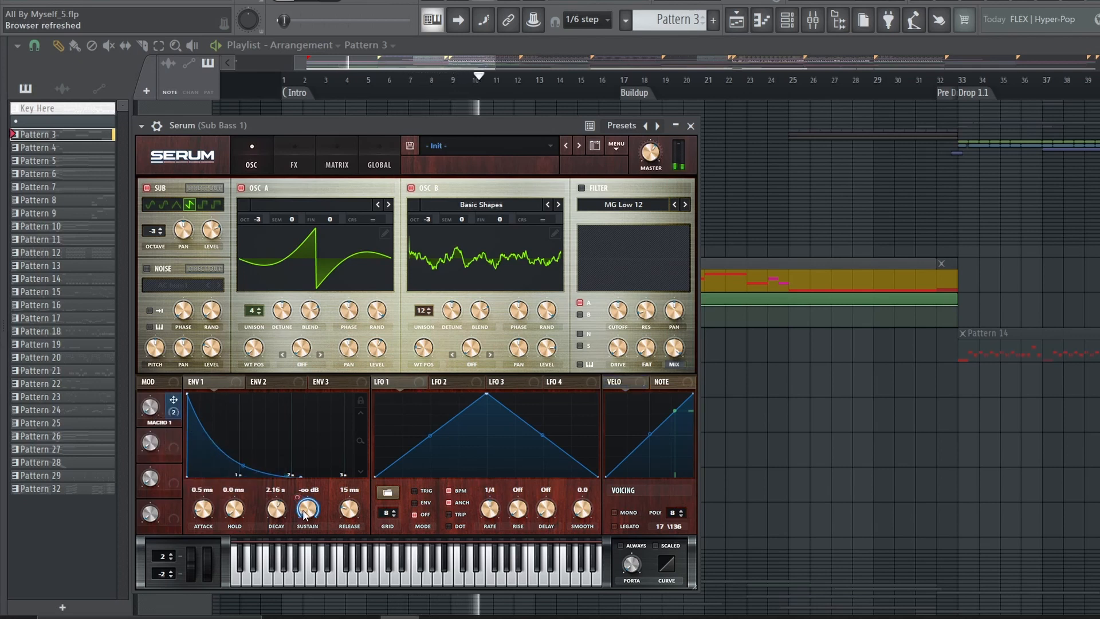
{"action": "left_click", "coordinate": [293, 161]}
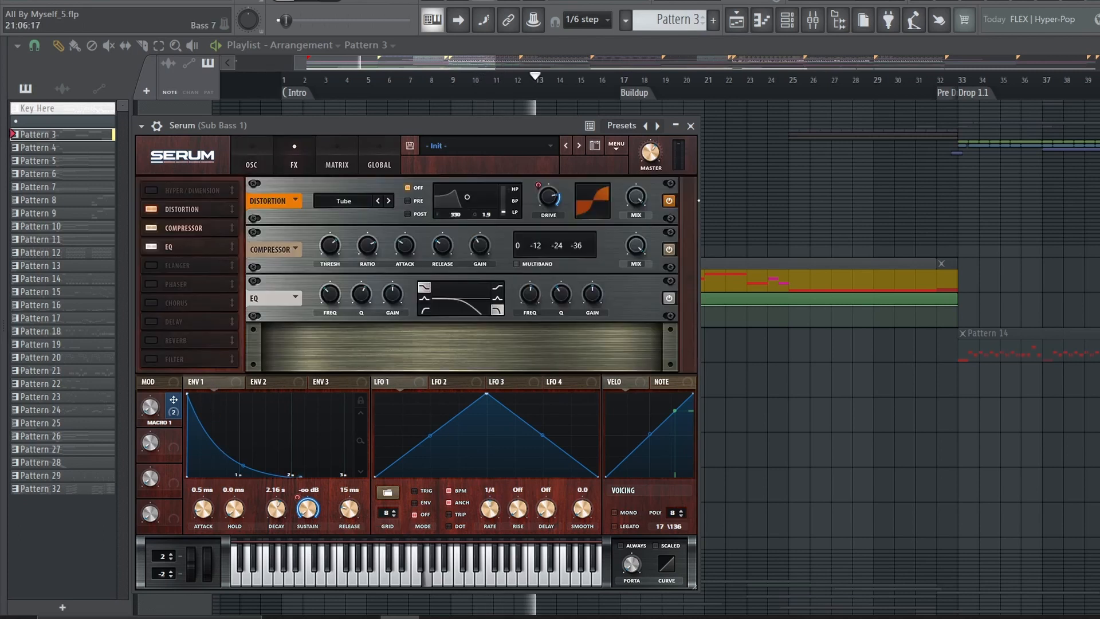
{"action": "left_click", "coordinate": [251, 164]}
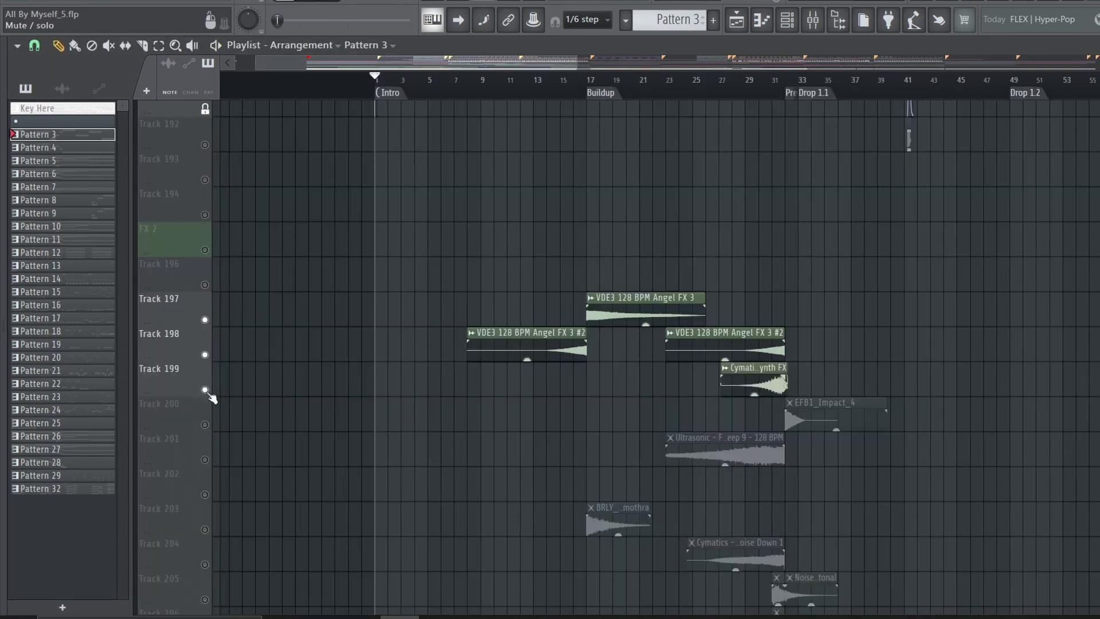
Unmute the remaining buildup effect tracks through Track 206 and play them from bar 17, skipping ahead towards the pre-drop
{"action": "left_click", "coordinate": [204, 424]}
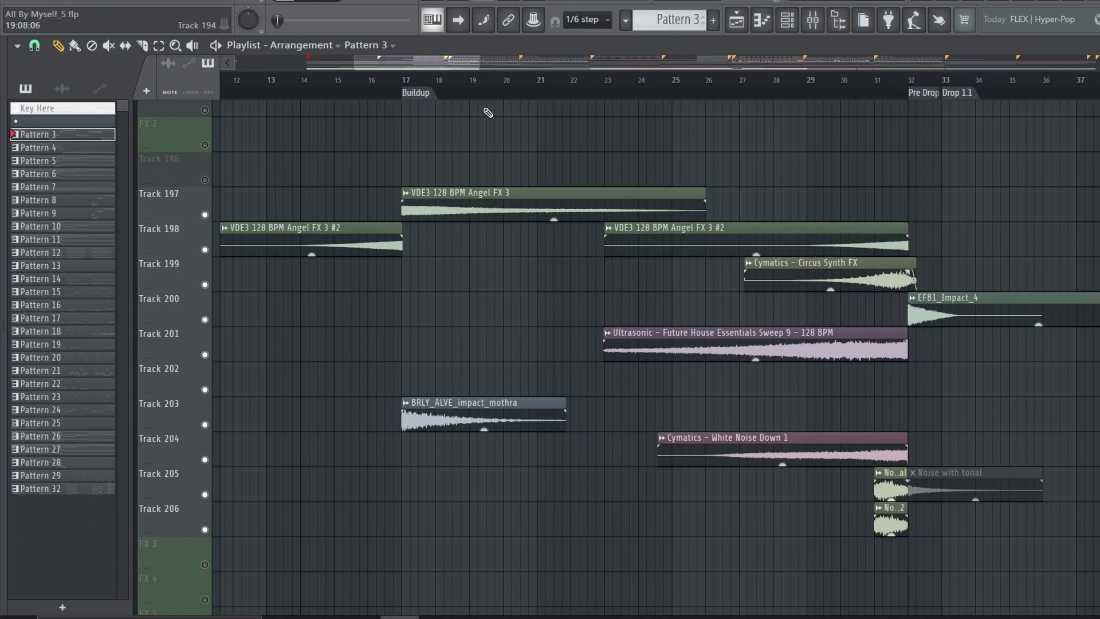
{"action": "key", "text": "space"}
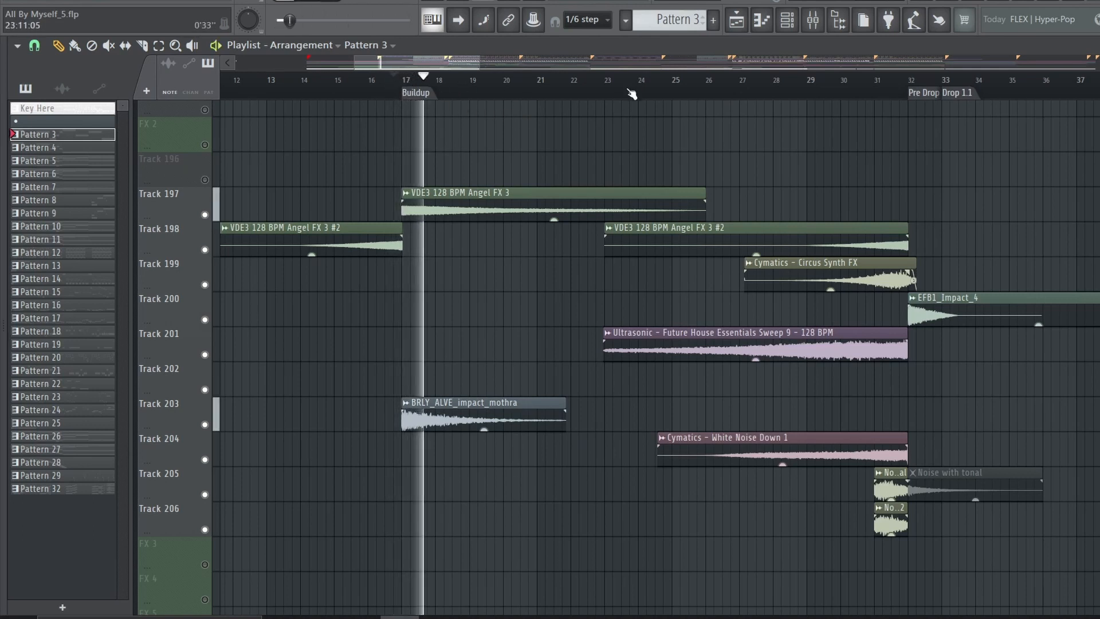
{"action": "left_click", "coordinate": [740, 81]}
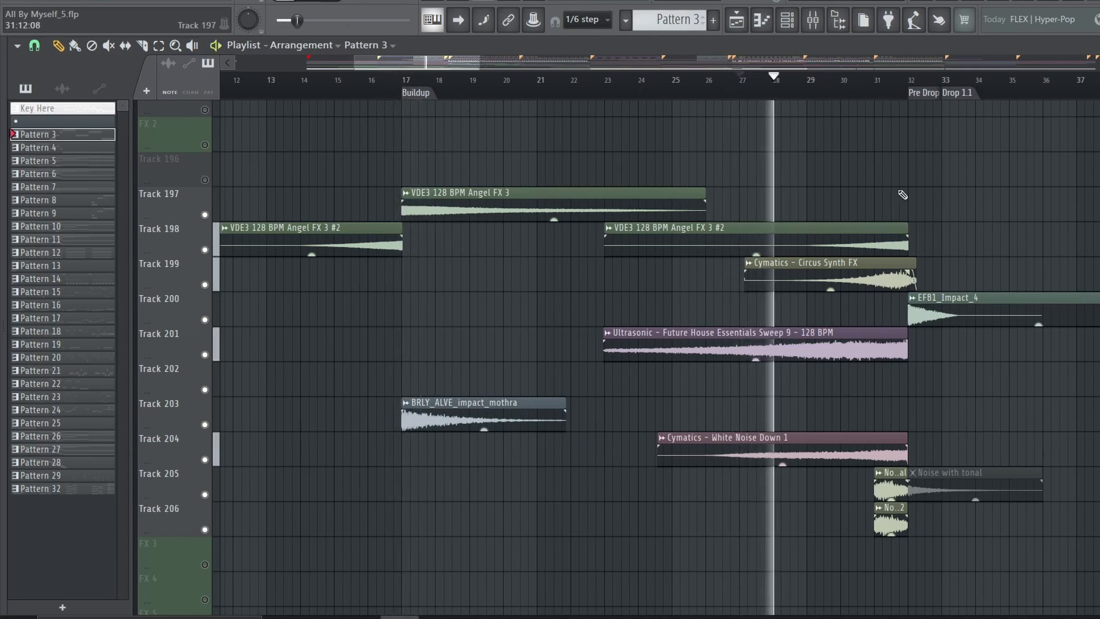
{"action": "left_click", "coordinate": [851, 81]}
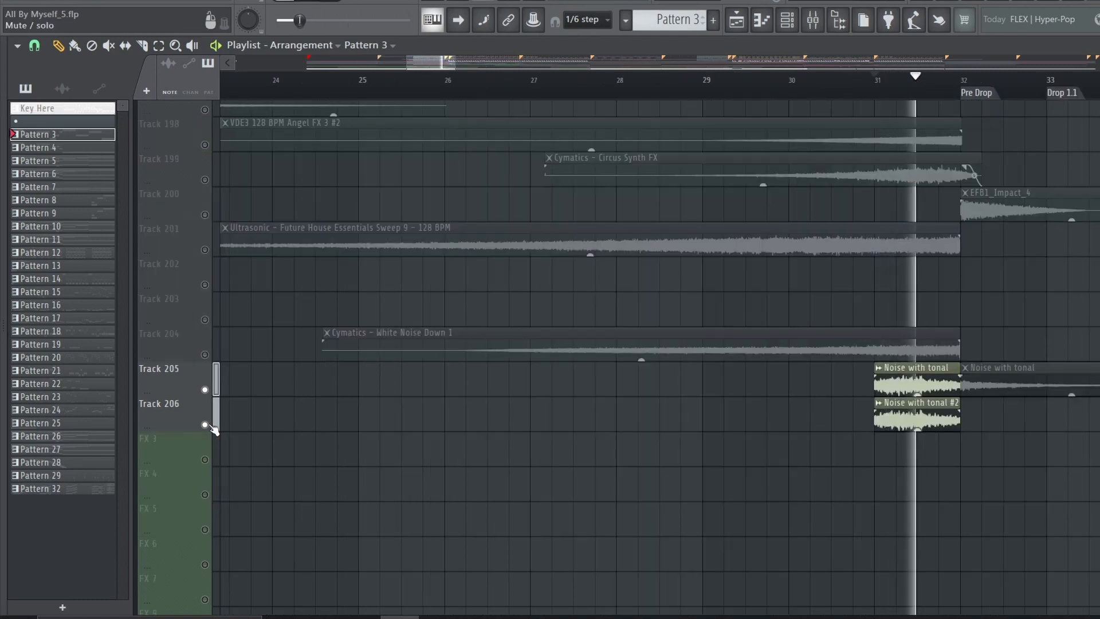
Play the soloed Noise with tonal clips on Tracks 205 and 206 from bar 31
{"action": "key", "text": "space"}
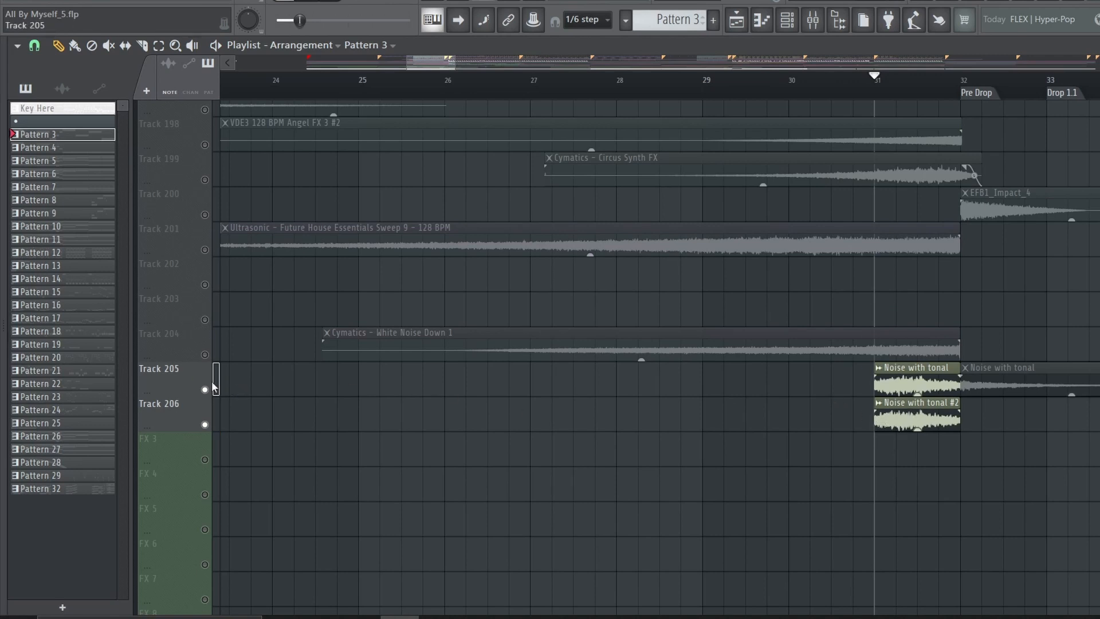
{"action": "key", "text": "space"}
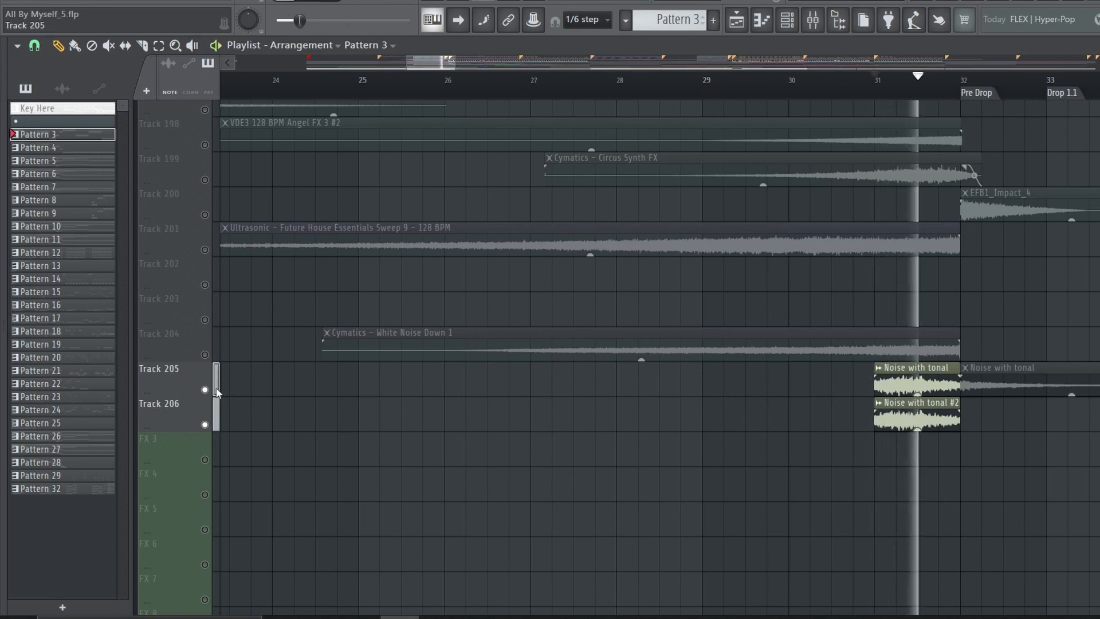
{"action": "key", "text": "space"}
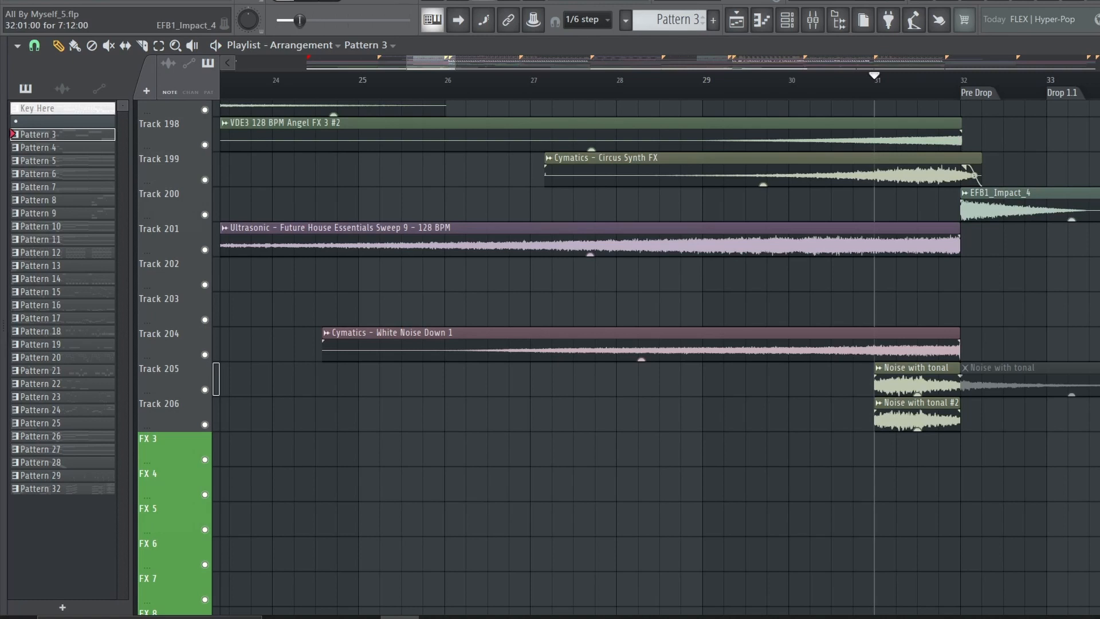
Expand the Drums track group and audition the buildup kicks, soloing Kick 1 and checking its EQ frequency automation
{"action": "scroll", "coordinate": [725, 203], "scroll_direction": "up", "scroll_amount": 15}
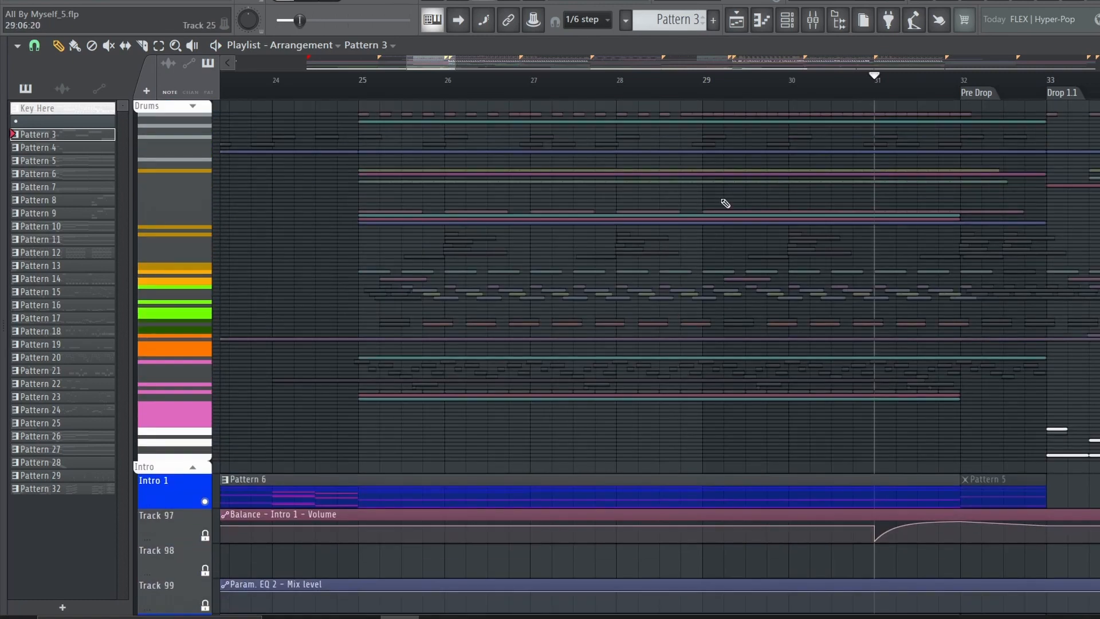
{"action": "left_click", "coordinate": [193, 106]}
{"action": "right_click", "coordinate": [205, 141]}
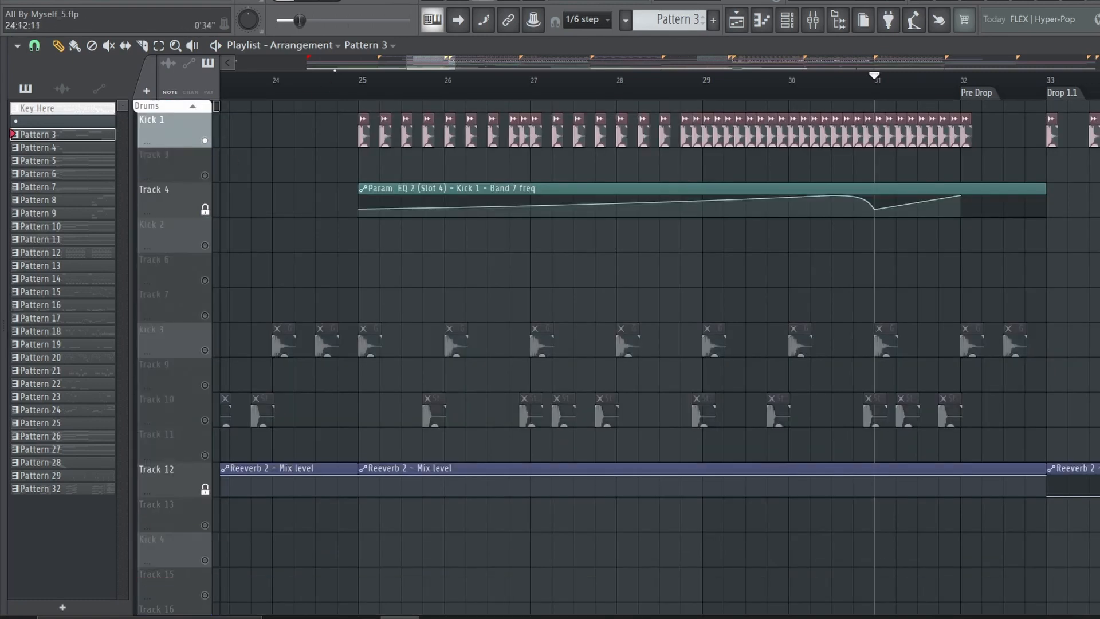
{"action": "left_click", "coordinate": [360, 81]}
{"action": "left_click", "coordinate": [331, 80]}
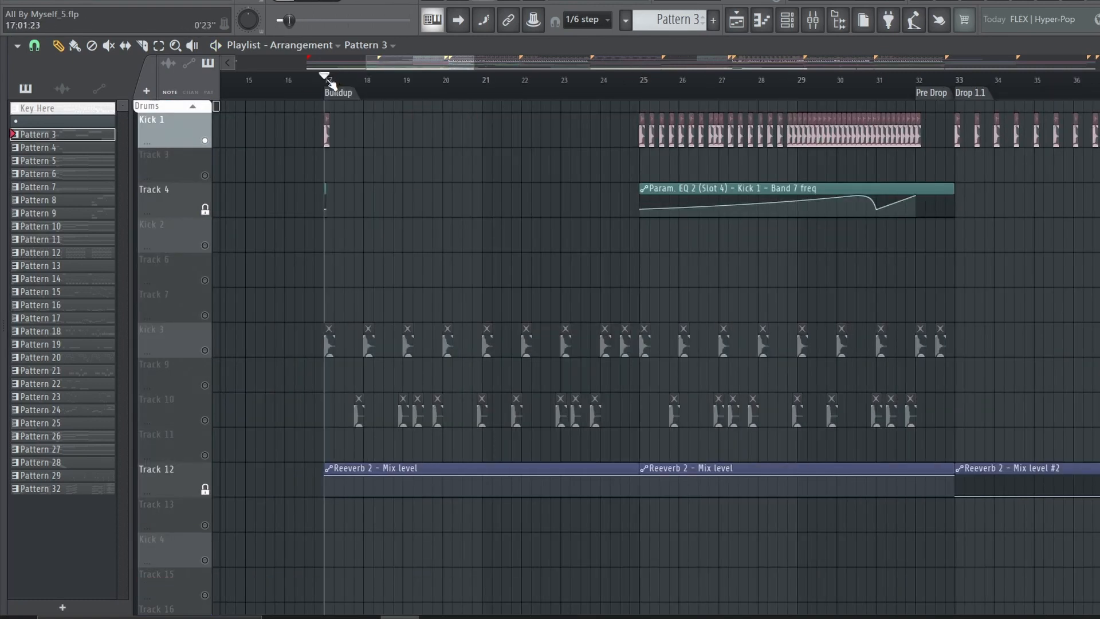
{"action": "key", "text": "space"}
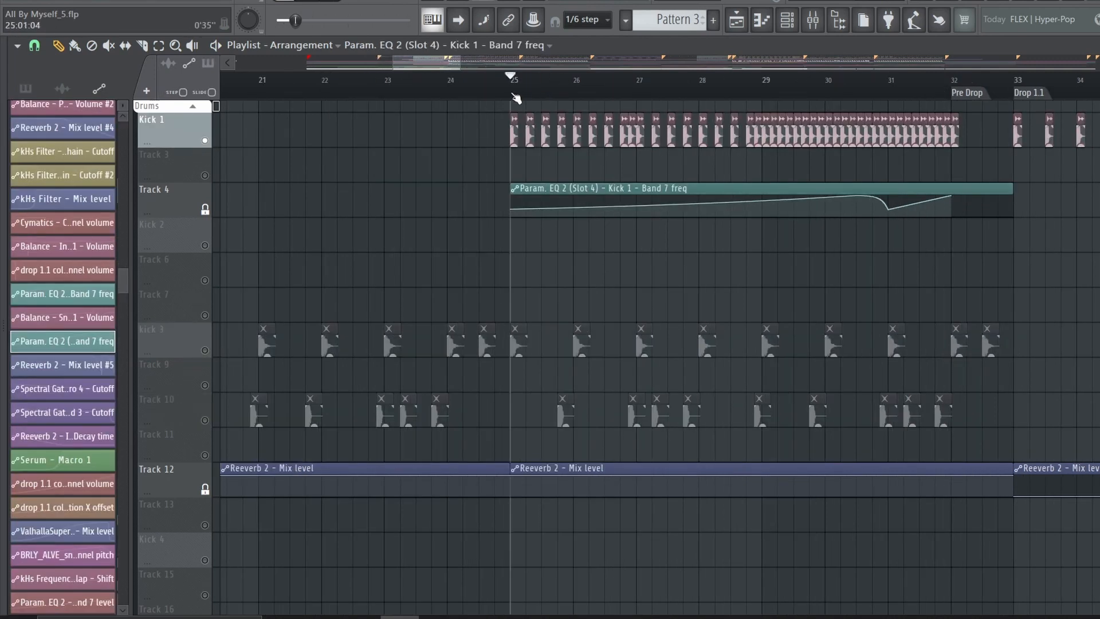
{"action": "key", "text": "space"}
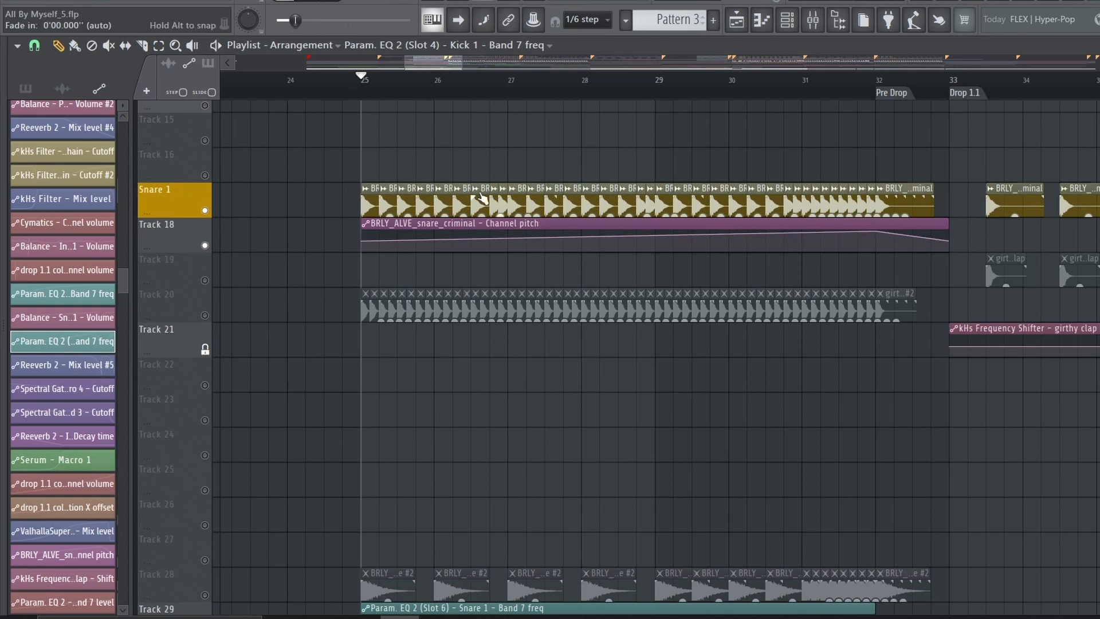
Play the soloed Snare 1 roll from bar 25, skipping ahead to bar 31, and solo the clap layer on Track 20
{"action": "key", "text": "space"}
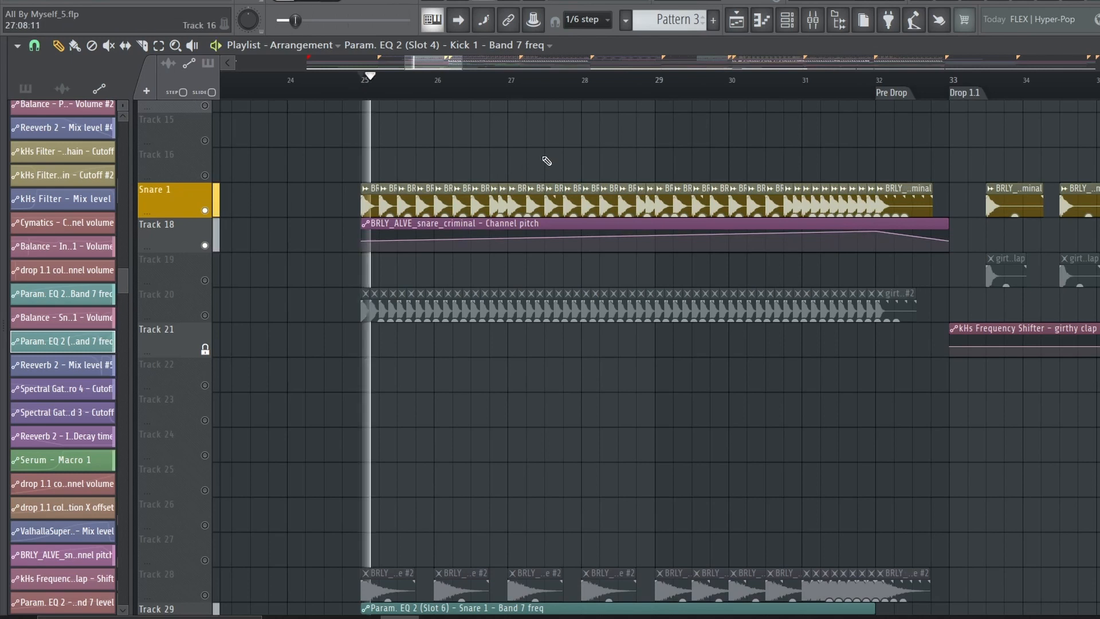
{"action": "left_click", "coordinate": [639, 80]}
{"action": "left_click", "coordinate": [789, 83]}
{"action": "left_click", "coordinate": [843, 85]}
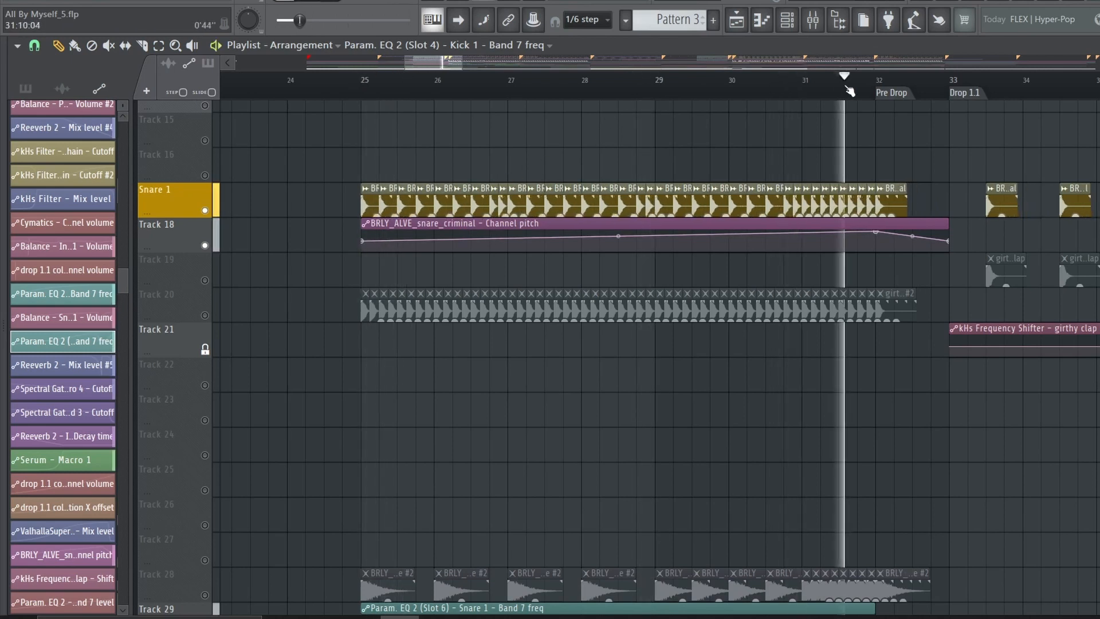
{"action": "key", "text": "space"}
{"action": "left_click", "coordinate": [205, 315]}
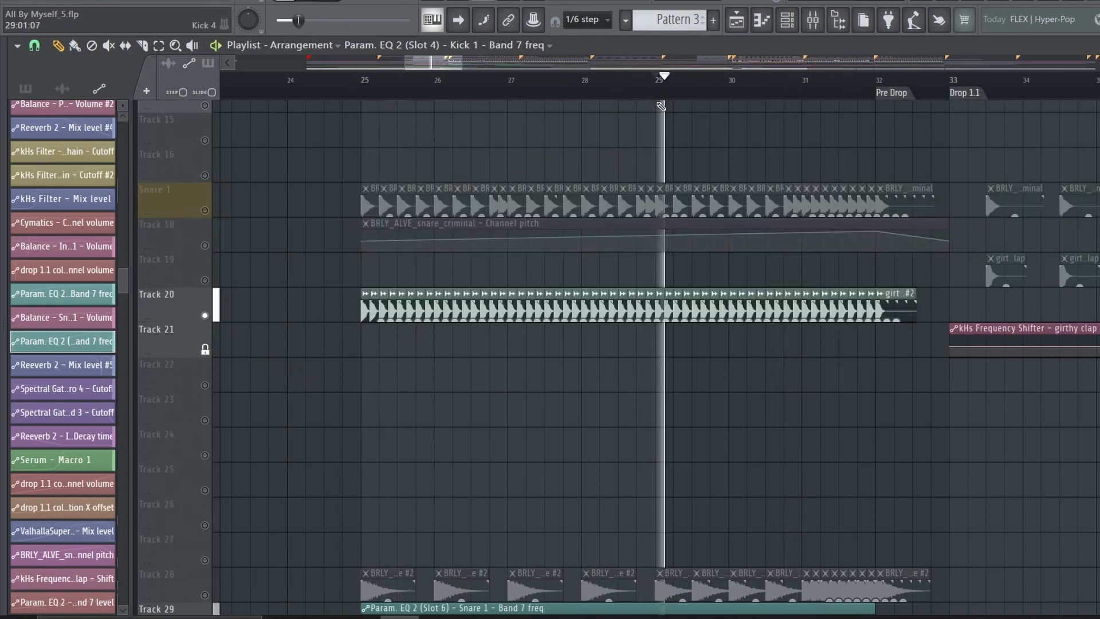
Solo the snare layer on Track 28, select its Reeverb 2 mix level automation, and play from bars 25 and 31
{"action": "key", "text": "space"}
{"action": "scroll", "coordinate": [515, 404], "scroll_direction": "down", "scroll_amount": 4}
{"action": "right_click", "coordinate": [205, 454]}
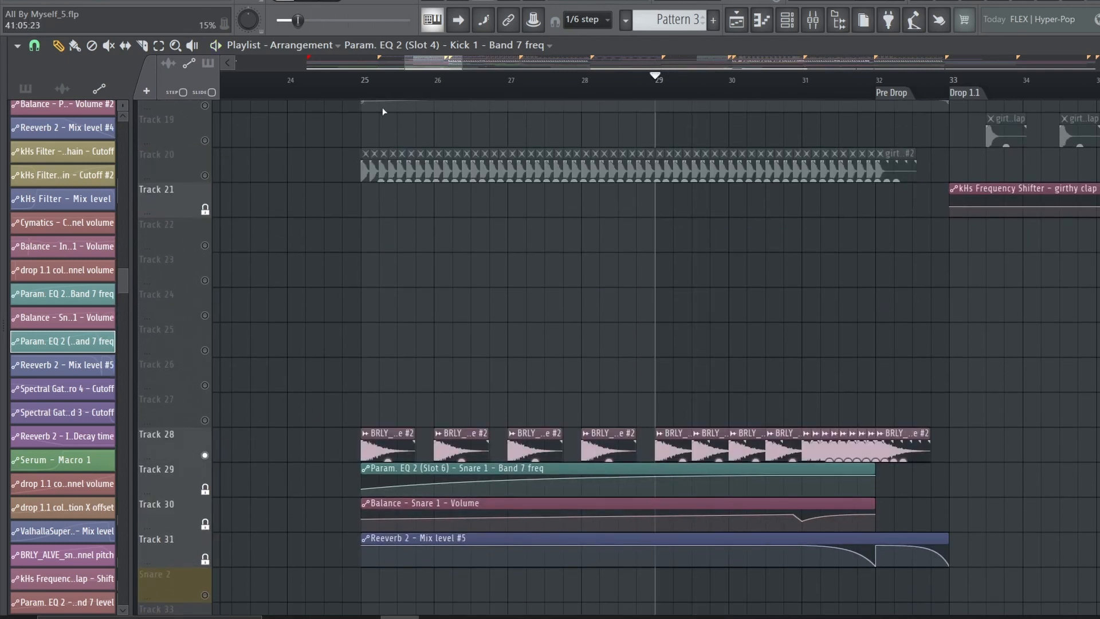
{"action": "left_click", "coordinate": [364, 83]}
{"action": "scroll", "coordinate": [501, 433], "scroll_direction": "down", "scroll_amount": 2}
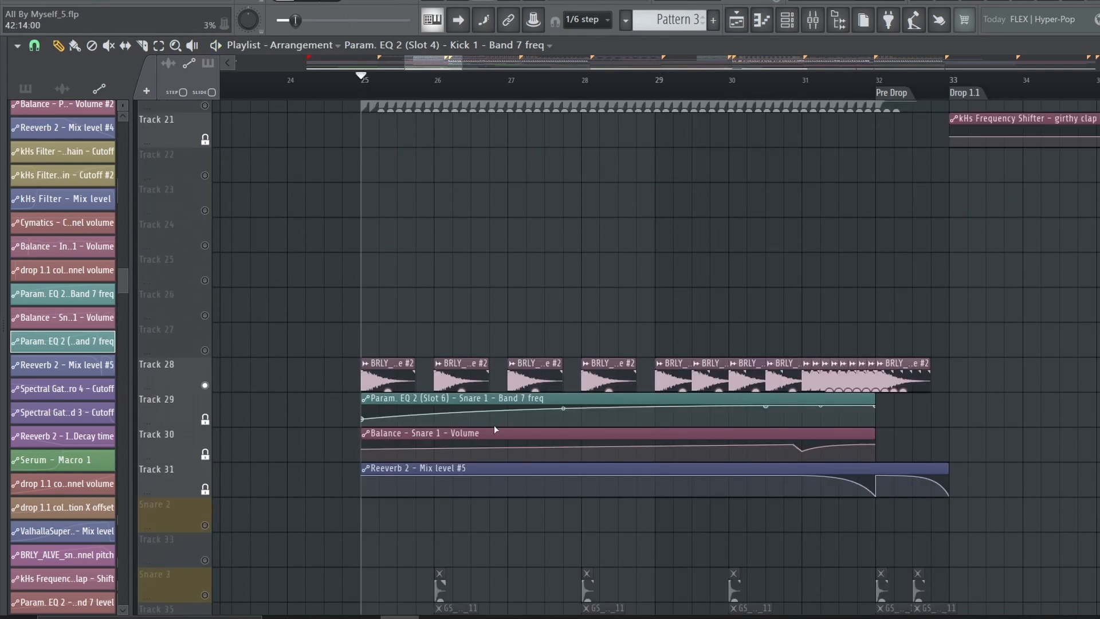
{"action": "left_click", "coordinate": [503, 486]}
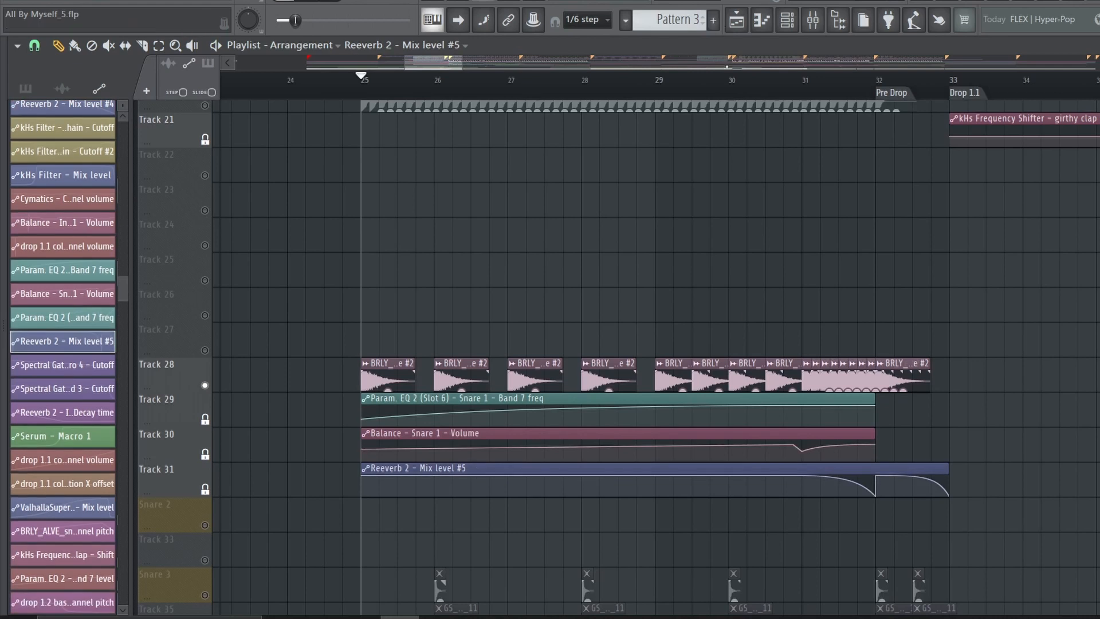
{"action": "left_click", "coordinate": [805, 78]}
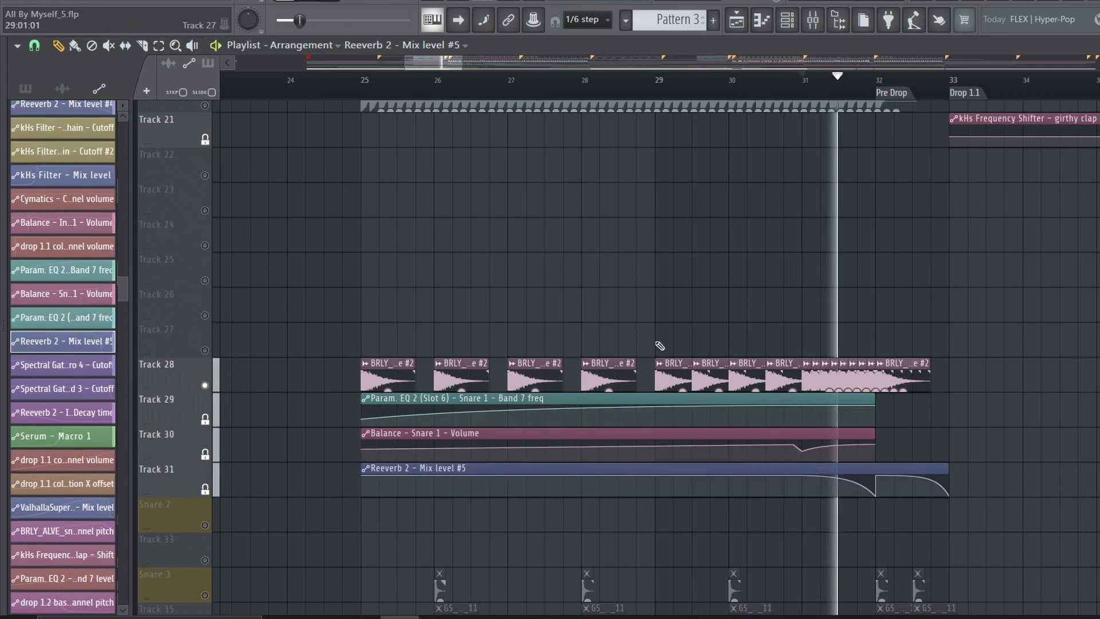
Audition the buildup rides and hihats, and play the soloed 909 Air Crash on Track 62 from bar 25
{"action": "scroll", "coordinate": [643, 341], "scroll_direction": "down", "scroll_amount": 8}
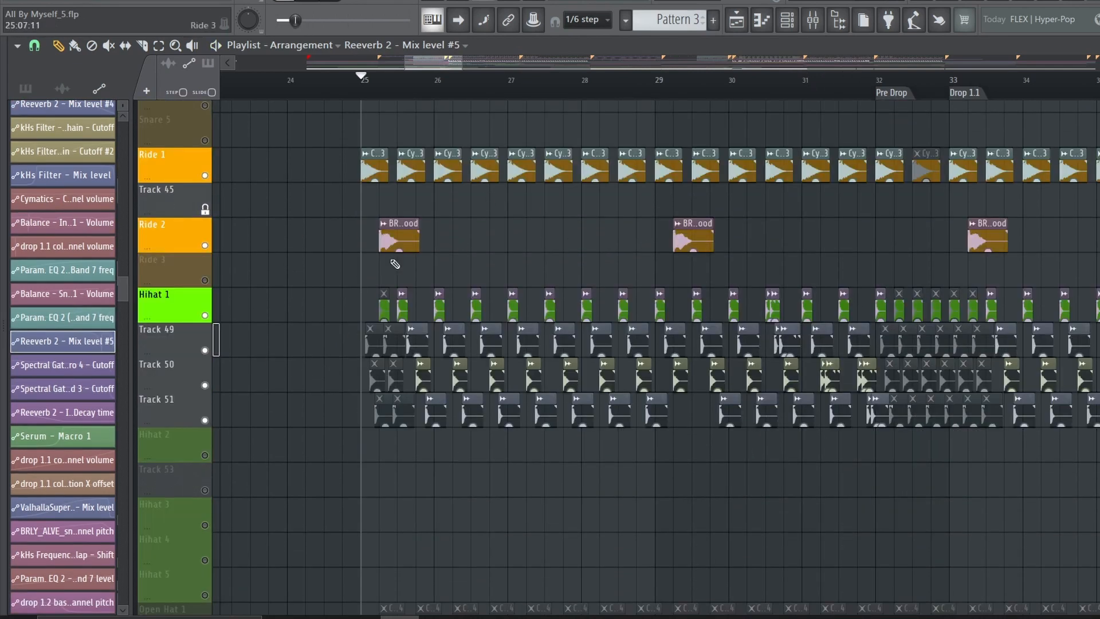
{"action": "scroll", "coordinate": [639, 356], "scroll_direction": "down", "scroll_amount": 4}
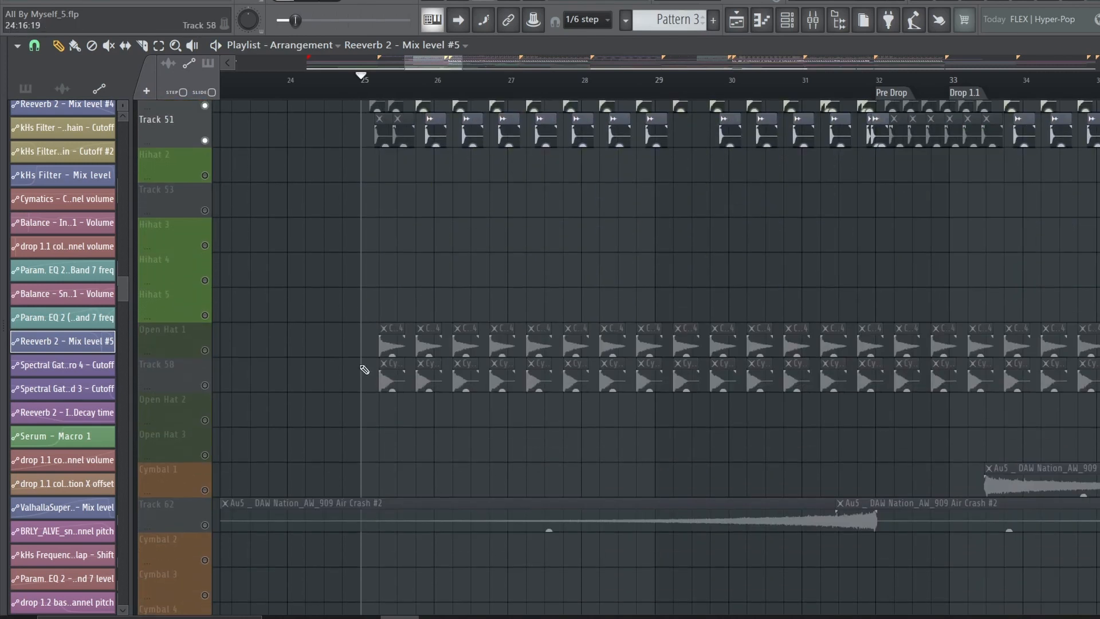
{"action": "scroll", "coordinate": [210, 362], "scroll_direction": "down", "scroll_amount": 5}
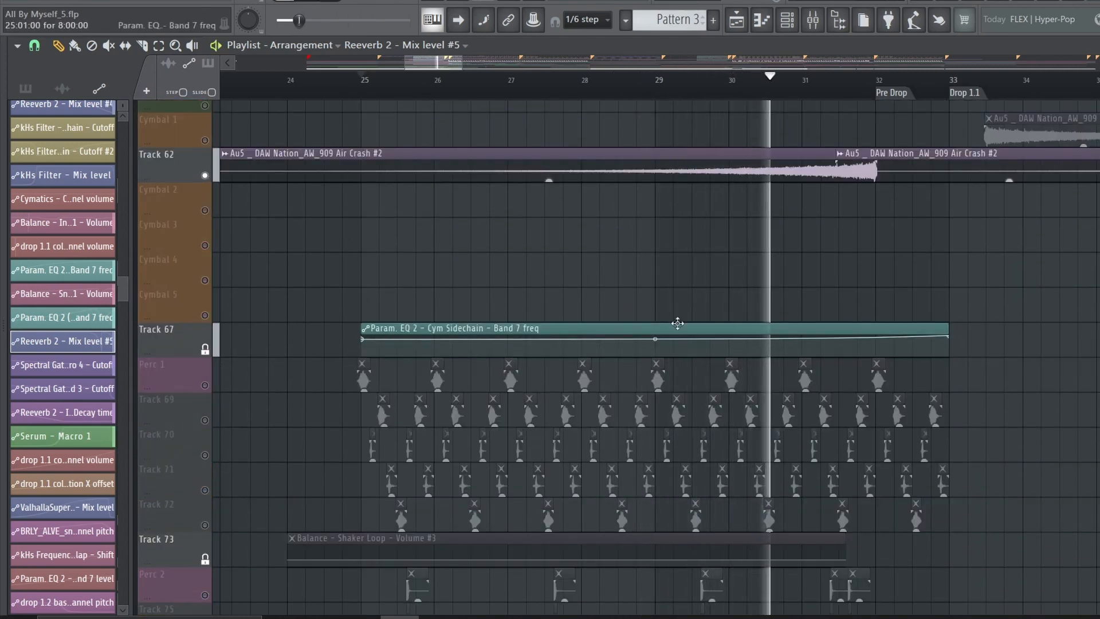
{"action": "scroll", "coordinate": [345, 385], "scroll_direction": "down", "scroll_amount": 2}
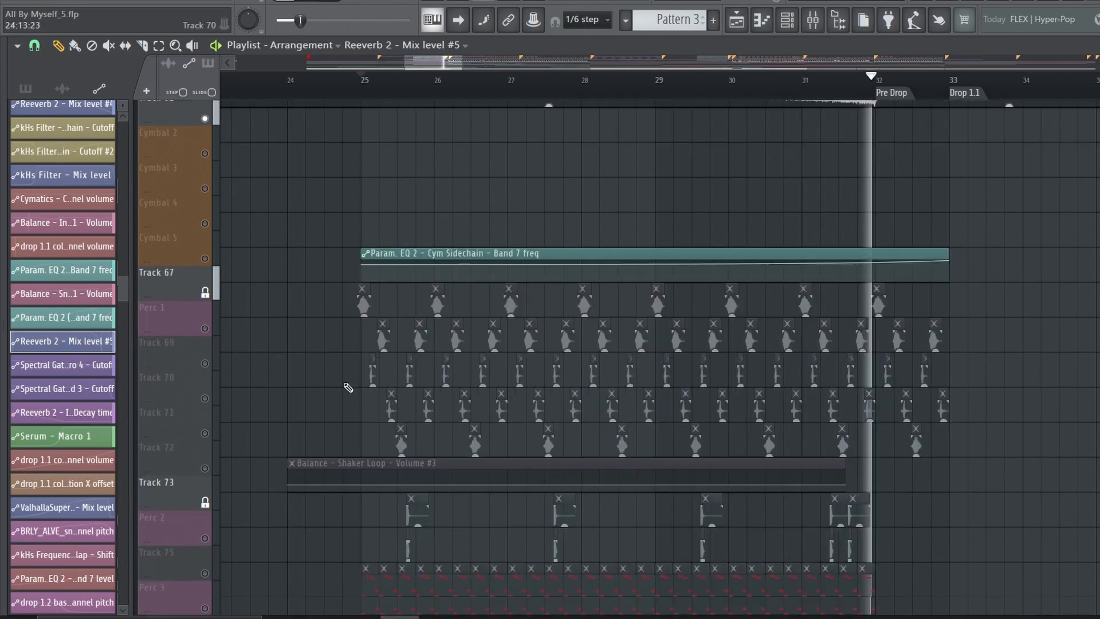
{"action": "key", "text": "space"}
Play the soloed Perc 3 from bar 25 and check its kHs Frequency Shifter and Param. EQ 2 automation
{"action": "scroll", "coordinate": [252, 335], "scroll_direction": "down", "scroll_amount": 3}
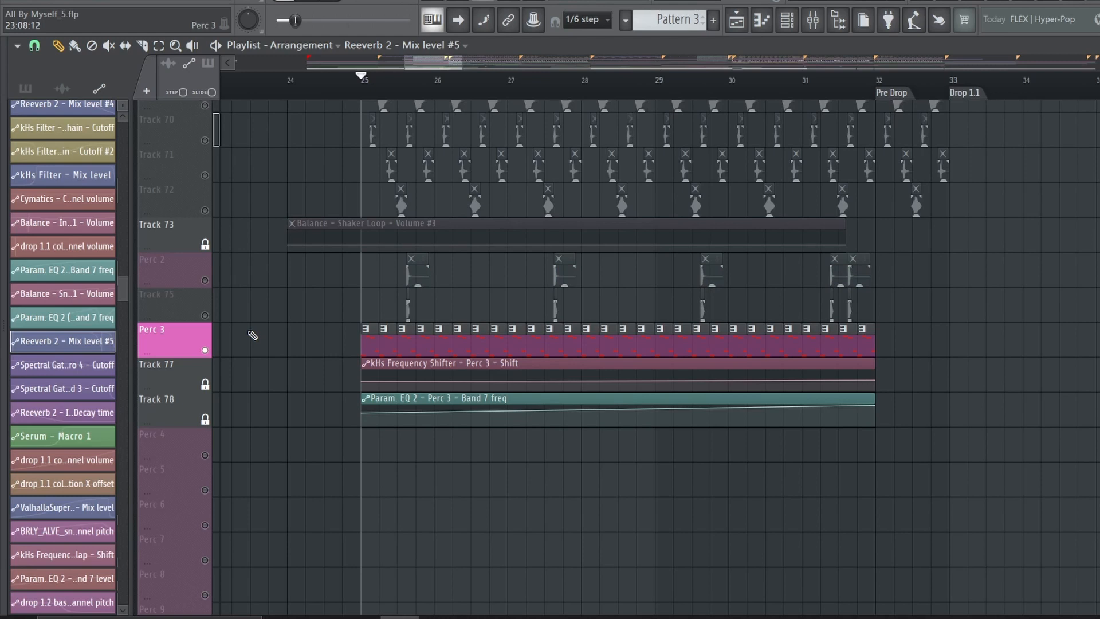
{"action": "left_click", "coordinate": [539, 368]}
{"action": "key", "text": "space"}
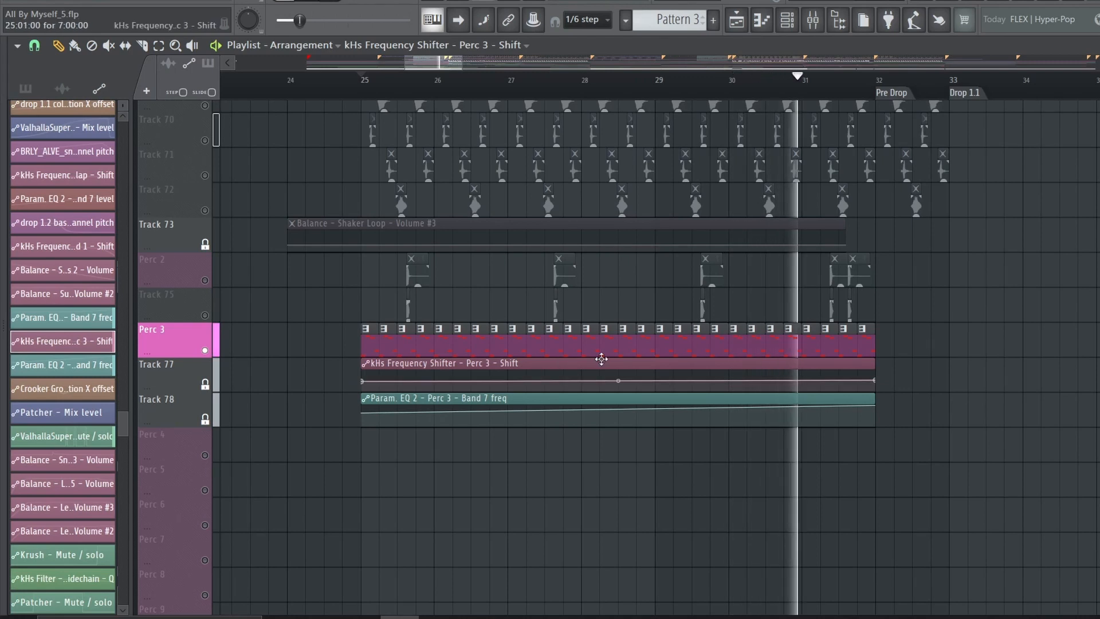
{"action": "key", "text": "space"}
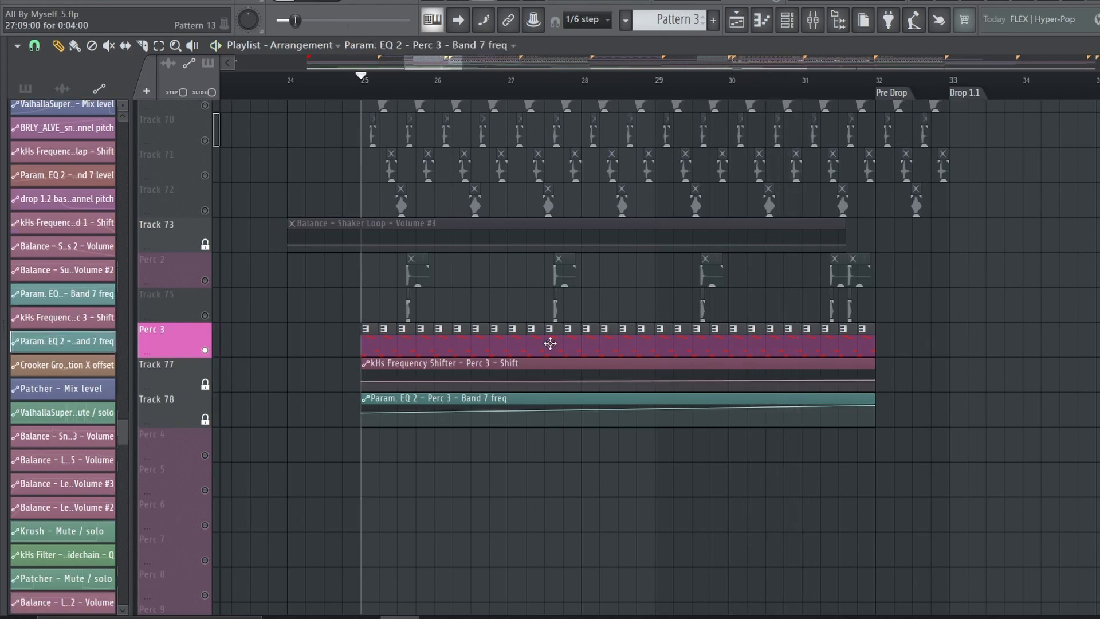
Open the FPC instrument behind Perc 3's Pattern 13 and audition its Cymatics pads
{"action": "left_click", "coordinate": [550, 343]}
{"action": "left_click", "coordinate": [784, 22]}
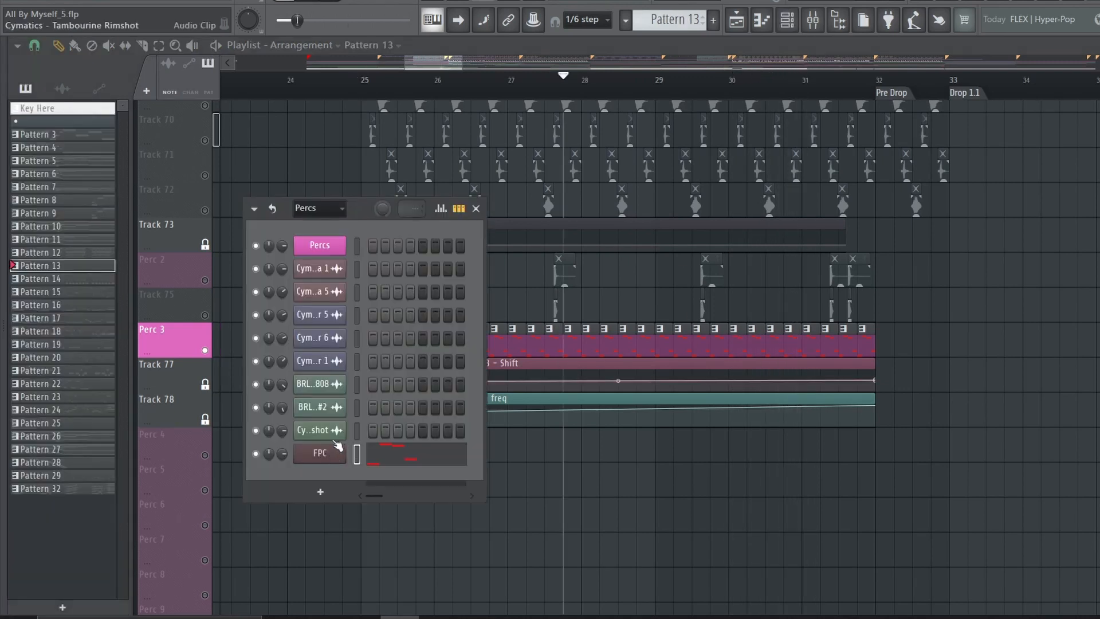
{"action": "left_click", "coordinate": [332, 452]}
{"action": "left_click", "coordinate": [404, 256]}
{"action": "left_click", "coordinate": [380, 331]}
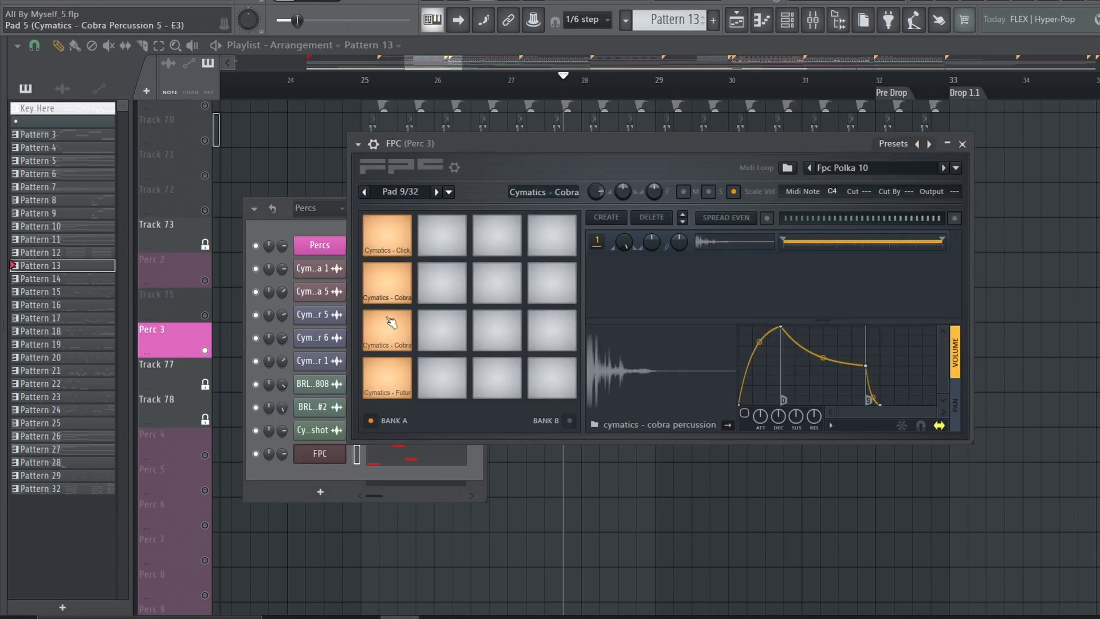
{"action": "left_click", "coordinate": [383, 381]}
{"action": "key", "text": "F12"}
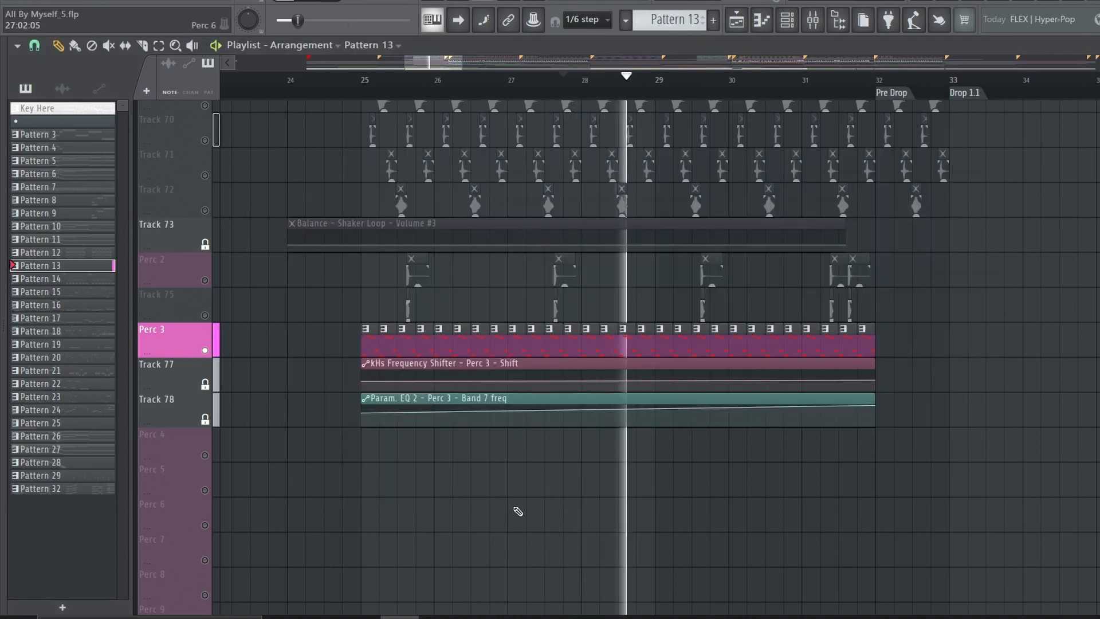
Find the soloed Lead 5 track and play its melody from the Pre Drop at bar 32
{"action": "scroll", "coordinate": [485, 138], "scroll_direction": "down", "scroll_amount": 3}
{"action": "scroll", "coordinate": [665, 352], "scroll_direction": "down", "scroll_amount": 10}
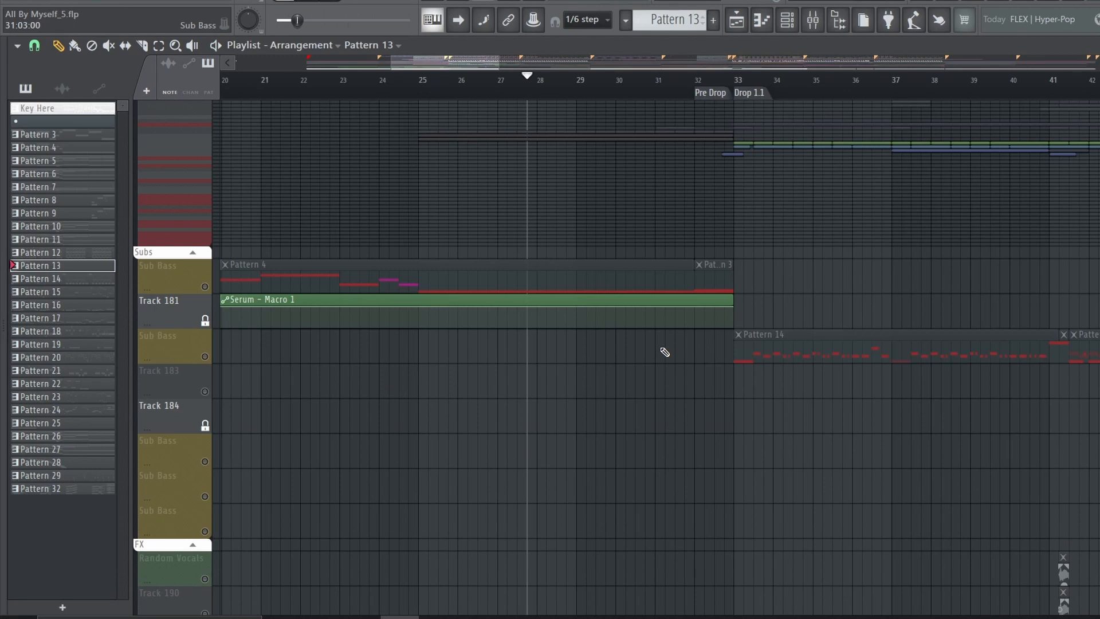
{"action": "scroll", "coordinate": [665, 352], "scroll_direction": "down", "scroll_amount": 2}
{"action": "scroll", "coordinate": [664, 352], "scroll_direction": "up", "scroll_amount": 15}
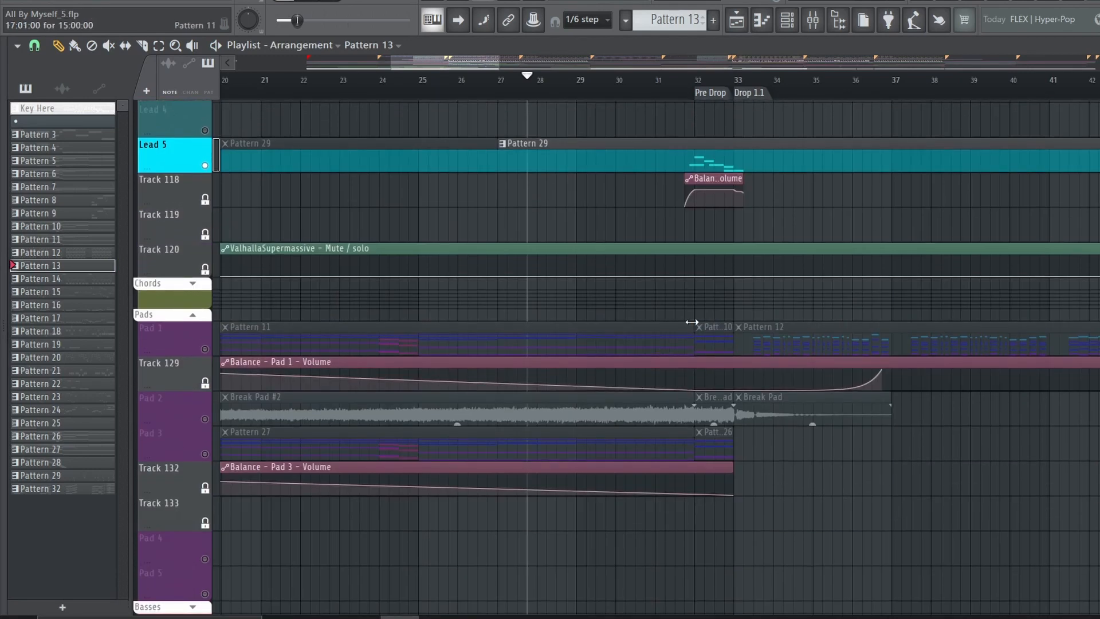
{"action": "left_click", "coordinate": [699, 86]}
{"action": "key", "text": "space"}
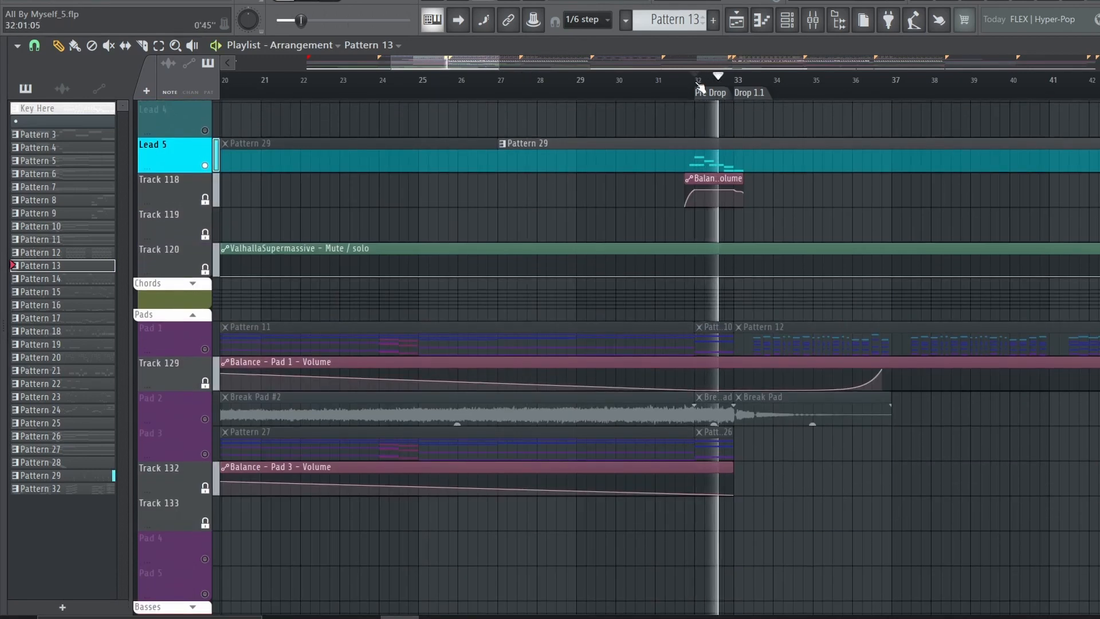
{"action": "scroll", "coordinate": [700, 87], "scroll_direction": "up", "scroll_amount": 1}
{"action": "scroll", "coordinate": [700, 87], "scroll_direction": "up", "scroll_amount": 1}
{"action": "key", "text": "space"}
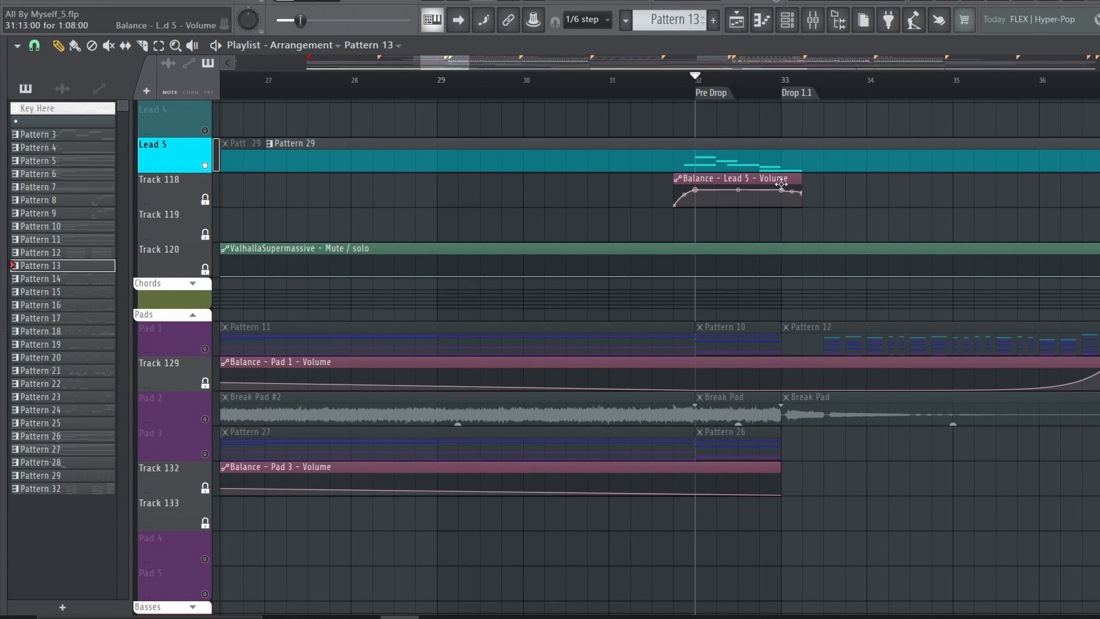
Open the Patcher instrument that plays Lead 5's Pattern 29
{"action": "left_click", "coordinate": [713, 166]}
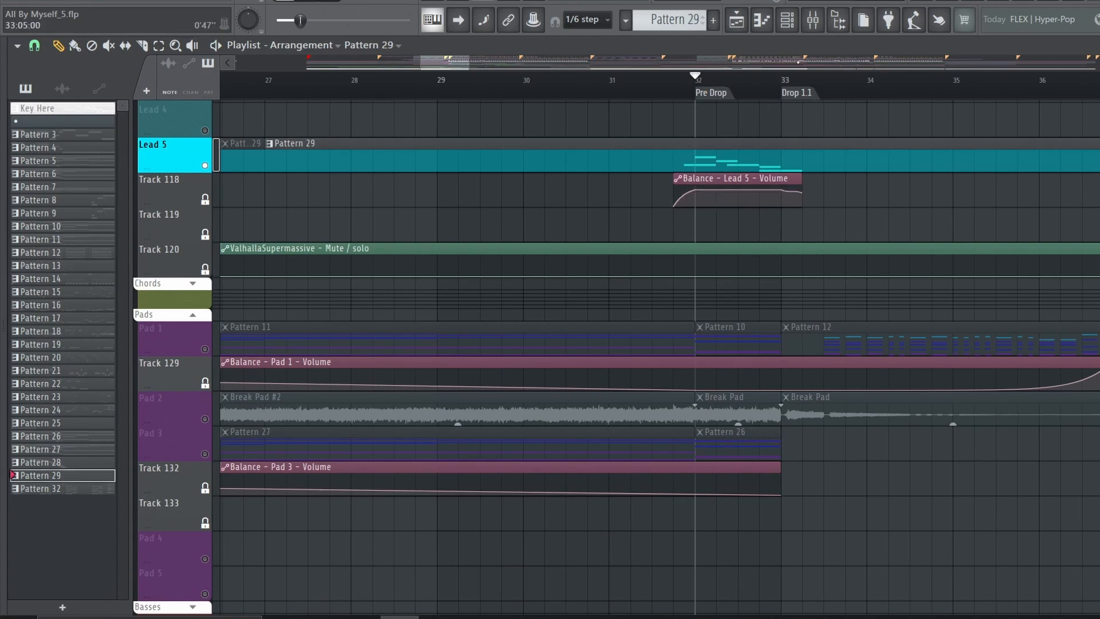
{"action": "left_click", "coordinate": [794, 23]}
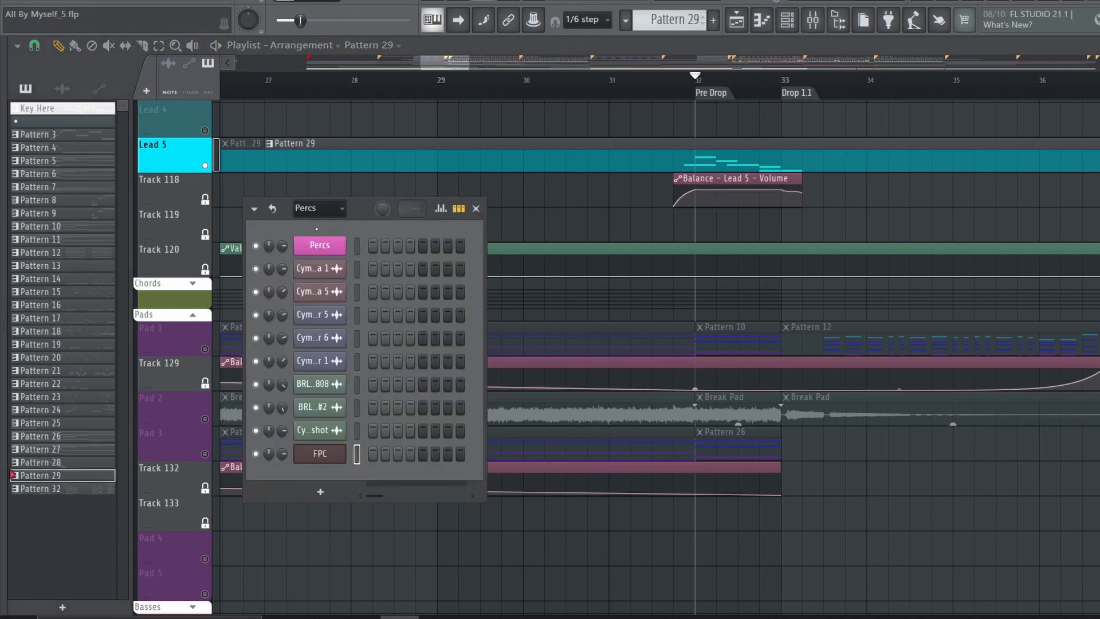
{"action": "left_click", "coordinate": [319, 208]}
{"action": "left_click", "coordinate": [308, 340]}
{"action": "left_click", "coordinate": [315, 314]}
Rearrange the Deelay, Patcher, Ozone Imager 2, Fresh Air, kHs Ensemble and Parametric EQ 2 modules in the Lead 5 Patcher map
{"action": "left_click_drag", "start_coordinate": [327, 289], "coordinate": [365, 289]}
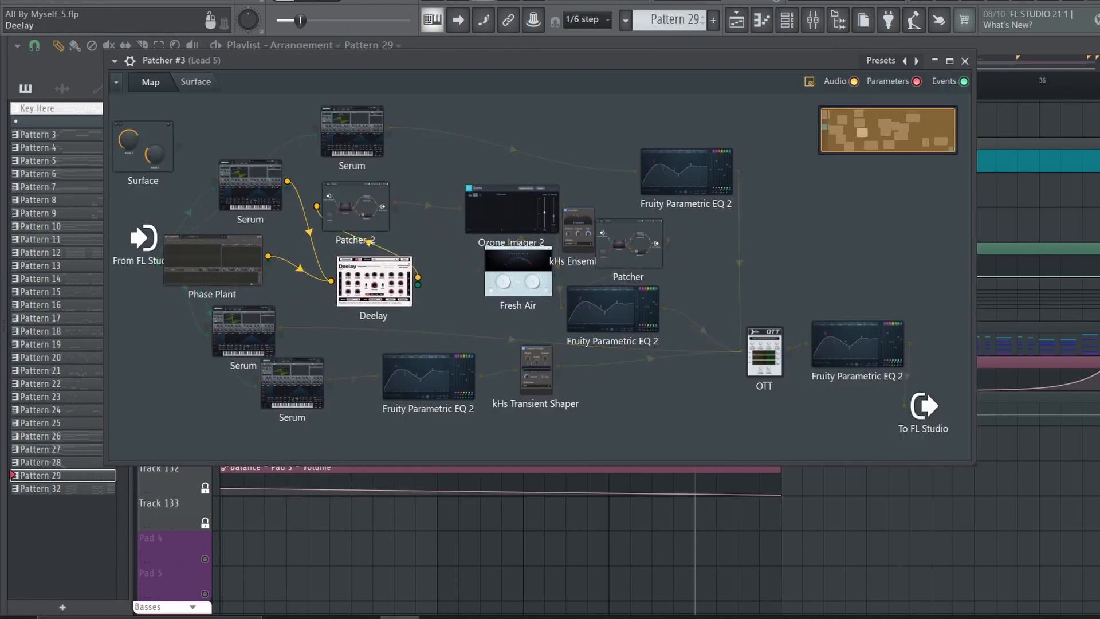
{"action": "left_click_drag", "start_coordinate": [355, 206], "coordinate": [428, 194]}
{"action": "left_click_drag", "start_coordinate": [374, 282], "coordinate": [334, 260]}
{"action": "left_click_drag", "start_coordinate": [420, 200], "coordinate": [386, 214]}
{"action": "left_click_drag", "start_coordinate": [511, 208], "coordinate": [438, 213]}
{"action": "left_click_drag", "start_coordinate": [518, 270], "coordinate": [527, 248]}
{"action": "mouse_move", "coordinate": [577, 229]}
{"action": "left_mouse_down"}
{"action": "mouse_move", "coordinate": [578, 239]}
{"action": "mouse_move", "coordinate": [591, 217]}
{"action": "left_mouse_up"}
{"action": "left_click_drag", "start_coordinate": [629, 243], "coordinate": [666, 255]}
{"action": "left_click_drag", "start_coordinate": [612, 310], "coordinate": [681, 316]}
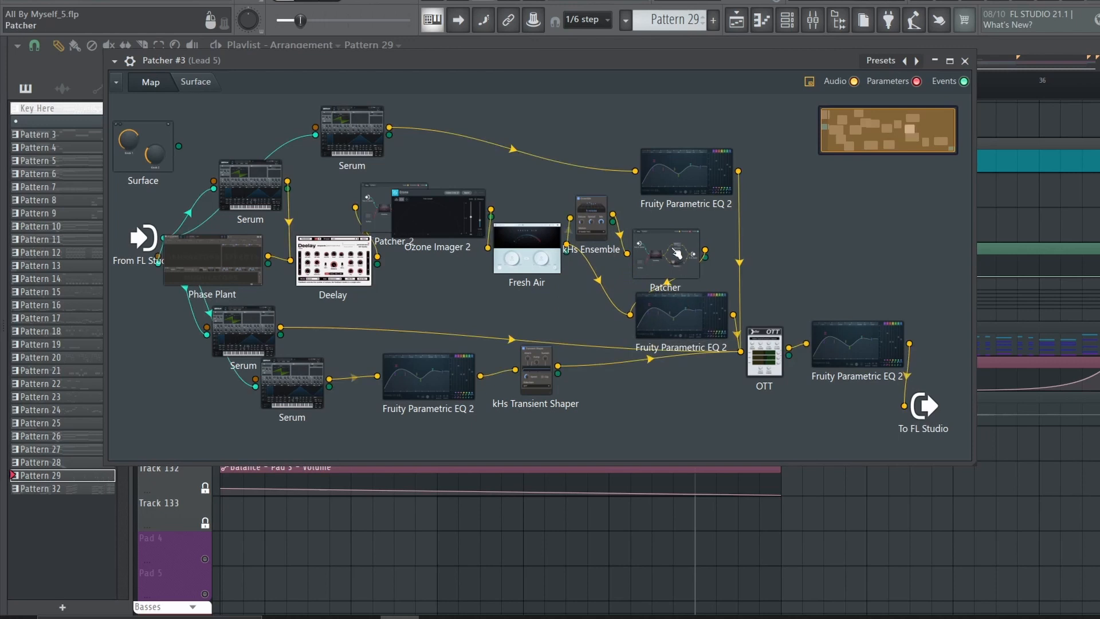
{"action": "left_click_drag", "start_coordinate": [677, 253], "coordinate": [657, 248]}
{"action": "left_click_drag", "start_coordinate": [677, 312], "coordinate": [672, 293]}
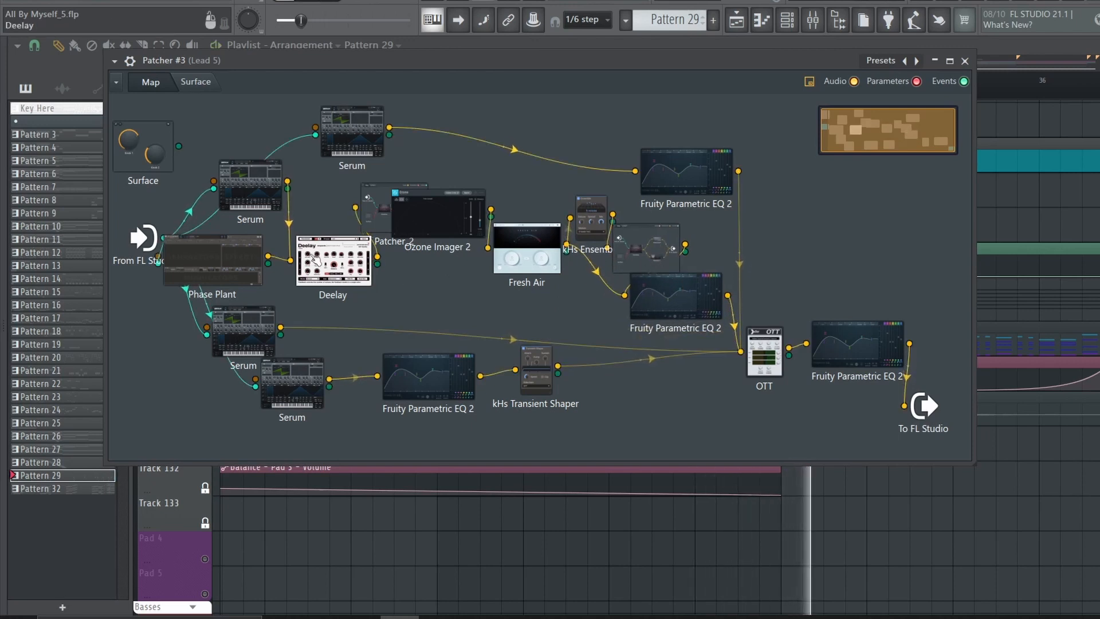
Examine the sample layers in Lead 5's Phase Plant while playing the lead
{"action": "scroll", "coordinate": [406, 370], "scroll_direction": "down", "scroll_amount": 11}
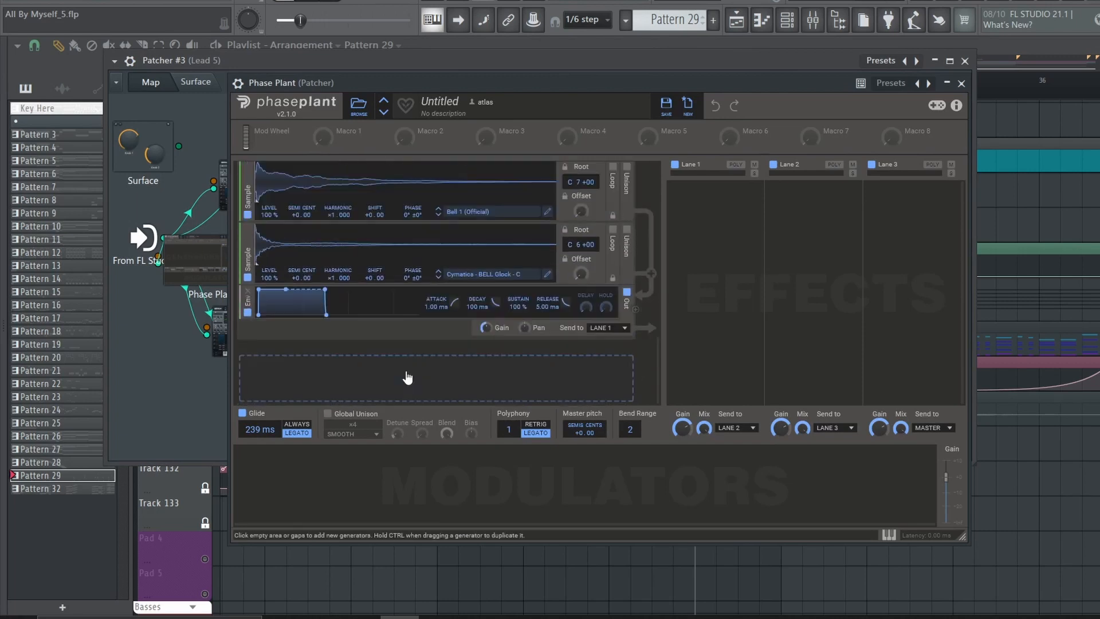
{"action": "scroll", "coordinate": [392, 346], "scroll_direction": "up", "scroll_amount": 2}
{"action": "key", "text": "space"}
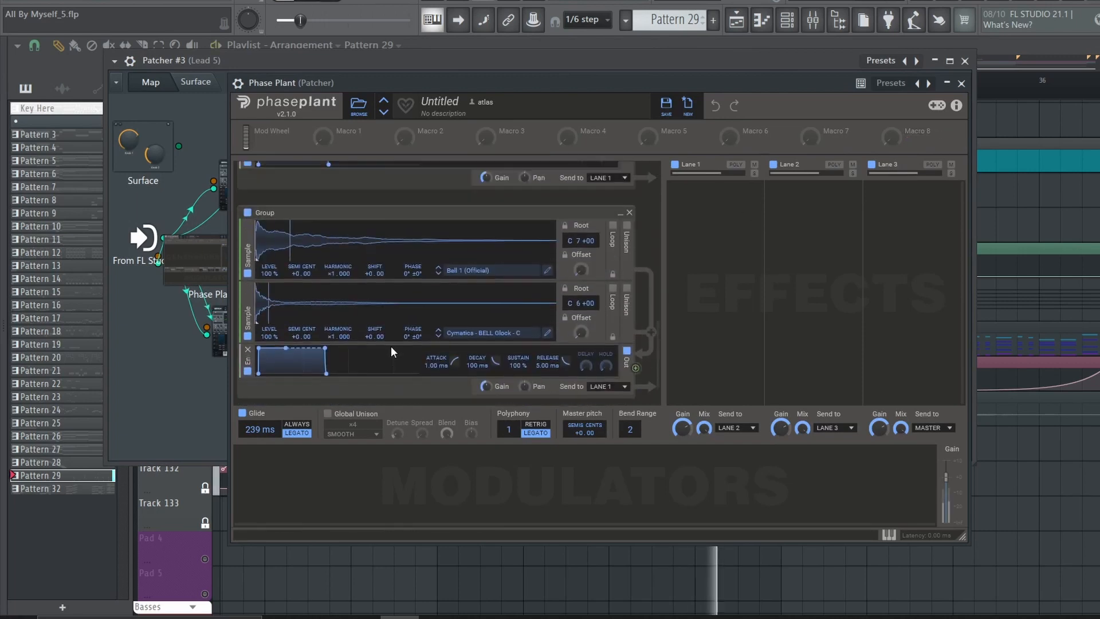
{"action": "scroll", "coordinate": [467, 328], "scroll_direction": "up", "scroll_amount": 6}
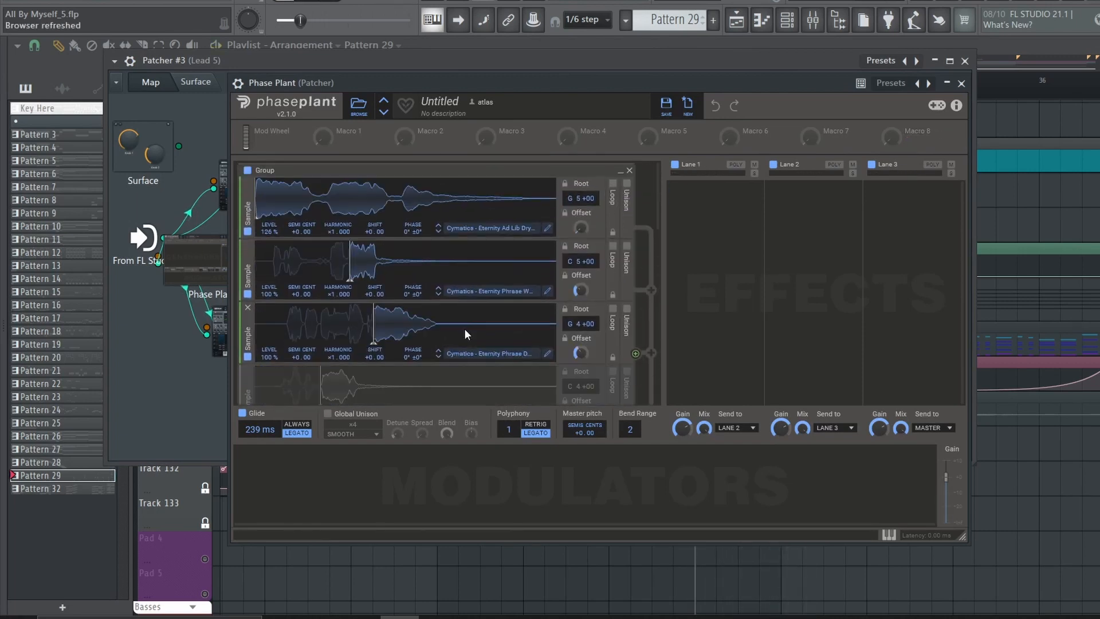
{"action": "scroll", "coordinate": [341, 345], "scroll_direction": "down", "scroll_amount": 9}
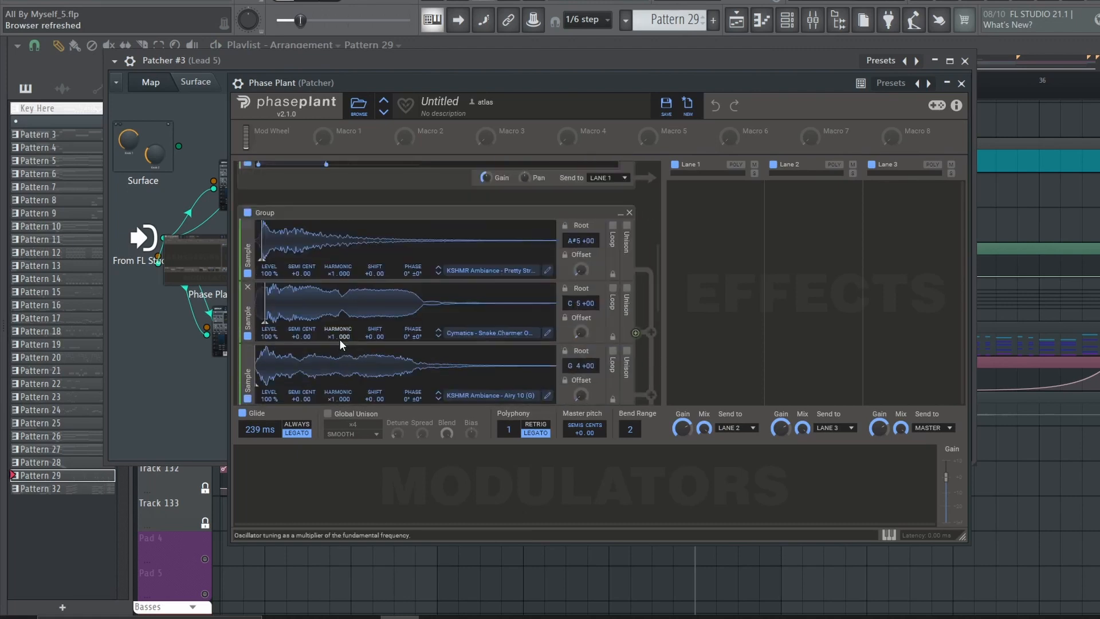
{"action": "scroll", "coordinate": [417, 305], "scroll_direction": "down", "scroll_amount": 5}
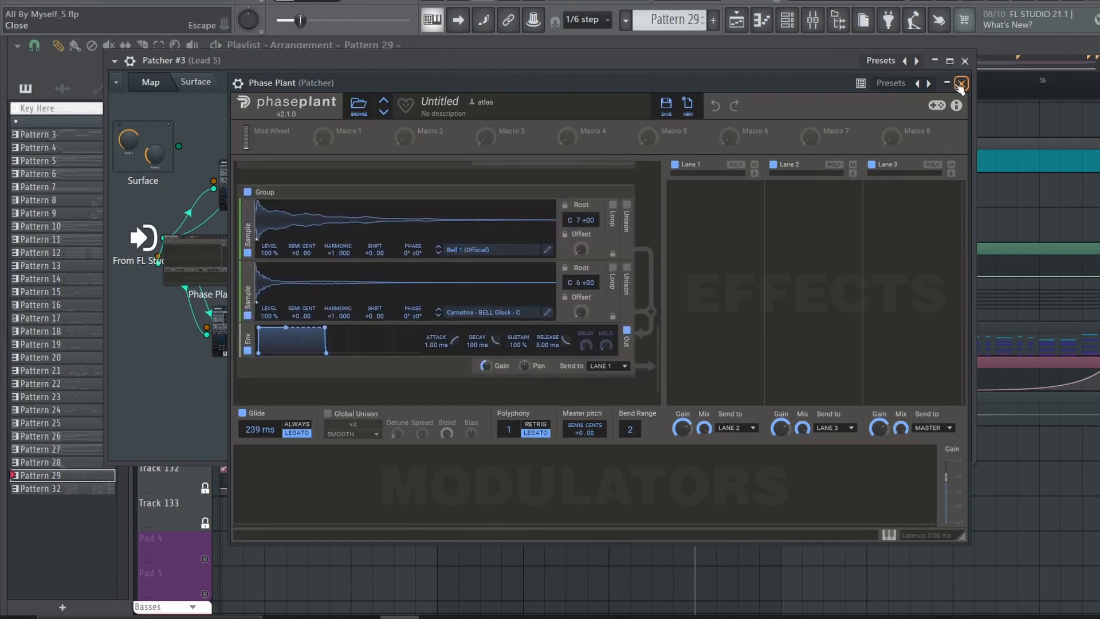
{"action": "left_click", "coordinate": [961, 84]}
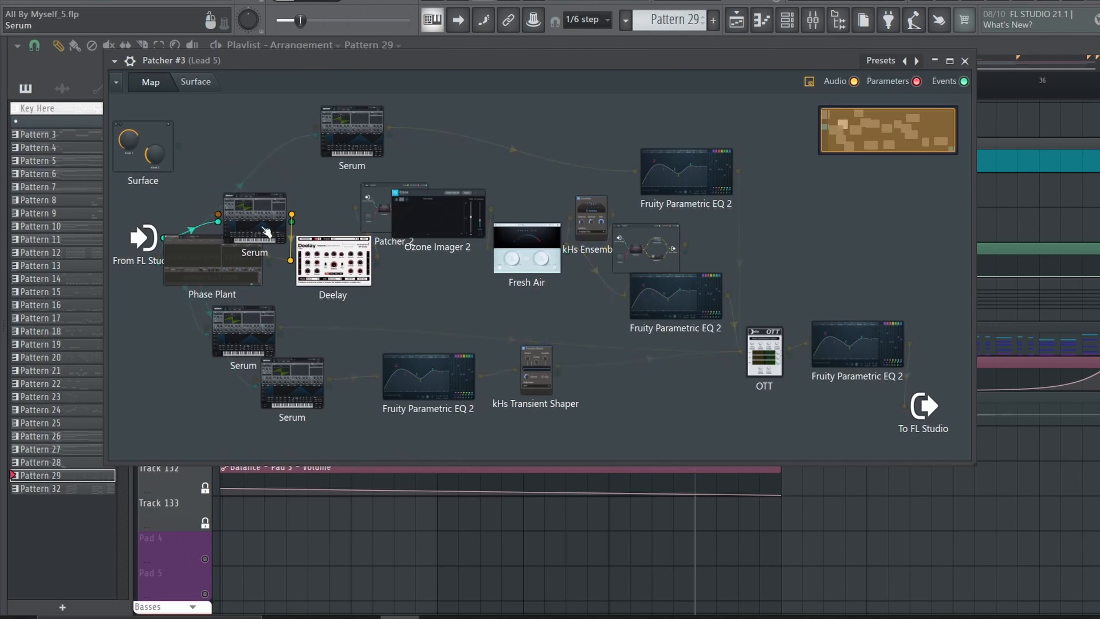
Inspect the settings of the Serum above Phase Plant, Deelay and Ozone Imager 2 in the Lead 5 patch
{"action": "double_click", "coordinate": [264, 227]}
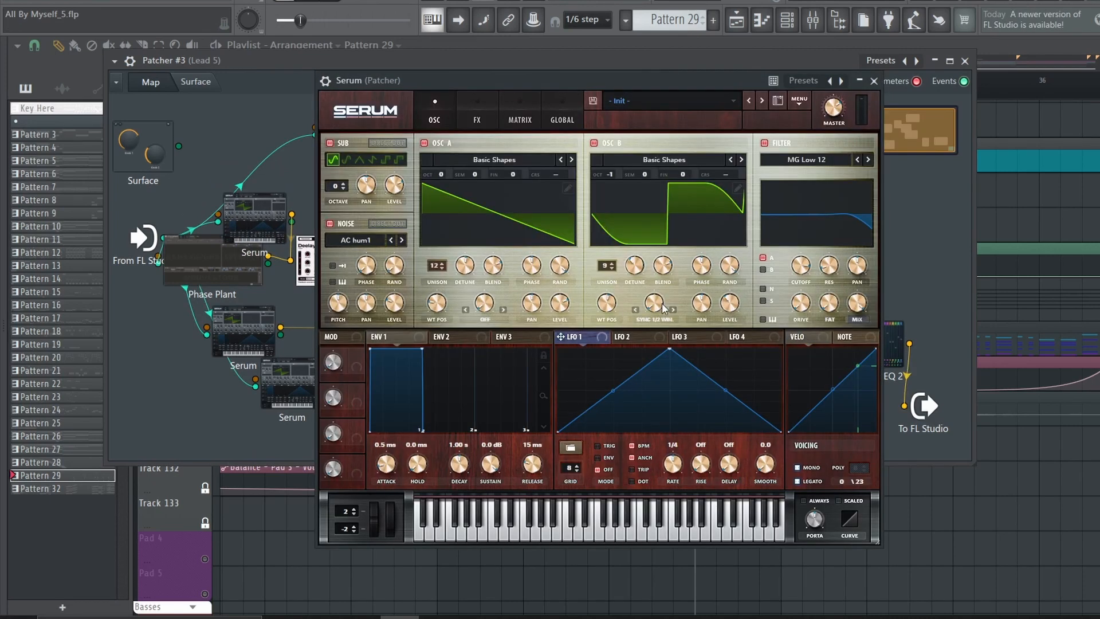
{"action": "left_click", "coordinate": [874, 81]}
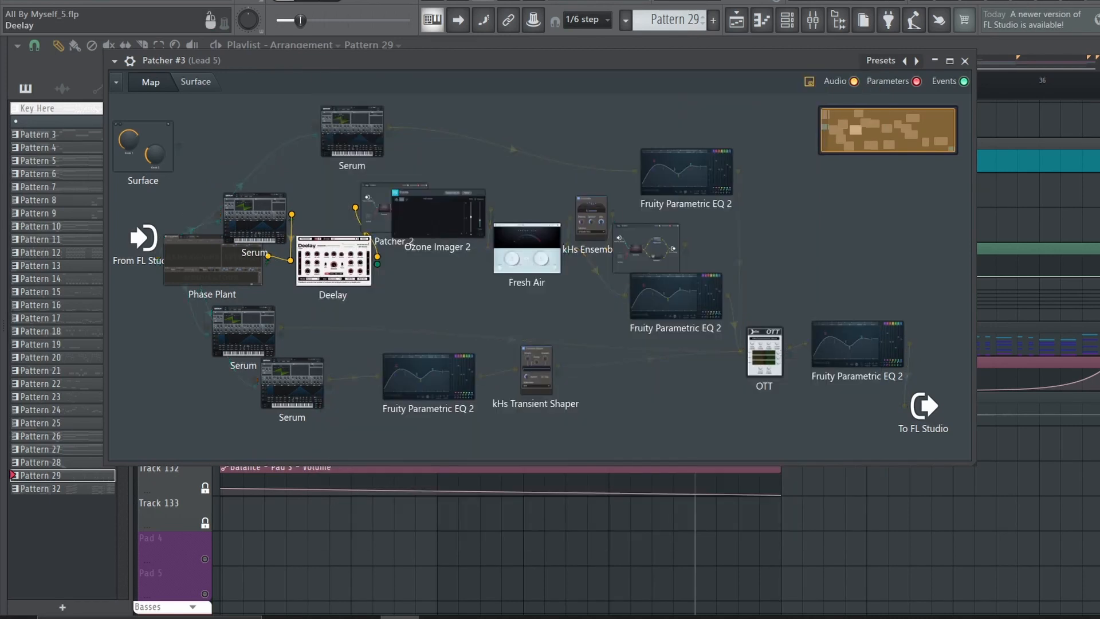
{"action": "double_click", "coordinate": [338, 252]}
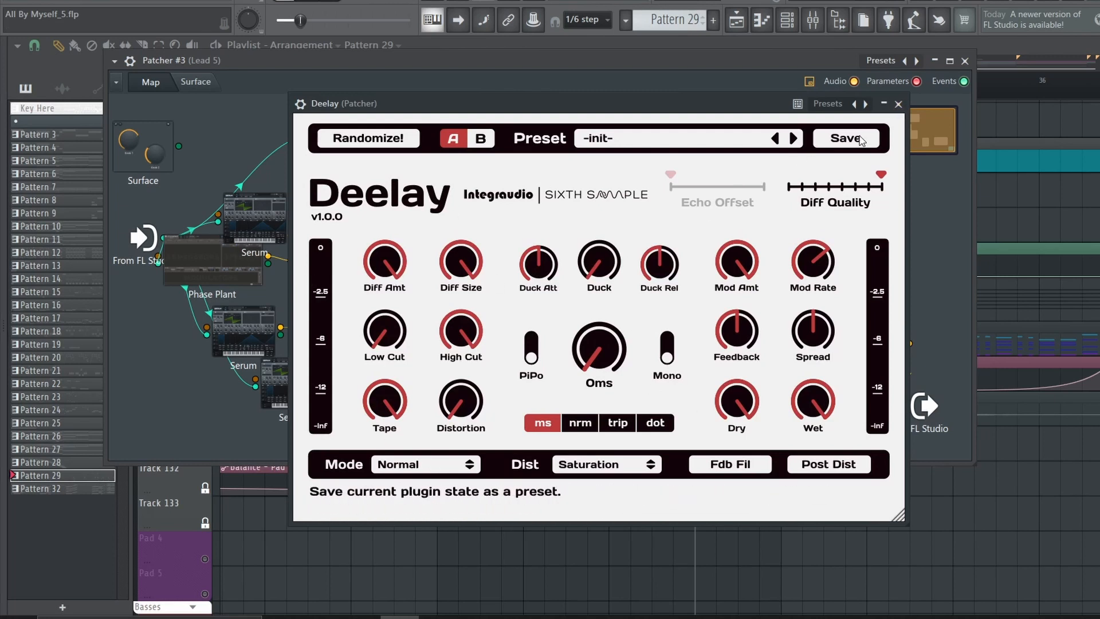
{"action": "left_click", "coordinate": [898, 103]}
{"action": "left_click", "coordinate": [825, 113]}
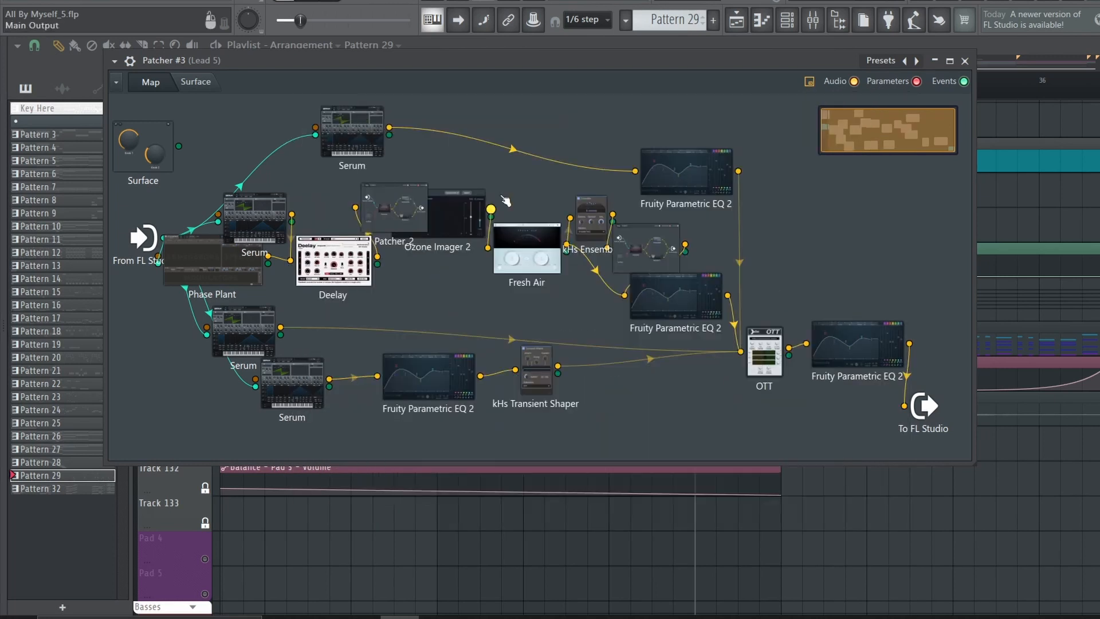
{"action": "double_click", "coordinate": [453, 205]}
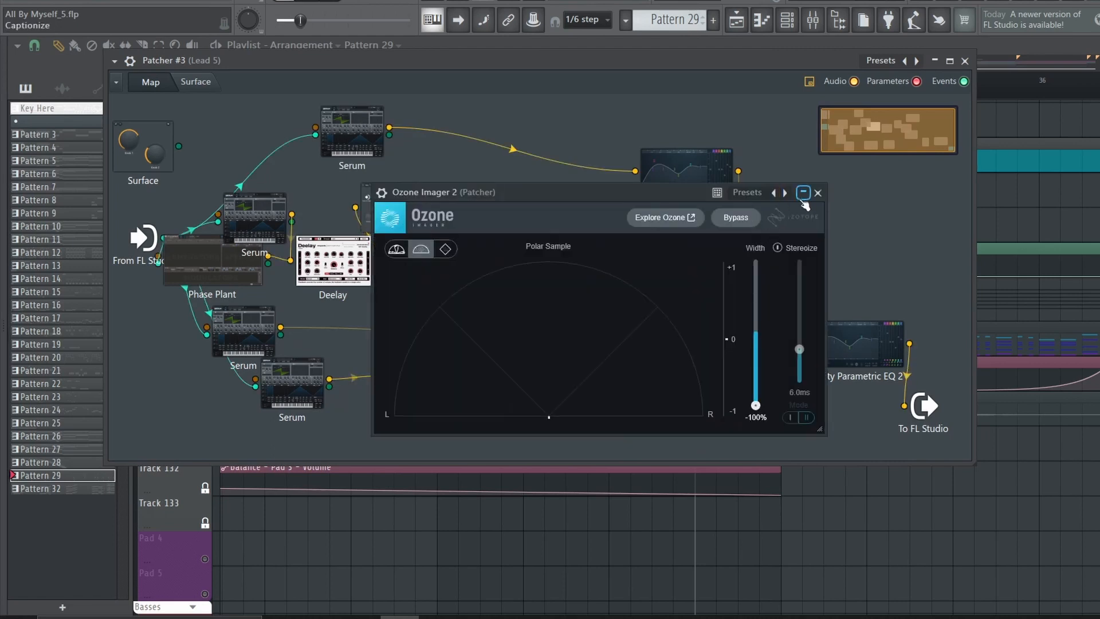
{"action": "left_click", "coordinate": [817, 193]}
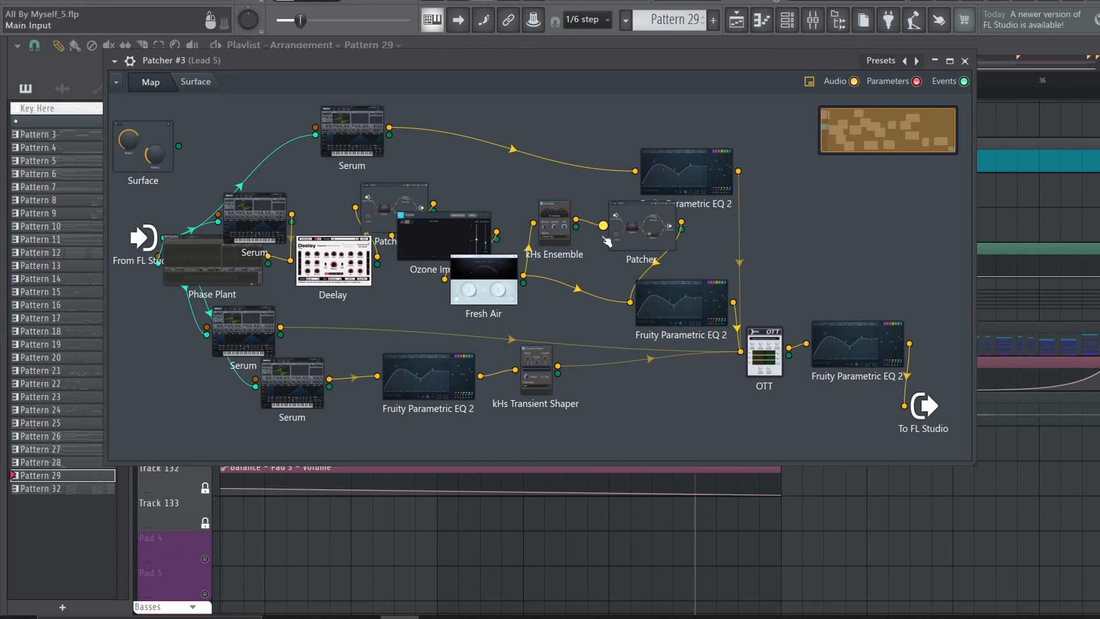
Inspect the nested Patcher after kHs Ensemble, its following Parametric EQ 2, OTT and the final Parametric EQ 2 in the Lead 5 patch
{"action": "double_click", "coordinate": [641, 220]}
{"action": "left_click", "coordinate": [827, 114]}
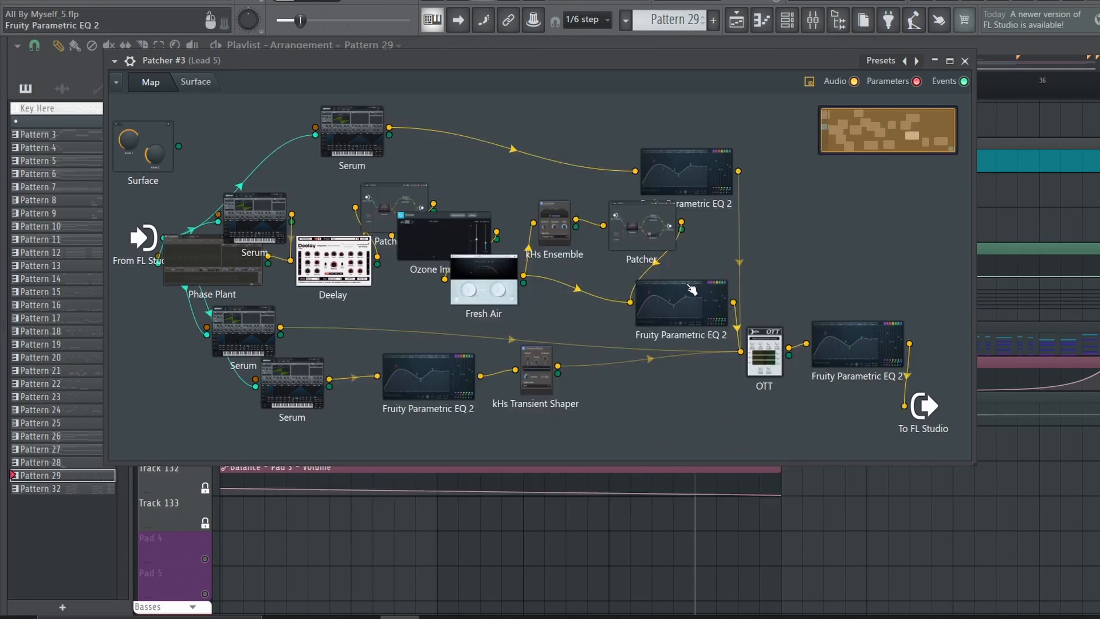
{"action": "double_click", "coordinate": [698, 313]}
{"action": "left_click", "coordinate": [866, 171]}
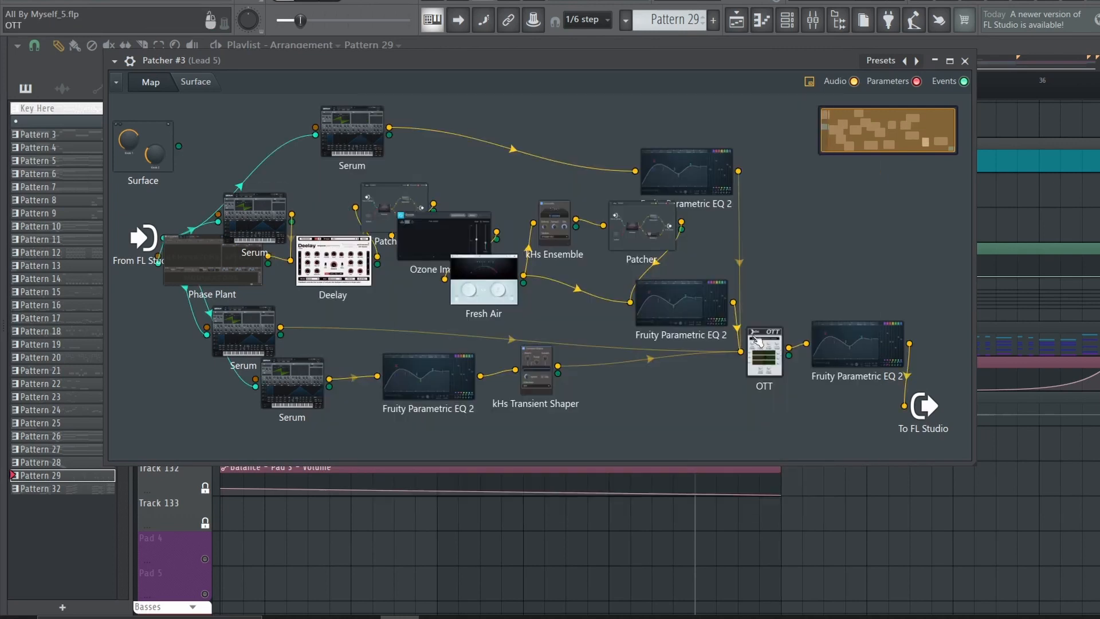
{"action": "double_click", "coordinate": [767, 365]}
{"action": "left_click", "coordinate": [683, 183]}
{"action": "double_click", "coordinate": [832, 346]}
{"action": "left_click", "coordinate": [866, 172]}
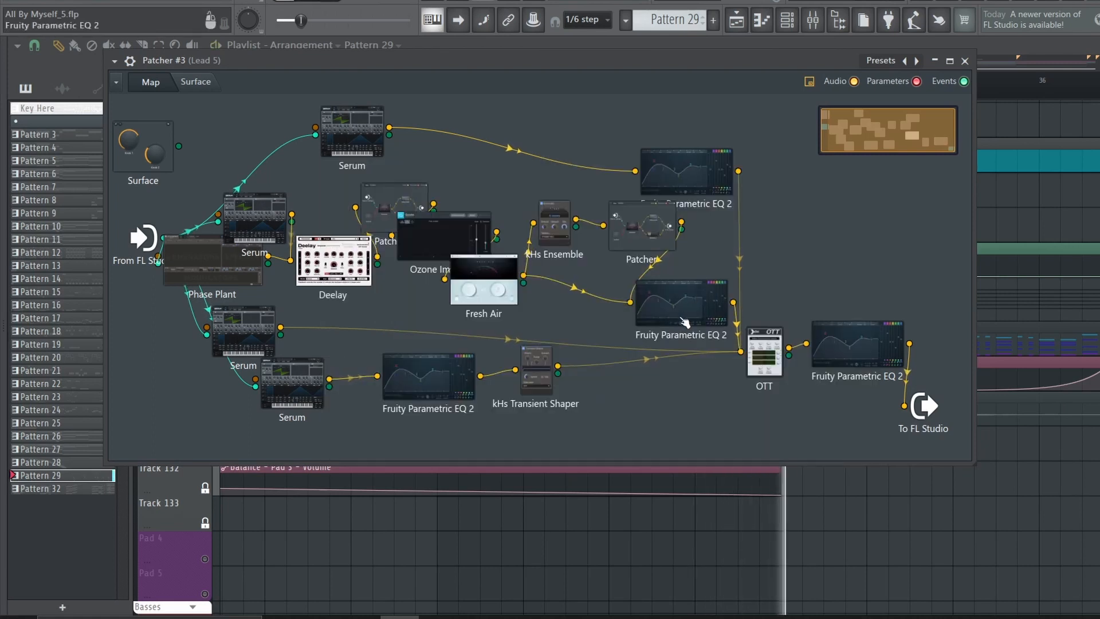
Reposition kHs Transient Shaper and the Fruity Parametric EQ 2 fed by Fresh Air in the Lead 5 Patcher map
{"action": "left_click_drag", "start_coordinate": [538, 371], "coordinate": [503, 400]}
{"action": "left_click_drag", "start_coordinate": [675, 307], "coordinate": [635, 306]}
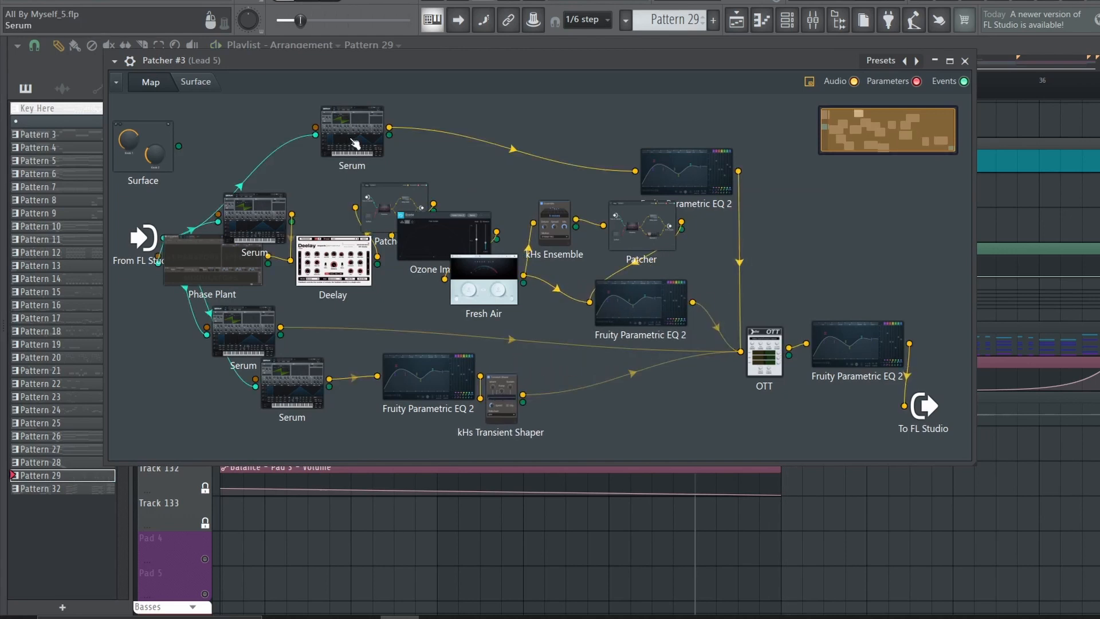
Examine the oscillators, modulation matrix and global settings of the topmost Serum in the Lead 5 patch
{"action": "double_click", "coordinate": [355, 144]}
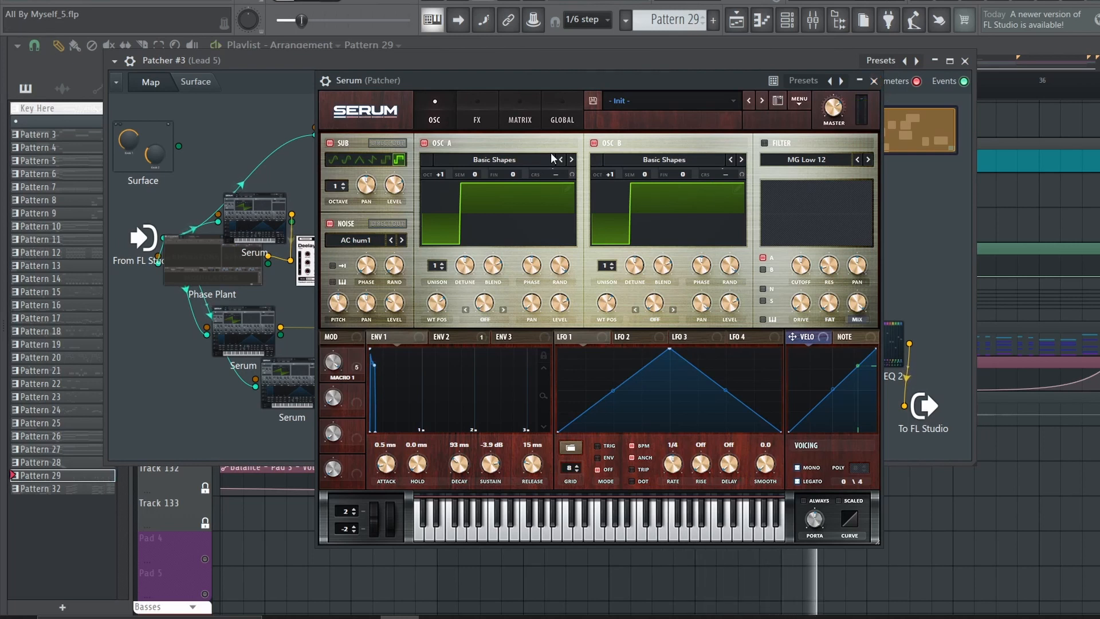
{"action": "key", "text": "space"}
{"action": "left_click", "coordinate": [519, 118]}
{"action": "left_click", "coordinate": [435, 118]}
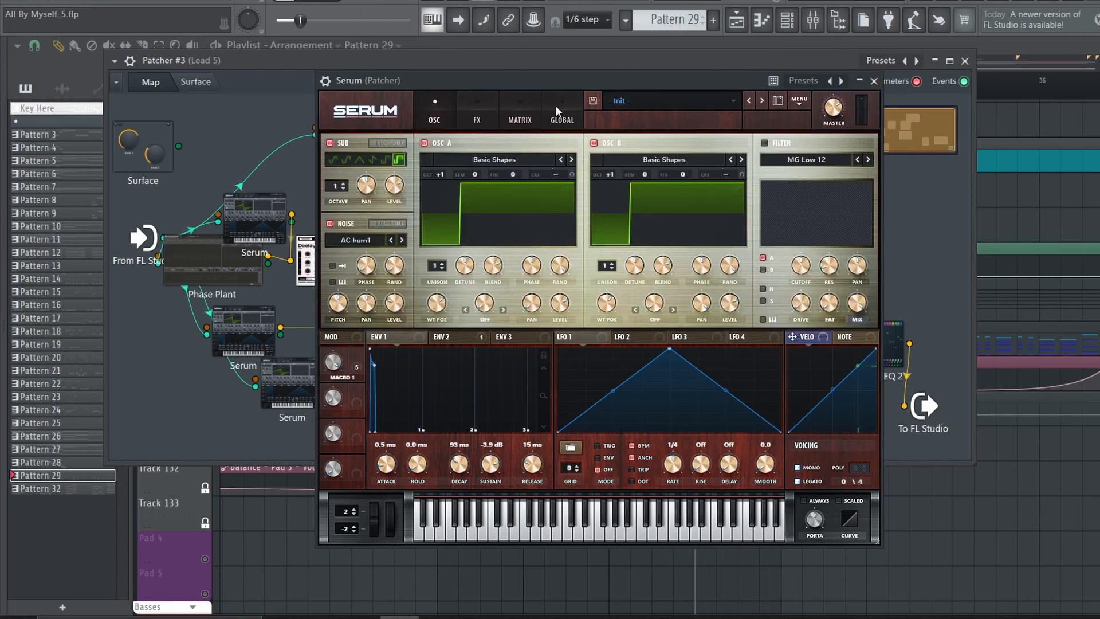
{"action": "left_click", "coordinate": [560, 113]}
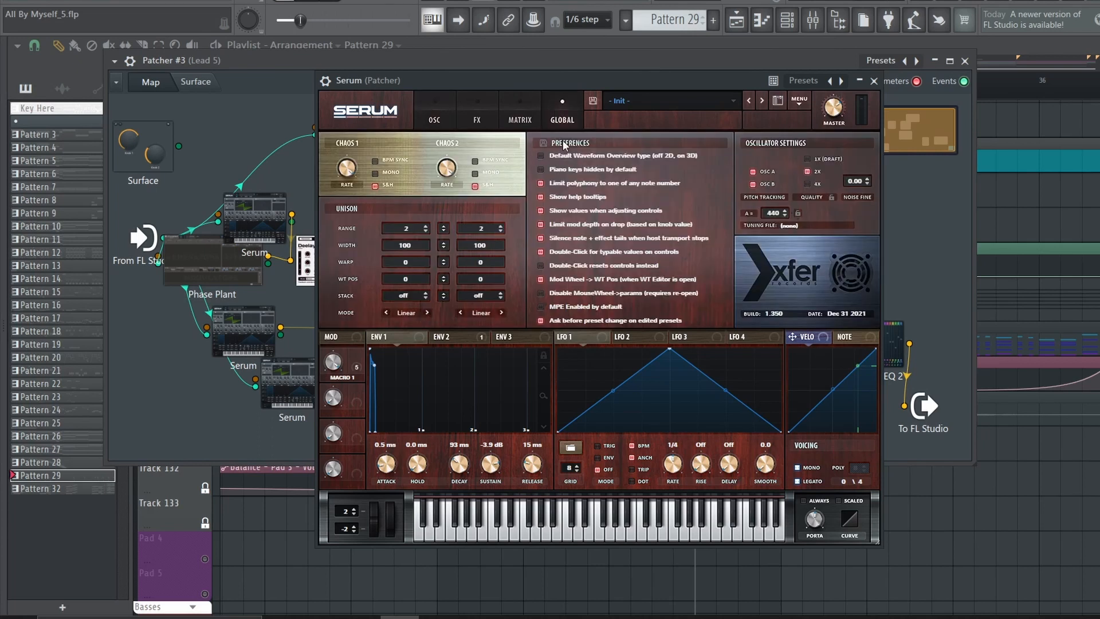
{"action": "left_click", "coordinate": [435, 112]}
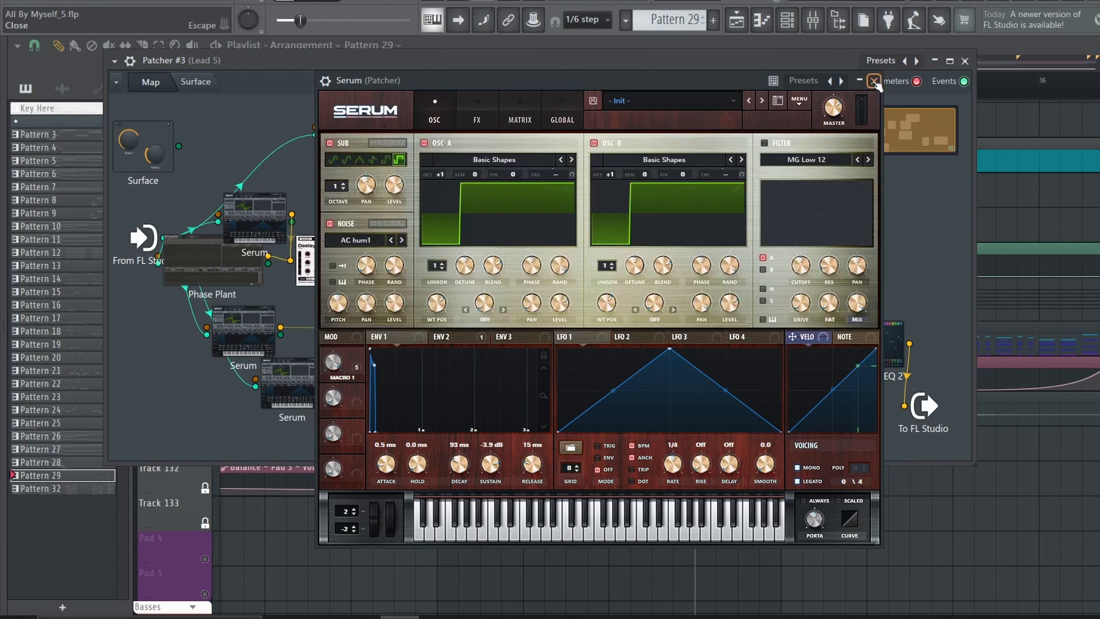
{"action": "left_click", "coordinate": [875, 82]}
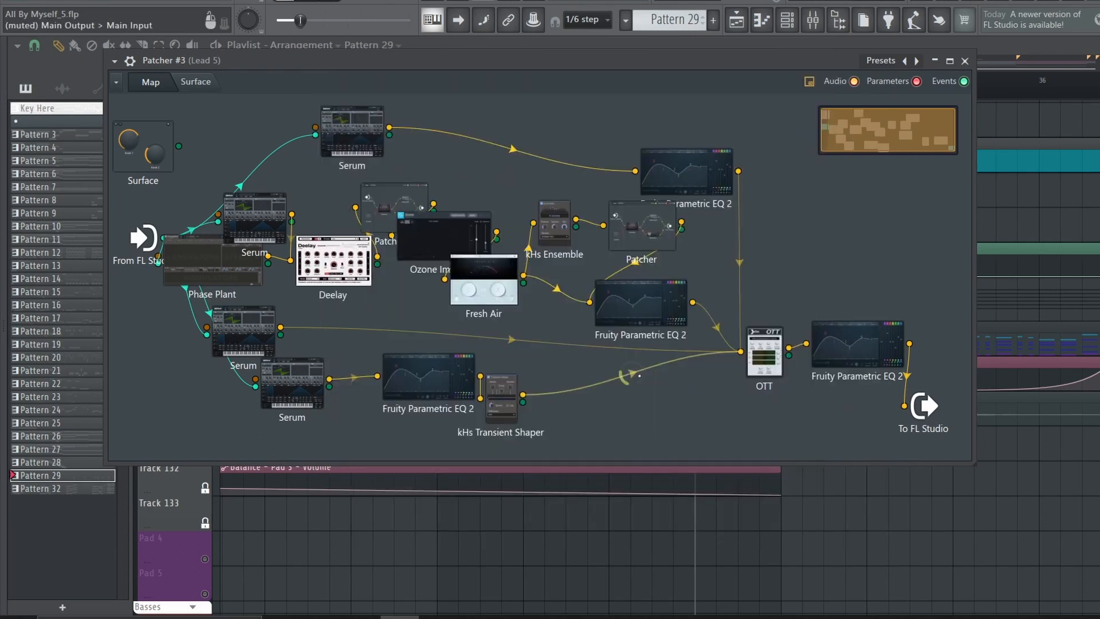
Play the lead and examine the lowest Serum's oscillator wavetables, including Oscillator A in the wavetable editor
{"action": "key", "text": "space"}
{"action": "double_click", "coordinate": [304, 379]}
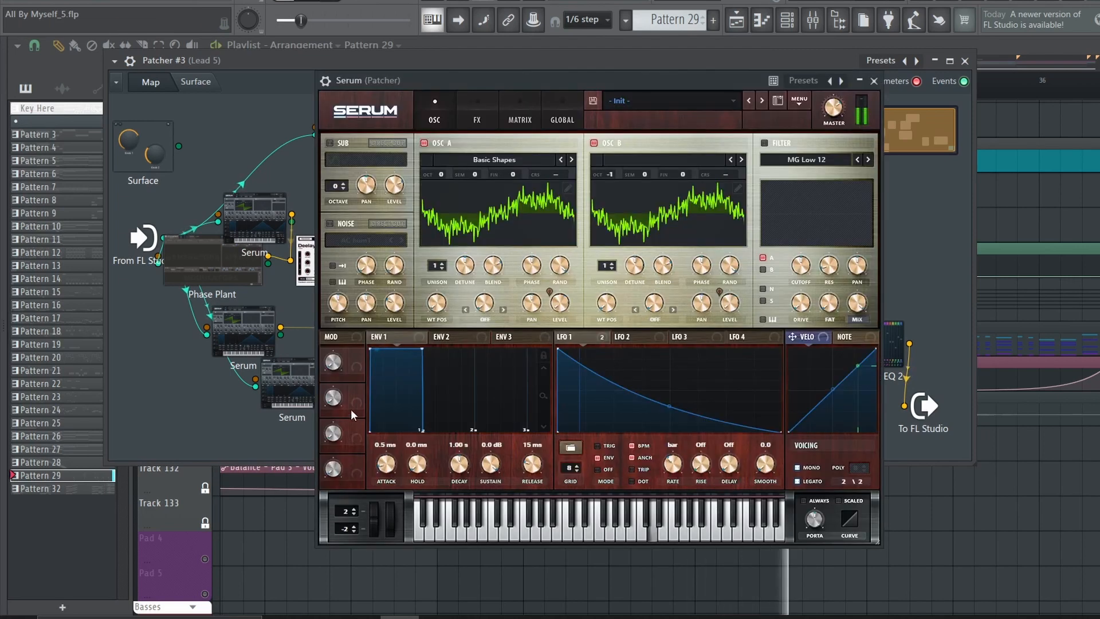
{"action": "left_click", "coordinate": [504, 227]}
{"action": "left_click", "coordinate": [677, 215]}
{"action": "left_click", "coordinate": [678, 215]}
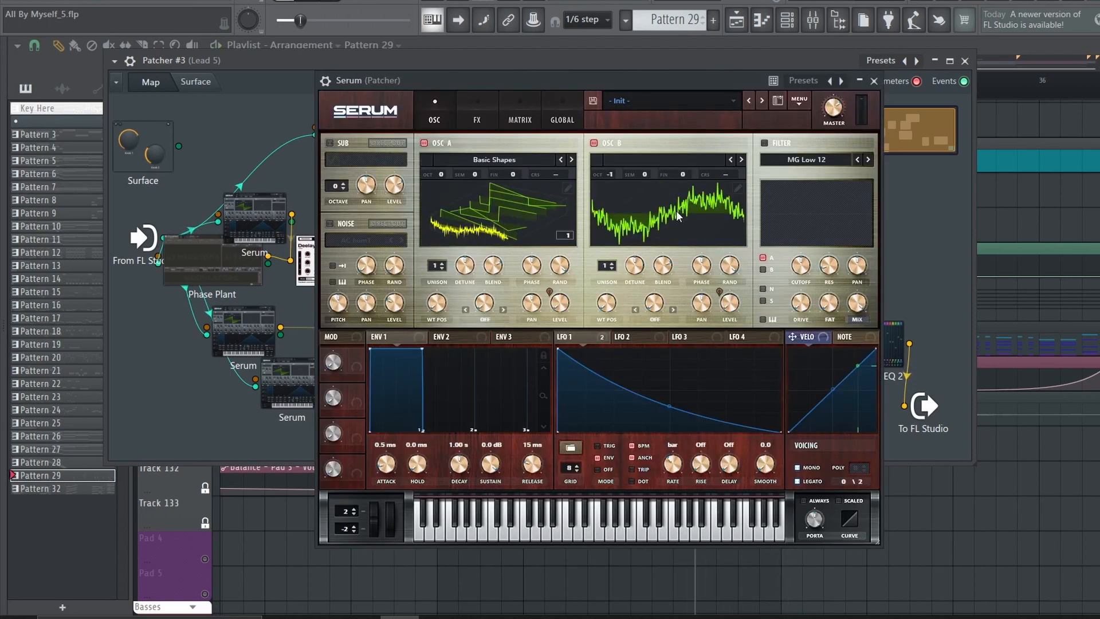
{"action": "left_click", "coordinate": [559, 215]}
{"action": "left_click", "coordinate": [567, 189]}
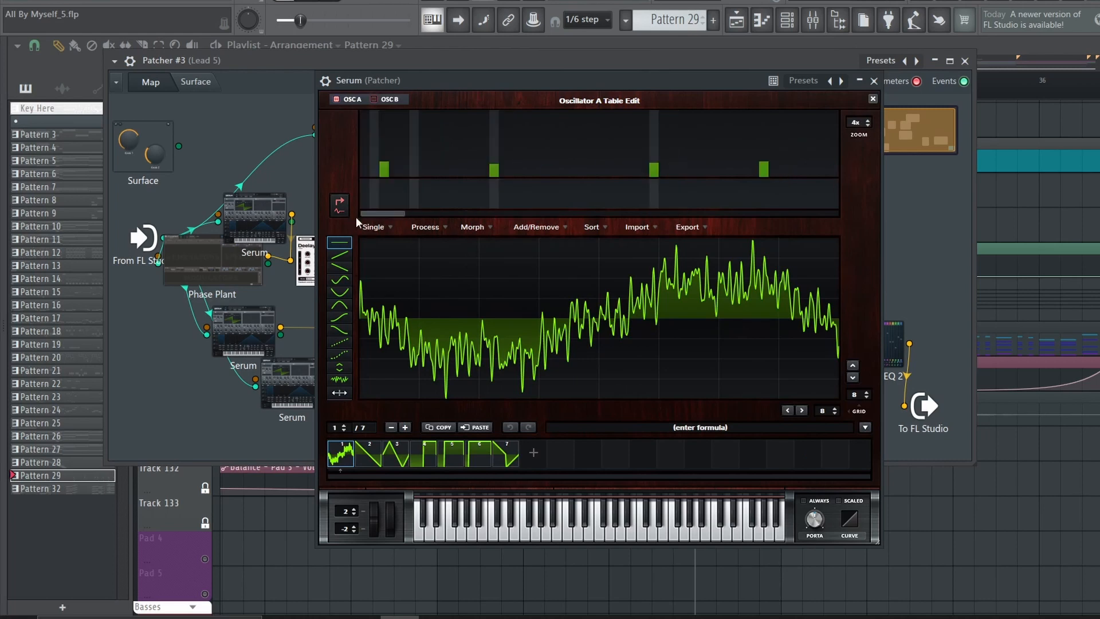
{"action": "left_click", "coordinate": [872, 98]}
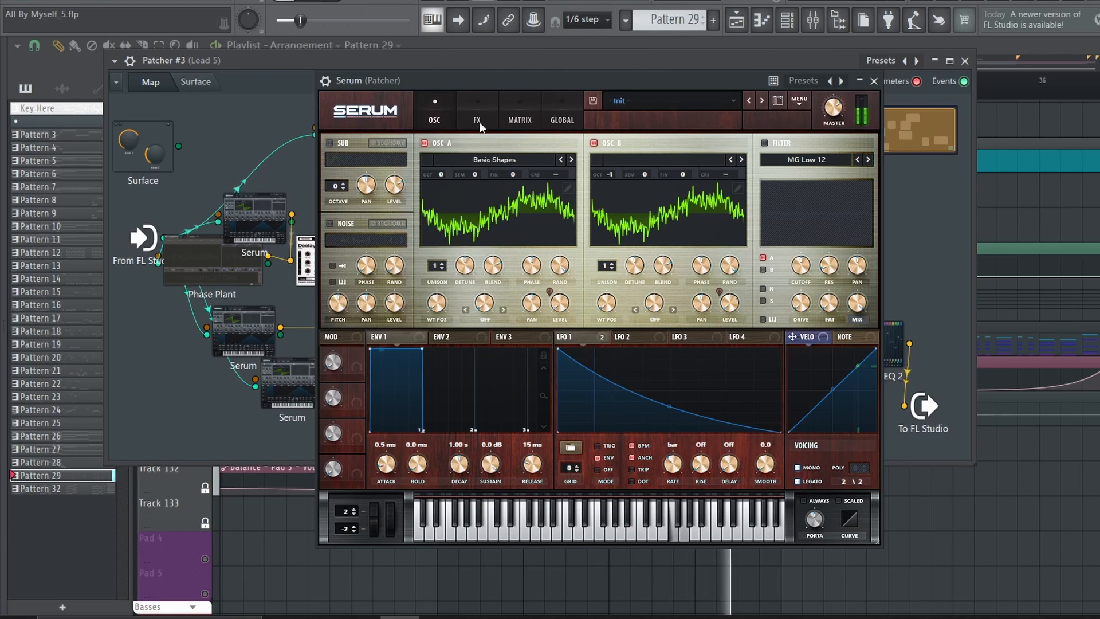
Check the lowest Serum's effects and the LFO 1 modulation of its oscillator levels
{"action": "left_click", "coordinate": [476, 117]}
{"action": "left_click", "coordinate": [415, 112]}
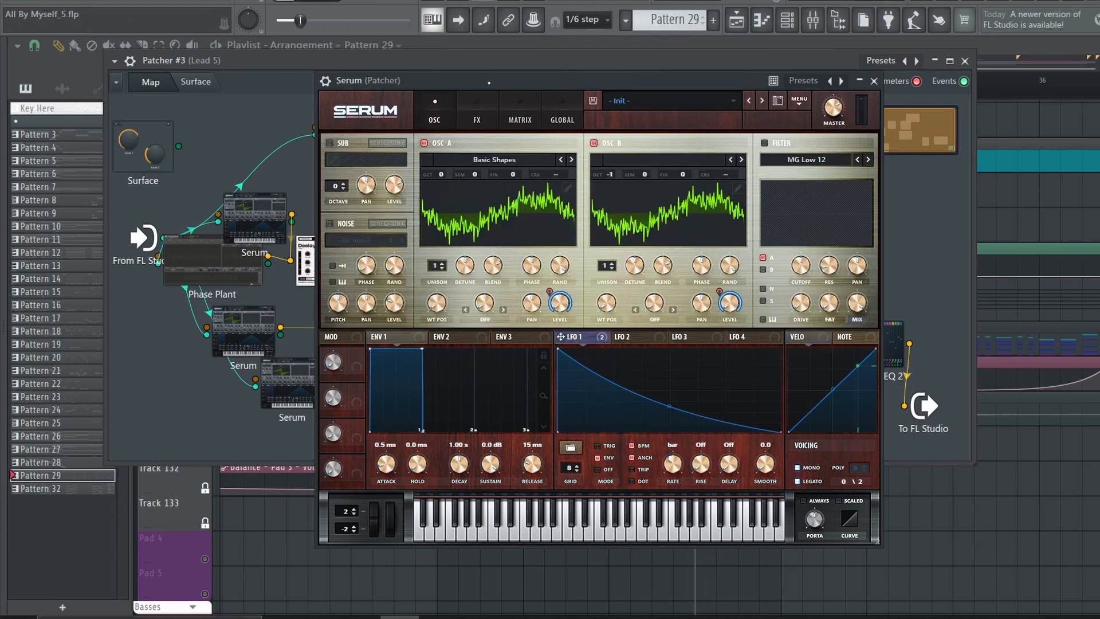
{"action": "left_click", "coordinate": [477, 119]}
{"action": "left_click", "coordinate": [874, 82]}
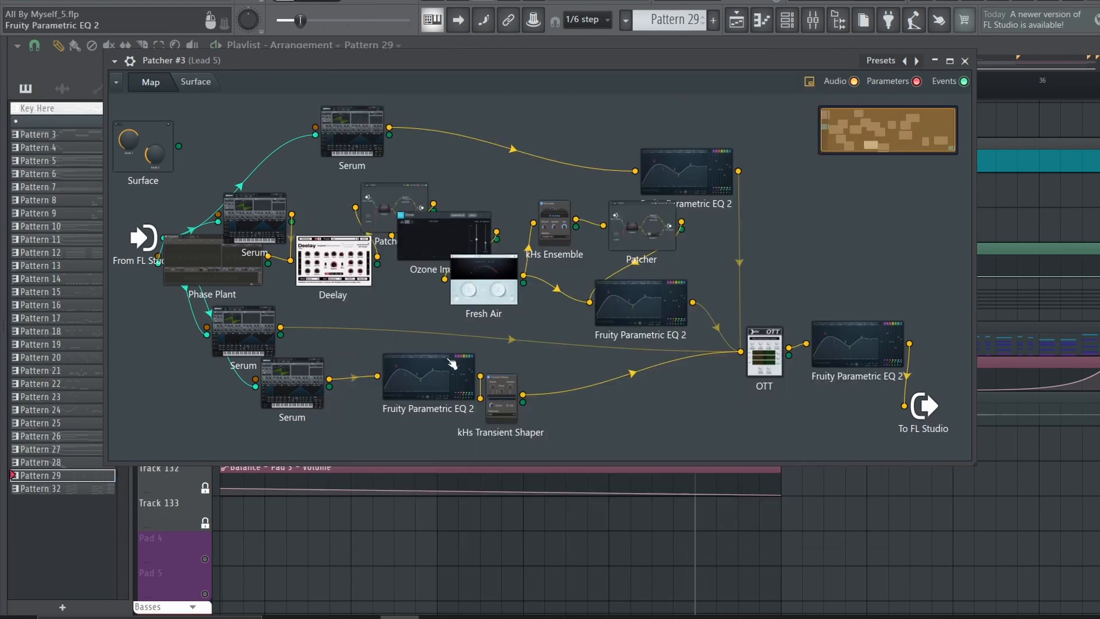
Inspect the Parametric EQ 2 and kHs Transient Shaper settings that process the lowest Serum
{"action": "double_click", "coordinate": [449, 375]}
{"action": "left_click", "coordinate": [865, 173]}
{"action": "double_click", "coordinate": [496, 399]}
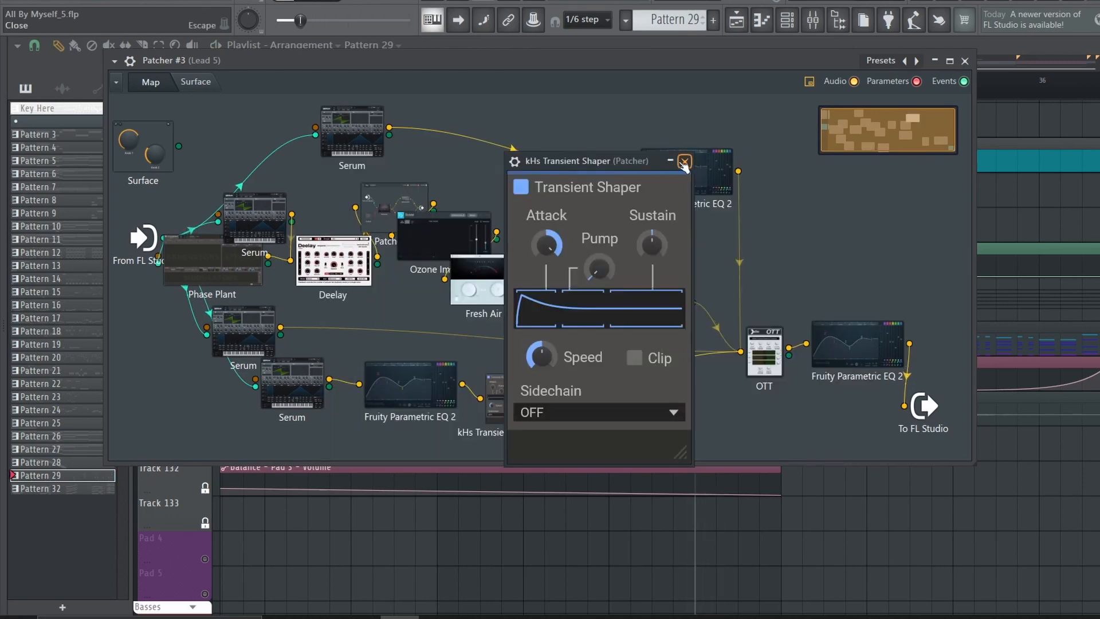
{"action": "left_click", "coordinate": [670, 161]}
Move kHs Transient Shaper and the Serum connected directly to OTT within the Lead 5 Patcher map
{"action": "left_click_drag", "start_coordinate": [515, 383], "coordinate": [515, 390]}
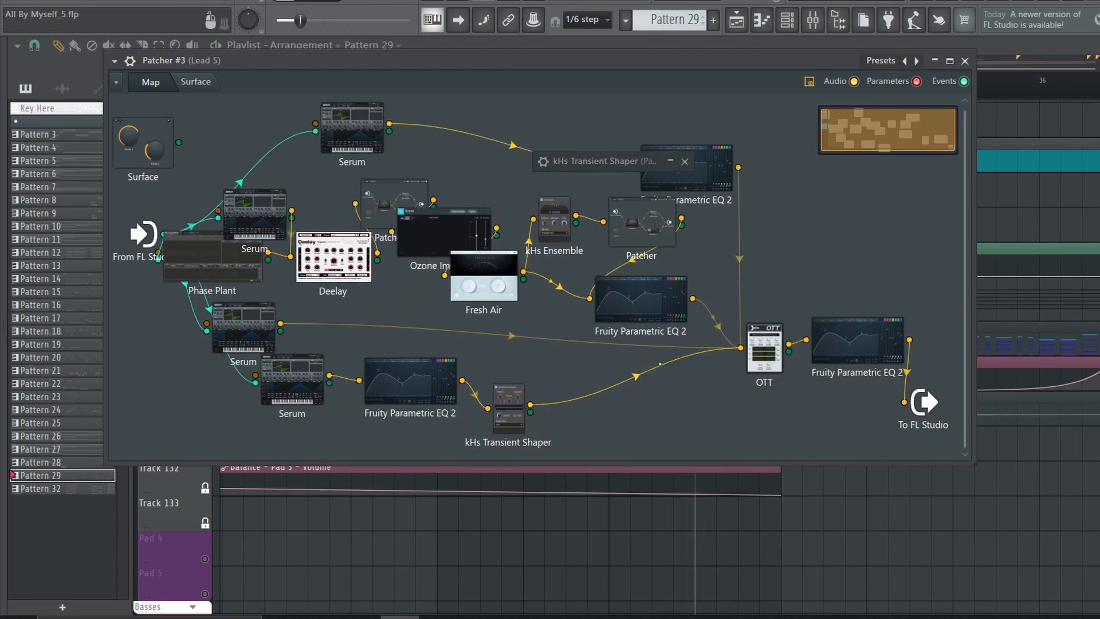
{"action": "left_click_drag", "start_coordinate": [253, 323], "coordinate": [296, 323]}
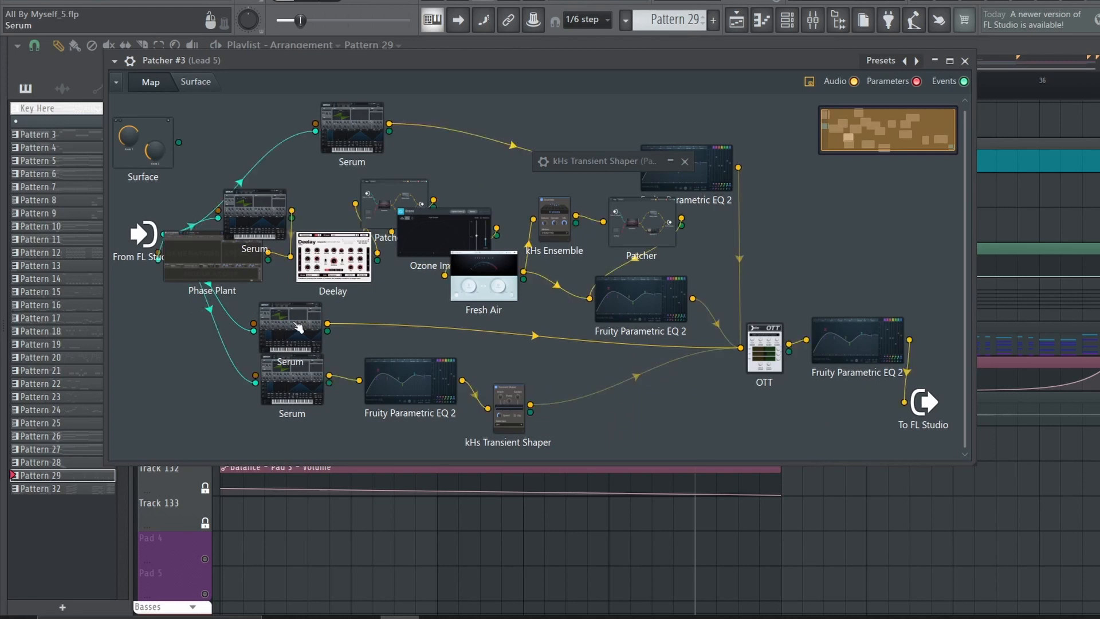
Examine the oscillators, LFO 1 comb filter modulation and effects of the Serum connected directly to OTT while playing the lead
{"action": "double_click", "coordinate": [297, 324]}
{"action": "key", "text": "space"}
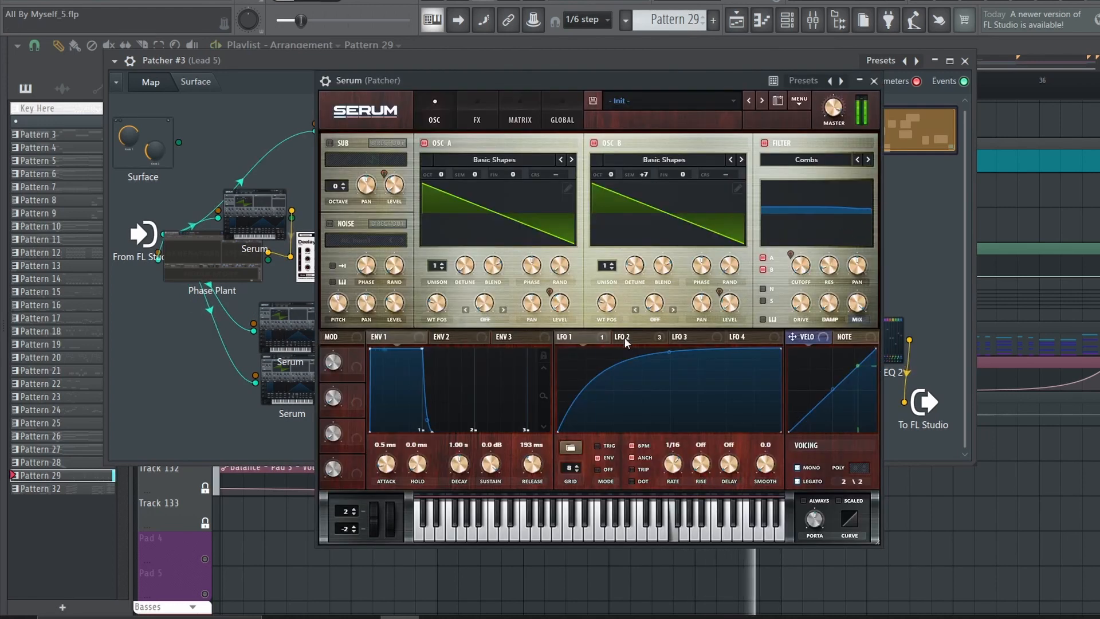
{"action": "left_click", "coordinate": [592, 337]}
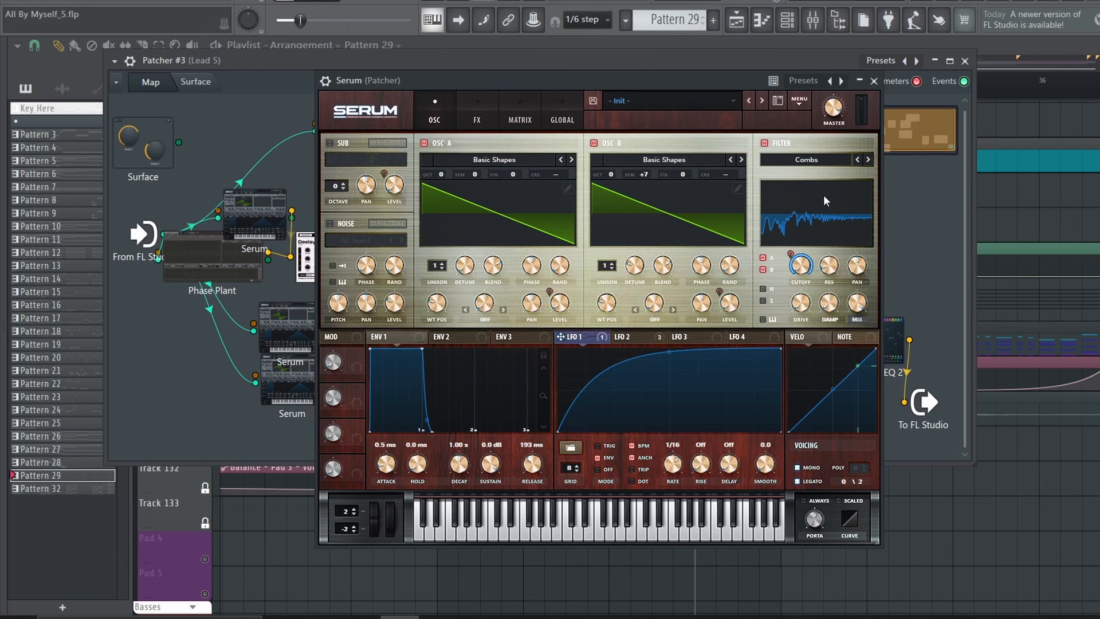
{"action": "left_click", "coordinate": [475, 112]}
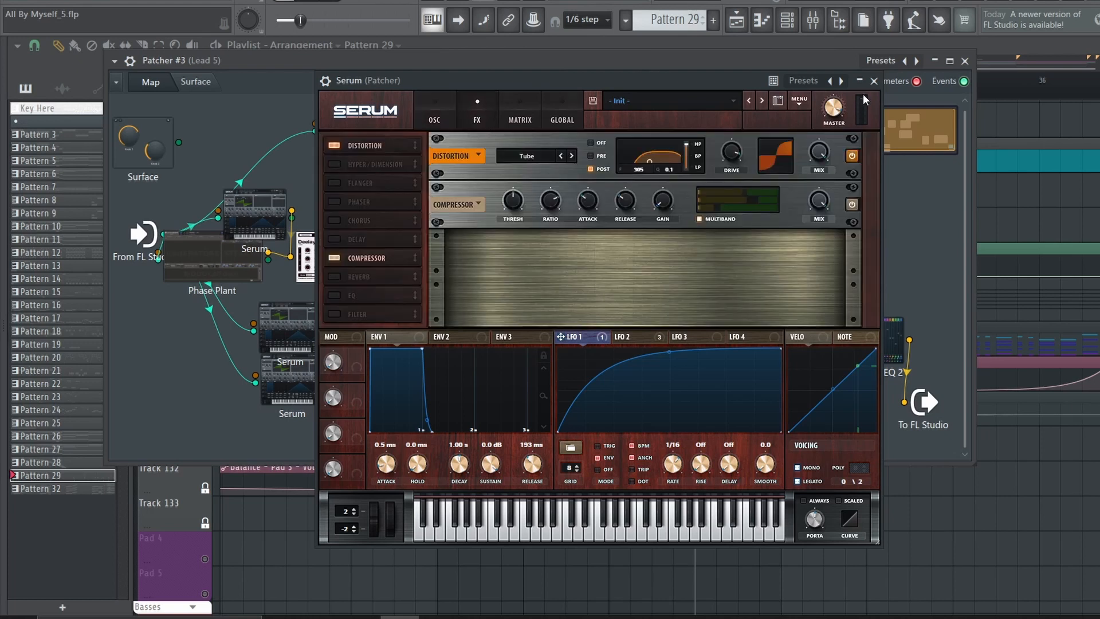
{"action": "left_click", "coordinate": [874, 81]}
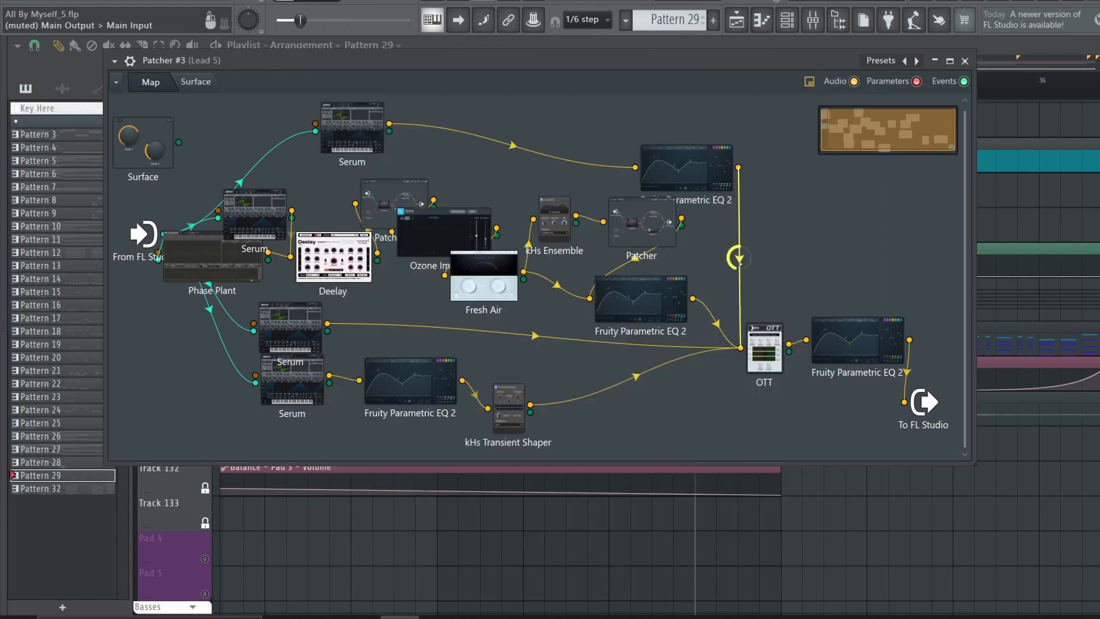
{"action": "left_click", "coordinate": [964, 61]}
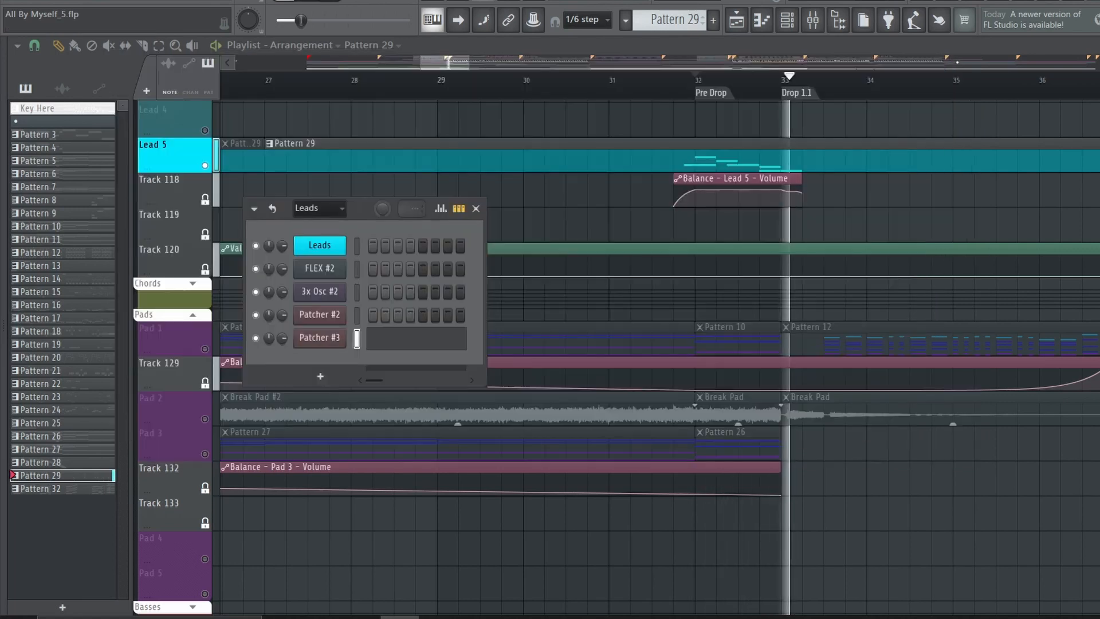
Play Lead 5's phrase at the Pre Drop leading into Drop 2.1
{"action": "key", "text": "space"}
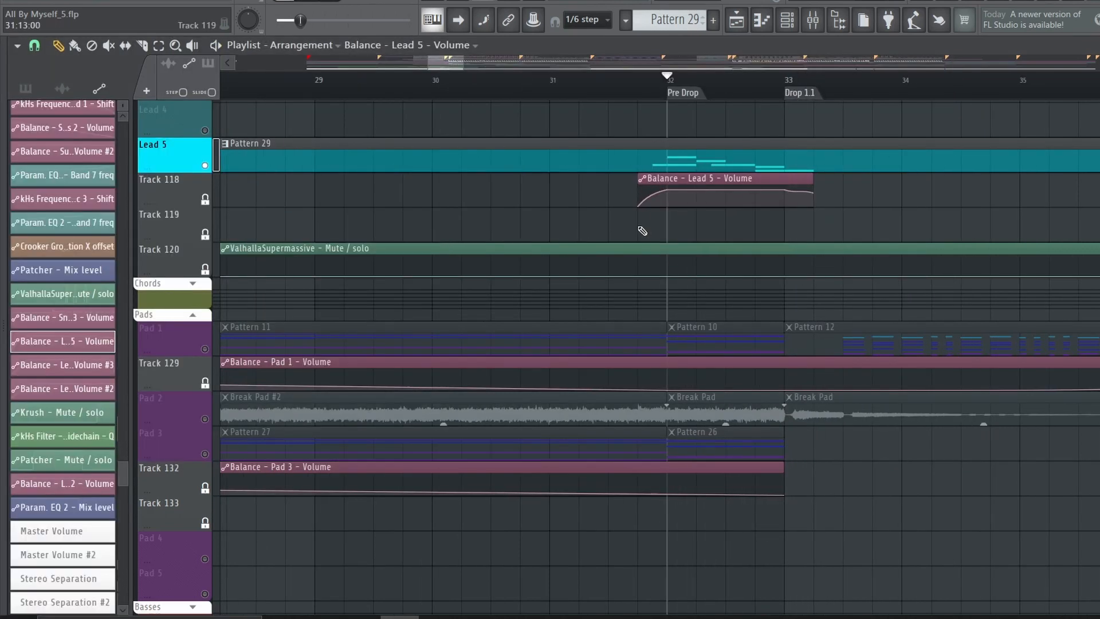
{"action": "scroll", "coordinate": [762, 86], "scroll_direction": "down", "scroll_amount": 8}
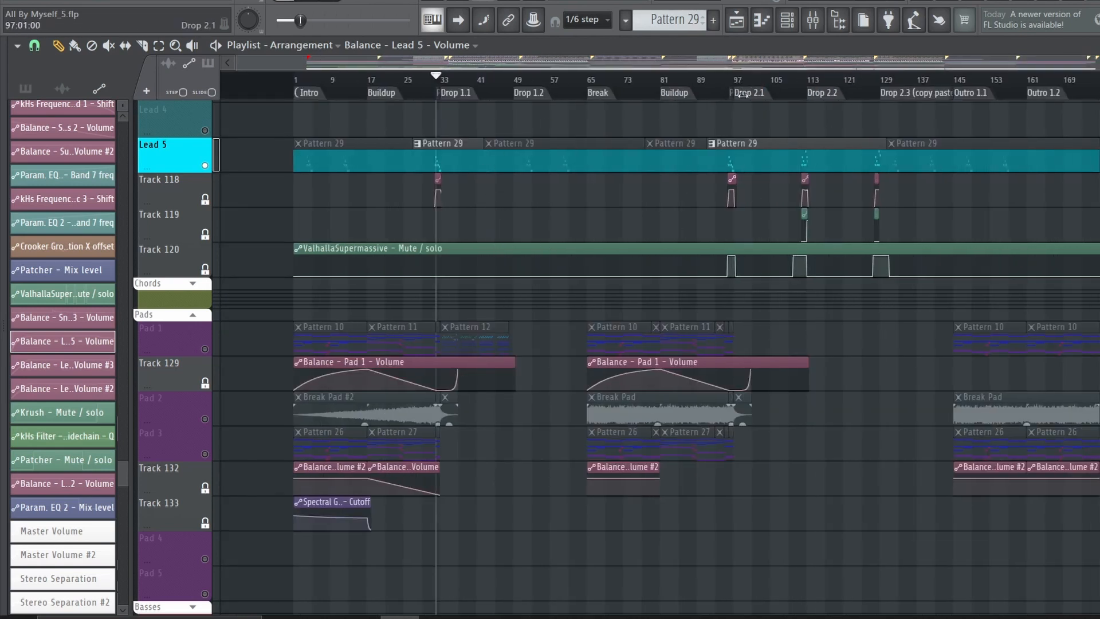
{"action": "scroll", "coordinate": [742, 94], "scroll_direction": "up", "scroll_amount": 8}
{"action": "left_click_drag", "start_coordinate": [608, 86], "coordinate": [624, 93]}
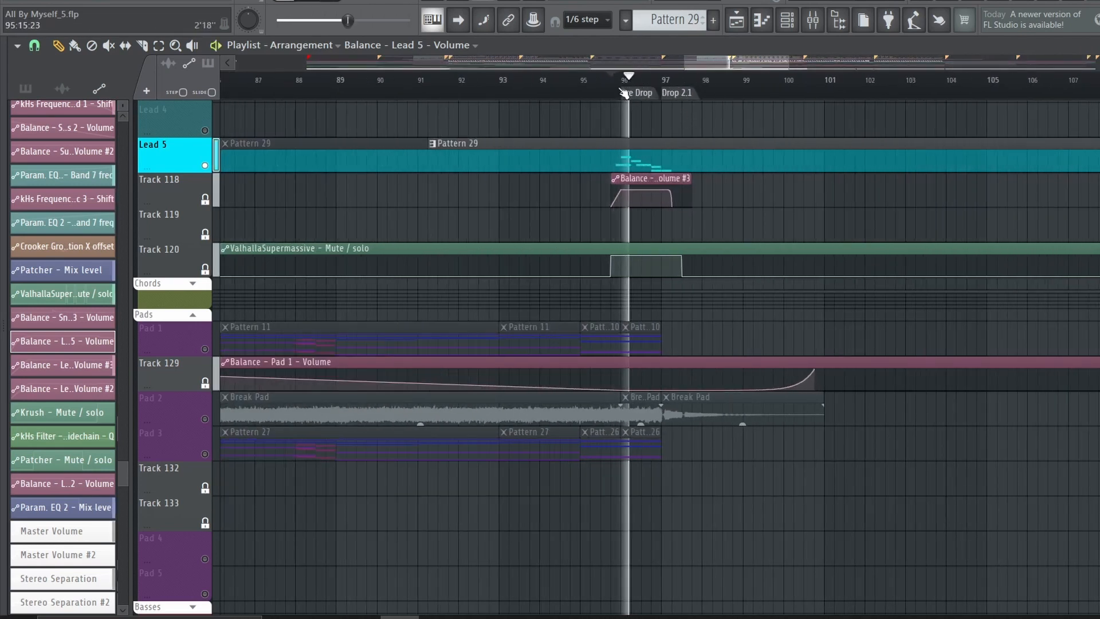
{"action": "key", "text": "space"}
Browse the Lead 5 clips across the second drops and the bass tracks of Drop 1.1 and Drop 1.2
{"action": "scroll", "coordinate": [624, 93], "scroll_direction": "down", "scroll_amount": 3}
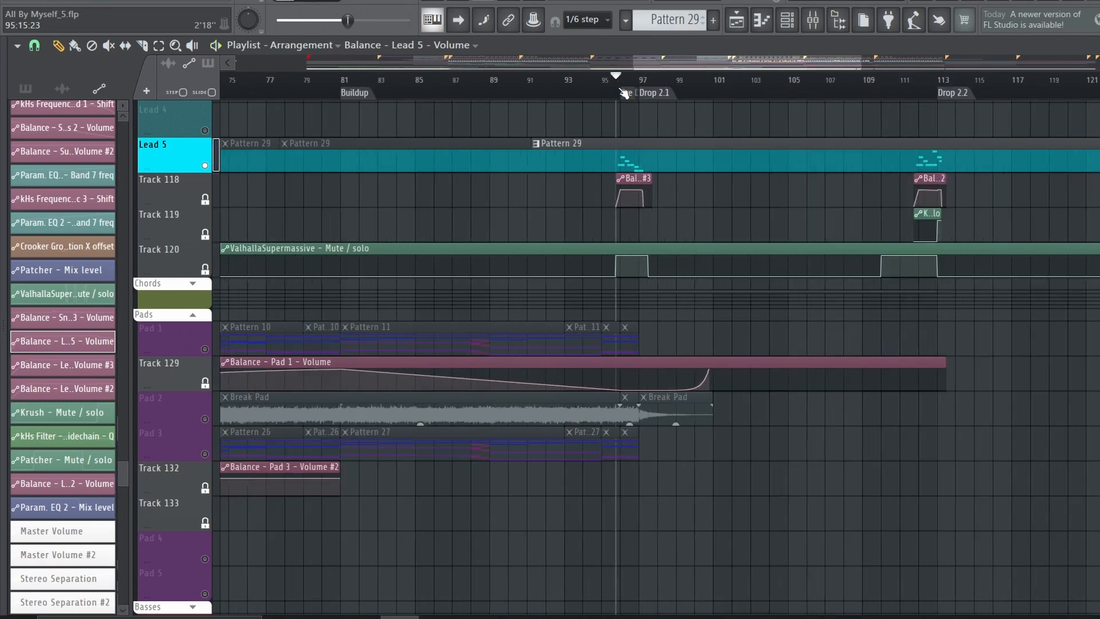
{"action": "scroll", "coordinate": [623, 86], "scroll_direction": "down", "scroll_amount": 5}
{"action": "scroll", "coordinate": [209, 431], "scroll_direction": "down", "scroll_amount": 6}
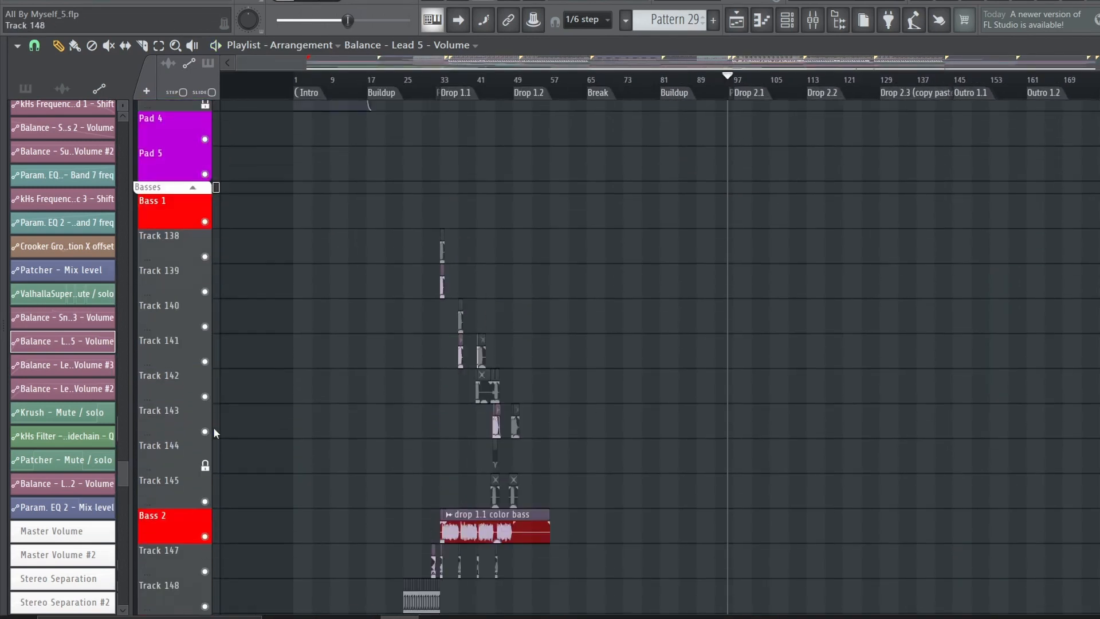
{"action": "scroll", "coordinate": [215, 432], "scroll_direction": "up", "scroll_amount": 4}
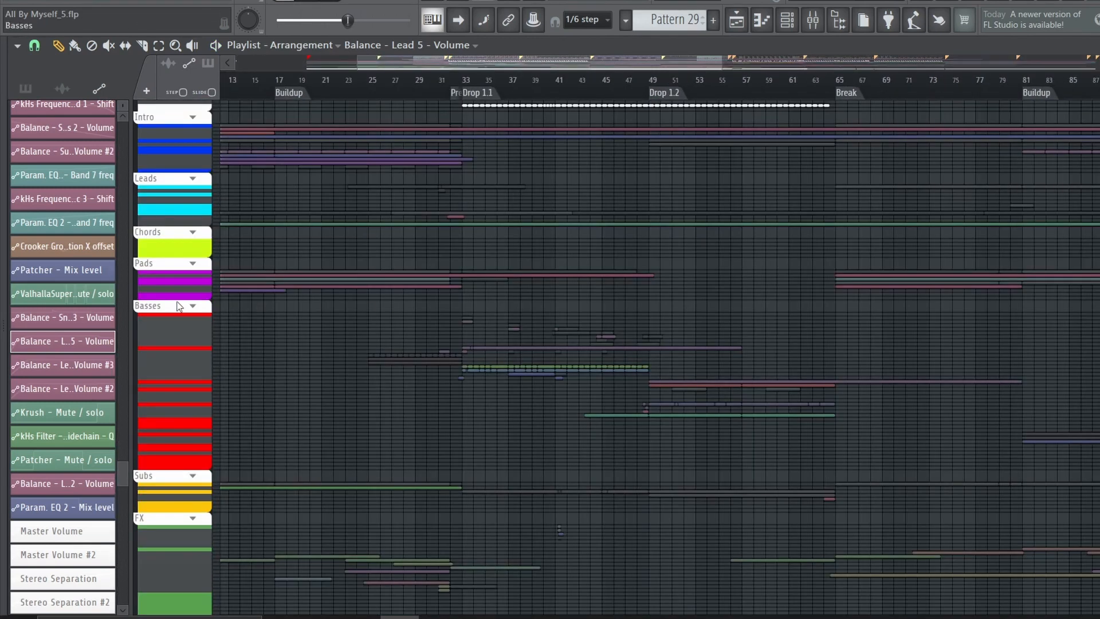
{"action": "left_click", "coordinate": [179, 307]}
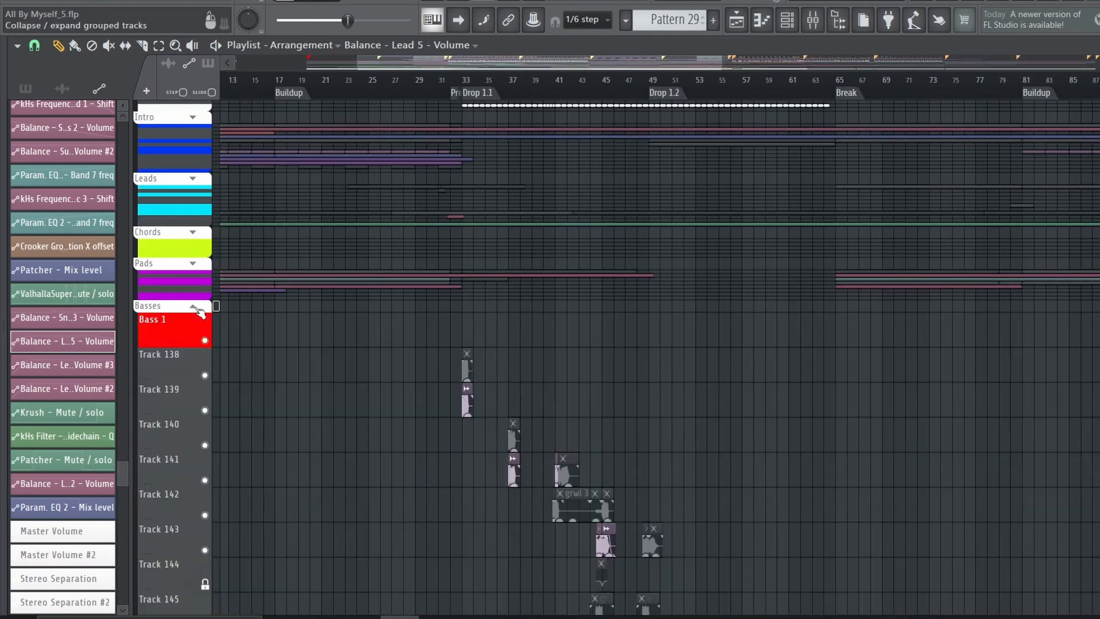
{"action": "scroll", "coordinate": [462, 410], "scroll_direction": "down", "scroll_amount": 3}
{"action": "scroll", "coordinate": [461, 409], "scroll_direction": "down", "scroll_amount": 5}
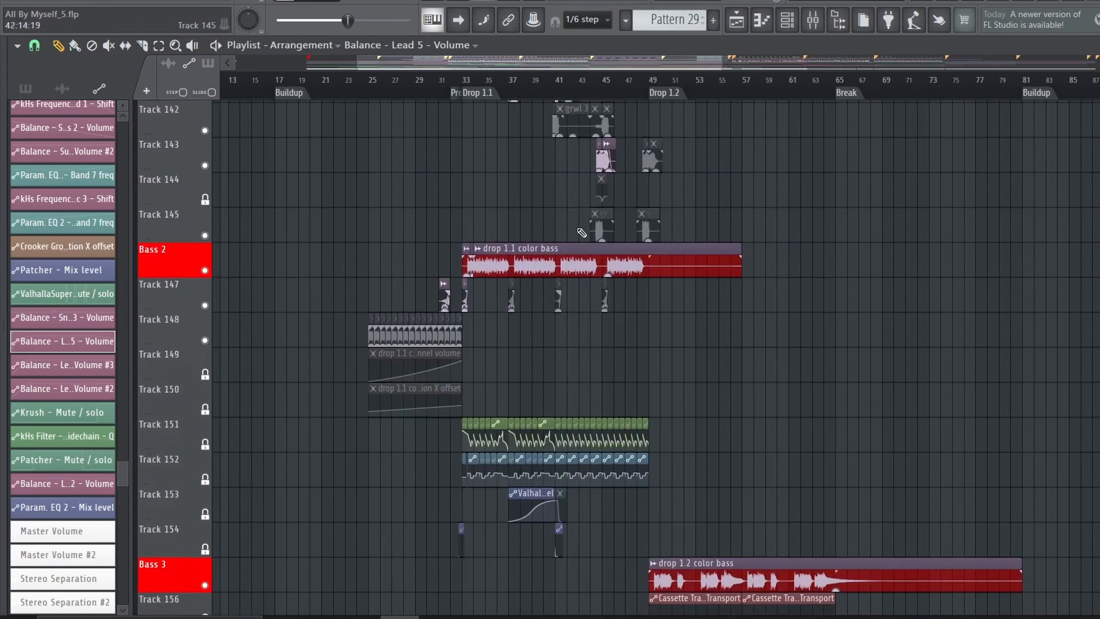
{"action": "scroll", "coordinate": [582, 232], "scroll_direction": "up", "scroll_amount": 3}
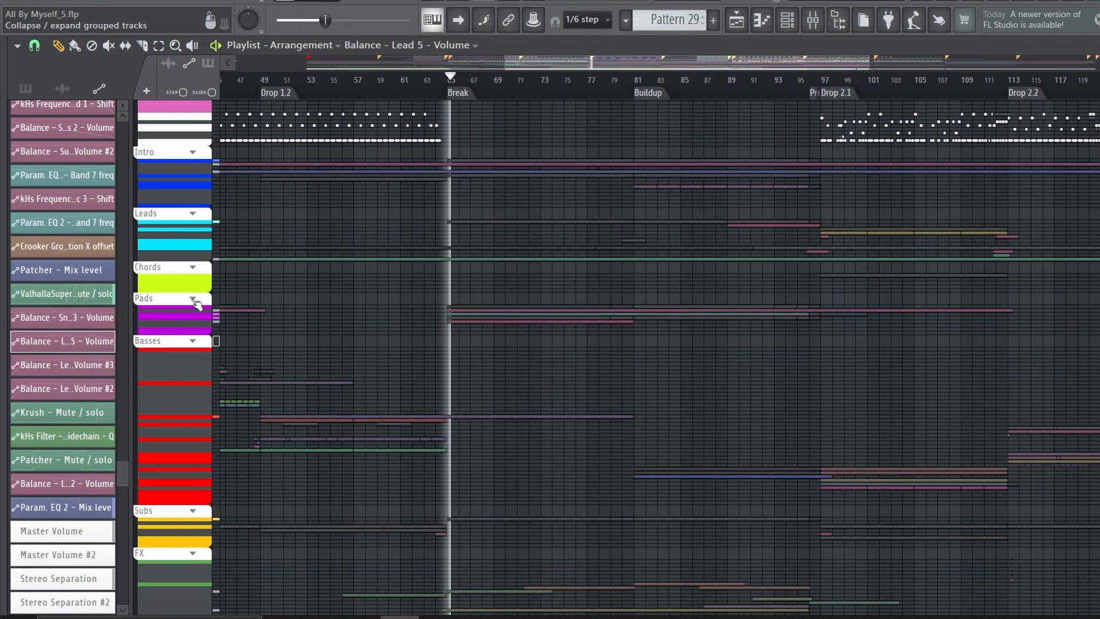
Expand the Pads group, solo Pad 2 together with Pad 3, and play them through the Break and second Buildup
{"action": "left_click", "coordinate": [193, 299]}
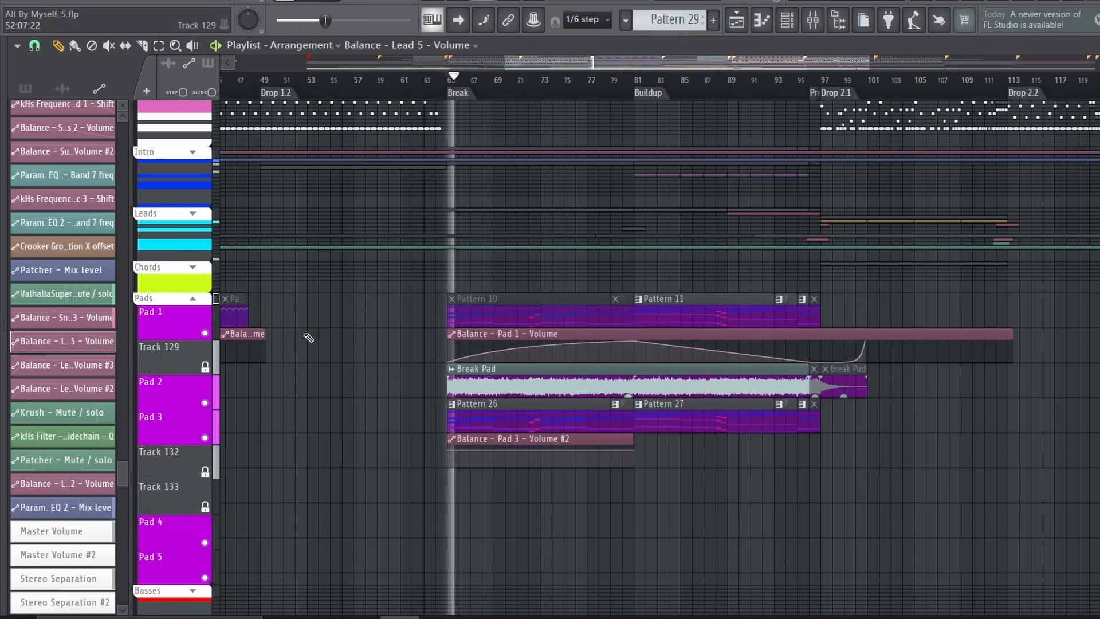
{"action": "scroll", "coordinate": [298, 327], "scroll_direction": "down", "scroll_amount": 4}
{"action": "key", "text": "space"}
{"action": "right_click", "coordinate": [204, 263]}
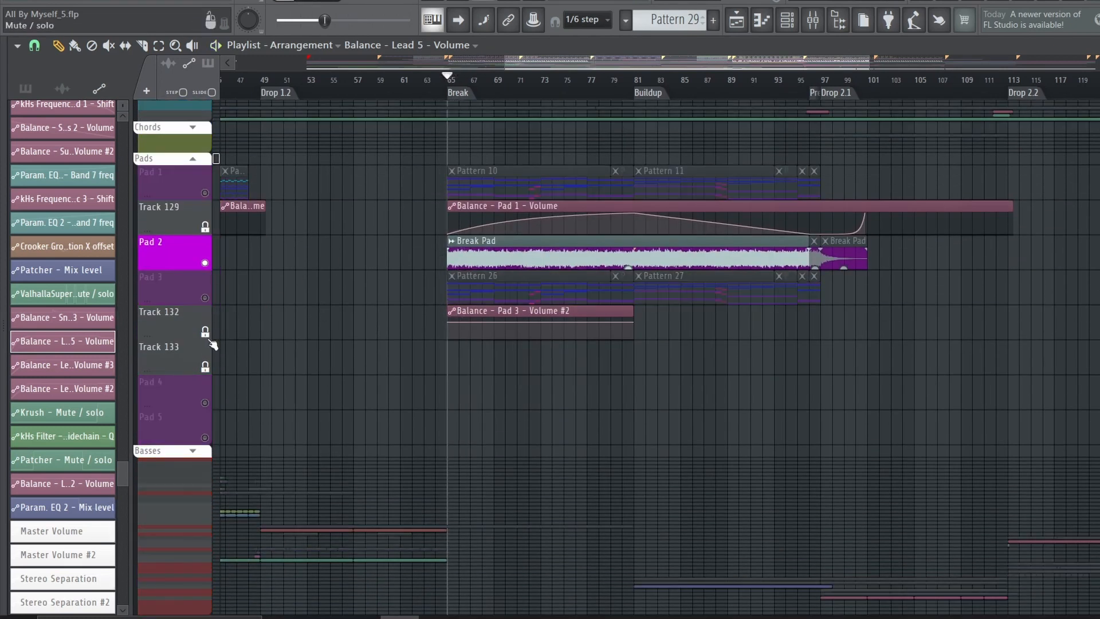
{"action": "left_click", "coordinate": [206, 298]}
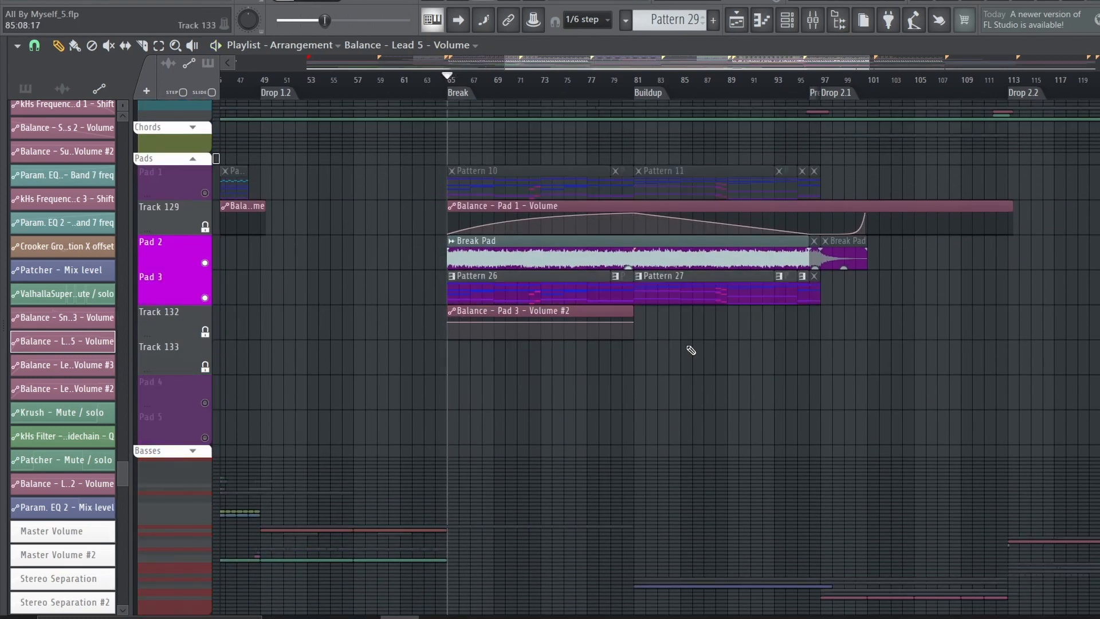
{"action": "key", "text": "space"}
{"action": "left_click", "coordinate": [626, 81]}
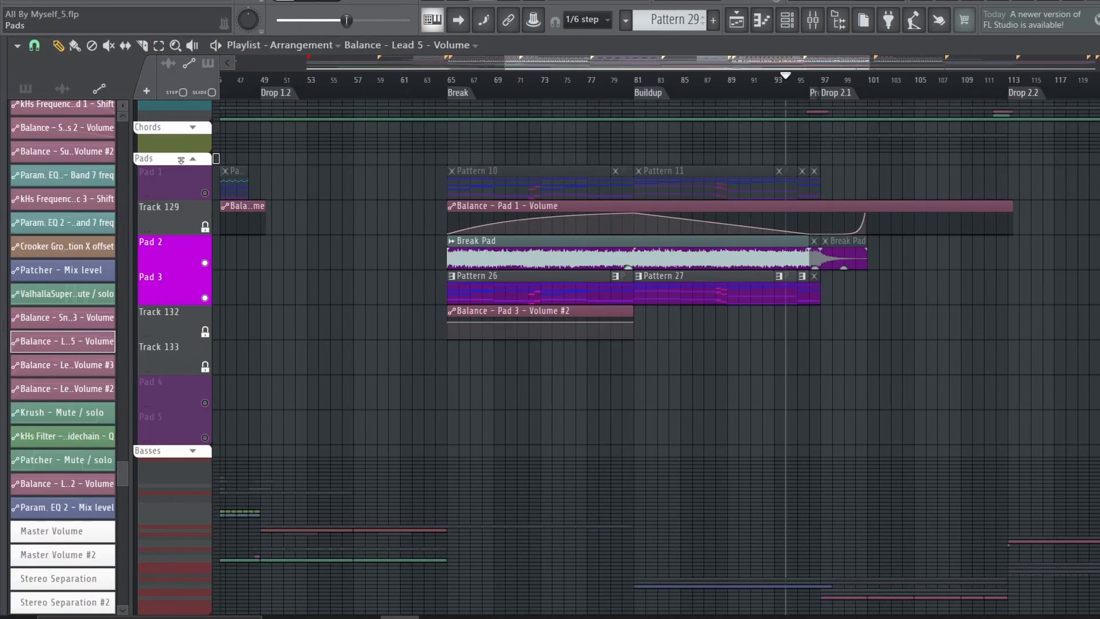
Play the Sub Bass track from the start of the Break
{"action": "left_click", "coordinate": [202, 165]}
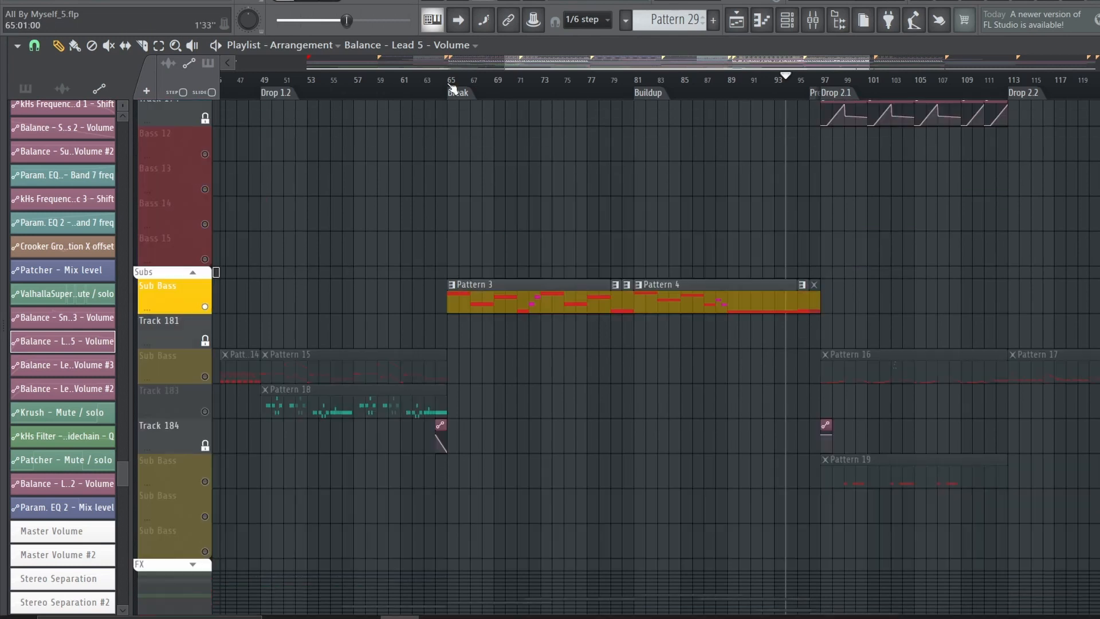
{"action": "left_click", "coordinate": [451, 83]}
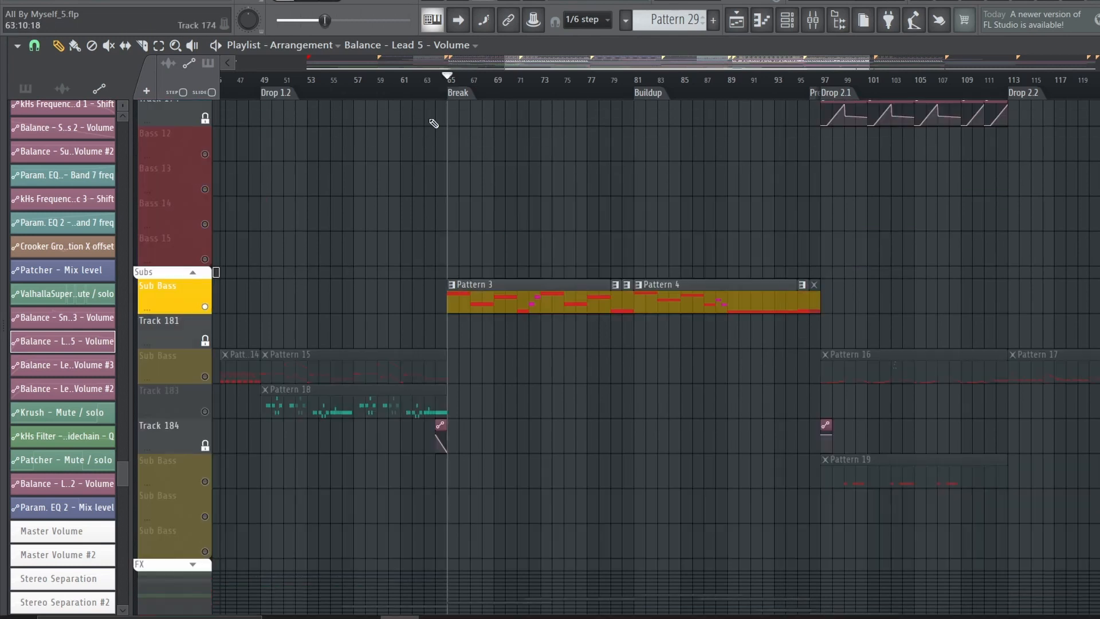
{"action": "key", "text": "space"}
{"action": "key", "text": "space"}
Solo the FX tracks of the Break, including the Crowd Cheers and Applause clip on Track 202, to review them
{"action": "scroll", "coordinate": [207, 343], "scroll_direction": "down", "scroll_amount": 6}
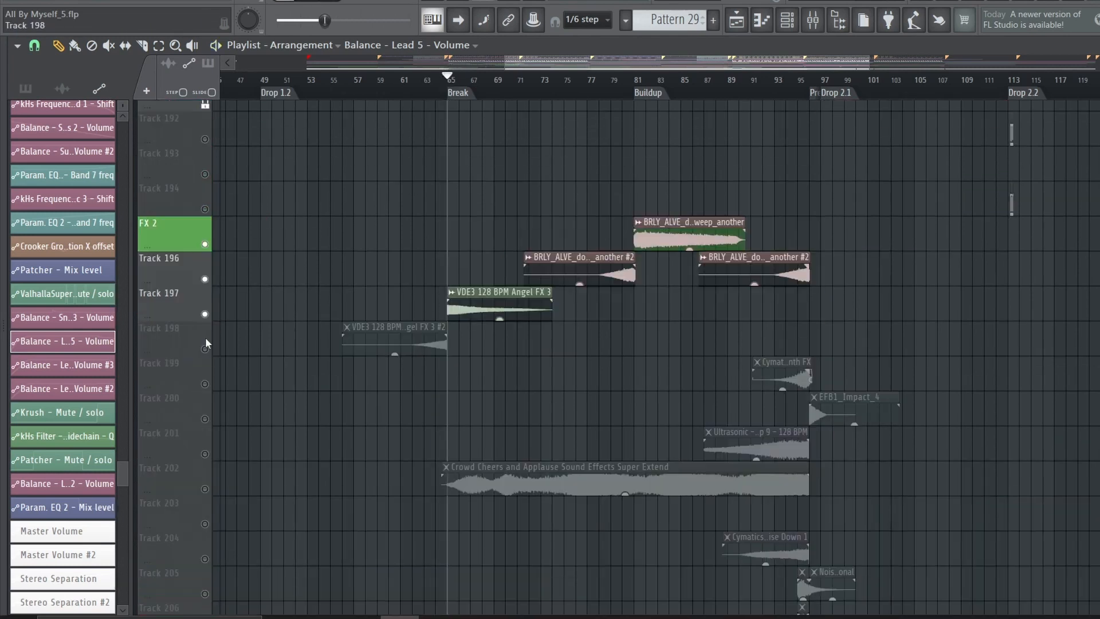
{"action": "left_click", "coordinate": [205, 384]}
{"action": "left_click", "coordinate": [205, 419]}
{"action": "right_click", "coordinate": [204, 489]}
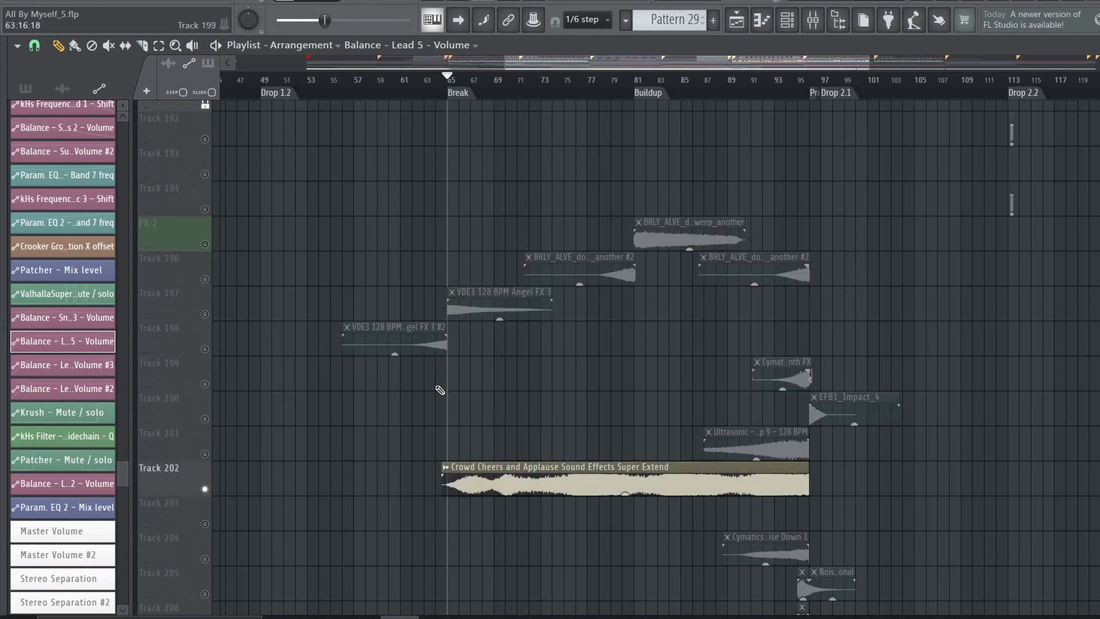
{"action": "right_click", "coordinate": [204, 488]}
{"action": "scroll", "coordinate": [637, 466], "scroll_direction": "down", "scroll_amount": 5}
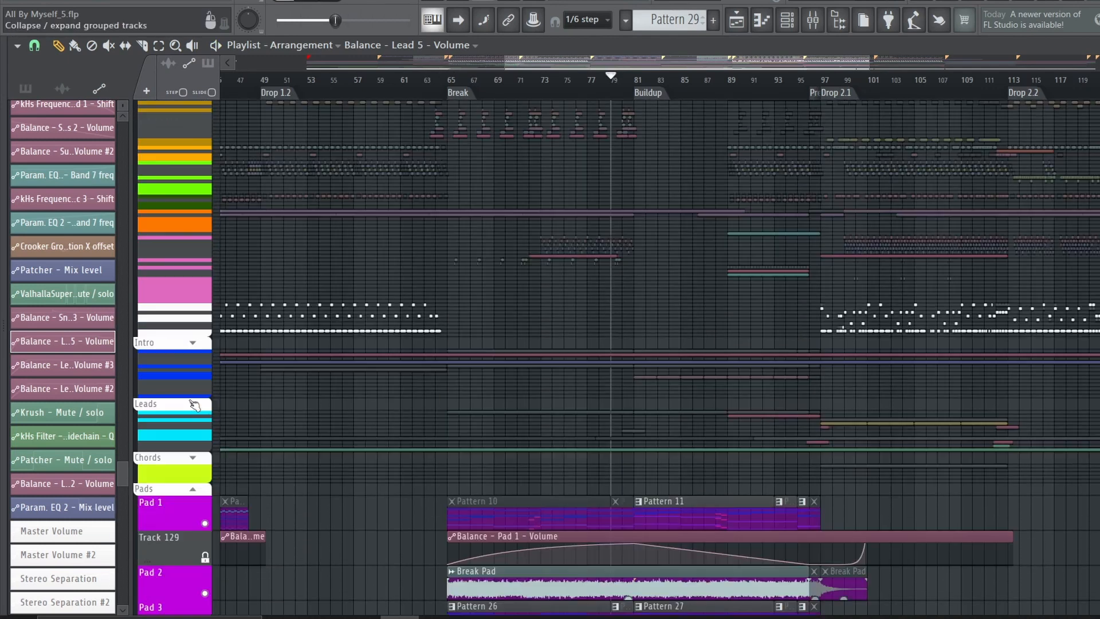
Expand the Intro group, solo Intro 1 and examine the Pattern 7 notes in the piano roll
{"action": "left_click", "coordinate": [194, 403]}
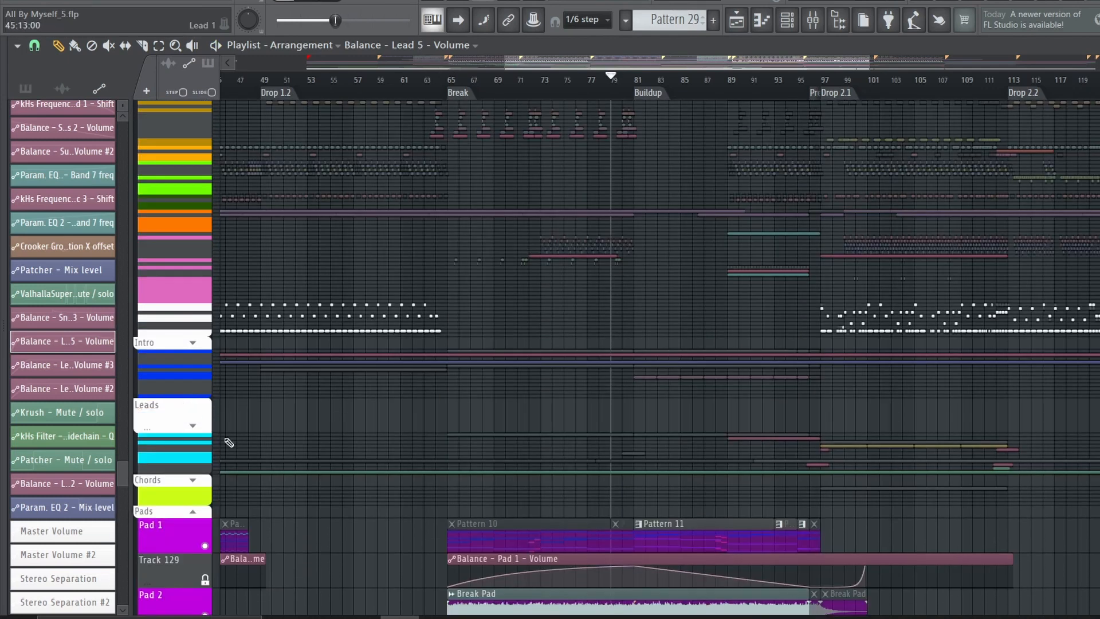
{"action": "left_click", "coordinate": [193, 342]}
{"action": "right_click", "coordinate": [205, 377]}
{"action": "left_click", "coordinate": [471, 93]}
{"action": "double_click", "coordinate": [476, 362]}
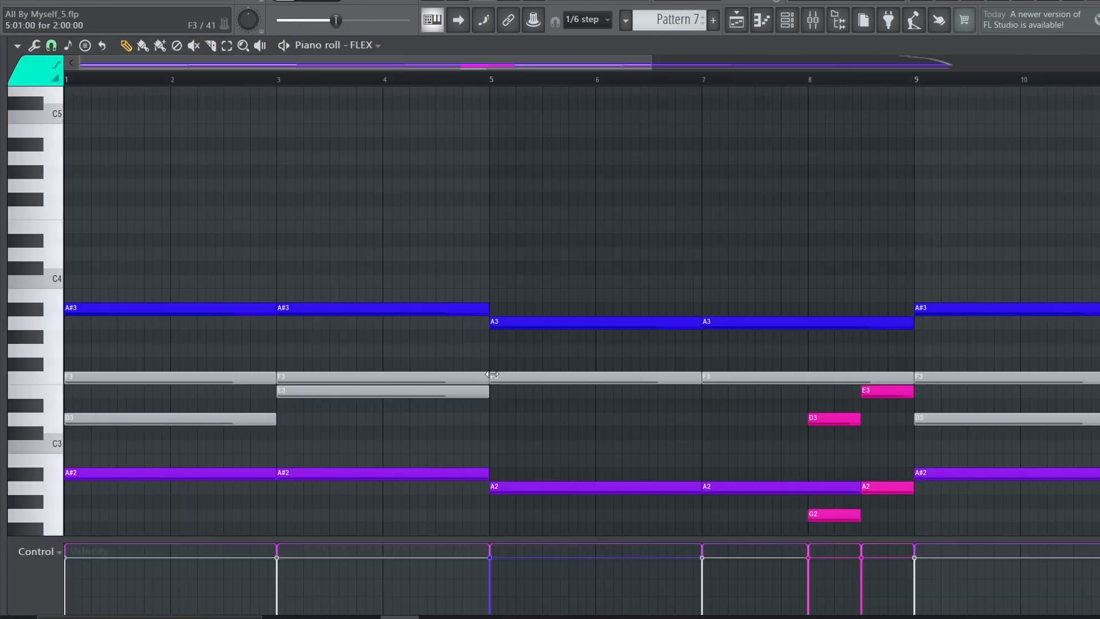
{"action": "scroll", "coordinate": [475, 361], "scroll_direction": "down", "scroll_amount": 3}
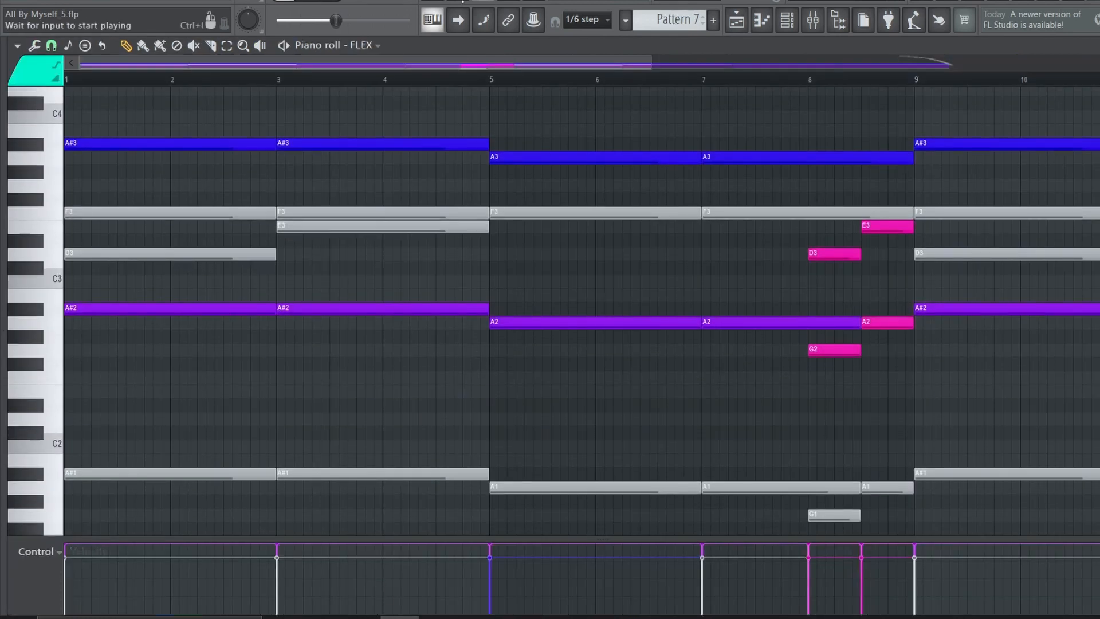
{"action": "left_click", "coordinate": [737, 20]}
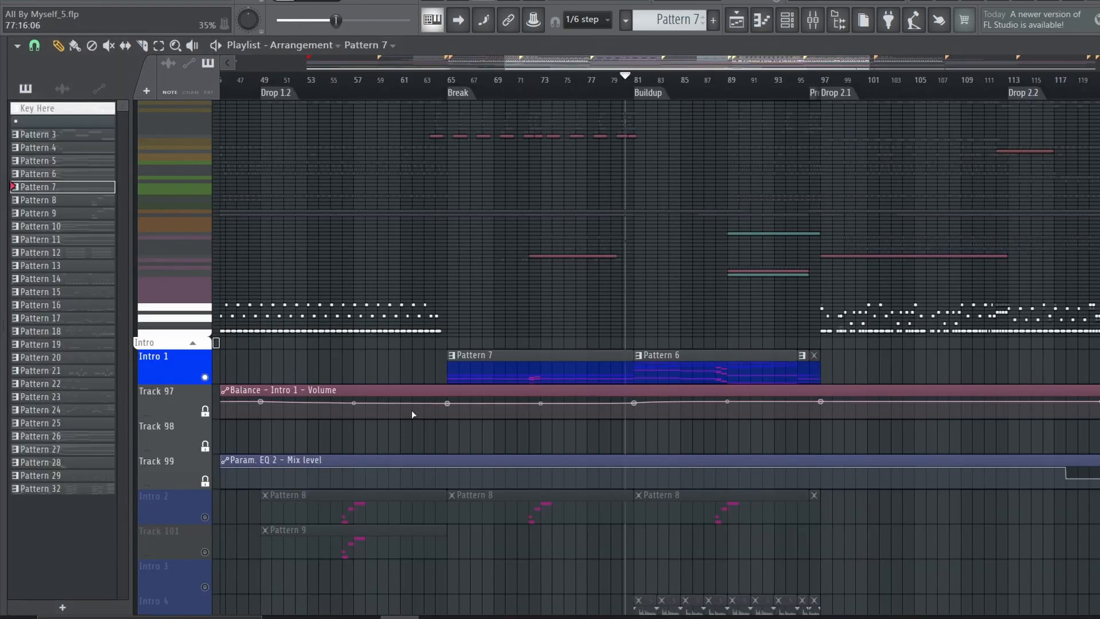
Play Intro 1 from the start of the Buildup
{"action": "key", "text": "space"}
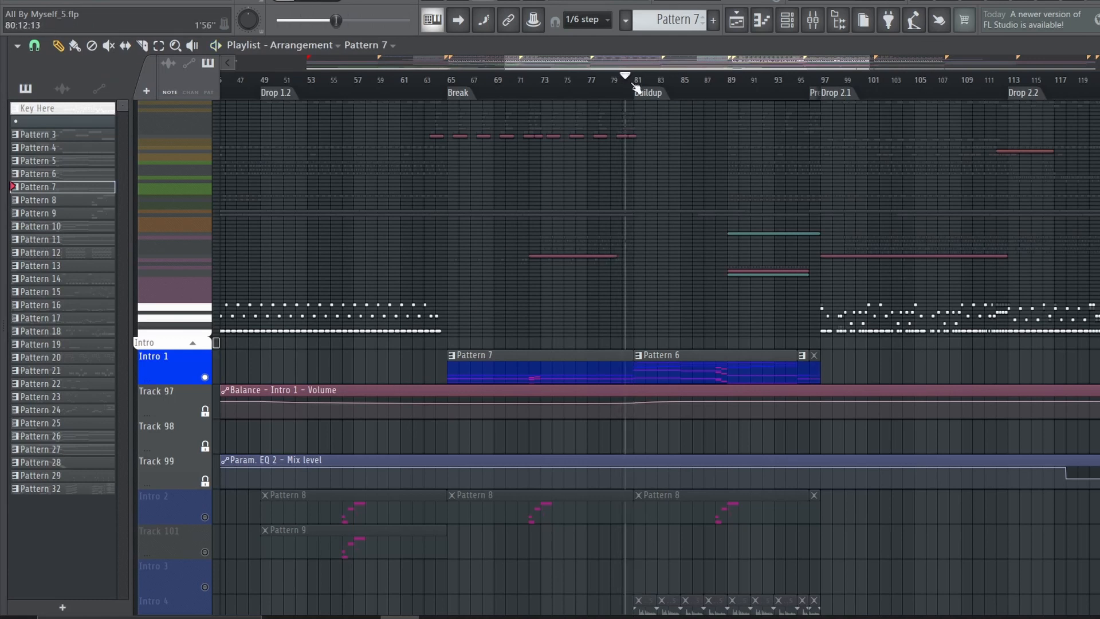
{"action": "left_click_drag", "start_coordinate": [628, 76], "coordinate": [639, 78]}
{"action": "key", "text": "space"}
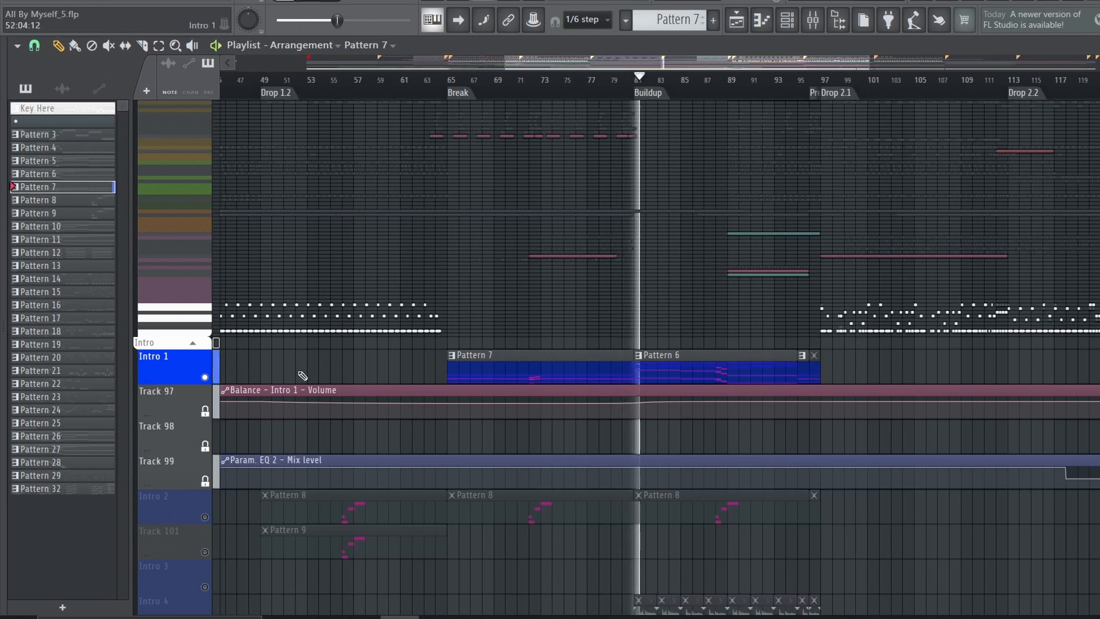
Solo Intro 2 and play its Pattern 8 phrase in the Break
{"action": "scroll", "coordinate": [205, 391], "scroll_direction": "down", "scroll_amount": 4}
{"action": "key", "text": "space"}
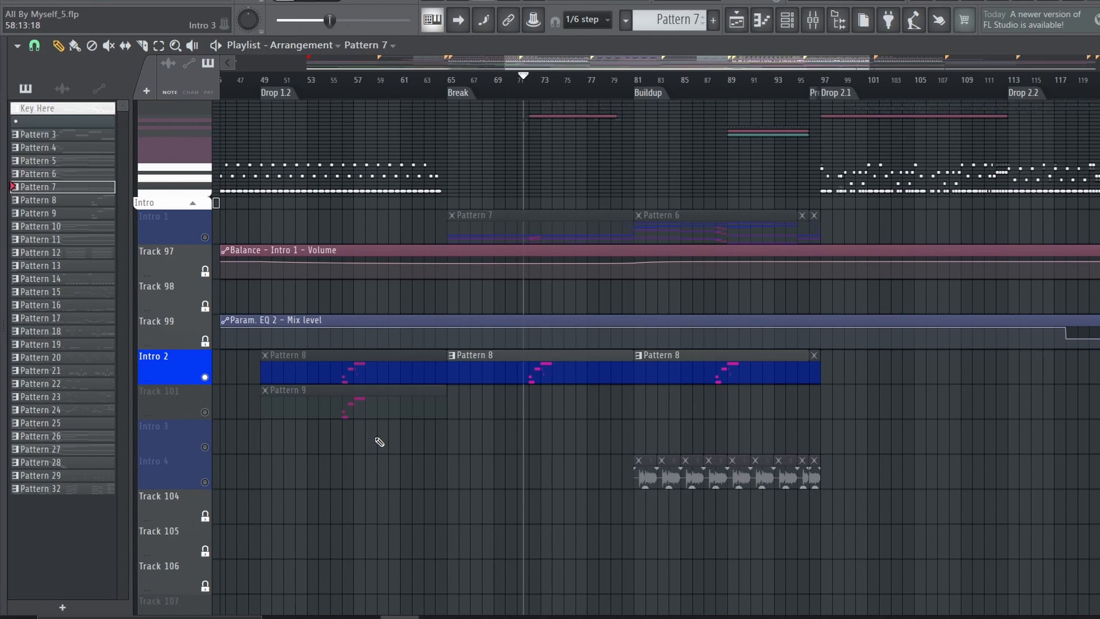
{"action": "scroll", "coordinate": [380, 442], "scroll_direction": "down", "scroll_amount": 10}
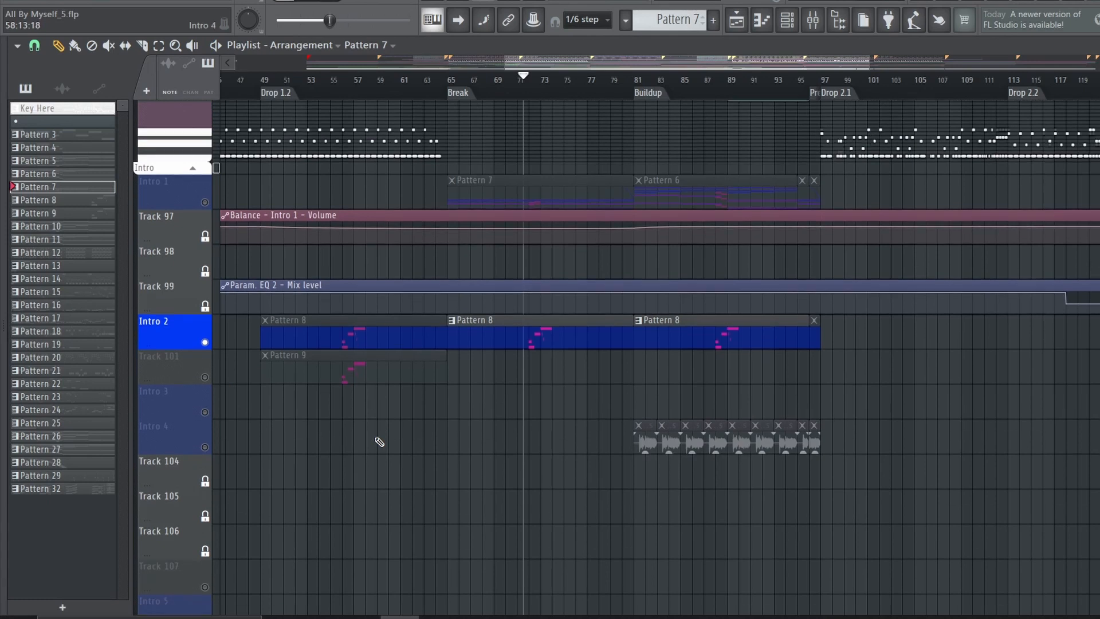
{"action": "key", "text": "space"}
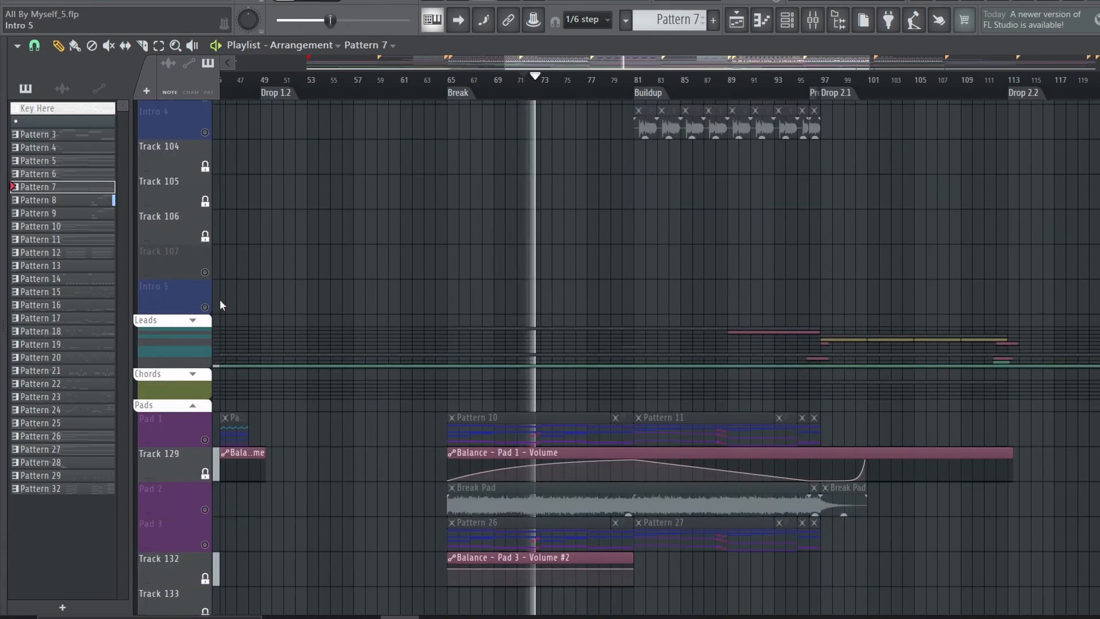
Expand the Leads group, solo Lead 1 and play it from the start of the Break
{"action": "left_click", "coordinate": [193, 320]}
{"action": "scroll", "coordinate": [290, 351], "scroll_direction": "down", "scroll_amount": 6}
{"action": "key", "text": "space"}
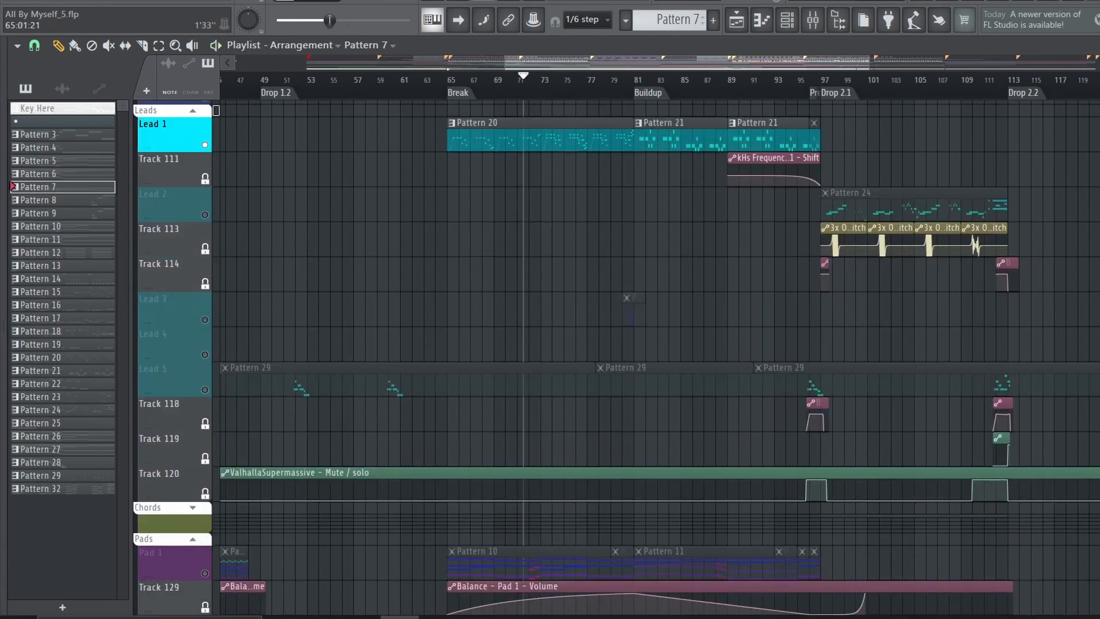
{"action": "left_click", "coordinate": [450, 87]}
{"action": "key", "text": "space"}
Open the FLEX #2 patch used by Pattern 20, widen its window and spread out the OTT, Patcher and output modules
{"action": "left_click", "coordinate": [475, 138]}
{"action": "left_click", "coordinate": [789, 20]}
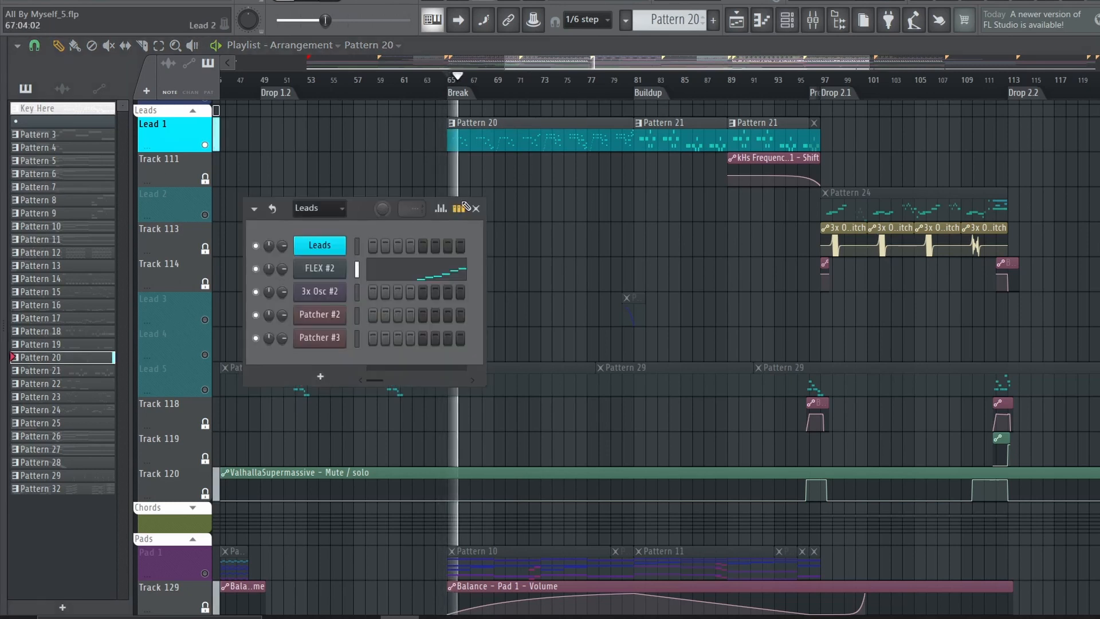
{"action": "left_click", "coordinate": [332, 267]}
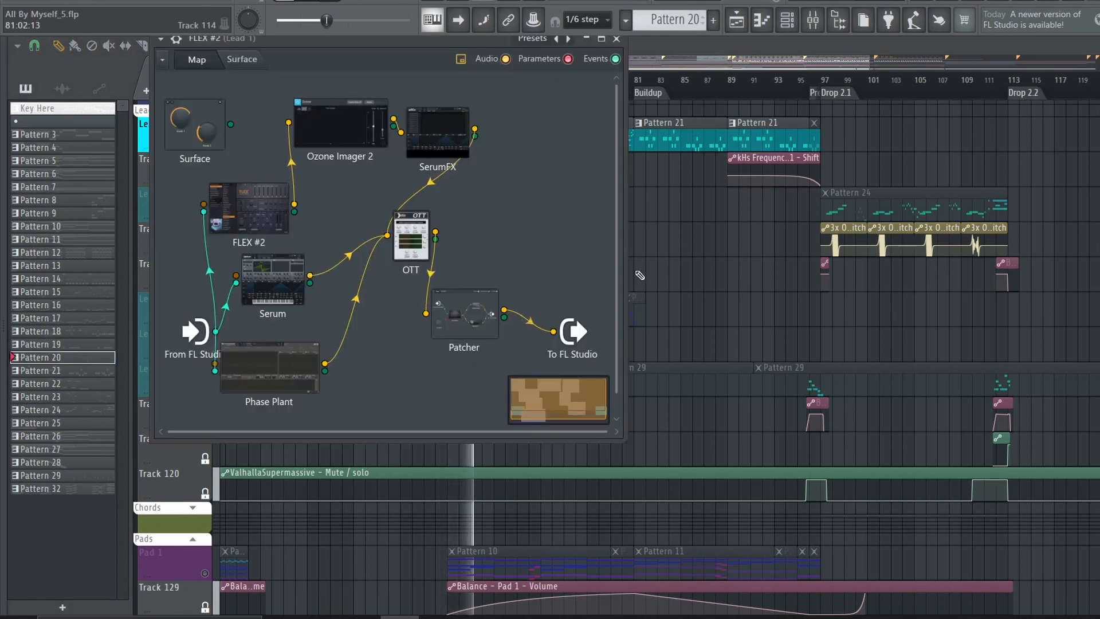
{"action": "left_click_drag", "start_coordinate": [629, 276], "coordinate": [805, 277]}
{"action": "left_click_drag", "start_coordinate": [572, 331], "coordinate": [704, 321]}
{"action": "left_click_drag", "start_coordinate": [411, 235], "coordinate": [411, 269]}
{"action": "left_click_drag", "start_coordinate": [465, 313], "coordinate": [550, 304]}
Examine the Tubular Bells preset in the patch's FLEX #2 instrument
{"action": "double_click", "coordinate": [248, 207]}
{"action": "key", "text": "space"}
{"action": "scroll", "coordinate": [401, 478], "scroll_direction": "down", "scroll_amount": 2}
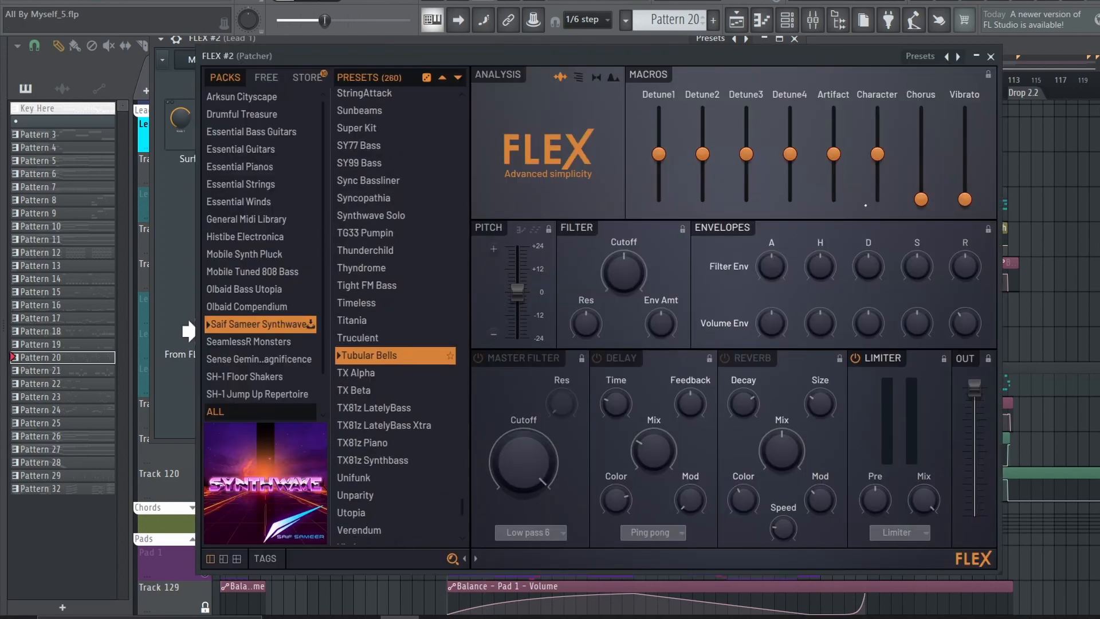
{"action": "left_click", "coordinate": [992, 54]}
Adjust the SerumFX link into OTT and examine the Serum's oscillator A wavetable and wavetable position
{"action": "double_click", "coordinate": [268, 269]}
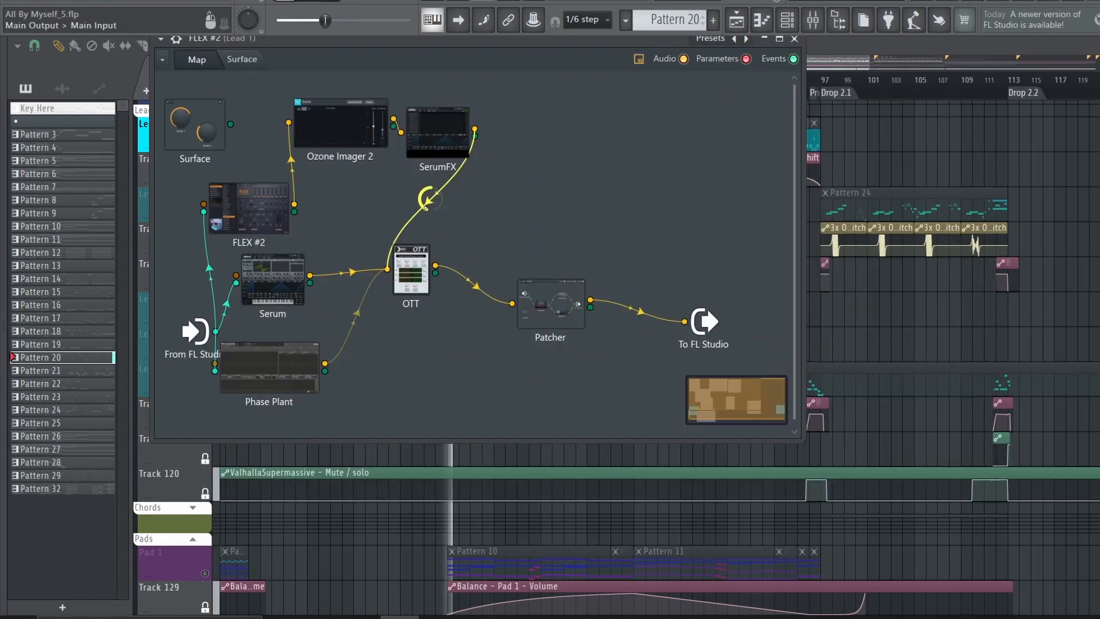
{"action": "left_click_drag", "start_coordinate": [426, 198], "coordinate": [426, 246]}
{"action": "double_click", "coordinate": [262, 295]}
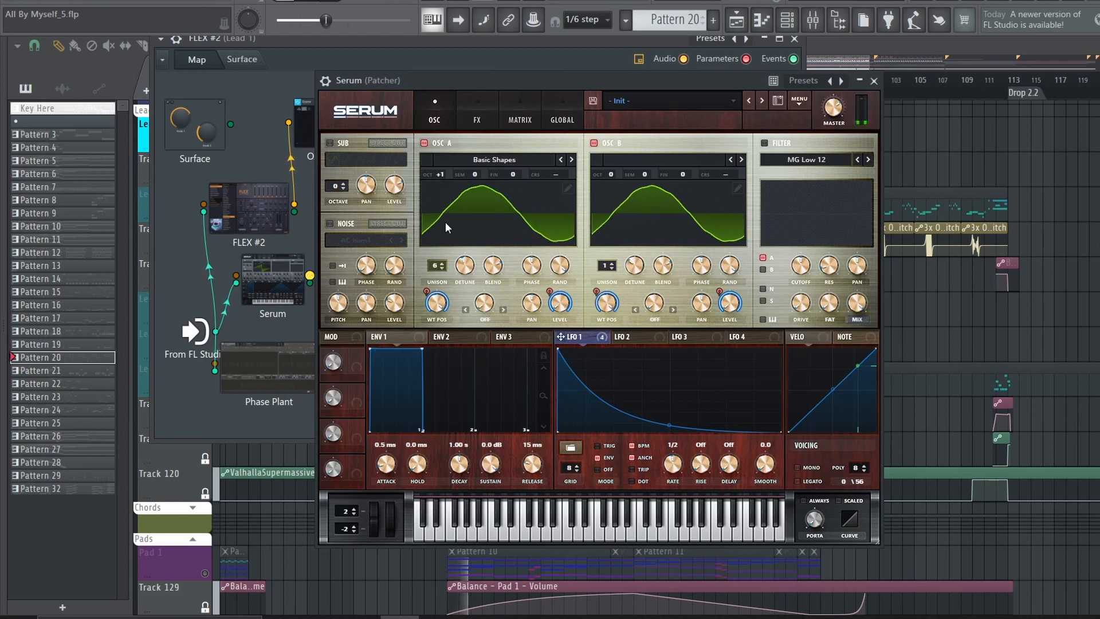
{"action": "left_click", "coordinate": [568, 189]}
{"action": "left_click", "coordinate": [345, 453]}
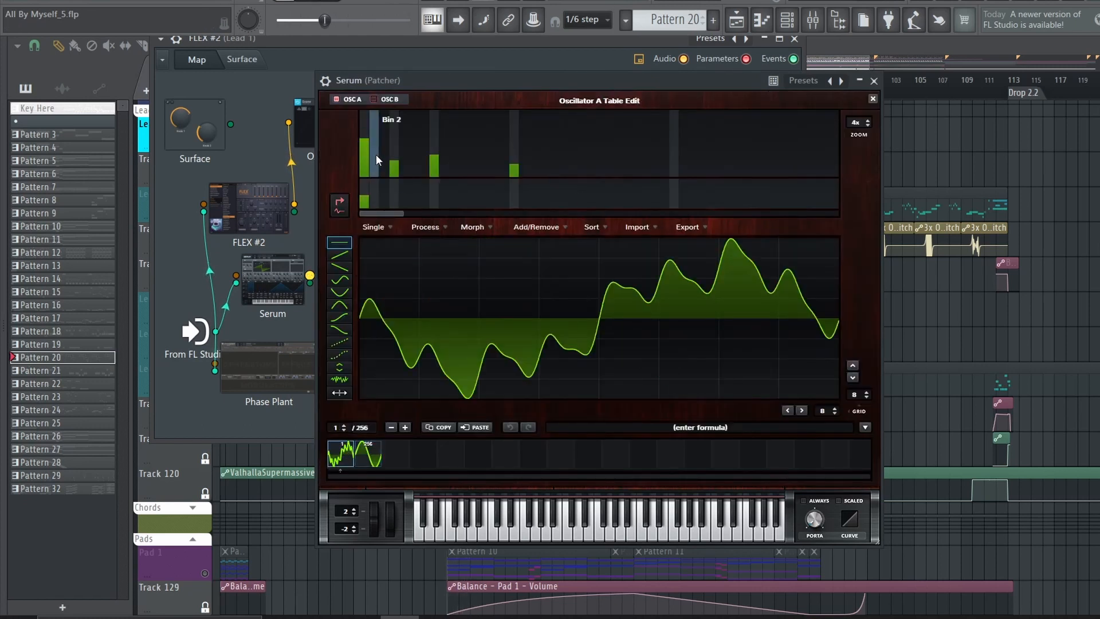
{"action": "left_click", "coordinate": [871, 100]}
{"action": "left_click_drag", "start_coordinate": [437, 302], "coordinate": [432, 235]}
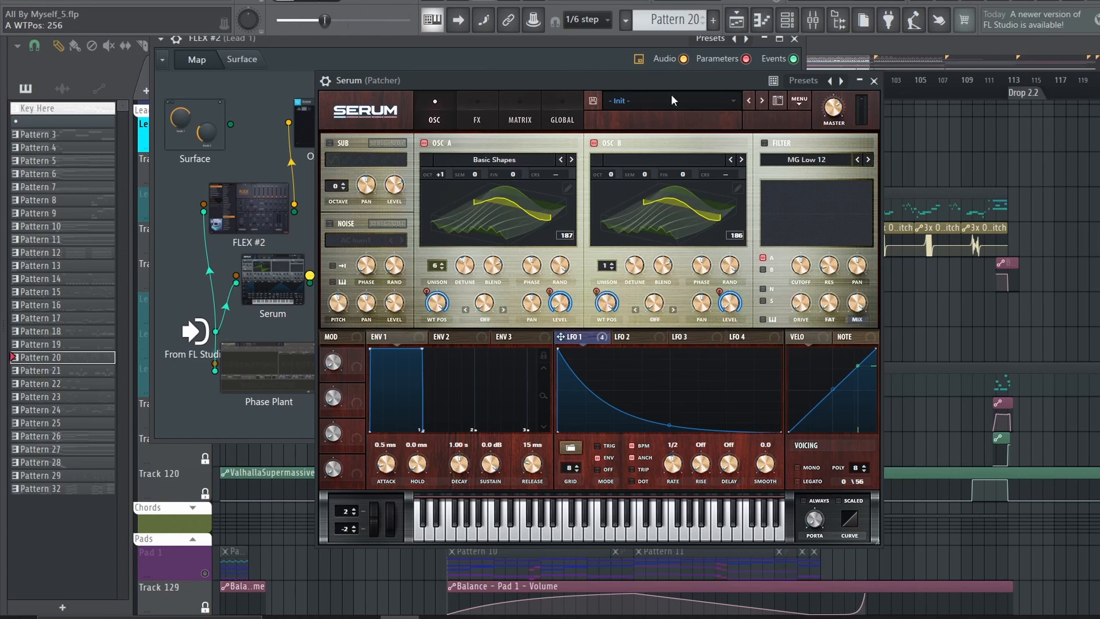
{"action": "key", "text": "Escape"}
Examine the bell and pluck sample layers in the patch's Phase Plant
{"action": "double_click", "coordinate": [308, 358]}
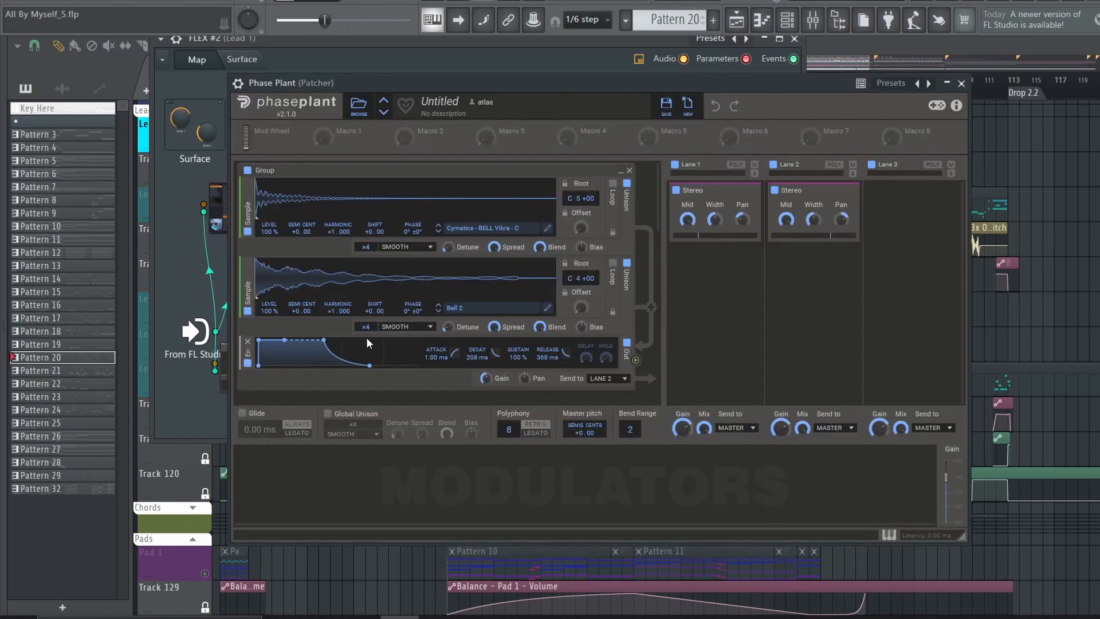
{"action": "scroll", "coordinate": [456, 317], "scroll_direction": "down", "scroll_amount": 3}
{"action": "scroll", "coordinate": [456, 317], "scroll_direction": "up", "scroll_amount": 5}
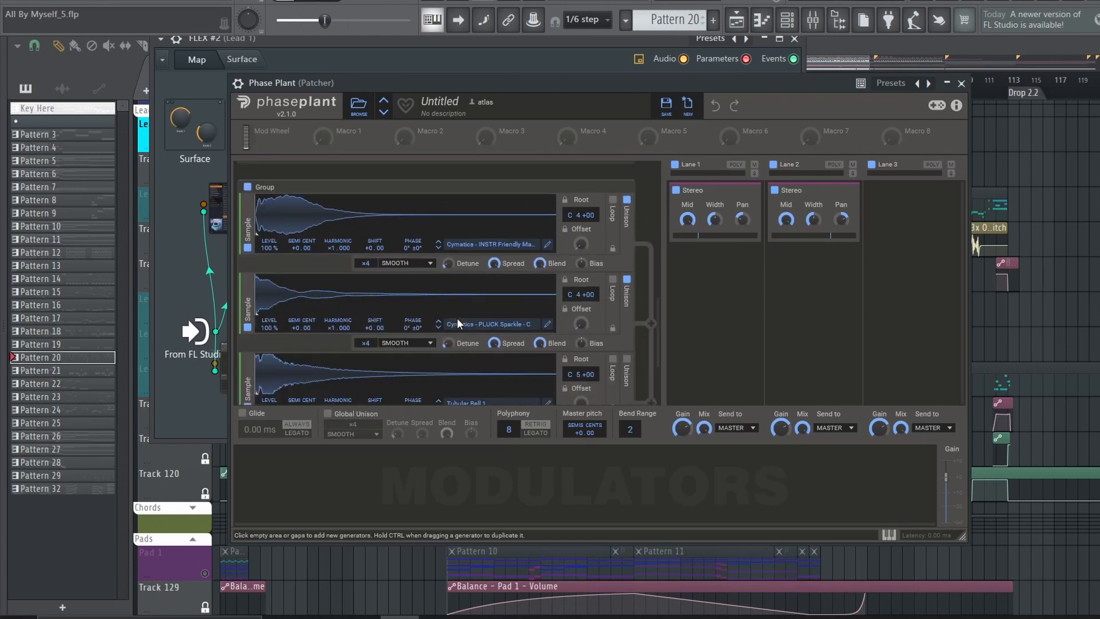
{"action": "left_click", "coordinate": [961, 84]}
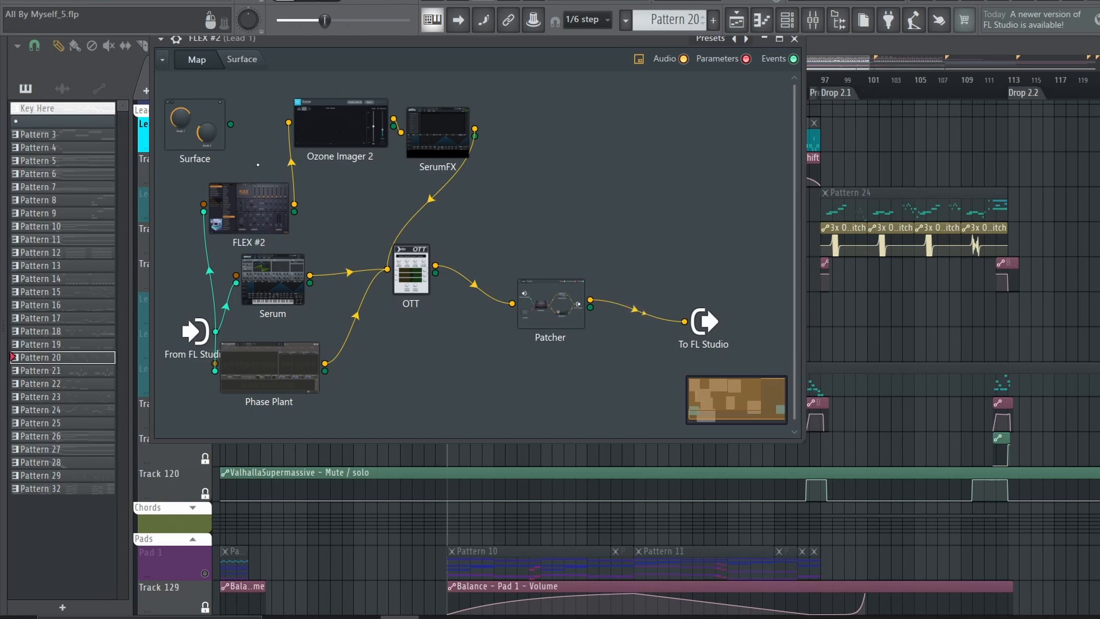
Examine the Hyper/Dimension effect in the patch's SerumFX
{"action": "right_click", "coordinate": [538, 189]}
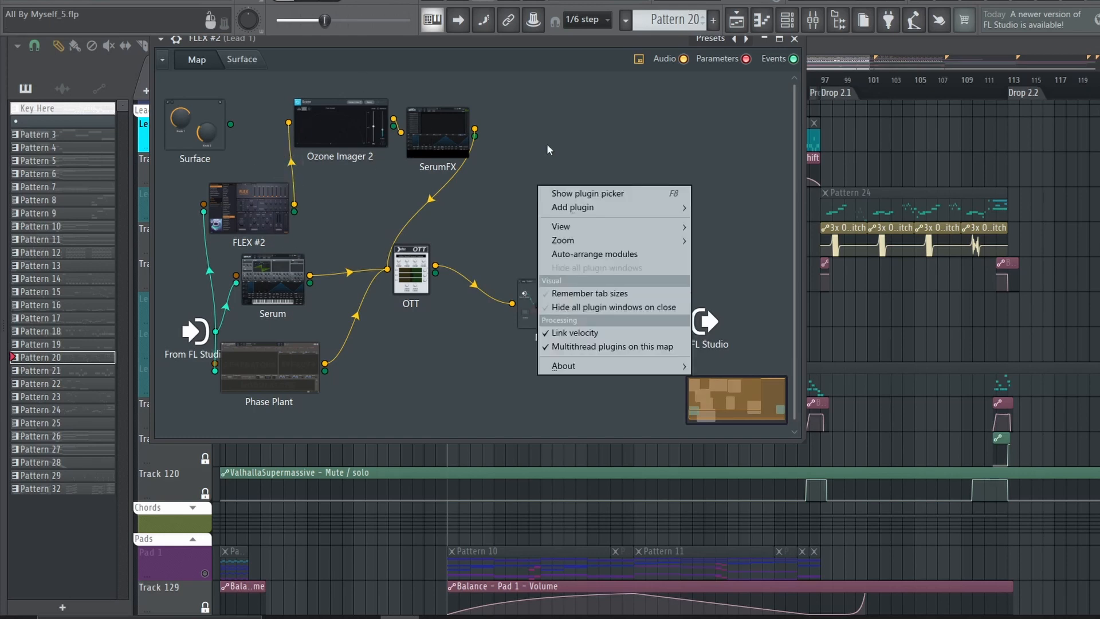
{"action": "left_click", "coordinate": [517, 93]}
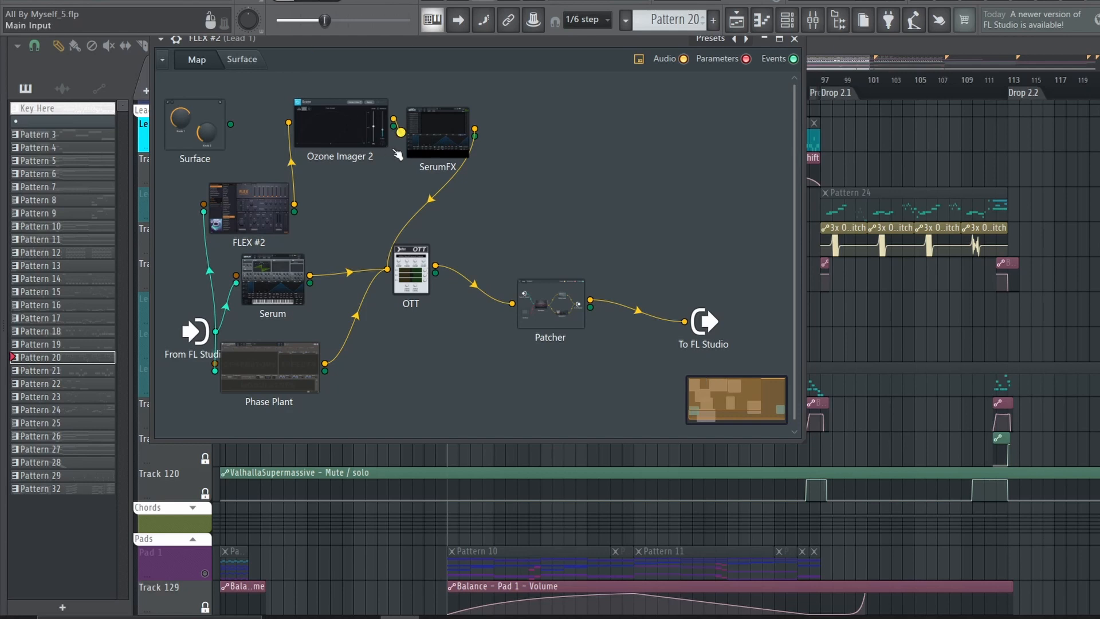
{"action": "left_click", "coordinate": [441, 140]}
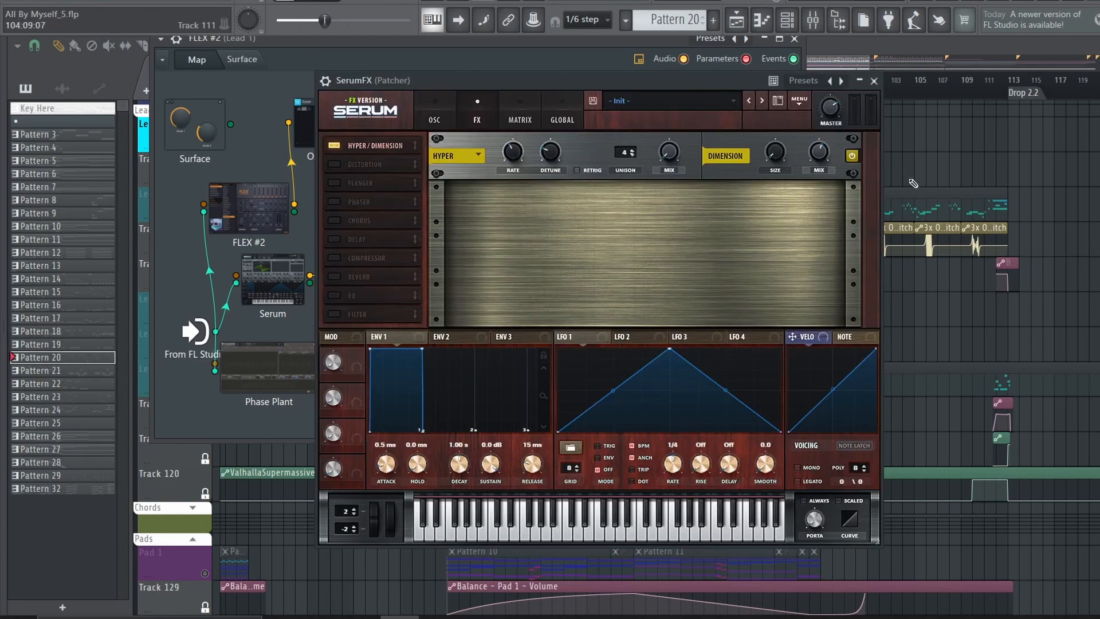
{"action": "left_click", "coordinate": [873, 81]}
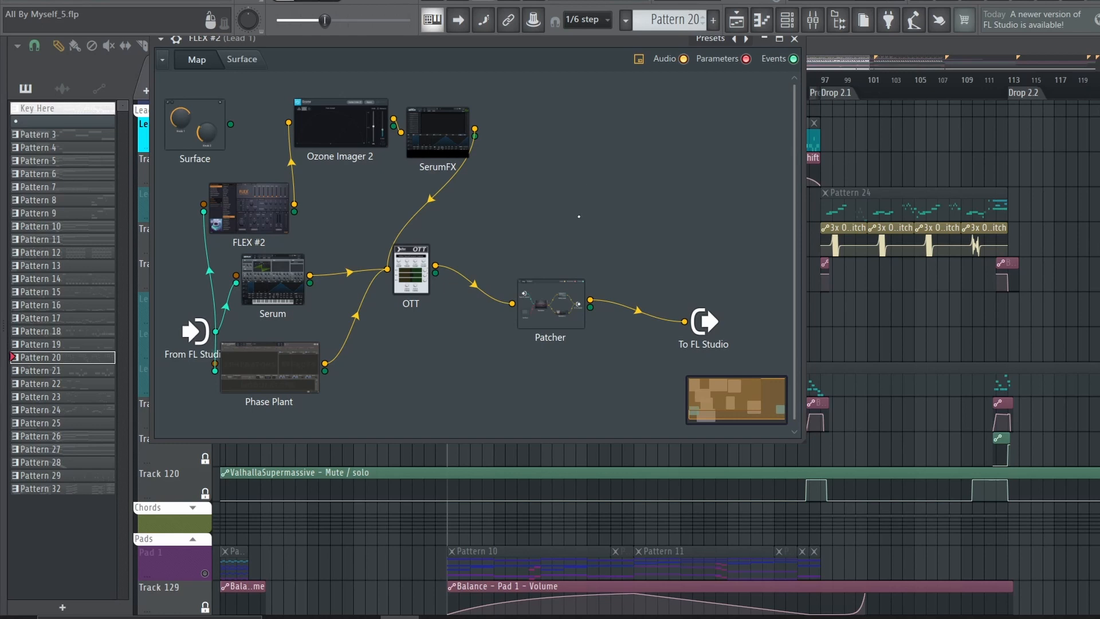
Examine the effect chain inside the nested Patcher modules, and close the patch windows
{"action": "left_click", "coordinate": [549, 301]}
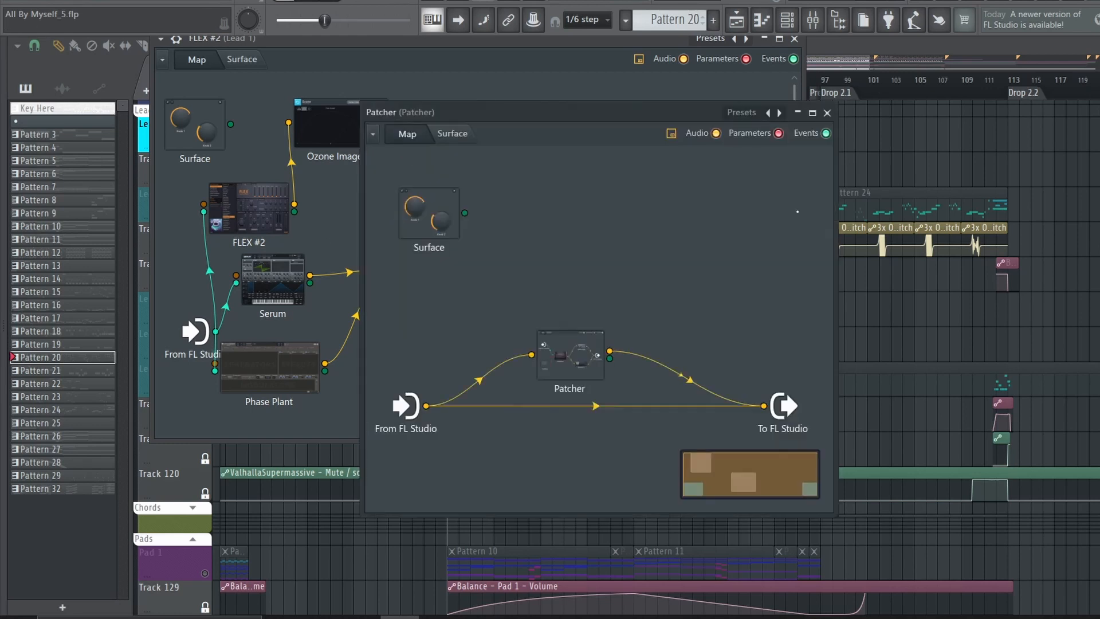
{"action": "left_click", "coordinate": [575, 369]}
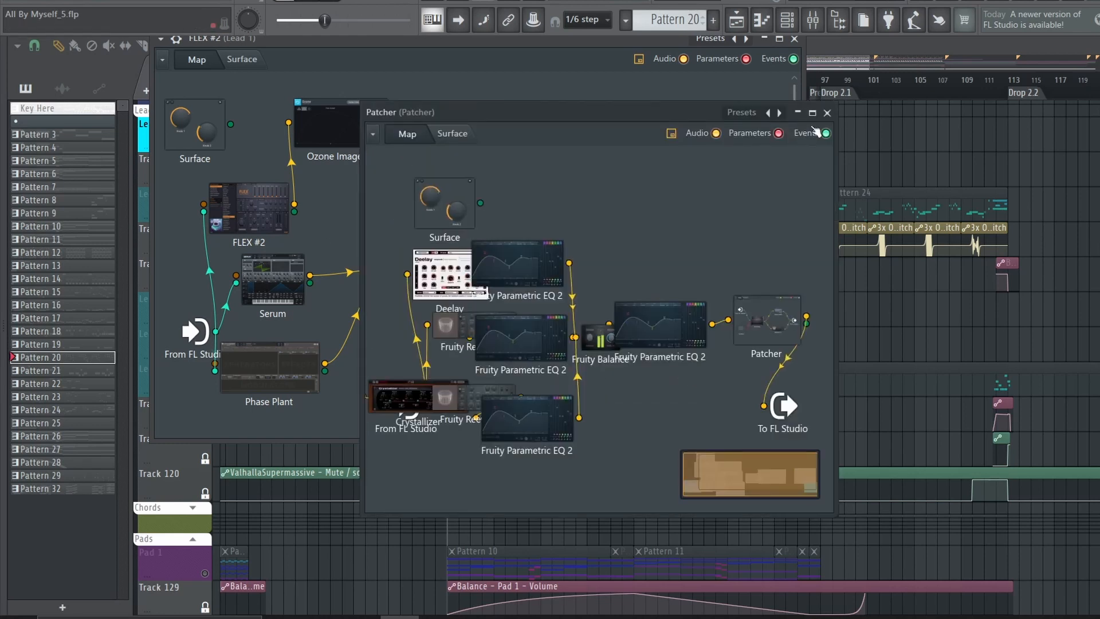
{"action": "left_click", "coordinate": [794, 38]}
{"action": "left_click", "coordinate": [827, 113]}
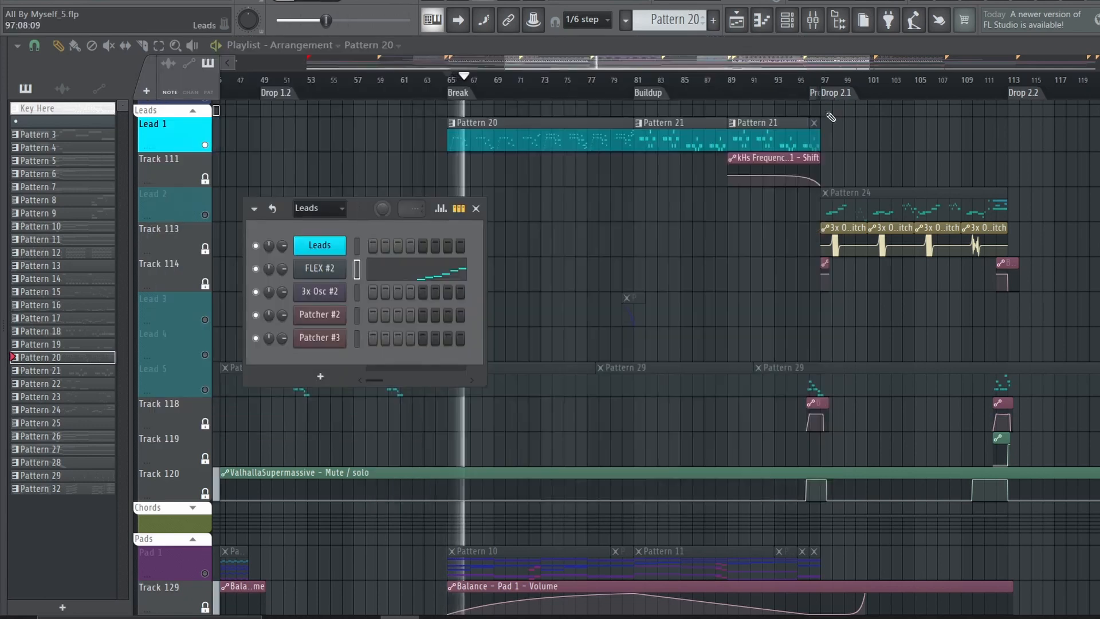
Play Lead 1's Pattern 20 while viewing its notes in the piano roll, and return to the playlist
{"action": "key", "text": "F6"}
{"action": "scroll", "coordinate": [574, 120], "scroll_direction": "up", "scroll_amount": 3}
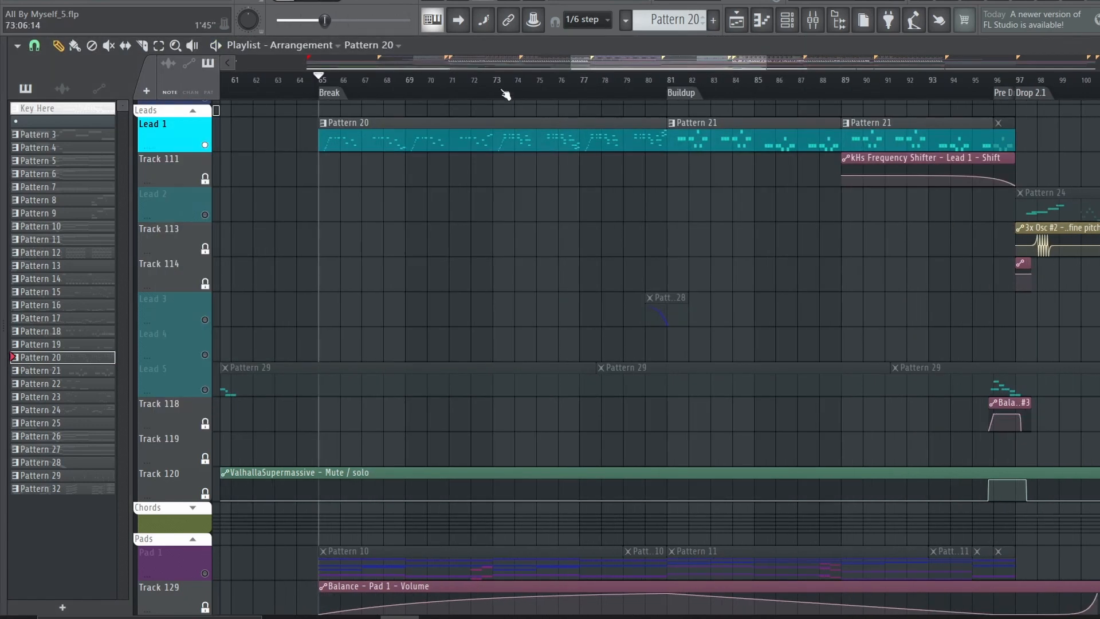
{"action": "key", "text": "F7"}
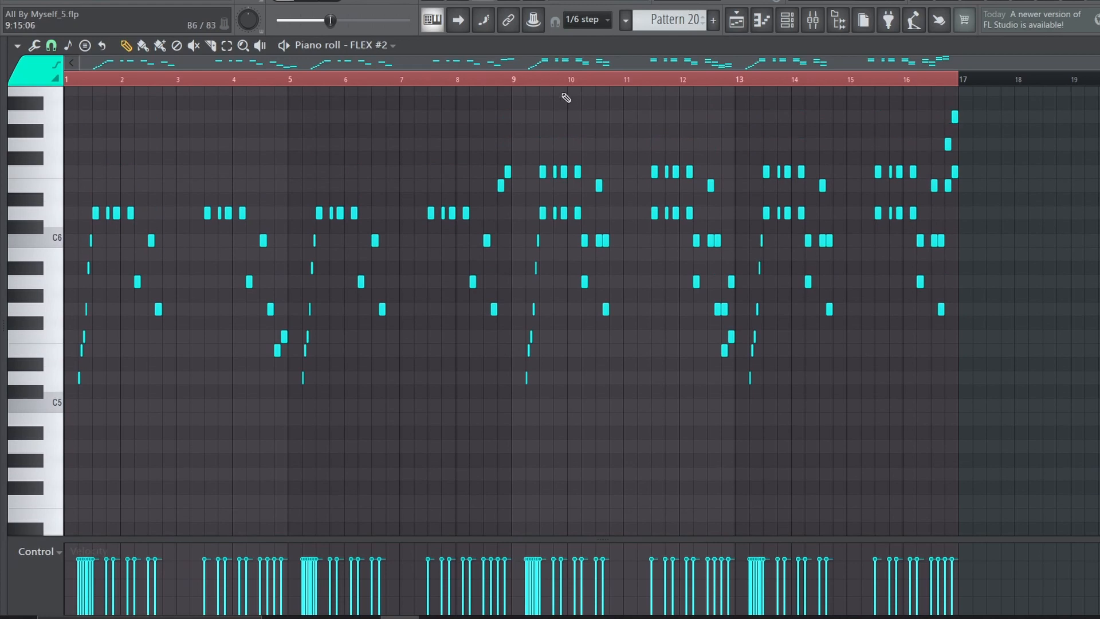
{"action": "key", "text": "space"}
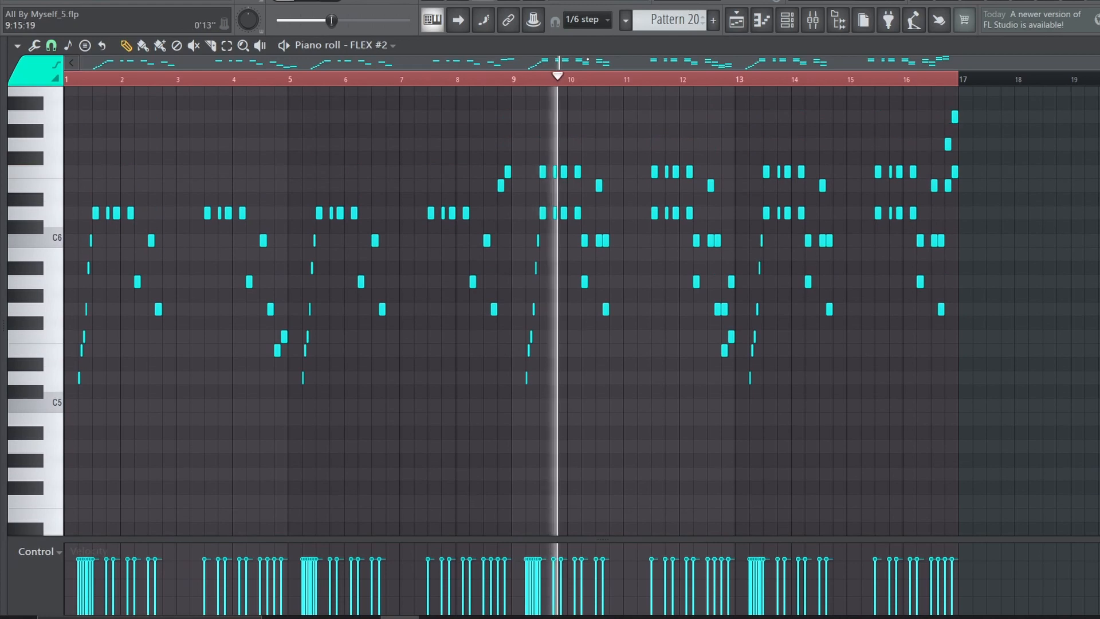
{"action": "left_click", "coordinate": [737, 25]}
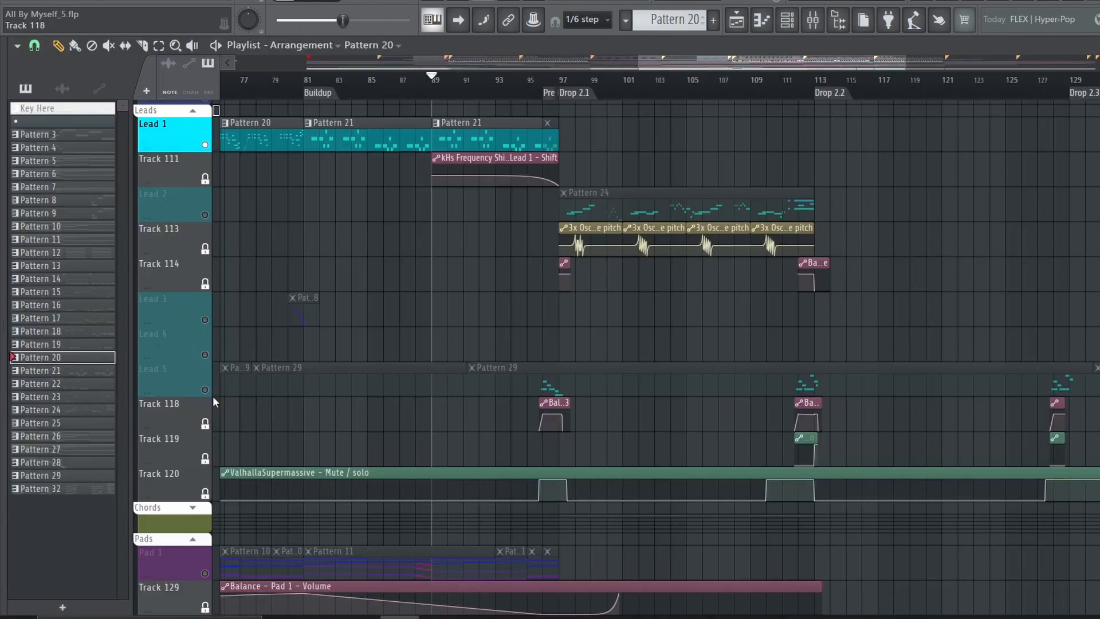
Solo Lead 5 to hear its Pre Drop notes, and play Lead 3's Pattern 28 on its own going into the Buildup
{"action": "right_click", "coordinate": [206, 390]}
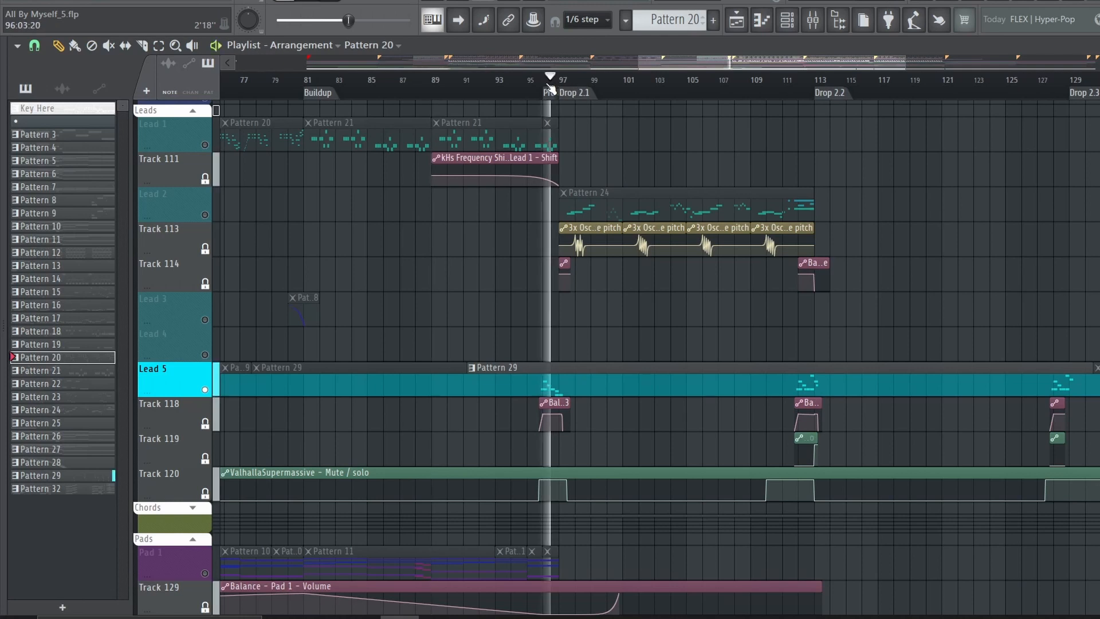
{"action": "left_click", "coordinate": [291, 88]}
{"action": "scroll", "coordinate": [290, 89], "scroll_direction": "up", "scroll_amount": 5}
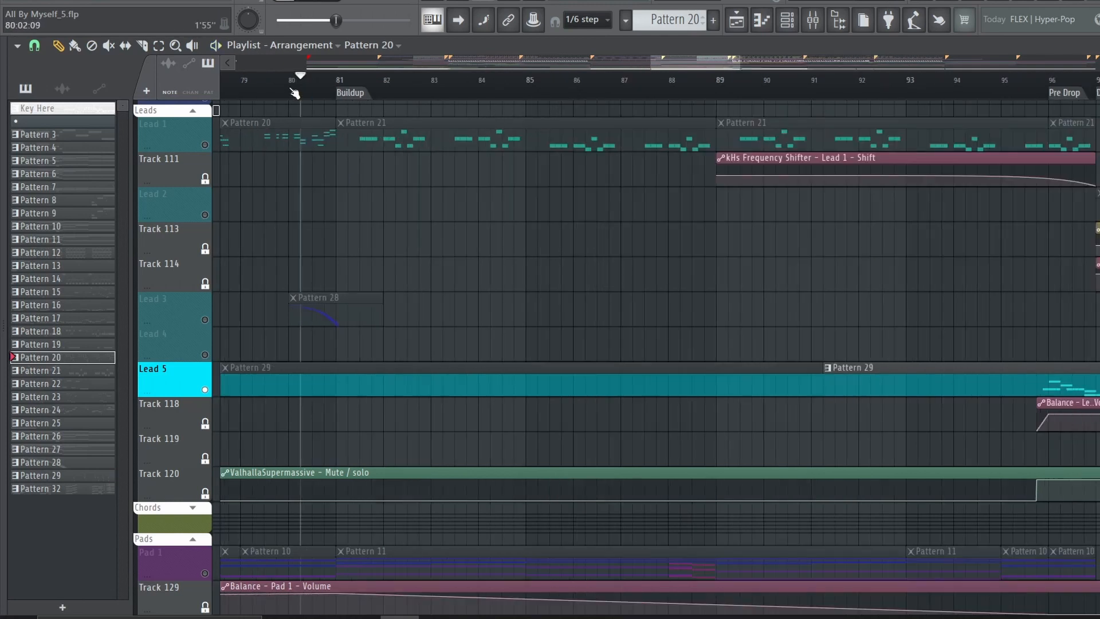
{"action": "right_click", "coordinate": [205, 319]}
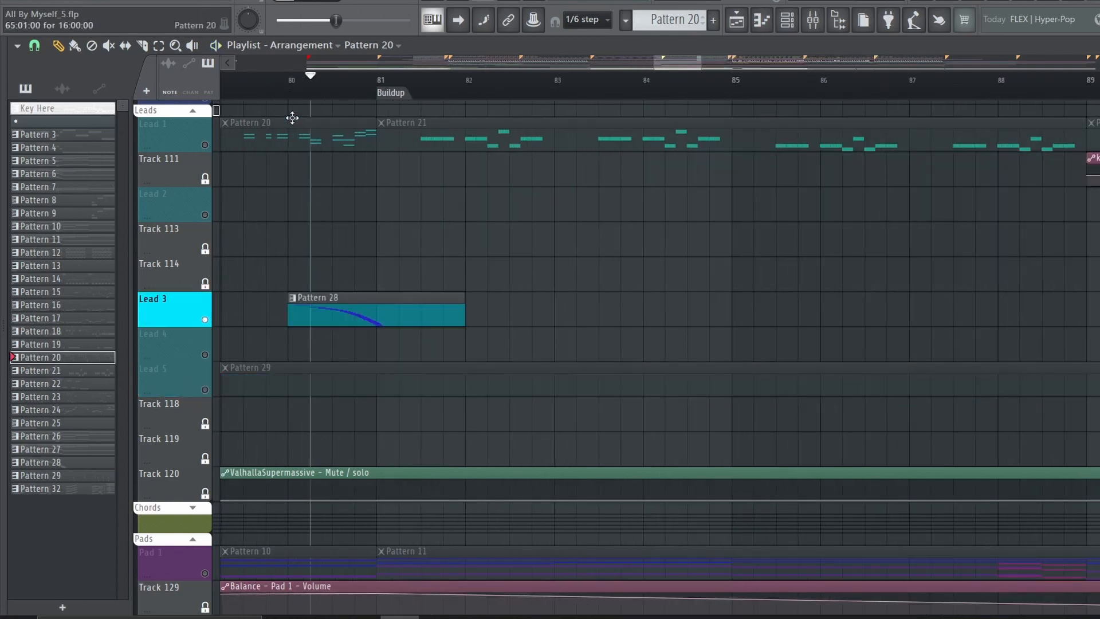
{"action": "left_click", "coordinate": [315, 314]}
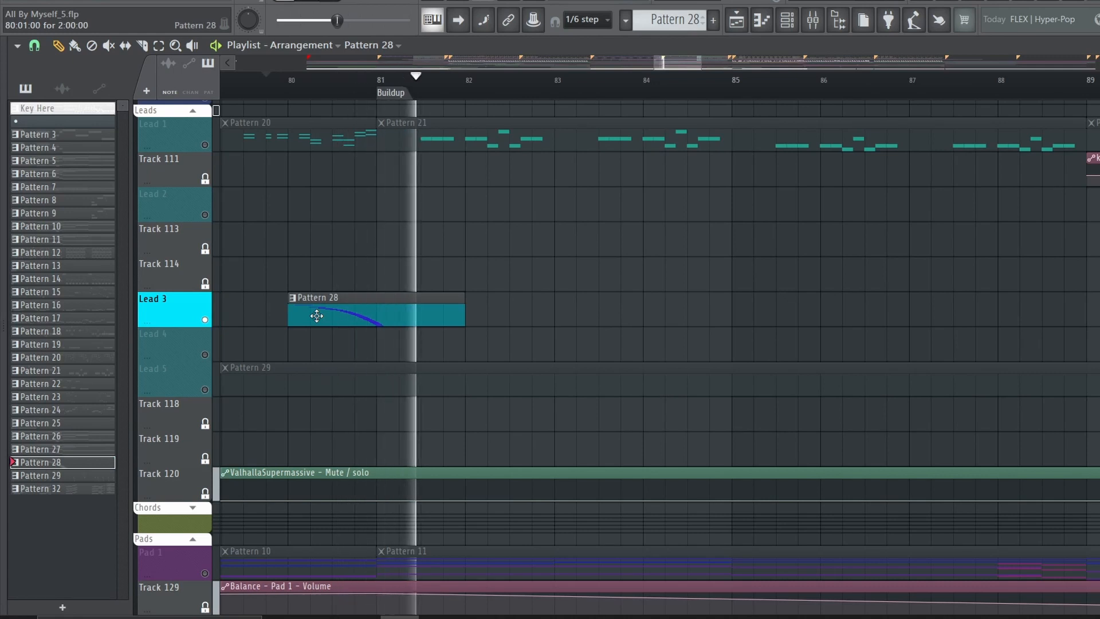
{"action": "key", "text": "space"}
Solo the Intro 1 track and play its layer in the Break
{"action": "scroll", "coordinate": [251, 235], "scroll_direction": "up", "scroll_amount": 5}
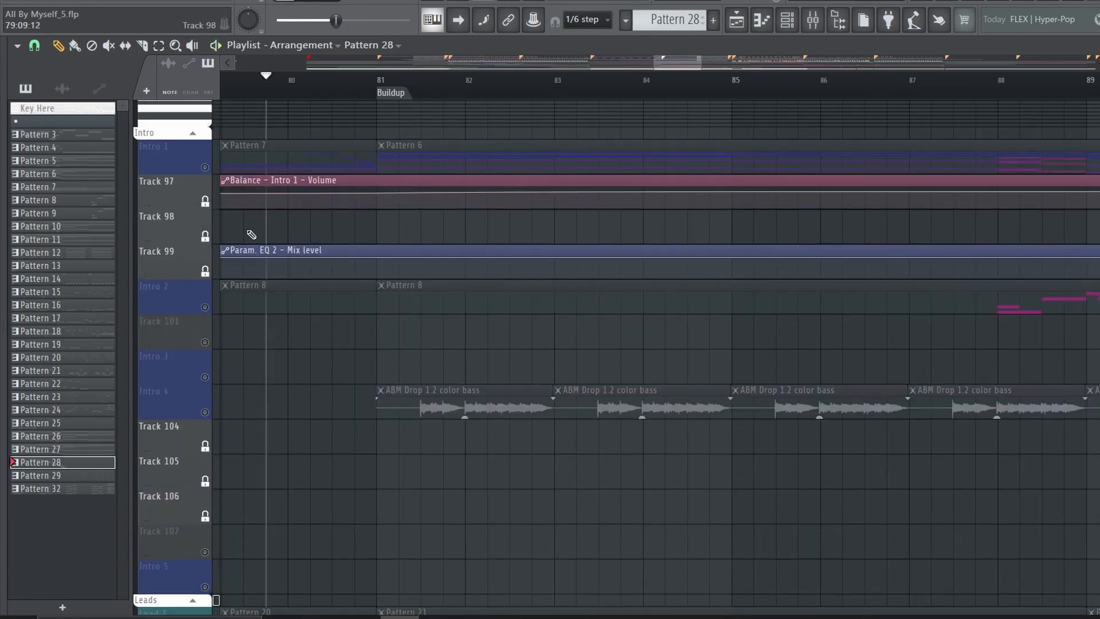
{"action": "right_click", "coordinate": [206, 171]}
{"action": "key", "text": "space"}
Examine the kick 3 and Snare 3 sample layers of the Break, including the claps and the snare volume automation
{"action": "scroll", "coordinate": [290, 397], "scroll_direction": "down", "scroll_amount": 5}
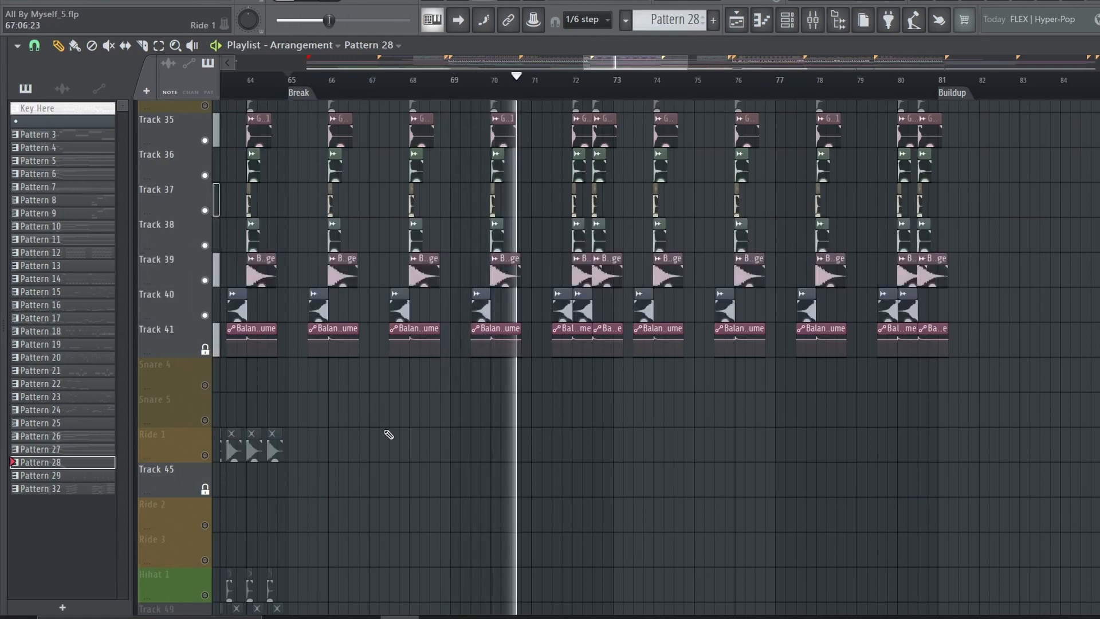
{"action": "scroll", "coordinate": [388, 435], "scroll_direction": "up", "scroll_amount": 3}
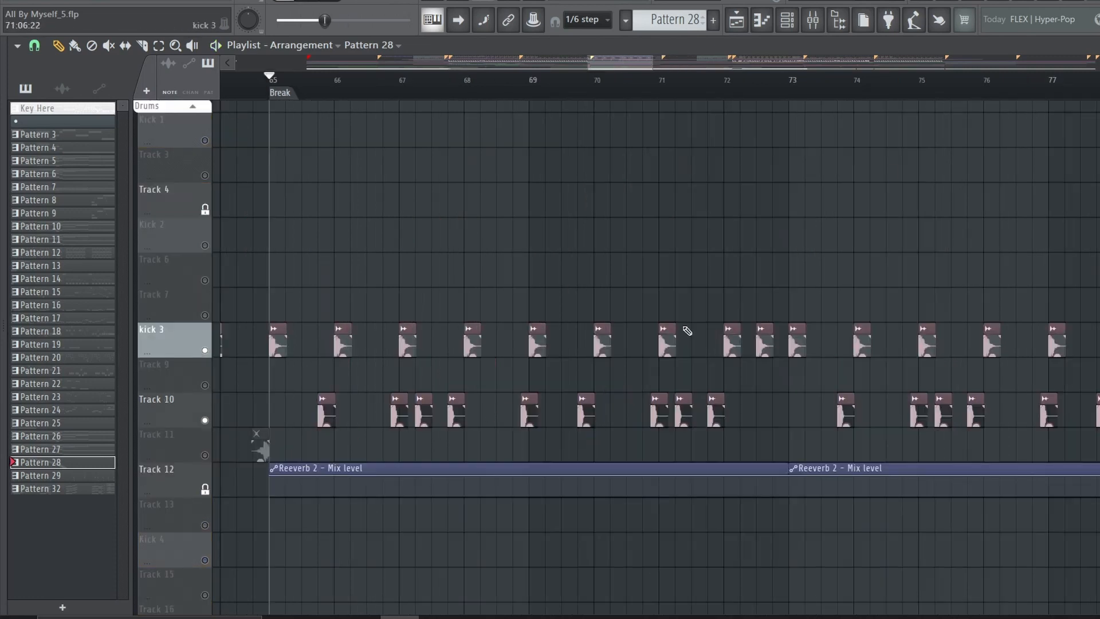
{"action": "scroll", "coordinate": [656, 357], "scroll_direction": "down", "scroll_amount": 20}
{"action": "scroll", "coordinate": [655, 358], "scroll_direction": "up", "scroll_amount": 10}
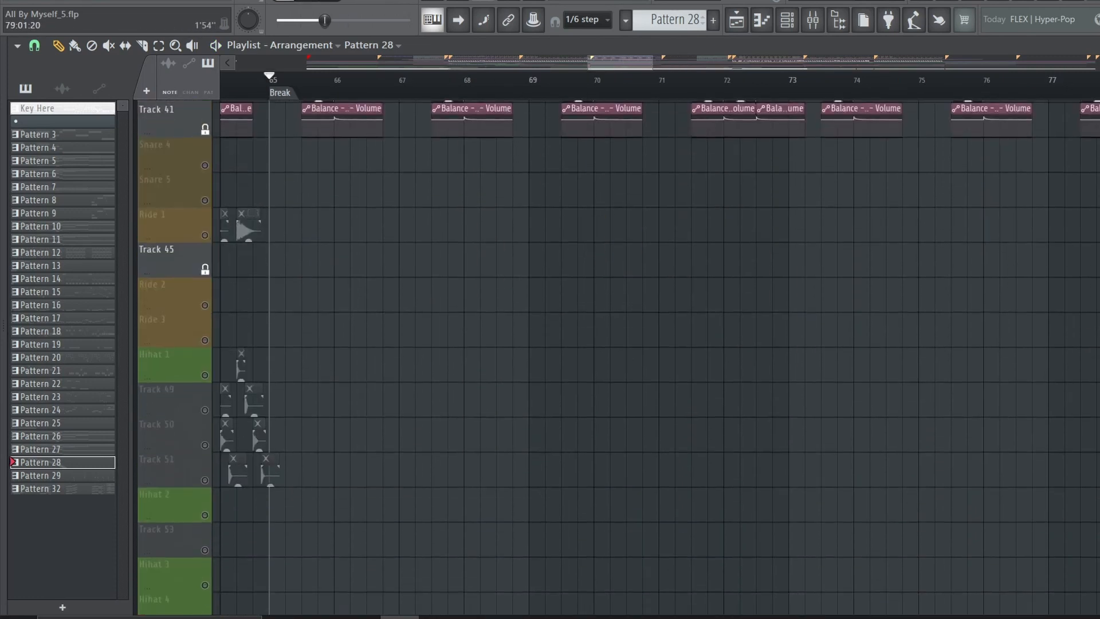
{"action": "scroll", "coordinate": [656, 357], "scroll_direction": "down", "scroll_amount": 3}
{"action": "scroll", "coordinate": [366, 108], "scroll_direction": "up", "scroll_amount": 5}
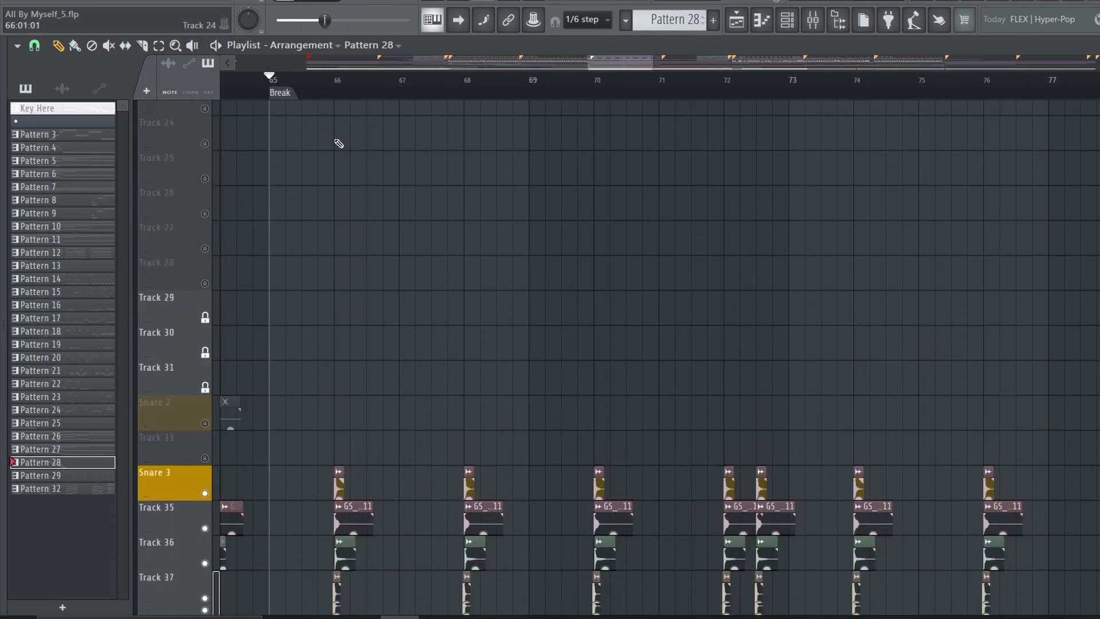
{"action": "scroll", "coordinate": [338, 143], "scroll_direction": "down", "scroll_amount": 5}
{"action": "scroll", "coordinate": [318, 88], "scroll_direction": "up", "scroll_amount": 5}
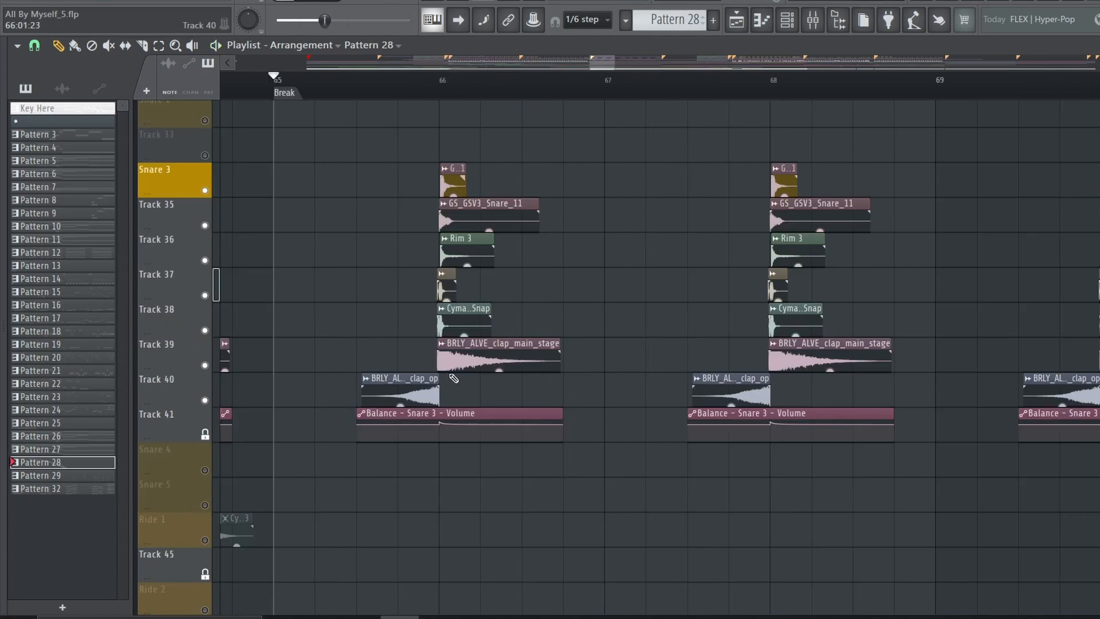
{"action": "scroll", "coordinate": [305, 225], "scroll_direction": "down", "scroll_amount": 10}
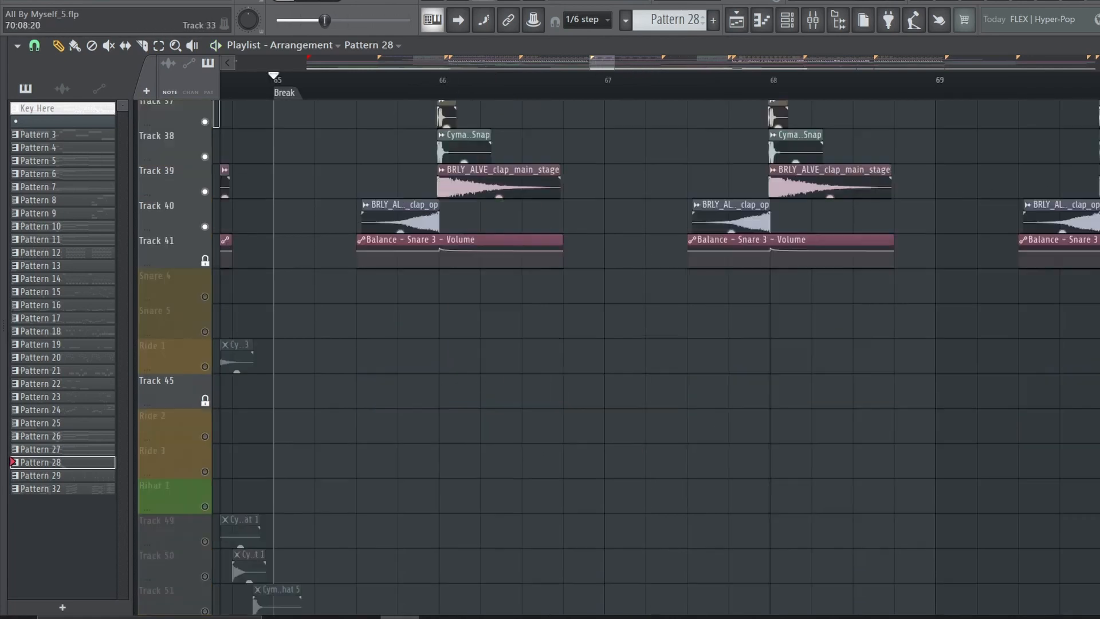
Play the Cymbal 1 crash sample on its own at the start of the Break
{"action": "scroll", "coordinate": [332, 263], "scroll_direction": "up", "scroll_amount": 1}
{"action": "key", "text": "space"}
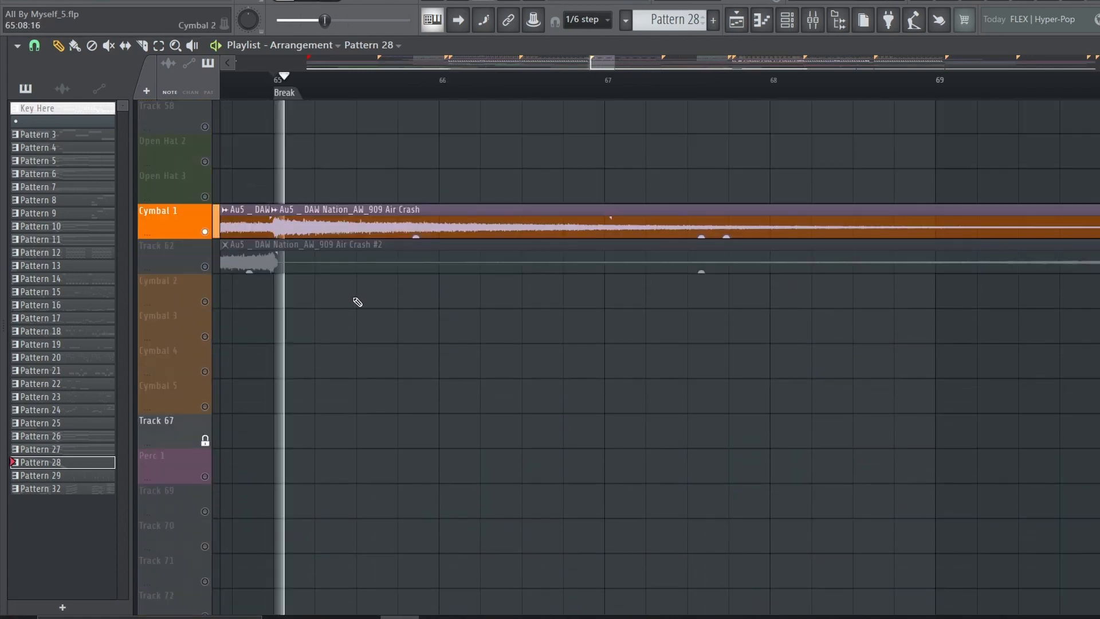
{"action": "scroll", "coordinate": [356, 301], "scroll_direction": "down", "scroll_amount": 4}
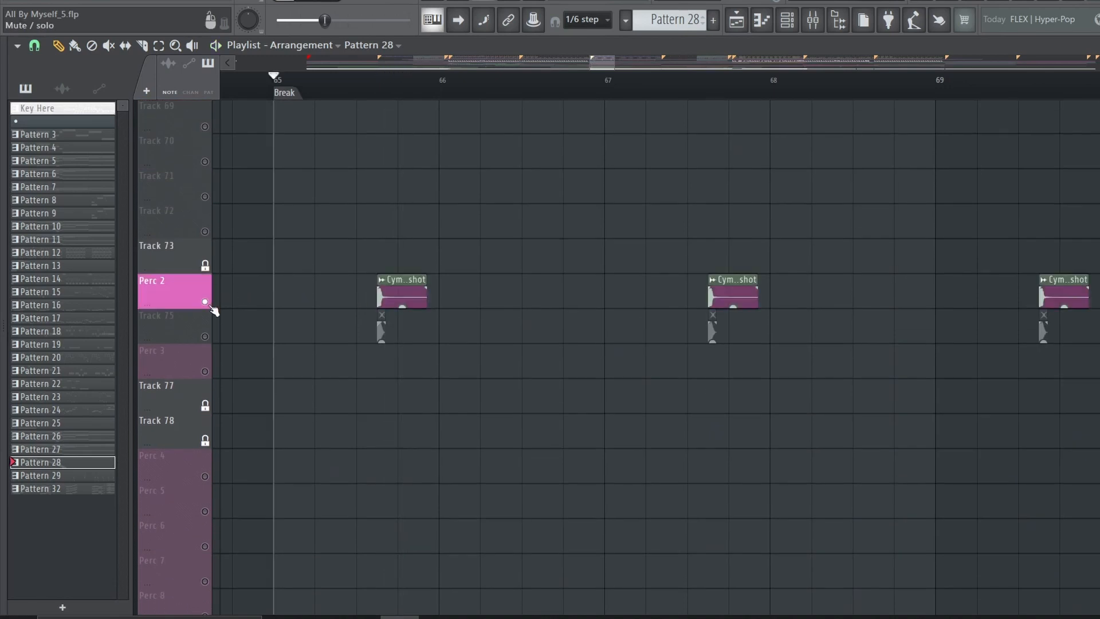
Play the Perc 2 hits together with their Track 75 layer from the start of the Break
{"action": "scroll", "coordinate": [806, 225], "scroll_direction": "down", "scroll_amount": 3}
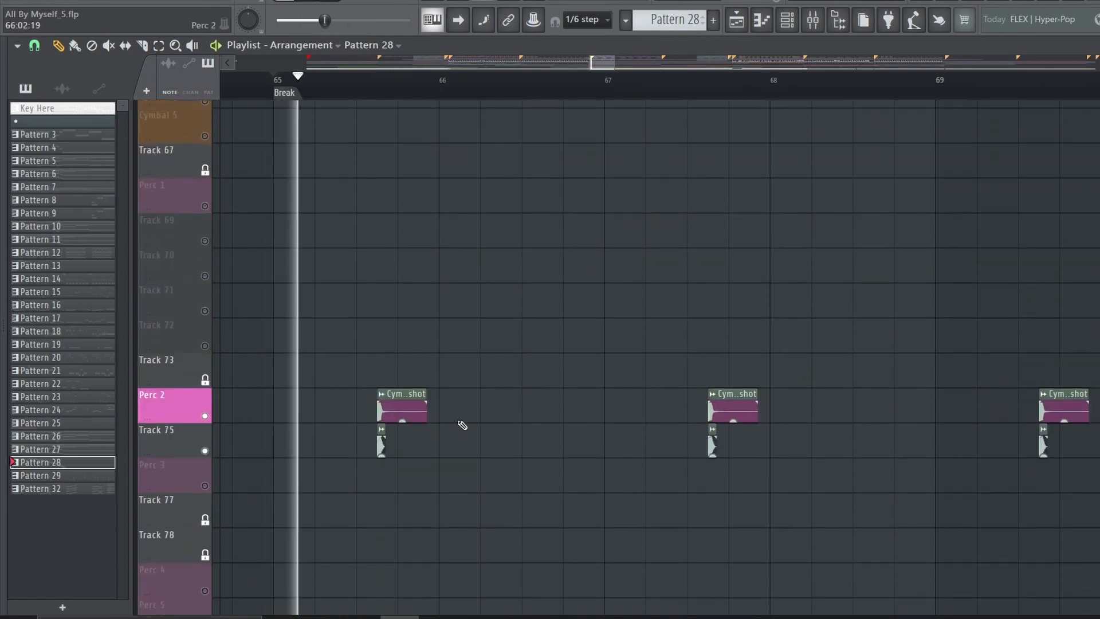
{"action": "scroll", "coordinate": [470, 404], "scroll_direction": "down", "scroll_amount": 2}
{"action": "scroll", "coordinate": [528, 92], "scroll_direction": "down", "scroll_amount": 3}
{"action": "scroll", "coordinate": [557, 169], "scroll_direction": "down", "scroll_amount": 4}
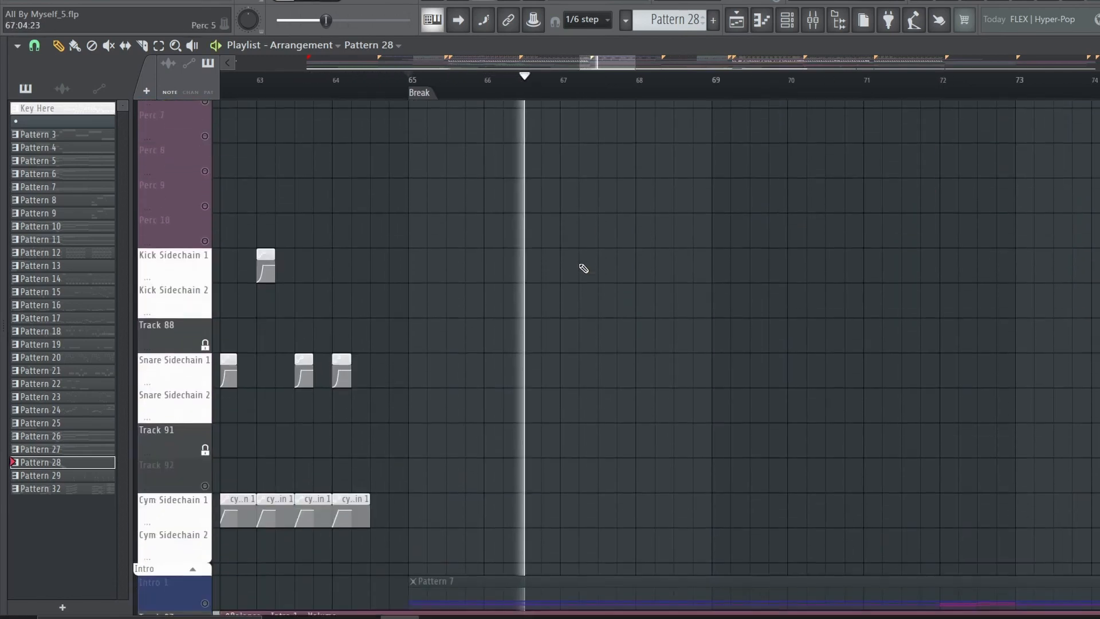
{"action": "key", "text": "space"}
Solo Perc 1 with its layers on Tracks 69 to 72, and play the shaker loop from bar 73
{"action": "scroll", "coordinate": [736, 319], "scroll_direction": "up", "scroll_amount": 6}
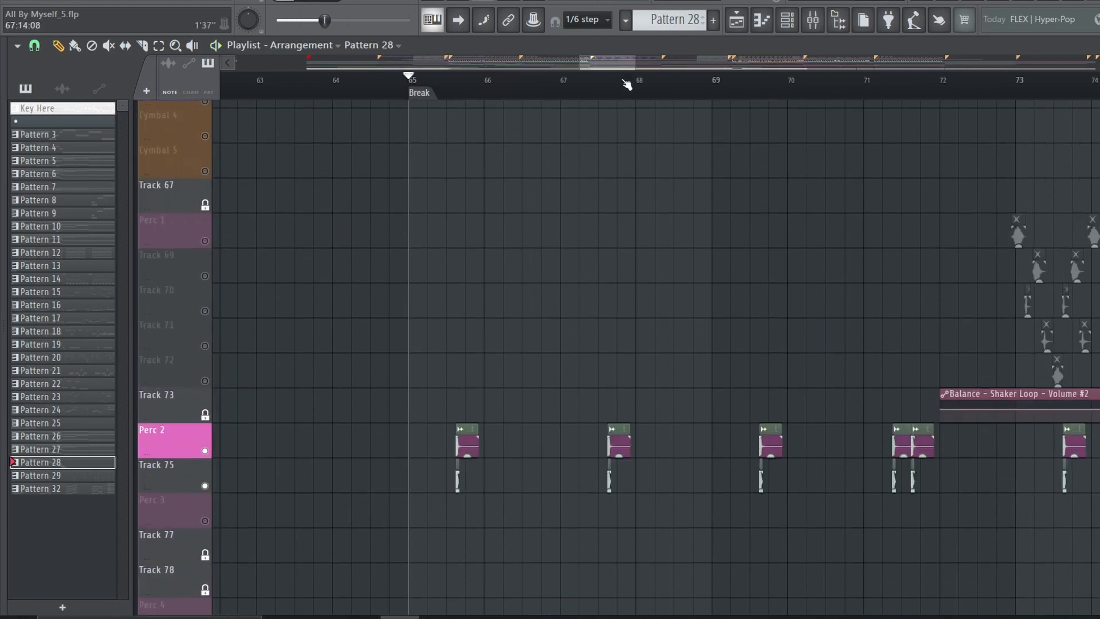
{"action": "scroll", "coordinate": [626, 84], "scroll_direction": "right", "scroll_amount": 6}
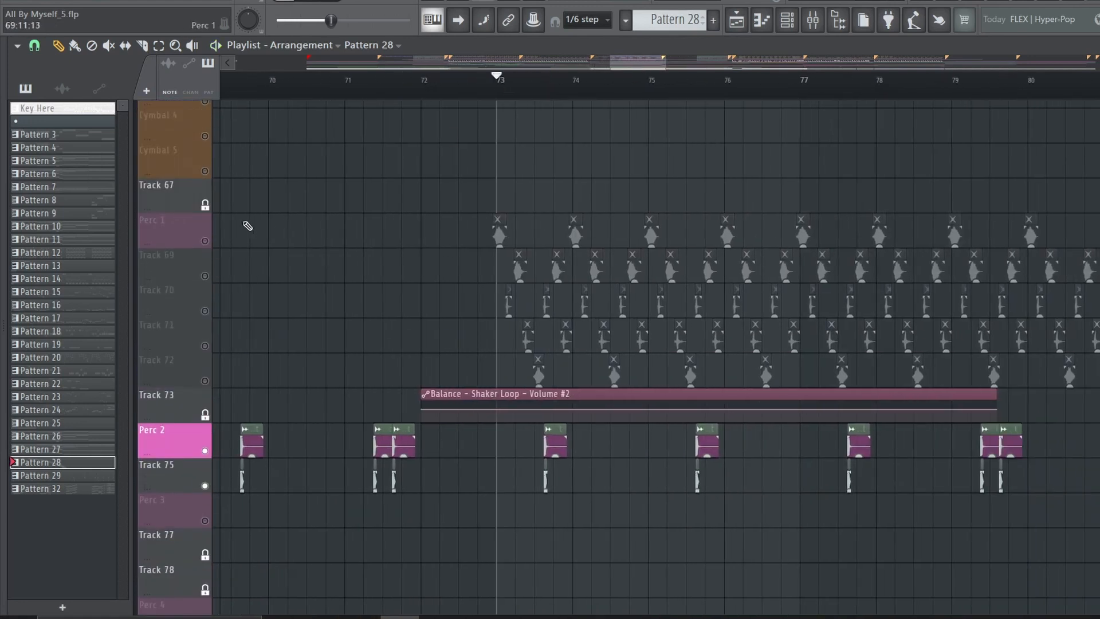
{"action": "right_click", "coordinate": [205, 241]}
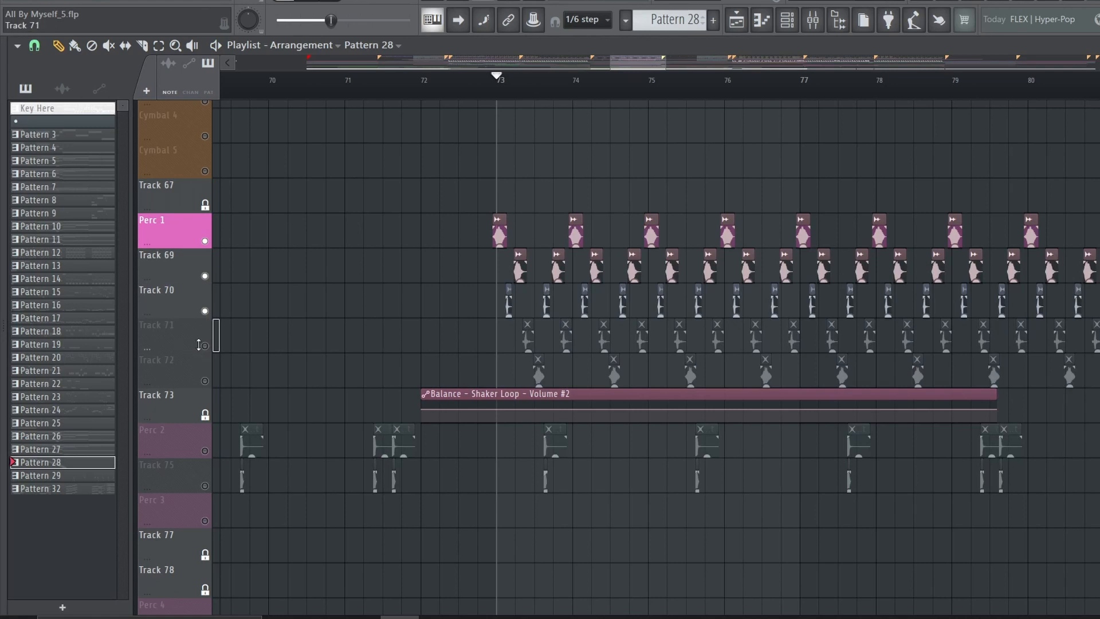
{"action": "key", "text": "space"}
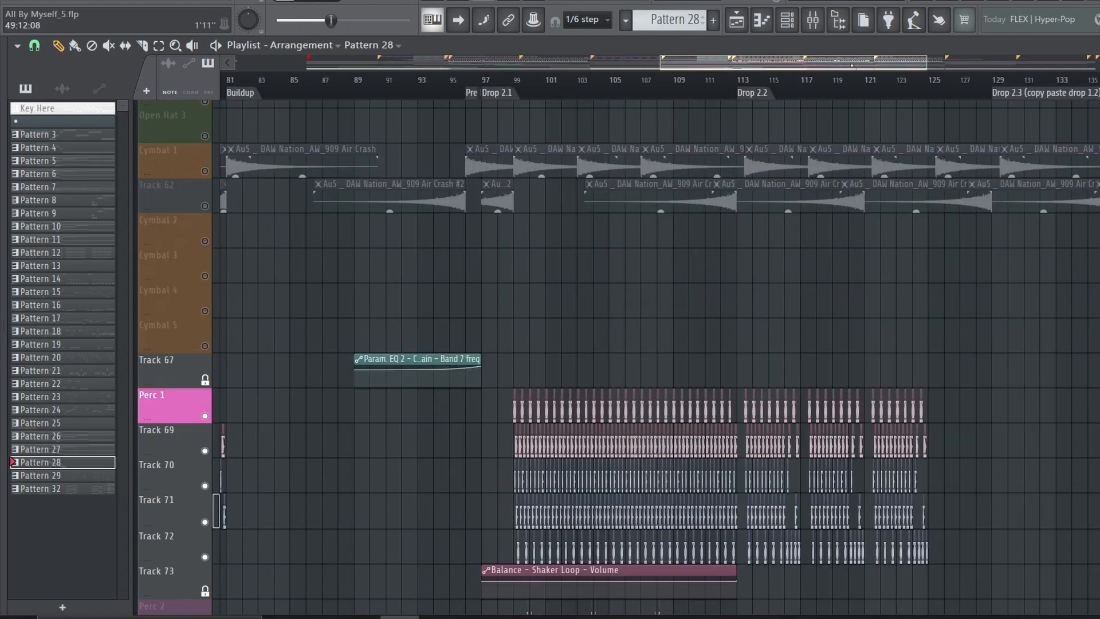
Look over the second Buildup's drum and automation tracks and the FX tracks across the whole arrangement
{"action": "scroll", "coordinate": [626, 230], "scroll_direction": "down", "scroll_amount": 5}
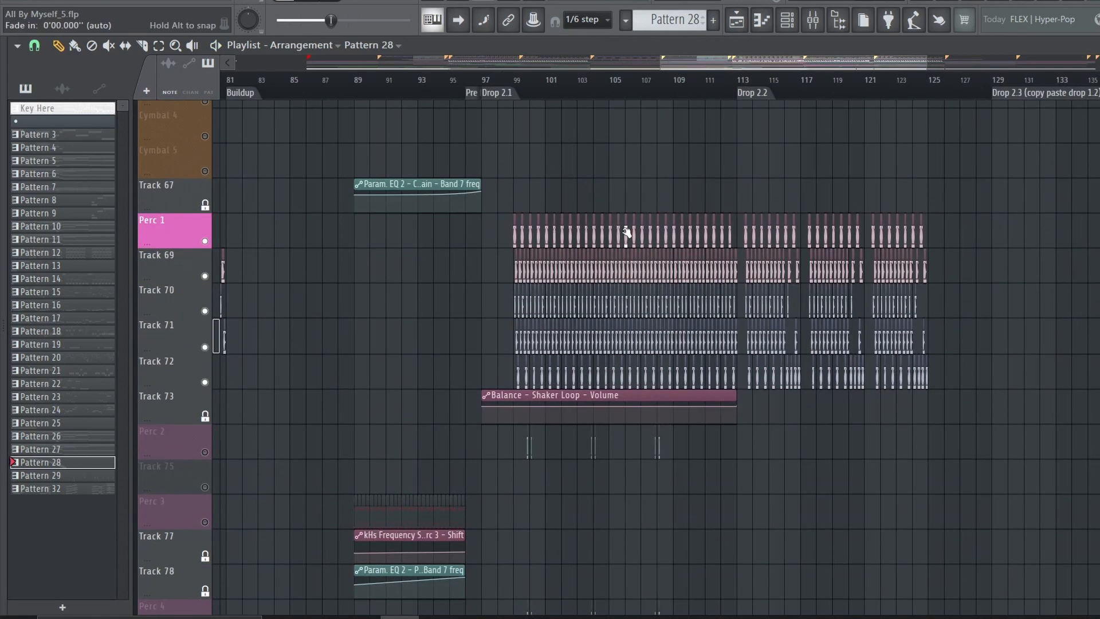
{"action": "scroll", "coordinate": [626, 231], "scroll_direction": "up", "scroll_amount": 2}
{"action": "scroll", "coordinate": [392, 209], "scroll_direction": "down", "scroll_amount": 5}
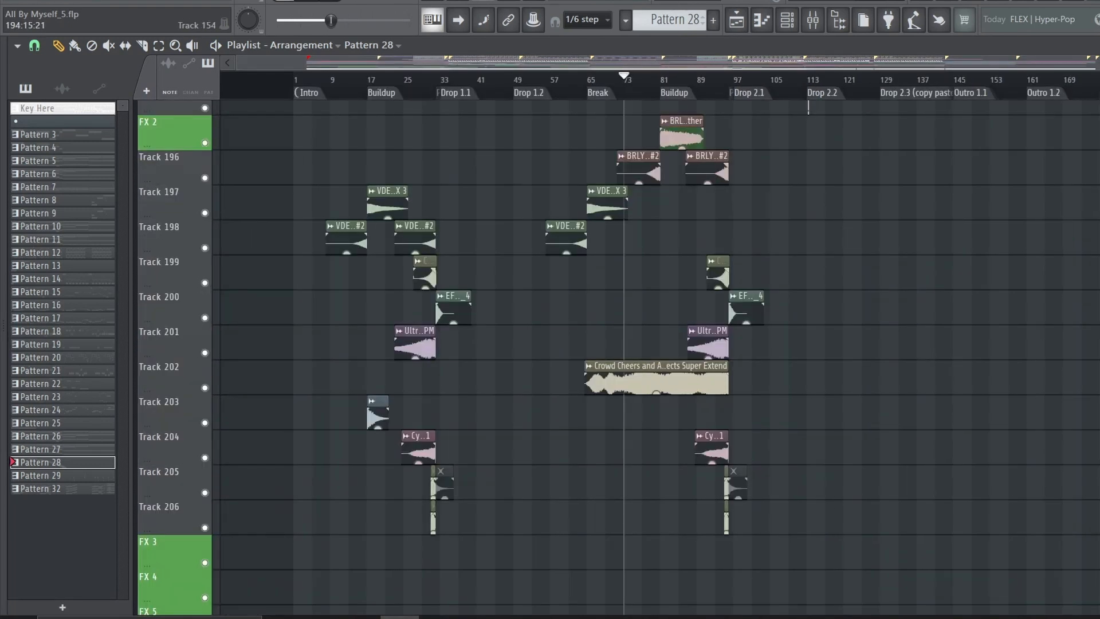
{"action": "scroll", "coordinate": [978, 205], "scroll_direction": "up", "scroll_amount": 1}
{"action": "scroll", "coordinate": [734, 444], "scroll_direction": "down", "scroll_amount": 6}
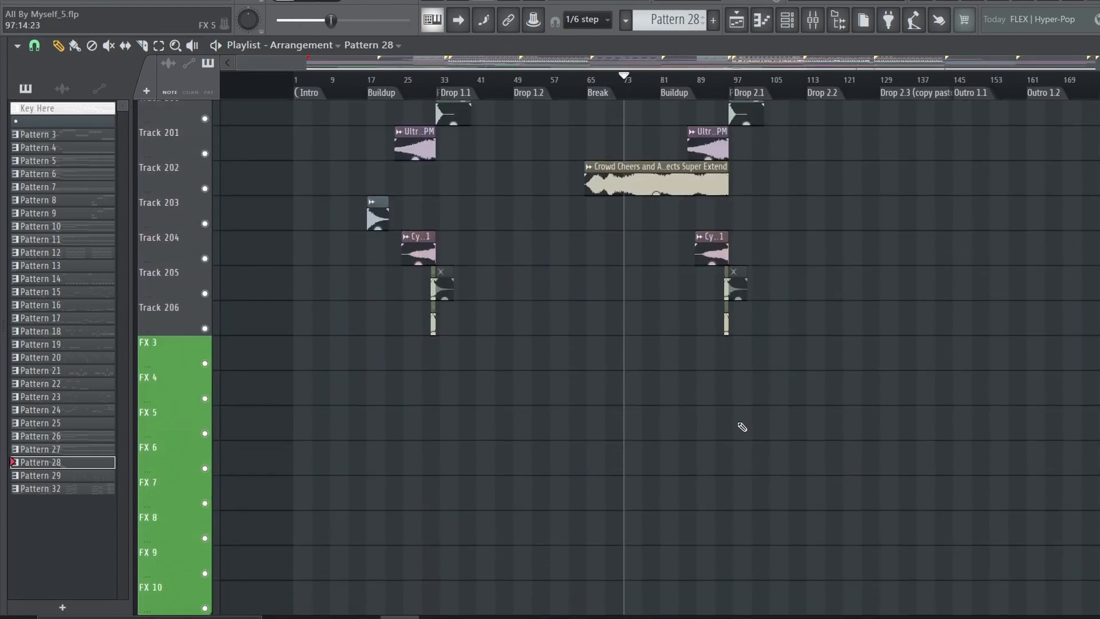
{"action": "scroll", "coordinate": [742, 426], "scroll_direction": "up", "scroll_amount": 9}
{"action": "scroll", "coordinate": [742, 427], "scroll_direction": "up", "scroll_amount": 10}
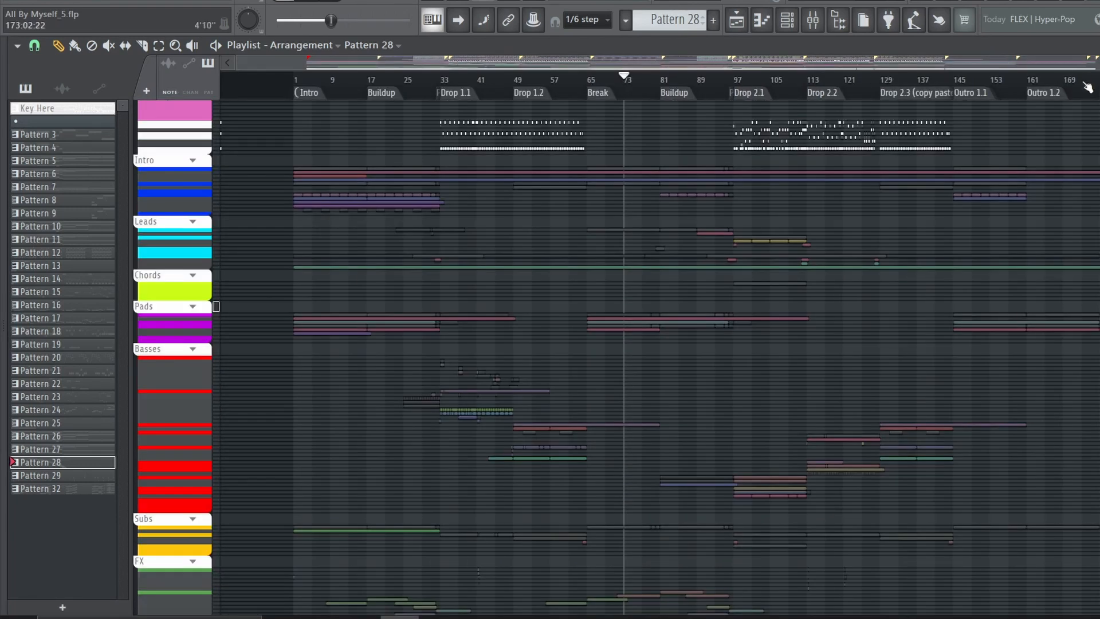
Examine the Intro group's patterns, color bass clips and reverb automation in Outro 1.1
{"action": "scroll", "coordinate": [1087, 87], "scroll_direction": "up", "scroll_amount": 5}
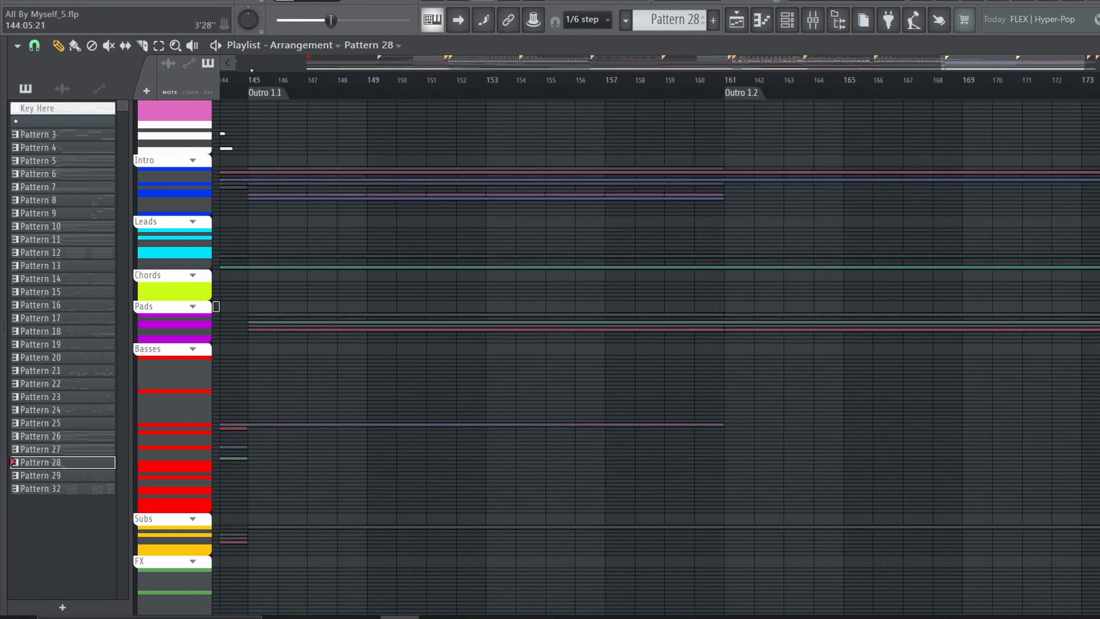
{"action": "scroll", "coordinate": [280, 166], "scroll_direction": "up", "scroll_amount": 6}
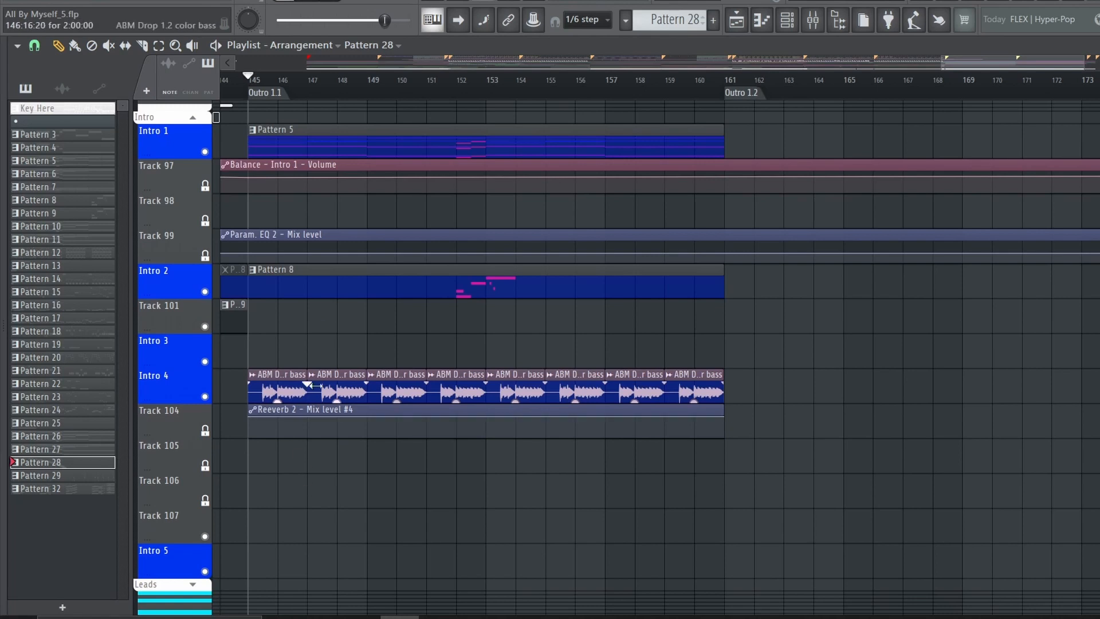
{"action": "scroll", "coordinate": [416, 422], "scroll_direction": "down", "scroll_amount": 2}
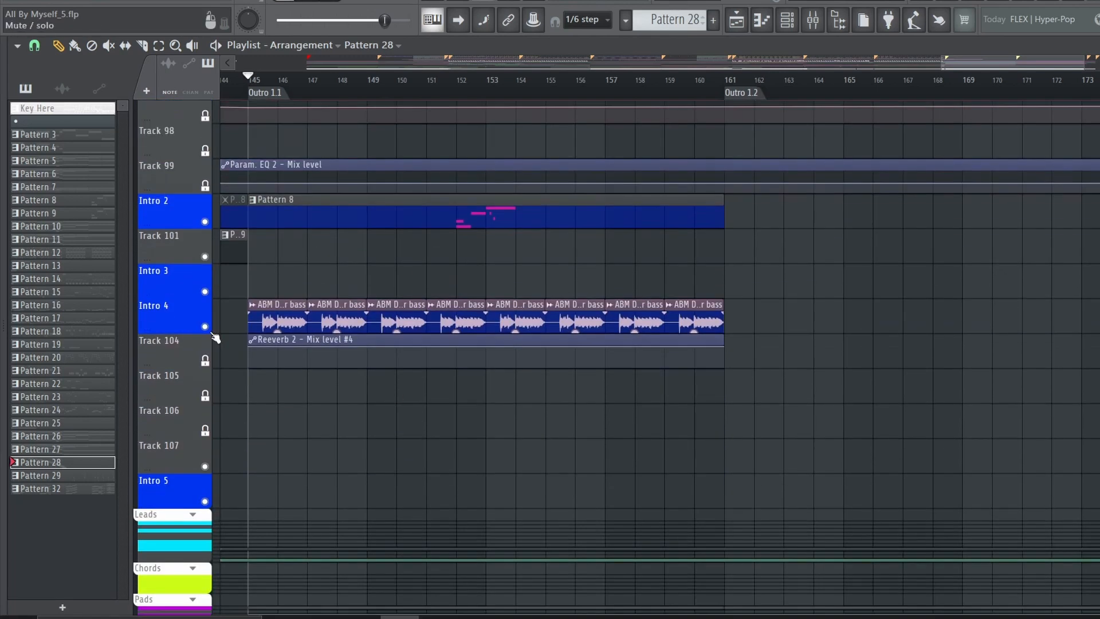
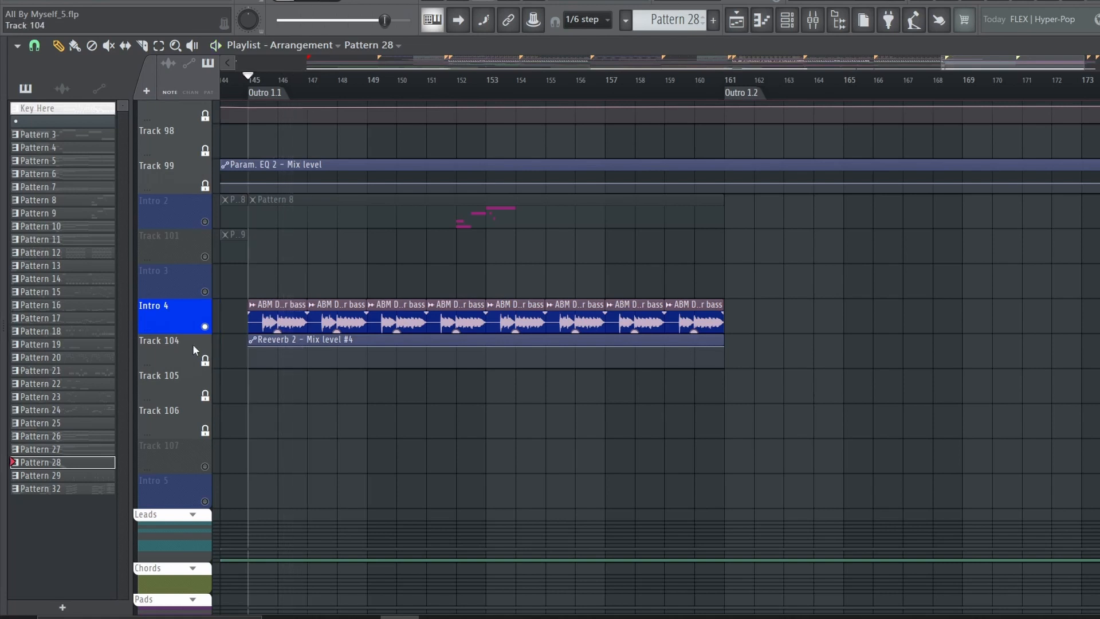
Play through Outro 1.1 and Outro 1.2 while examining their Intro, Leads, Pads, Basses and Subs tracks
{"action": "scroll", "coordinate": [366, 368], "scroll_direction": "down", "scroll_amount": 10}
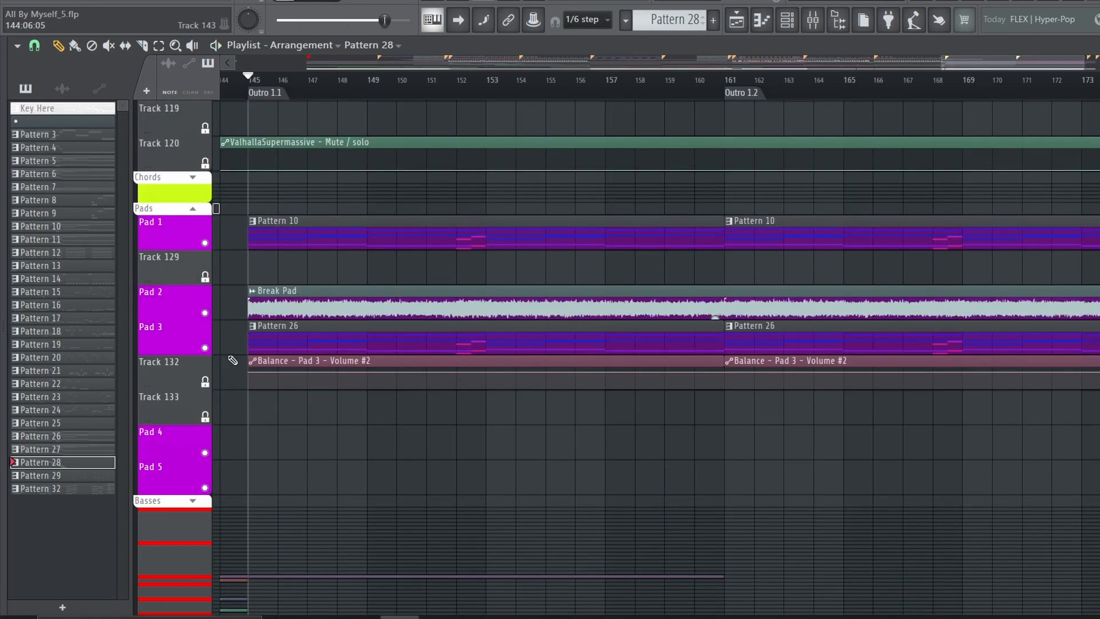
{"action": "scroll", "coordinate": [376, 273], "scroll_direction": "down", "scroll_amount": 9}
{"action": "scroll", "coordinate": [570, 155], "scroll_direction": "up", "scroll_amount": 4}
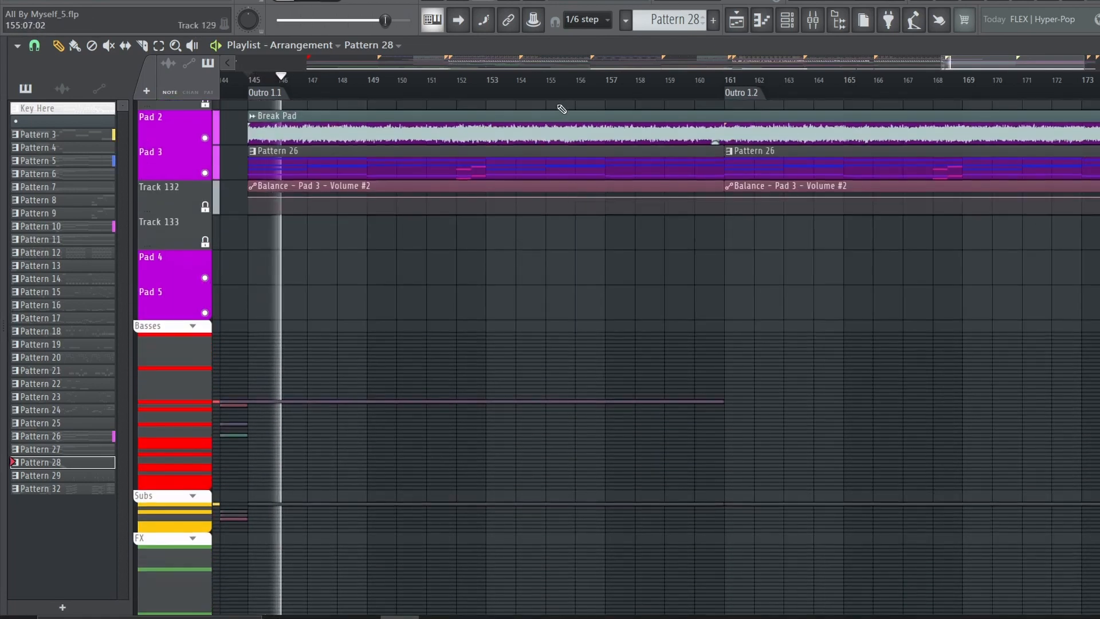
{"action": "scroll", "coordinate": [564, 117], "scroll_direction": "down", "scroll_amount": 3}
{"action": "scroll", "coordinate": [618, 212], "scroll_direction": "up", "scroll_amount": 4}
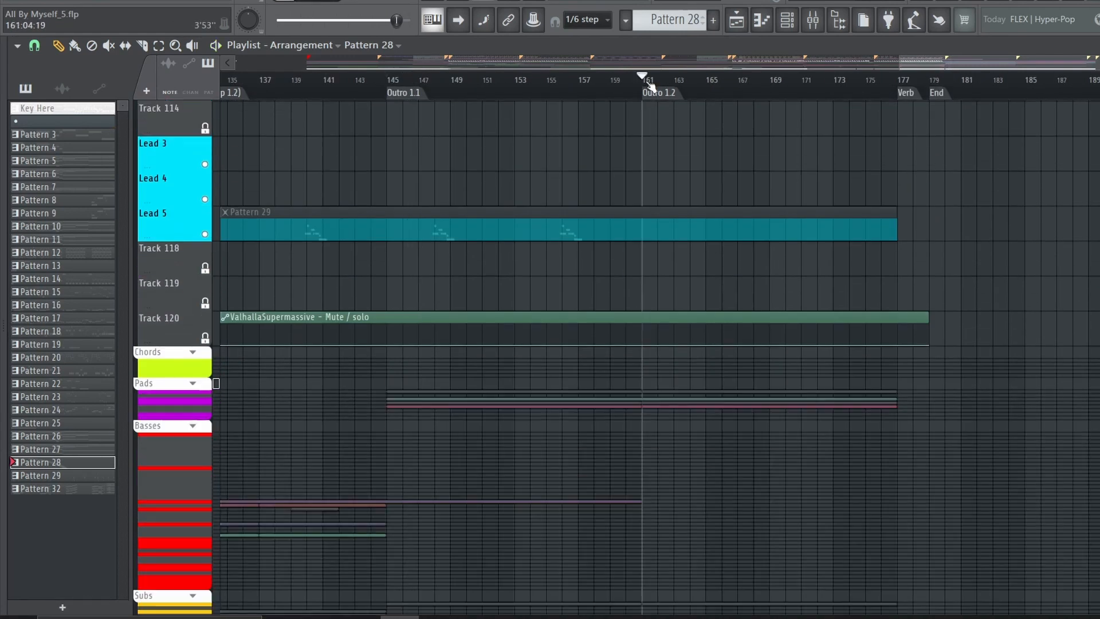
{"action": "scroll", "coordinate": [721, 424], "scroll_direction": "up", "scroll_amount": 2}
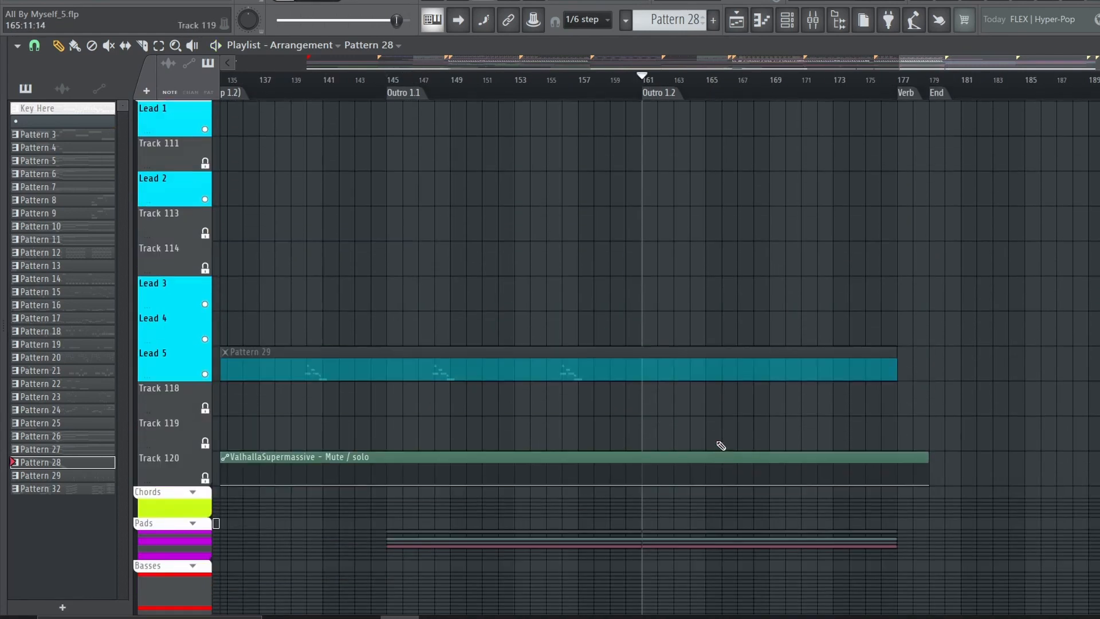
{"action": "scroll", "coordinate": [721, 446], "scroll_direction": "up", "scroll_amount": 10}
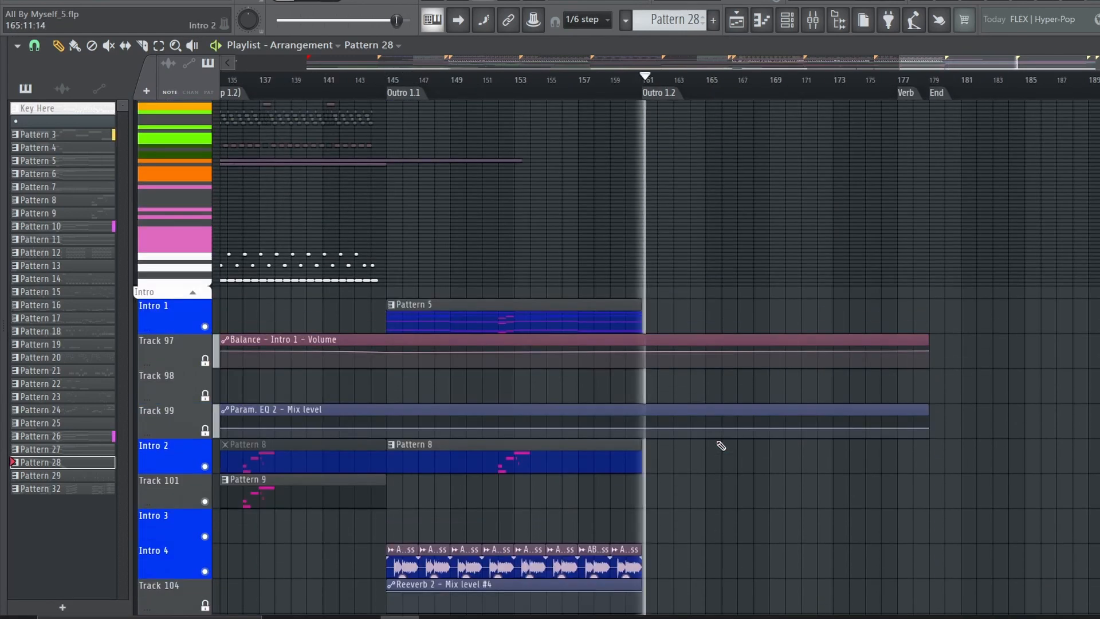
{"action": "scroll", "coordinate": [982, 358], "scroll_direction": "down", "scroll_amount": 12}
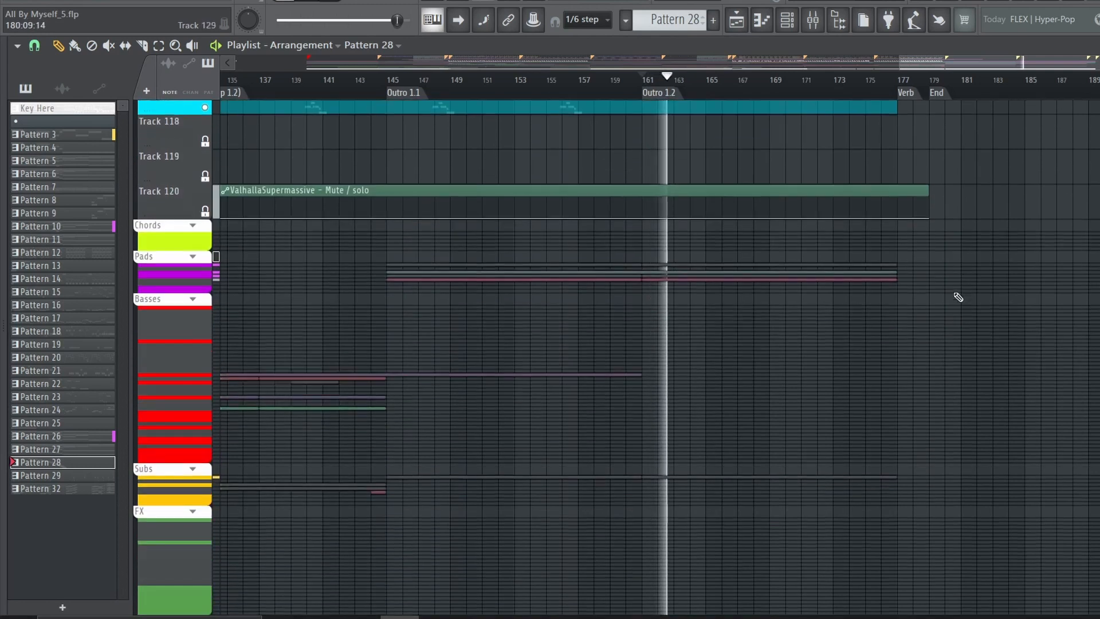
{"action": "scroll", "coordinate": [516, 331], "scroll_direction": "up", "scroll_amount": 6}
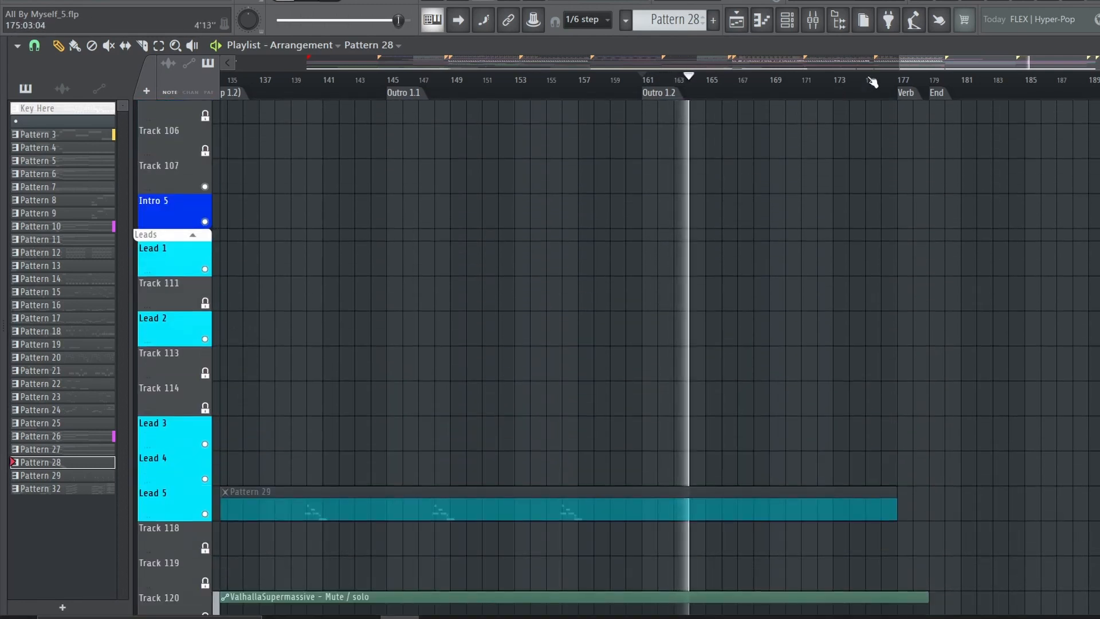
{"action": "scroll", "coordinate": [898, 90], "scroll_direction": "down", "scroll_amount": 3}
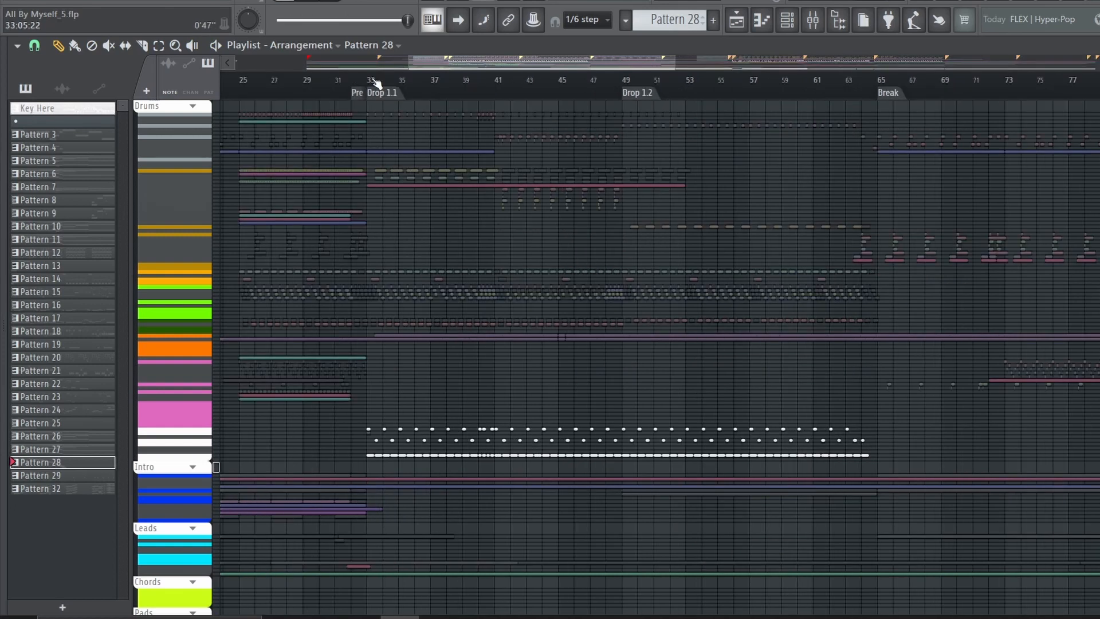
Expand the Drums group and play the kick tracks from the start of Drop 1.1 at bar 33
{"action": "left_click", "coordinate": [375, 82]}
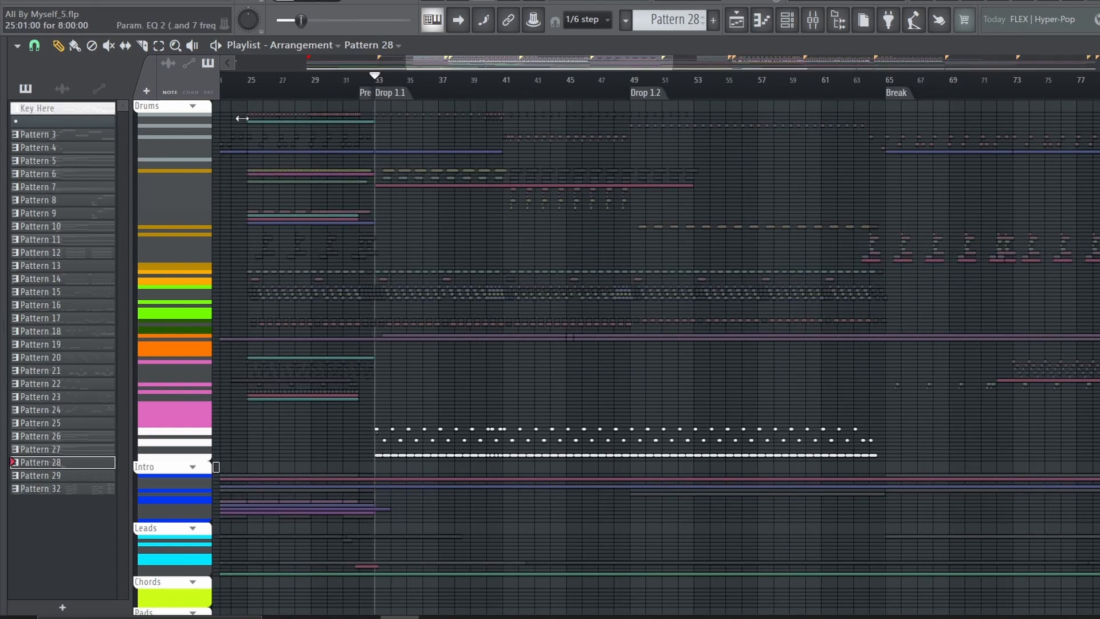
{"action": "left_click", "coordinate": [194, 107]}
{"action": "scroll", "coordinate": [228, 110], "scroll_direction": "up", "scroll_amount": 3}
{"action": "scroll", "coordinate": [423, 87], "scroll_direction": "up", "scroll_amount": 4}
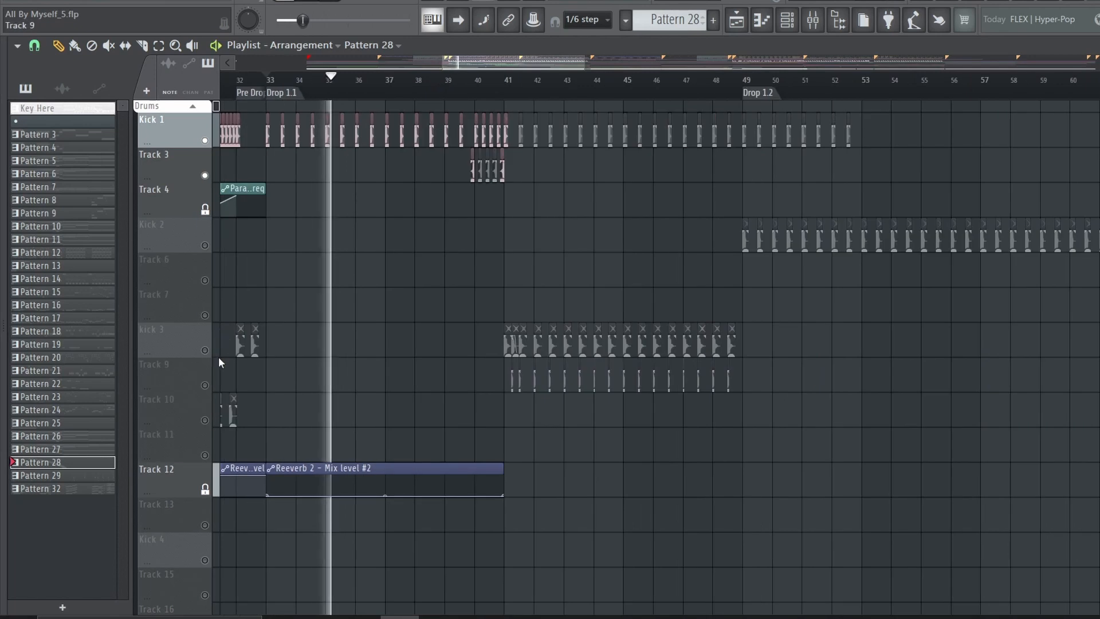
{"action": "scroll", "coordinate": [209, 367], "scroll_direction": "down", "scroll_amount": 5}
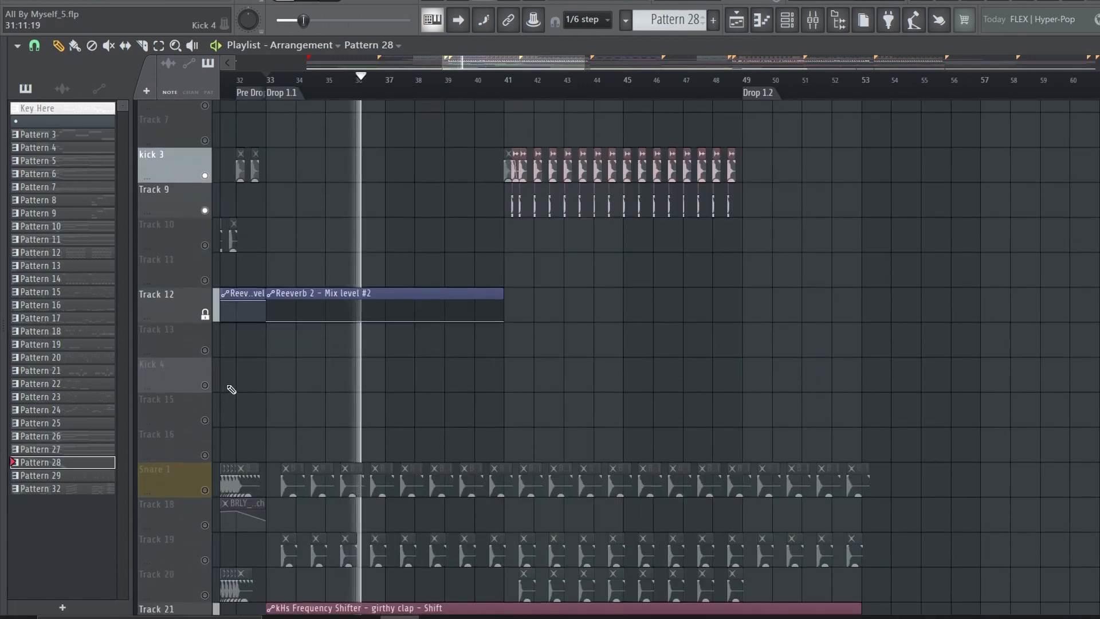
{"action": "key", "text": "space"}
Play Drop 1.1's Snare 1 hits together with the girthy clap layer on Track 19
{"action": "left_click", "coordinate": [204, 314]}
{"action": "left_click", "coordinate": [205, 385]}
{"action": "scroll", "coordinate": [289, 90], "scroll_direction": "up", "scroll_amount": 5}
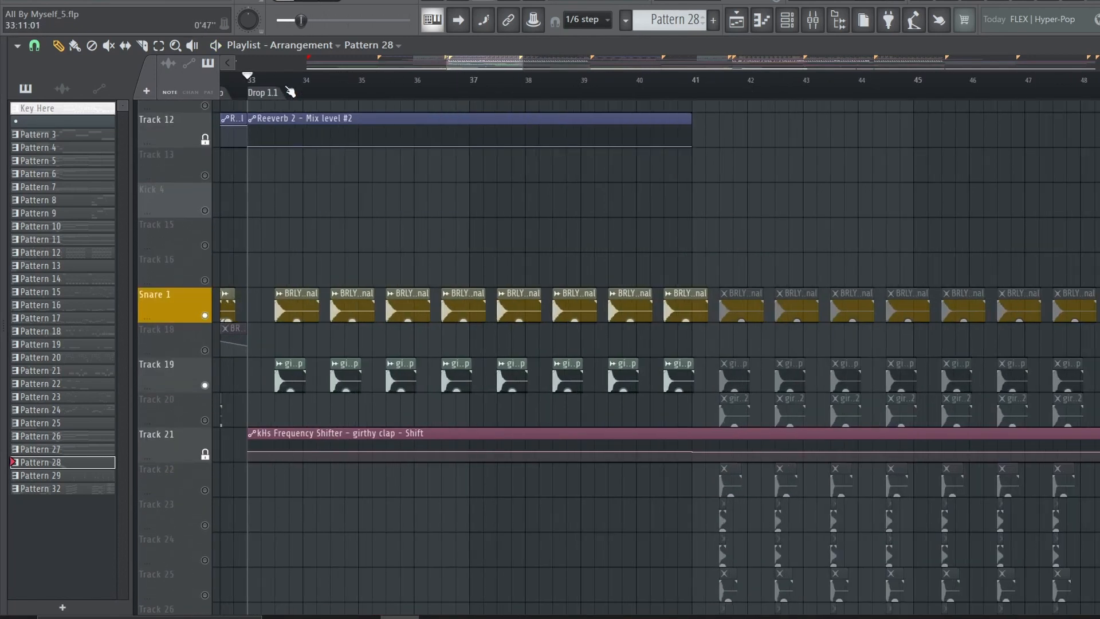
{"action": "scroll", "coordinate": [289, 90], "scroll_direction": "up", "scroll_amount": 2}
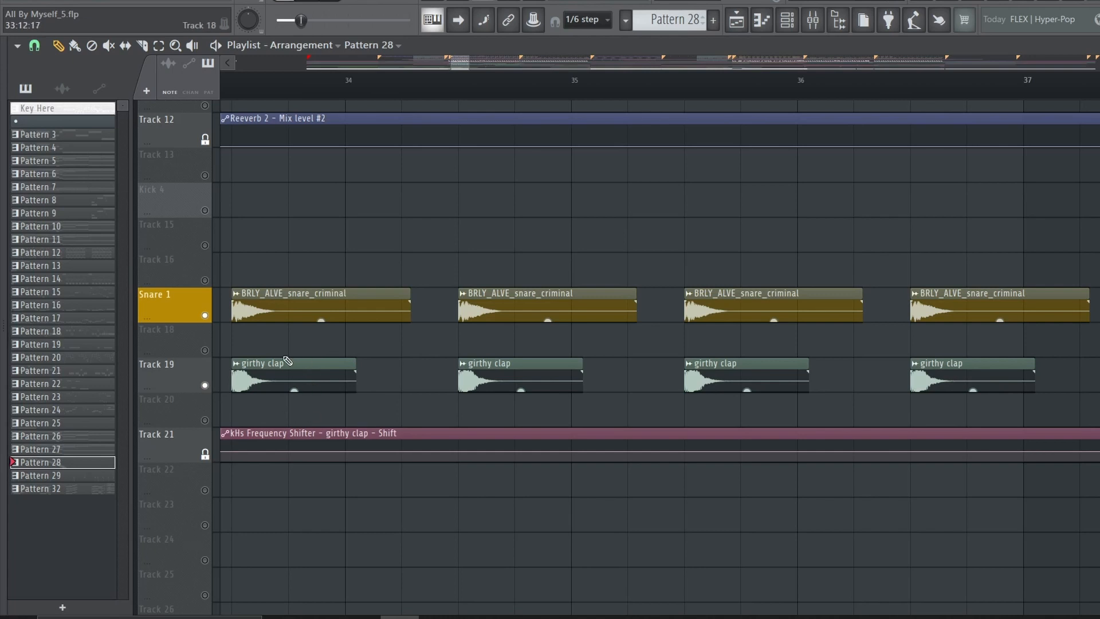
{"action": "scroll", "coordinate": [286, 87], "scroll_direction": "down", "scroll_amount": 6}
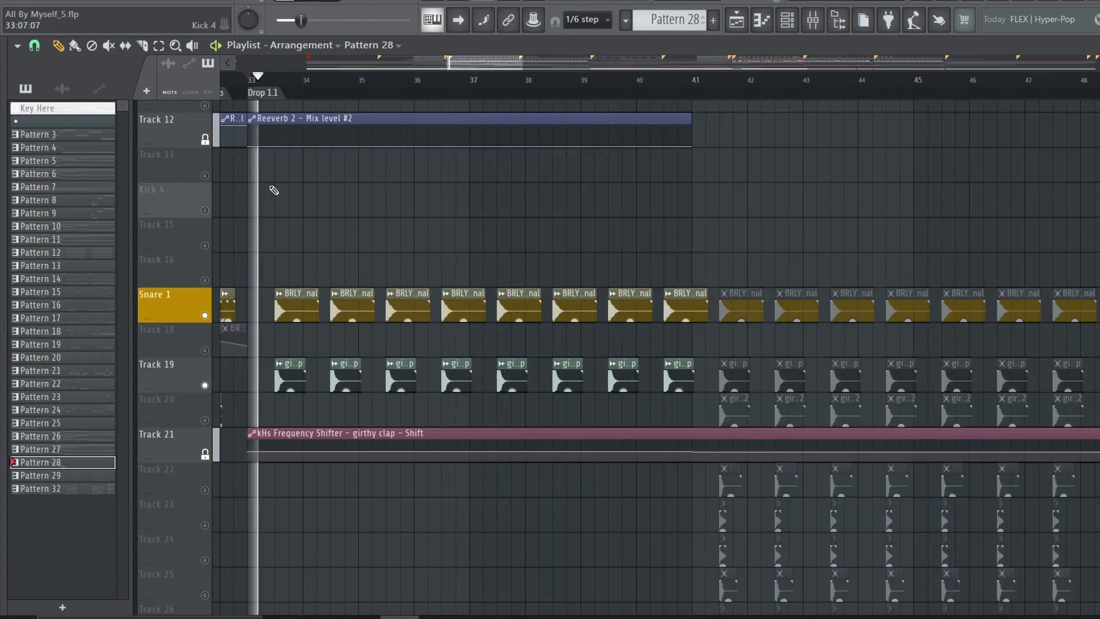
Play Ride 1 and Ride 2 in Drop 1.1, adding Hihat 1 and its layers on Tracks 49 to 51
{"action": "scroll", "coordinate": [196, 317], "scroll_direction": "down", "scroll_amount": 7}
{"action": "scroll", "coordinate": [198, 338], "scroll_direction": "down", "scroll_amount": 6}
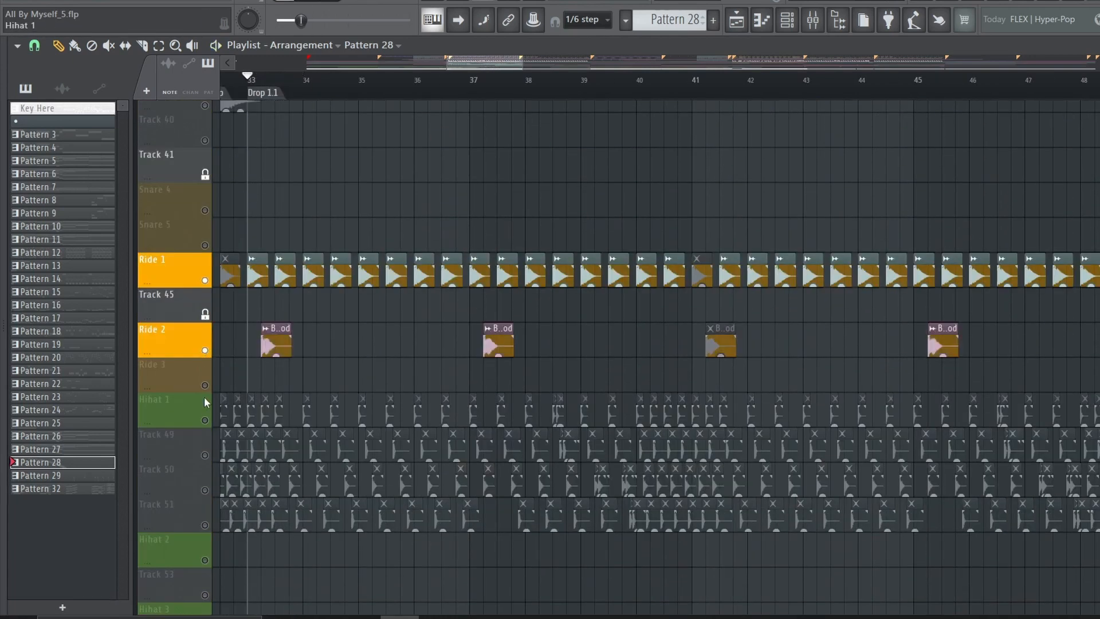
{"action": "left_click", "coordinate": [204, 420]}
{"action": "key", "text": "space"}
{"action": "left_click_drag", "start_coordinate": [204, 455], "coordinate": [205, 525]}
{"action": "scroll", "coordinate": [206, 520], "scroll_direction": "down", "scroll_amount": 5}
Unmute Open Hat 1 with Track 58 and Cymbal 1 with Track 62 during the Drop 1.1 playback
{"action": "left_click", "coordinate": [205, 350]}
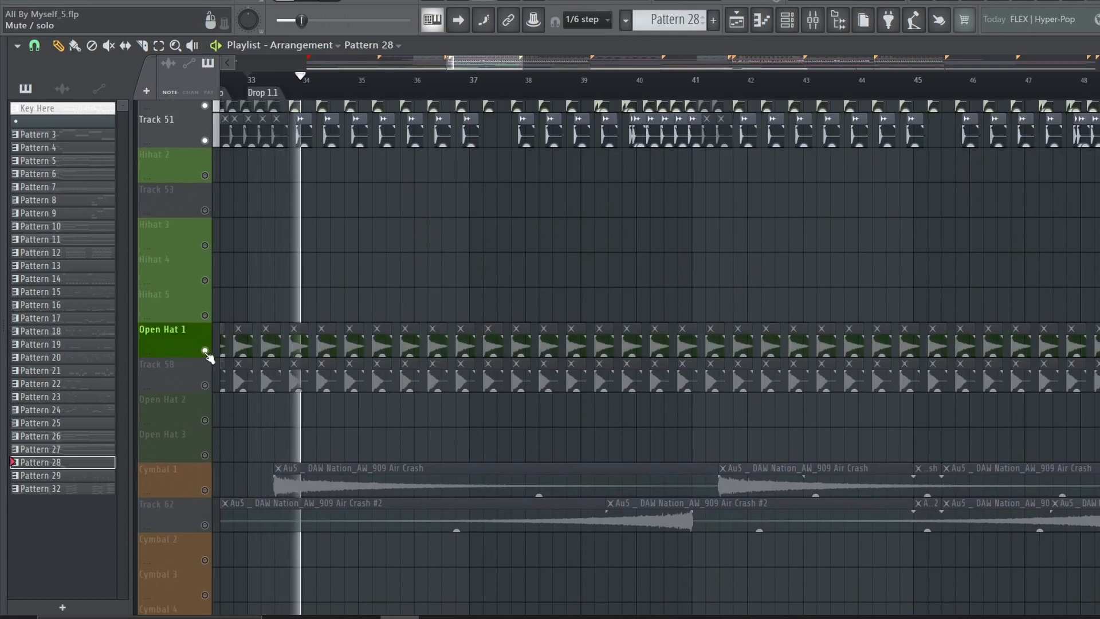
{"action": "left_click", "coordinate": [204, 385]}
{"action": "left_click", "coordinate": [204, 489]}
{"action": "left_click", "coordinate": [204, 525]}
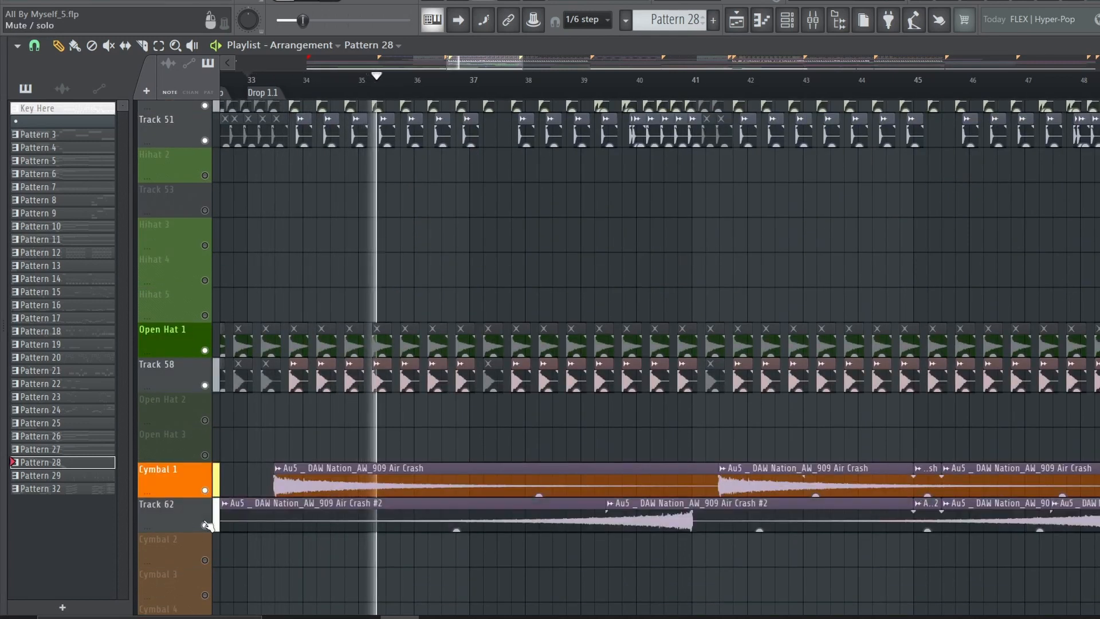
{"action": "scroll", "coordinate": [208, 509], "scroll_direction": "down", "scroll_amount": 3}
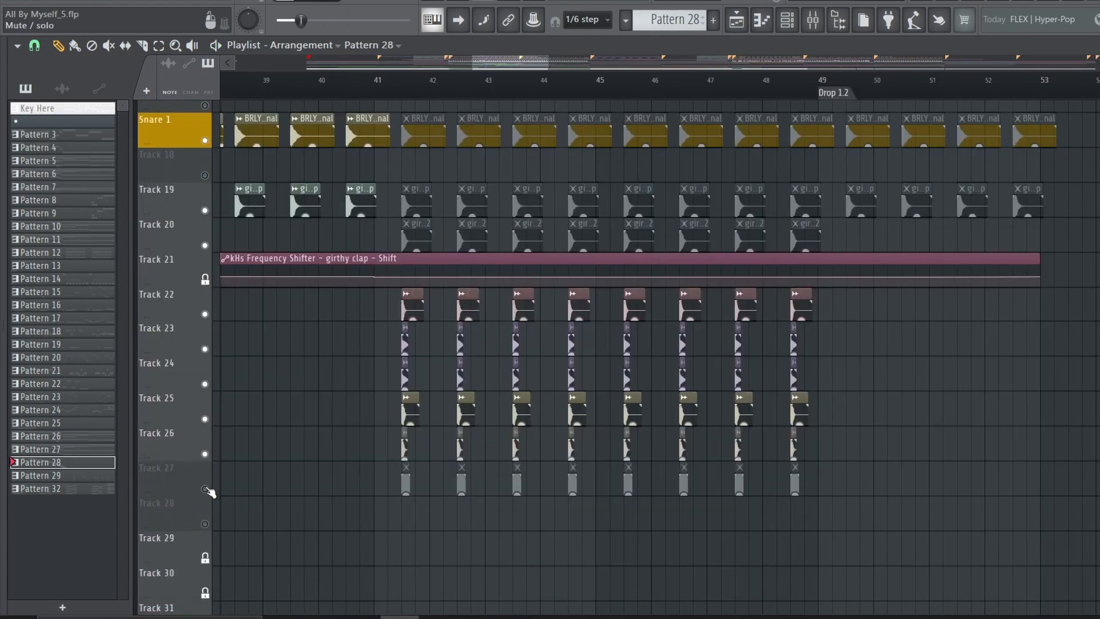
Play the kick change from just before bar 41, covering Kick 1, kick 3 and the Track 9 layer
{"action": "scroll", "coordinate": [226, 493], "scroll_direction": "up", "scroll_amount": 3}
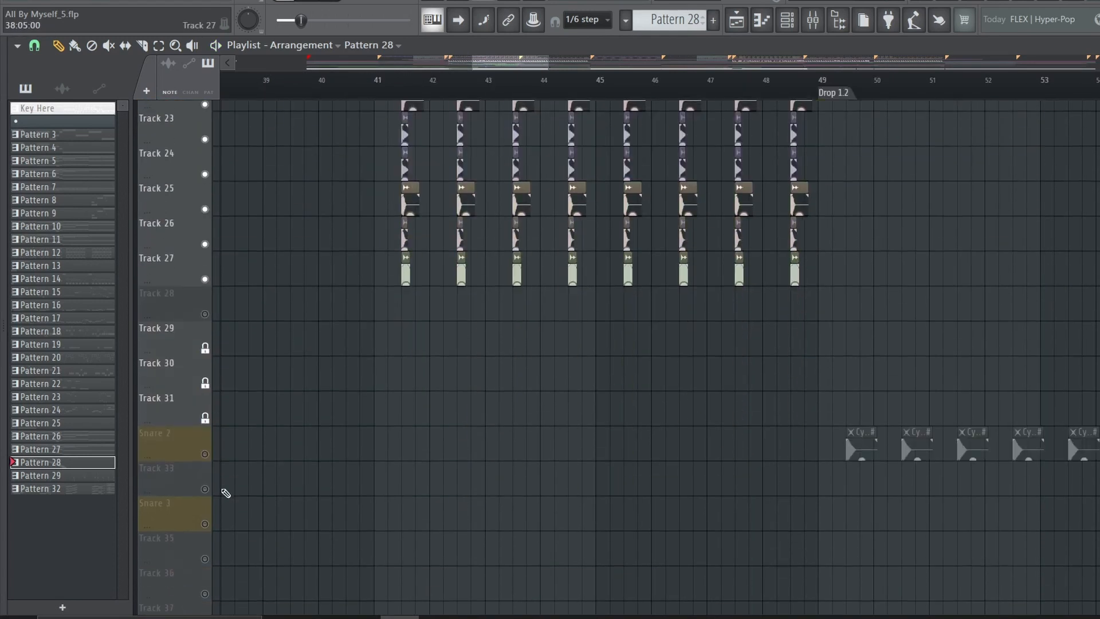
{"action": "scroll", "coordinate": [226, 492], "scroll_direction": "down", "scroll_amount": 3}
{"action": "scroll", "coordinate": [611, 479], "scroll_direction": "up", "scroll_amount": 9}
{"action": "left_click", "coordinate": [344, 98]}
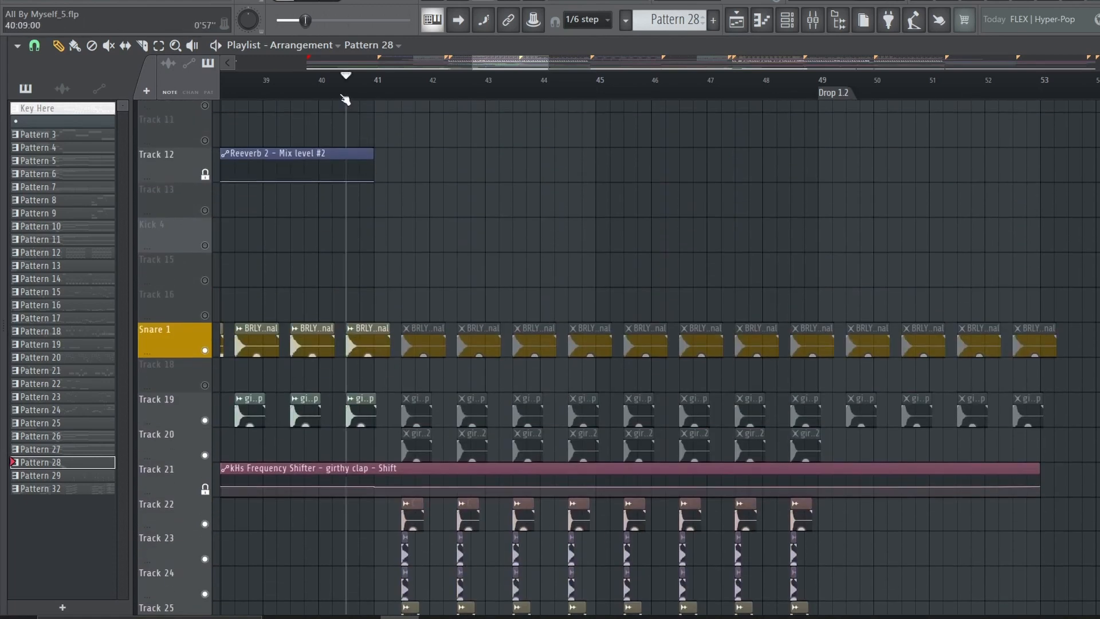
{"action": "scroll", "coordinate": [478, 277], "scroll_direction": "up", "scroll_amount": 5}
{"action": "scroll", "coordinate": [416, 92], "scroll_direction": "up", "scroll_amount": 2}
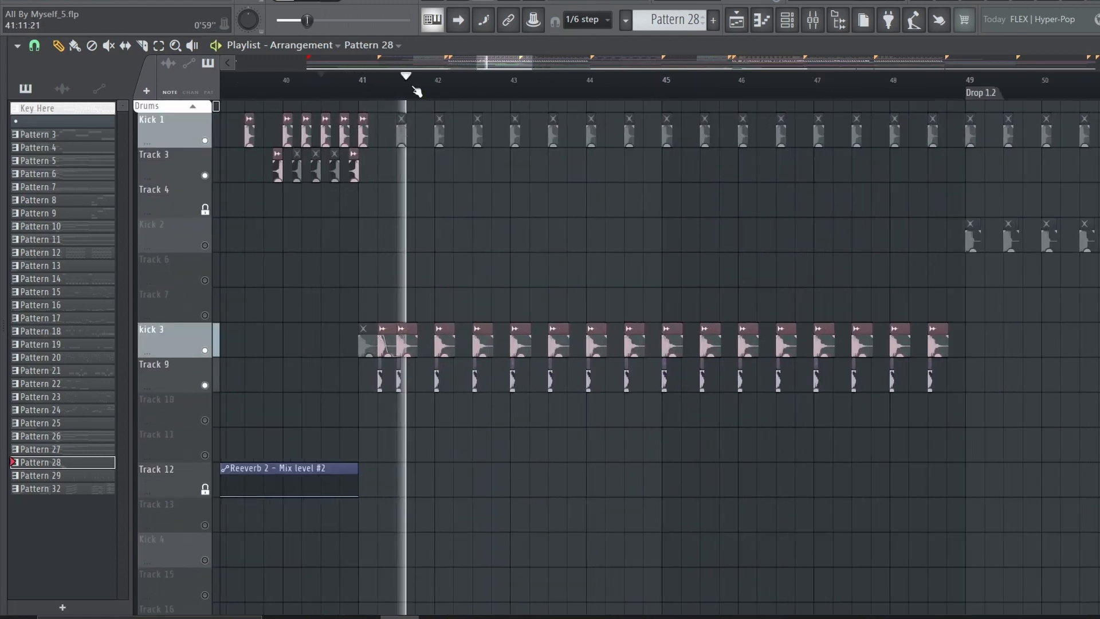
{"action": "scroll", "coordinate": [417, 92], "scroll_direction": "up", "scroll_amount": 1}
{"action": "key", "text": "space"}
Solo the Cymatics Power Snare on Track 22 after bar 41 and add its layers on Tracks 23 and 24
{"action": "scroll", "coordinate": [719, 395], "scroll_direction": "down", "scroll_amount": 3}
{"action": "scroll", "coordinate": [630, 378], "scroll_direction": "up", "scroll_amount": 3}
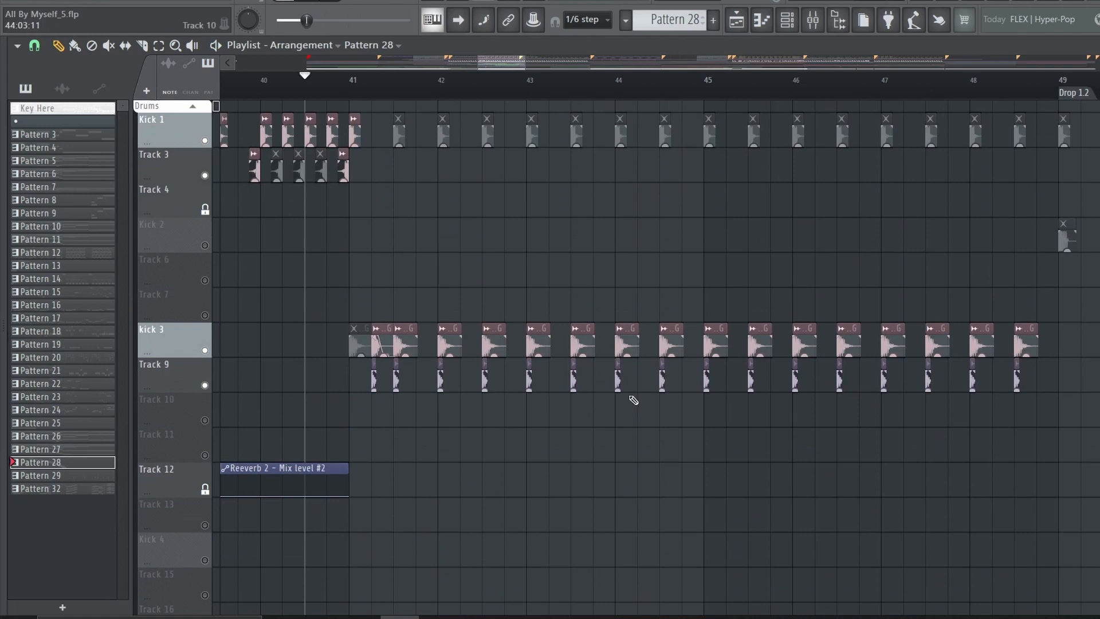
{"action": "scroll", "coordinate": [633, 400], "scroll_direction": "down", "scroll_amount": 9}
{"action": "scroll", "coordinate": [394, 85], "scroll_direction": "up", "scroll_amount": 3}
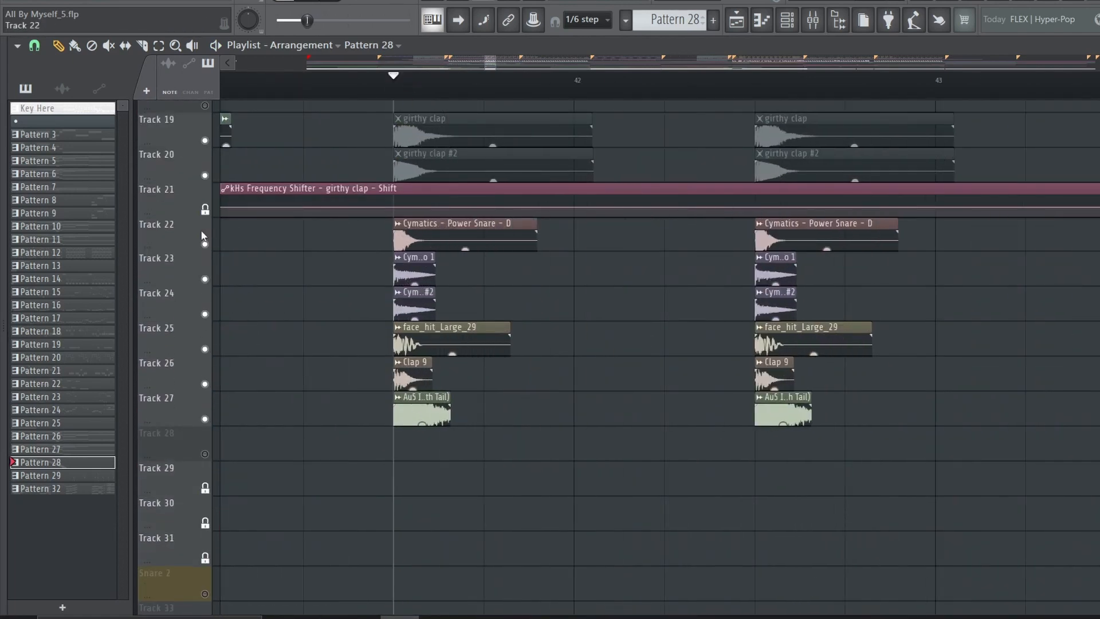
{"action": "left_click", "coordinate": [206, 245], "text": "ctrl"}
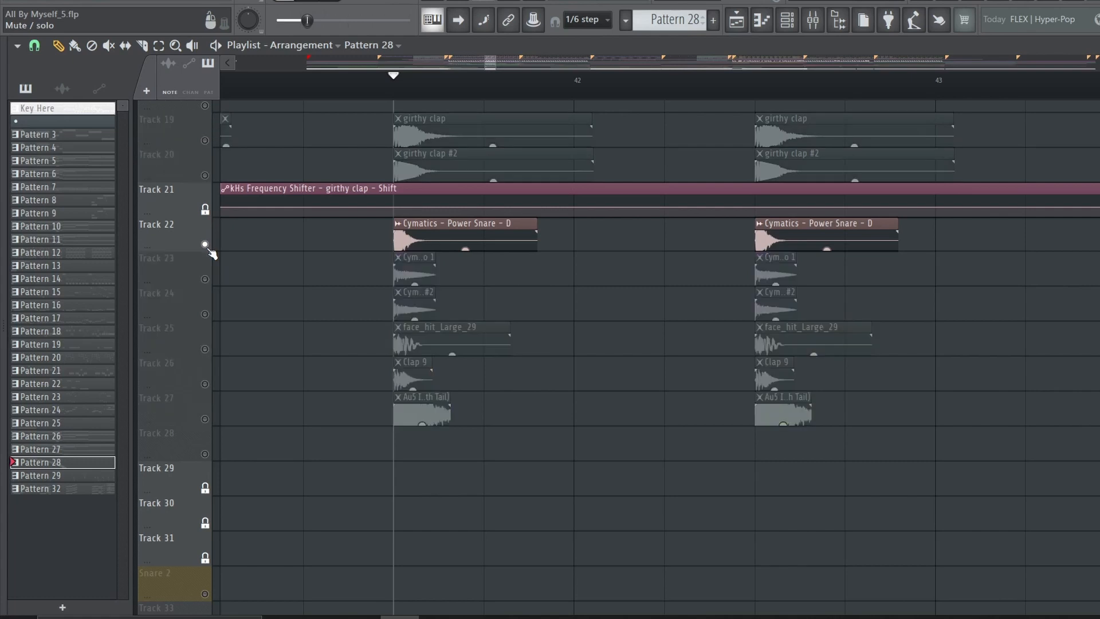
{"action": "left_click", "coordinate": [205, 280]}
{"action": "left_click", "coordinate": [206, 314]}
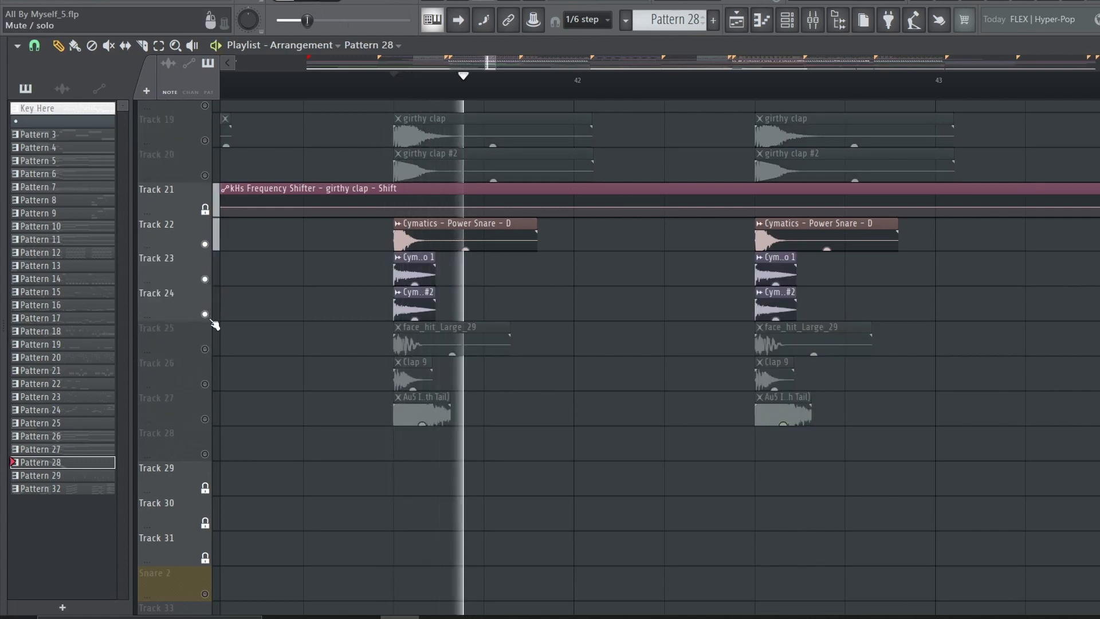
{"action": "key", "text": "space"}
Solo in turn face_hit_Large_29 on Track 25, Clap 9 on Track 26 and the Au5 sample on Track 27
{"action": "left_click", "coordinate": [205, 349], "text": "ctrl"}
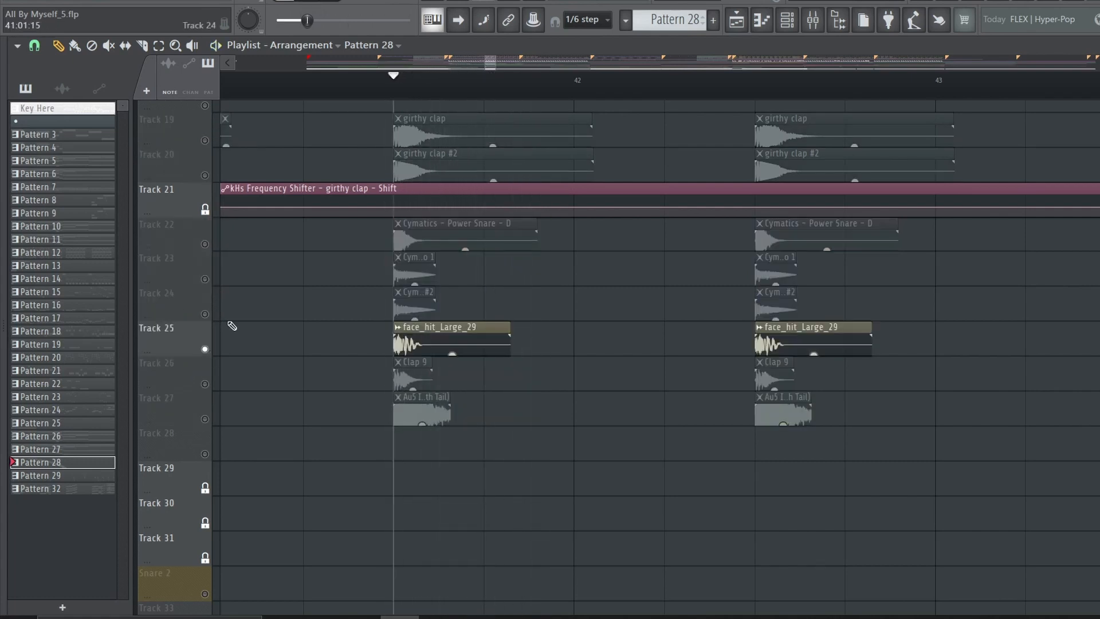
{"action": "key", "text": "space"}
{"action": "left_click", "coordinate": [205, 384], "text": "ctrl"}
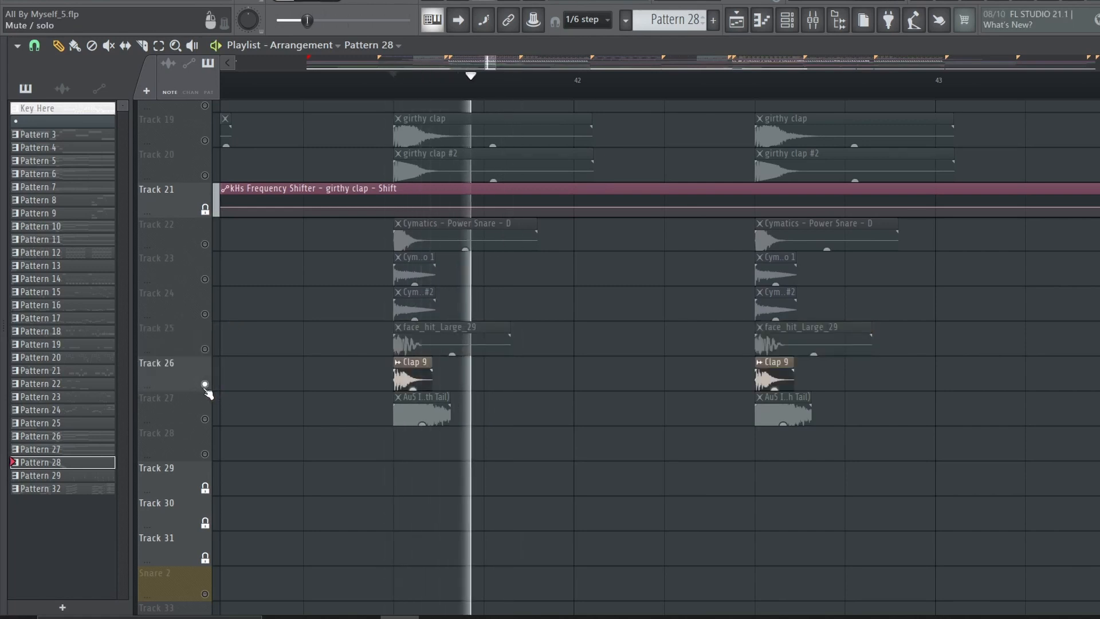
{"action": "left_click", "coordinate": [204, 419], "text": "ctrl"}
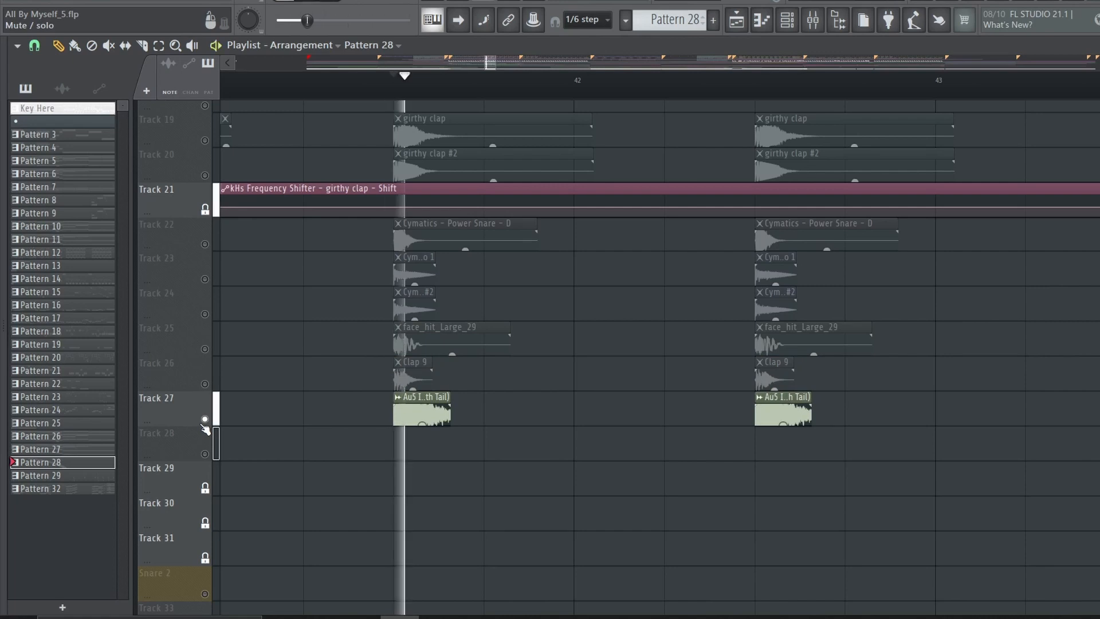
Unmute the snare layers on Tracks 22 to 26 alongside Track 27, and bring back the other snare tracks
{"action": "left_click_drag", "start_coordinate": [205, 384], "coordinate": [205, 245]}
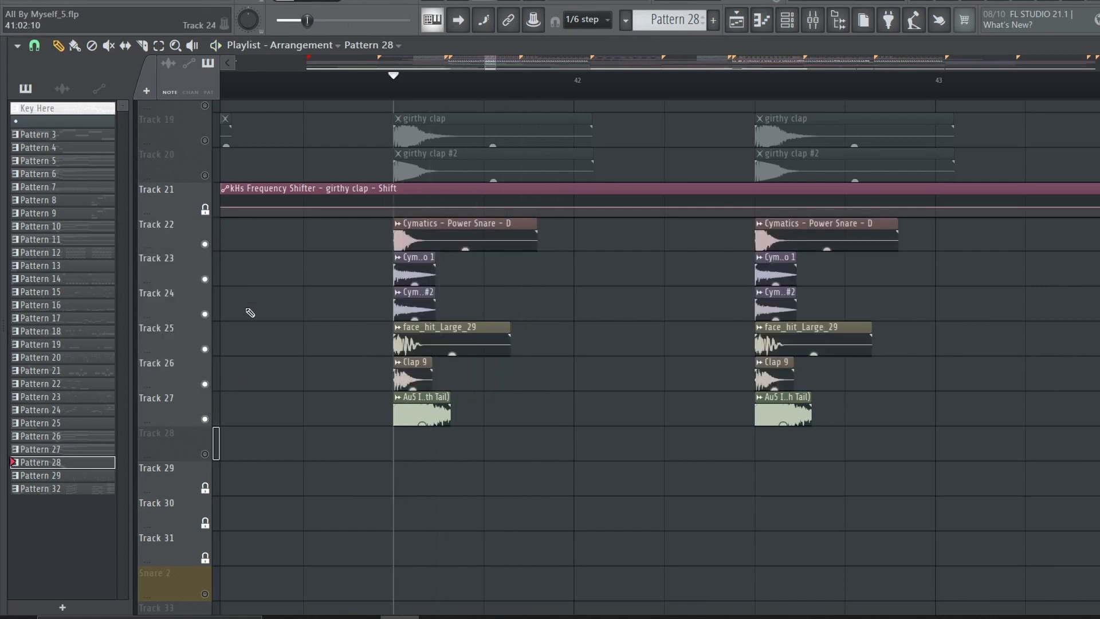
{"action": "scroll", "coordinate": [260, 310], "scroll_direction": "up", "scroll_amount": 3}
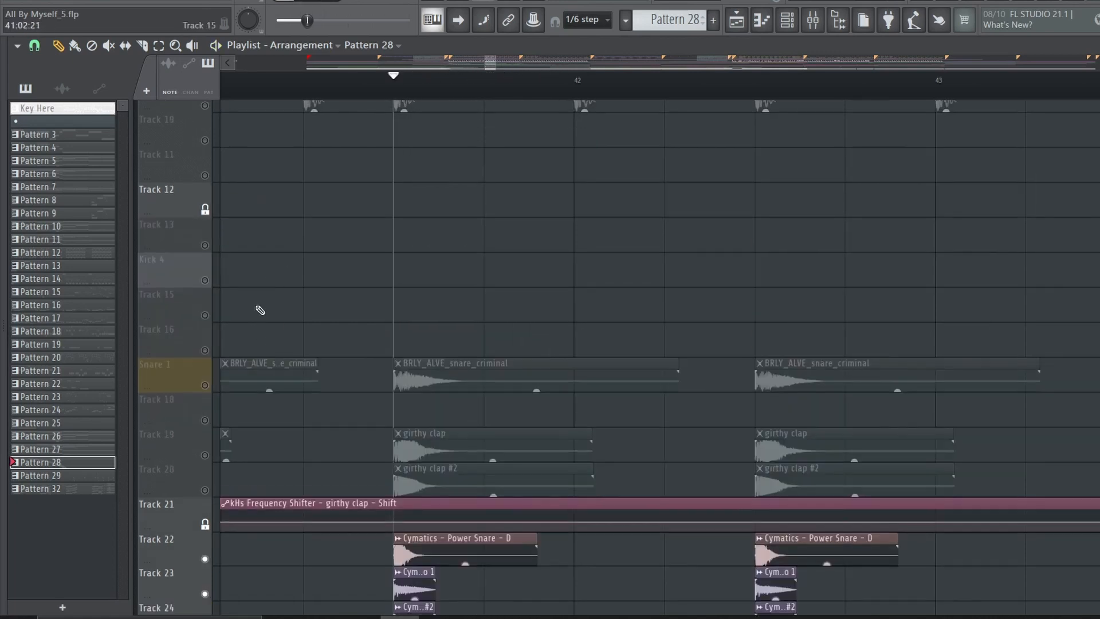
{"action": "right_click", "coordinate": [206, 384]}
{"action": "right_click", "coordinate": [206, 385]}
{"action": "key", "text": "space"}
{"action": "scroll", "coordinate": [262, 297], "scroll_direction": "down", "scroll_amount": 8}
{"action": "scroll", "coordinate": [229, 372], "scroll_direction": "down", "scroll_amount": 11}
{"action": "scroll", "coordinate": [211, 410], "scroll_direction": "up", "scroll_amount": 9}
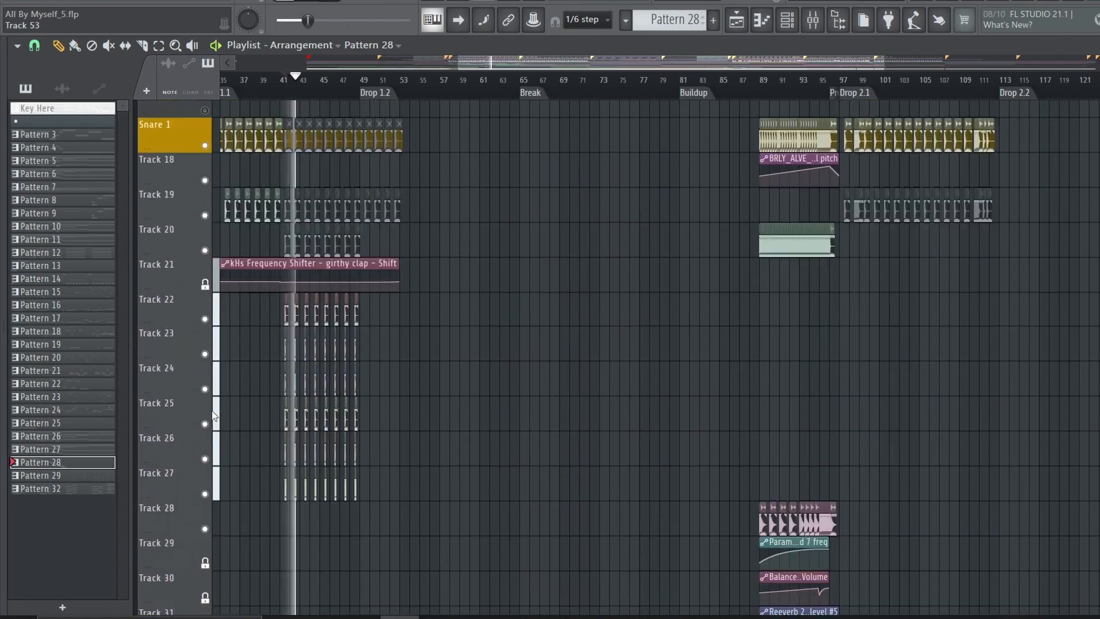
Play the second half of Drop 1.1 from bar 41 with its kick and layered snare tracks combined
{"action": "scroll", "coordinate": [212, 410], "scroll_direction": "up", "scroll_amount": 6}
{"action": "scroll", "coordinate": [288, 97], "scroll_direction": "up", "scroll_amount": 3}
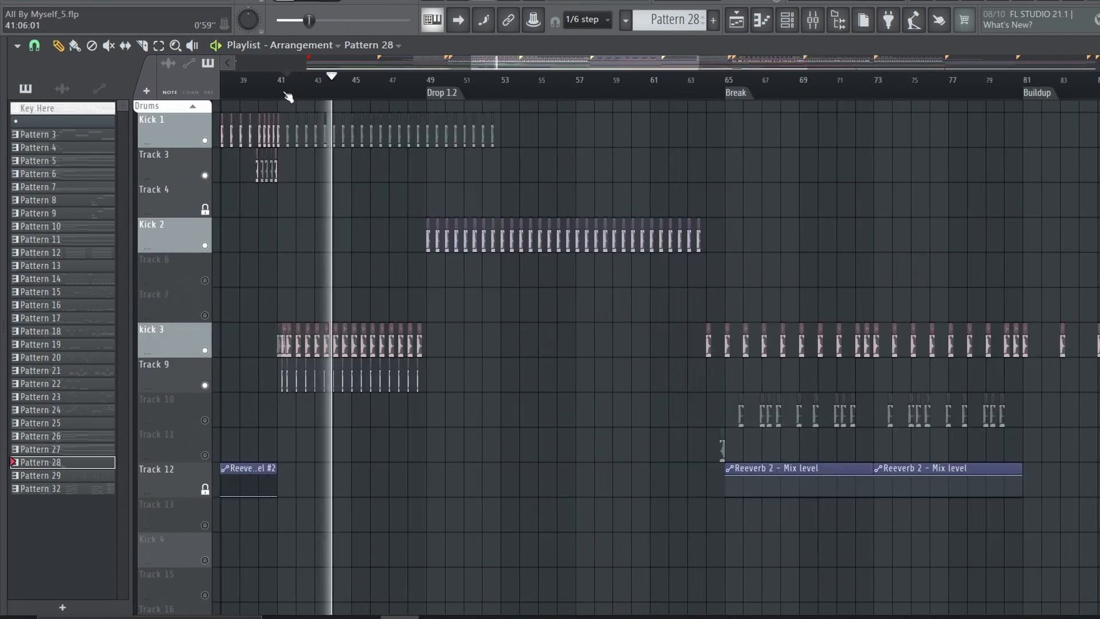
{"action": "scroll", "coordinate": [288, 97], "scroll_direction": "up", "scroll_amount": 3}
{"action": "scroll", "coordinate": [503, 155], "scroll_direction": "down", "scroll_amount": 6}
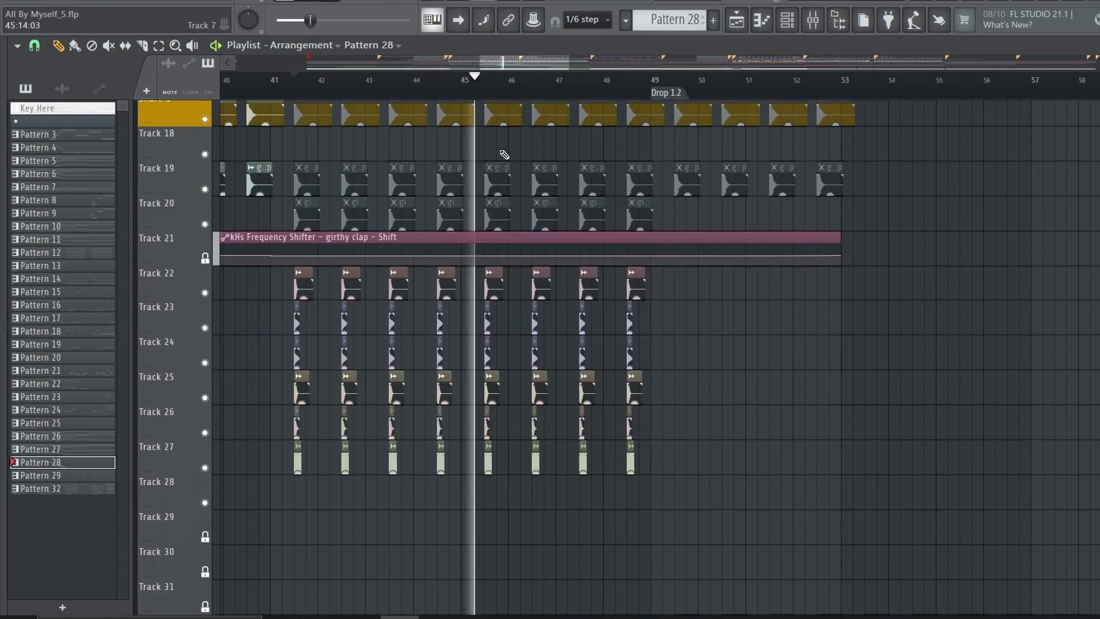
{"action": "scroll", "coordinate": [503, 155], "scroll_direction": "up", "scroll_amount": 3}
Play Drop 1.2 from bar 49 while examining its Snare 2, ride and hihat tracks
{"action": "scroll", "coordinate": [503, 154], "scroll_direction": "down", "scroll_amount": 12}
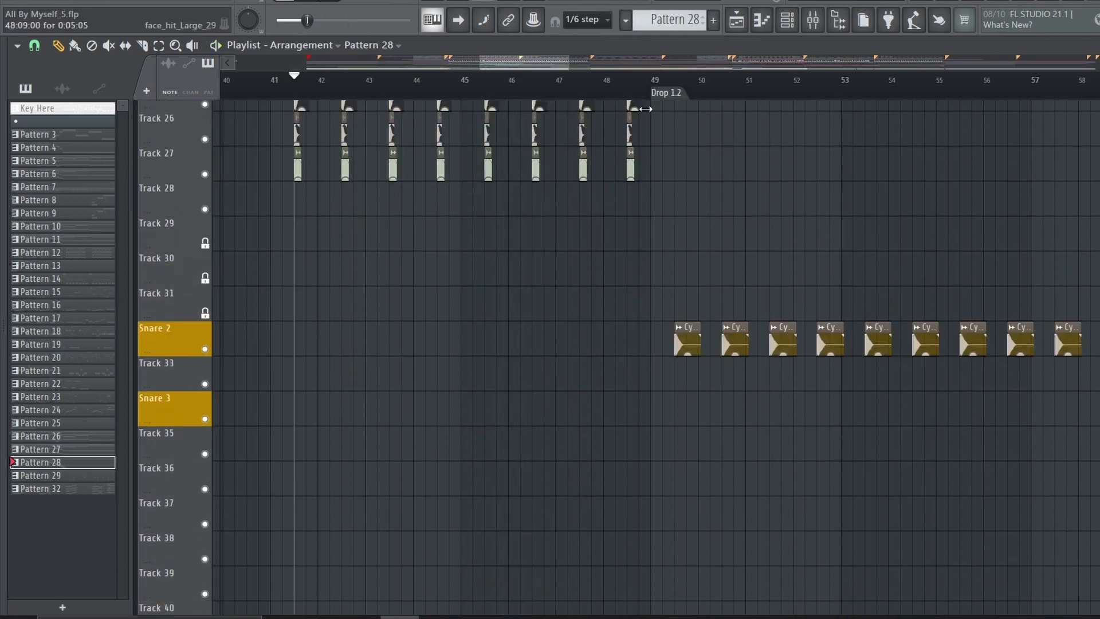
{"action": "left_click_drag", "start_coordinate": [544, 63], "coordinate": [570, 62]}
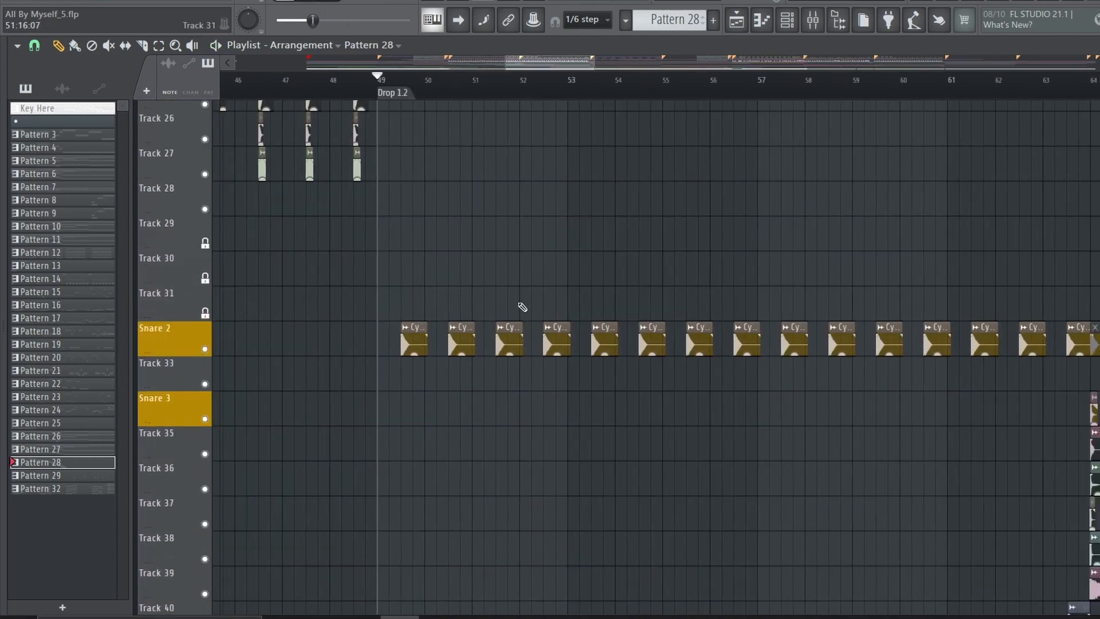
{"action": "scroll", "coordinate": [518, 308], "scroll_direction": "up", "scroll_amount": 12}
{"action": "scroll", "coordinate": [516, 309], "scroll_direction": "down", "scroll_amount": 15}
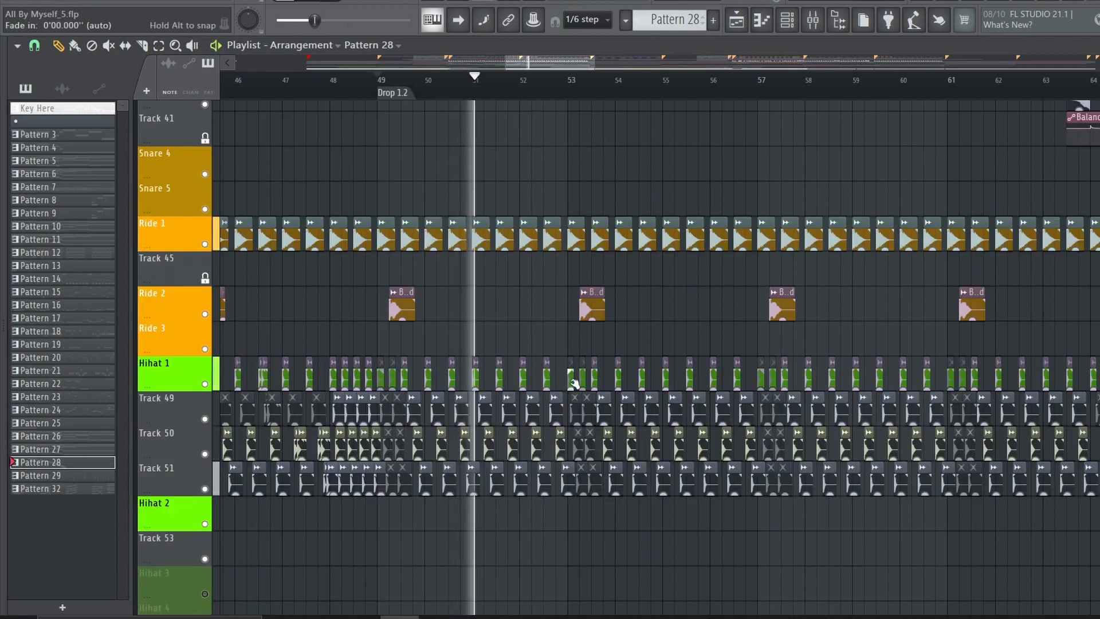
{"action": "scroll", "coordinate": [556, 309], "scroll_direction": "up", "scroll_amount": 7}
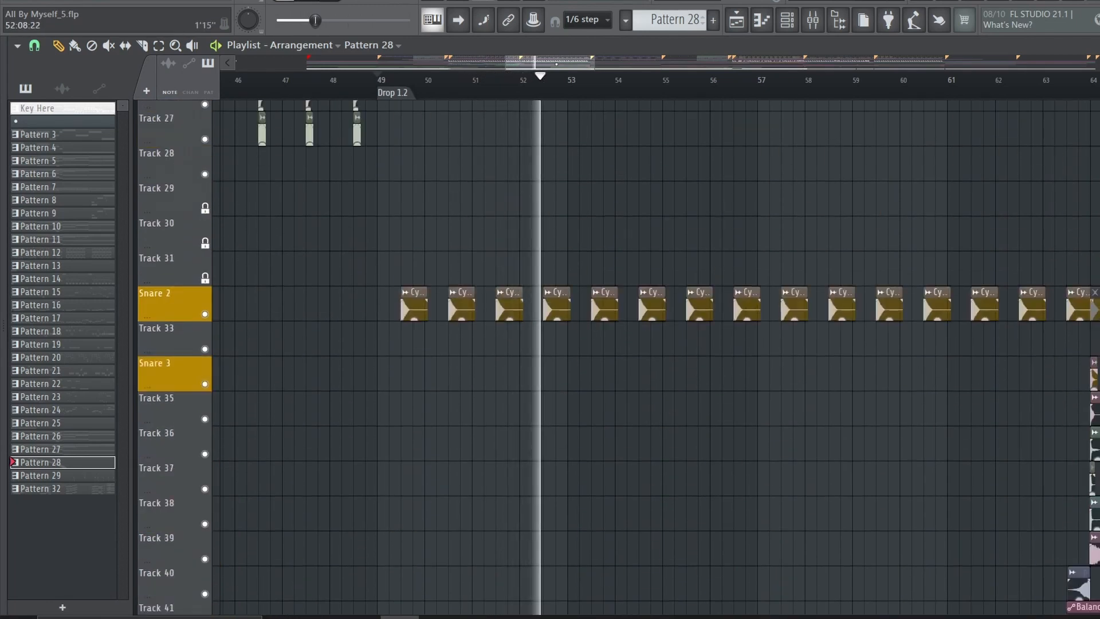
Look over the Snare 3 layers leading into the Break and the snare buildup in the bars before Drop 2.1
{"action": "scroll", "coordinate": [611, 277], "scroll_direction": "up", "scroll_amount": 6}
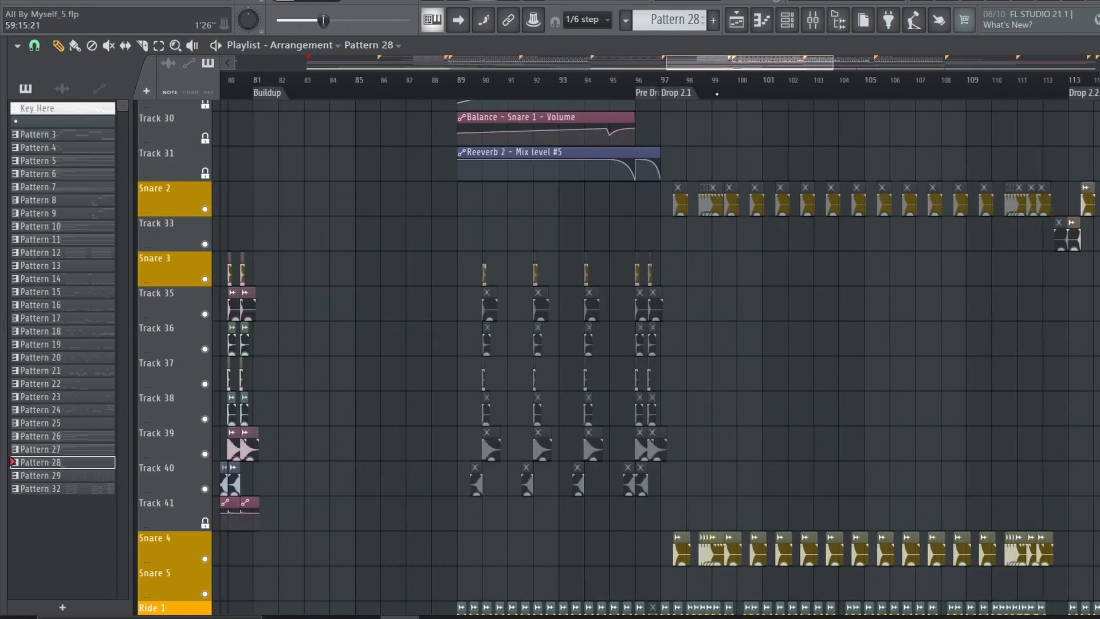
{"action": "scroll", "coordinate": [714, 327], "scroll_direction": "right", "scroll_amount": 3}
{"action": "scroll", "coordinate": [714, 327], "scroll_direction": "up", "scroll_amount": 14}
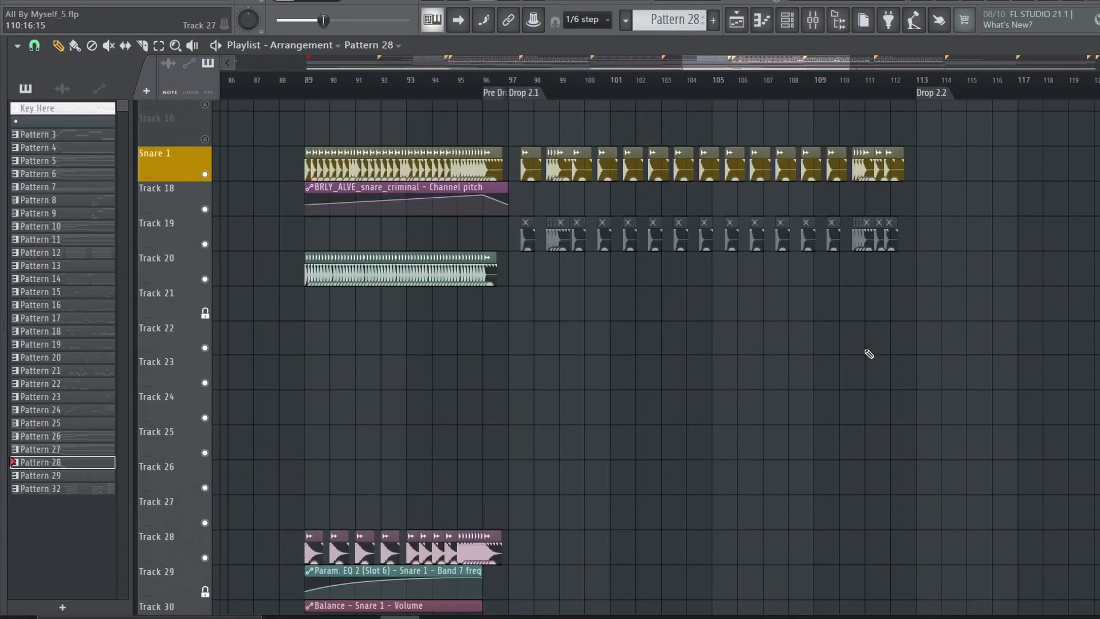
{"action": "scroll", "coordinate": [869, 354], "scroll_direction": "up", "scroll_amount": 7}
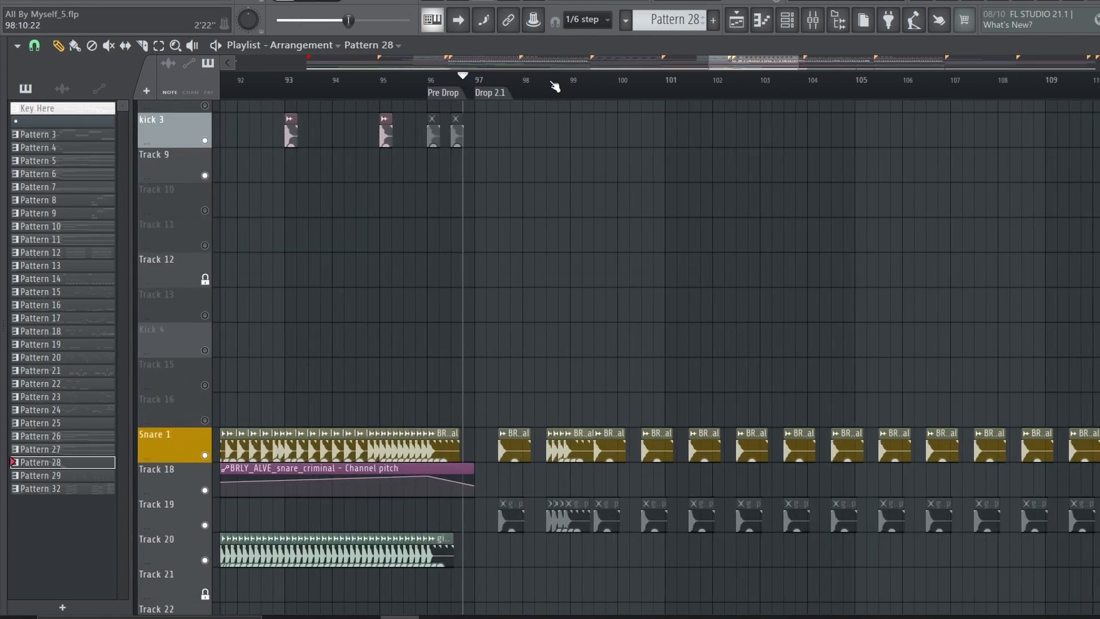
{"action": "scroll", "coordinate": [554, 87], "scroll_direction": "up", "scroll_amount": 2}
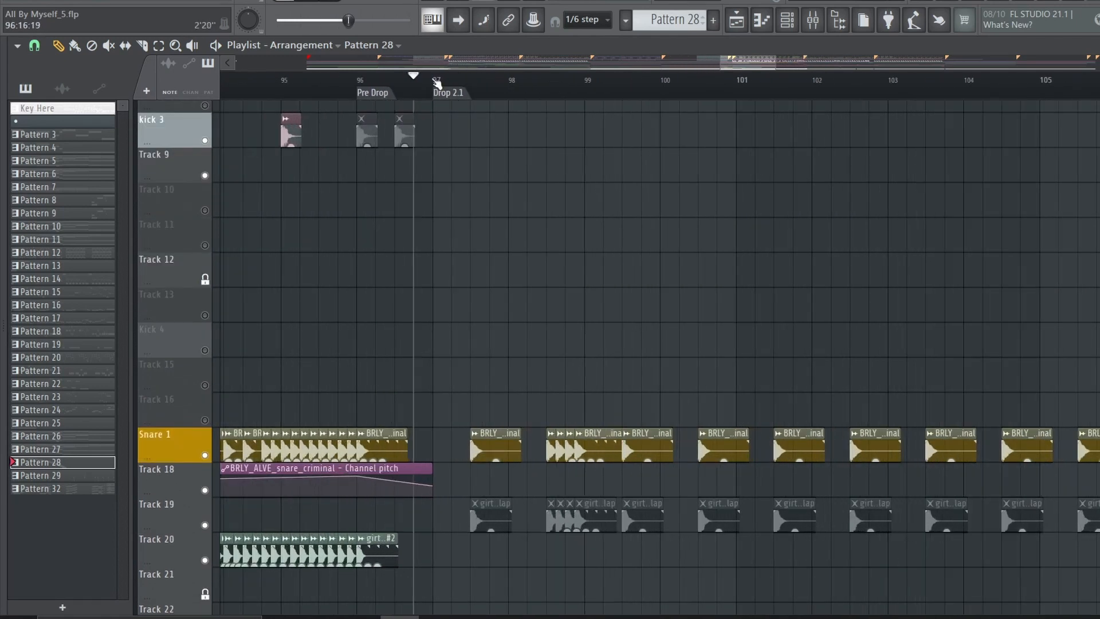
Play Drop 2.1 from bar 97 while examining its kick, snare and percussion tracks
{"action": "scroll", "coordinate": [581, 152], "scroll_direction": "up", "scroll_amount": 5}
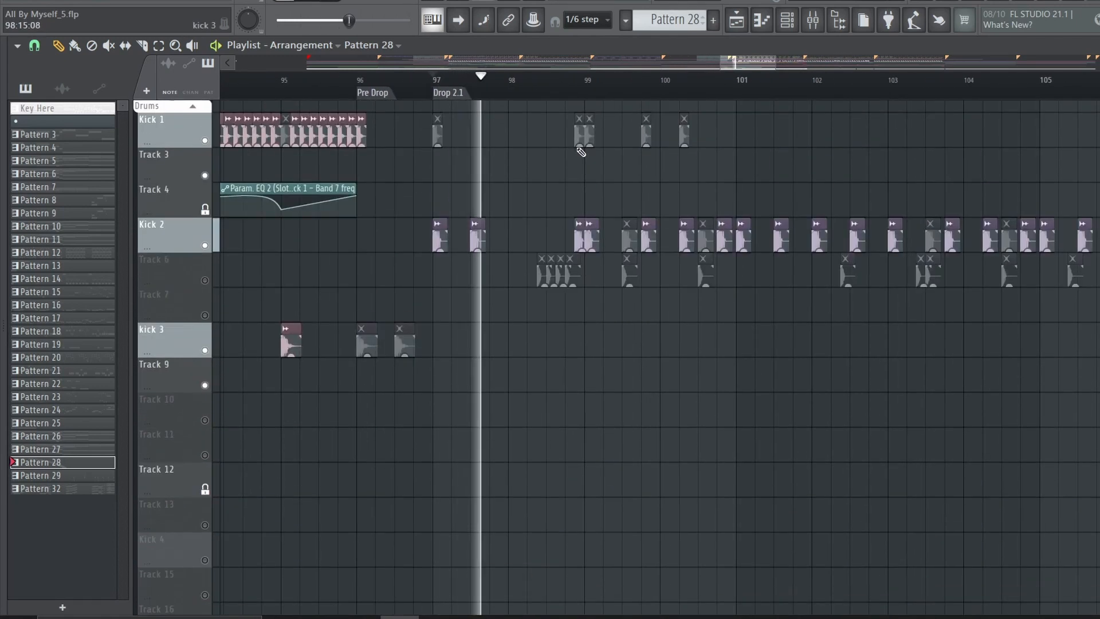
{"action": "scroll", "coordinate": [581, 151], "scroll_direction": "down", "scroll_amount": 4}
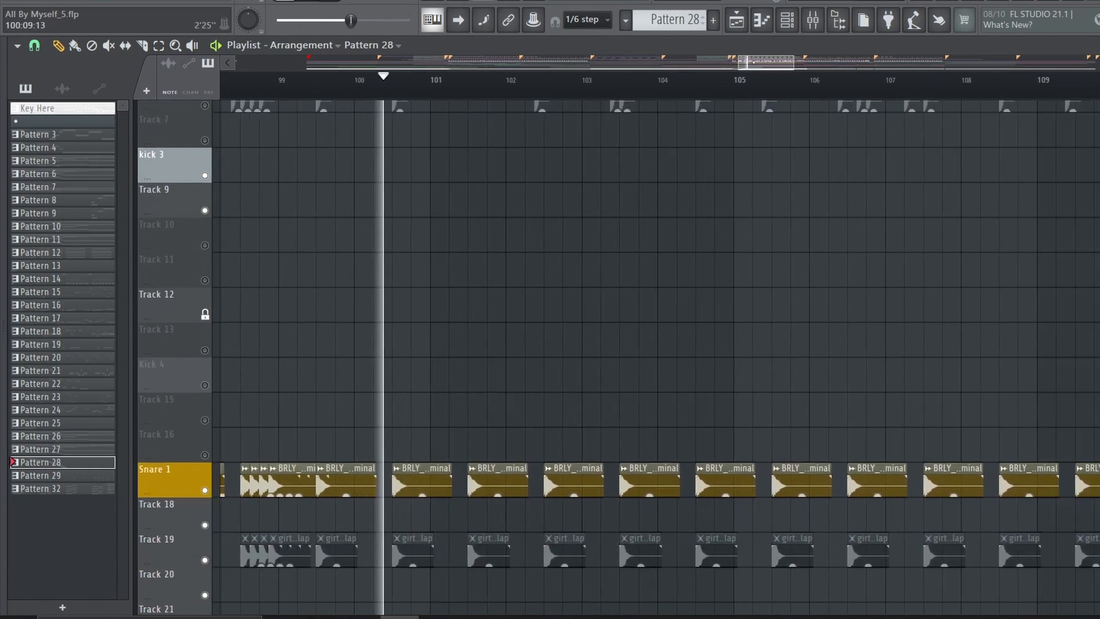
{"action": "scroll", "coordinate": [617, 497], "scroll_direction": "up", "scroll_amount": 2}
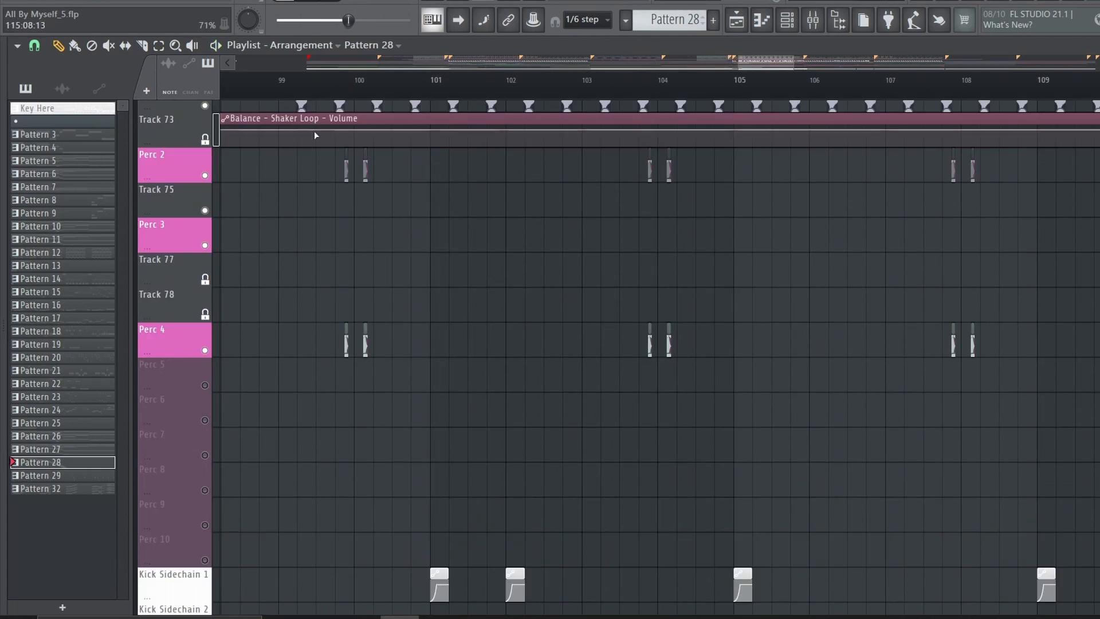
{"action": "scroll", "coordinate": [523, 397], "scroll_direction": "up", "scroll_amount": 12}
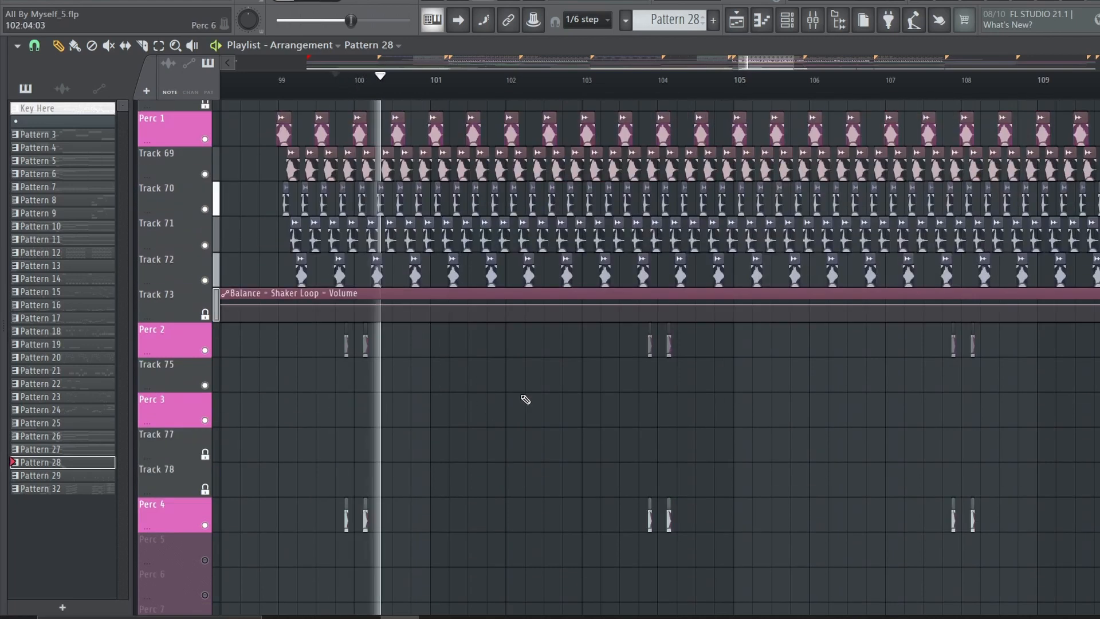
{"action": "key", "text": "space"}
Examine the cymbal and open hat tracks of Drop 2.1 and play its closing ride and hihat fill from bar 112
{"action": "scroll", "coordinate": [437, 457], "scroll_direction": "up", "scroll_amount": 20}
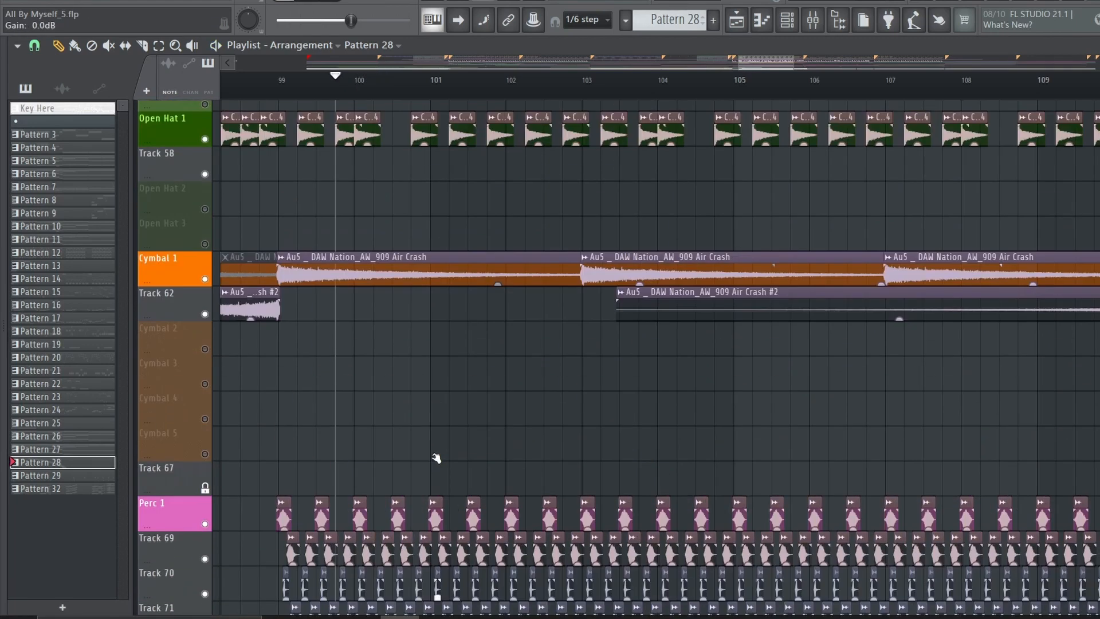
{"action": "scroll", "coordinate": [437, 457], "scroll_direction": "up", "scroll_amount": 4}
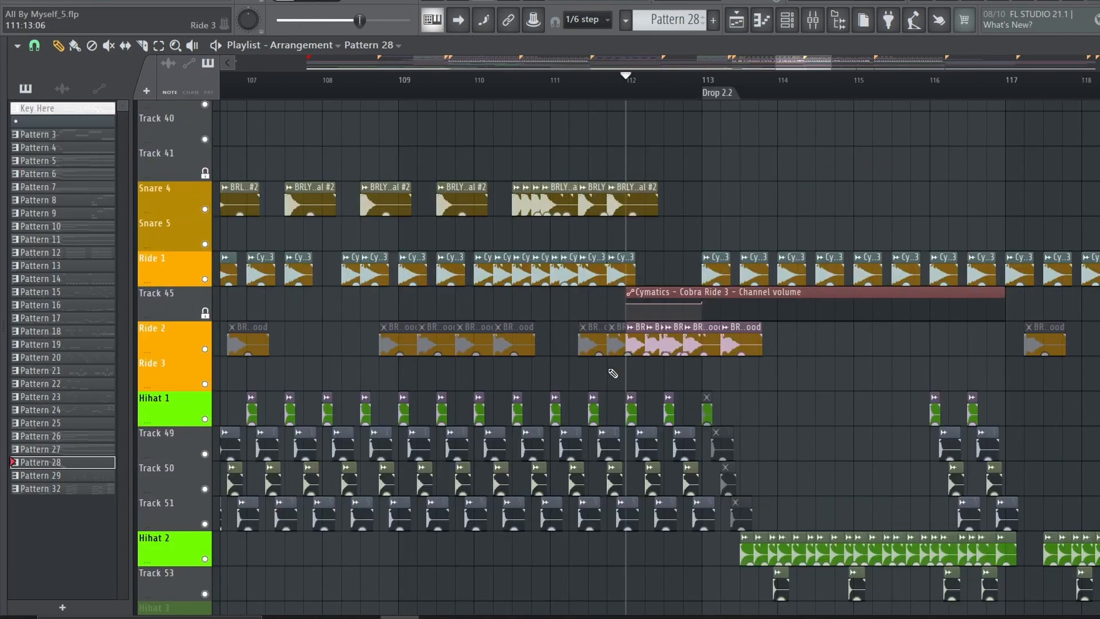
{"action": "scroll", "coordinate": [644, 350], "scroll_direction": "up", "scroll_amount": 3}
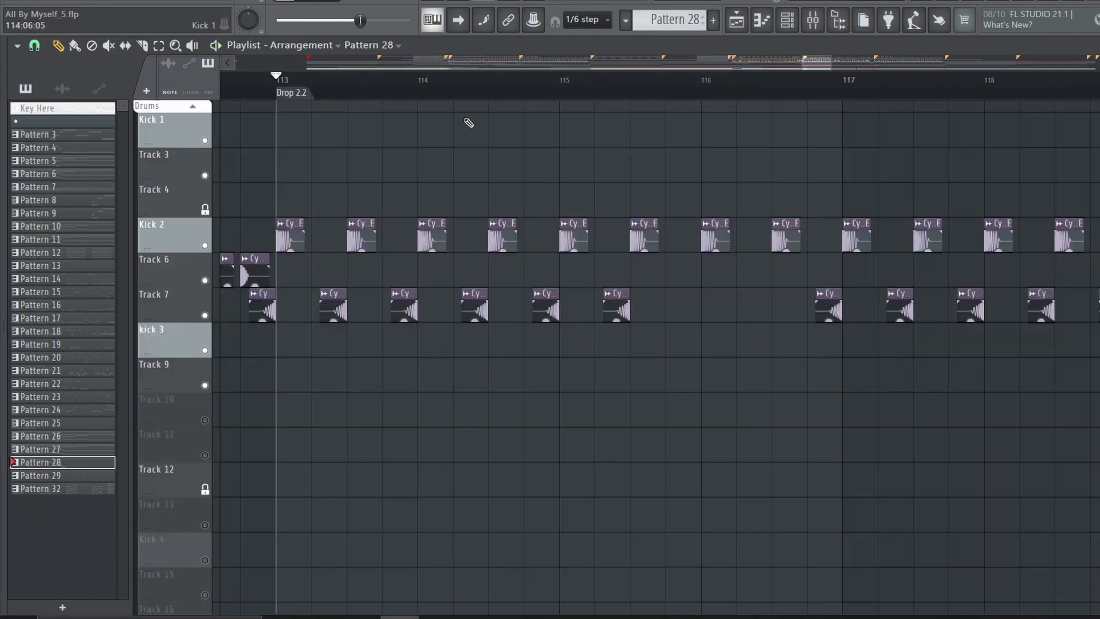
{"action": "scroll", "coordinate": [427, 98], "scroll_direction": "down", "scroll_amount": 4}
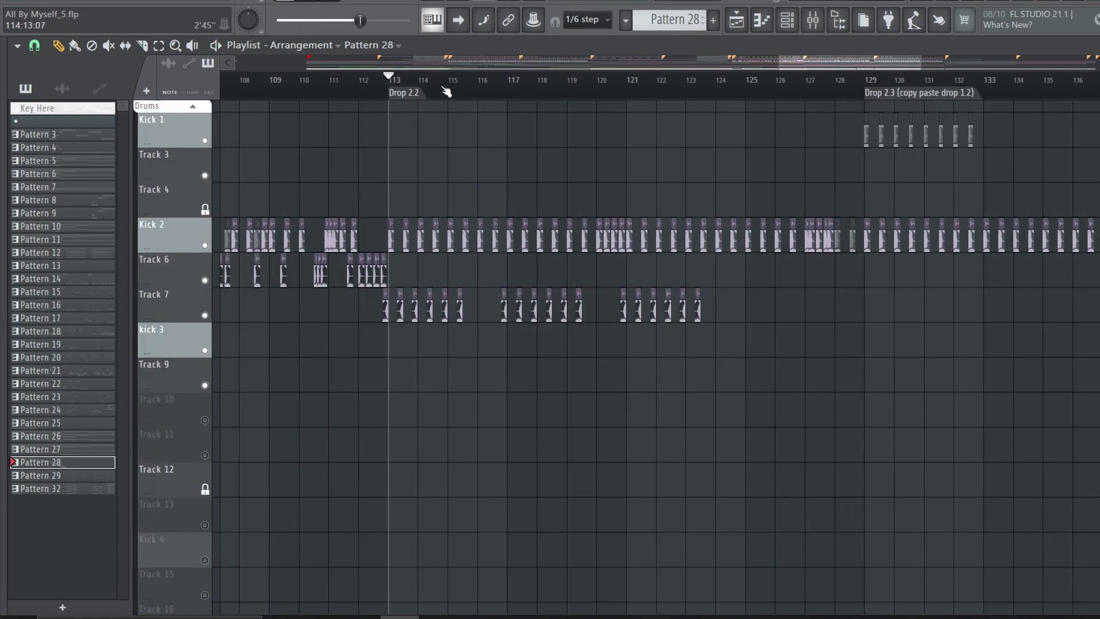
Examine the Kick 2 clips and the Track 7 clips between them at the start of Drop 2.2
{"action": "scroll", "coordinate": [437, 95], "scroll_direction": "up", "scroll_amount": 4}
{"action": "scroll", "coordinate": [381, 101], "scroll_direction": "up", "scroll_amount": 2}
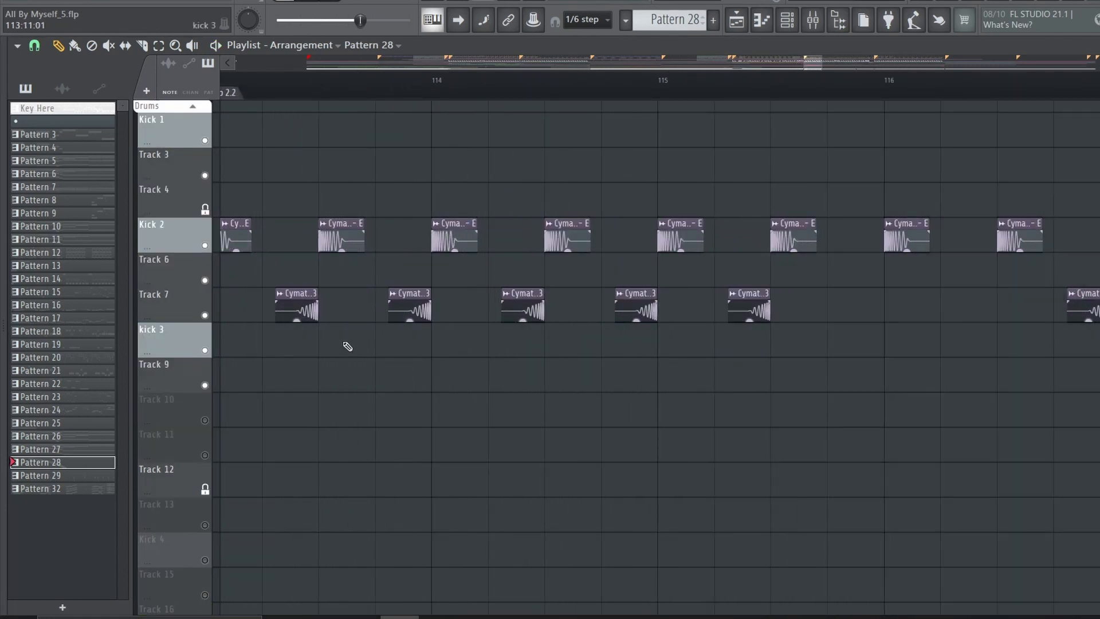
{"action": "scroll", "coordinate": [474, 96], "scroll_direction": "down", "scroll_amount": 4}
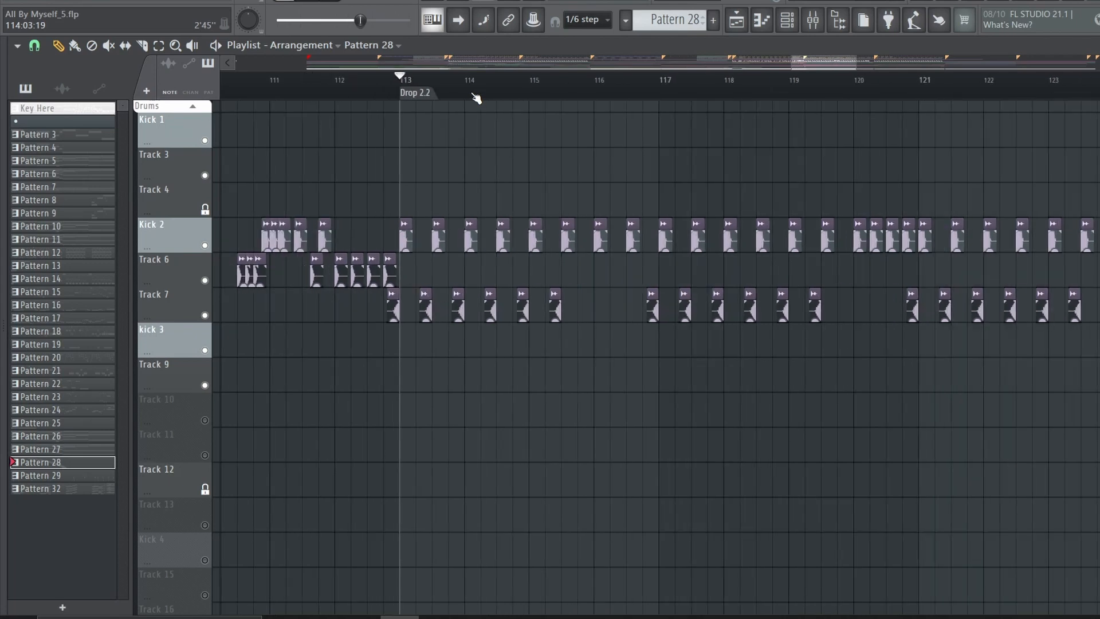
Play Drop 2.2 from bar 113 while examining its Snare 2, Track 33 and Ride 1 clips
{"action": "key", "text": "space"}
{"action": "scroll", "coordinate": [471, 214], "scroll_direction": "down", "scroll_amount": 6}
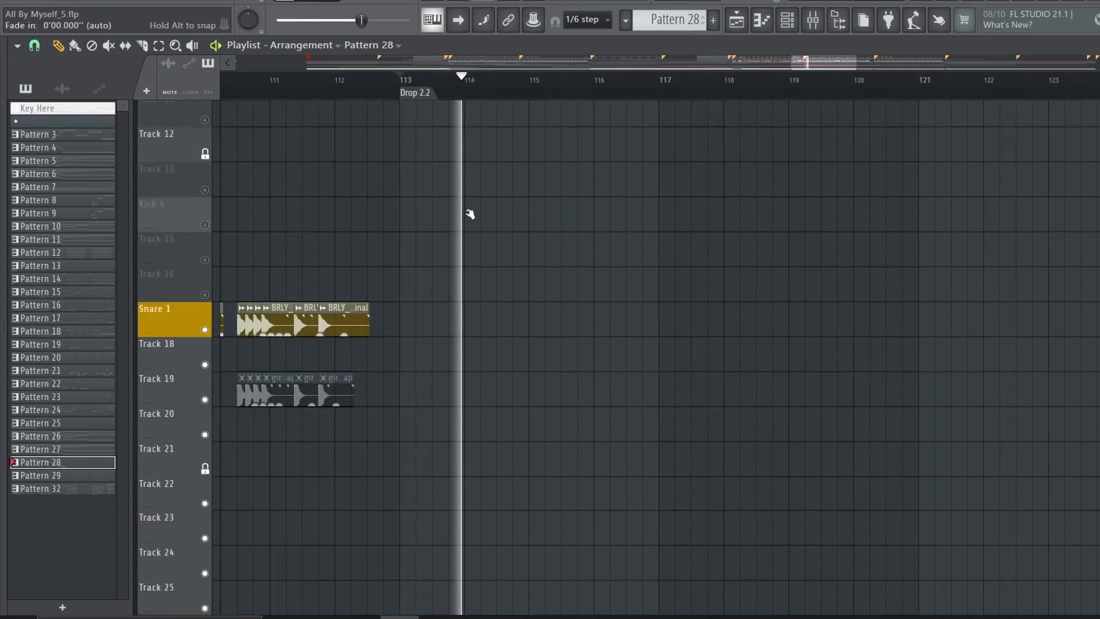
{"action": "scroll", "coordinate": [471, 216], "scroll_direction": "down", "scroll_amount": 5}
{"action": "scroll", "coordinate": [614, 105], "scroll_direction": "down", "scroll_amount": 3}
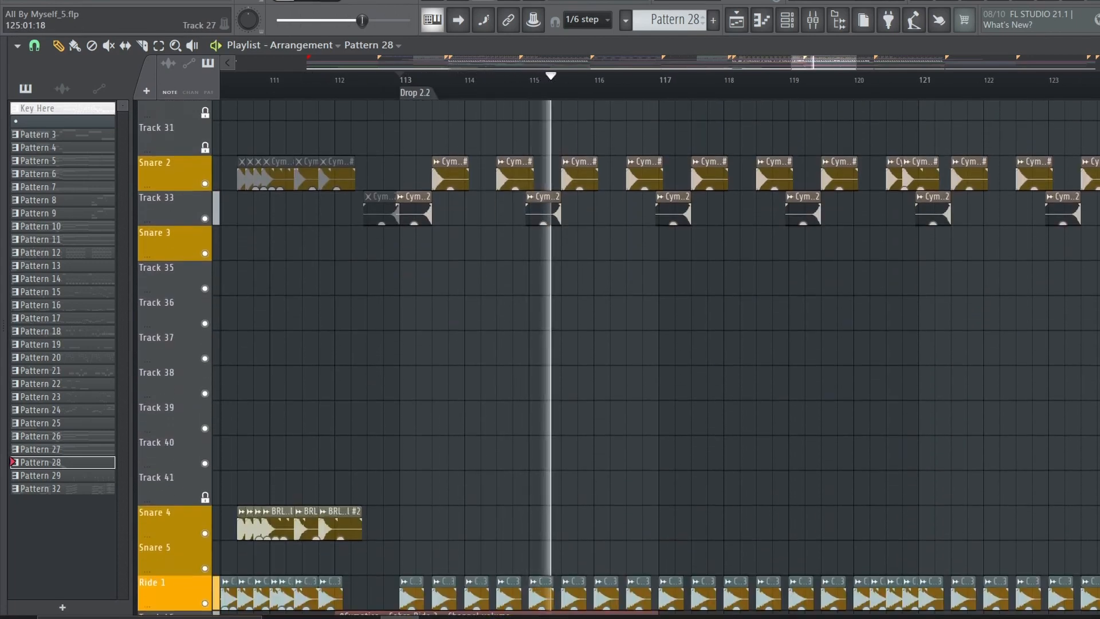
{"action": "scroll", "coordinate": [621, 104], "scroll_direction": "down", "scroll_amount": 3}
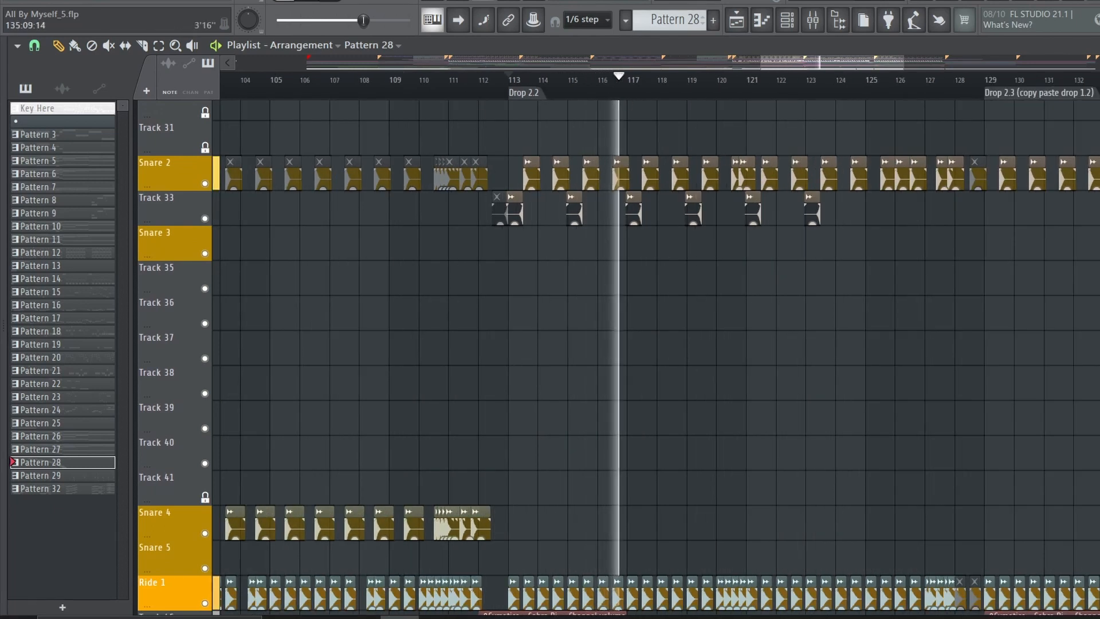
Look over the kick tracks of Drop 2.3 from bar 129
{"action": "scroll", "coordinate": [908, 331], "scroll_direction": "up", "scroll_amount": 12}
{"action": "scroll", "coordinate": [860, 339], "scroll_direction": "up", "scroll_amount": 2}
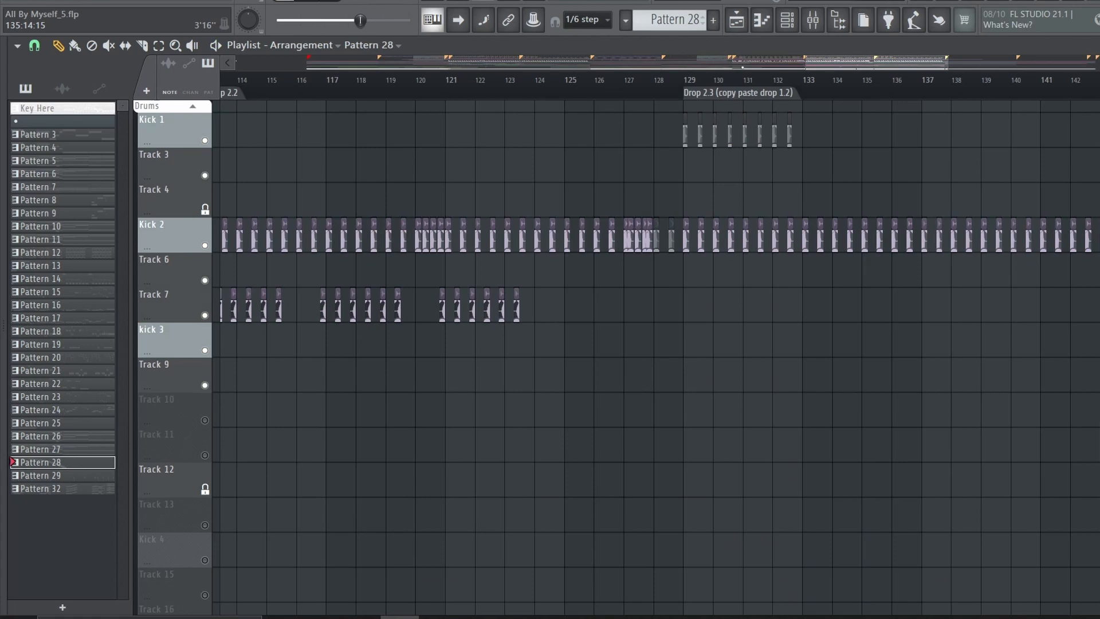
{"action": "left_click", "coordinate": [688, 90]}
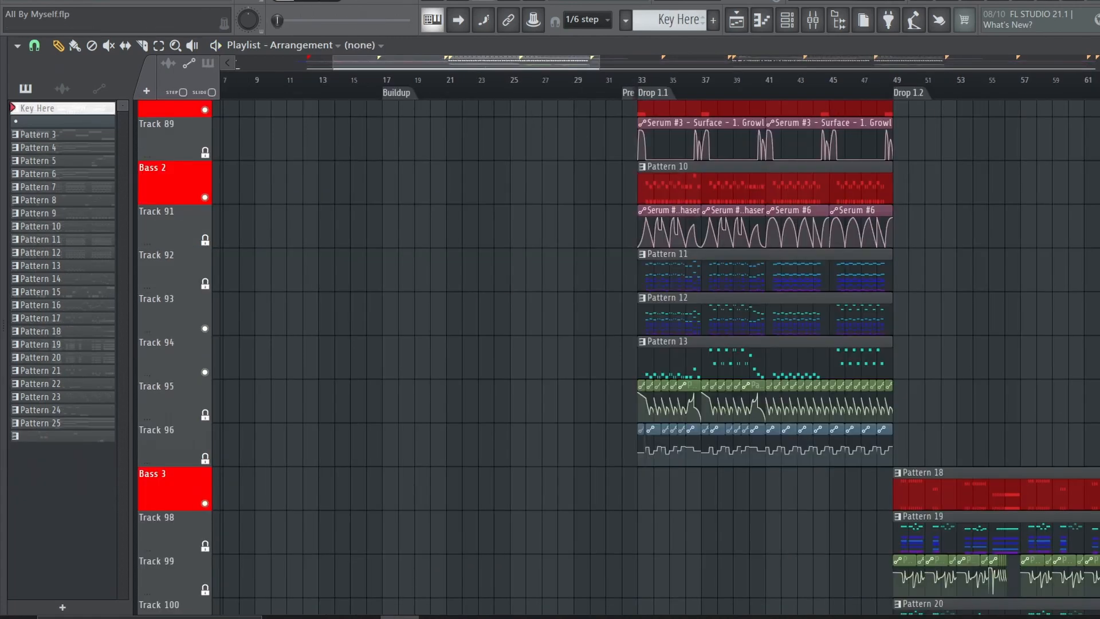
Solo Bass 2 with its layers in the All By Myself project and play Drop 1.1 from bar 33
{"action": "scroll", "coordinate": [891, 83], "scroll_direction": "up", "scroll_amount": 4}
{"action": "left_click", "coordinate": [345, 86]}
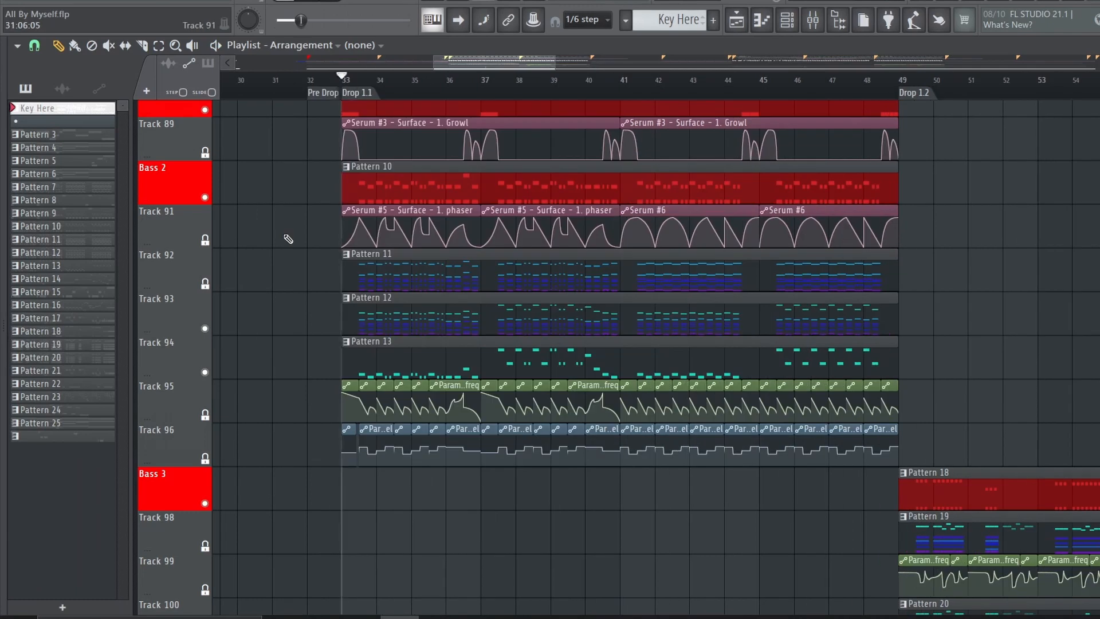
{"action": "right_click", "coordinate": [206, 198]}
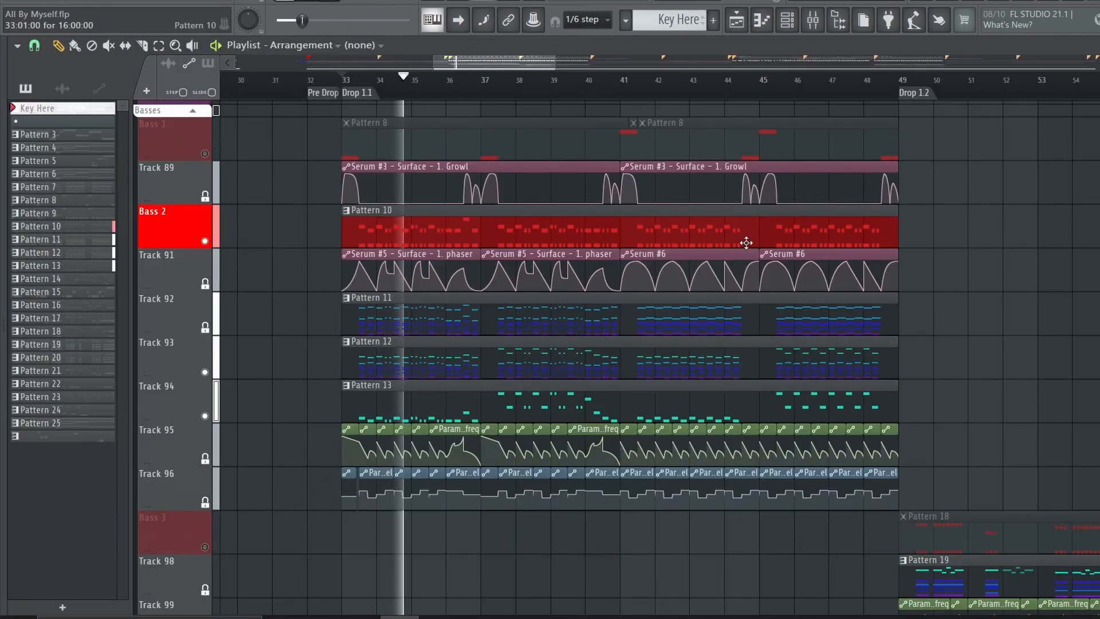
{"action": "left_click", "coordinate": [746, 243]}
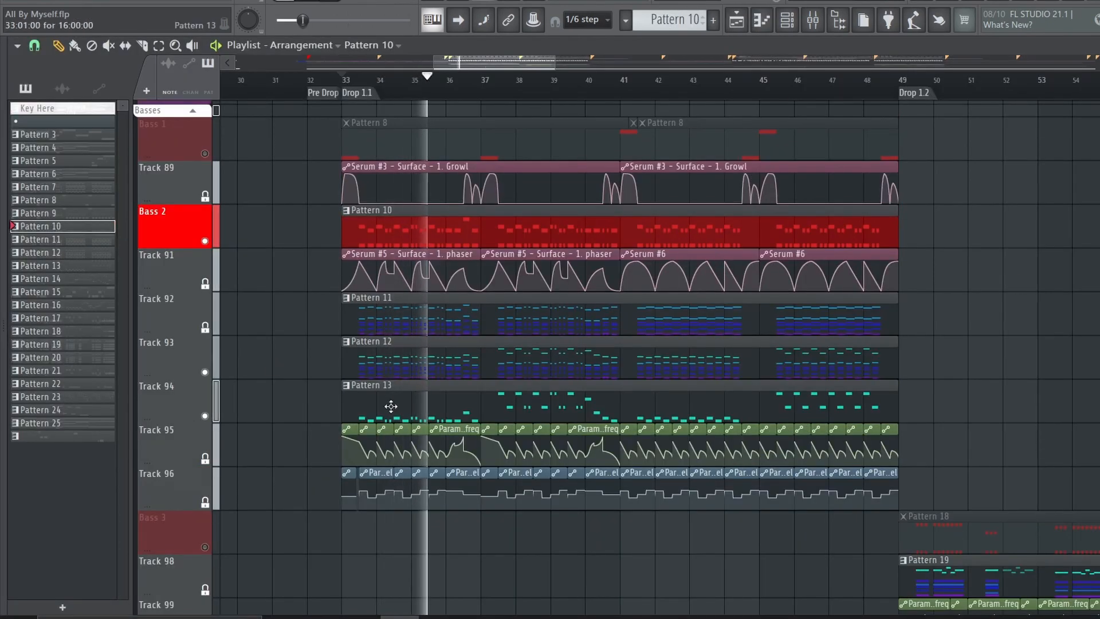
Mute Tracks 92, 93 and 94 so only the Bass 2 track's Pattern 10 plays
{"action": "left_click", "coordinate": [216, 314]}
{"action": "left_click", "coordinate": [214, 368]}
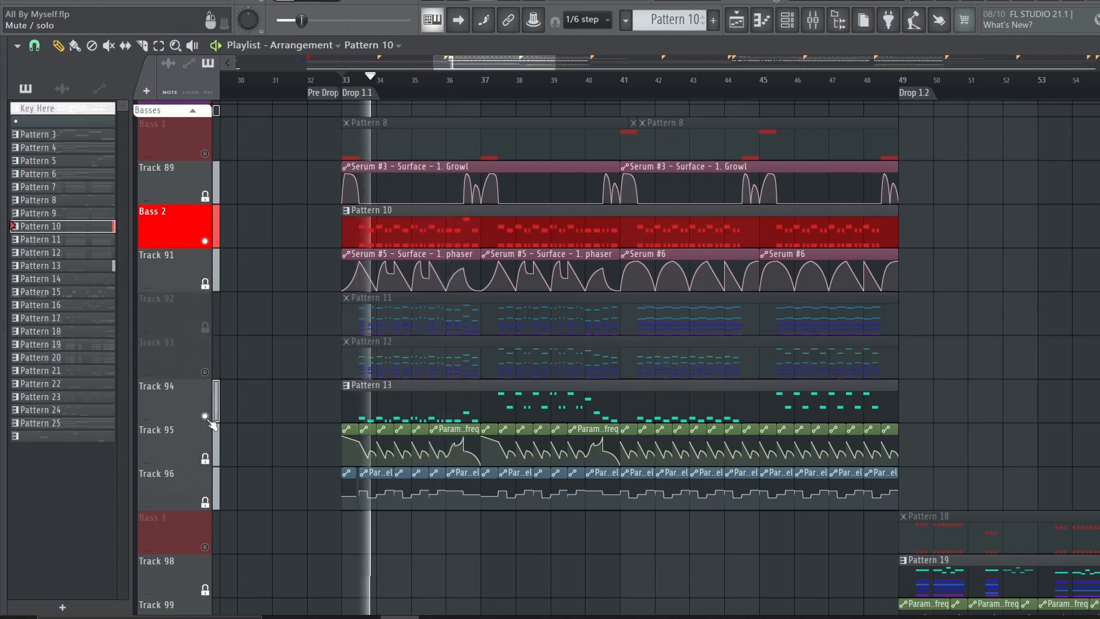
{"action": "left_click", "coordinate": [215, 401]}
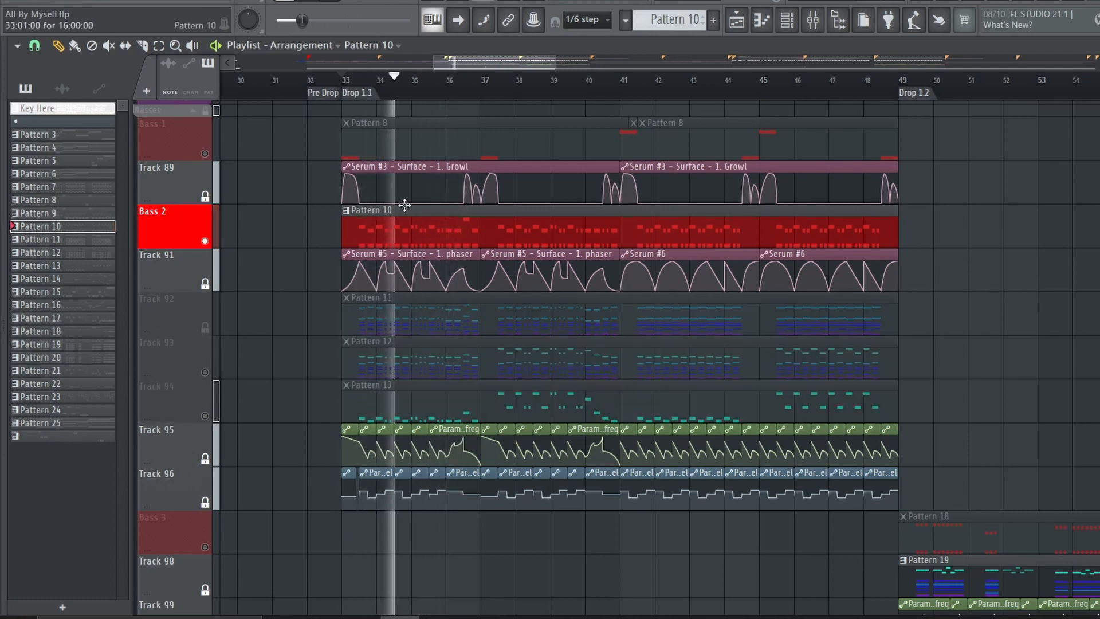
Enlarge the channel rack to show Pattern 10's notes, and open the mixer on the Bass 2 insert
{"action": "left_click", "coordinate": [787, 19]}
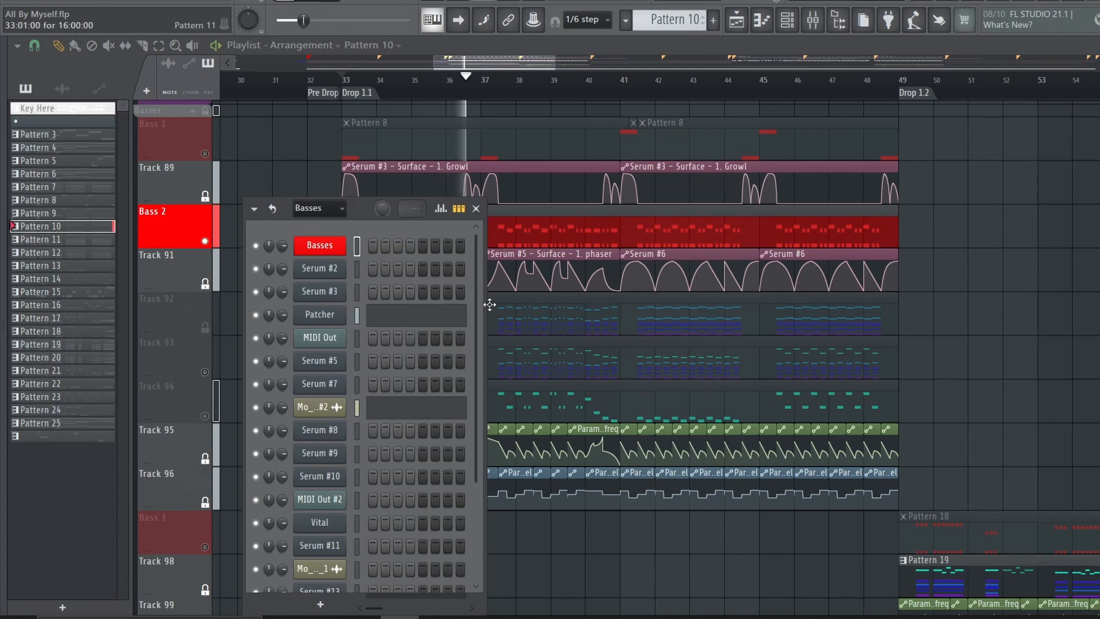
{"action": "left_click_drag", "start_coordinate": [486, 306], "coordinate": [714, 450]}
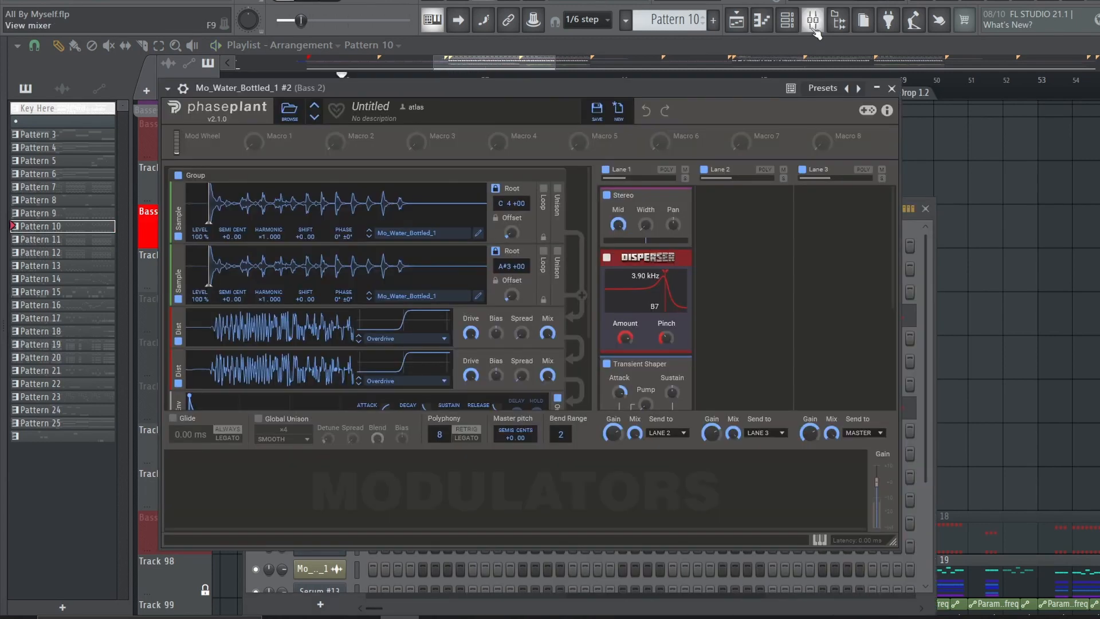
{"action": "left_click", "coordinate": [814, 28]}
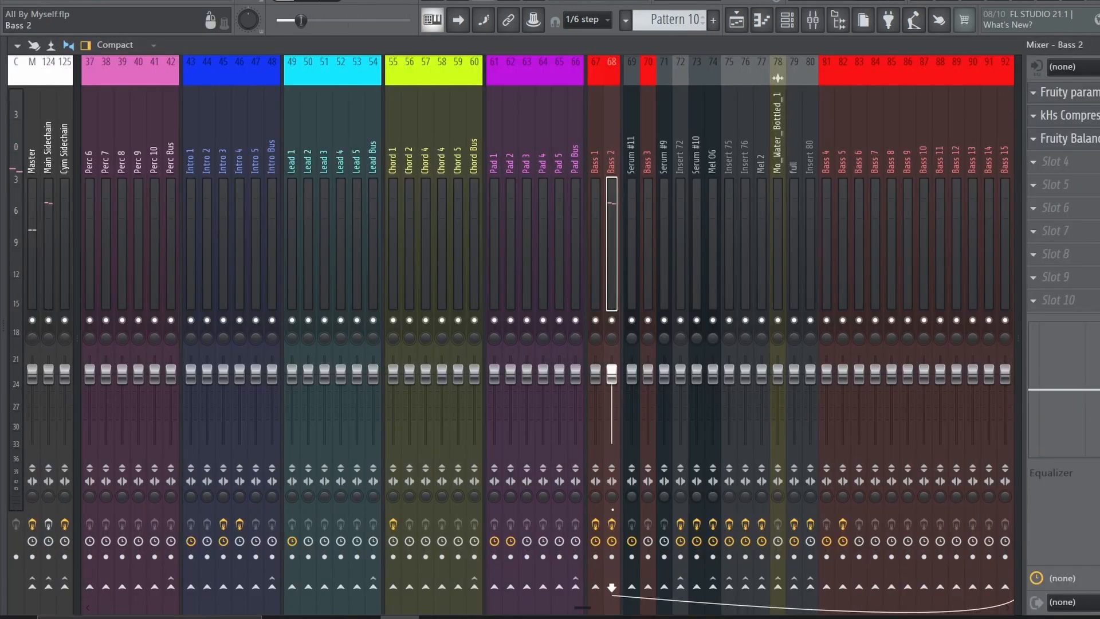
Review the Bass 2 insert's Fruity parametric EQ 2, kHs Compressor and Fruity Balance effects
{"action": "left_click", "coordinate": [1095, 93]}
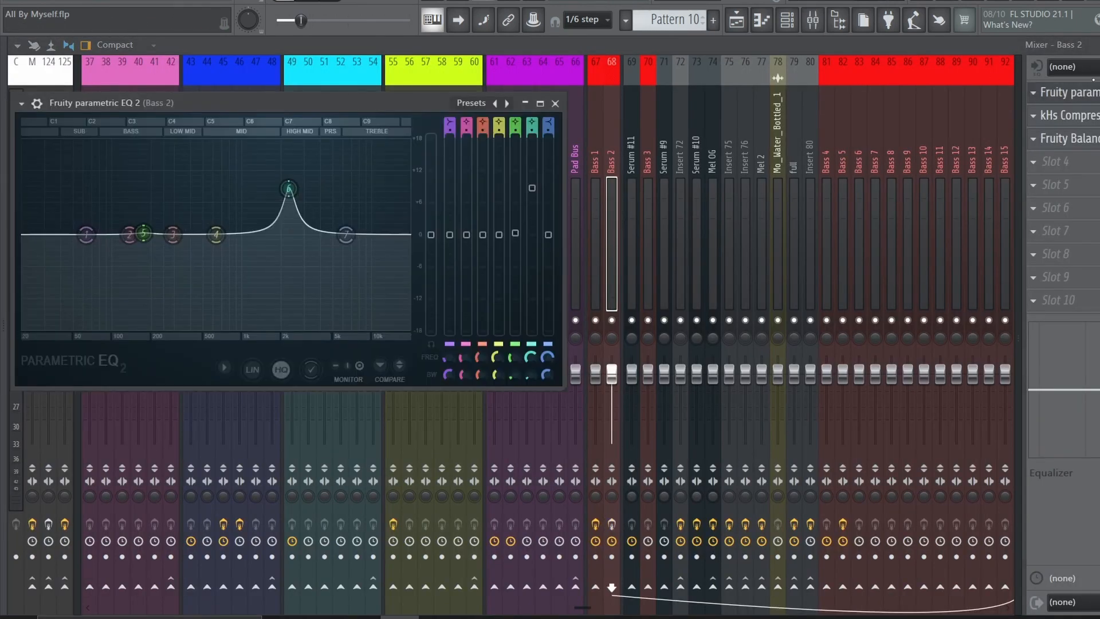
{"action": "left_click", "coordinate": [1088, 92]}
{"action": "left_click", "coordinate": [1085, 118]}
{"action": "left_click", "coordinate": [1085, 119]}
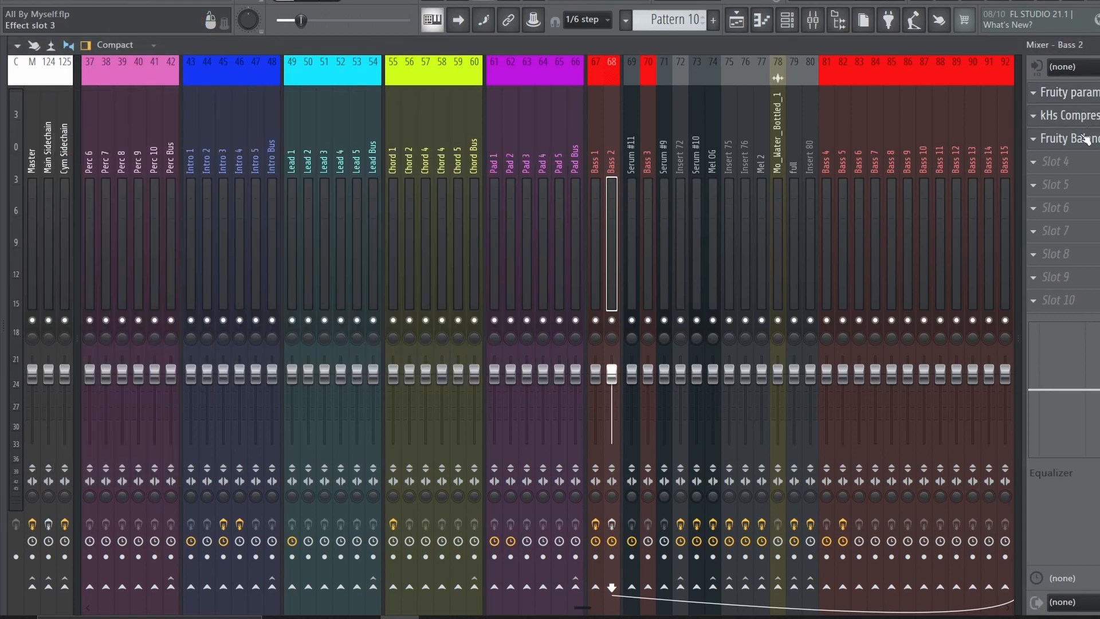
{"action": "left_click", "coordinate": [1085, 138]}
{"action": "left_click", "coordinate": [1086, 138]}
Play the bass with Bass 2's Fruity parametric EQ 2 open to watch its automated bands, and close the EQ
{"action": "left_click", "coordinate": [1069, 100]}
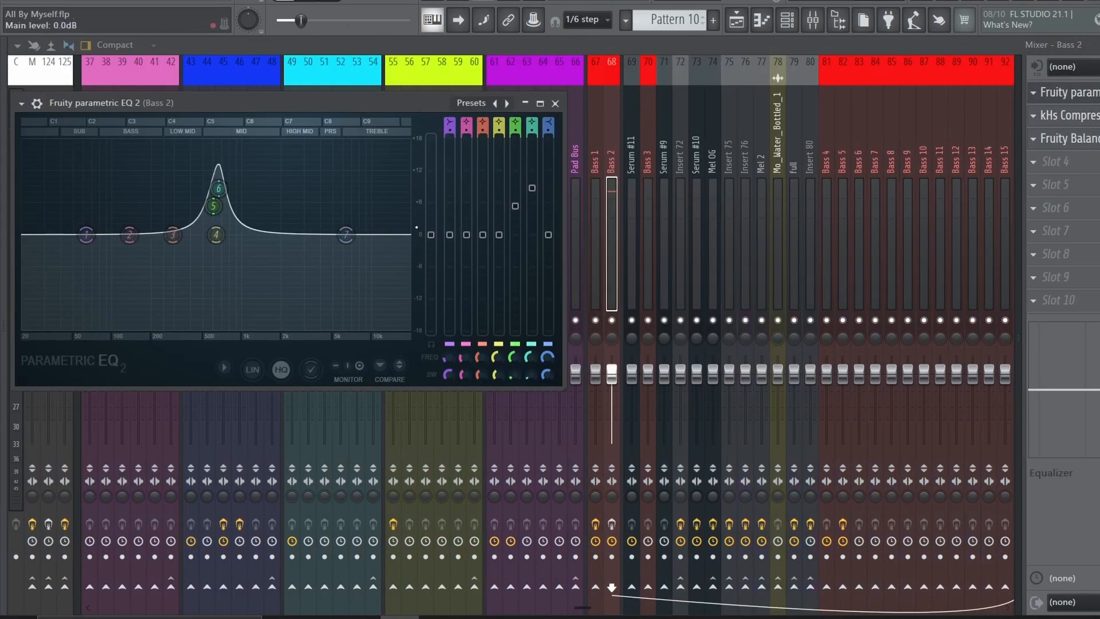
{"action": "key", "text": "space"}
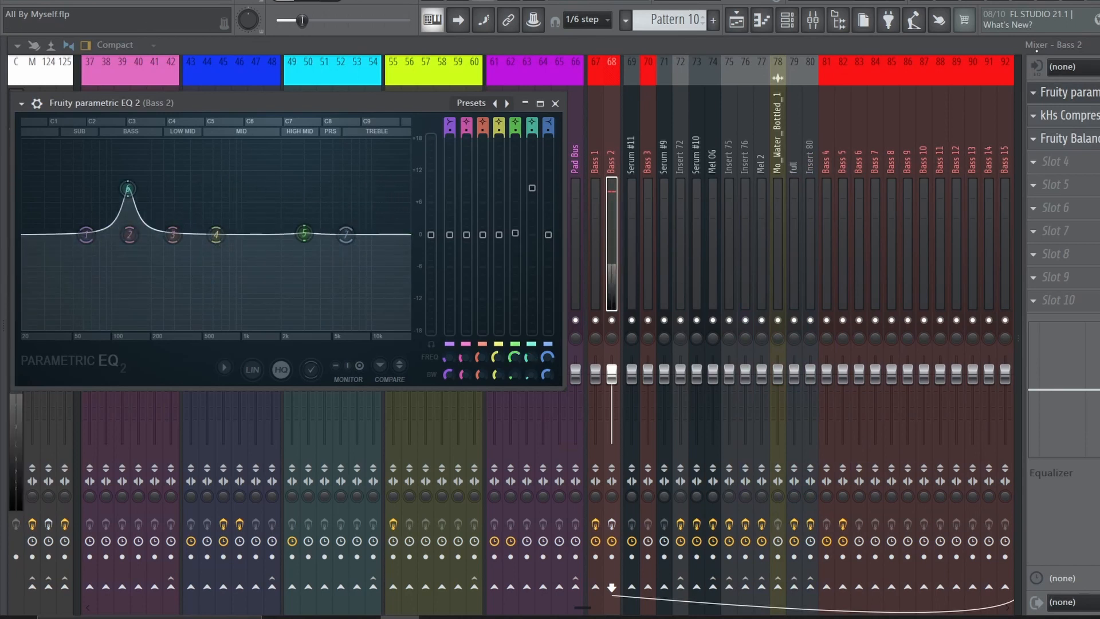
{"action": "key", "text": "Escape"}
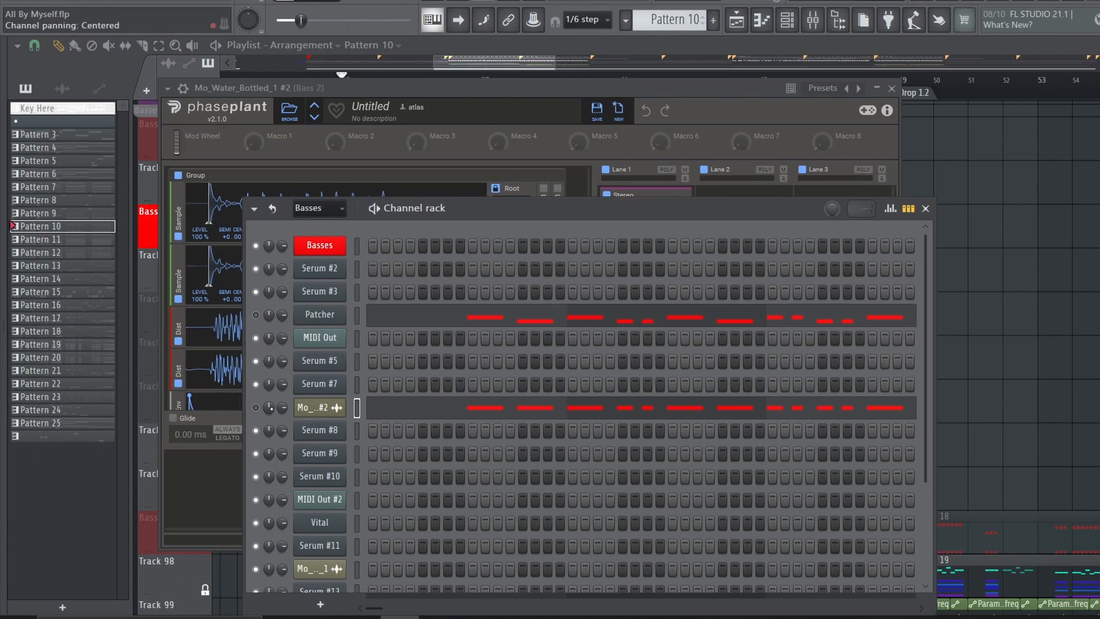
Open the Mo_Water_Bottled_1 #2 Phase Plant instrument and examine its samples, Overdrive distortions and envelope
{"action": "left_click", "coordinate": [320, 408]}
{"action": "left_click", "coordinate": [319, 407]}
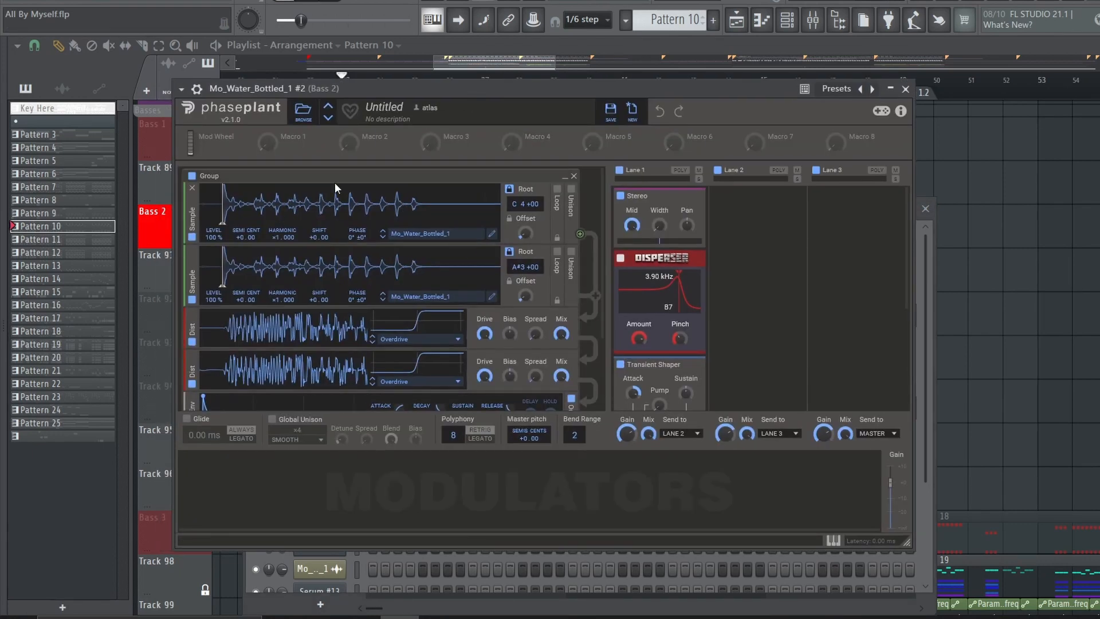
{"action": "scroll", "coordinate": [457, 346], "scroll_direction": "down", "scroll_amount": 3}
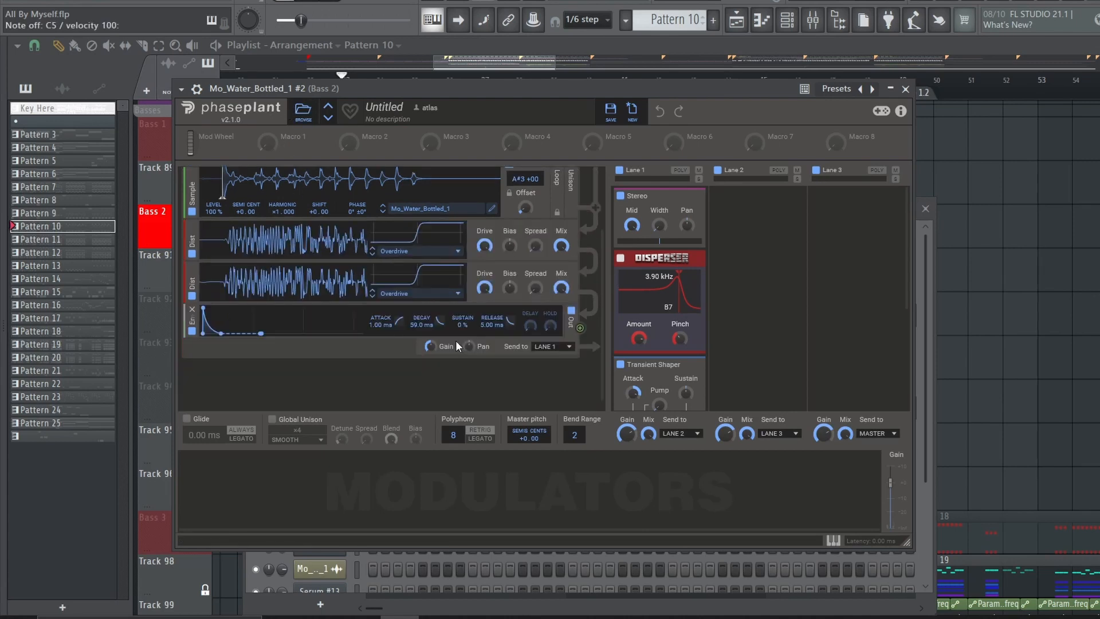
Try the envelope with 100 % sustain and 29.3 ms decay, and examine Lane 1's Disperser and Transient Shaper
{"action": "left_click_drag", "start_coordinate": [459, 326], "coordinate": [459, 286]}
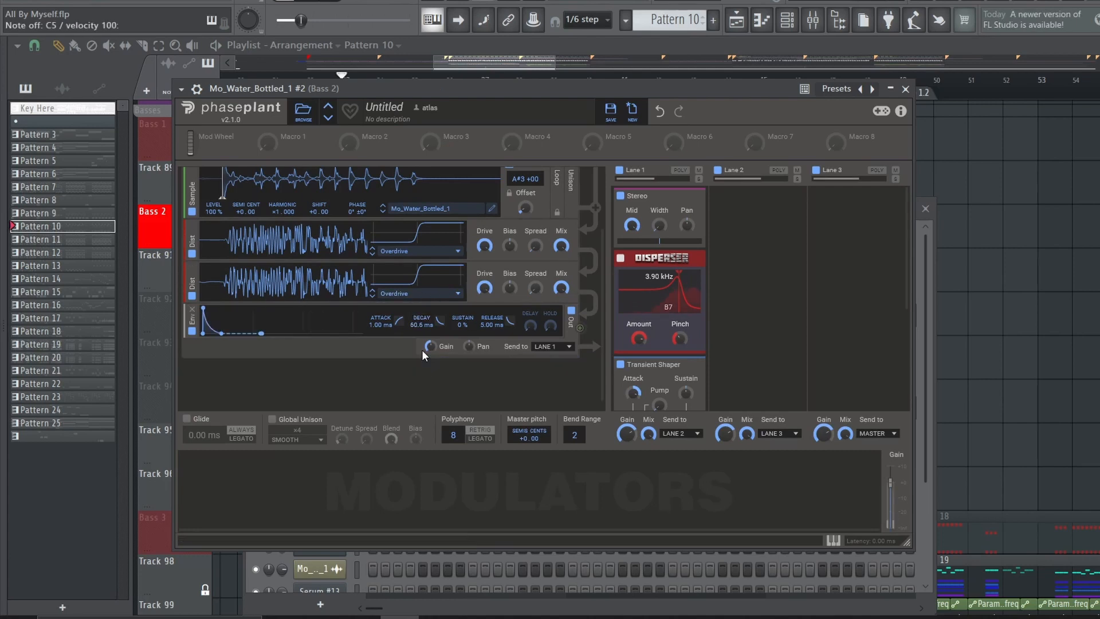
{"action": "scroll", "coordinate": [649, 291], "scroll_direction": "down", "scroll_amount": 1}
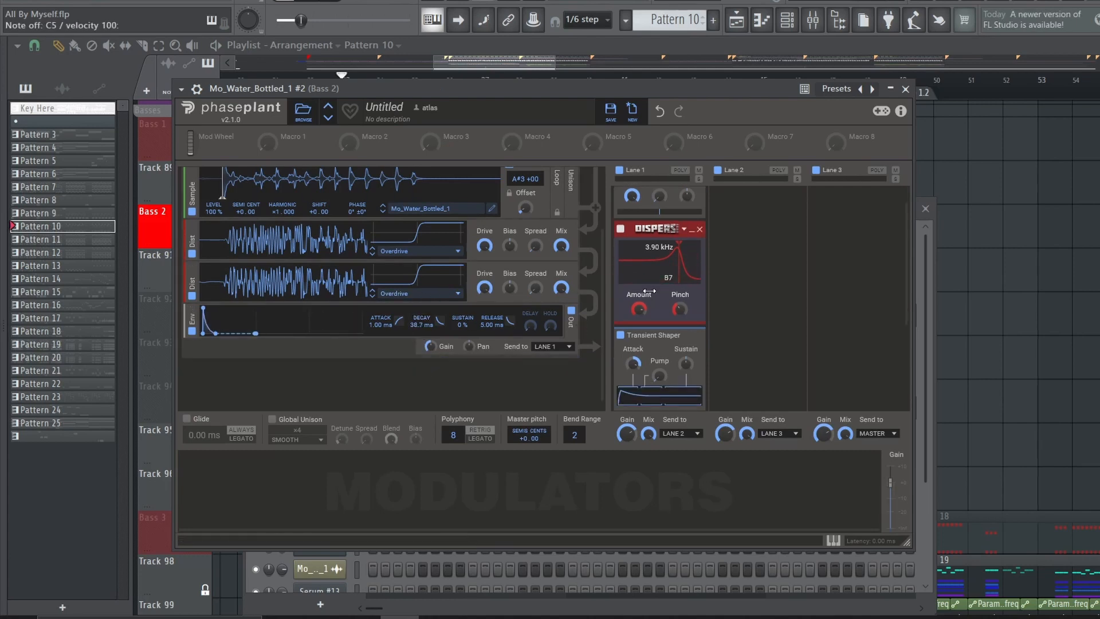
{"action": "scroll", "coordinate": [662, 363], "scroll_direction": "down", "scroll_amount": 4}
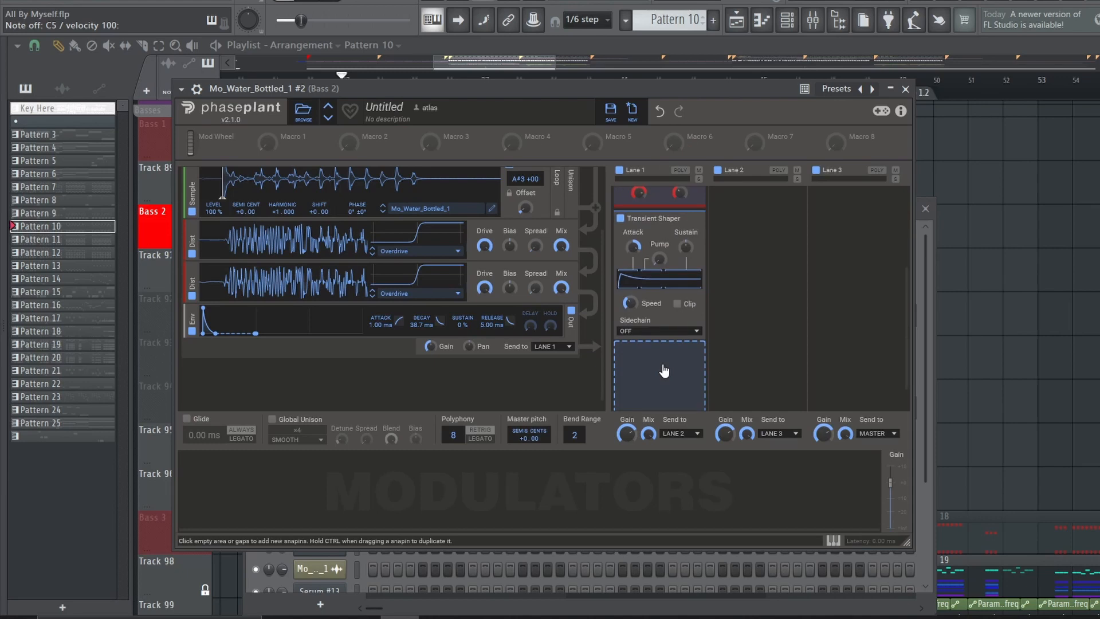
Close the Phase Plant instrument, play the Mo_Water_Bottled_1 #2 layer with the Patcher channel muted, and open the Patcher instrument in a wider view
{"action": "left_click", "coordinate": [905, 89]}
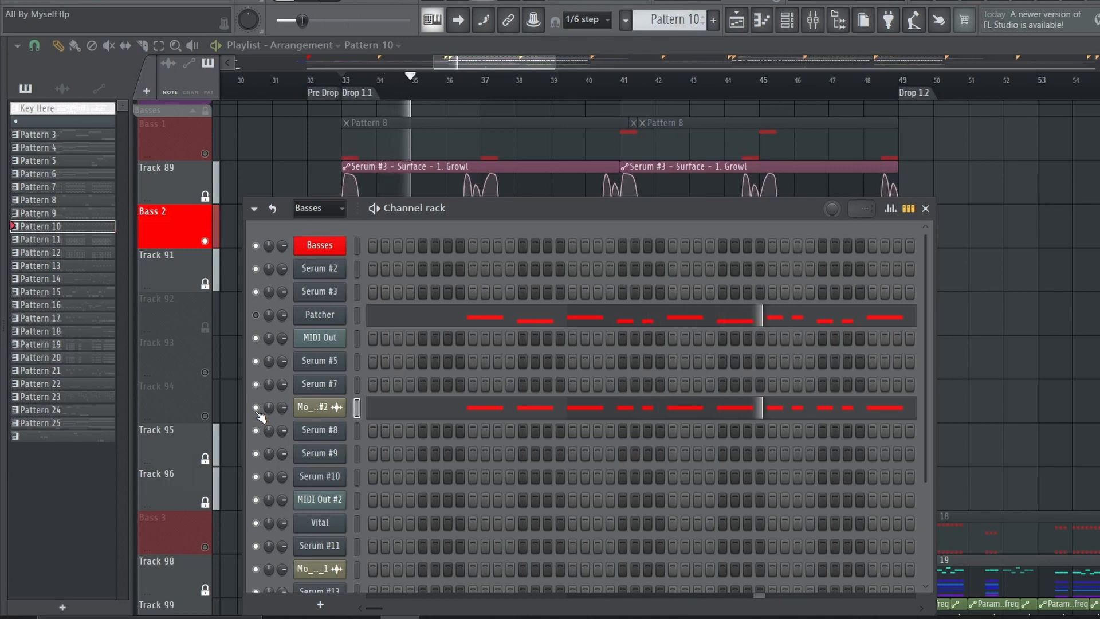
{"action": "key", "text": "space"}
{"action": "left_click", "coordinate": [257, 410]}
{"action": "left_click", "coordinate": [325, 313]}
{"action": "key", "text": "space"}
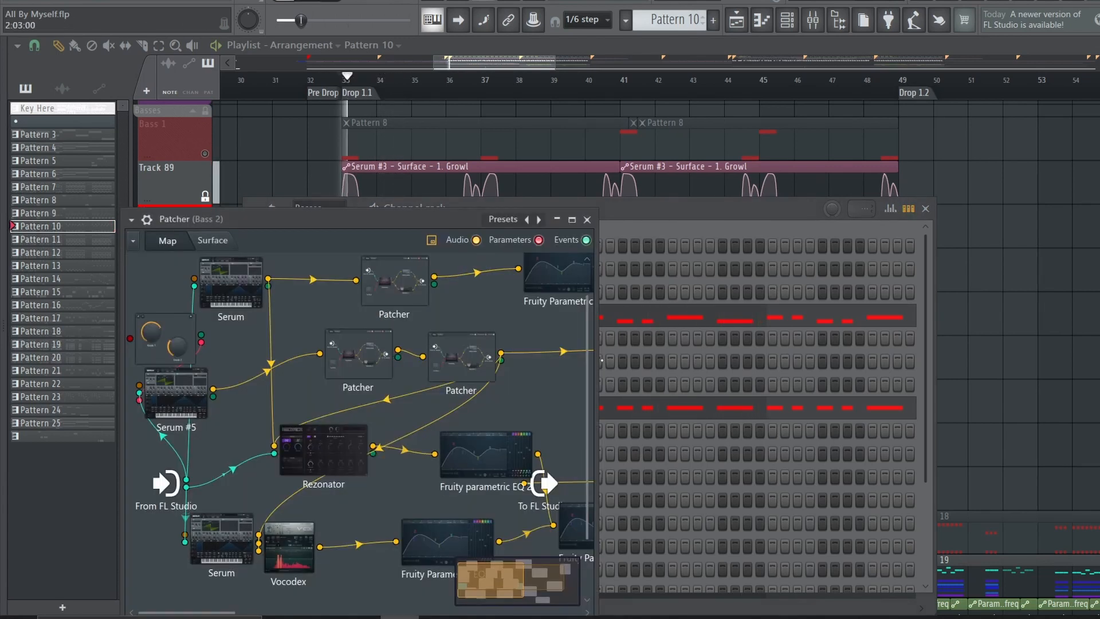
{"action": "left_click_drag", "start_coordinate": [596, 376], "coordinate": [895, 376]}
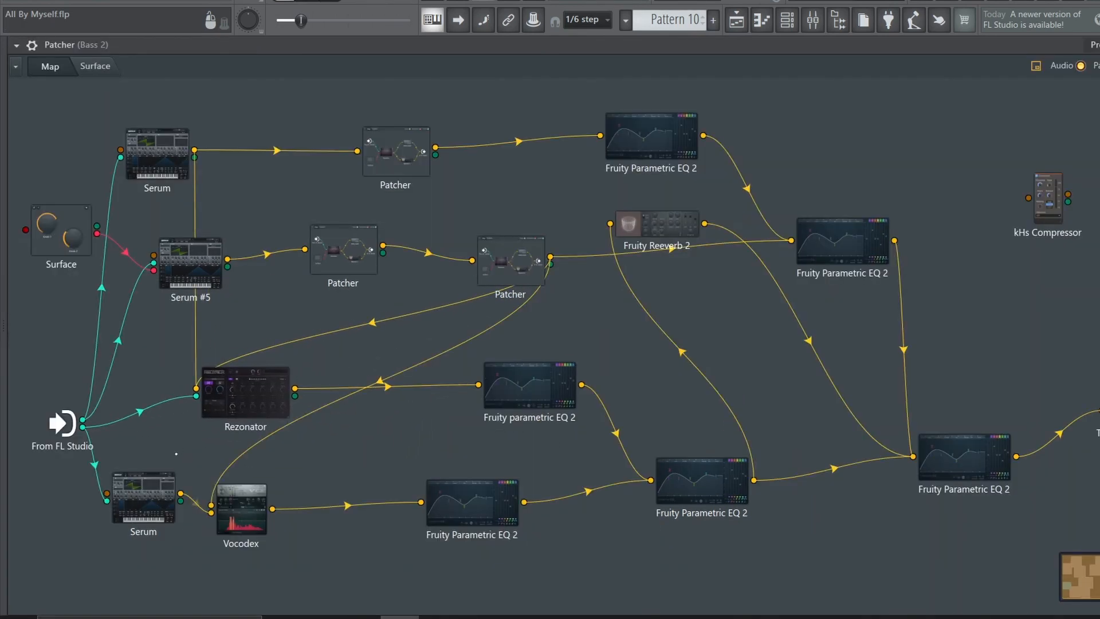
Tidy the Patcher map by repositioning Rezonator and its combined Fruity Parametric EQ 2, and place Fruity Reeverb 2 just after that EQ
{"action": "left_click_drag", "start_coordinate": [147, 494], "coordinate": [151, 501]}
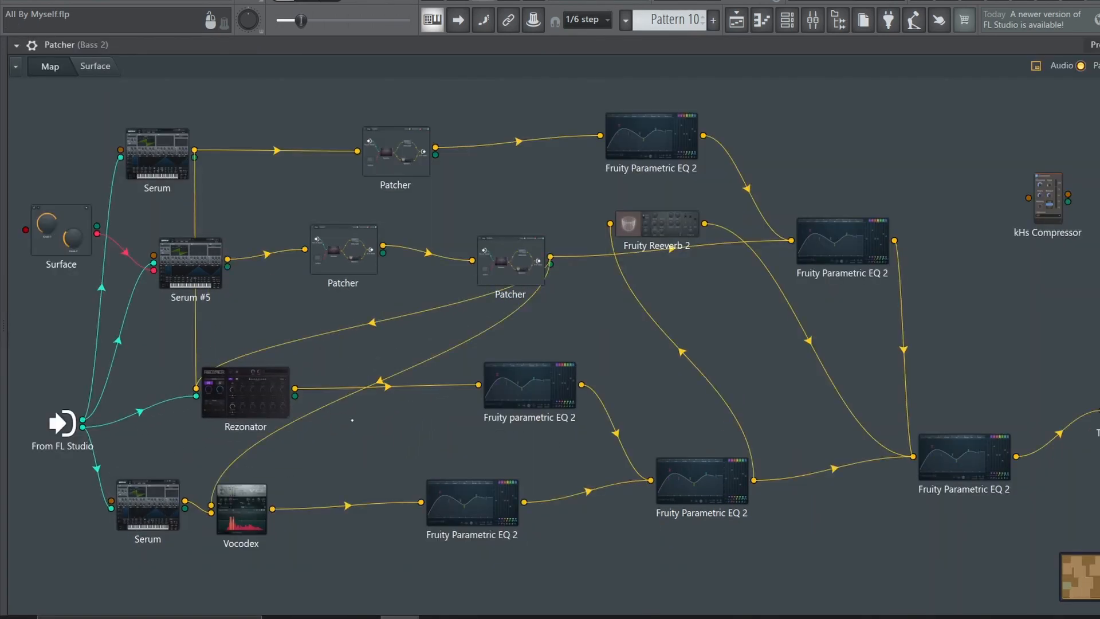
{"action": "left_click_drag", "start_coordinate": [246, 395], "coordinate": [201, 402]}
{"action": "left_click_drag", "start_coordinate": [692, 485], "coordinate": [676, 495]}
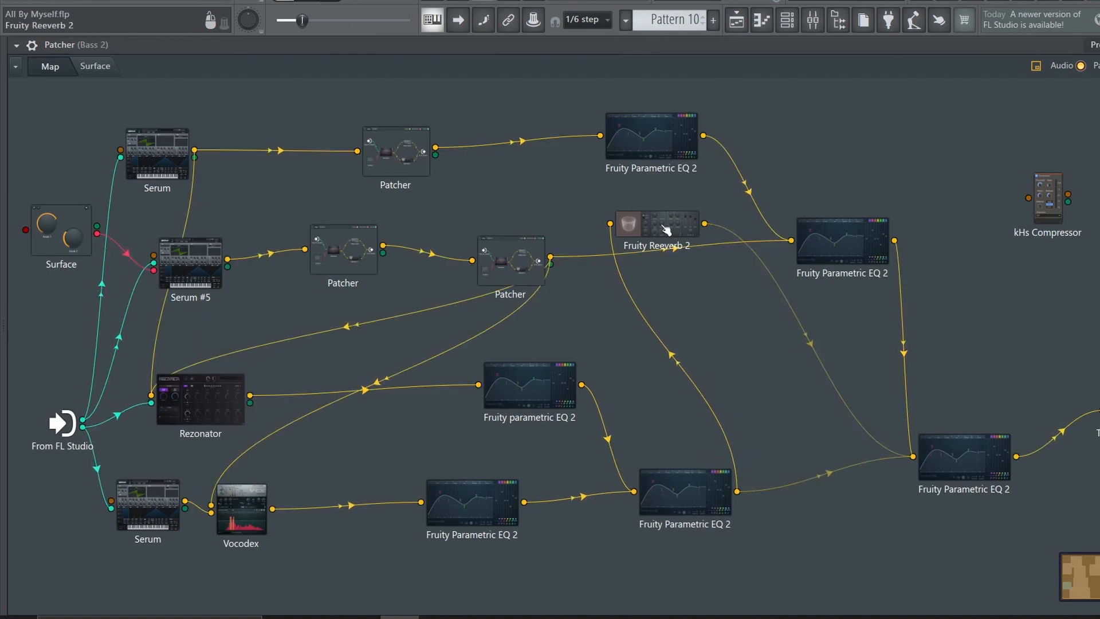
{"action": "left_click_drag", "start_coordinate": [663, 226], "coordinate": [806, 509]}
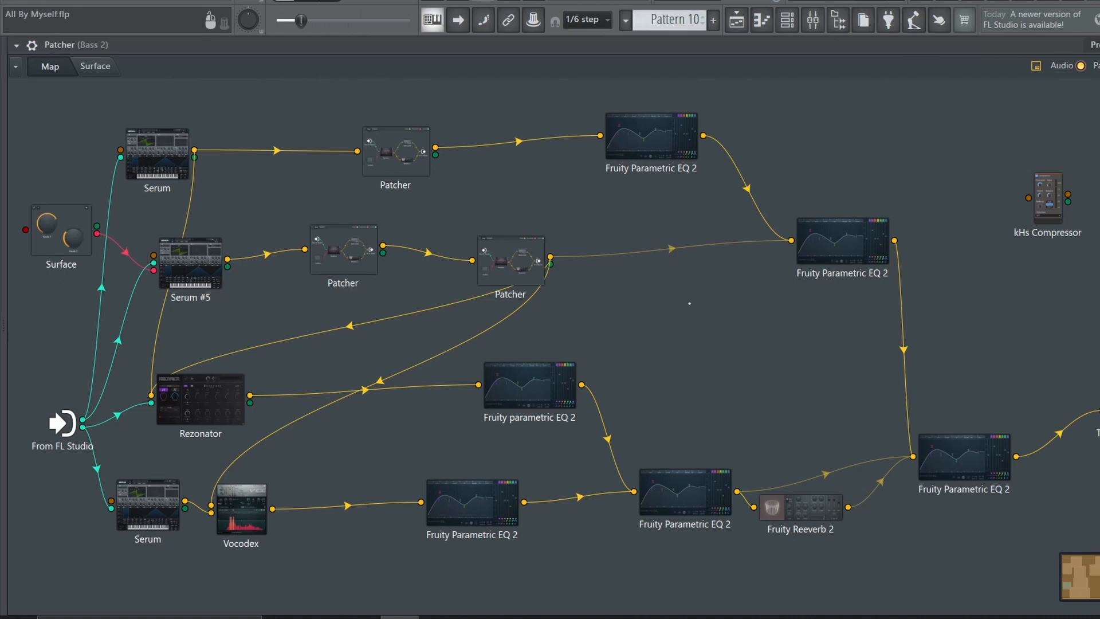
Examine the oscillator and effects rack of the uppermost Serum in the Patcher map
{"action": "left_click", "coordinate": [174, 151]}
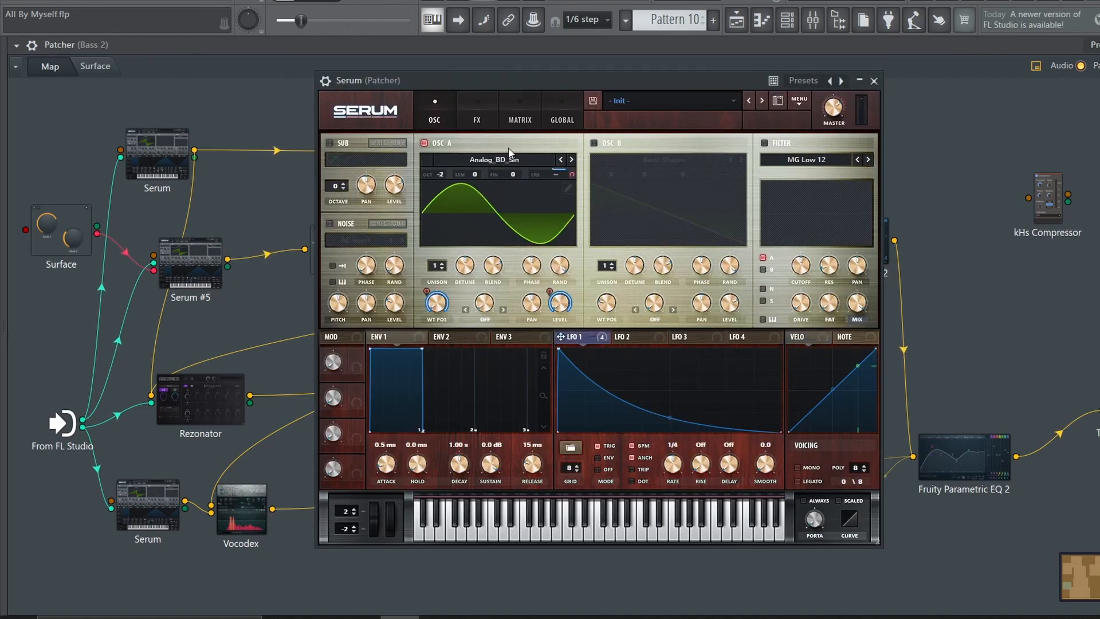
{"action": "left_click", "coordinate": [480, 118]}
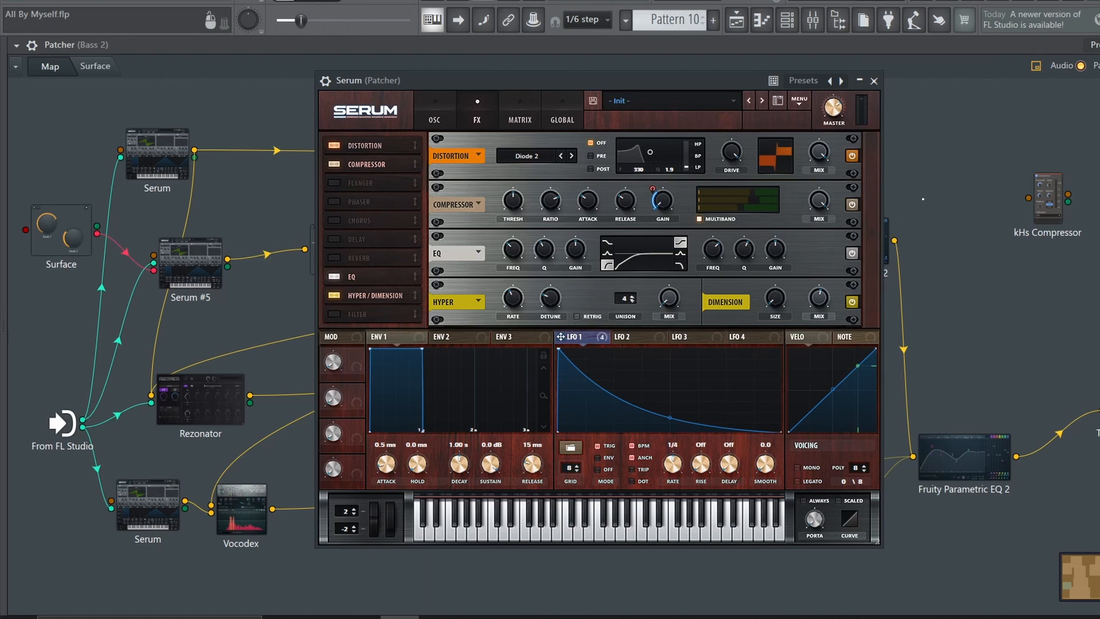
{"action": "left_click", "coordinate": [874, 81]}
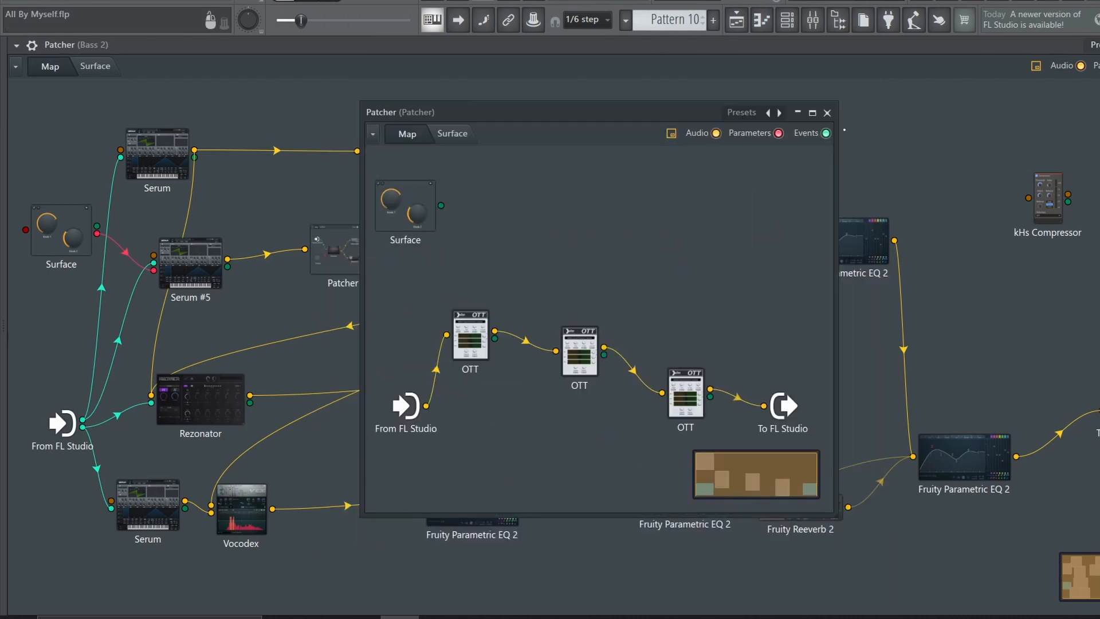
Review the nested OTT Patcher on the first Serum's chain and the two Fruity Parametric EQ 2 modules that follow it
{"action": "left_click", "coordinate": [637, 124]}
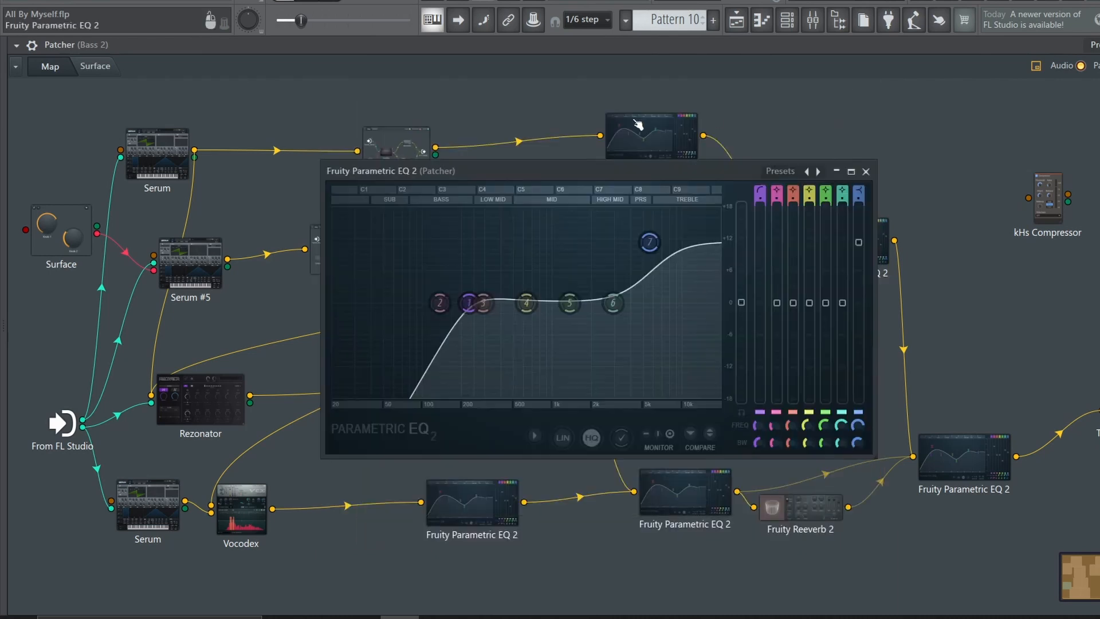
{"action": "left_click", "coordinate": [865, 171]}
{"action": "left_click", "coordinate": [848, 258]}
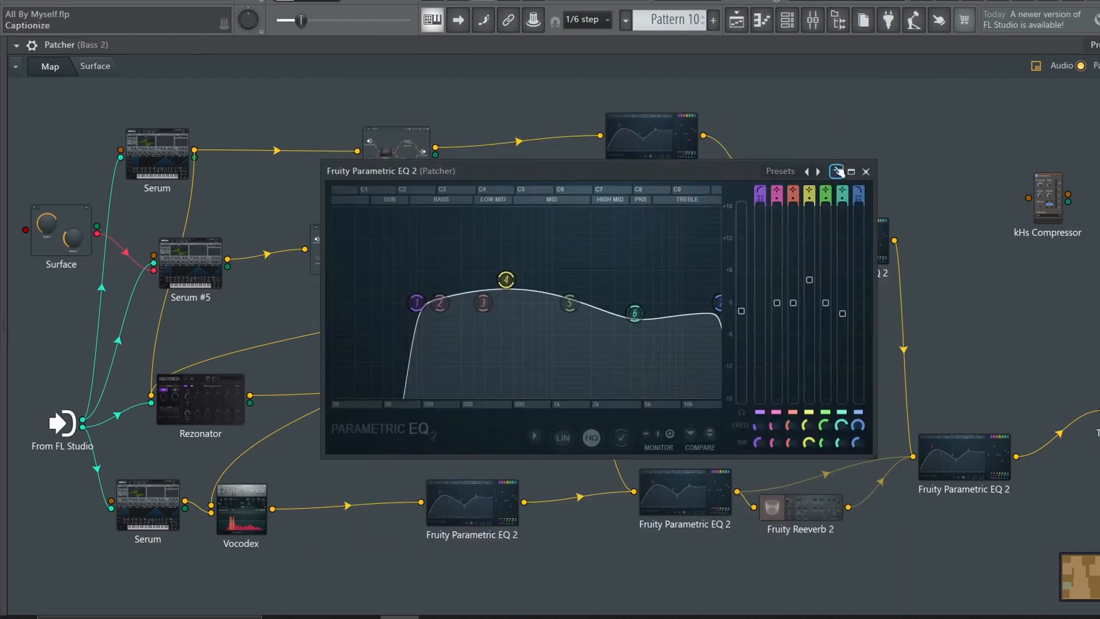
{"action": "left_click", "coordinate": [865, 171]}
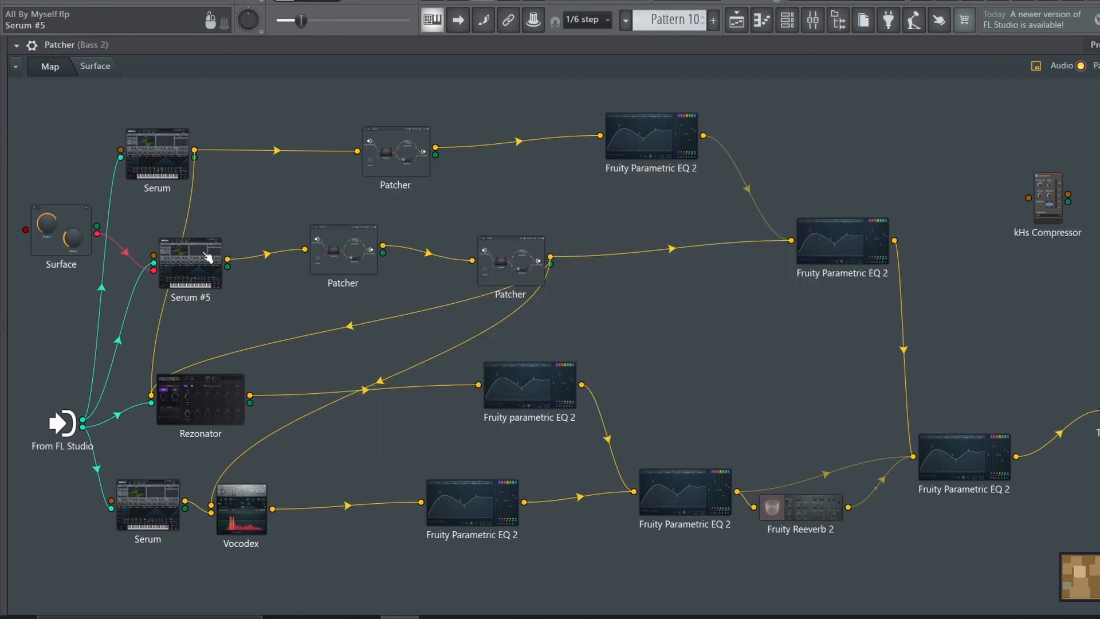
Reposition Serum #5 in the Patcher map and examine its effects, LFO 2 and the OSC A wavetable in 2D and 3D
{"action": "left_click_drag", "start_coordinate": [207, 258], "coordinate": [245, 277]}
{"action": "left_click", "coordinate": [246, 277]}
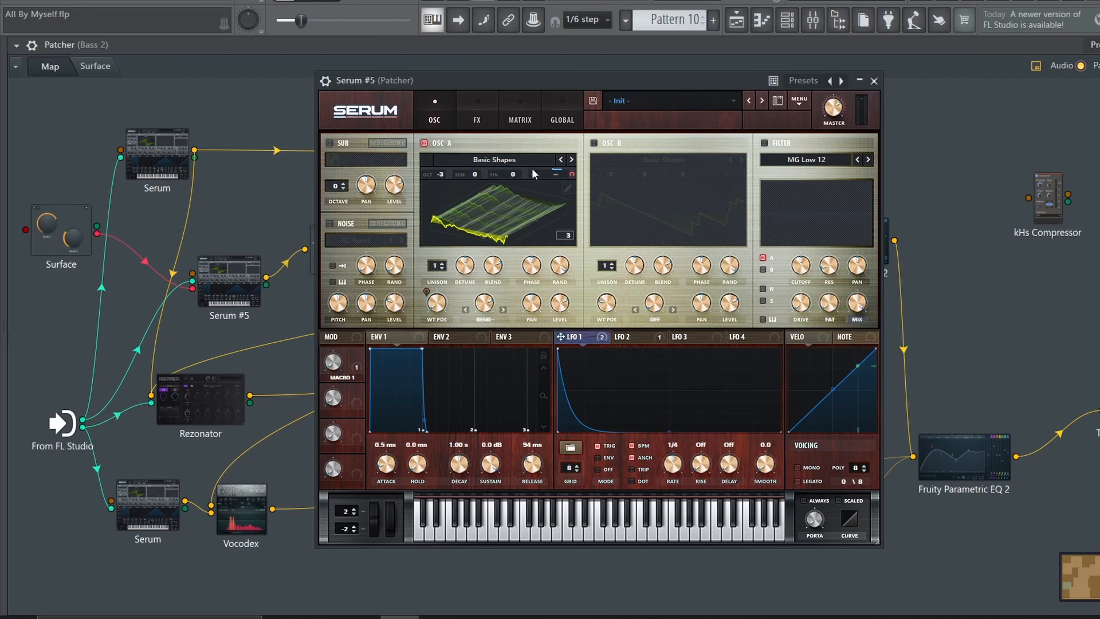
{"action": "left_click", "coordinate": [473, 119]}
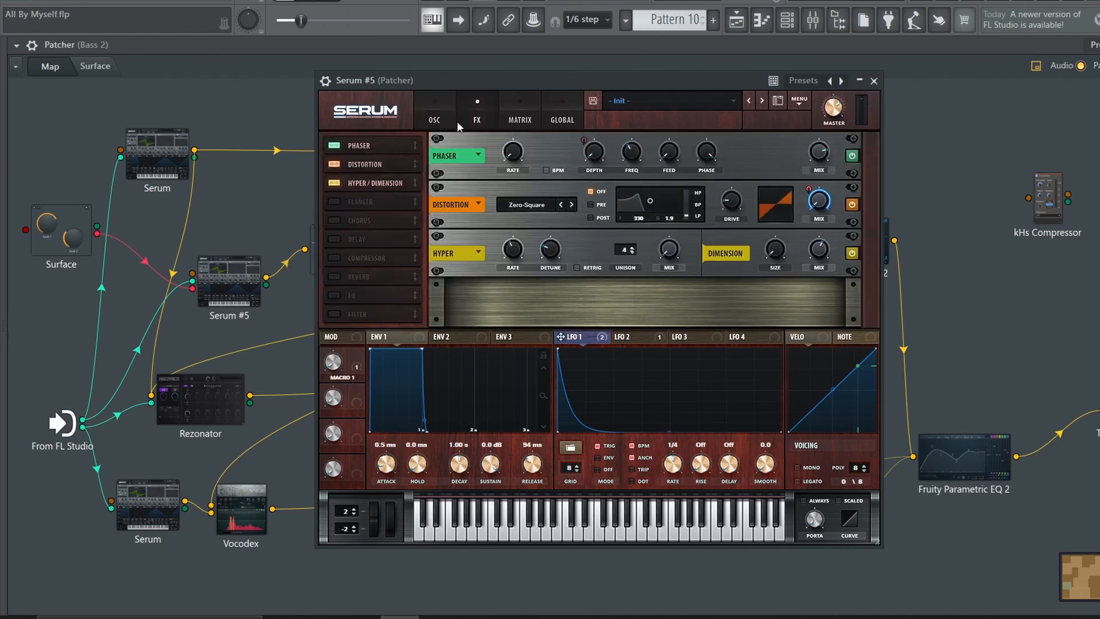
{"action": "left_click", "coordinate": [447, 100]}
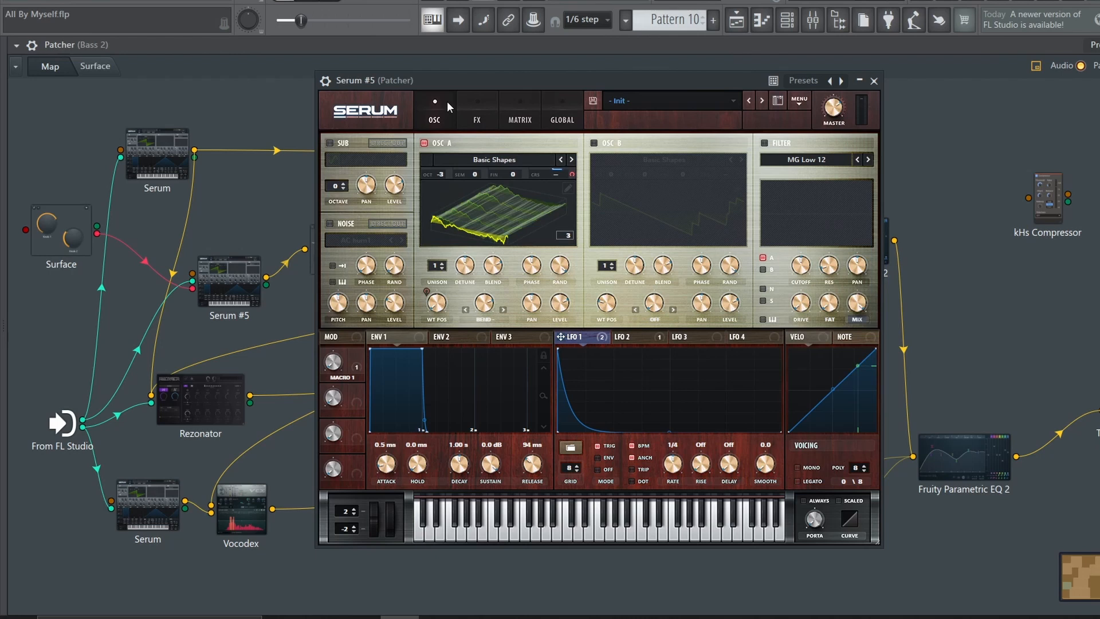
{"action": "left_click", "coordinate": [632, 336]}
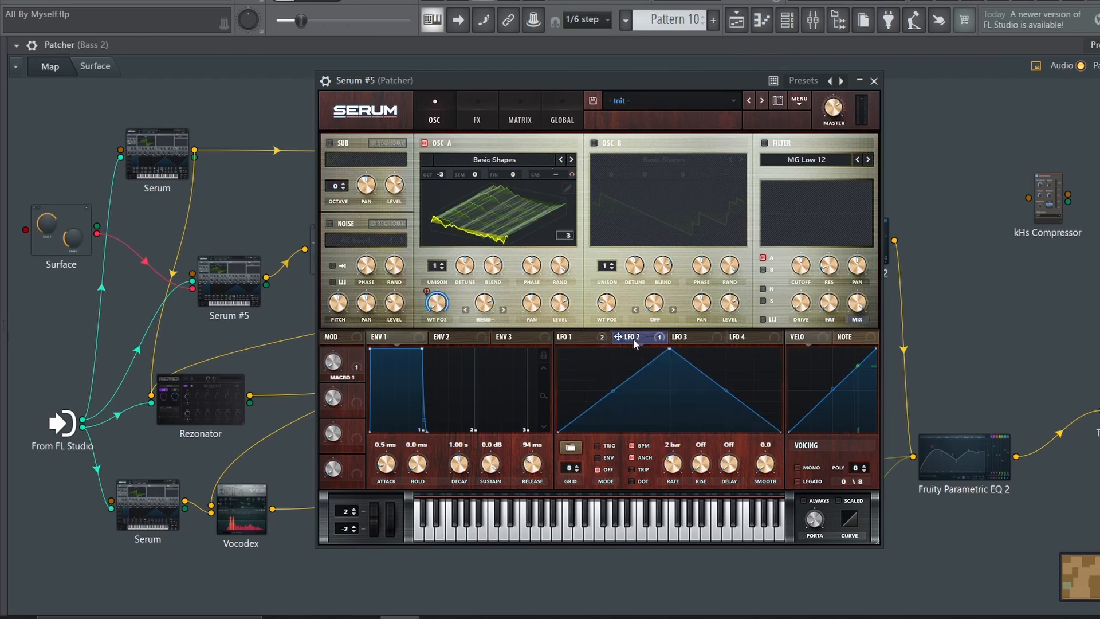
{"action": "left_click", "coordinate": [471, 211]}
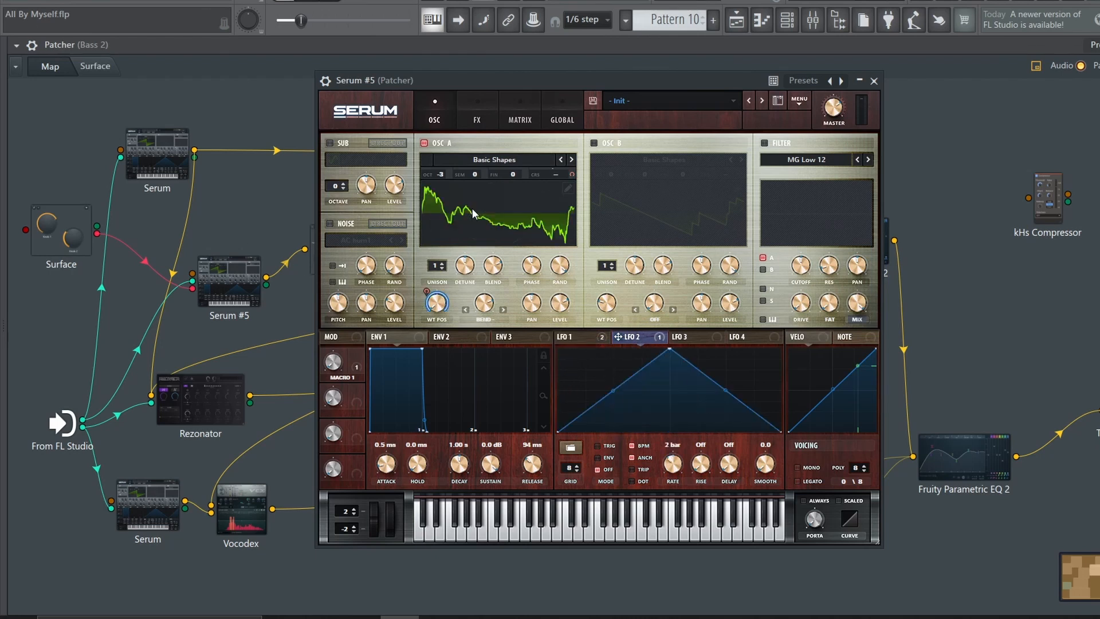
{"action": "left_click", "coordinate": [474, 215]}
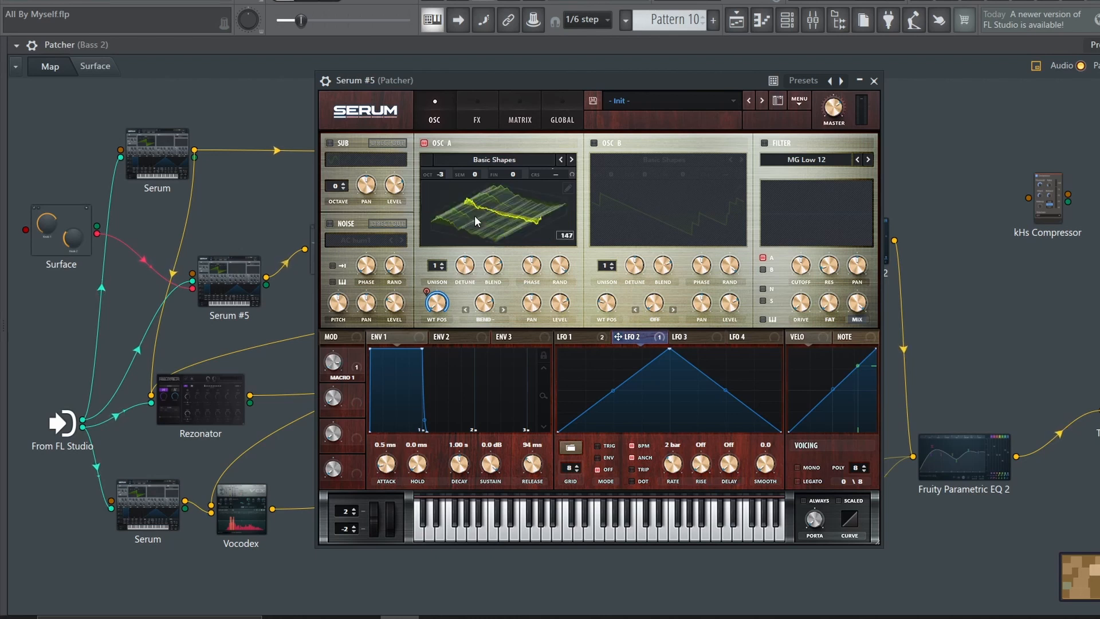
Switch OSC B on to view its wavetable, switch it off again, and look through Serum's resample options
{"action": "left_click", "coordinate": [594, 143]}
{"action": "left_click", "coordinate": [611, 231]}
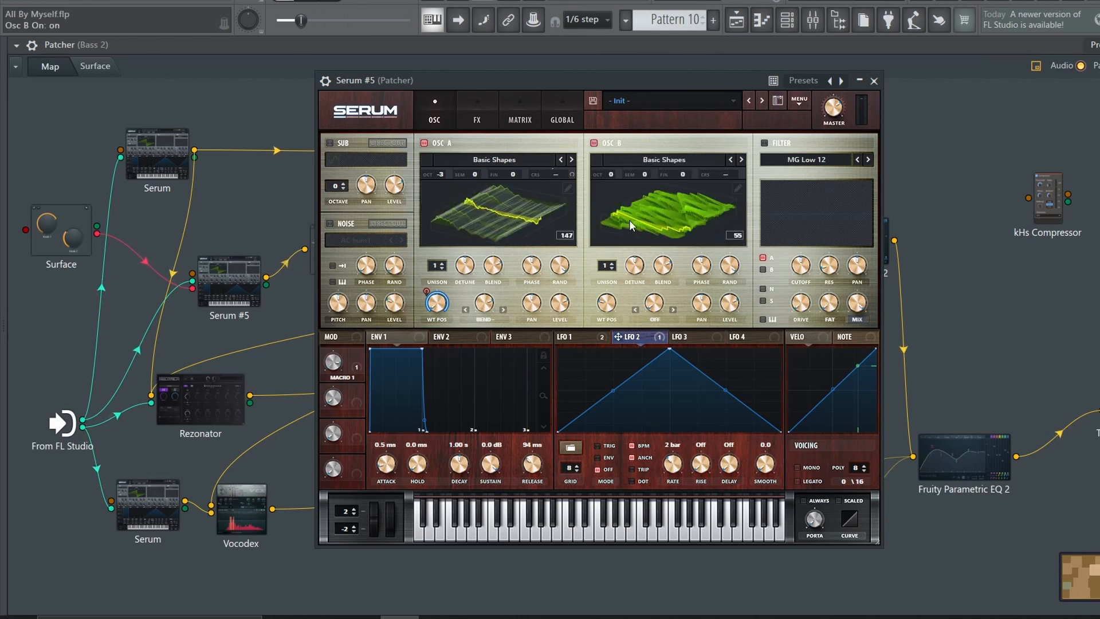
{"action": "left_click", "coordinate": [609, 144]}
{"action": "left_click", "coordinate": [798, 98]}
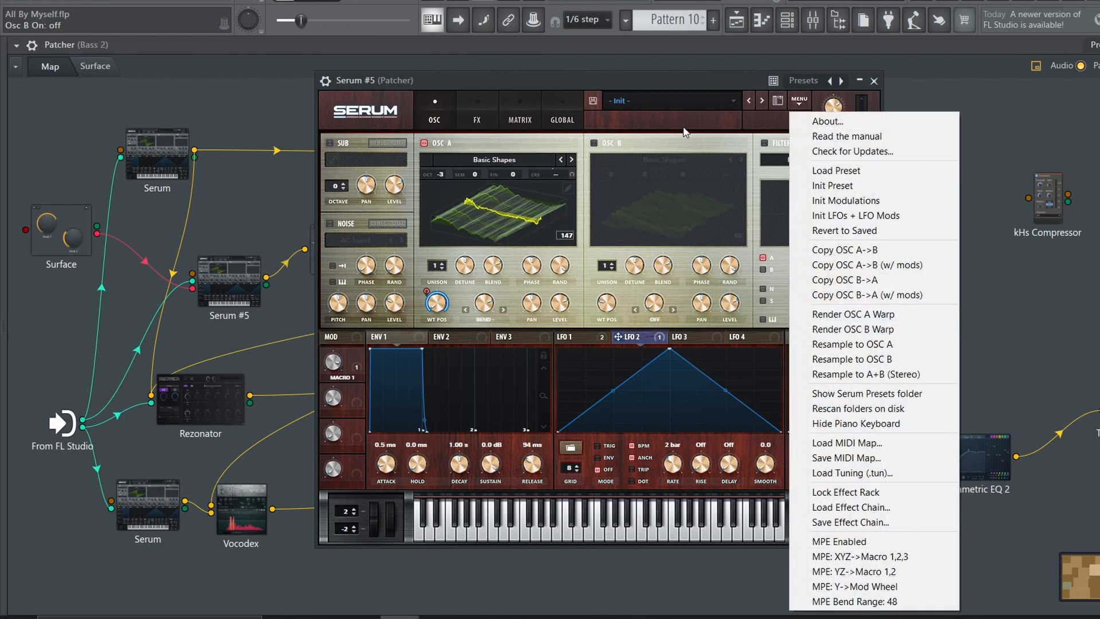
{"action": "key", "text": "Escape"}
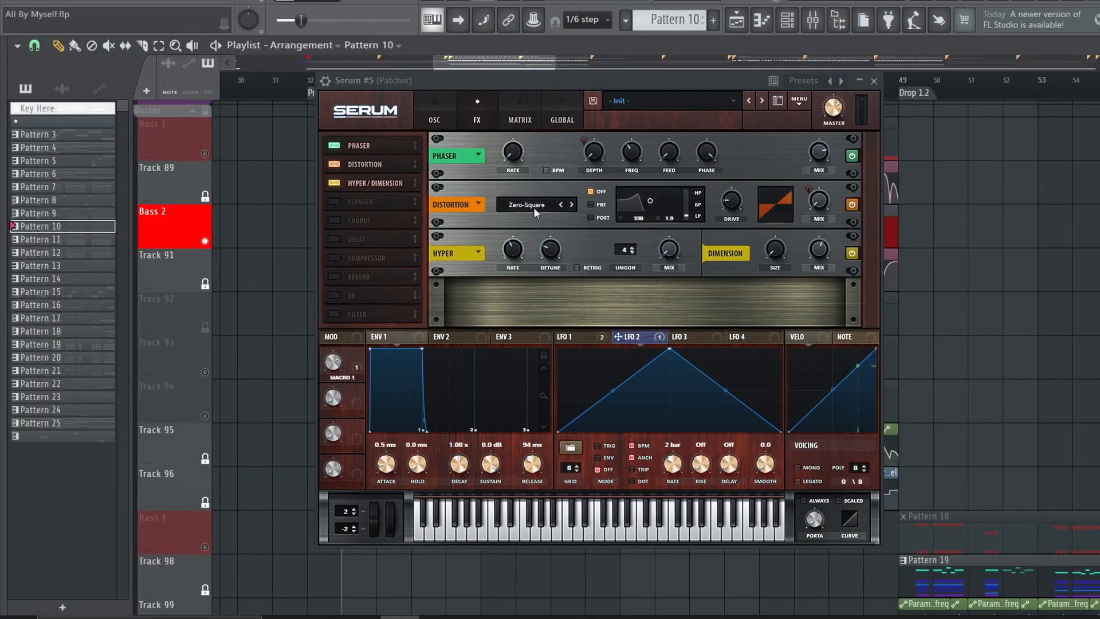
Play the Bass 2 layer in the playlist and check the Bass 2 insert's Fruity parametric EQ 2 in the mixer
{"action": "left_click", "coordinate": [591, 333]}
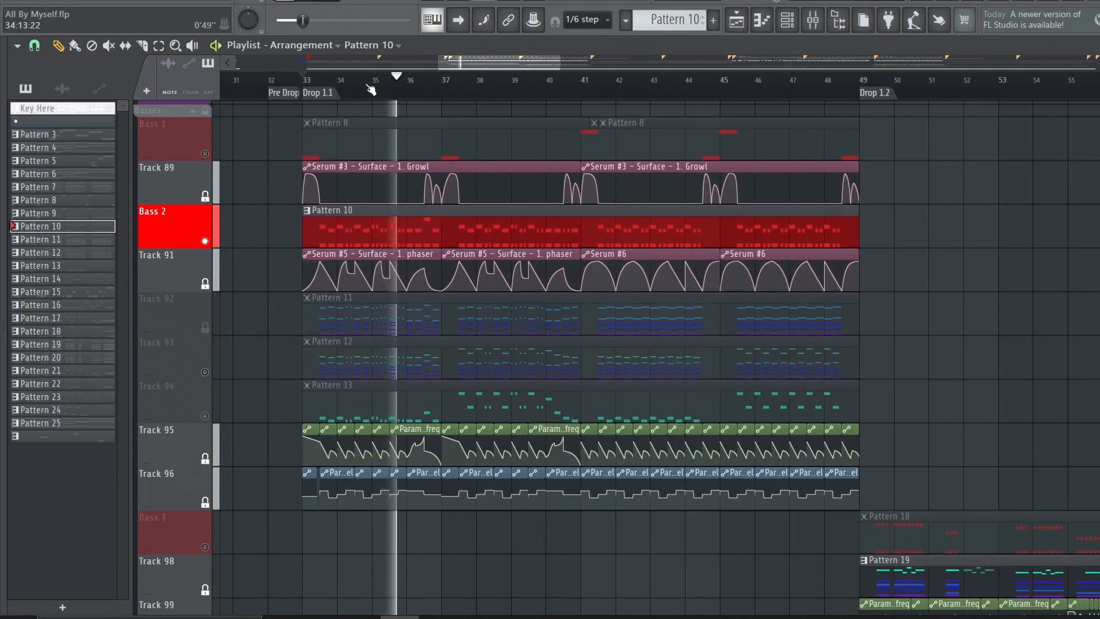
{"action": "scroll", "coordinate": [344, 171], "scroll_direction": "up", "scroll_amount": 2}
{"action": "key", "text": "F9"}
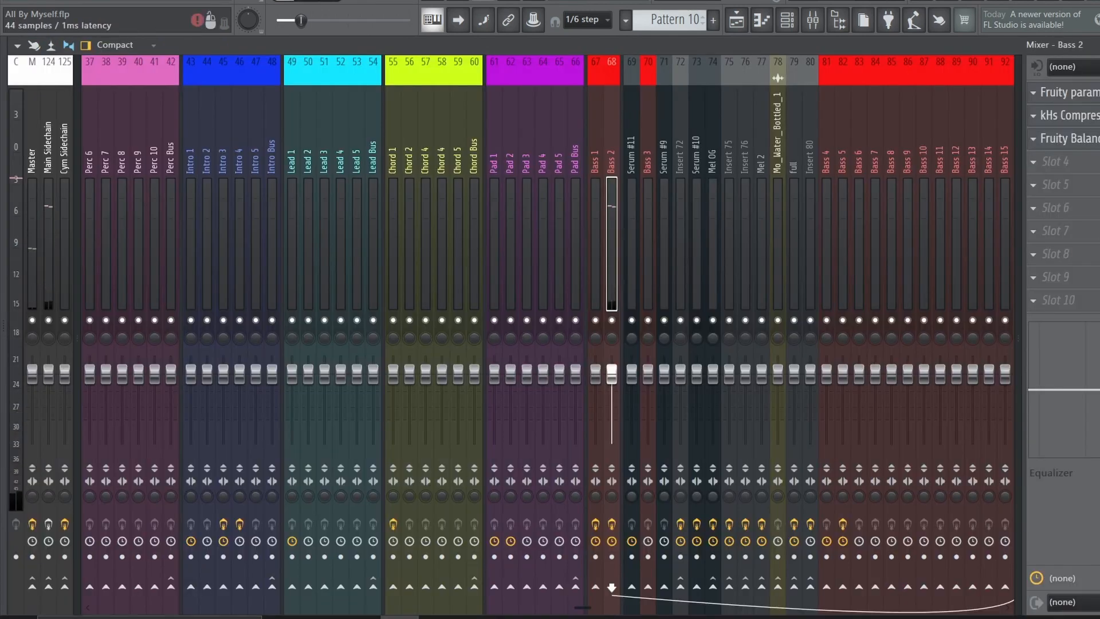
{"action": "left_click", "coordinate": [1093, 93]}
{"action": "left_click", "coordinate": [1096, 95]}
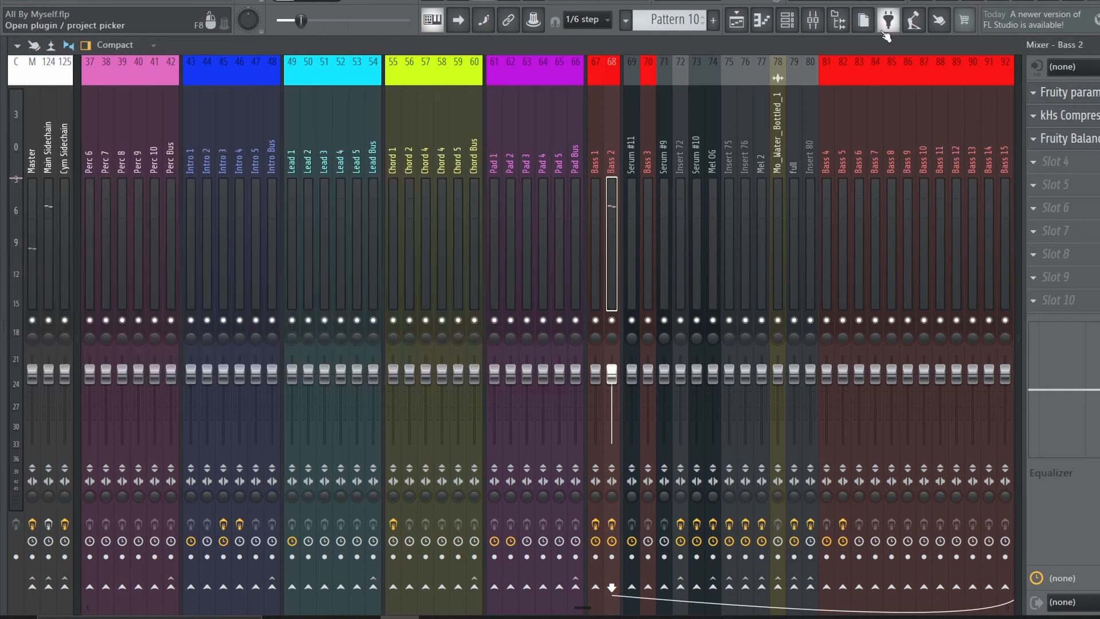
{"action": "left_click", "coordinate": [1092, 94]}
{"action": "left_click", "coordinate": [1075, 97]}
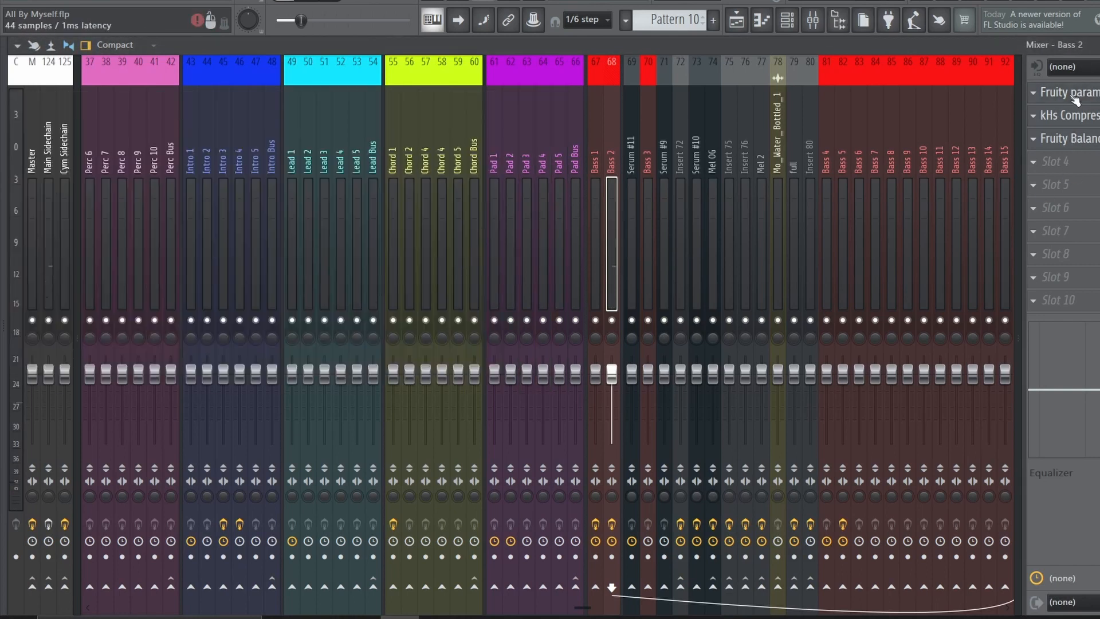
Reopen the Bass 2 Patcher and examine the two nested Patchers after Serum #5 and the Fruity Parametric EQ 2 they feed
{"action": "left_click", "coordinate": [786, 21]}
{"action": "left_click", "coordinate": [332, 314]}
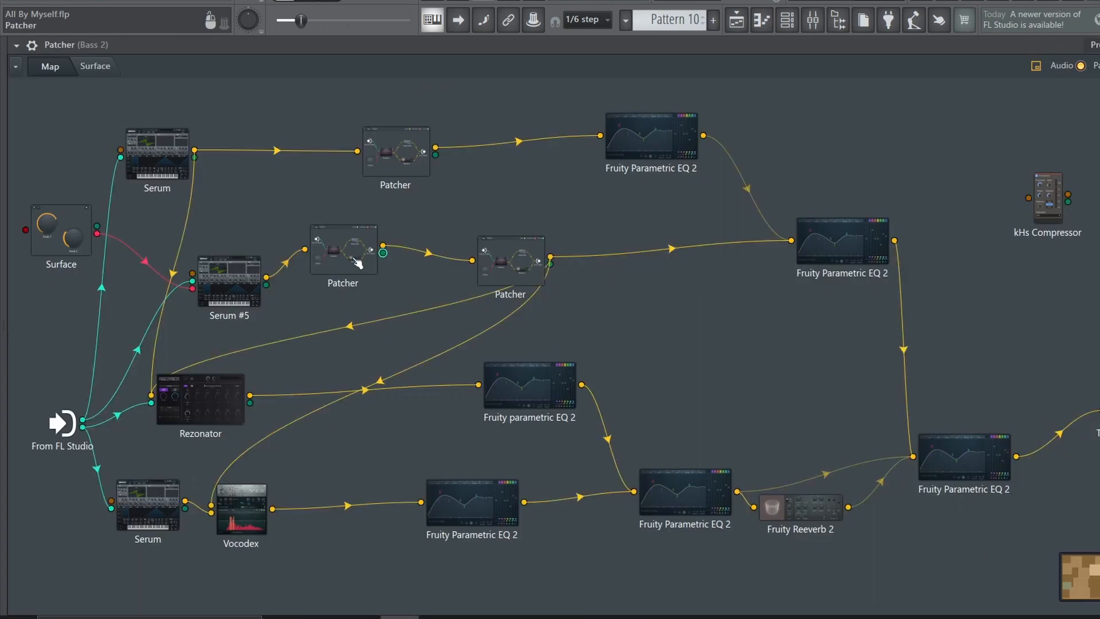
{"action": "double_click", "coordinate": [378, 255]}
{"action": "left_click", "coordinate": [827, 112]}
{"action": "double_click", "coordinate": [510, 257]}
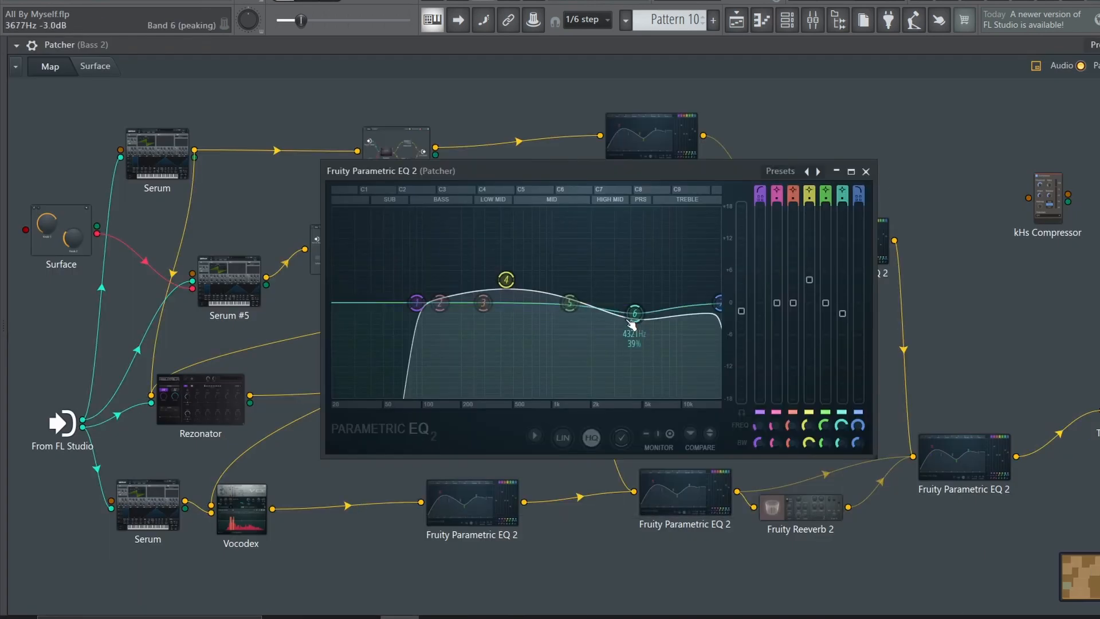
{"action": "left_click", "coordinate": [866, 171]}
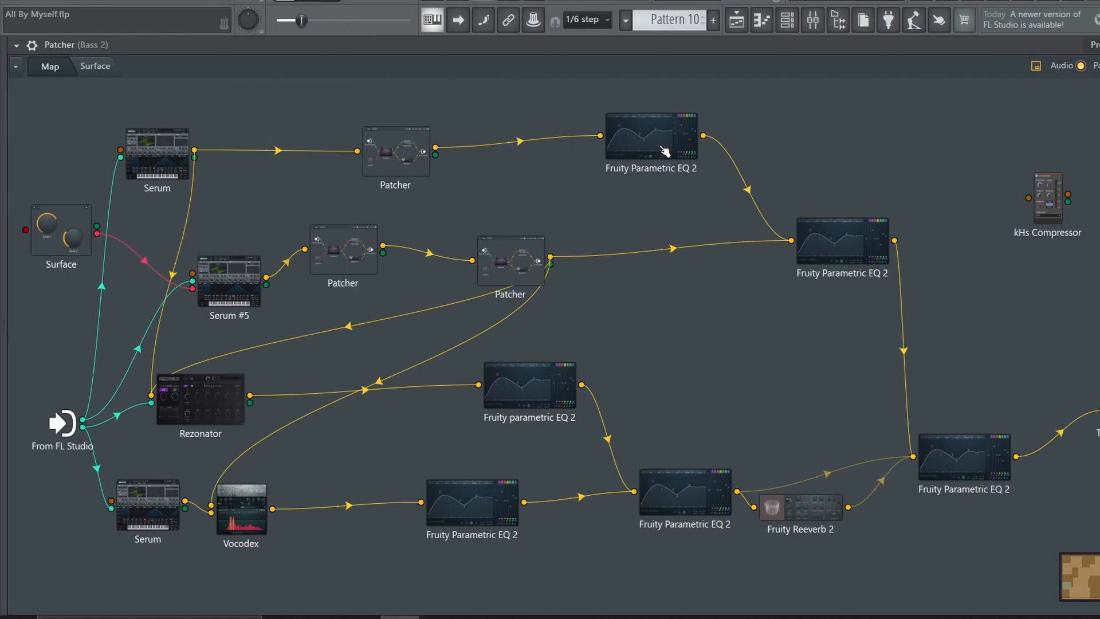
Play the Patcher bass with the Mo_Water_Bottled_1 #2 channel muted while viewing the signal flow in the Patcher map
{"action": "left_click", "coordinate": [787, 20]}
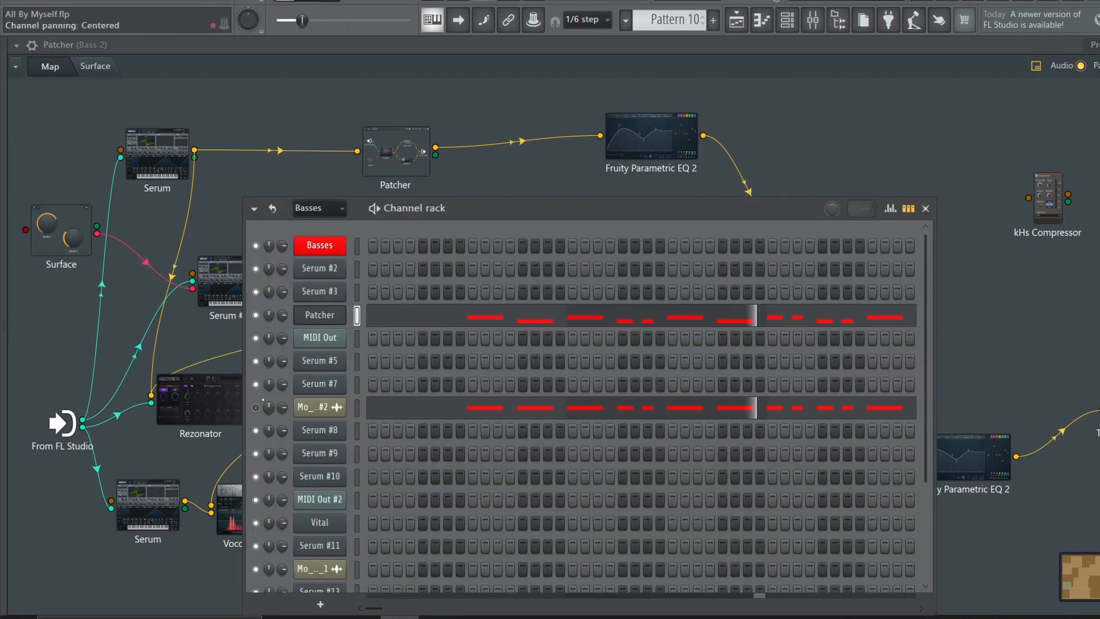
{"action": "key", "text": "F6"}
{"action": "right_click", "coordinate": [780, 111]}
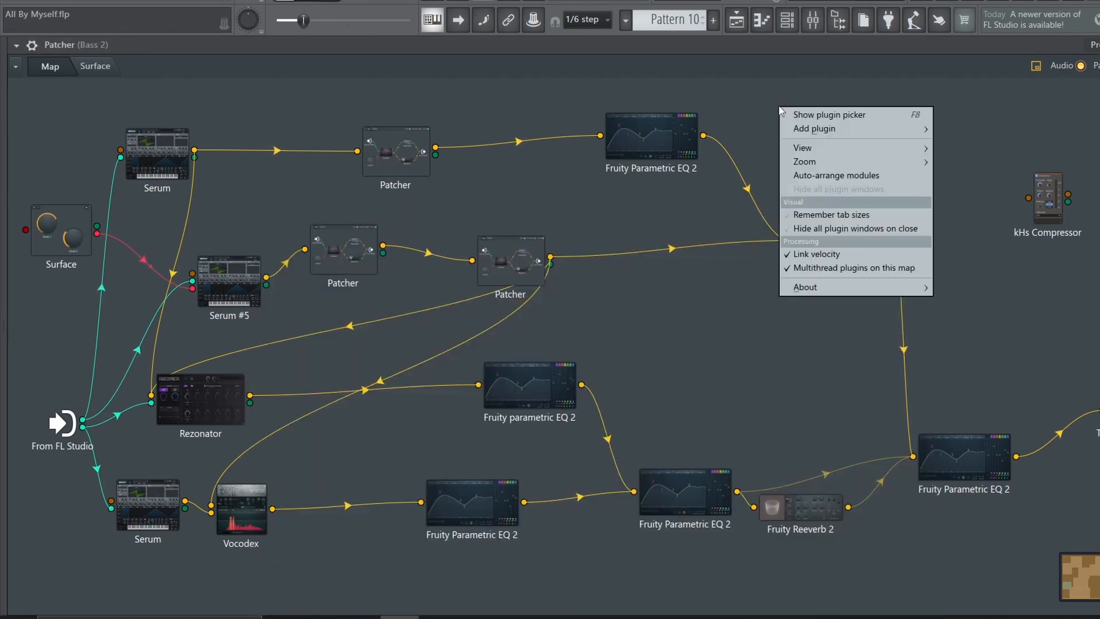
{"action": "left_click", "coordinate": [717, 95]}
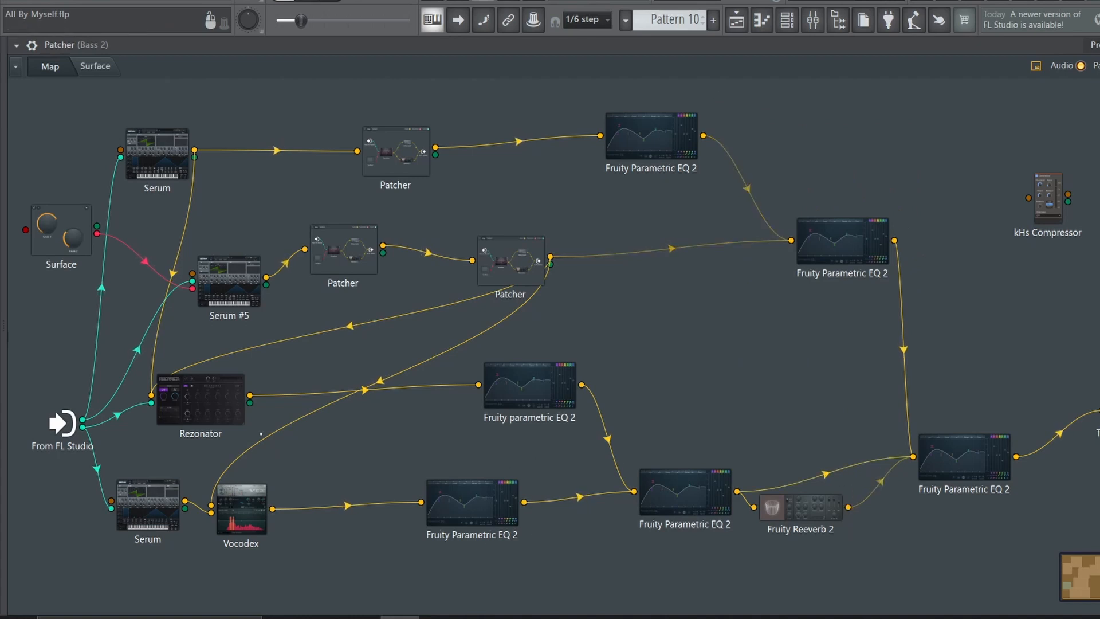
Check Rezonator, play the drop with Track 92 enabled, and examine the Fruity parametric EQ 2 after Rezonator in the Patcher map
{"action": "double_click", "coordinate": [208, 417]}
{"action": "key", "text": "F6"}
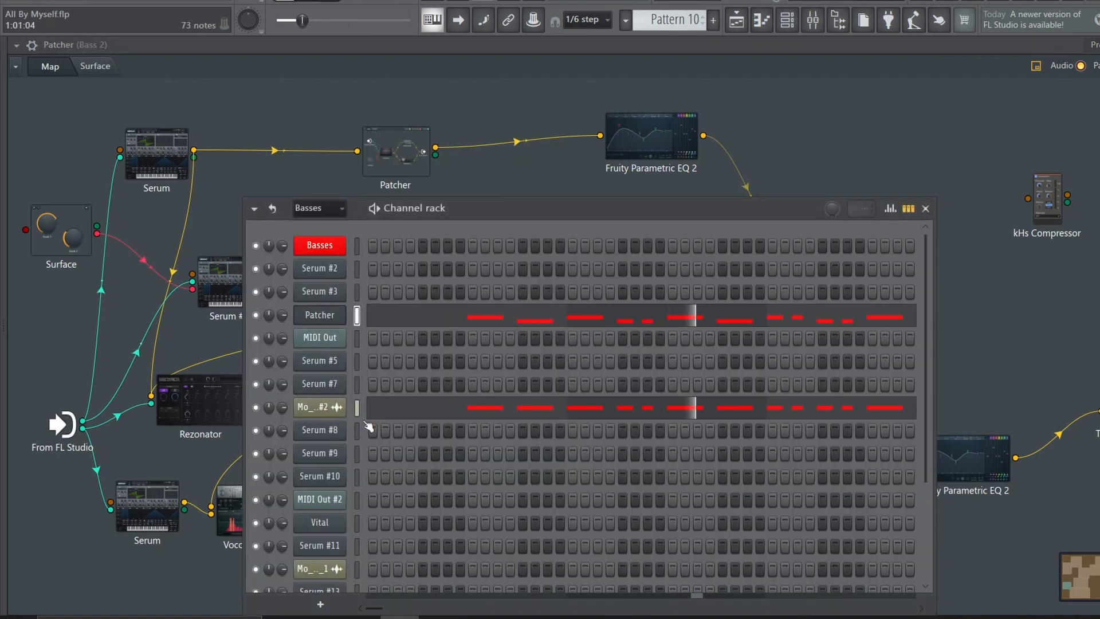
{"action": "left_click", "coordinate": [736, 20]}
{"action": "left_click", "coordinate": [787, 21]}
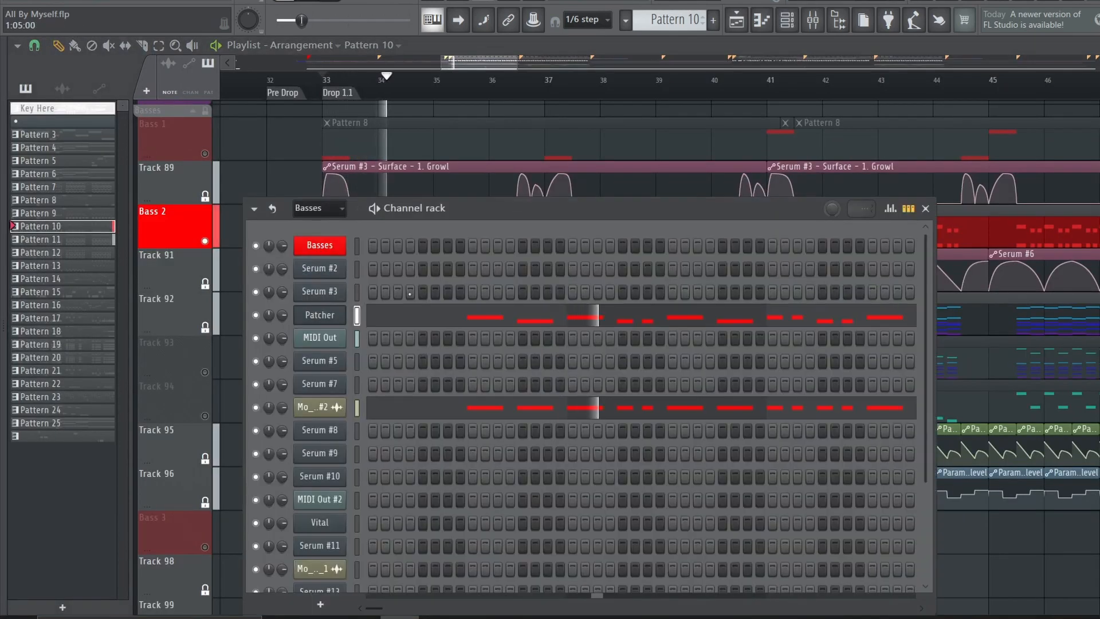
{"action": "left_click", "coordinate": [327, 318]}
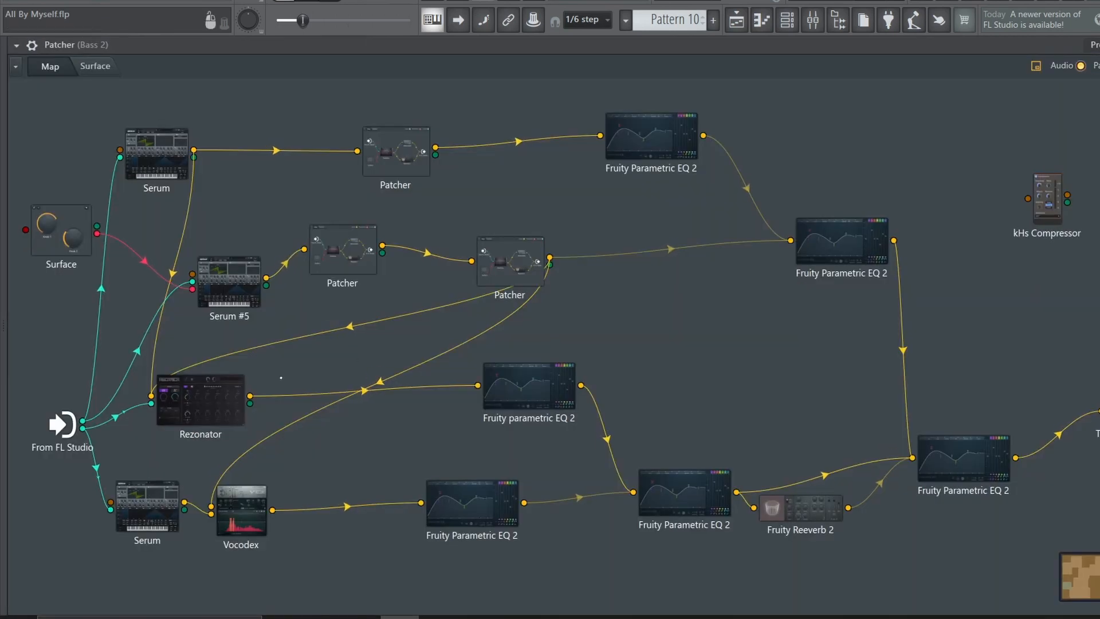
{"action": "double_click", "coordinate": [499, 395]}
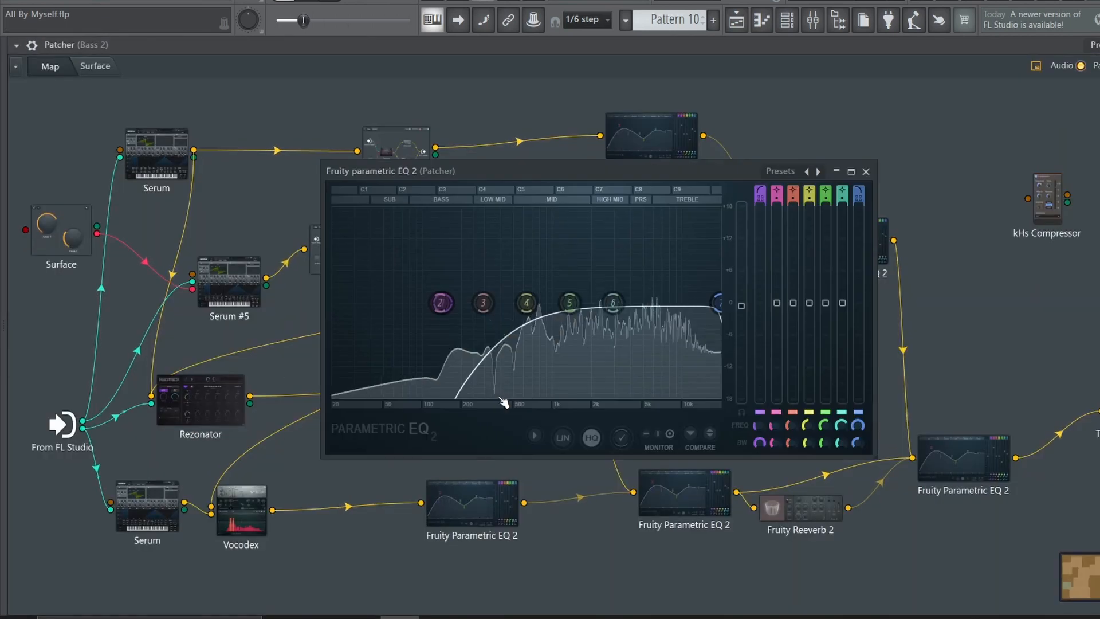
Examine the lower Serum and the Vocodex it feeds in the Bass 2 Patcher map
{"action": "left_click", "coordinate": [865, 171]}
{"action": "right_click", "coordinate": [577, 496]}
{"action": "right_click", "coordinate": [625, 415]}
{"action": "right_click", "coordinate": [604, 434]}
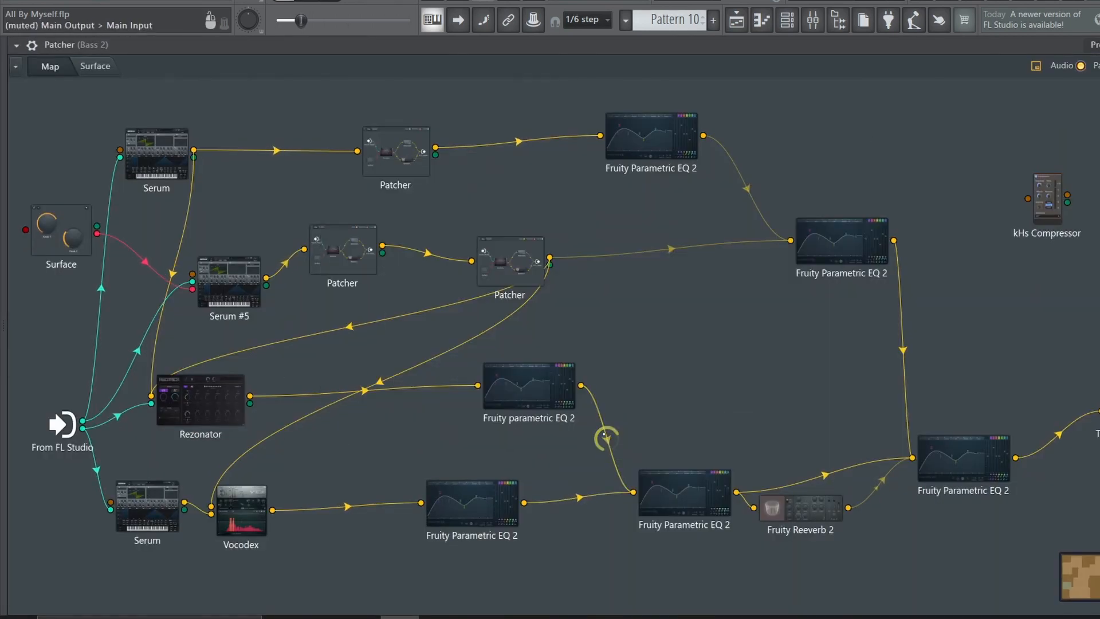
{"action": "double_click", "coordinate": [156, 504]}
{"action": "left_click", "coordinate": [462, 106]}
{"action": "double_click", "coordinate": [254, 509]}
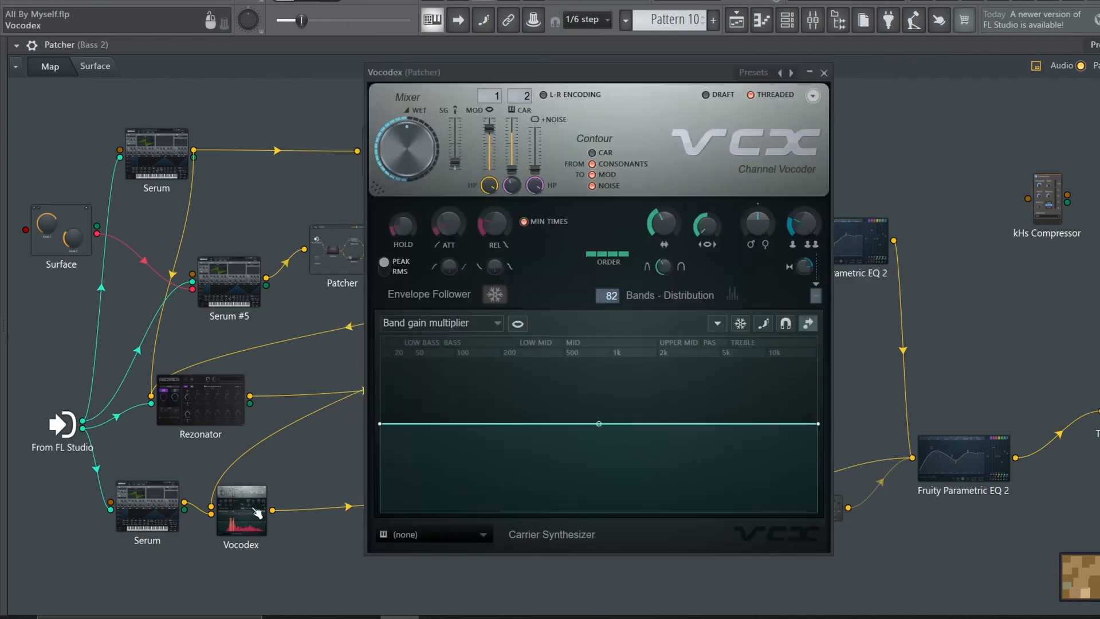
{"action": "left_click", "coordinate": [824, 72]}
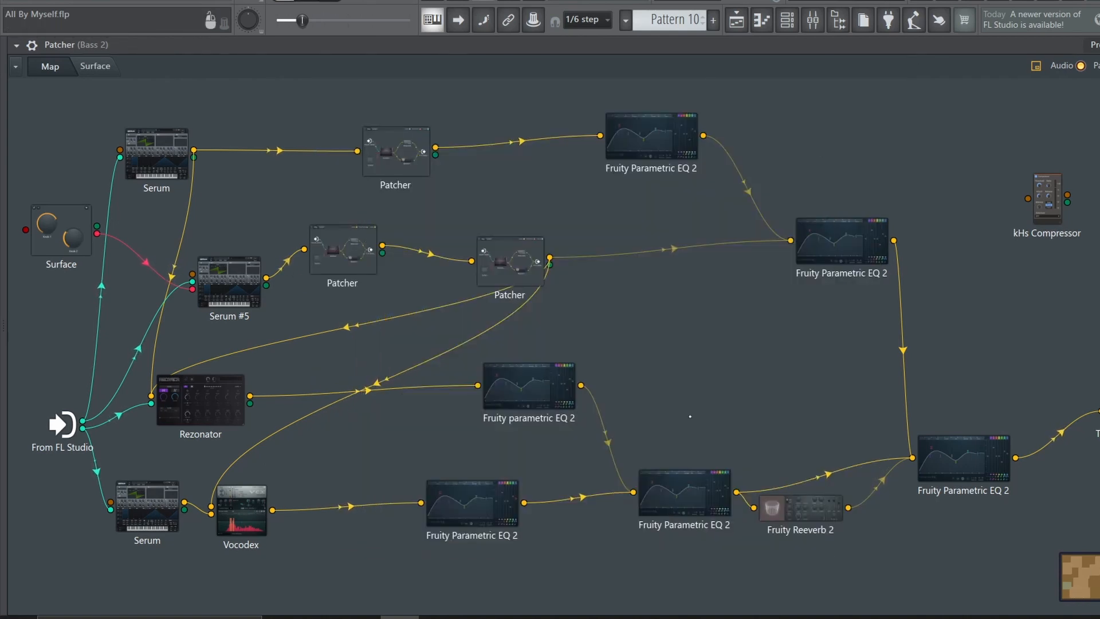
Check the Fruity Reeverb 2 settings and the final Fruity Parametric EQ 2 at the end of the Patcher chain
{"action": "double_click", "coordinate": [772, 509]}
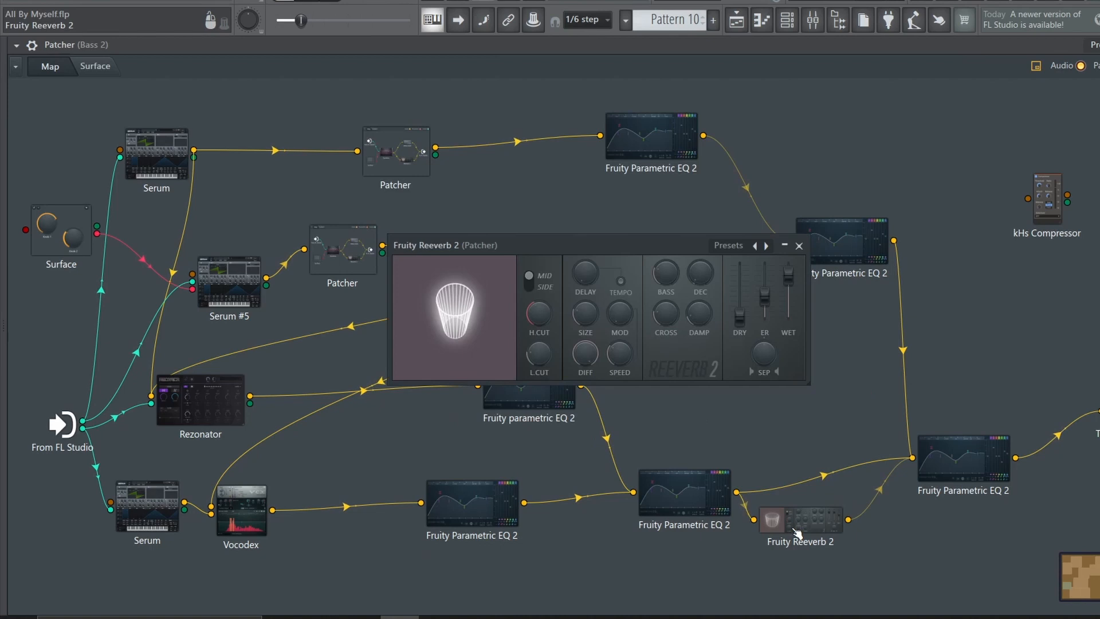
{"action": "left_click", "coordinate": [794, 243]}
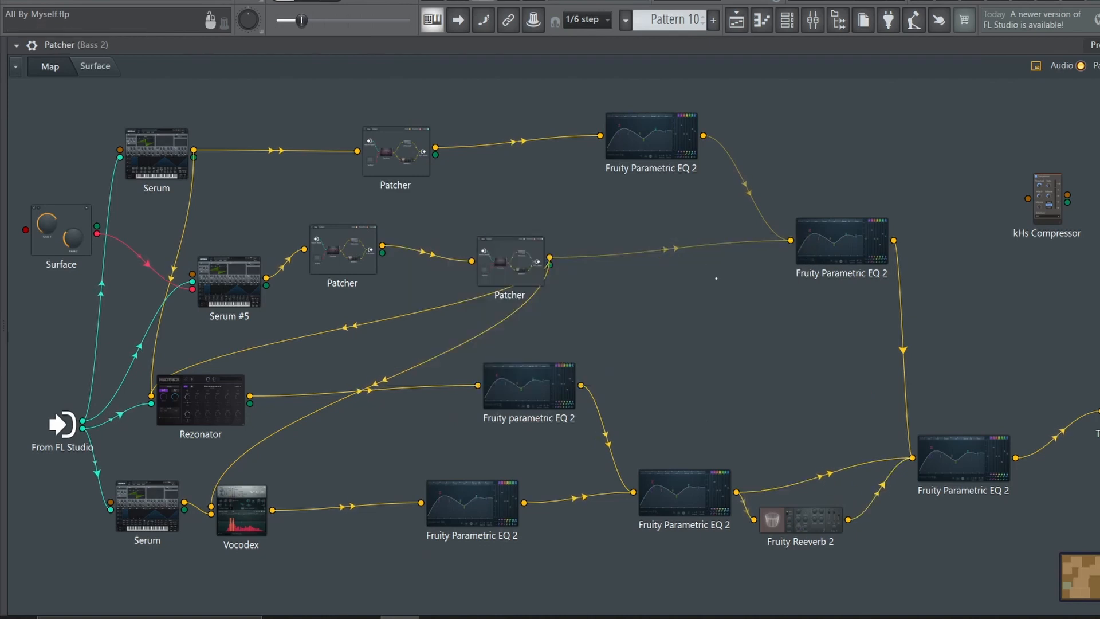
{"action": "double_click", "coordinate": [957, 469]}
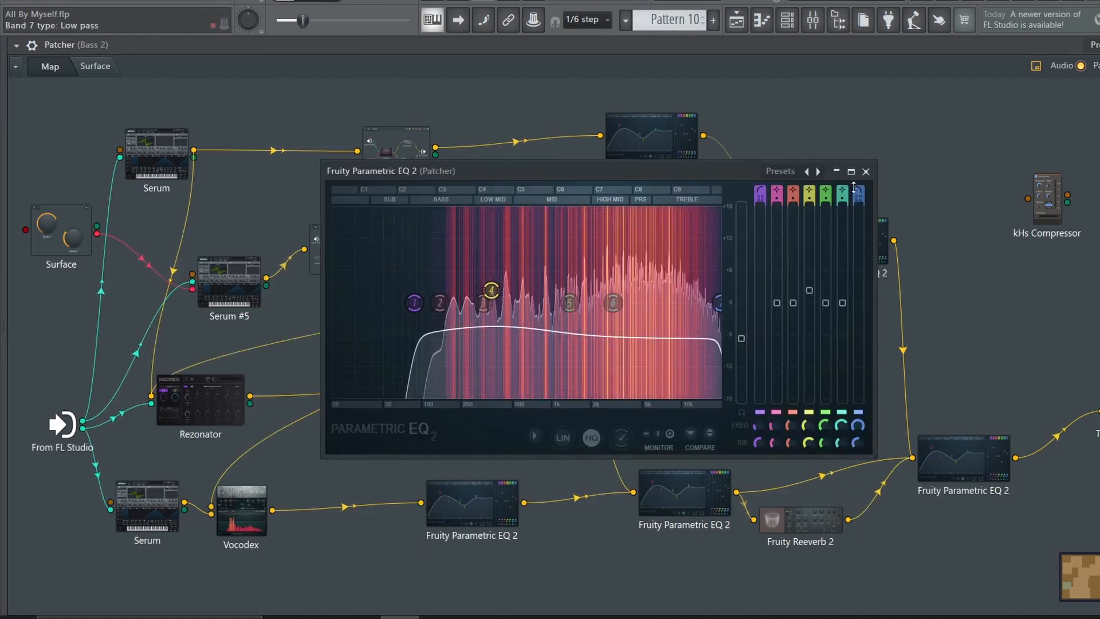
{"action": "left_click", "coordinate": [866, 171]}
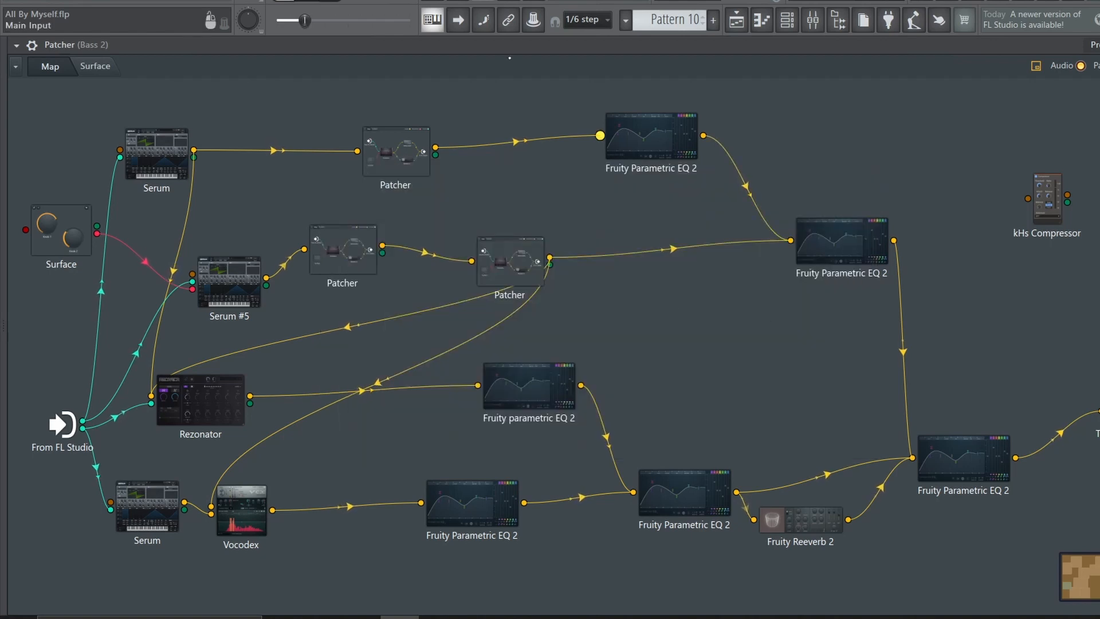
Solo Track 93 in the playlist, play Pattern 12 and examine the oscillator settings of its Serum #5
{"action": "left_click", "coordinate": [737, 21]}
{"action": "key", "text": "space"}
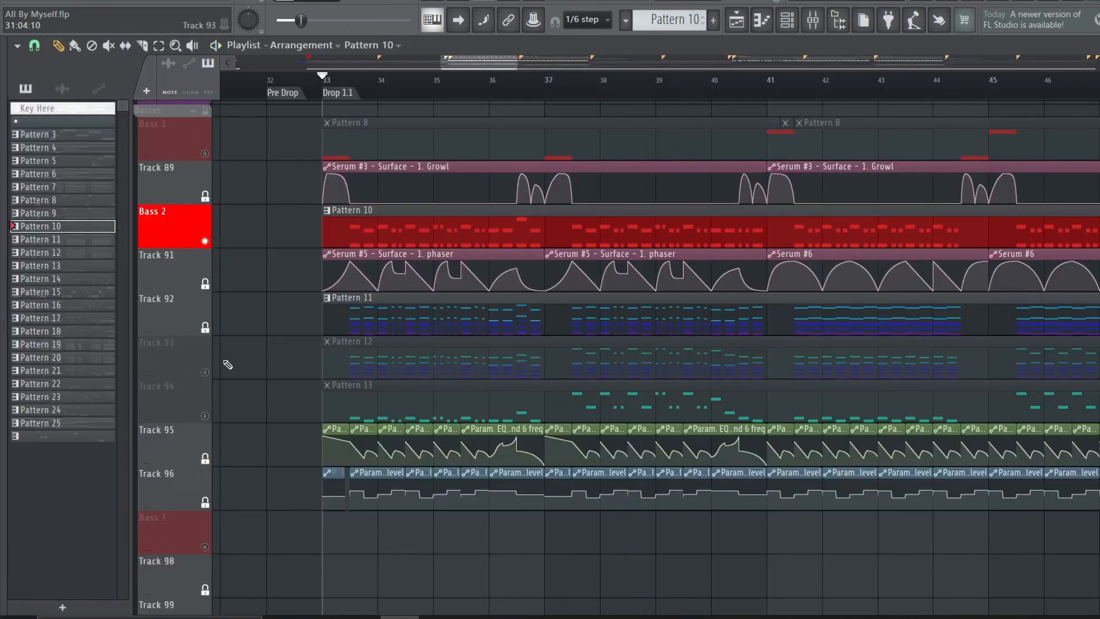
{"action": "right_click", "coordinate": [205, 372]}
{"action": "key", "text": "space"}
{"action": "left_click", "coordinate": [392, 348]}
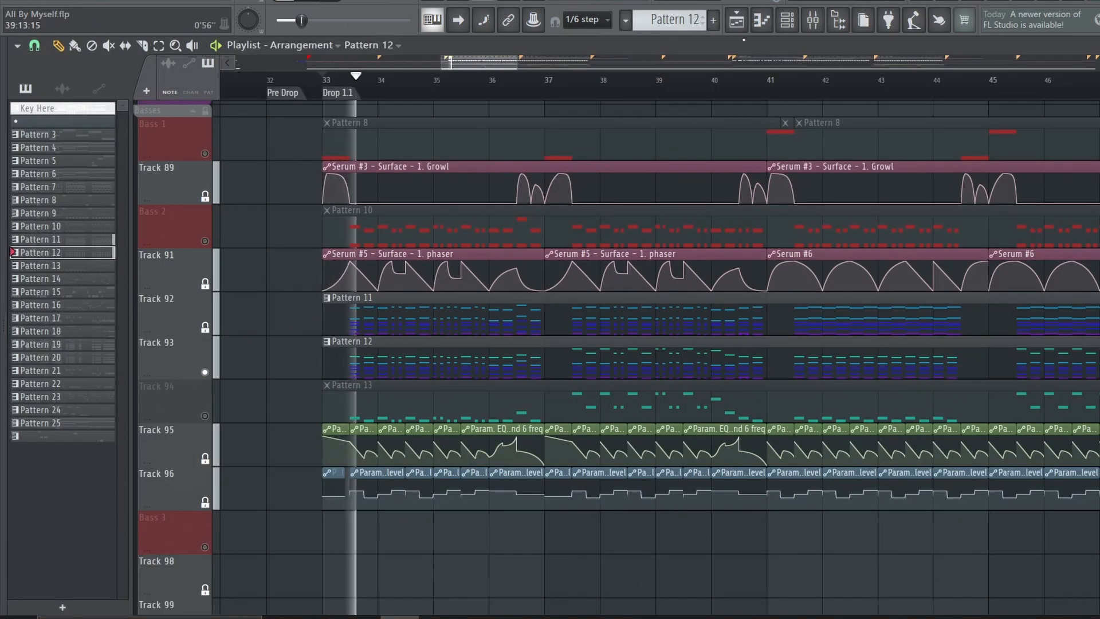
{"action": "left_click", "coordinate": [786, 21]}
{"action": "left_click", "coordinate": [320, 361]}
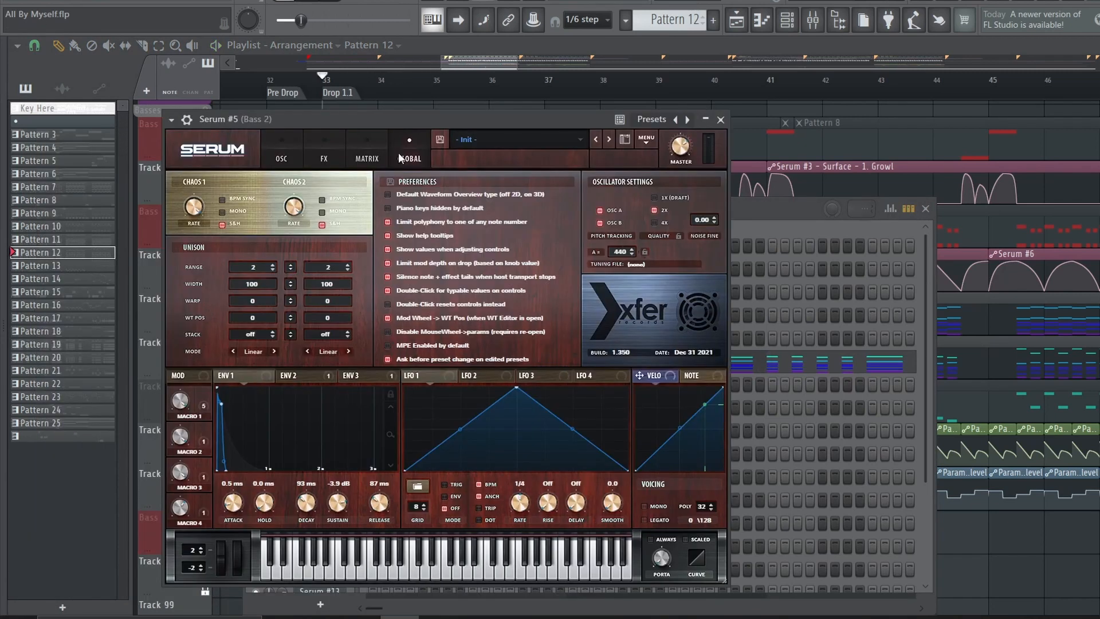
{"action": "left_click", "coordinate": [294, 144]}
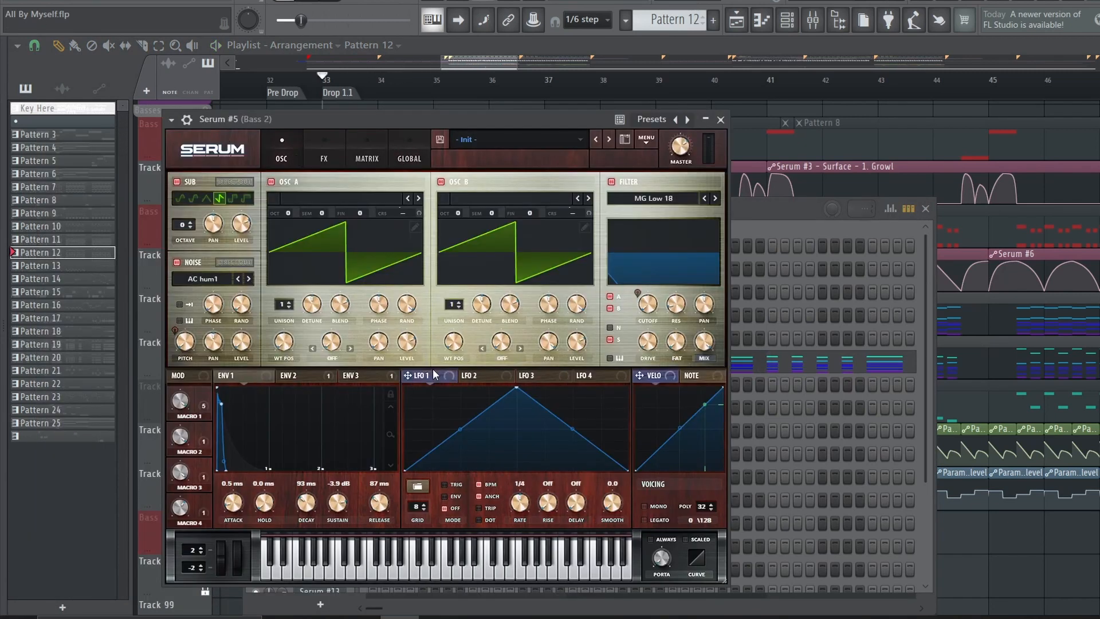
{"action": "left_click", "coordinate": [874, 115]}
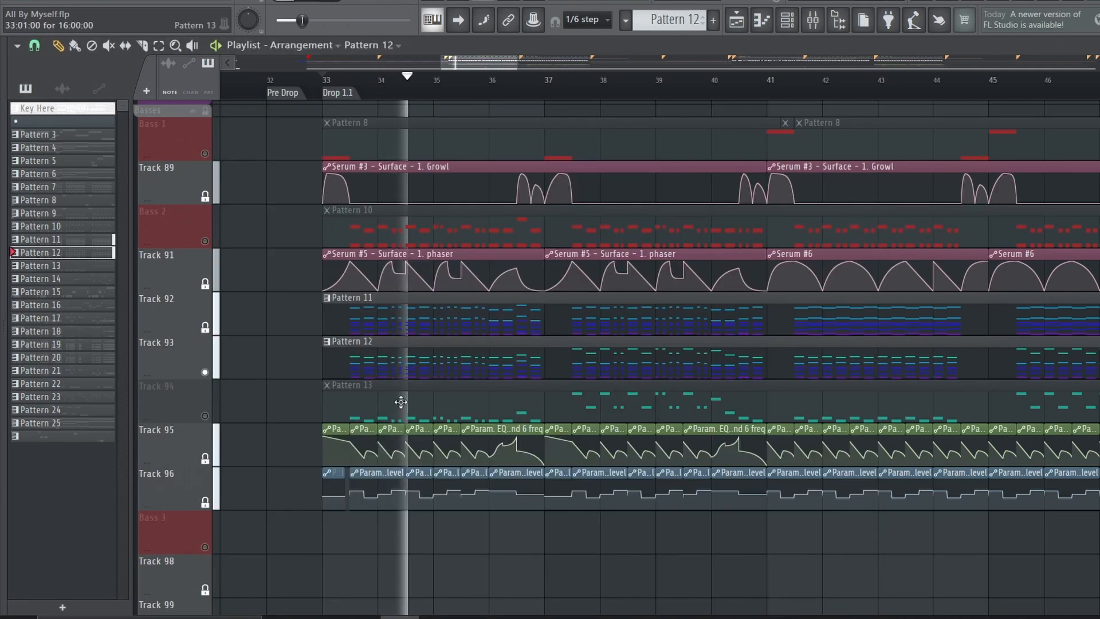
Solo Track 94, play Pattern 13 and inspect the lower Serum inside its Serum #7 Patcher
{"action": "right_click", "coordinate": [207, 416]}
{"action": "key", "text": "space"}
{"action": "double_click", "coordinate": [438, 402]}
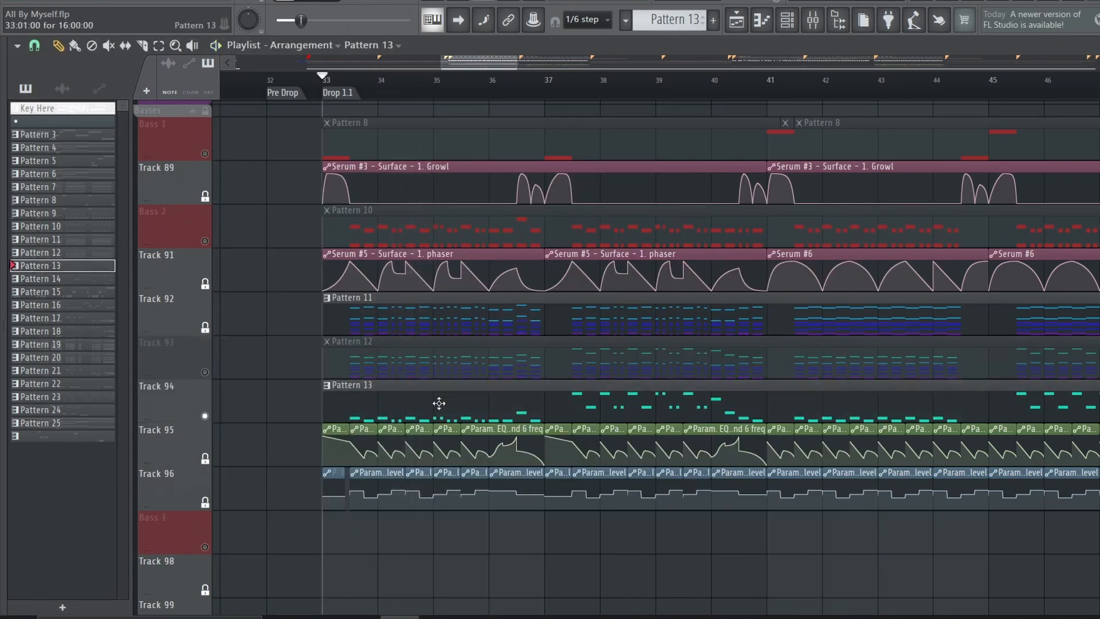
{"action": "key", "text": "space"}
{"action": "left_click", "coordinate": [331, 383]}
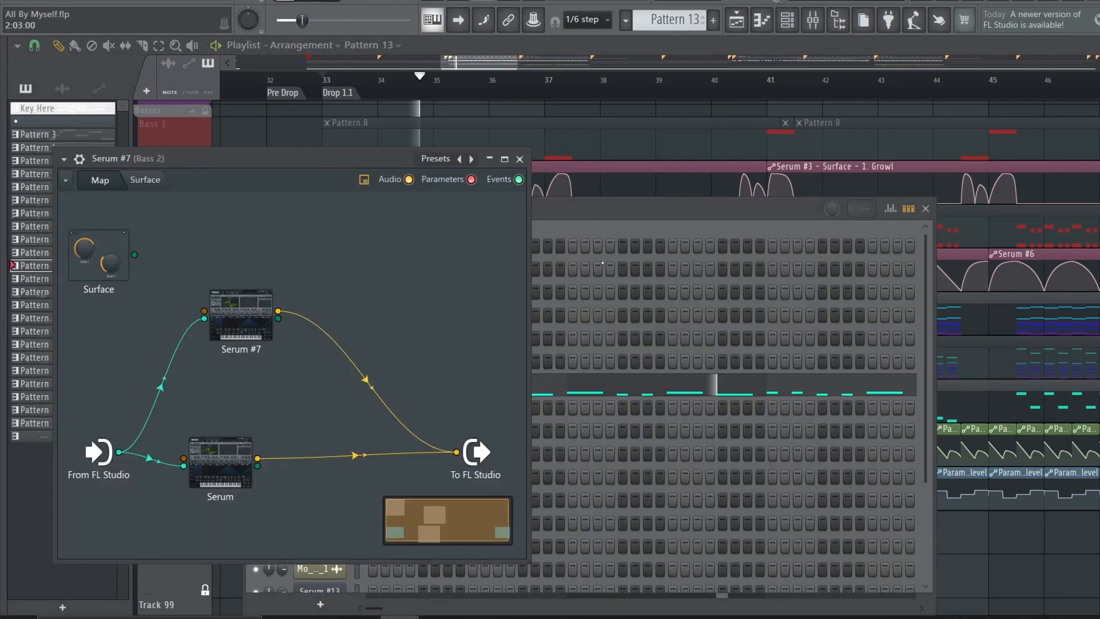
{"action": "double_click", "coordinate": [220, 461]}
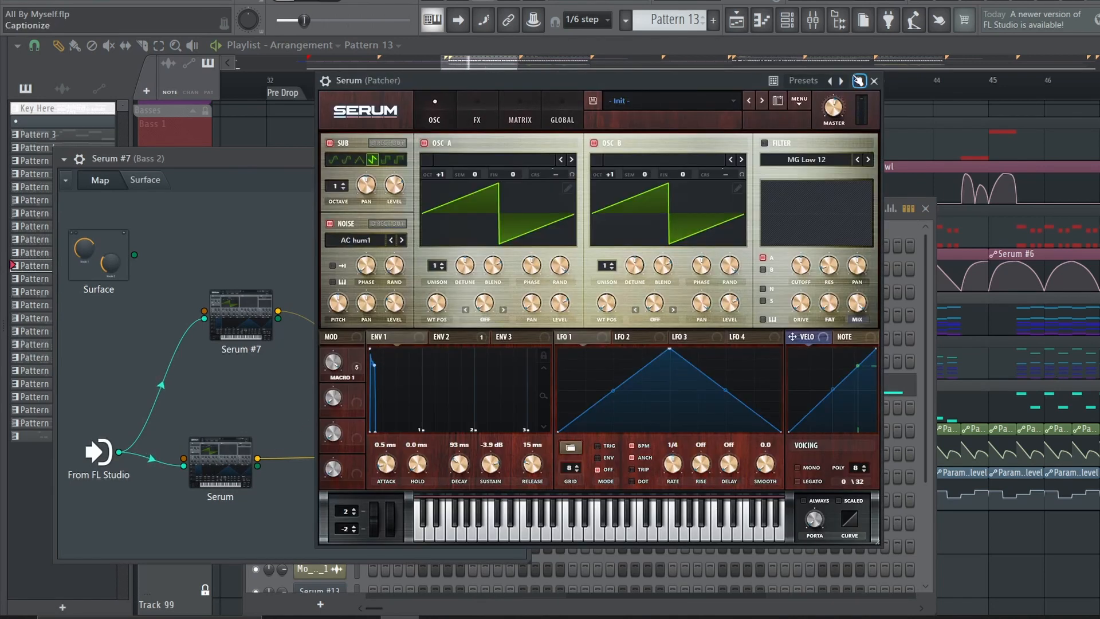
{"action": "left_click", "coordinate": [873, 81]}
Examine the oscillators and the full effects chain of Serum #7 inside the Patcher
{"action": "double_click", "coordinate": [237, 312]}
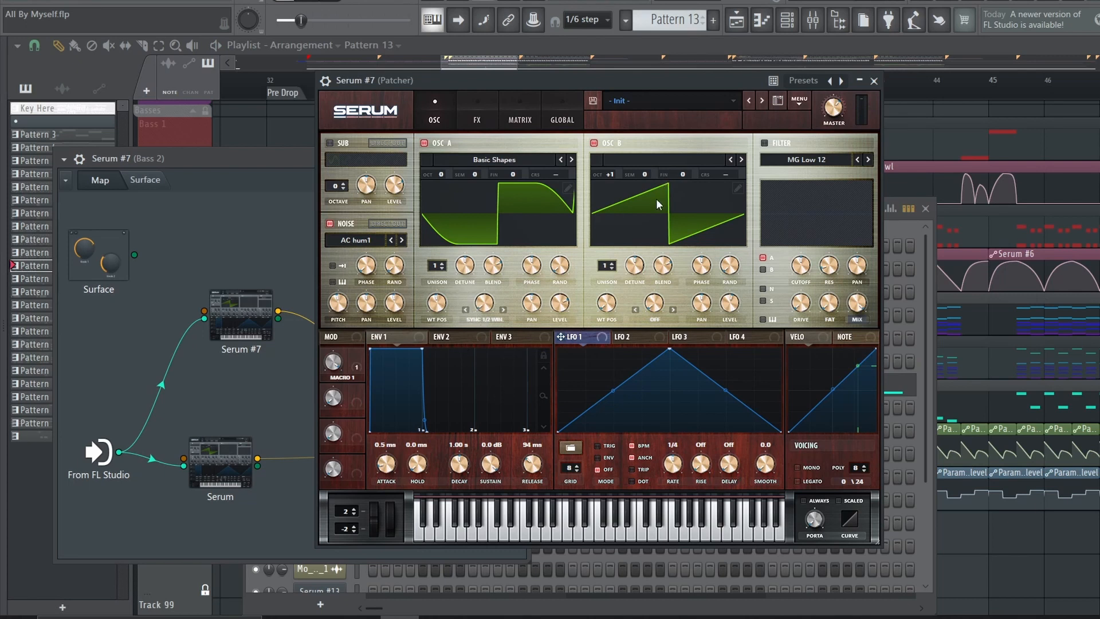
{"action": "left_click", "coordinate": [476, 115]}
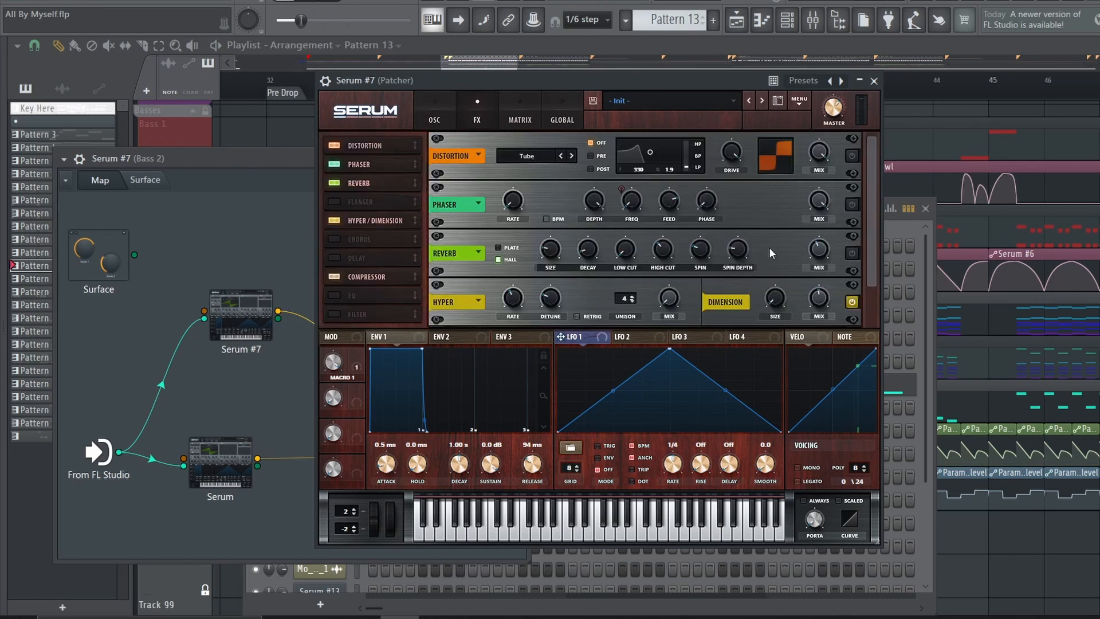
{"action": "scroll", "coordinate": [769, 247], "scroll_direction": "down", "scroll_amount": 1}
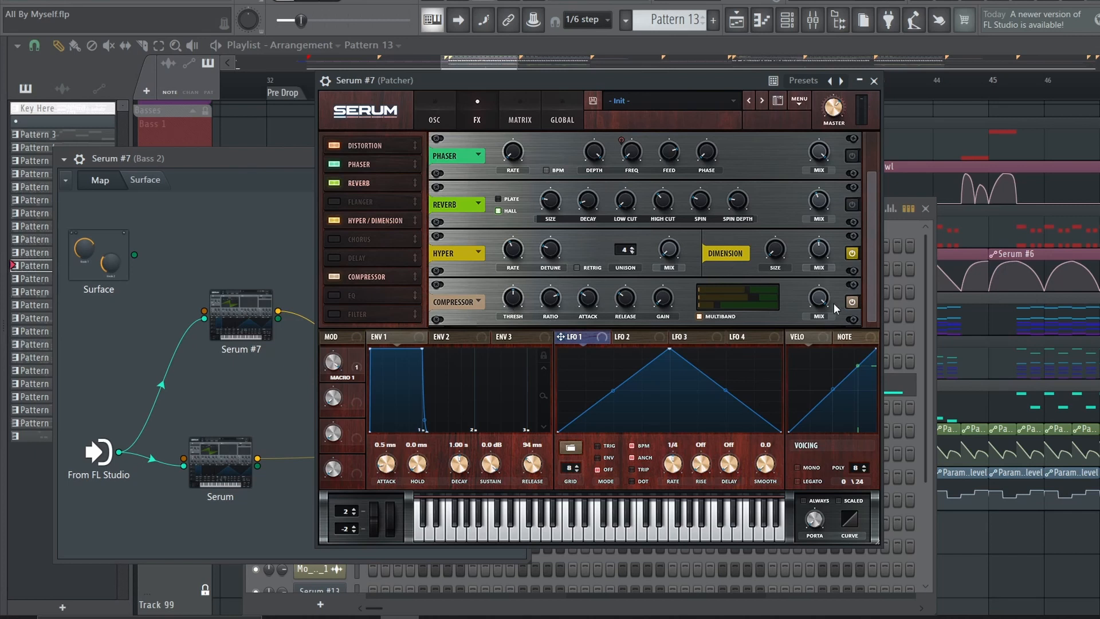
{"action": "scroll", "coordinate": [774, 170], "scroll_direction": "up", "scroll_amount": 2}
{"action": "left_click", "coordinate": [873, 81]}
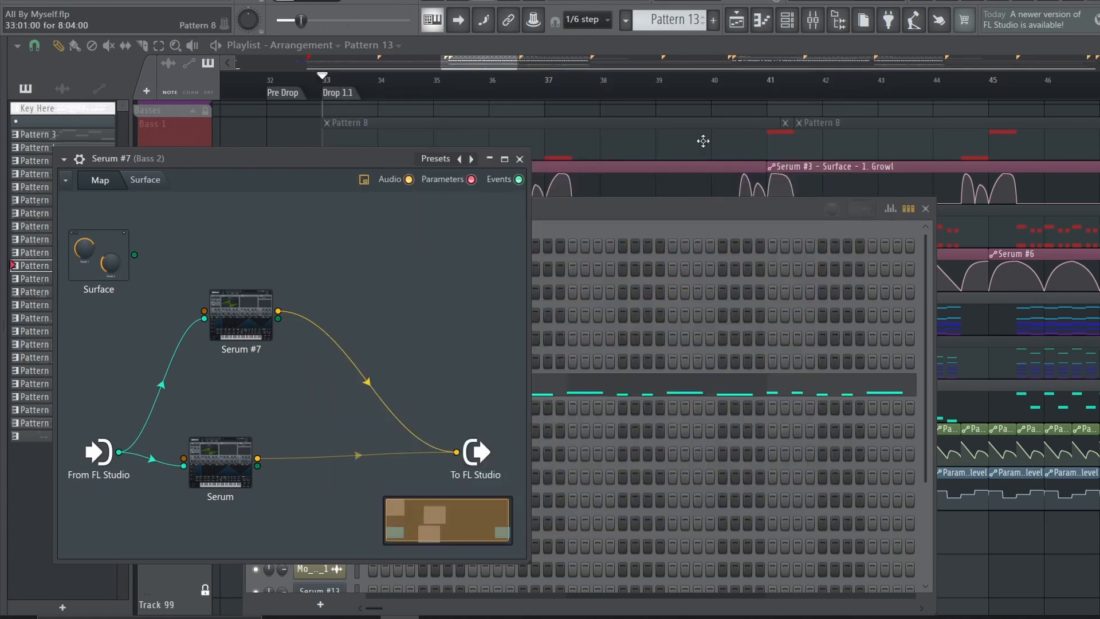
Unmute Track 93 and Bass 2 alongside Track 94 and play all the Bass 2 layers together through Drop 1.1
{"action": "right_click", "coordinate": [297, 141]}
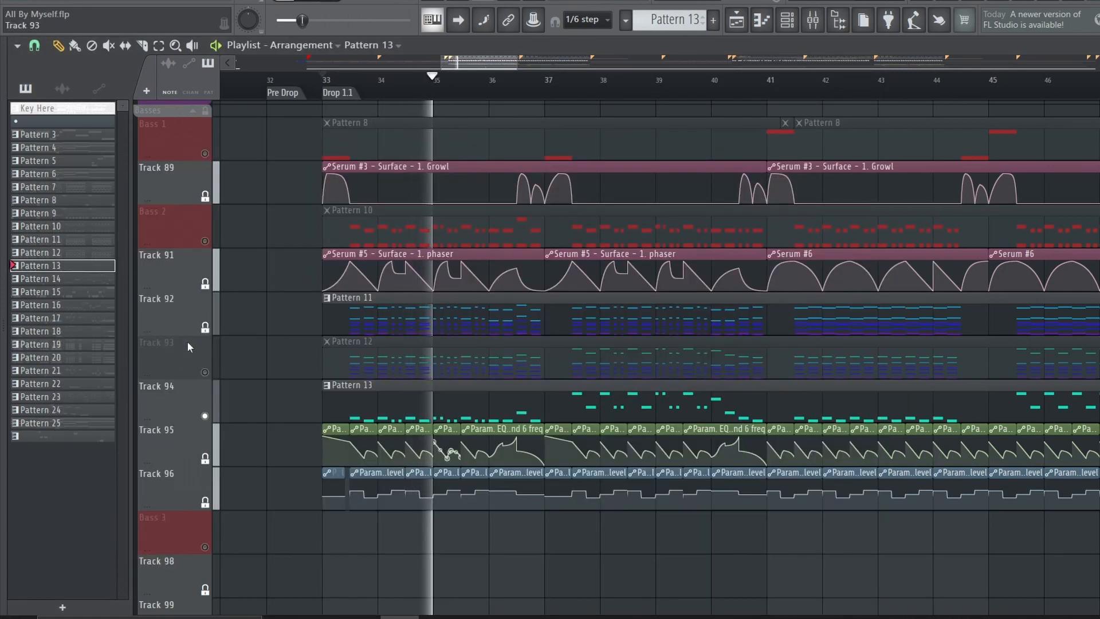
{"action": "key", "text": "space"}
{"action": "left_click", "coordinate": [205, 371]}
{"action": "left_click", "coordinate": [204, 241]}
{"action": "key", "text": "space"}
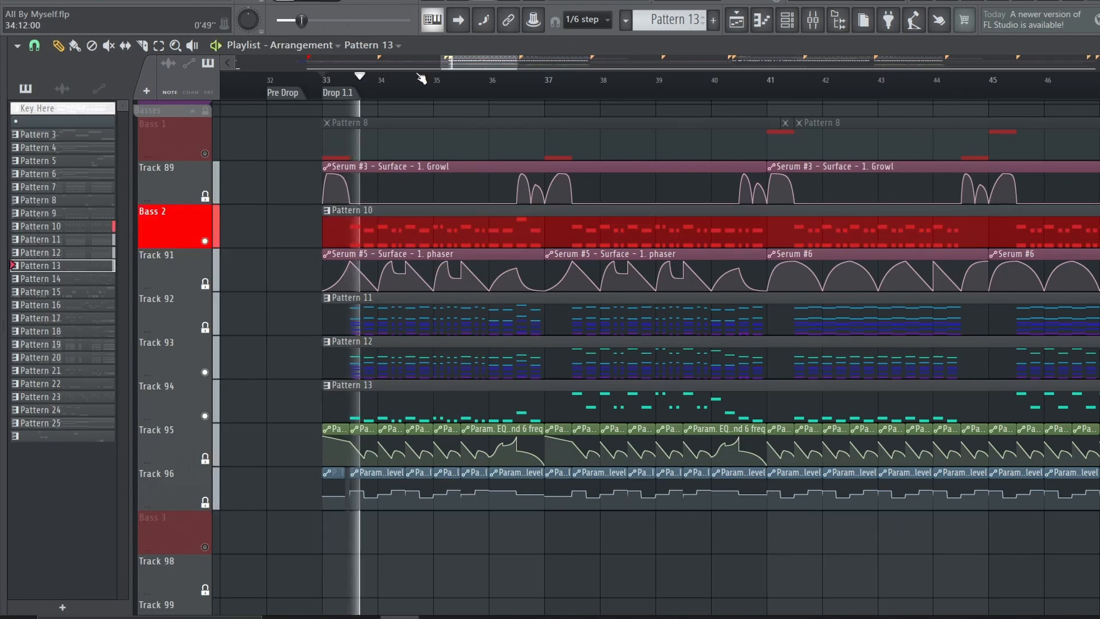
{"action": "scroll", "coordinate": [481, 85], "scroll_direction": "down", "scroll_amount": 3}
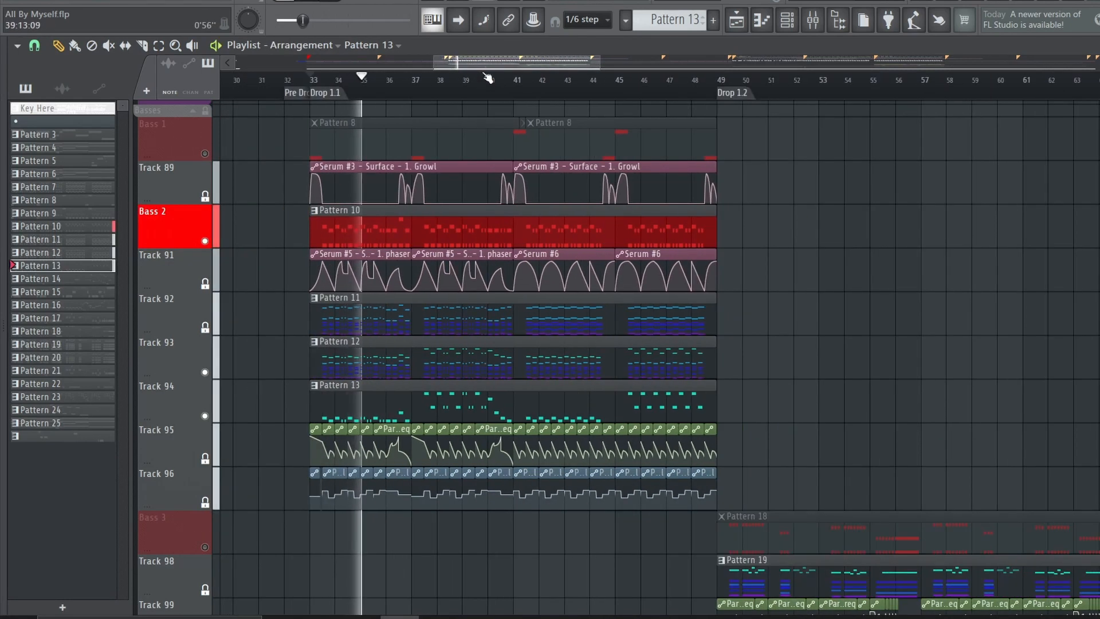
{"action": "scroll", "coordinate": [876, 237], "scroll_direction": "down", "scroll_amount": 1}
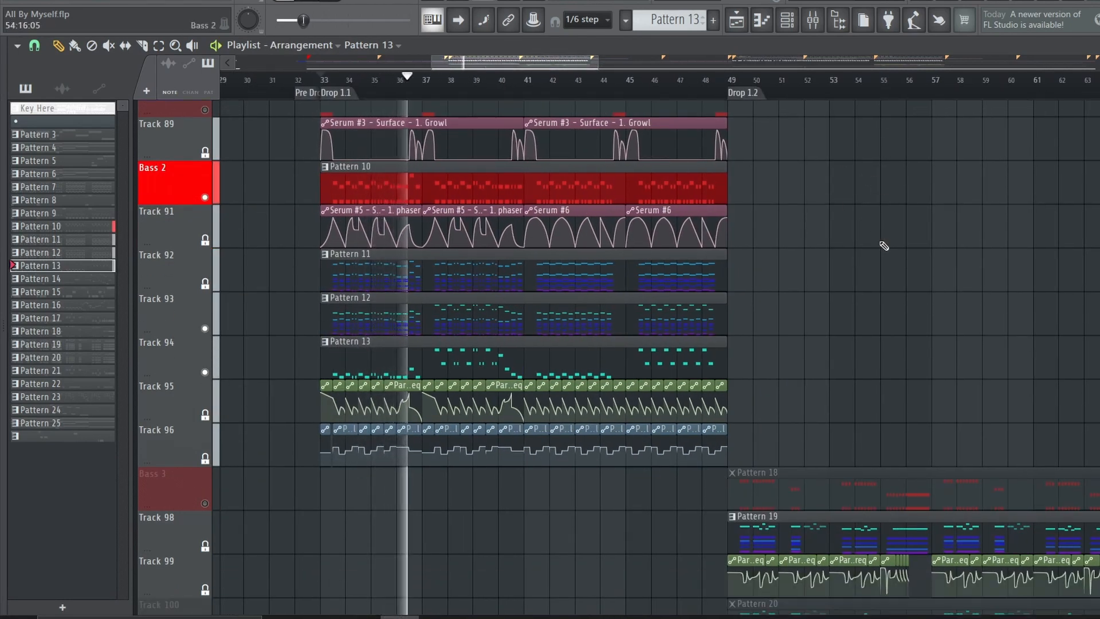
{"action": "scroll", "coordinate": [882, 243], "scroll_direction": "up", "scroll_amount": 1}
{"action": "scroll", "coordinate": [355, 239], "scroll_direction": "up", "scroll_amount": 3, "text": "ctrl"}
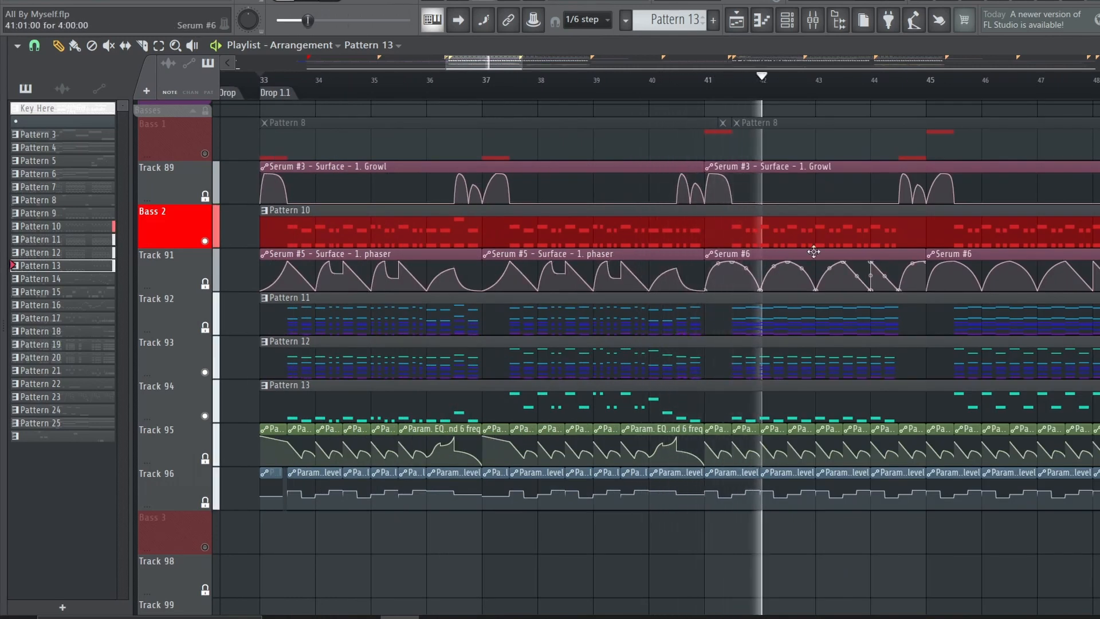
Review the Bass 2 automation clips and watch them move the insert's Fruity parametric EQ 2 bands during playback
{"action": "scroll", "coordinate": [431, 523], "scroll_direction": "down", "scroll_amount": 3}
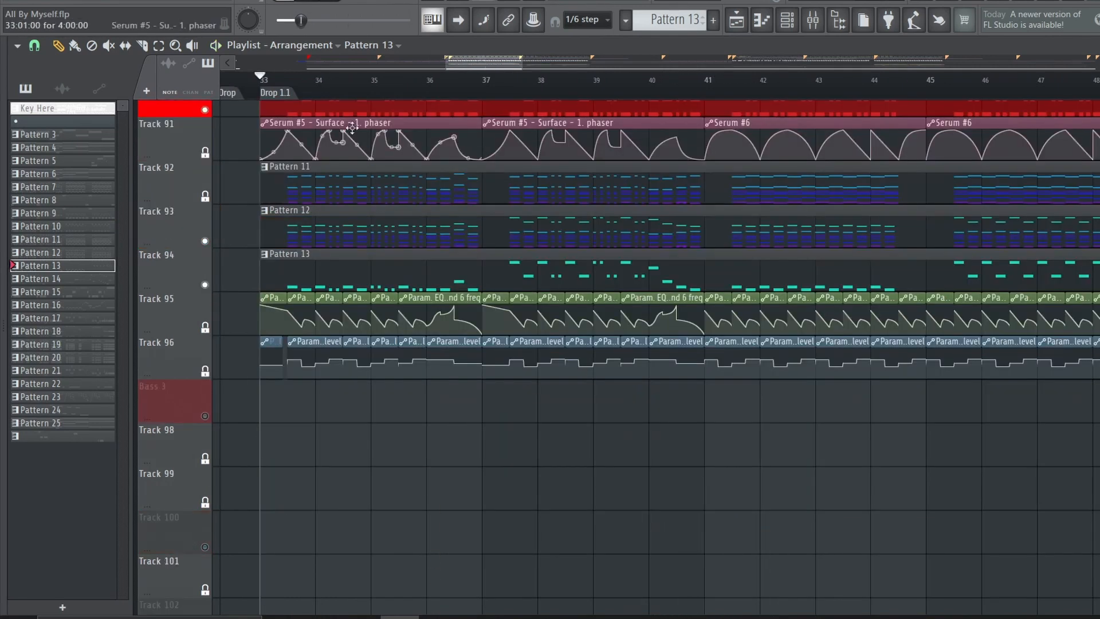
{"action": "scroll", "coordinate": [435, 321], "scroll_direction": "up", "scroll_amount": 4, "text": "ctrl"}
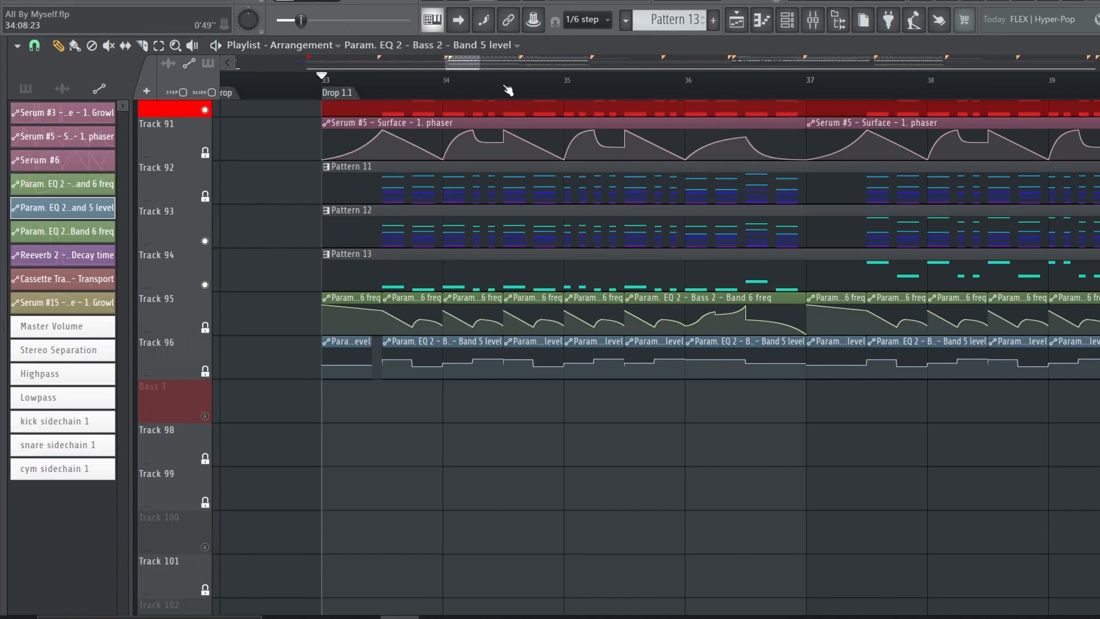
{"action": "scroll", "coordinate": [503, 85], "scroll_direction": "up", "scroll_amount": 3}
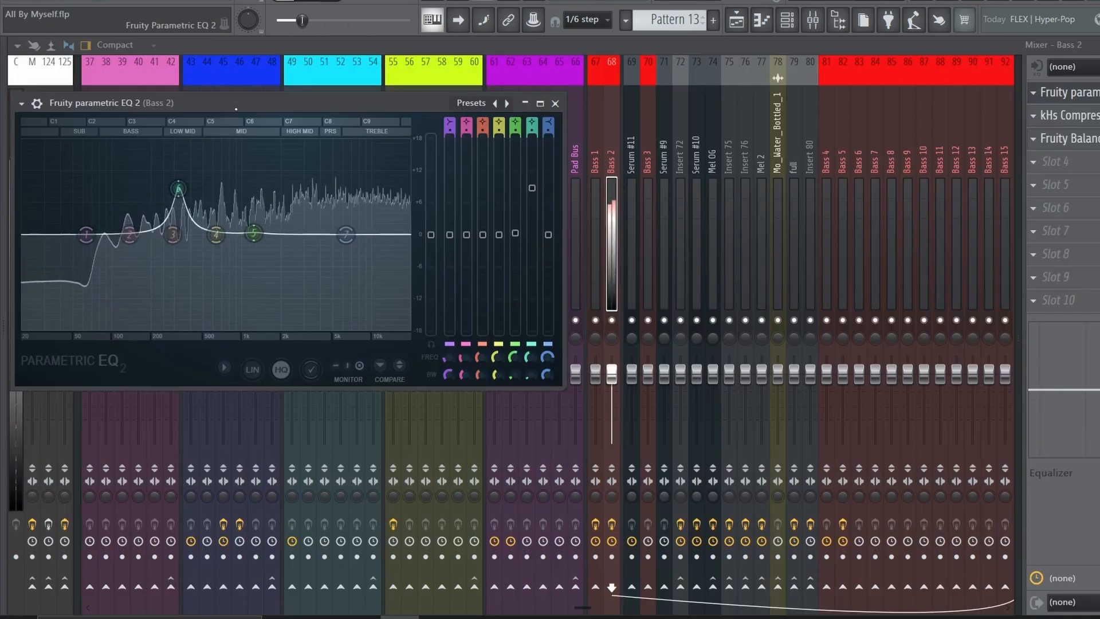
{"action": "key", "text": "space"}
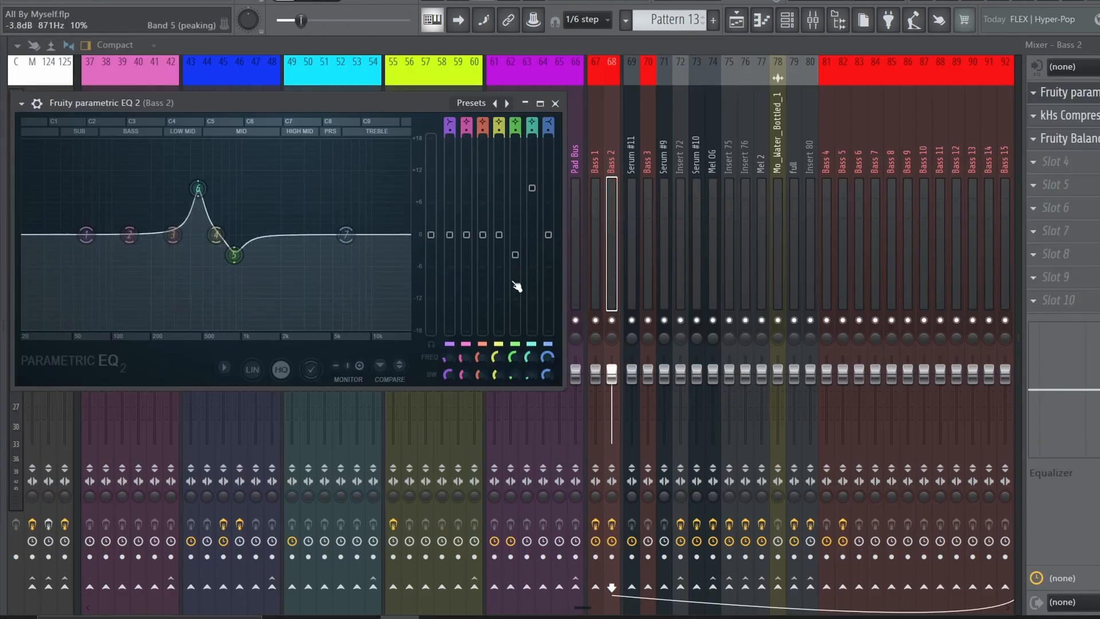
{"action": "key", "text": "space"}
{"action": "key", "text": "Escape"}
Check the kHs Compressor and Fruity Balance on the Bass 2 mixer insert
{"action": "left_click", "coordinate": [1097, 119]}
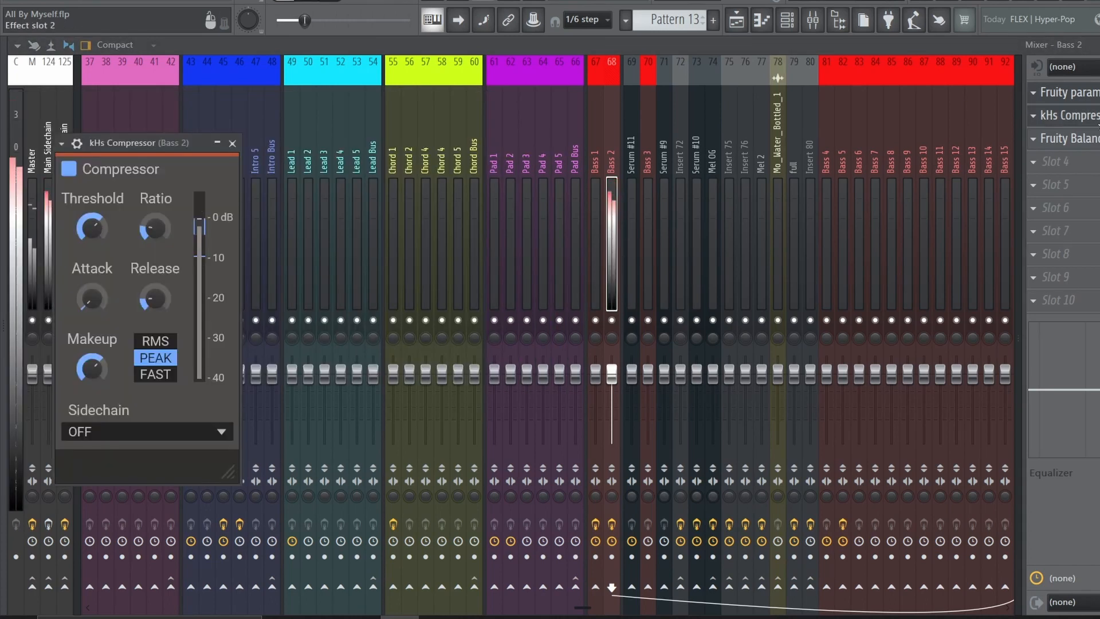
{"action": "left_click", "coordinate": [1097, 118]}
{"action": "left_click", "coordinate": [1096, 140]}
{"action": "left_click", "coordinate": [1097, 139]}
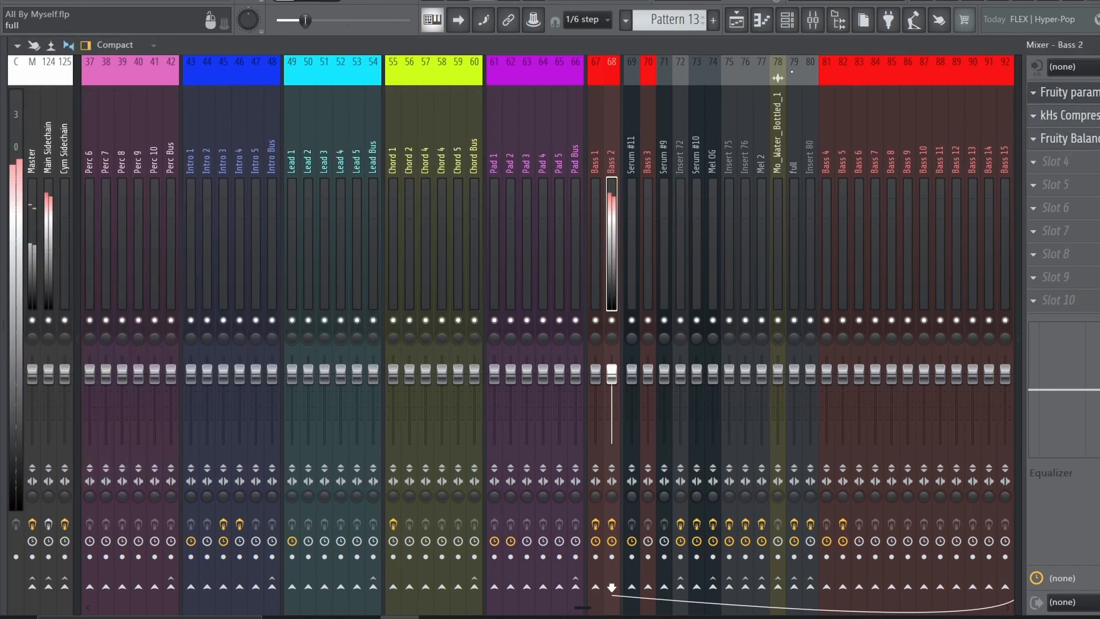
Return to the playlist, unsolo Bass 1, then solo Bass 3 and play it in Drop 1.2
{"action": "left_click", "coordinate": [745, 35]}
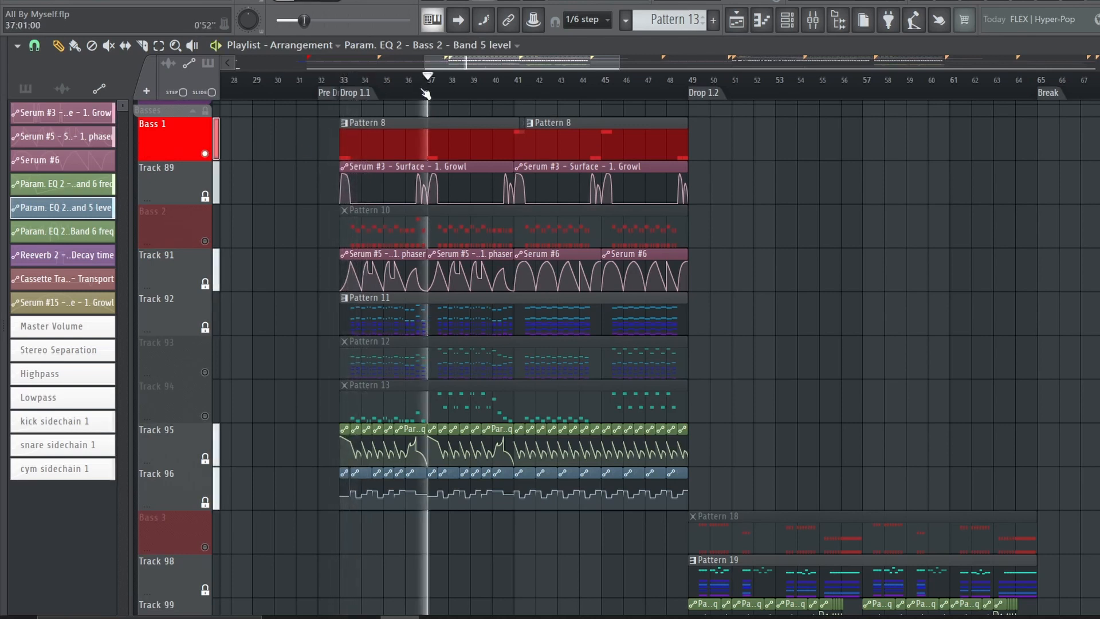
{"action": "right_click", "coordinate": [206, 154]}
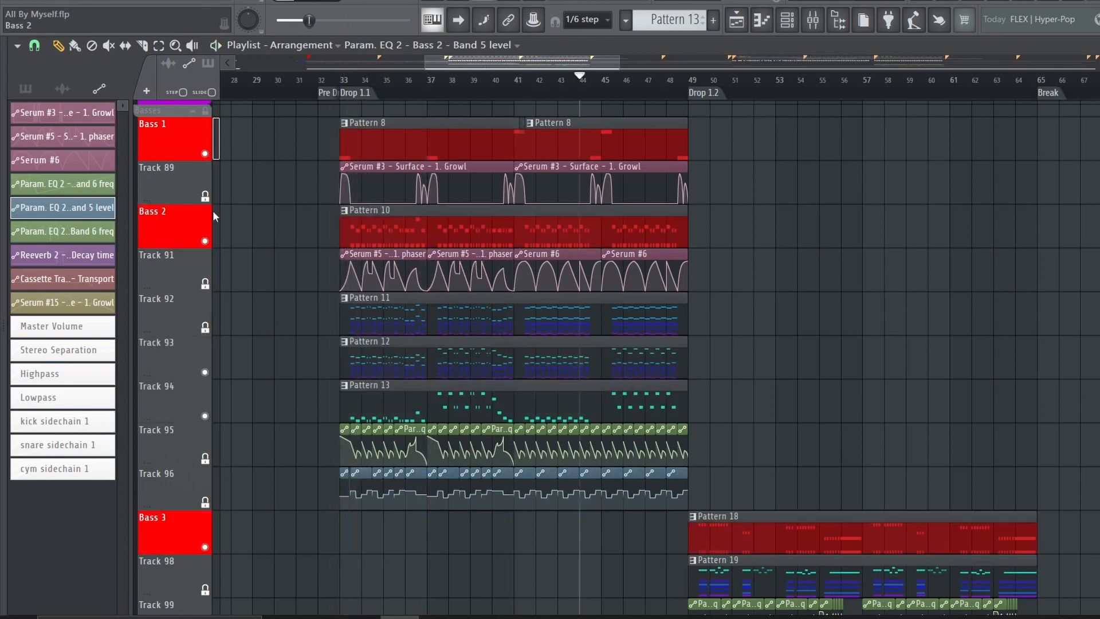
{"action": "scroll", "coordinate": [213, 211], "scroll_direction": "down", "scroll_amount": 3}
{"action": "right_click", "coordinate": [205, 286]}
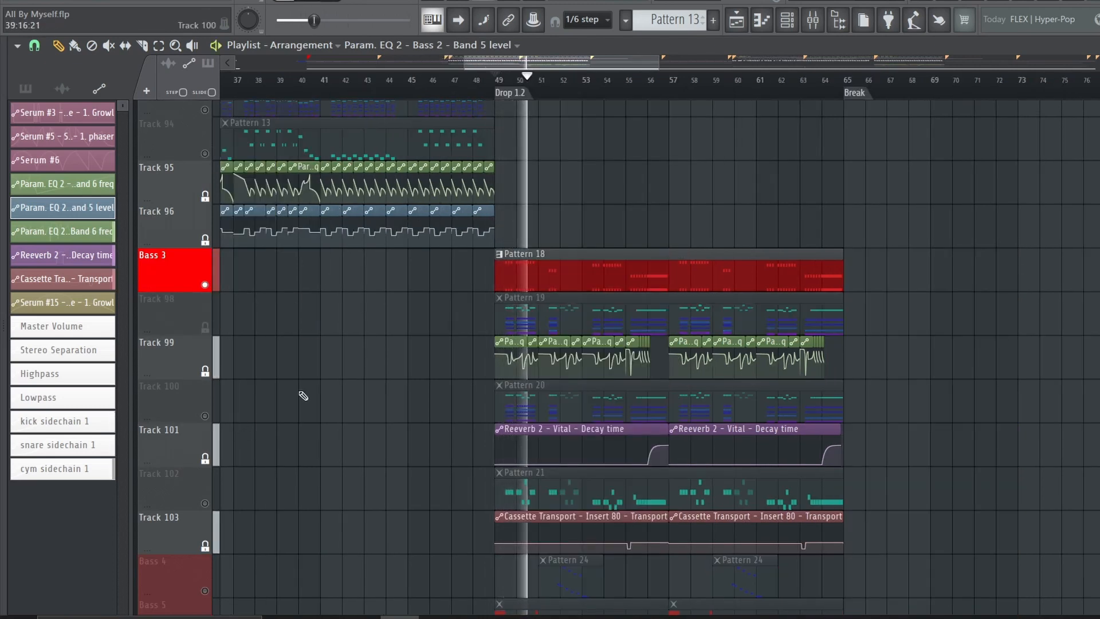
{"action": "key", "text": "space"}
Select Pattern 18, check the Serum #11 mixer insert's routing, and look through the stacked Dispersers in the Patcher's Snap Heap
{"action": "left_click", "coordinate": [511, 280]}
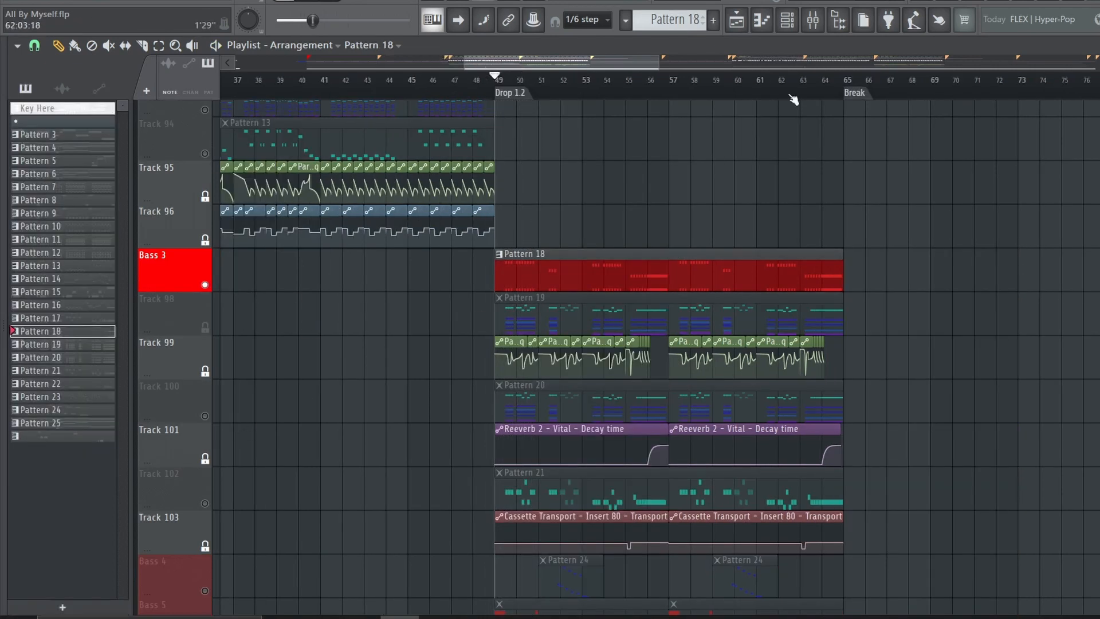
{"action": "left_click", "coordinate": [809, 27]}
{"action": "left_click", "coordinate": [631, 241]}
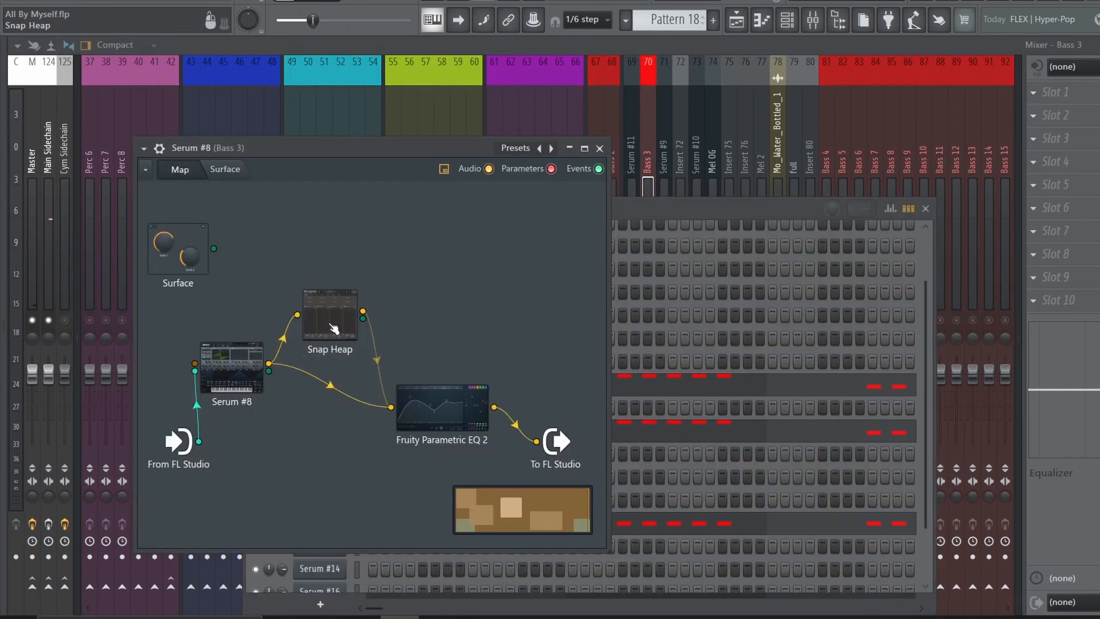
{"action": "double_click", "coordinate": [333, 329]}
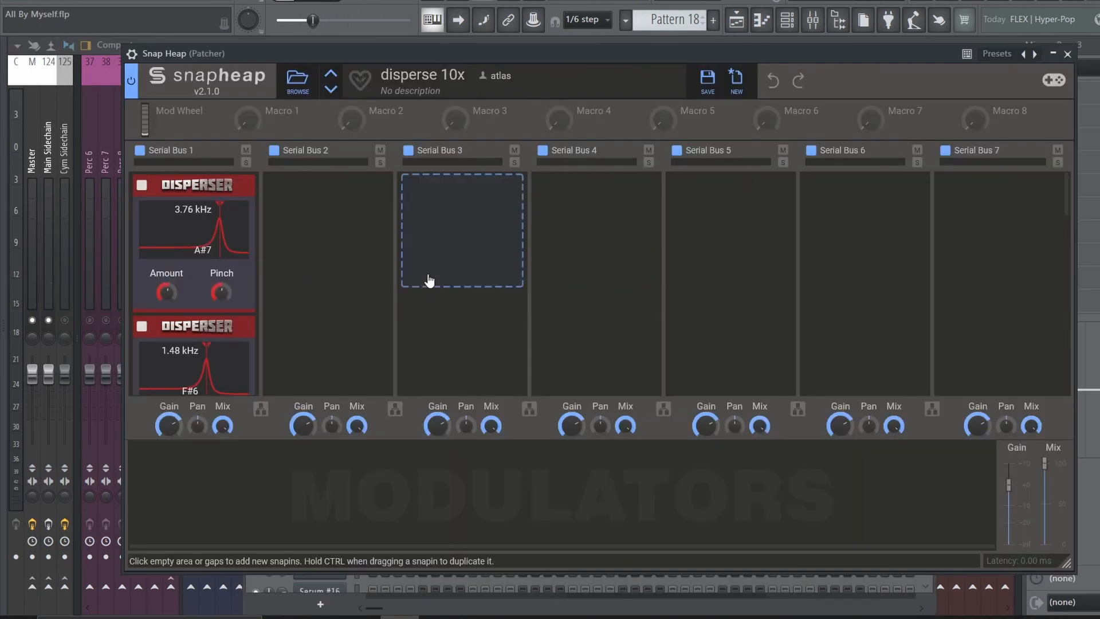
{"action": "scroll", "coordinate": [343, 252], "scroll_direction": "down", "scroll_amount": 3}
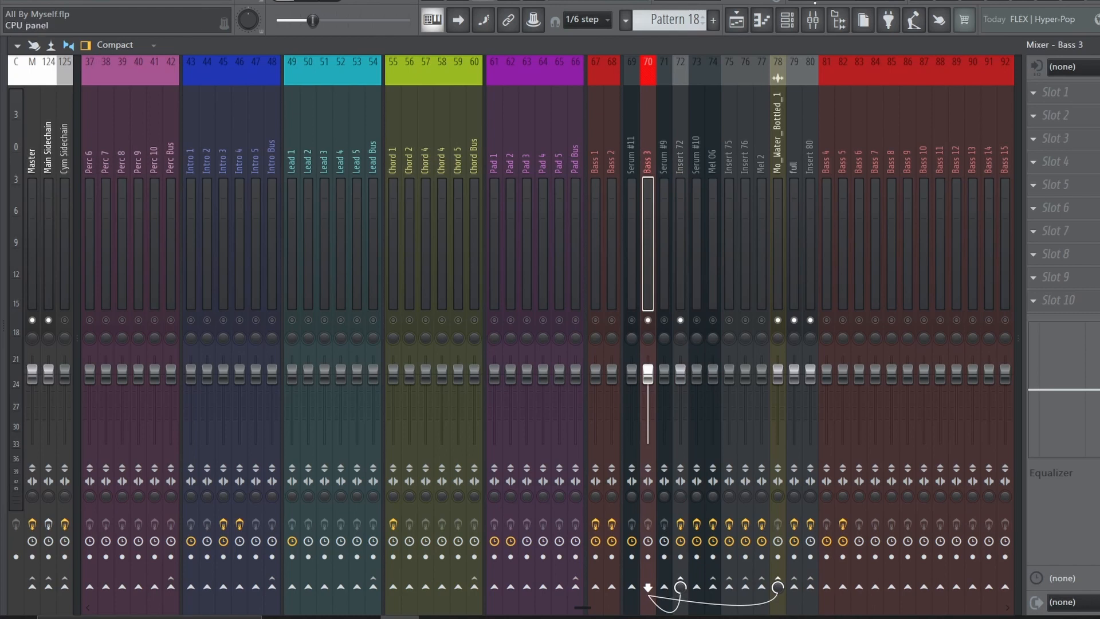
Open Serum #8 in the Bass 3 Patcher and review its effects and oscillator pages
{"action": "left_click", "coordinate": [787, 21]}
{"action": "left_click", "coordinate": [310, 384]}
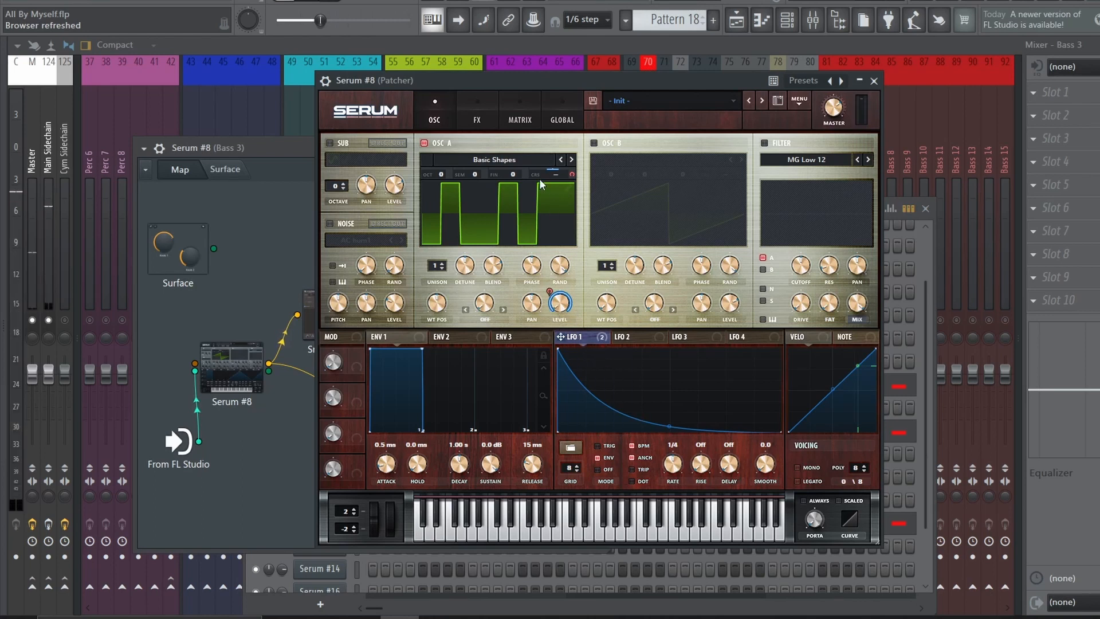
{"action": "left_click", "coordinate": [462, 111]}
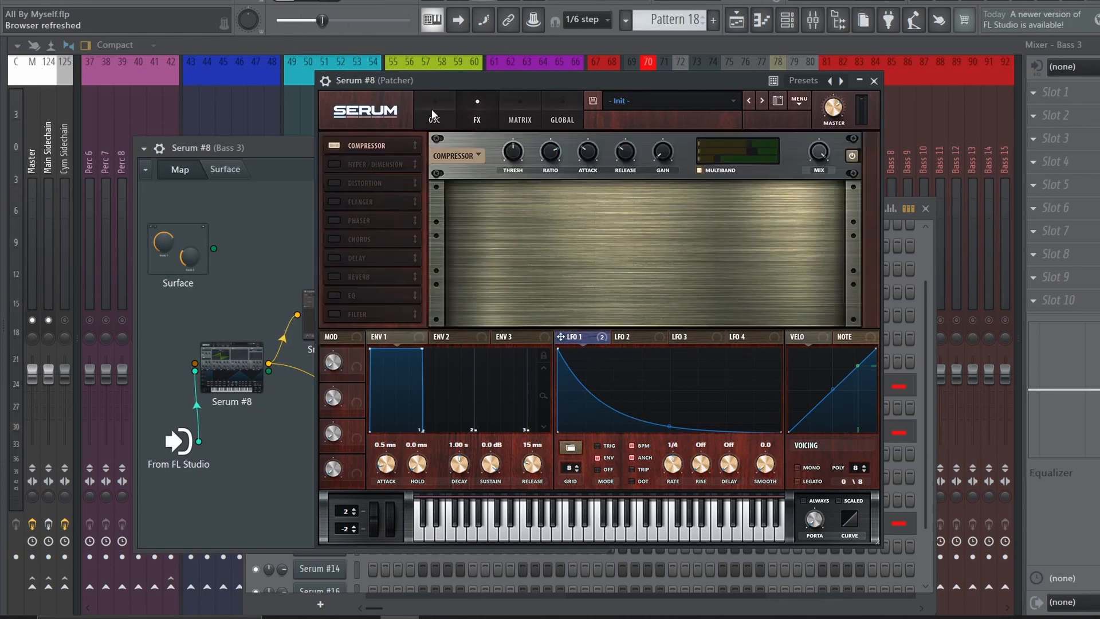
{"action": "left_click", "coordinate": [435, 118]}
{"action": "left_click", "coordinate": [873, 81]}
Inspect the Snap Heap Disperser chain and the Fruity Parametric EQ 2 inside the Bass 3 Patcher
{"action": "double_click", "coordinate": [339, 327]}
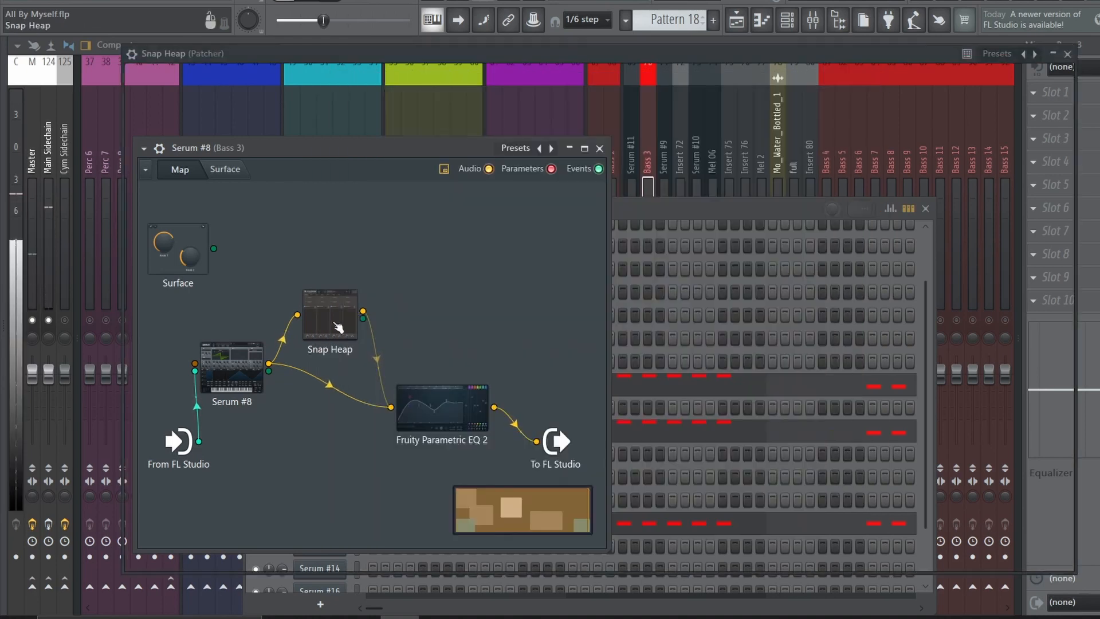
{"action": "scroll", "coordinate": [176, 261], "scroll_direction": "down", "scroll_amount": 5}
{"action": "scroll", "coordinate": [176, 265], "scroll_direction": "down", "scroll_amount": 6}
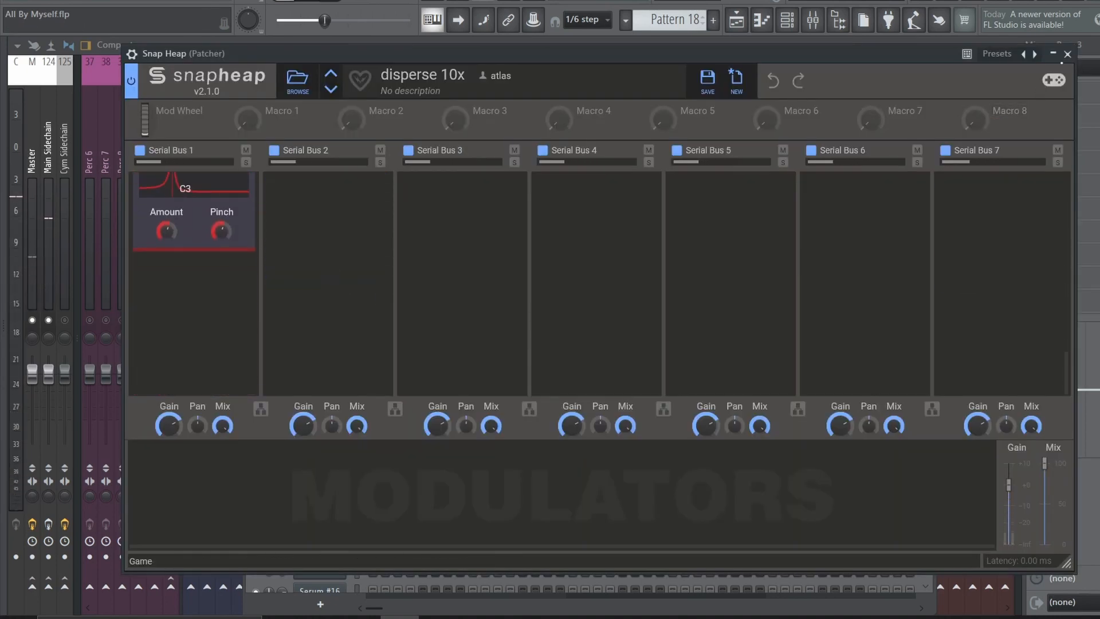
{"action": "left_click", "coordinate": [1067, 54]}
{"action": "double_click", "coordinate": [431, 415]}
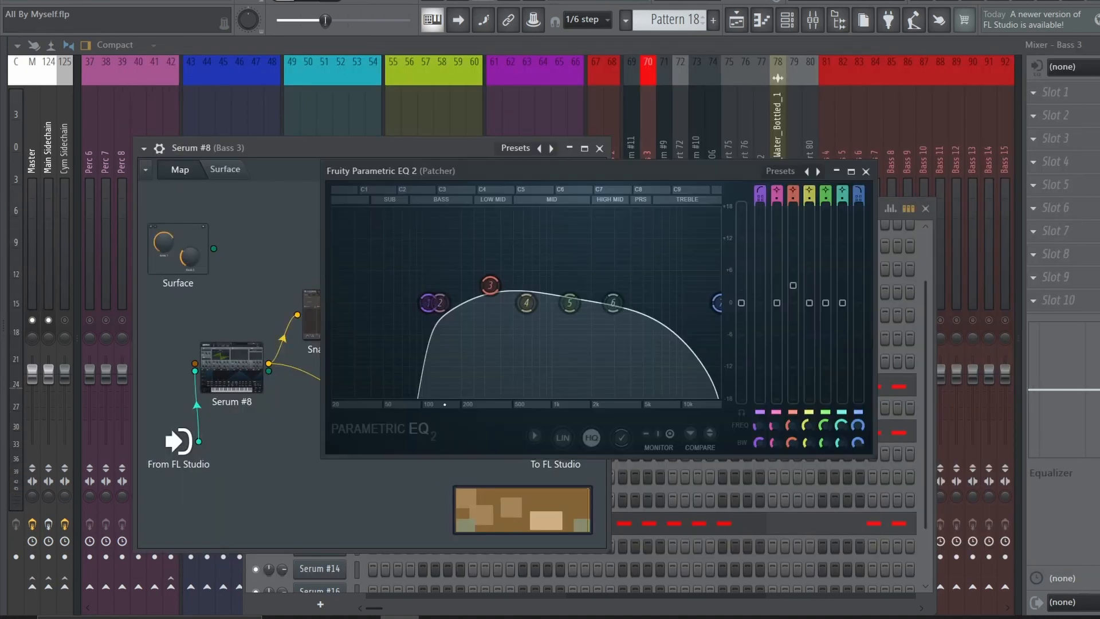
{"action": "left_click", "coordinate": [867, 172]}
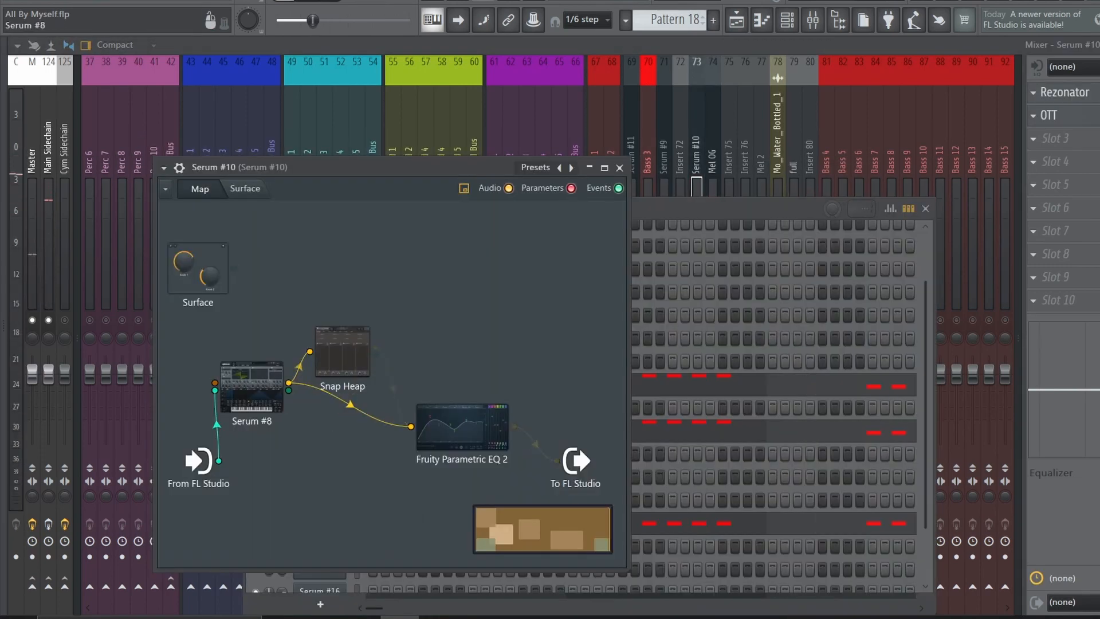
Examine the oscillators of the Serum inside the Serum #10 Patcher and the Phase Plant patch of Mo_Water_Bottled_1
{"action": "left_click", "coordinate": [278, 344]}
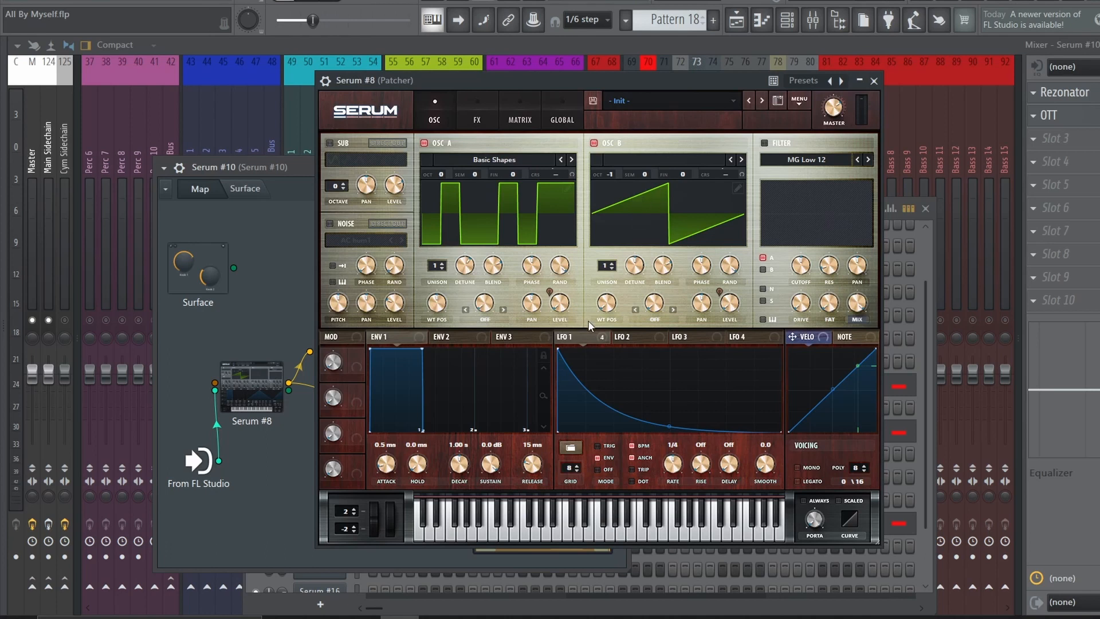
{"action": "left_click", "coordinate": [873, 81]}
{"action": "left_click", "coordinate": [926, 209]}
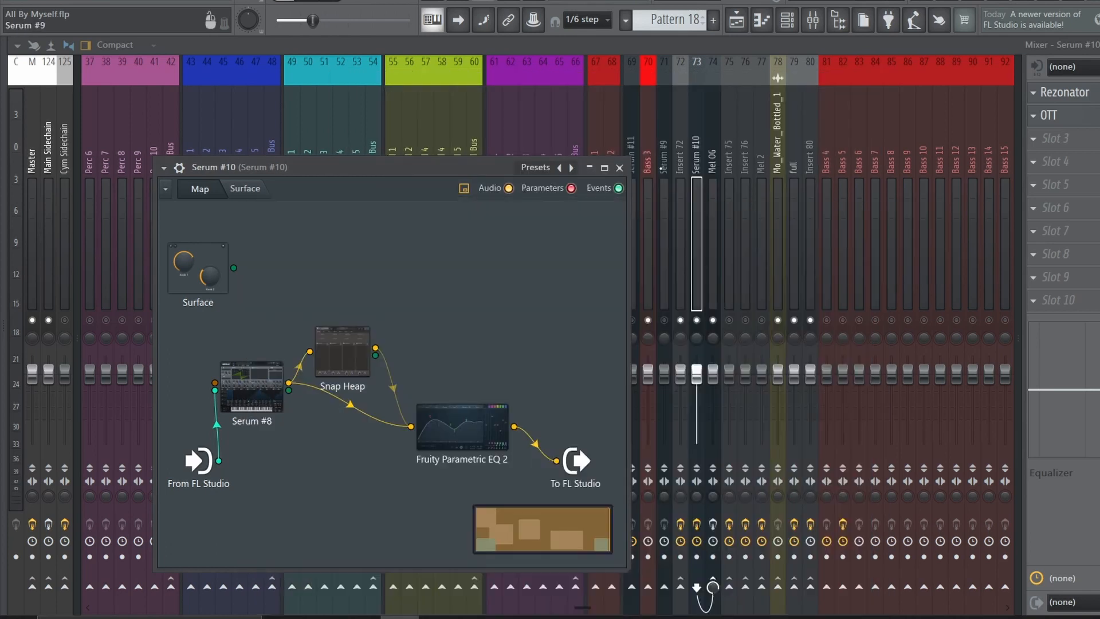
{"action": "left_click", "coordinate": [620, 168]}
{"action": "left_click", "coordinate": [319, 523]}
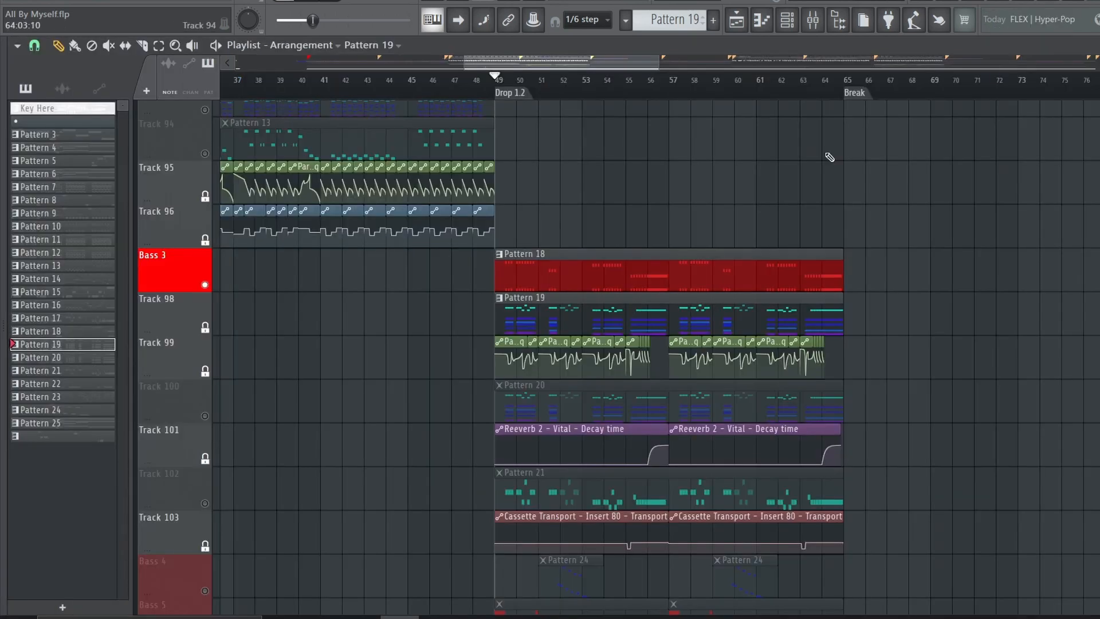
{"action": "left_click", "coordinate": [813, 19]}
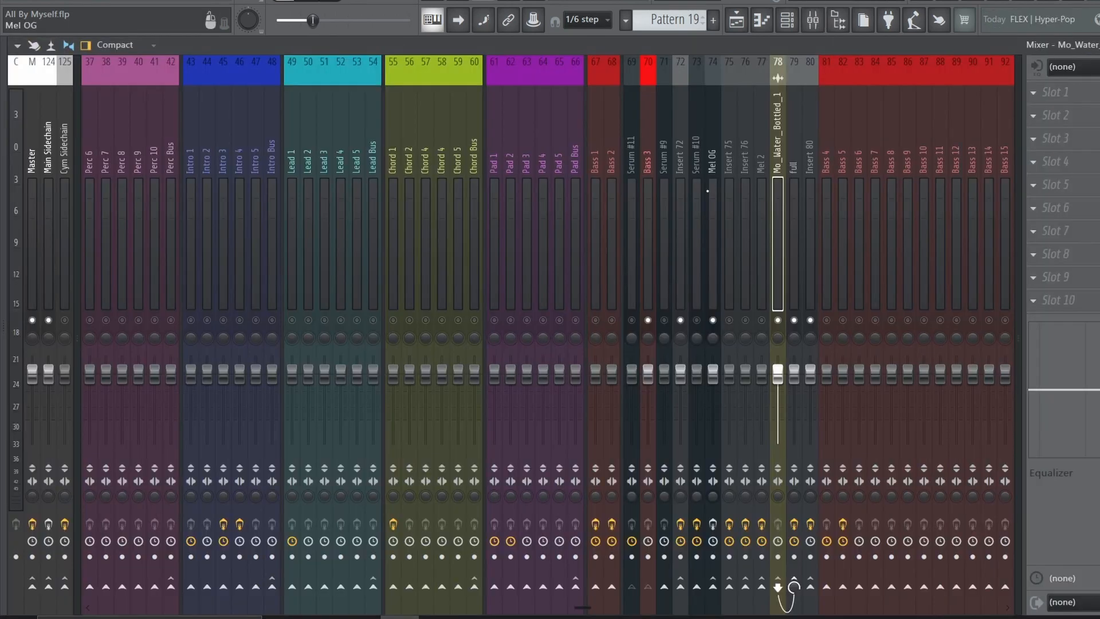
Play the layer and trace the mixer routing through Serum #10, Insert 75, Insert 72 and Mel OG
{"action": "key", "text": "space"}
{"action": "left_click", "coordinate": [697, 246]}
{"action": "left_click", "coordinate": [729, 257]}
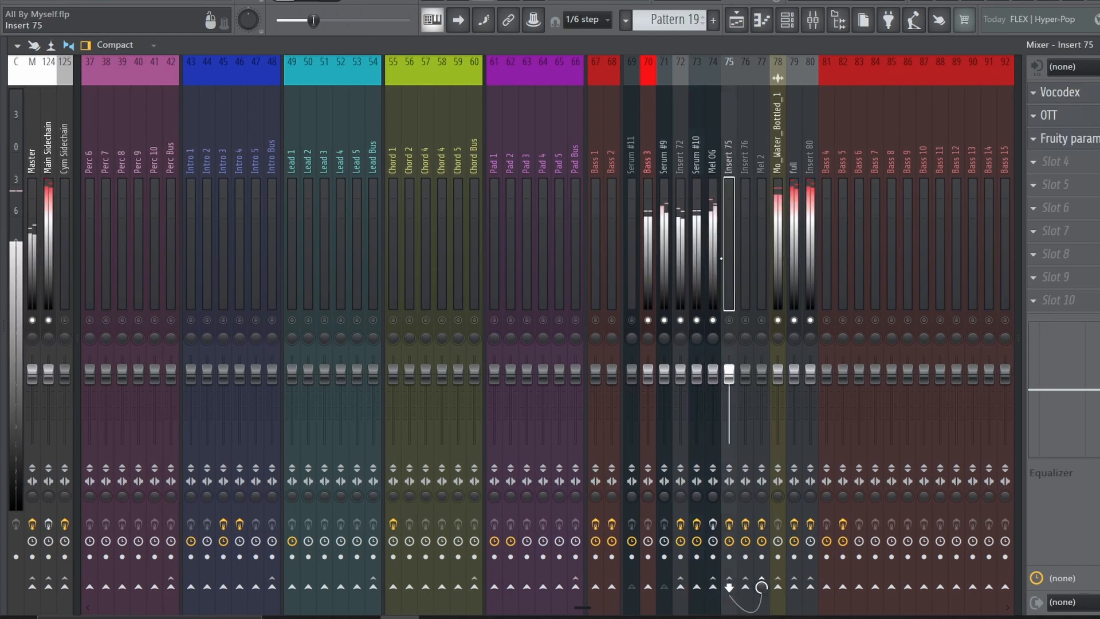
{"action": "left_click", "coordinate": [700, 257]}
{"action": "left_click", "coordinate": [713, 252]}
{"action": "left_click", "coordinate": [682, 241]}
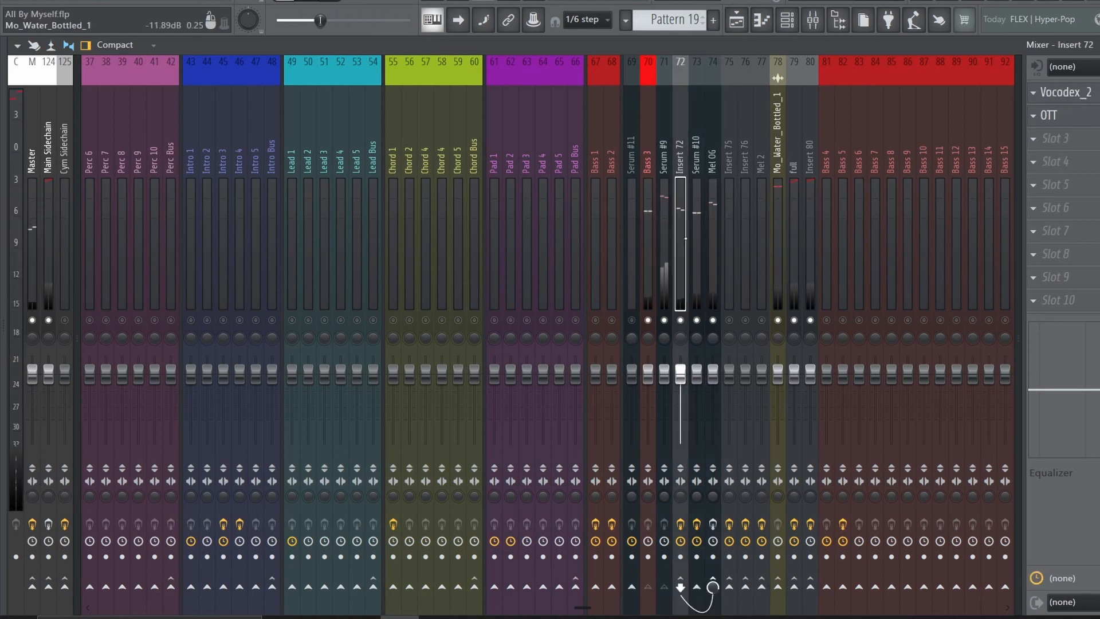
{"action": "left_click", "coordinate": [711, 229]}
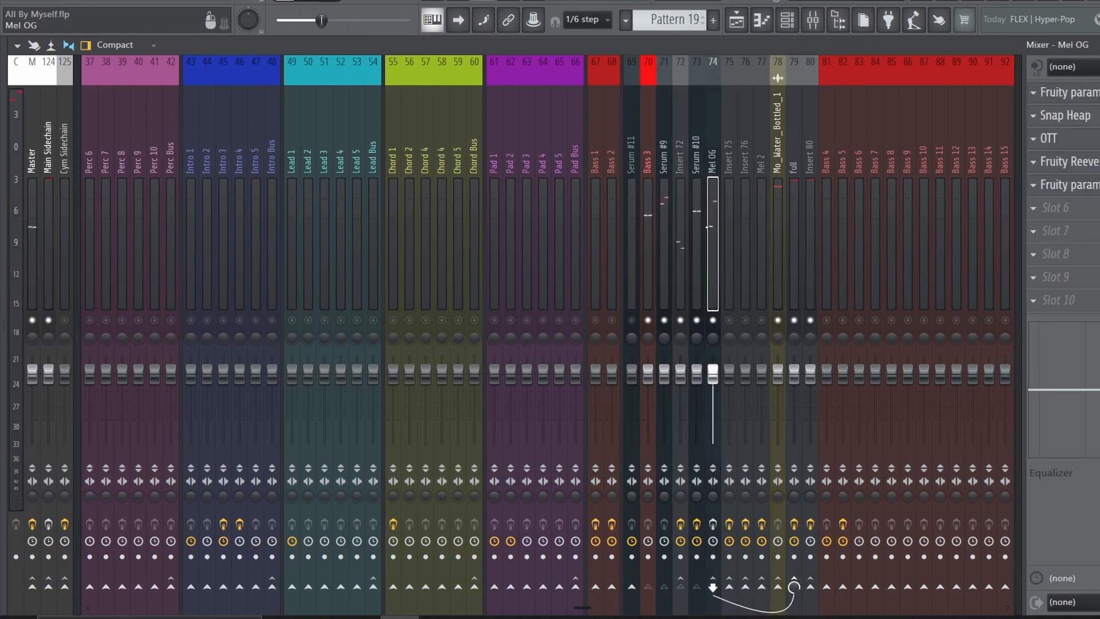
Go through the Mel OG insert's effects: both Fruity parametric EQ 2s, Snap Heap, OTT and Fruity Reeverb 2
{"action": "left_click", "coordinate": [1091, 92]}
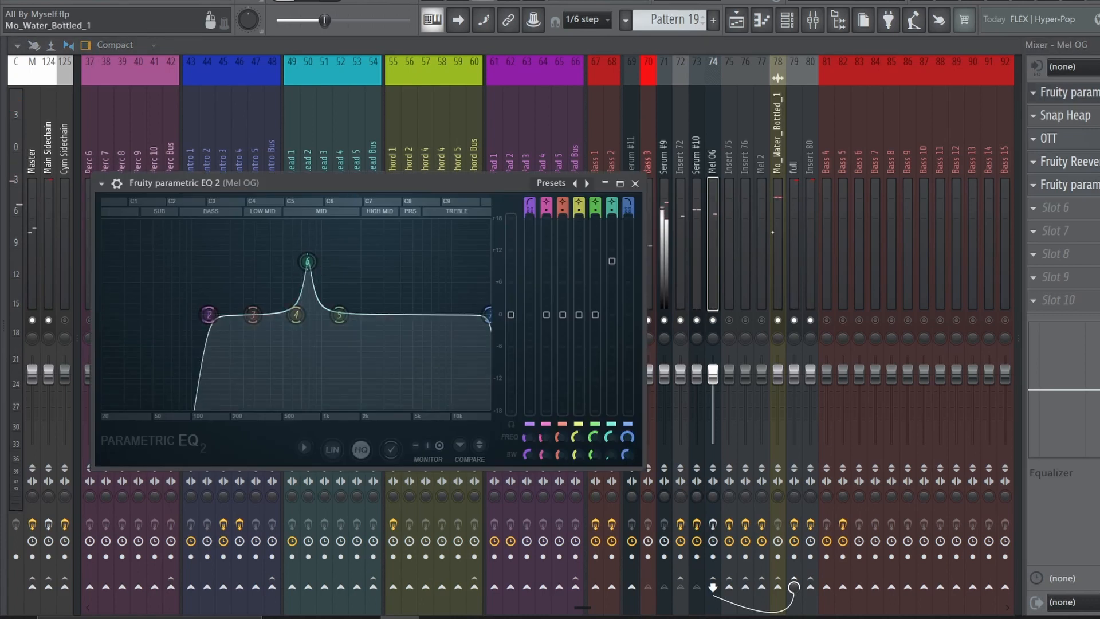
{"action": "left_click", "coordinate": [1085, 91]}
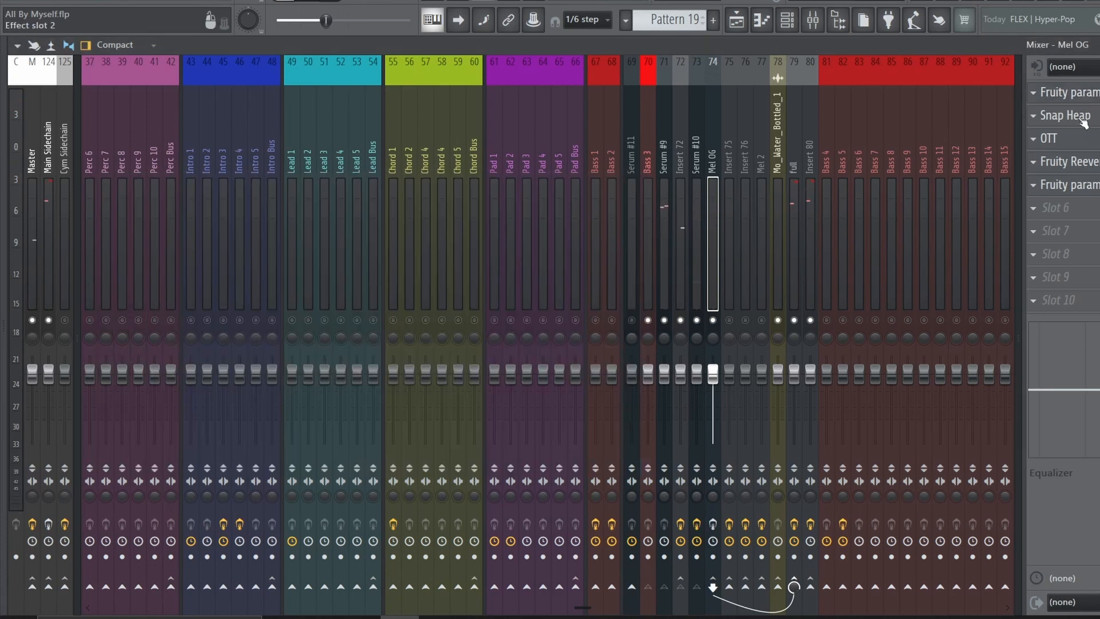
{"action": "left_click", "coordinate": [1082, 117]}
{"action": "scroll", "coordinate": [110, 309], "scroll_direction": "down", "scroll_amount": 3}
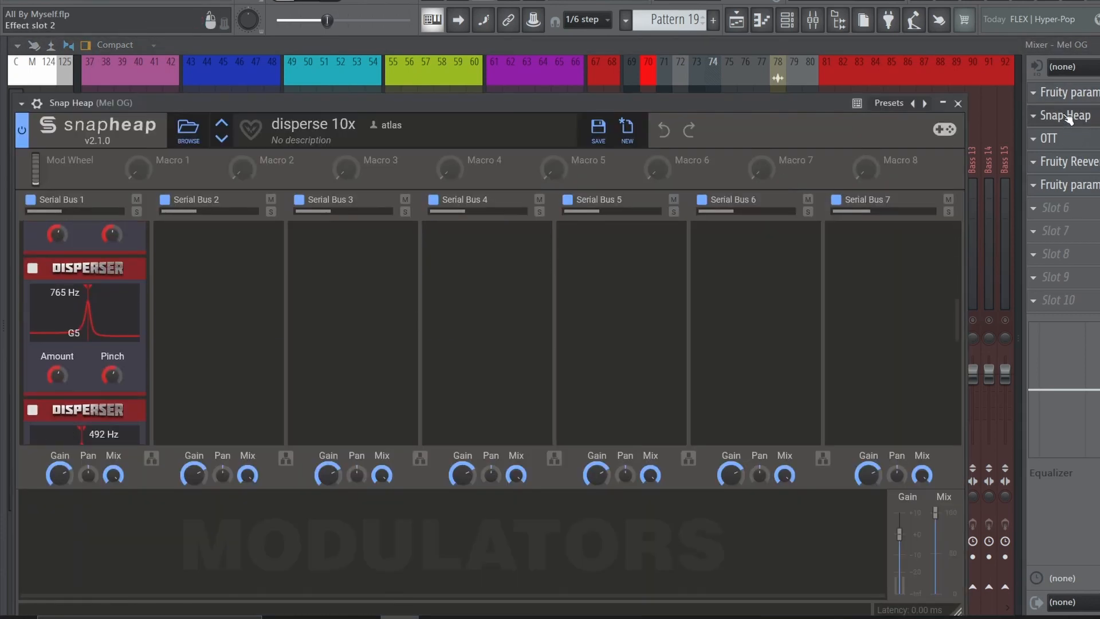
{"action": "left_click", "coordinate": [1068, 117]}
{"action": "left_click", "coordinate": [1071, 142]}
{"action": "left_click", "coordinate": [1072, 142]}
{"action": "left_click", "coordinate": [1092, 166]}
{"action": "left_click", "coordinate": [1092, 166]}
{"action": "left_click", "coordinate": [1092, 186]}
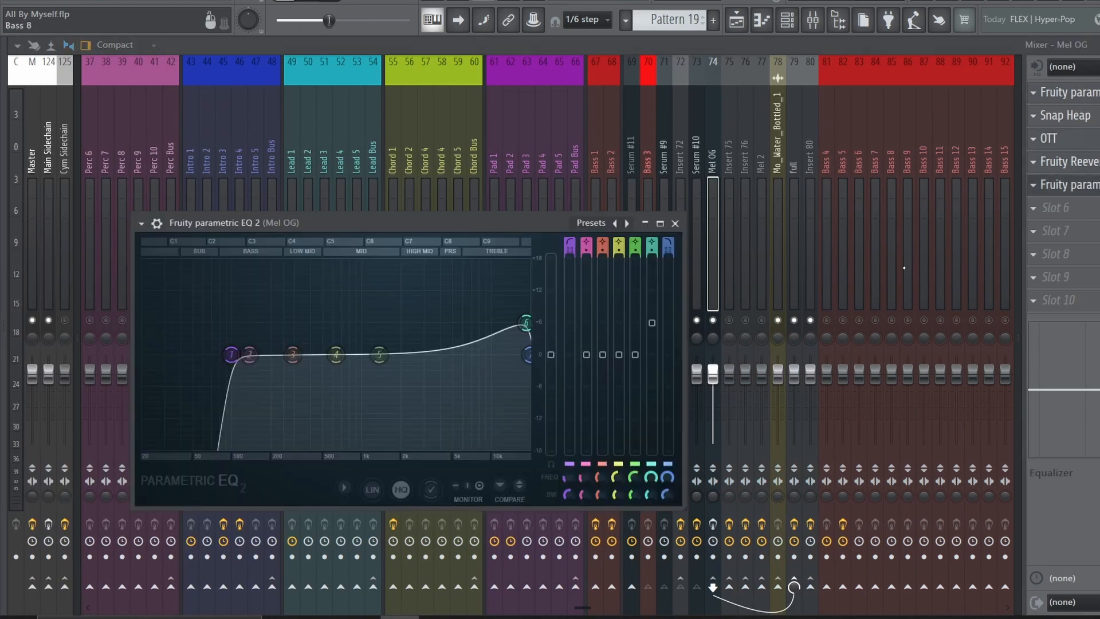
{"action": "left_click", "coordinate": [1089, 192]}
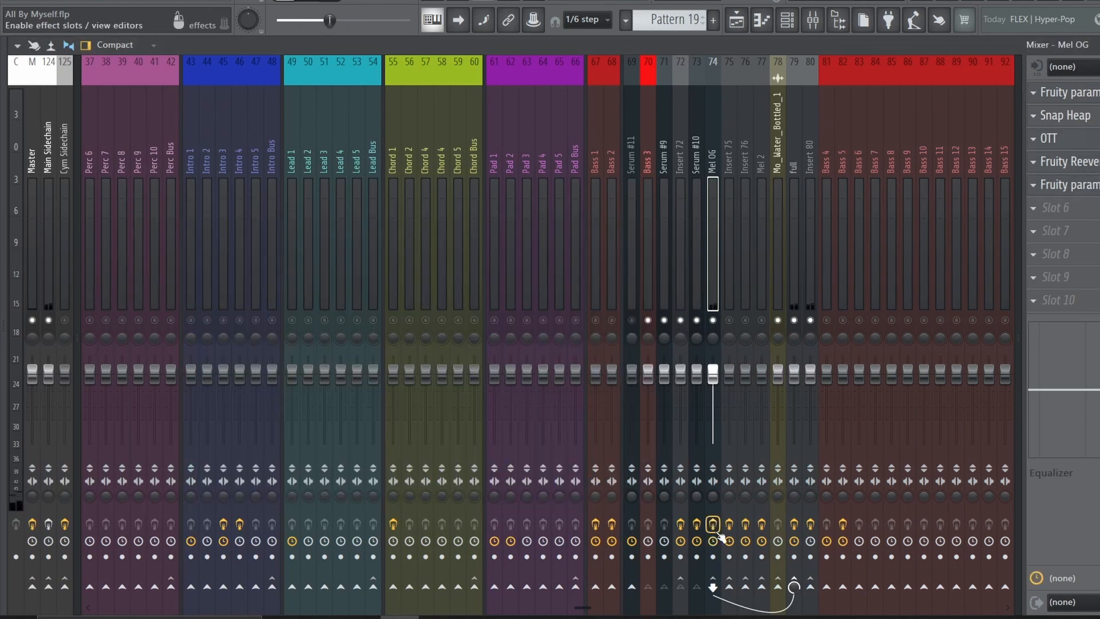
Play the Pattern 19 and 20 layers in the playlist and check the Serum #9 mixer insert and its instrument
{"action": "key", "text": "space"}
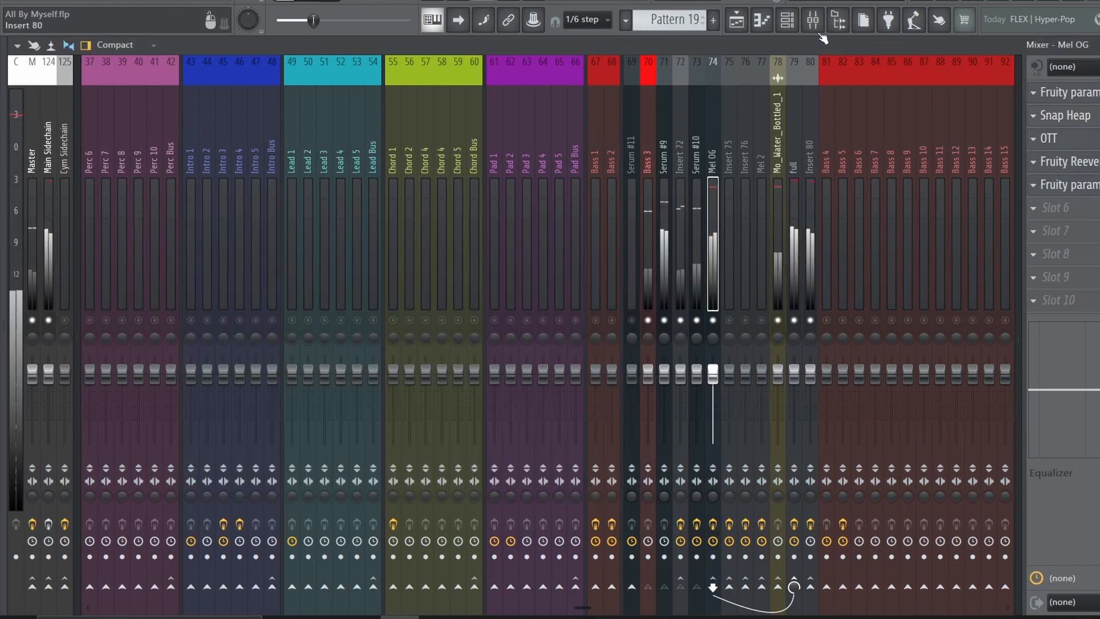
{"action": "left_click", "coordinate": [736, 23]}
{"action": "scroll", "coordinate": [868, 214], "scroll_direction": "down", "scroll_amount": 4}
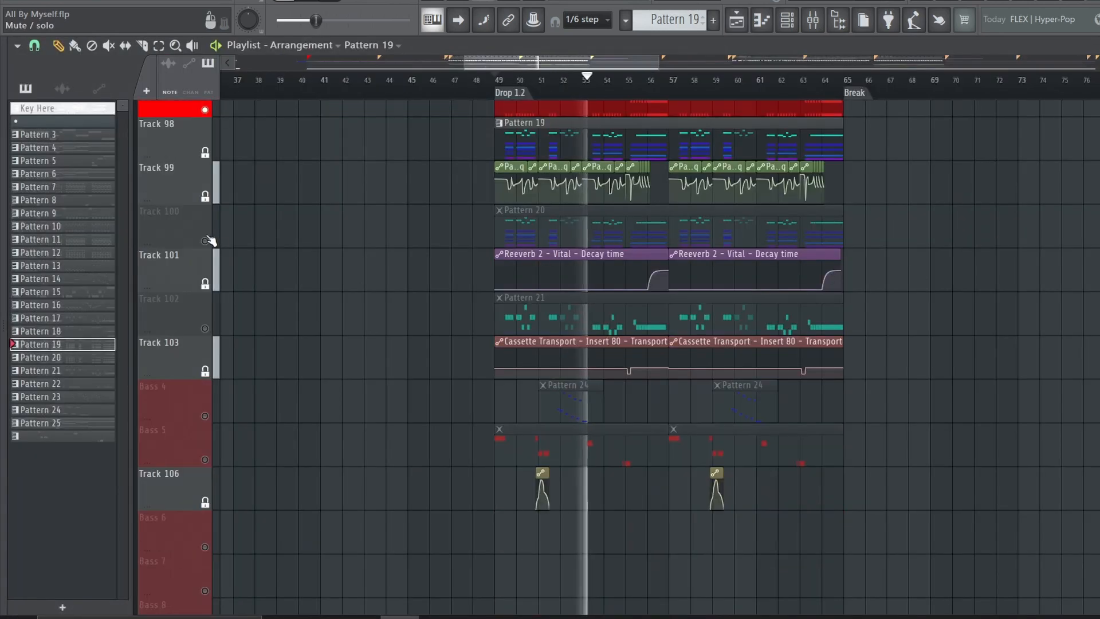
{"action": "left_click", "coordinate": [813, 20]}
{"action": "left_click", "coordinate": [662, 196]}
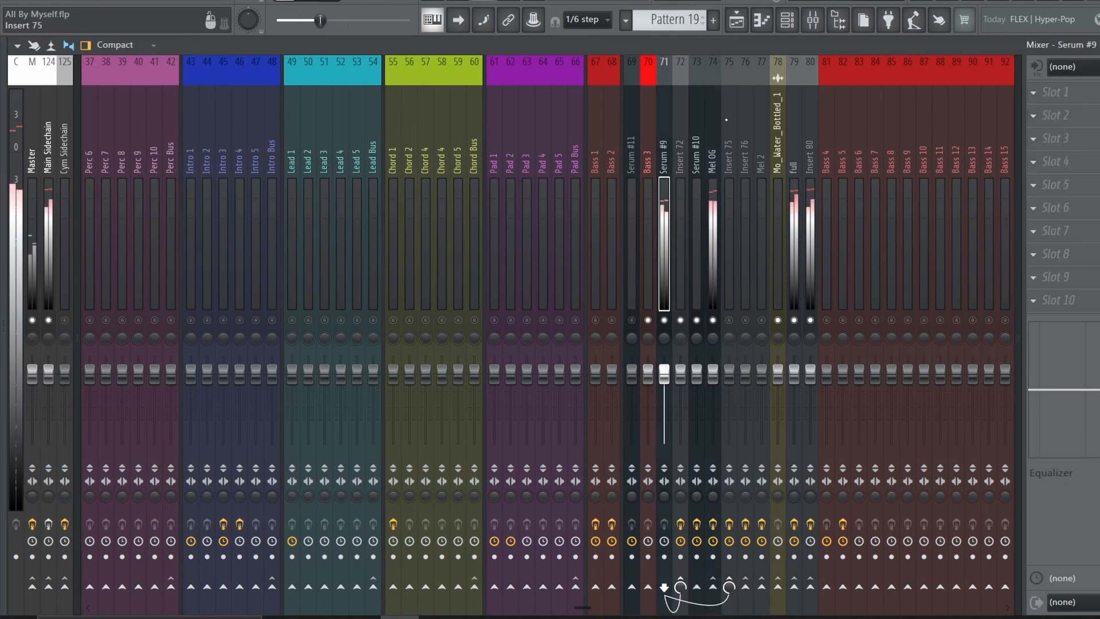
{"action": "left_click", "coordinate": [786, 21]}
{"action": "left_click", "coordinate": [319, 407]}
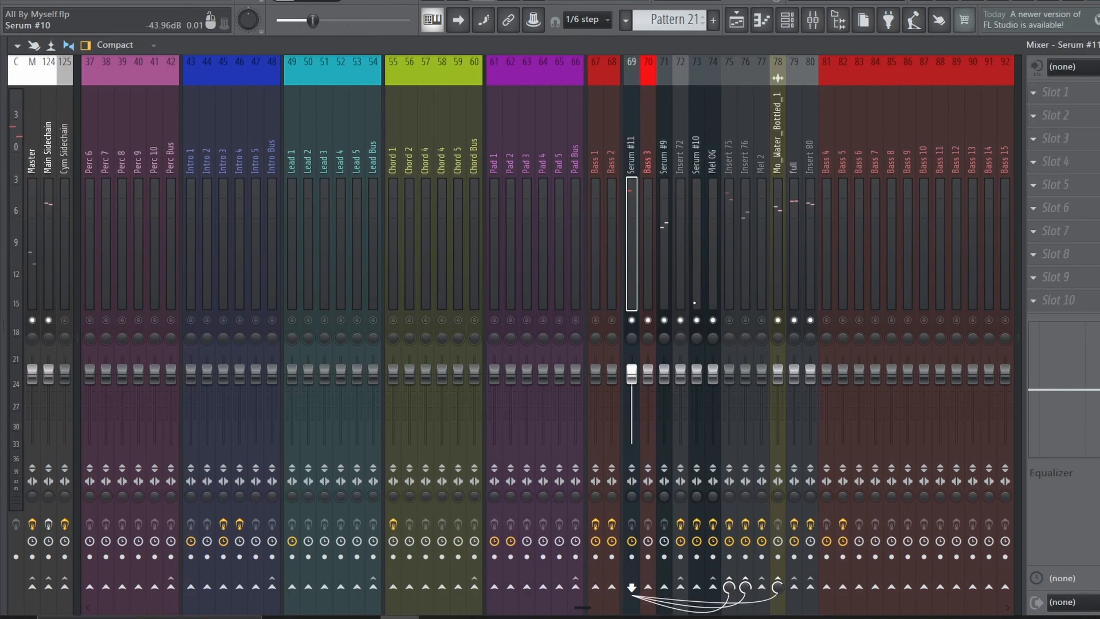
Unmute the Mel 2 mixer insert and play the Pattern 21 layer through it
{"action": "left_click", "coordinate": [764, 322]}
{"action": "key", "text": "space"}
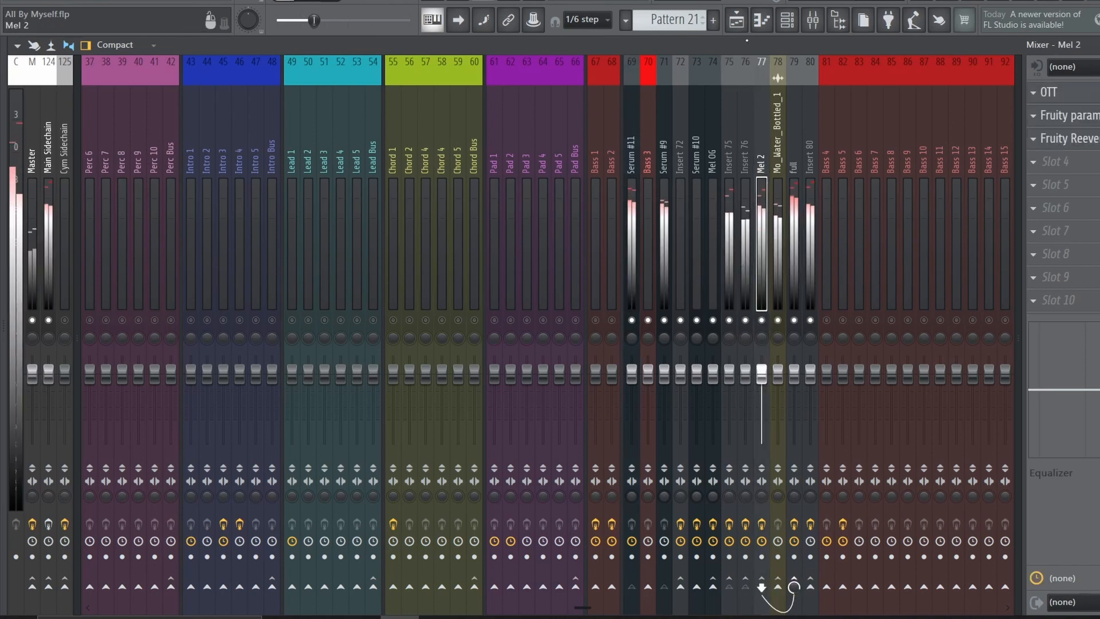
{"action": "key", "text": "space"}
Open the Serum #11 Patcher and examine the nested Patcher that layers several Serum instances
{"action": "key", "text": "F6"}
{"action": "left_click", "coordinate": [335, 500]}
{"action": "double_click", "coordinate": [226, 372]}
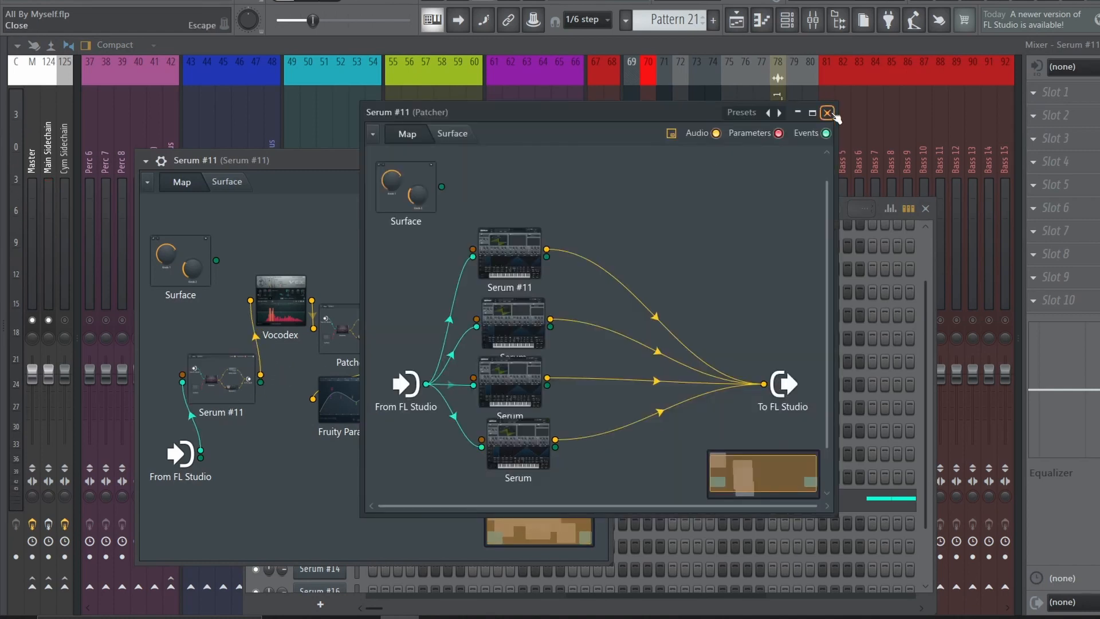
{"action": "left_click", "coordinate": [827, 112]}
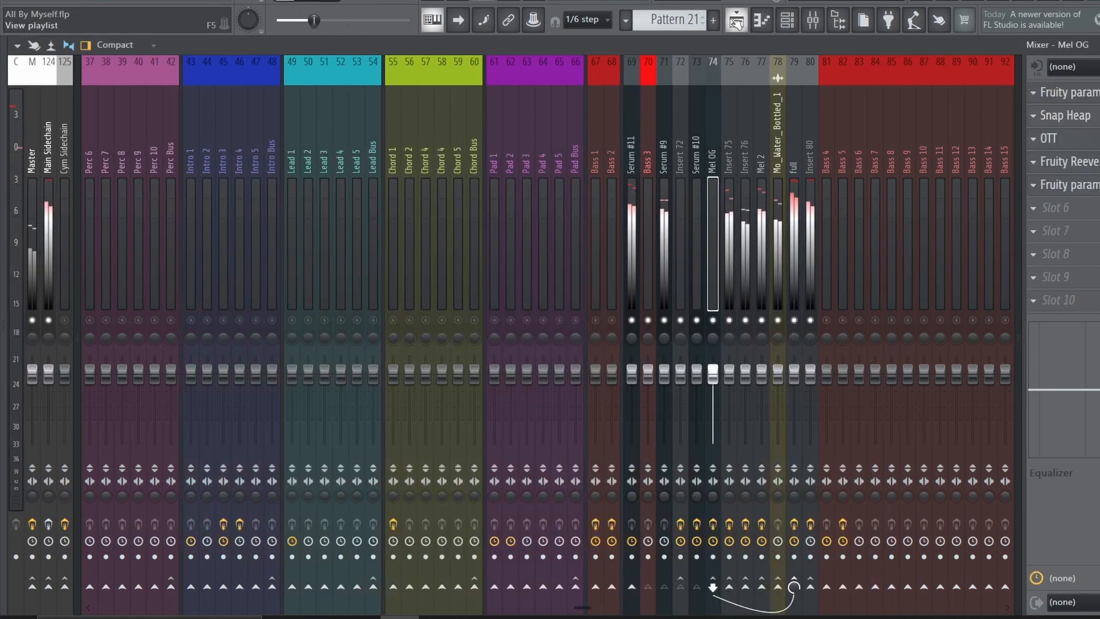
Unmute the remaining Bass 3 layers in the playlist, play them together, and inspect Mel 2's Fruity parametric EQ 2
{"action": "key", "text": "F5"}
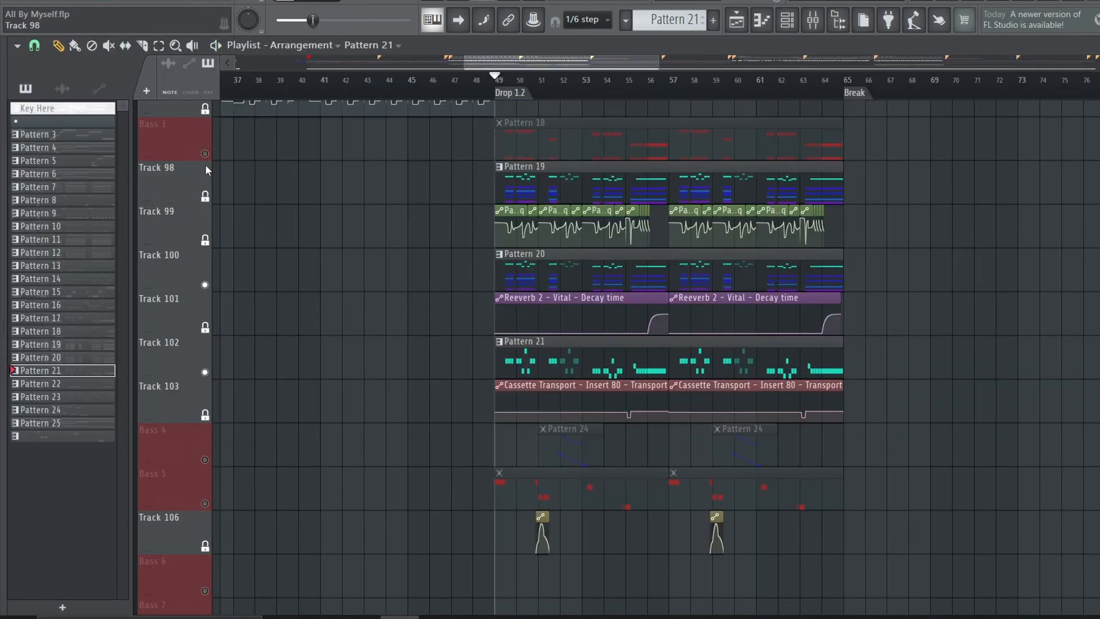
{"action": "left_click", "coordinate": [205, 153]}
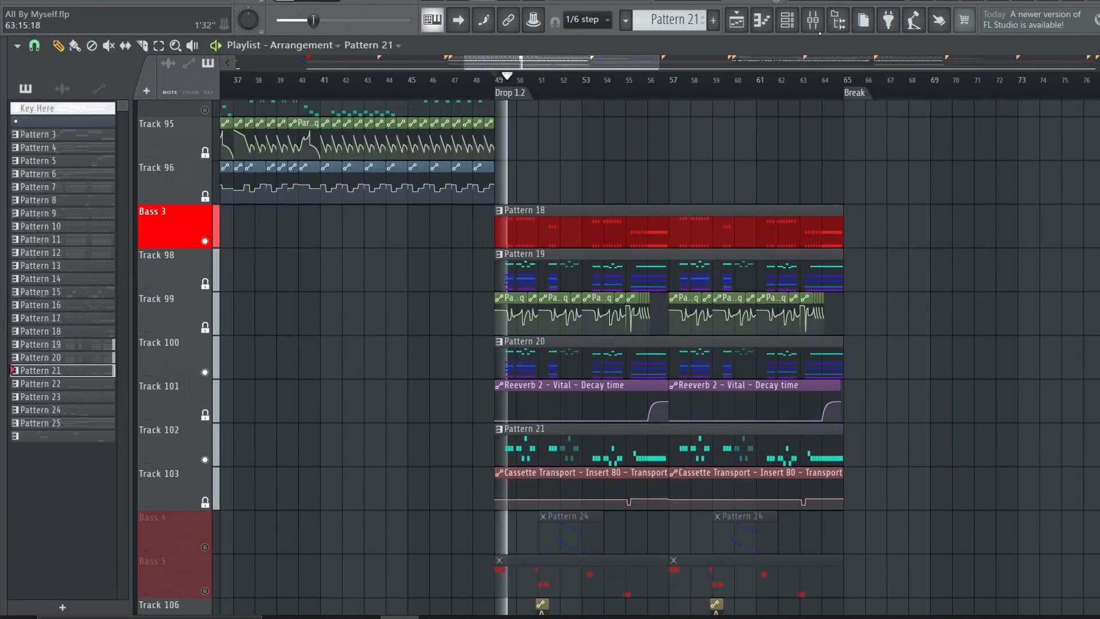
{"action": "left_click", "coordinate": [823, 30]}
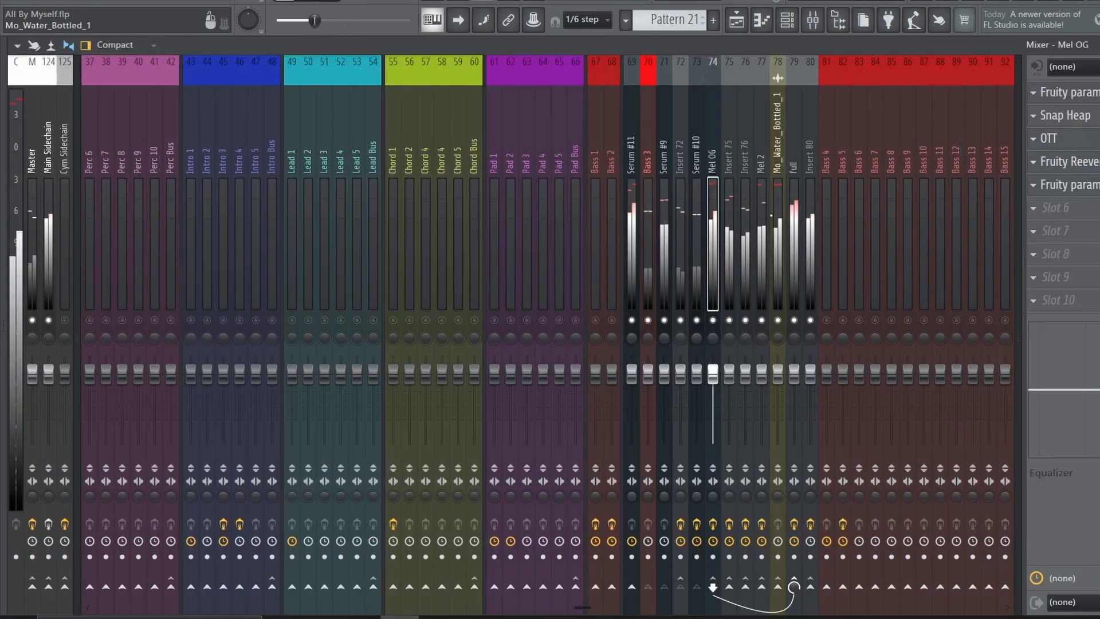
{"action": "left_click", "coordinate": [1092, 118]}
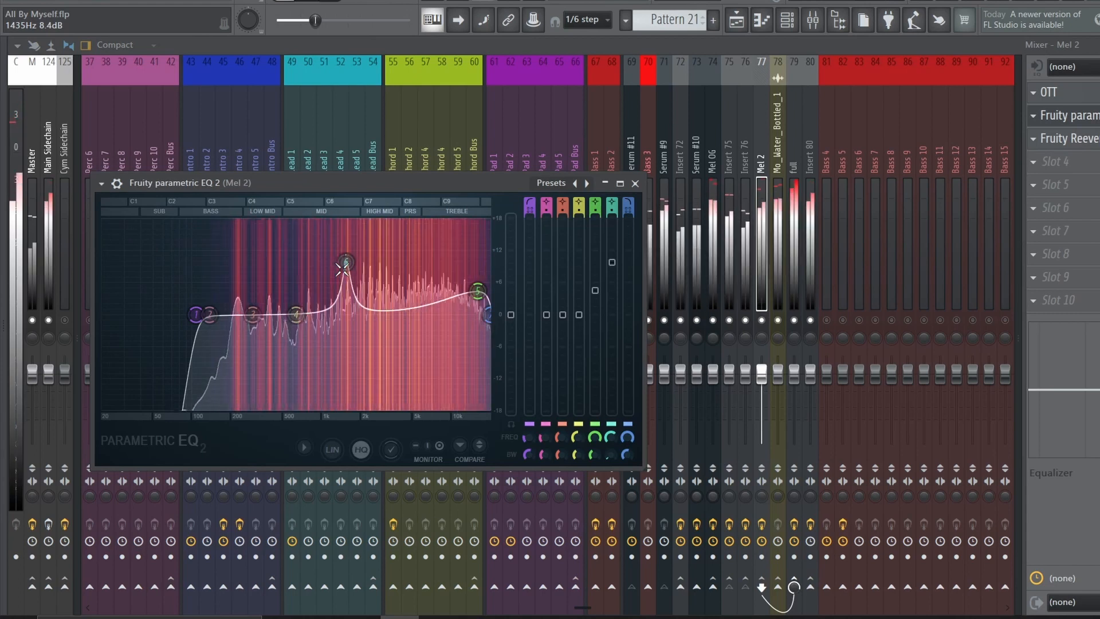
Check the Cassette Transport effect on mixer Insert 80 against its transport automation clip around bar 55 of the playlist
{"action": "left_click", "coordinate": [737, 24]}
{"action": "left_click", "coordinate": [500, 92]}
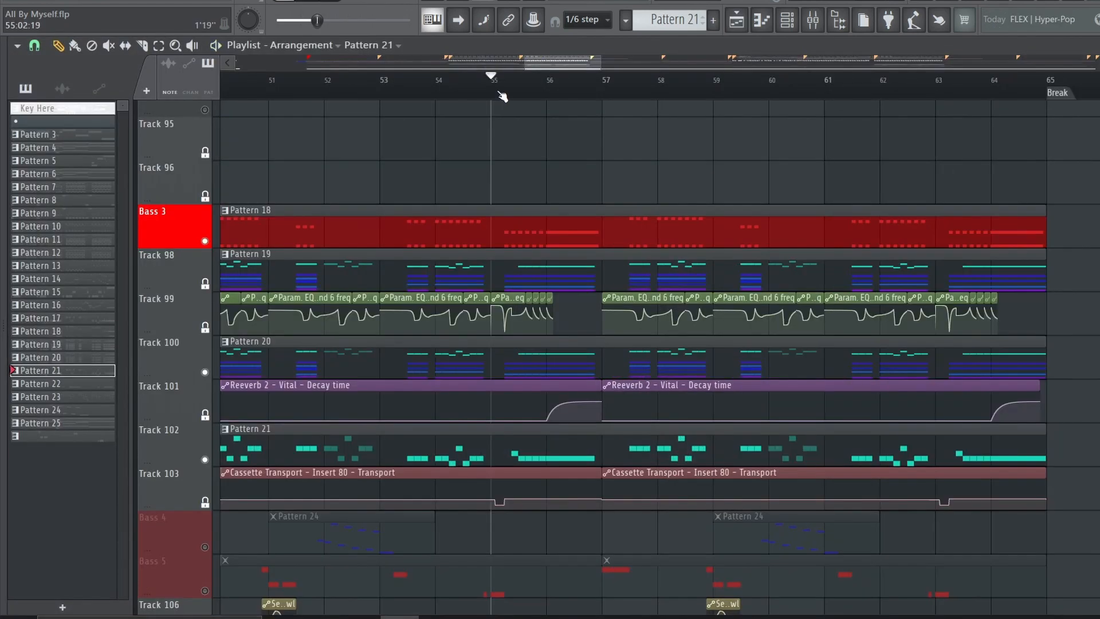
{"action": "scroll", "coordinate": [497, 139], "scroll_direction": "up", "scroll_amount": 2}
{"action": "left_click", "coordinate": [787, 26]}
{"action": "left_click", "coordinate": [787, 28]}
{"action": "left_click", "coordinate": [813, 25]}
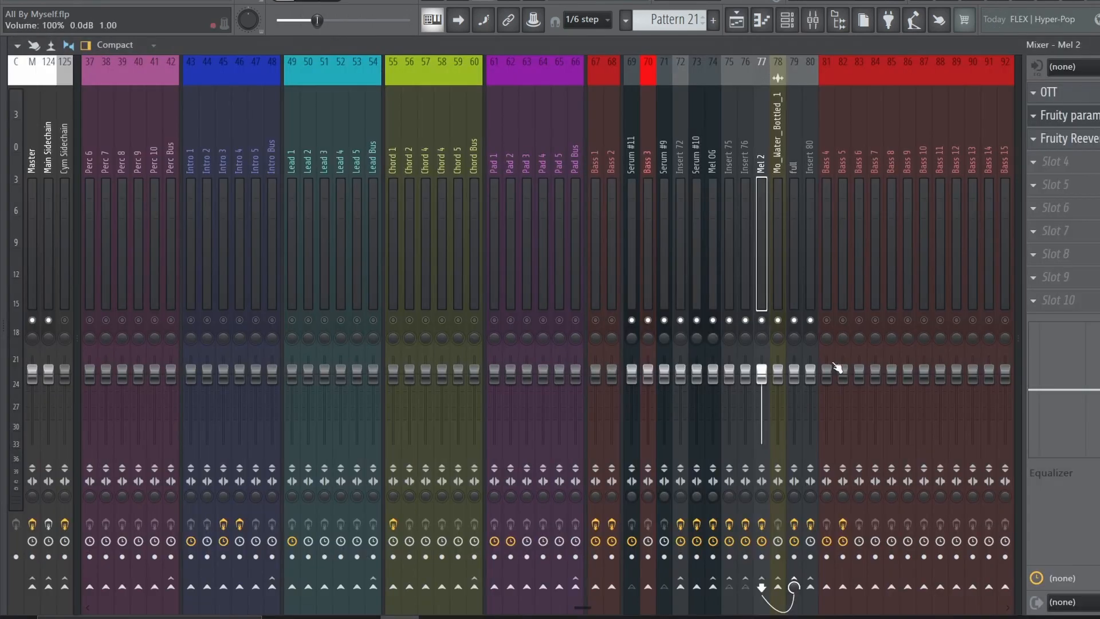
{"action": "left_click", "coordinate": [809, 174]}
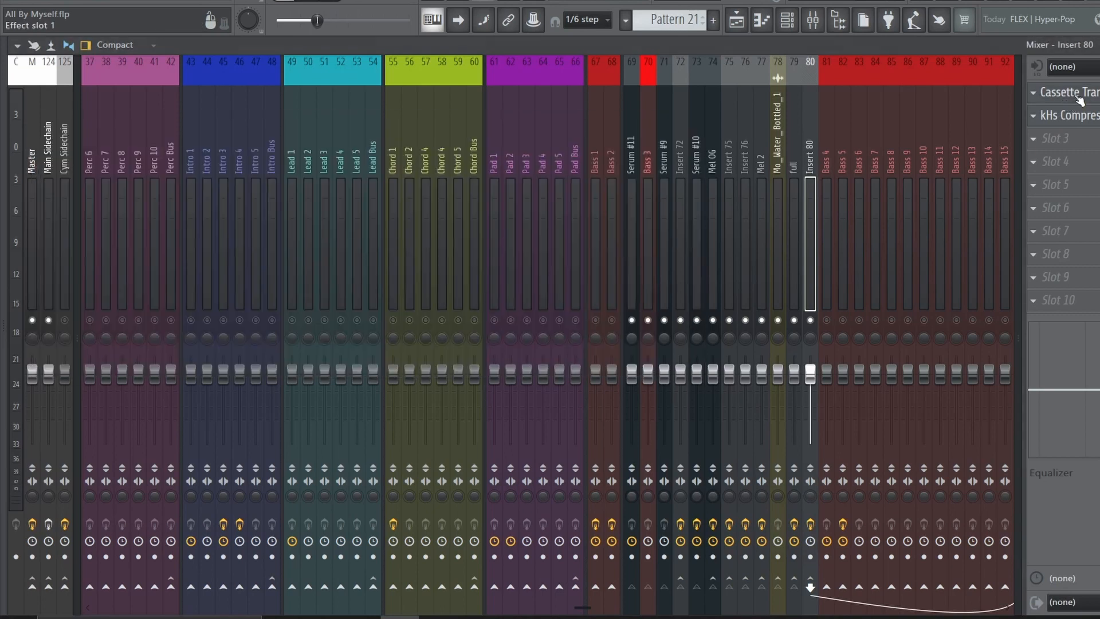
{"action": "left_click", "coordinate": [737, 21]}
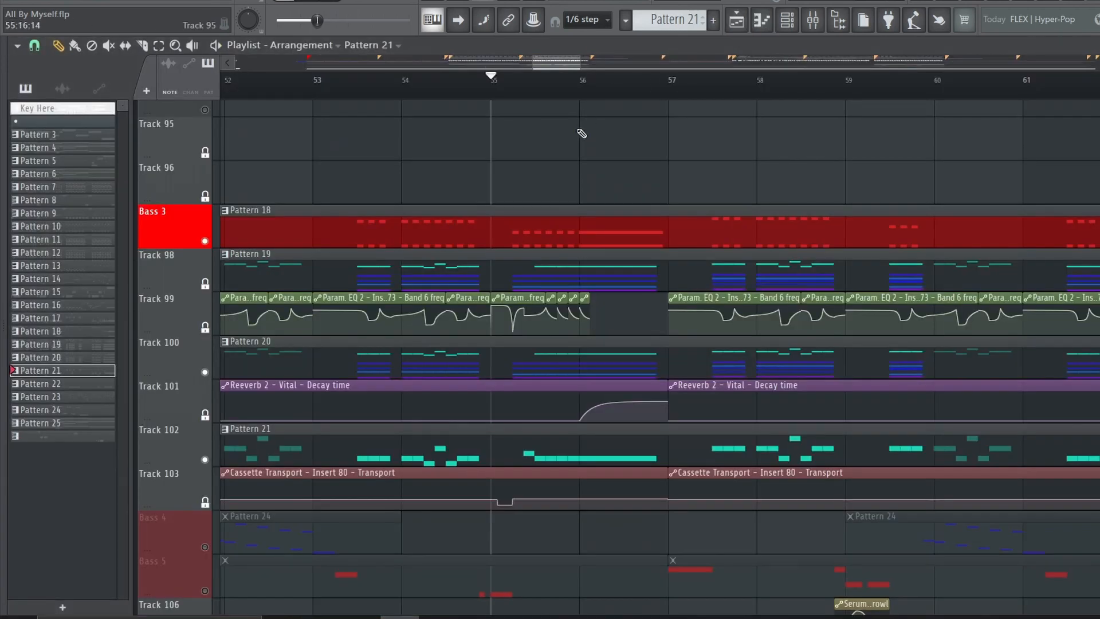
Solo the Bass 5 track, play it from the Drop 1.2 marker, and view its level in the mixer
{"action": "scroll", "coordinate": [805, 116], "scroll_direction": "down", "scroll_amount": 2}
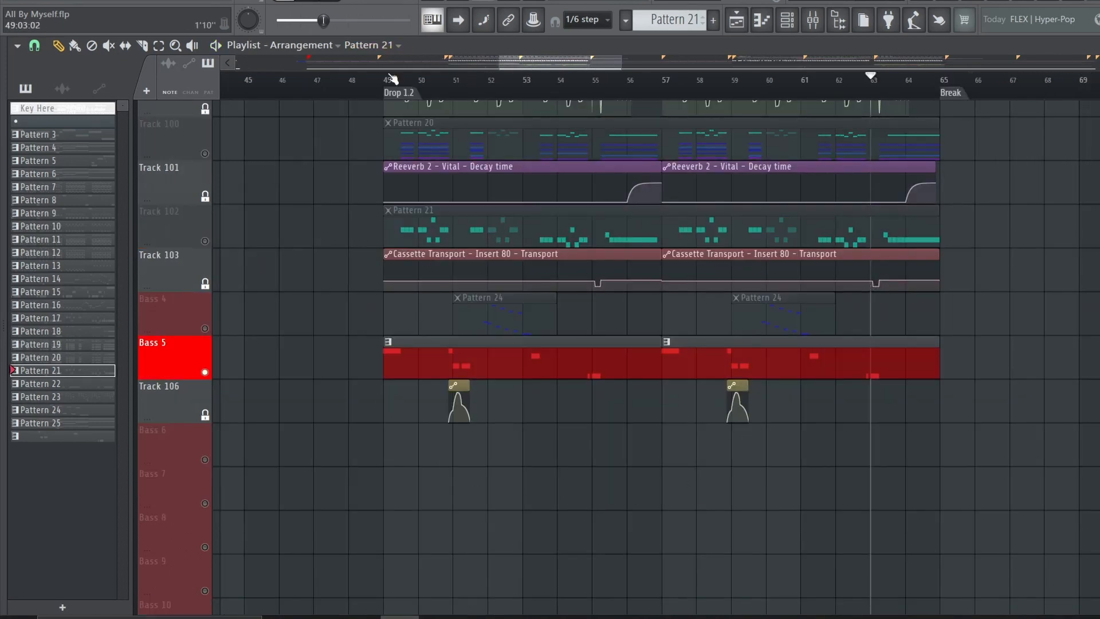
{"action": "left_click", "coordinate": [392, 79]}
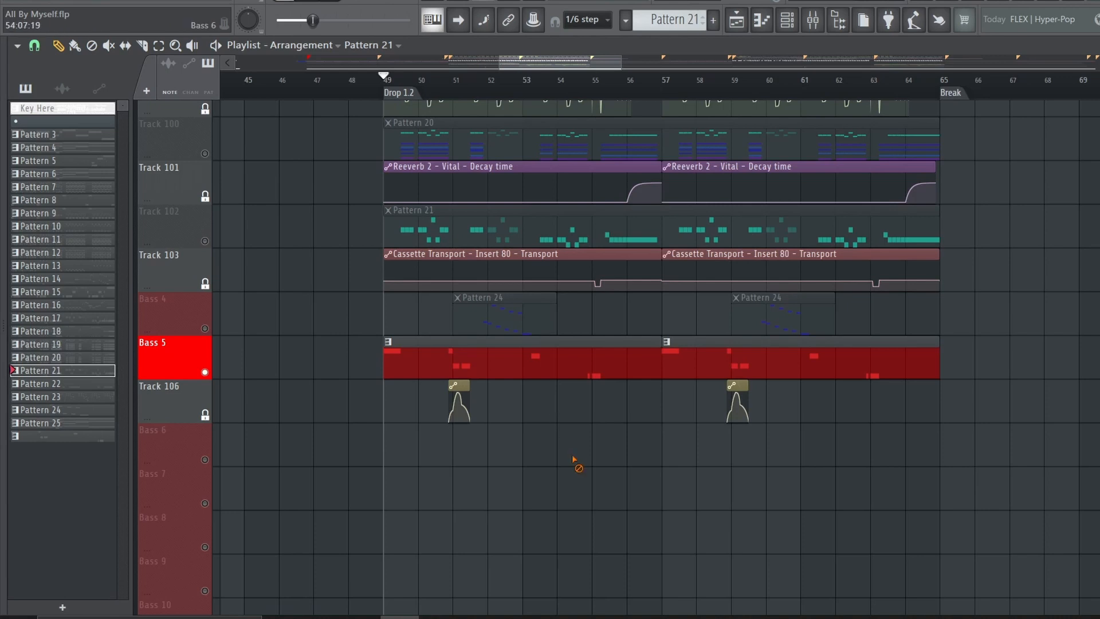
{"action": "key", "text": "space"}
{"action": "left_click", "coordinate": [506, 361]}
{"action": "key", "text": "F9"}
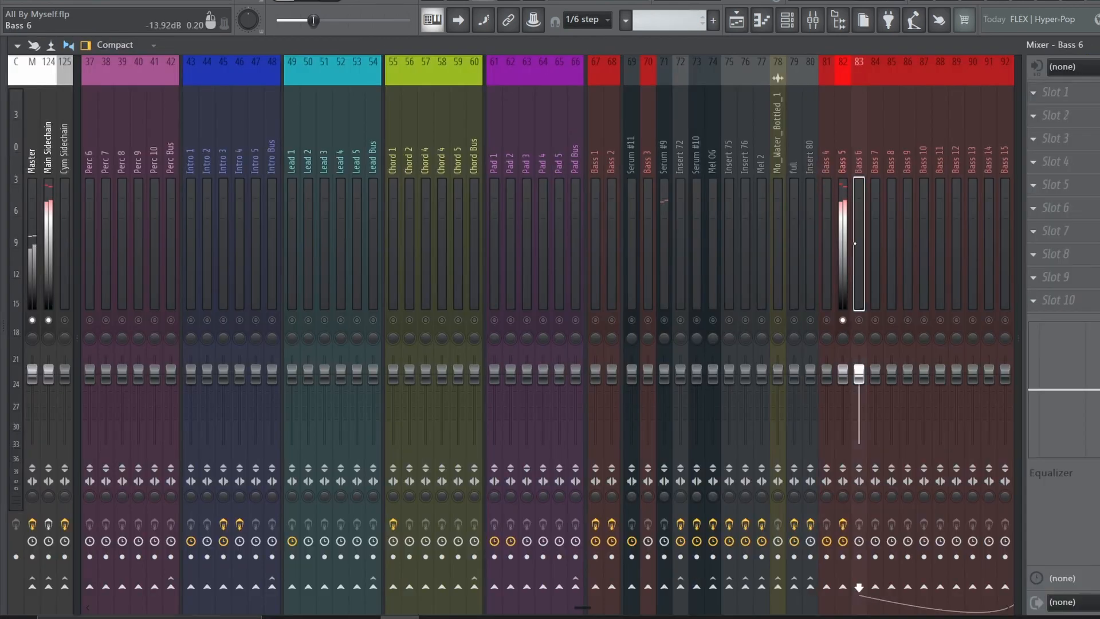
Inspect the voice and effects settings of the Vital inside Bass 5's Serum #14 Patcher
{"action": "key", "text": "F6"}
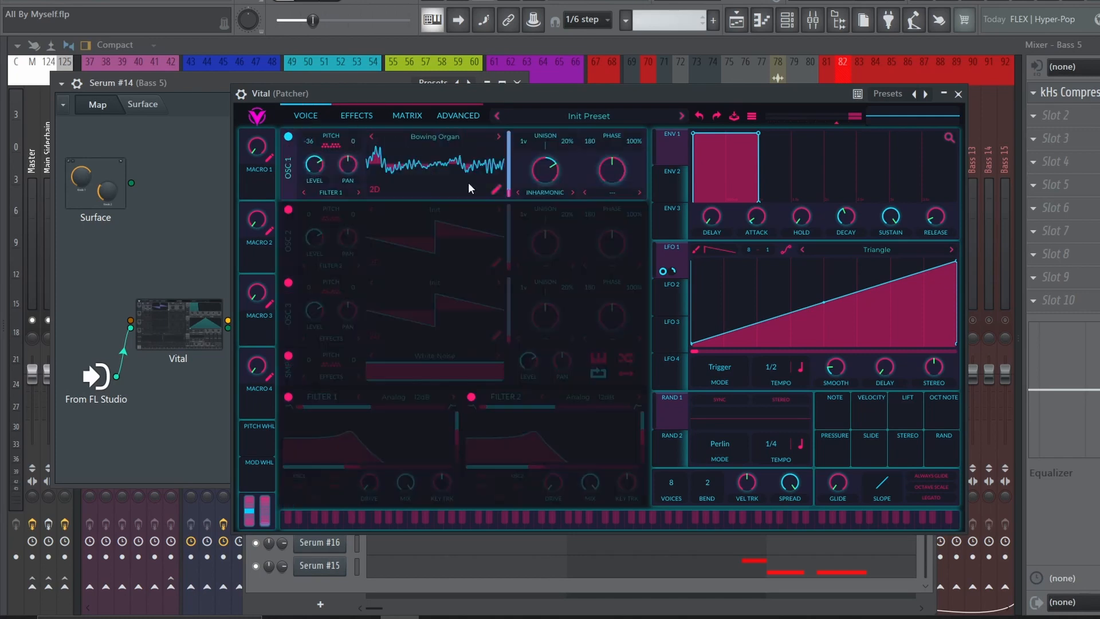
{"action": "left_click", "coordinate": [356, 116]}
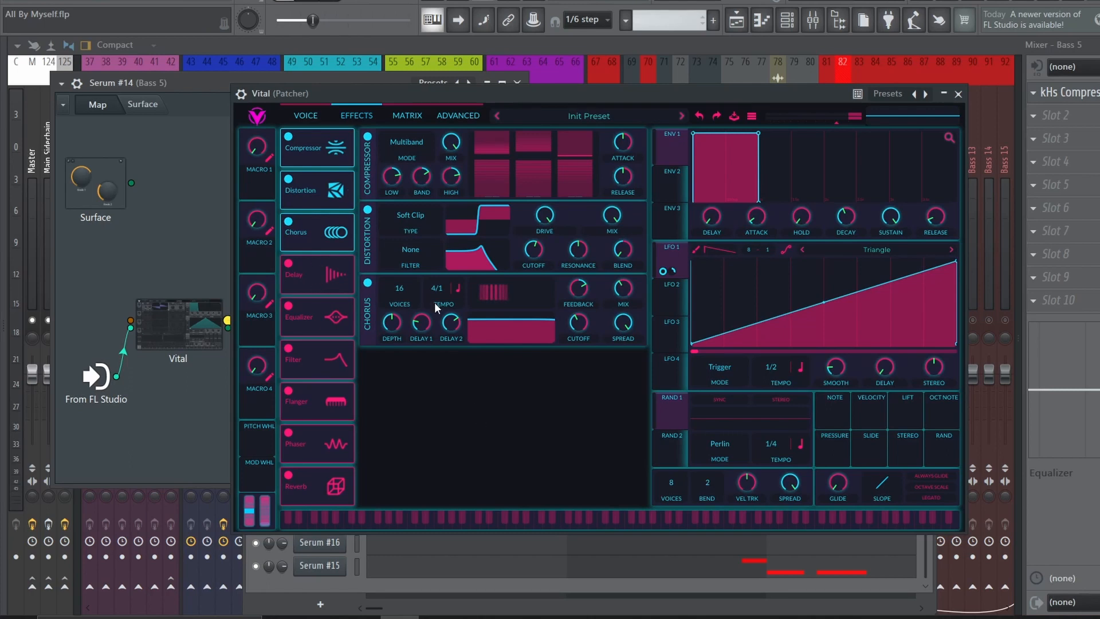
{"action": "left_click", "coordinate": [958, 93]}
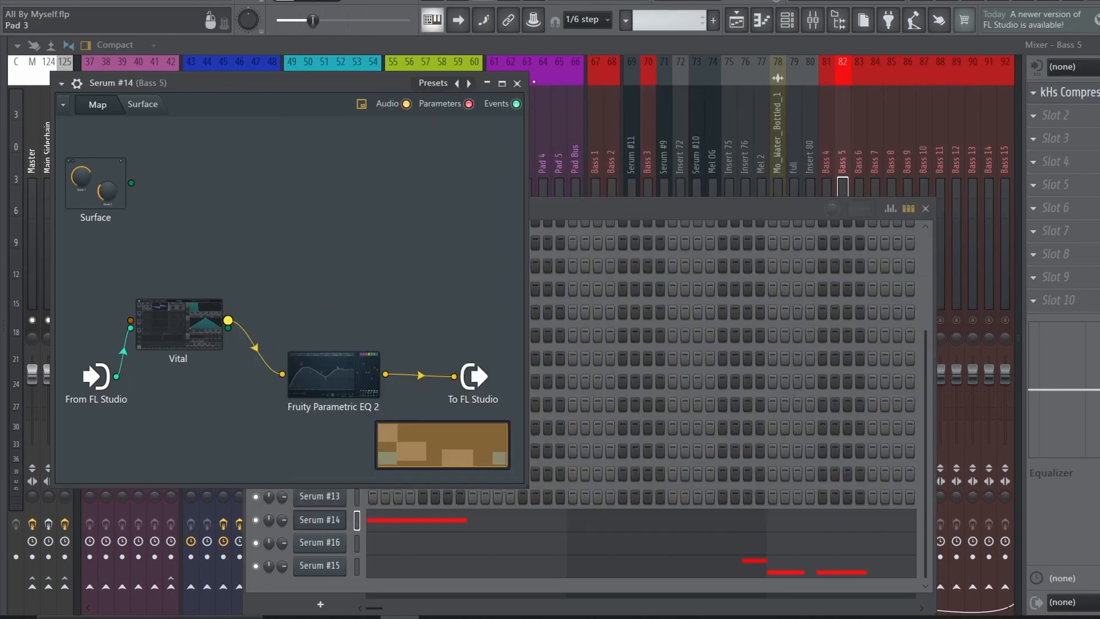
{"action": "left_click", "coordinate": [516, 83]}
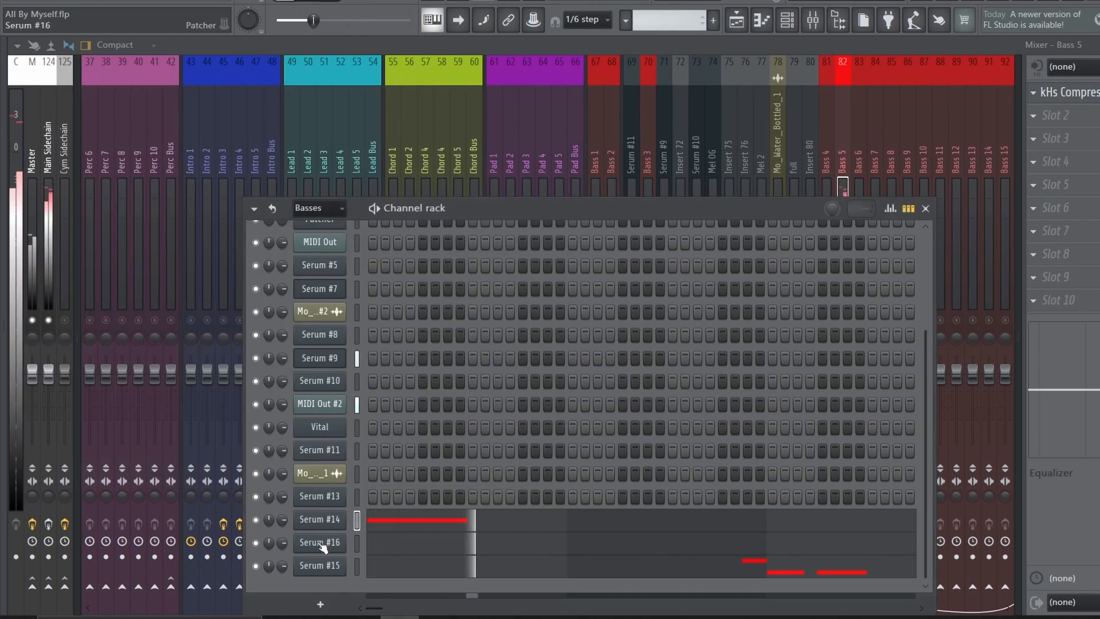
Examine the Serum #15 instance's oscillators, LFO 2, LFO 3 and effects chain while playing Bass 5
{"action": "left_click", "coordinate": [344, 566]}
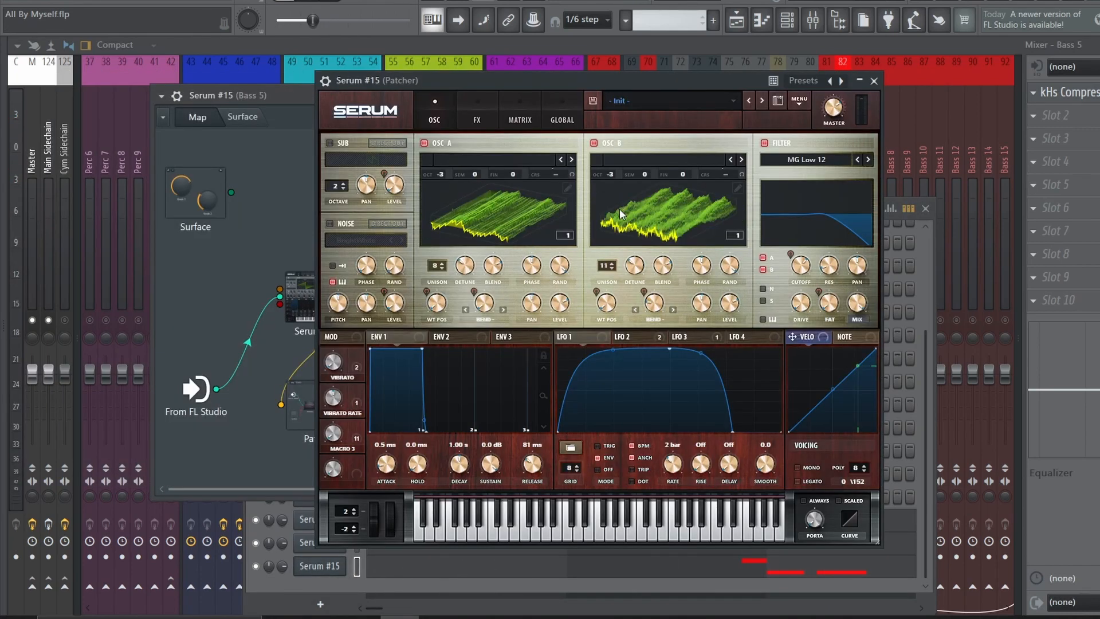
{"action": "left_click", "coordinate": [630, 336]}
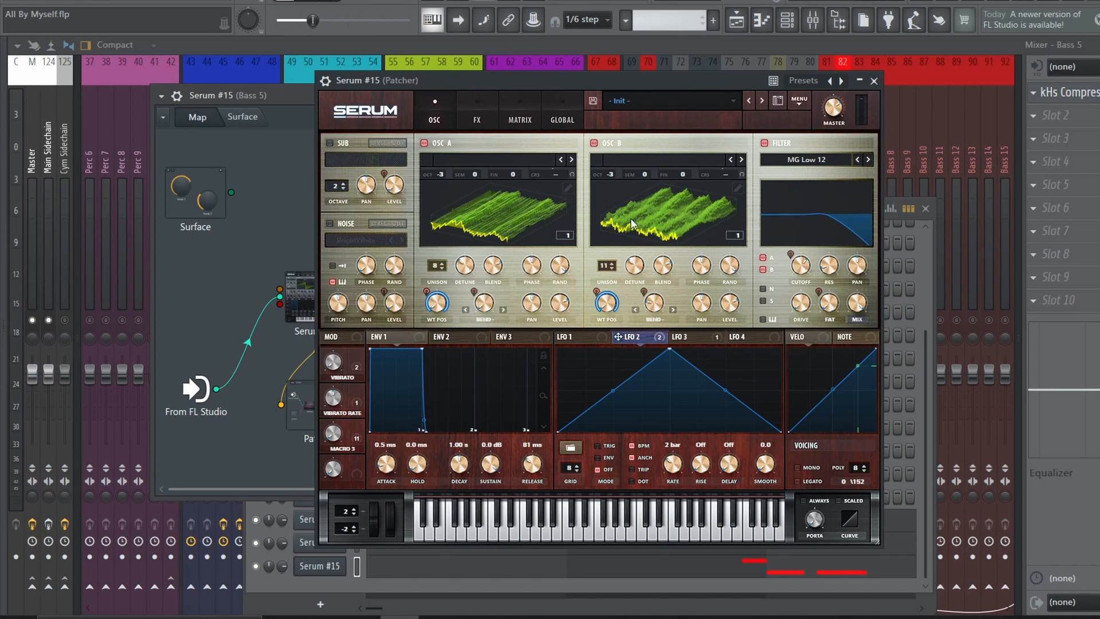
{"action": "left_click", "coordinate": [707, 338]}
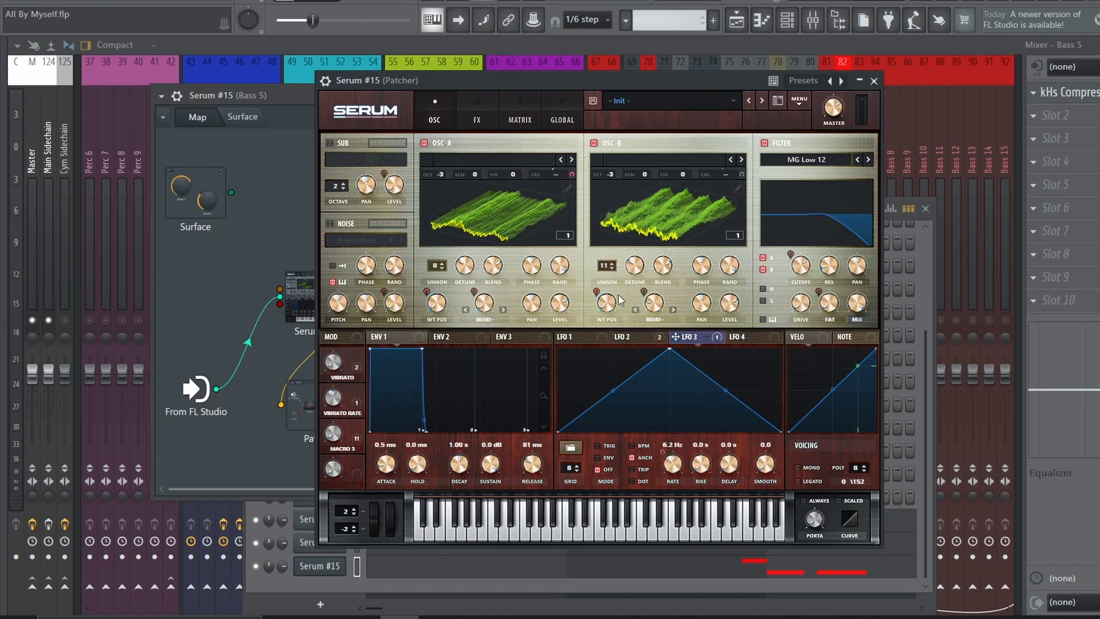
{"action": "key", "text": "space"}
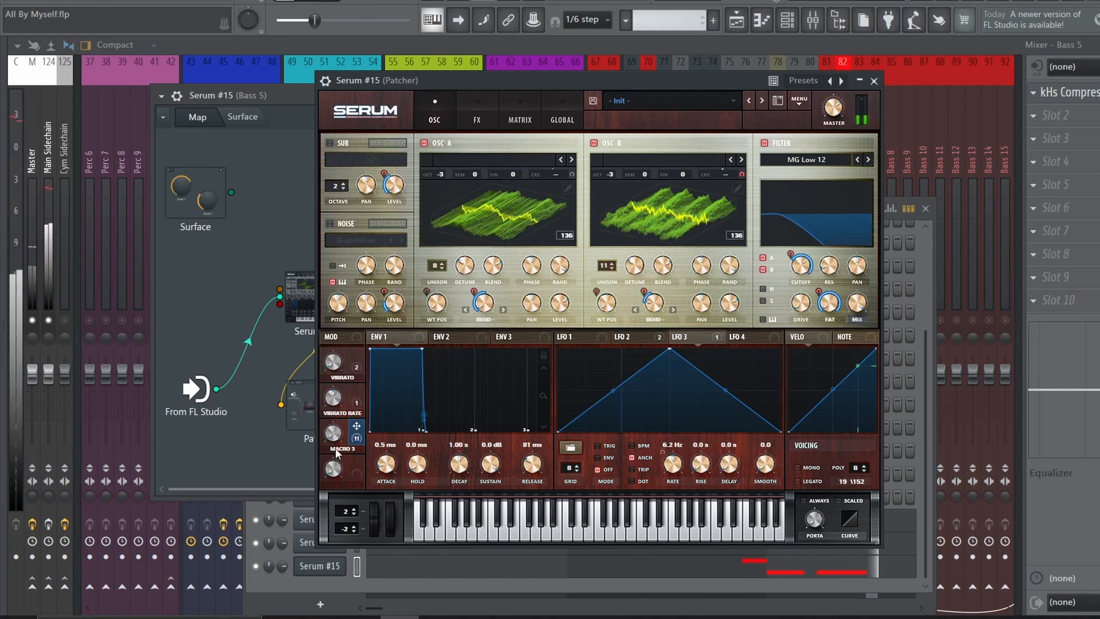
{"action": "left_click", "coordinate": [477, 117]}
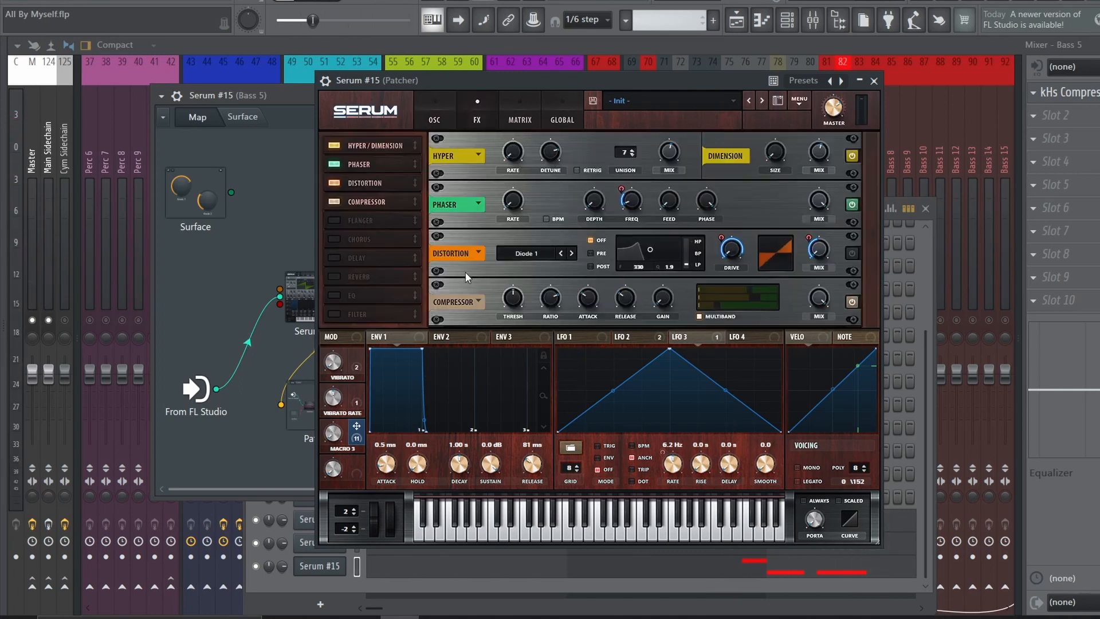
Find the later Bass 5 notes in the playlist and inspect the voice and effects of Serum #16's Vital
{"action": "left_click", "coordinate": [736, 20]}
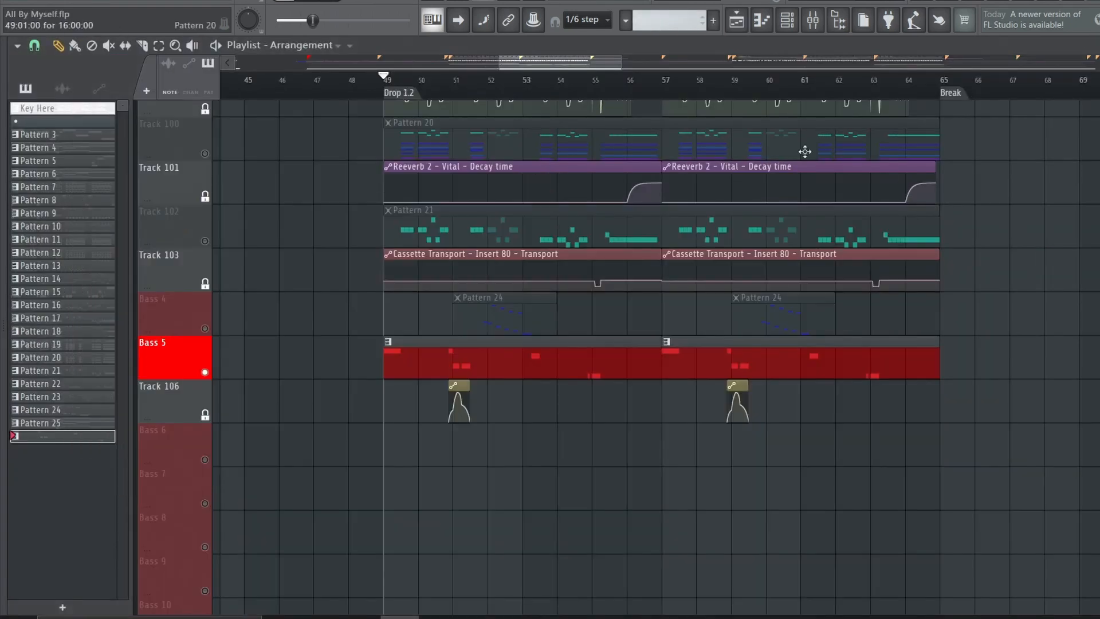
{"action": "scroll", "coordinate": [555, 81], "scroll_direction": "up", "scroll_amount": 3}
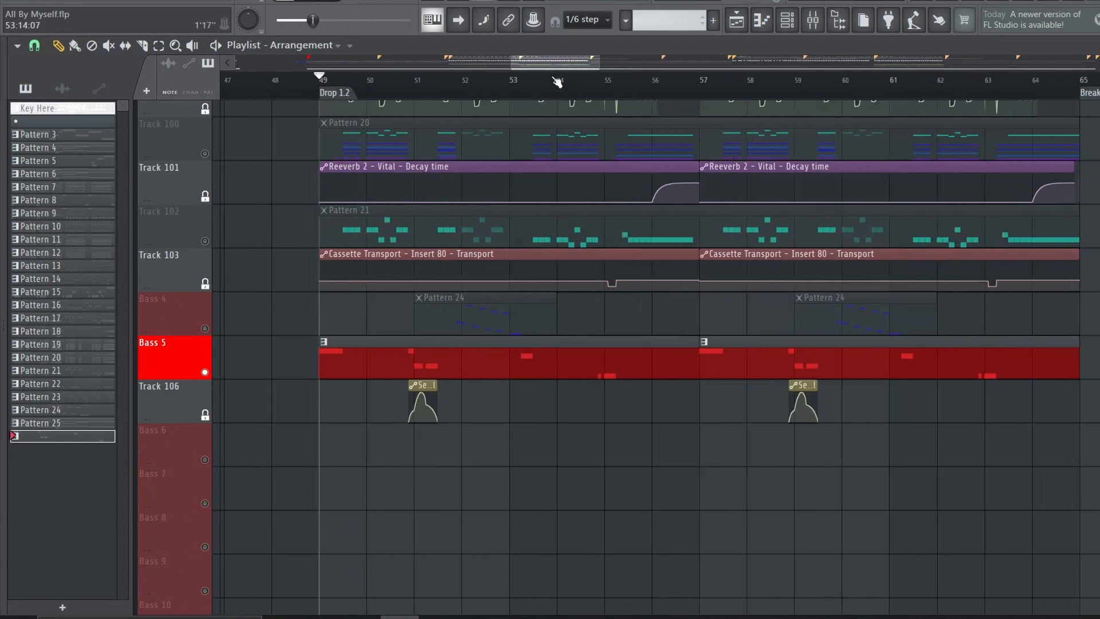
{"action": "left_click", "coordinate": [680, 86]}
{"action": "left_click", "coordinate": [787, 20]}
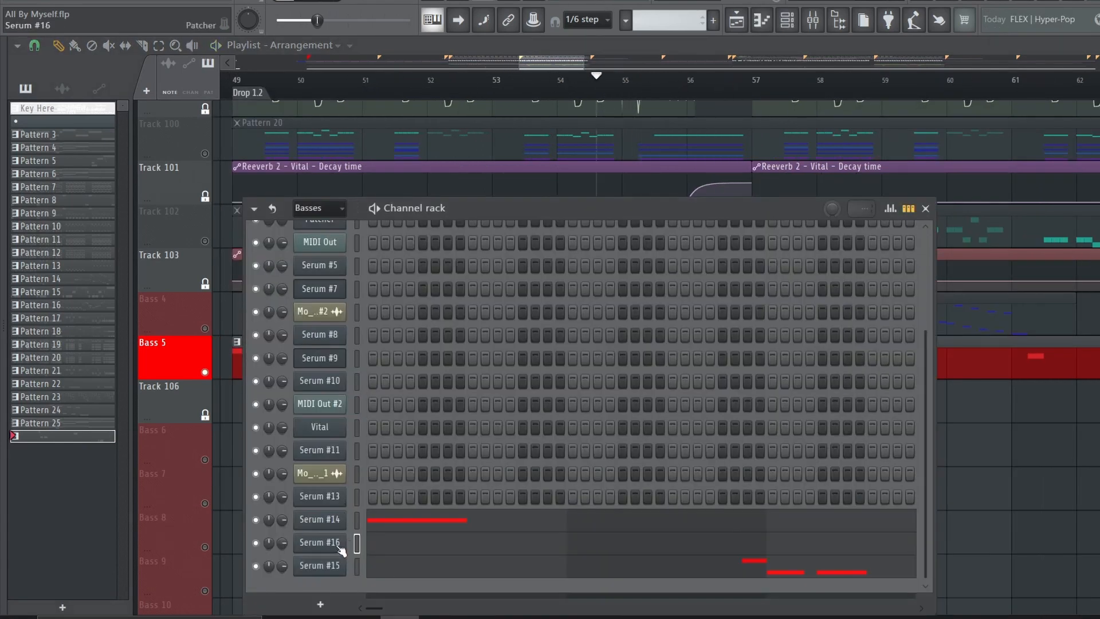
{"action": "left_click", "coordinate": [340, 549]}
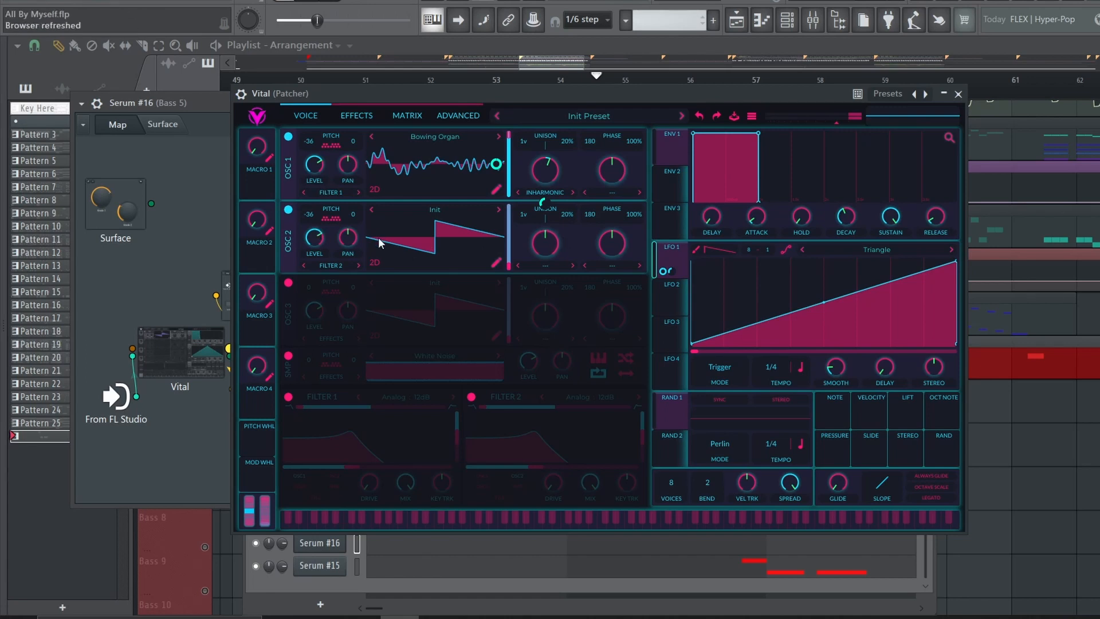
{"action": "left_click", "coordinate": [356, 116]}
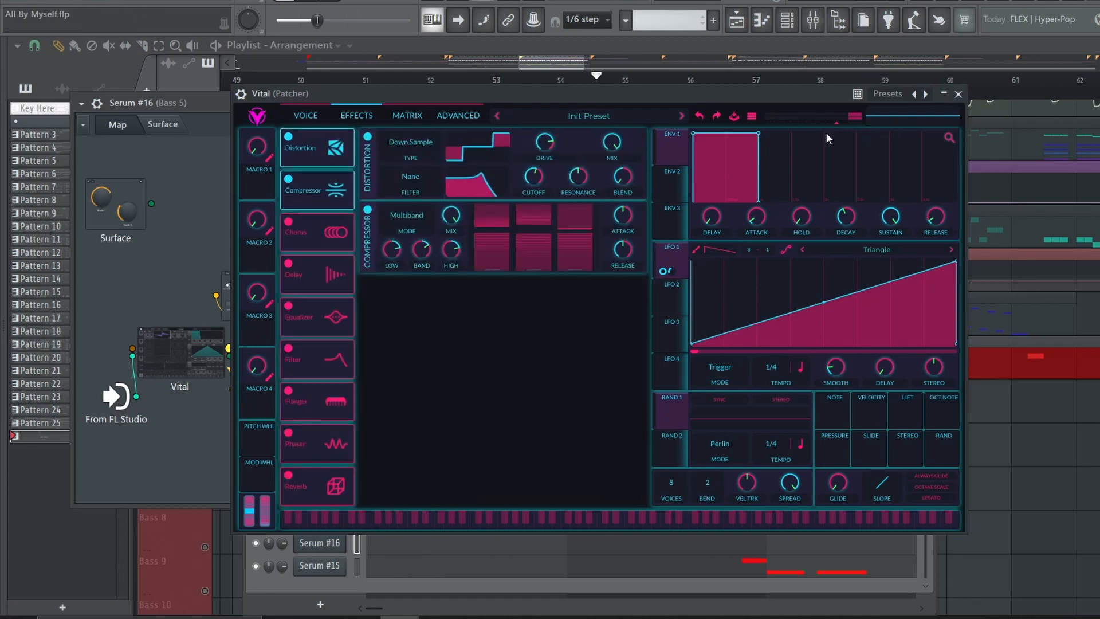
Examine the nested Patcher with chained OTTs and the Fruity Parametric EQ 2 inside the Serum #16 Patcher
{"action": "left_click", "coordinate": [958, 94]}
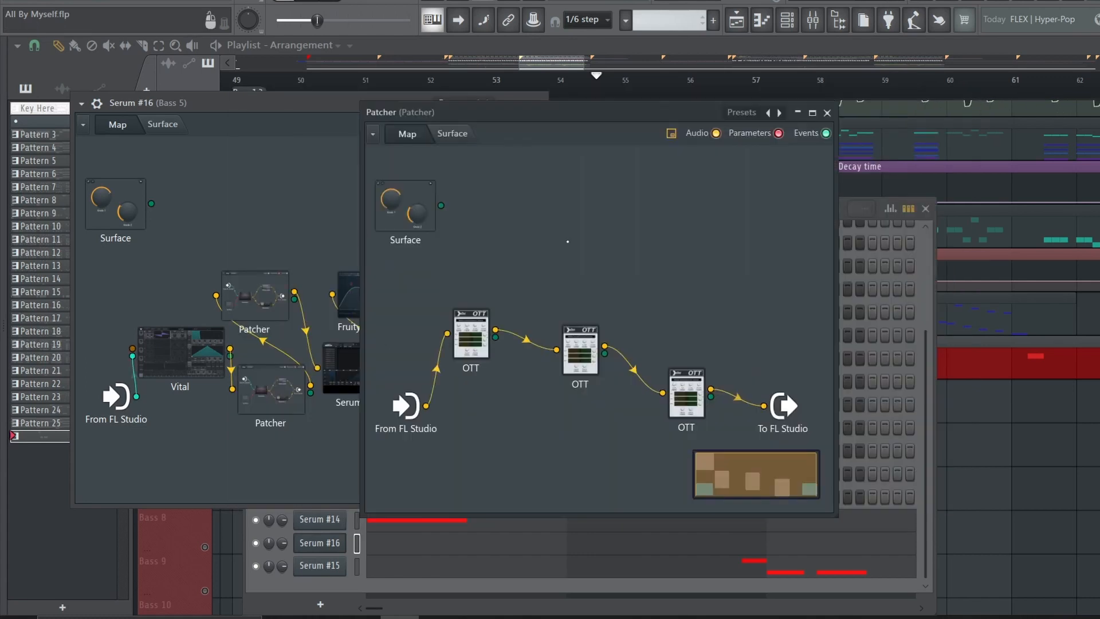
{"action": "left_click", "coordinate": [827, 113]}
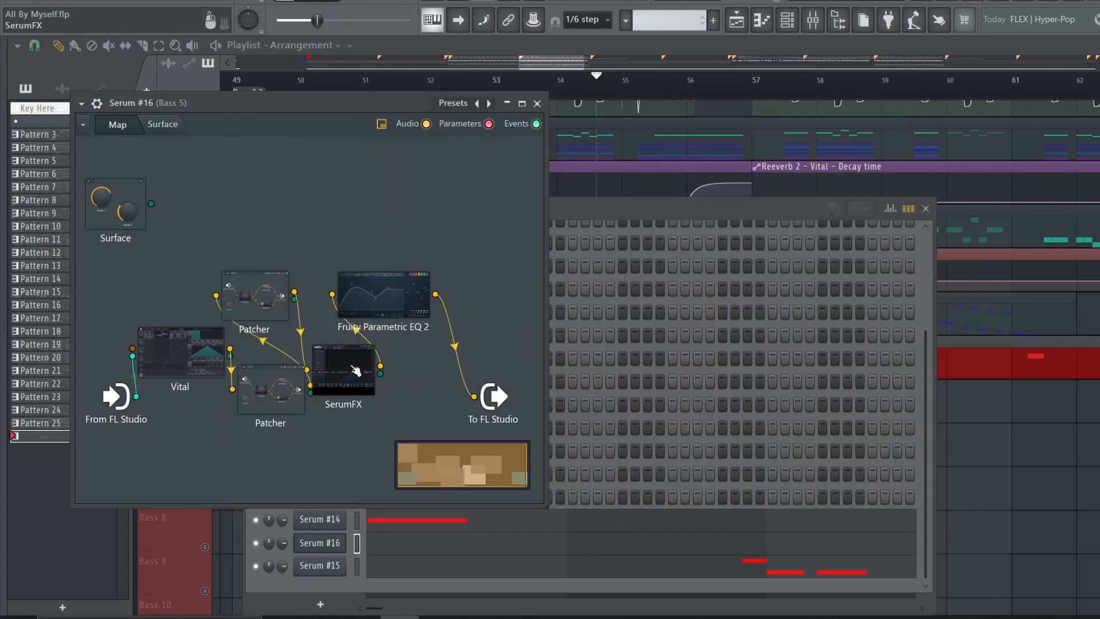
{"action": "left_click", "coordinate": [385, 304]}
{"action": "left_click", "coordinate": [852, 171]}
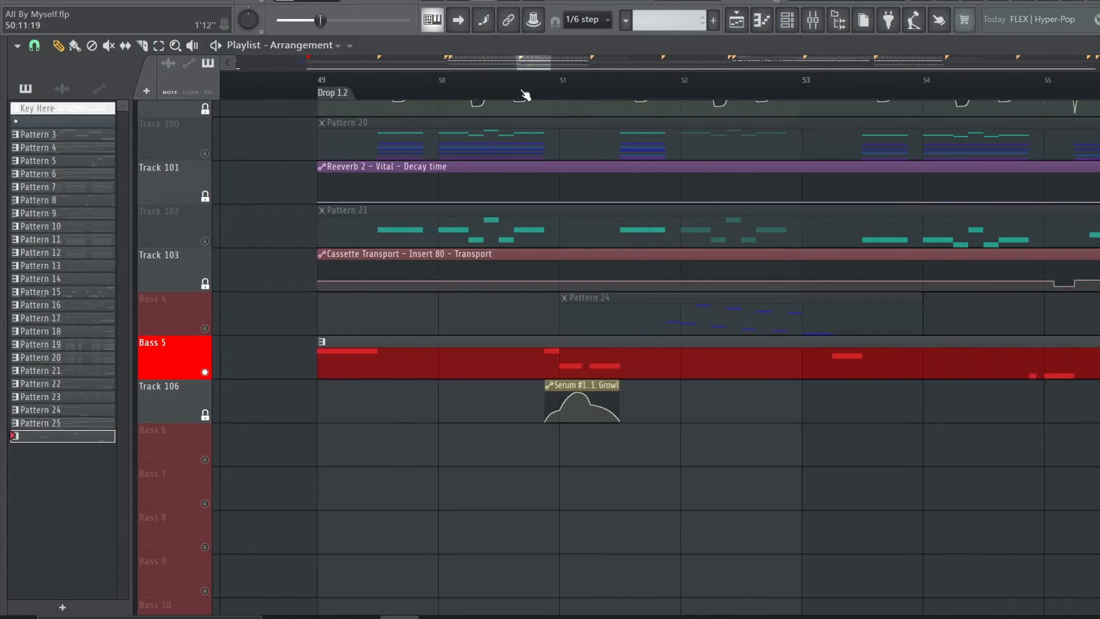
Play the Bass 5 growl section around bar 51, and solo the Bass 4 track to play its Pattern 24 clip
{"action": "left_click", "coordinate": [521, 93]}
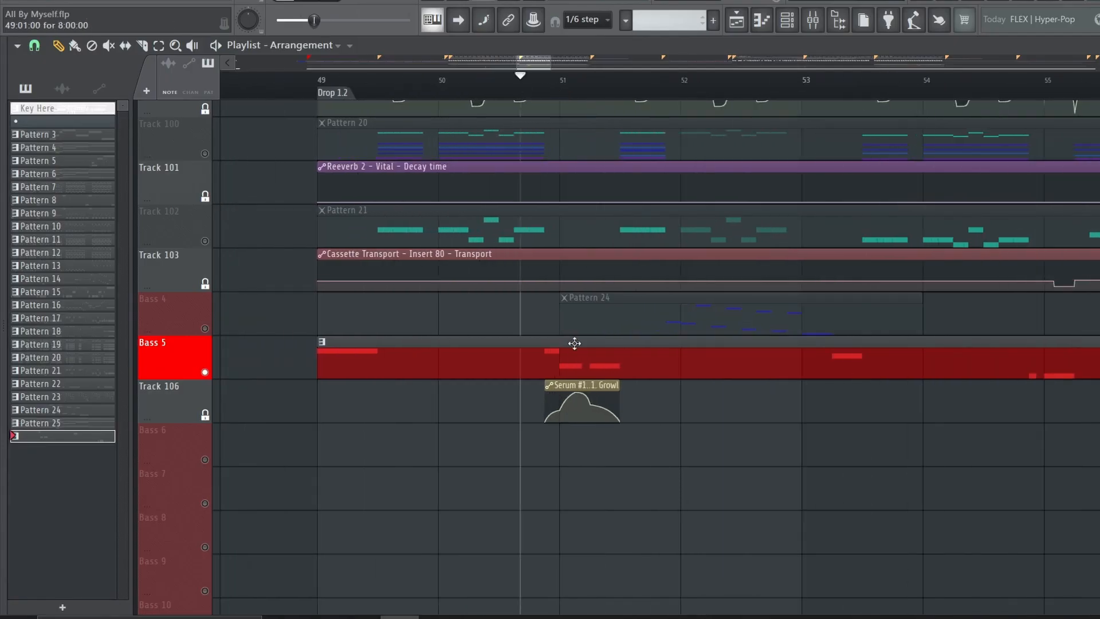
{"action": "key", "text": "space"}
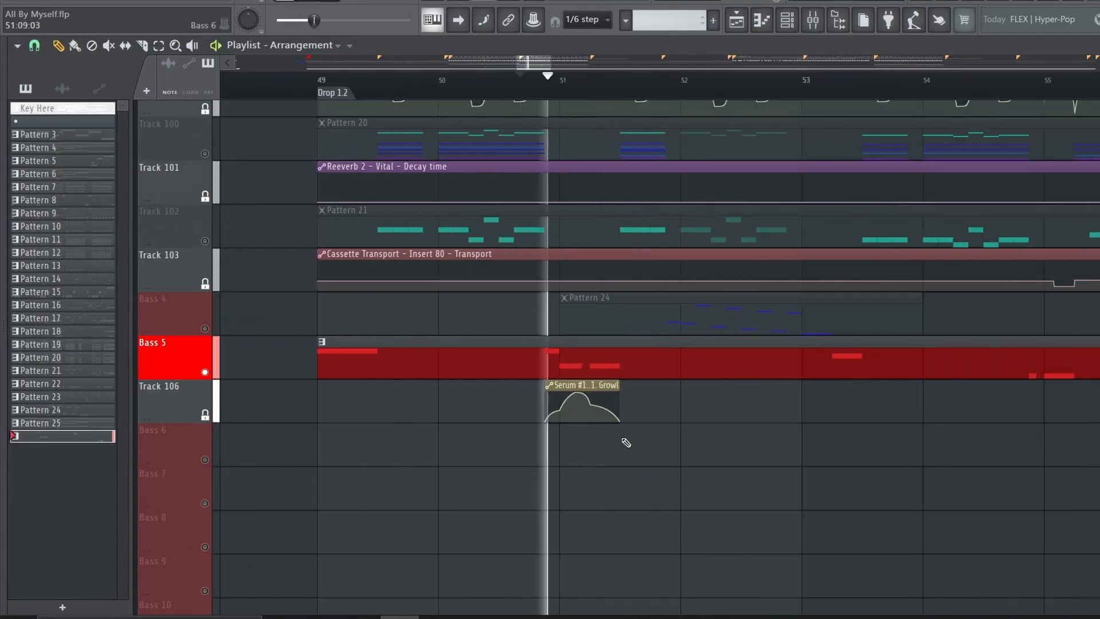
{"action": "right_click", "coordinate": [206, 328]}
{"action": "key", "text": "space"}
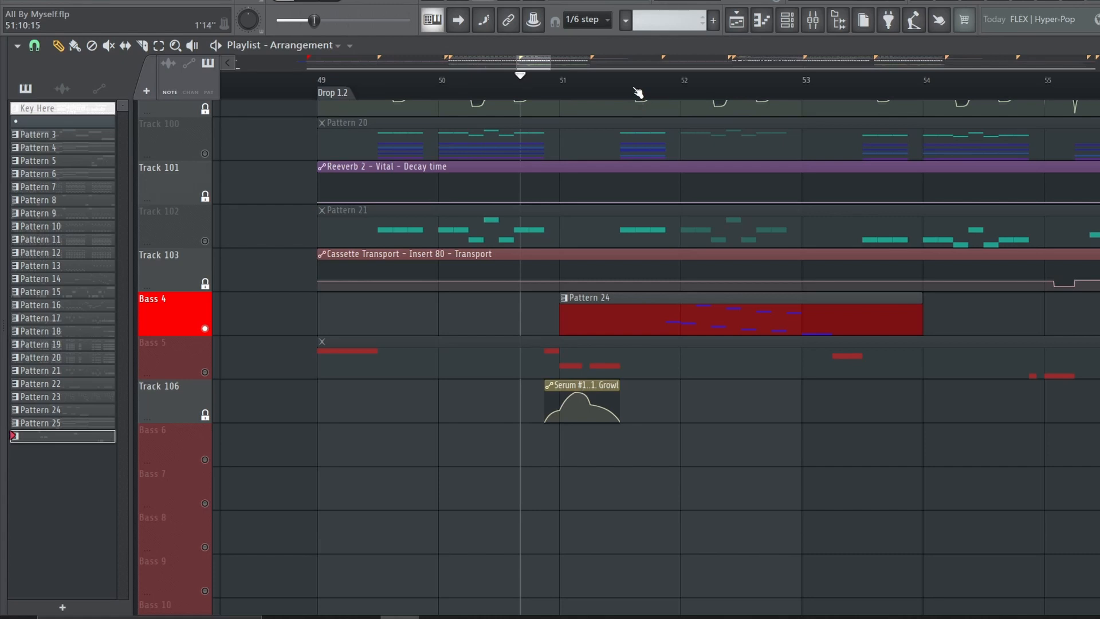
{"action": "left_click", "coordinate": [647, 86]}
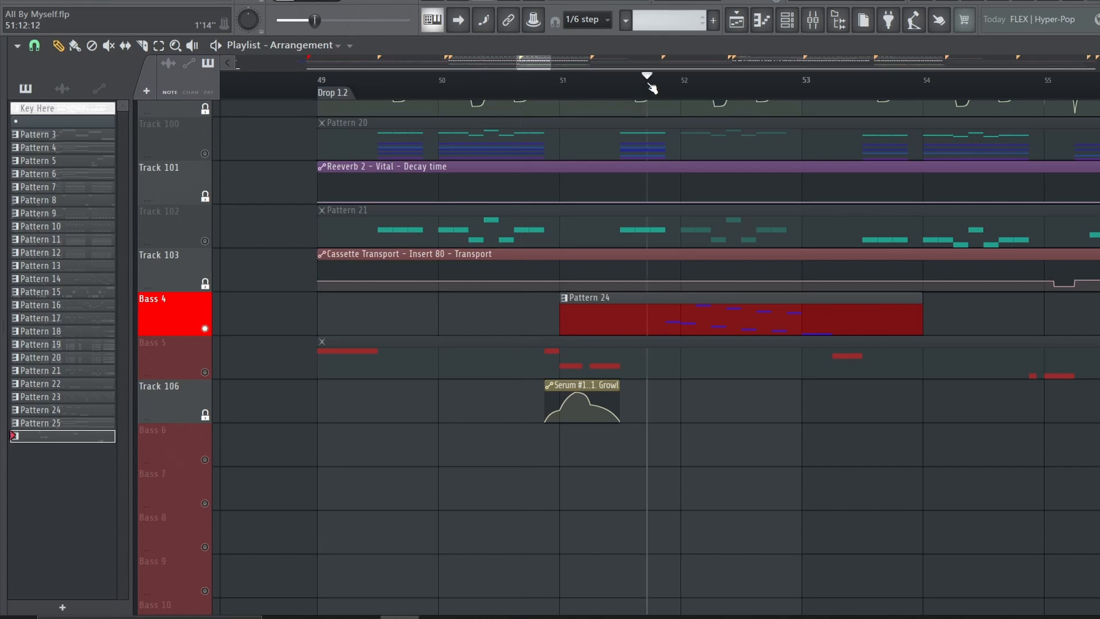
{"action": "key", "text": "space"}
{"action": "scroll", "coordinate": [712, 93], "scroll_direction": "down", "scroll_amount": 3}
{"action": "scroll", "coordinate": [712, 94], "scroll_direction": "up", "scroll_amount": 2}
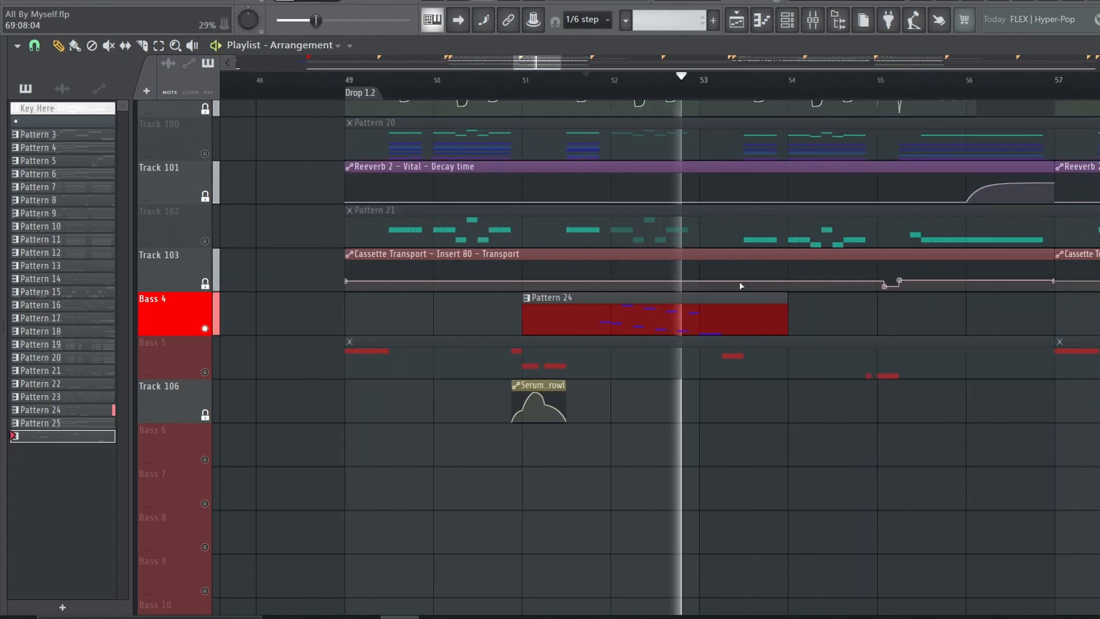
Open Pattern 24's Serum #13 Patcher and inspect the oscillators and effects of its uppermost Serum
{"action": "left_click", "coordinate": [748, 306]}
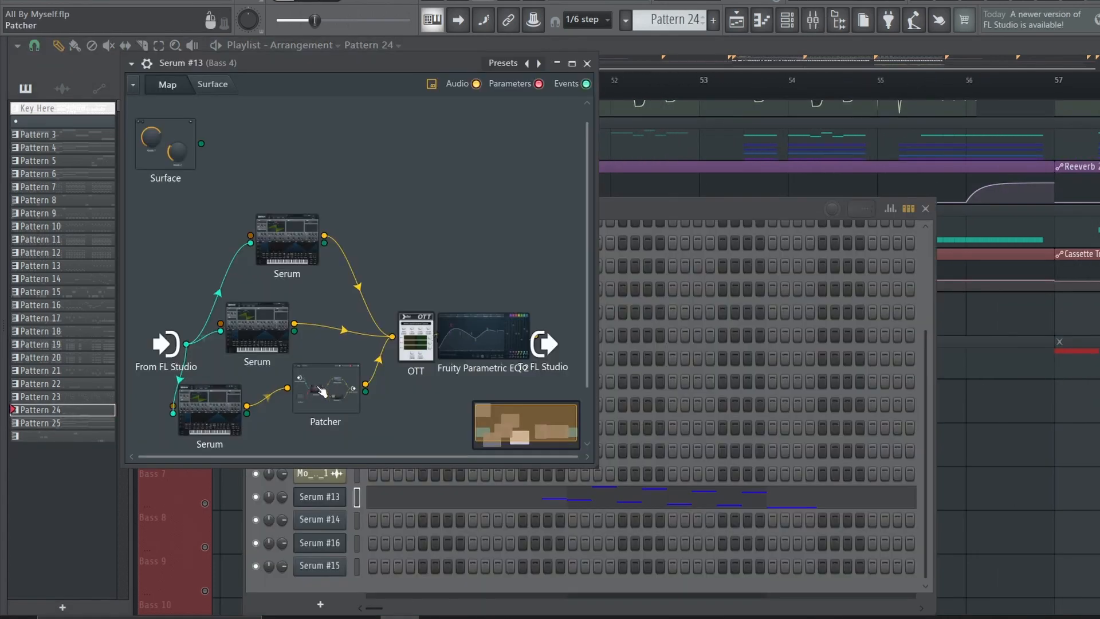
{"action": "mouse_move", "coordinate": [319, 390]}
{"action": "left_mouse_down"}
{"action": "mouse_move", "coordinate": [351, 411]}
{"action": "mouse_move", "coordinate": [333, 403]}
{"action": "left_mouse_up"}
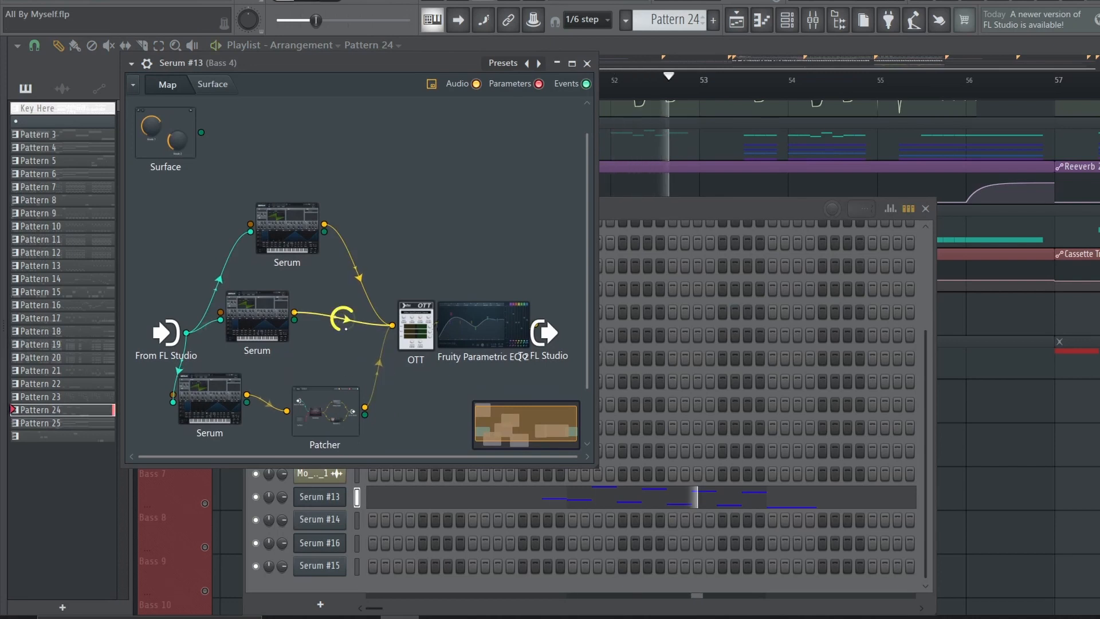
{"action": "left_click", "coordinate": [434, 109]}
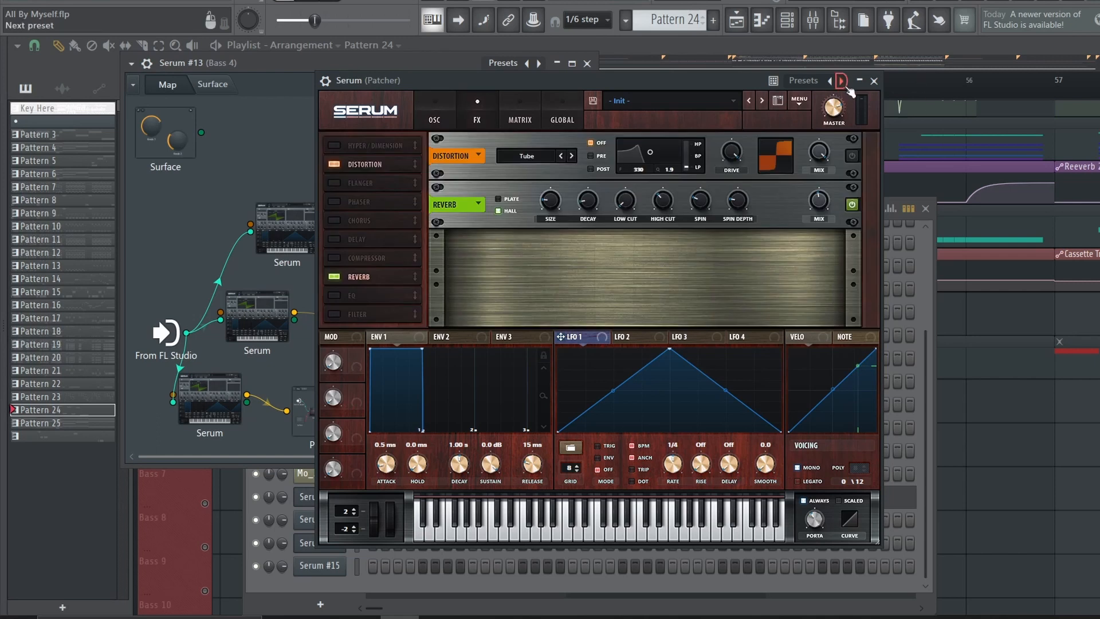
{"action": "left_click", "coordinate": [874, 80]}
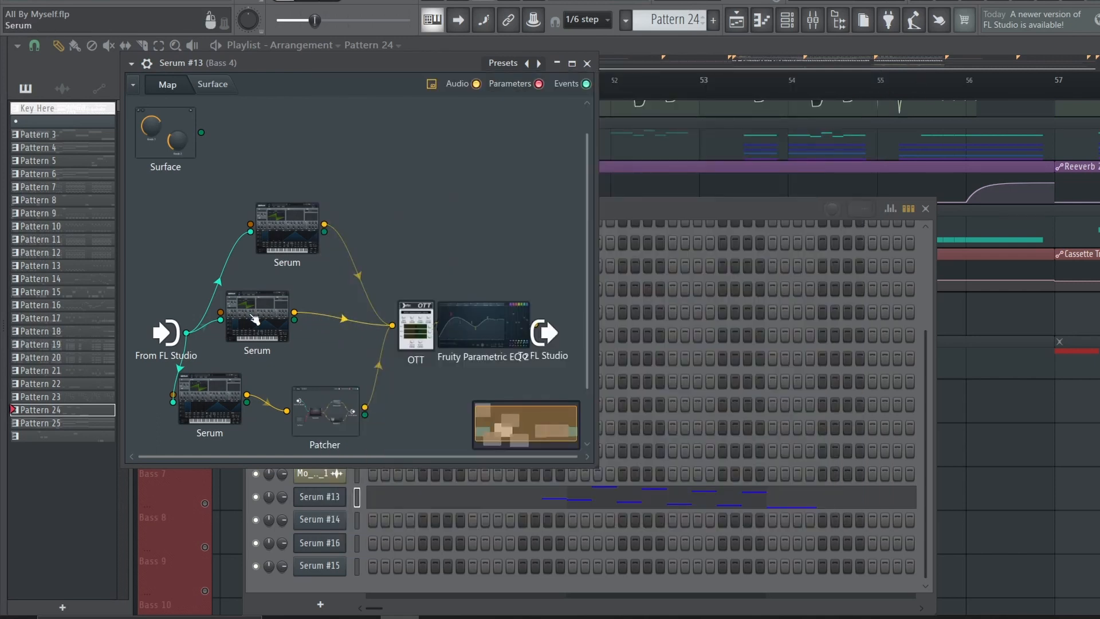
Examine the global, oscillator and effects settings of the middle Serum in the Serum #13 Patcher, and open the lowest Serum
{"action": "left_click", "coordinate": [255, 318]}
{"action": "left_click", "coordinate": [564, 114]}
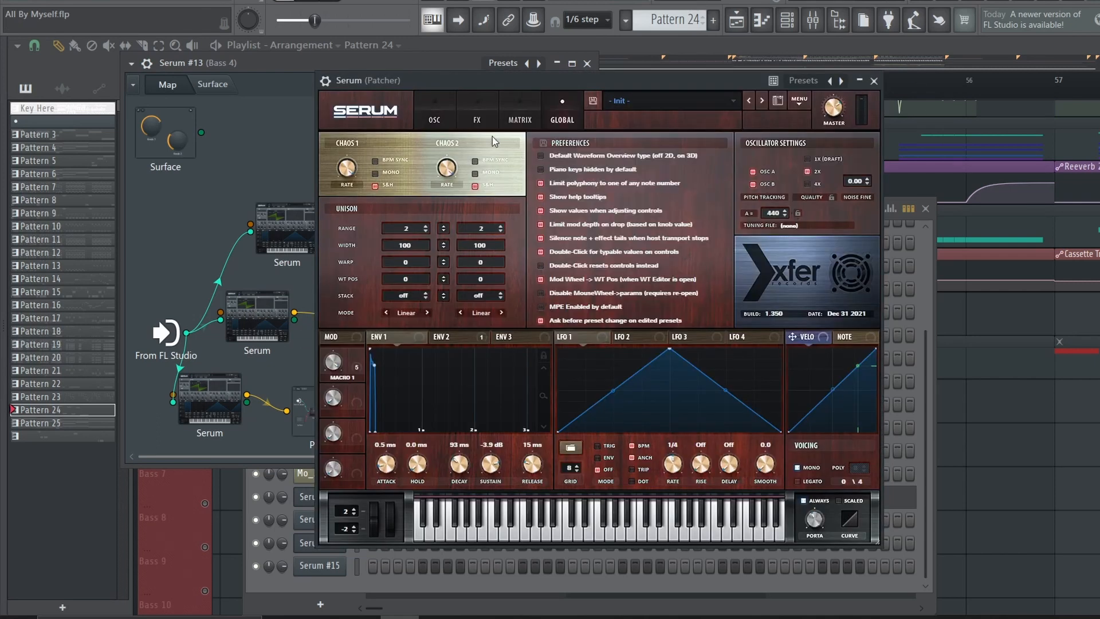
{"action": "left_click", "coordinate": [444, 114]}
{"action": "left_click", "coordinate": [466, 125]}
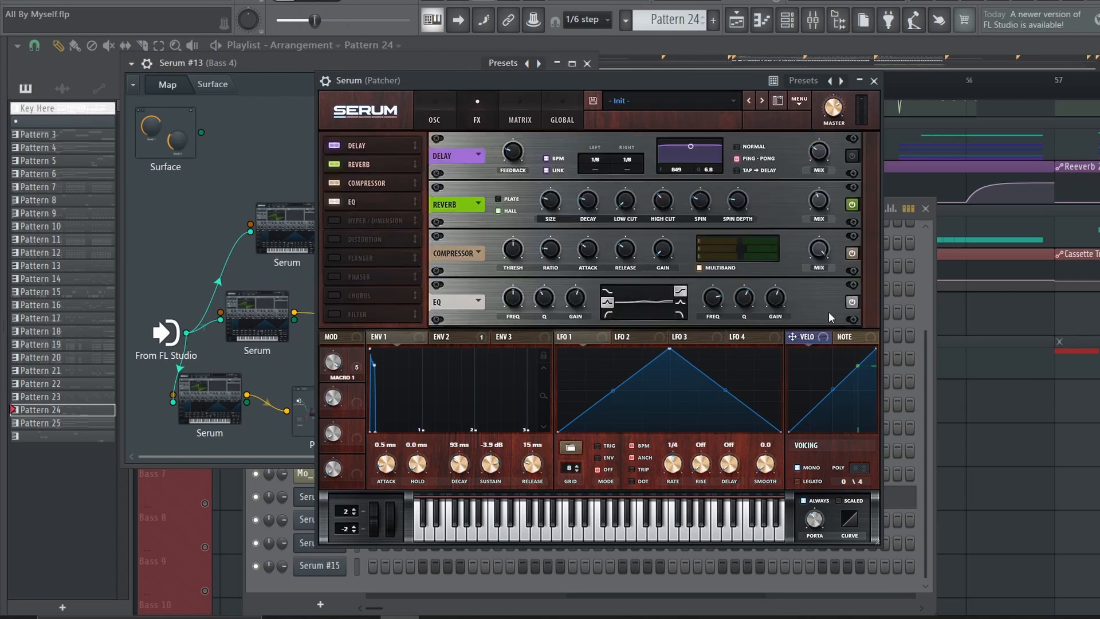
{"action": "left_click", "coordinate": [874, 80]}
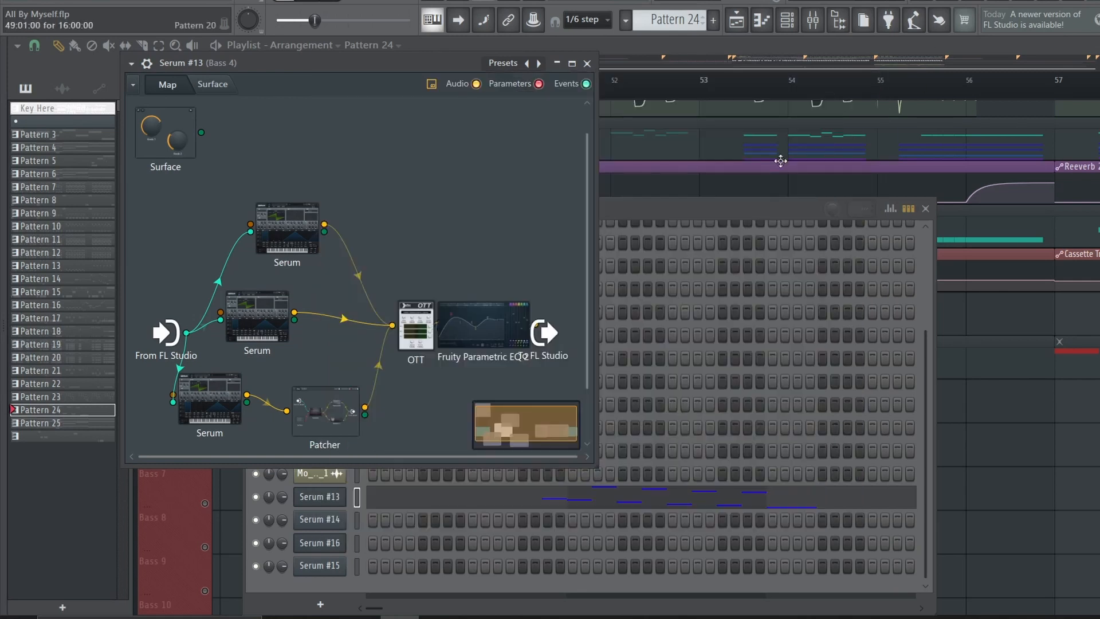
{"action": "left_click", "coordinate": [222, 417]}
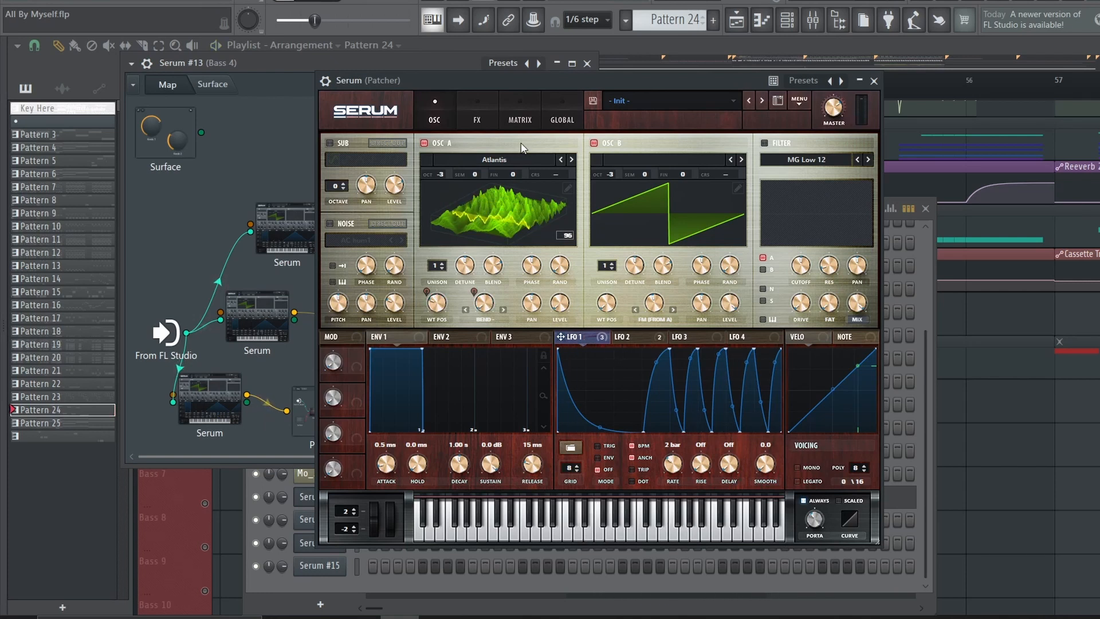
Check LFO 1, LFO 2 and the effects of the lowest Serum in the Serum #13 Patcher, and close it
{"action": "left_click", "coordinate": [630, 336]}
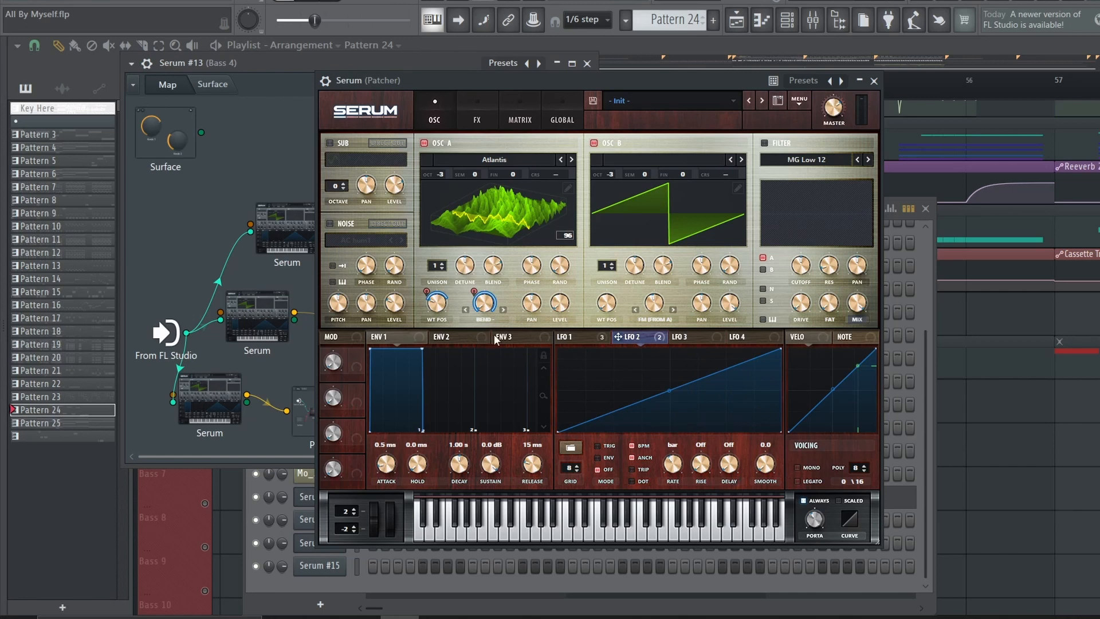
{"action": "left_click", "coordinate": [477, 121]}
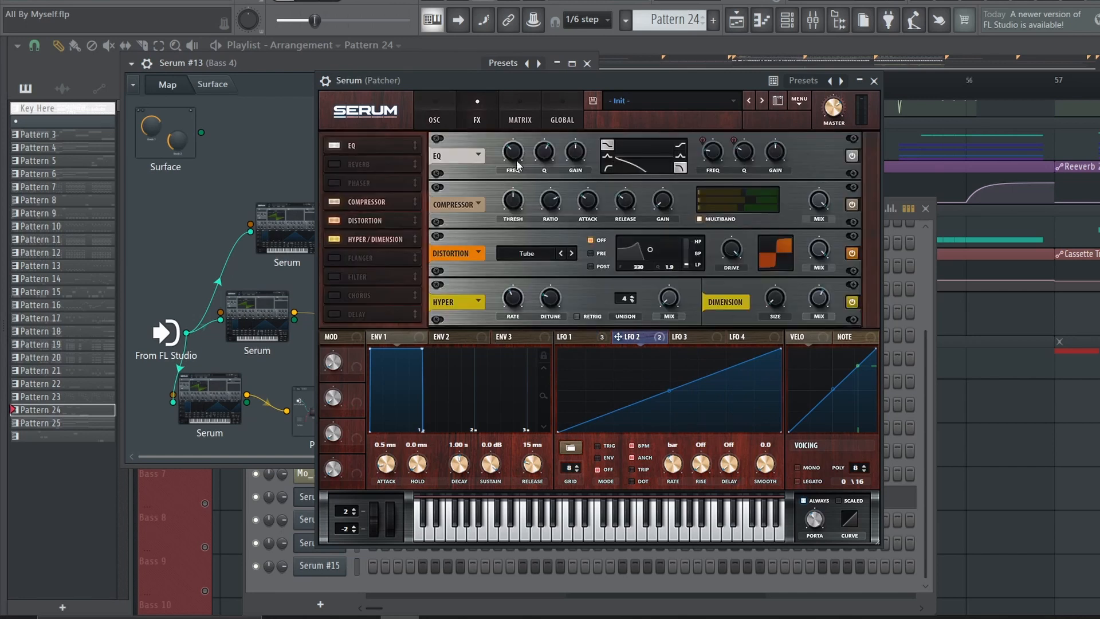
{"action": "left_click", "coordinate": [570, 337]}
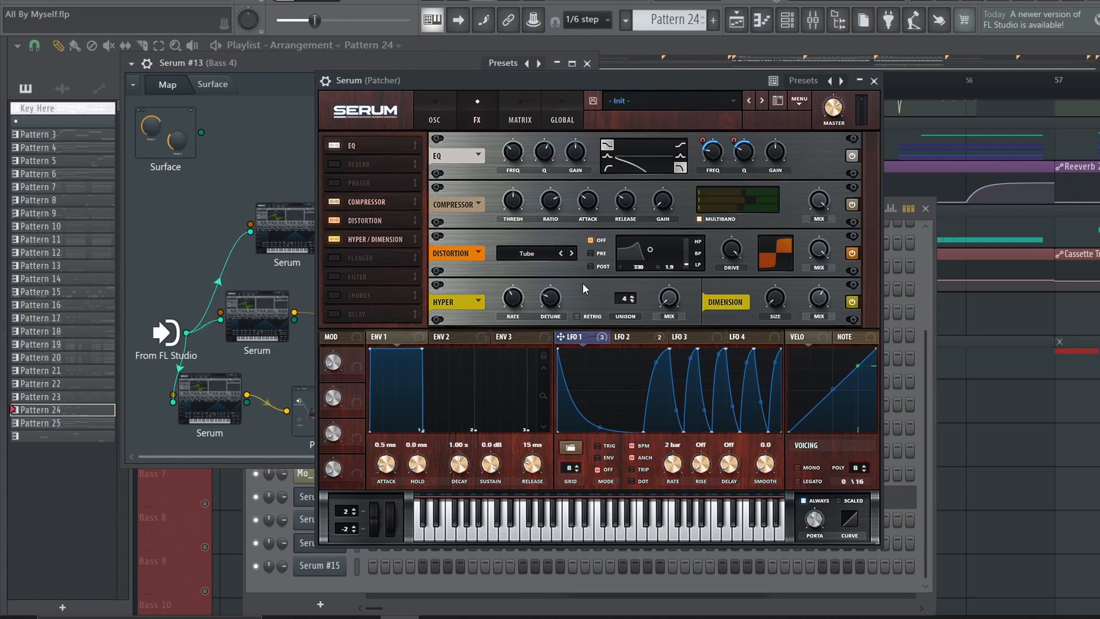
{"action": "left_click", "coordinate": [874, 81]}
Inspect the nested distortion Patcher, the OTT and the Fruity Parametric EQ 2 inside the Serum #13 Patcher
{"action": "double_click", "coordinate": [308, 439]}
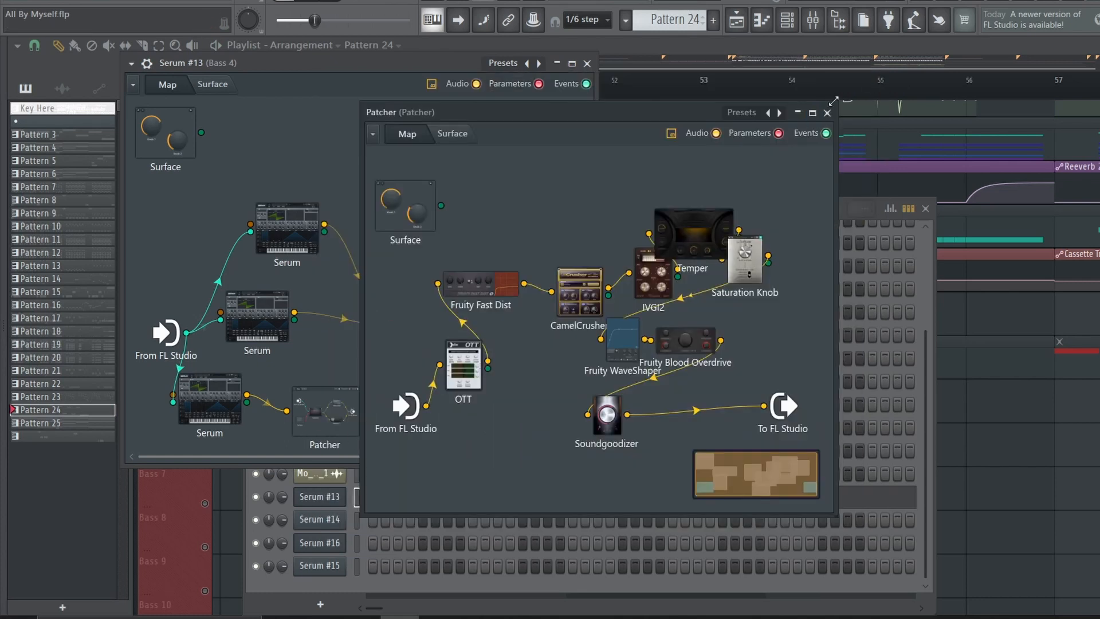
{"action": "left_click", "coordinate": [830, 114]}
{"action": "double_click", "coordinate": [414, 315]}
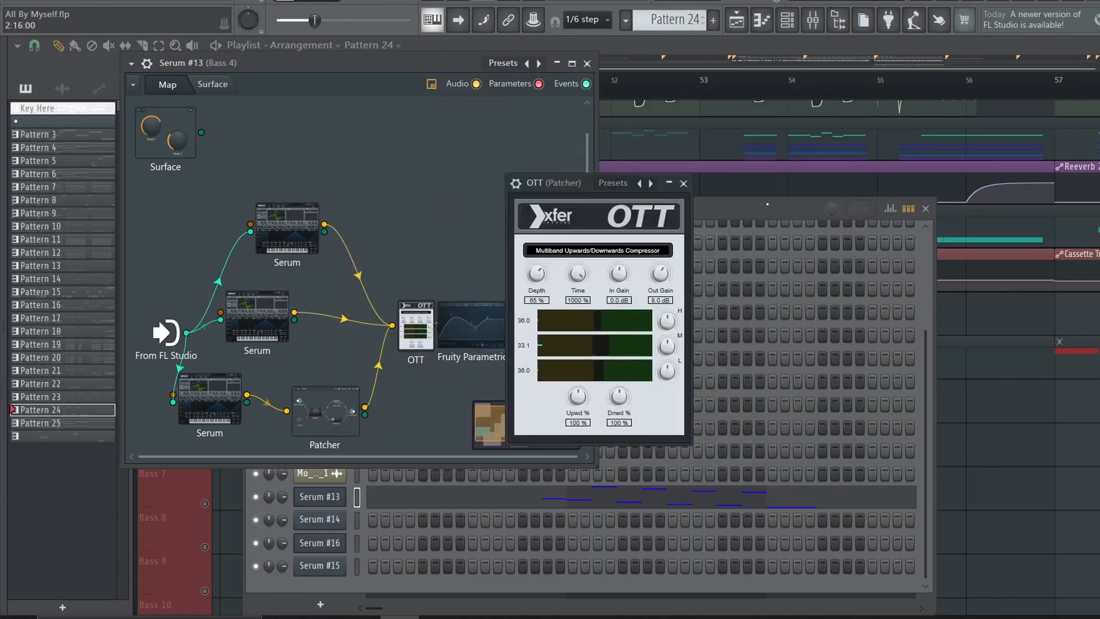
{"action": "left_click", "coordinate": [684, 183]}
{"action": "double_click", "coordinate": [472, 325]}
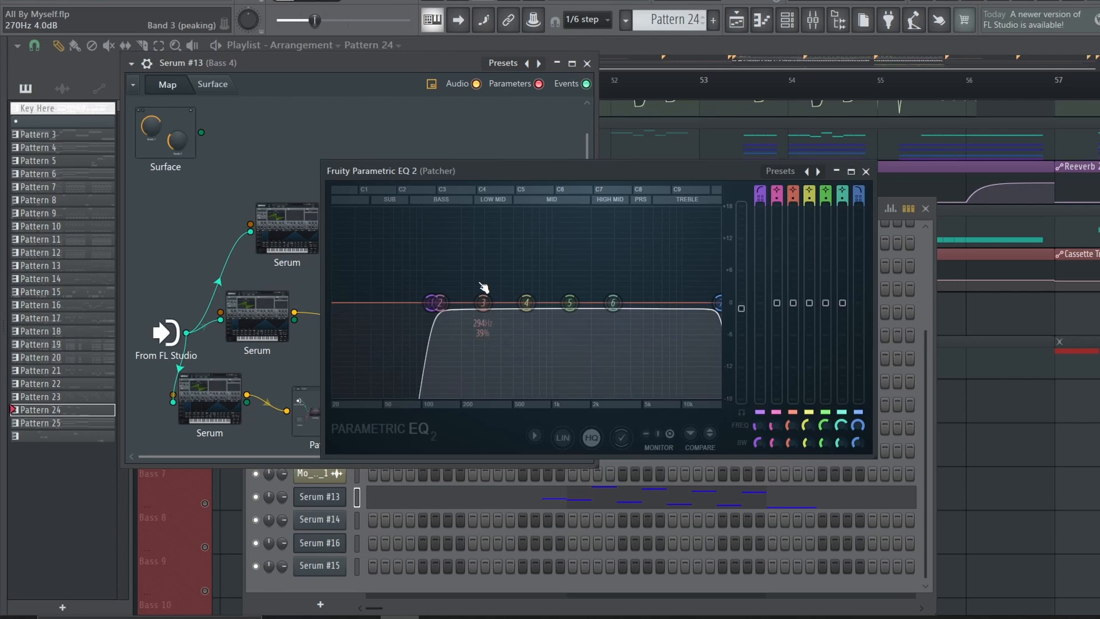
{"action": "key", "text": "space"}
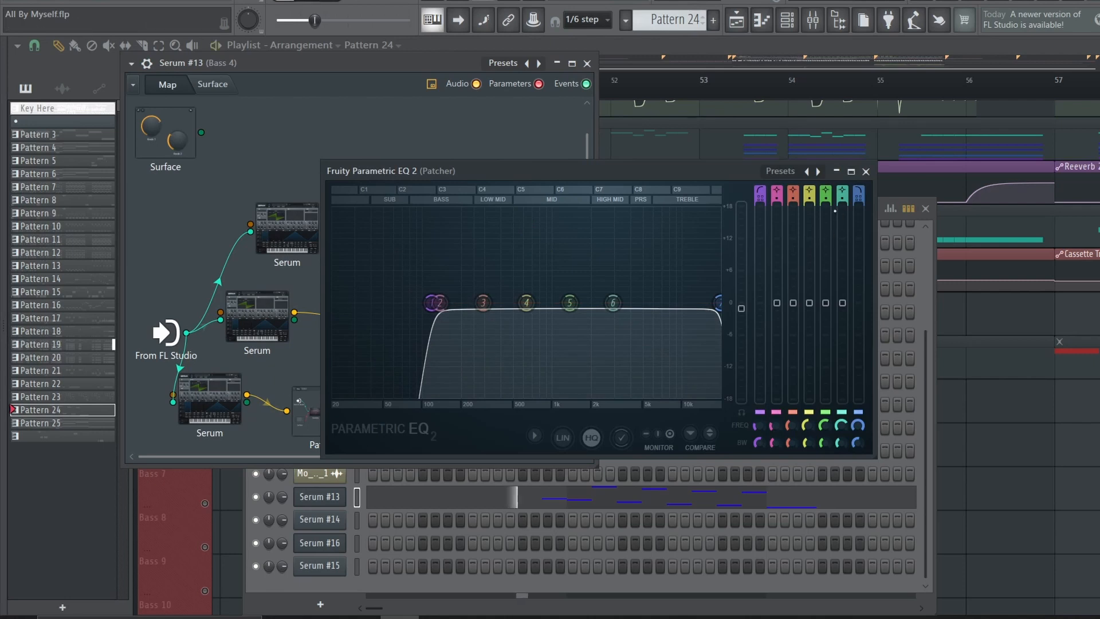
{"action": "left_click", "coordinate": [865, 172]}
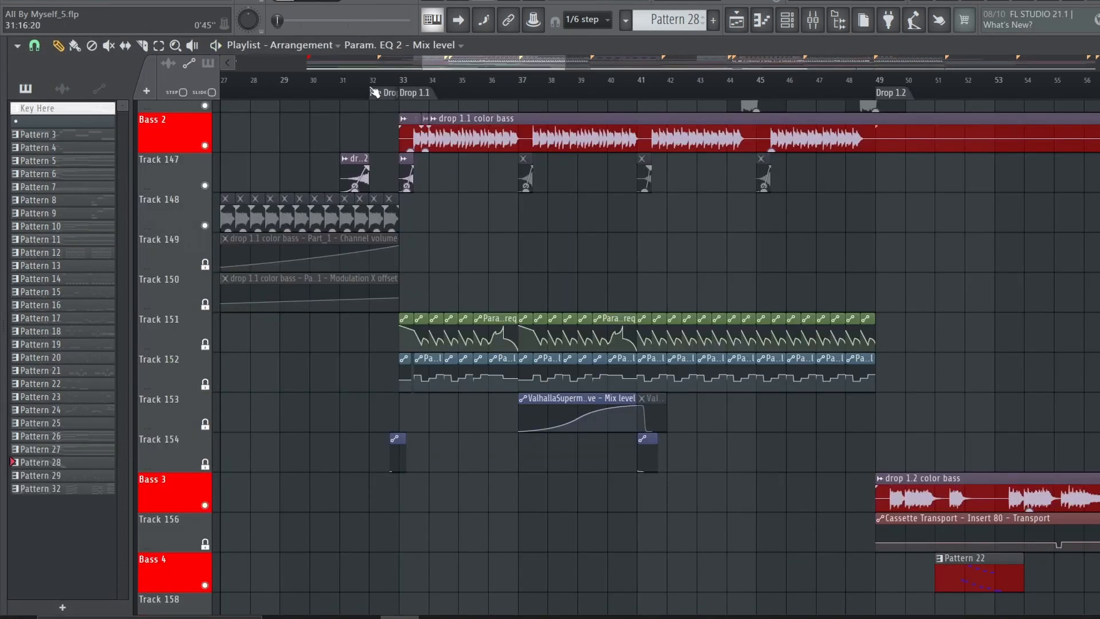
Solo Bass 2 together with Track 147 and play the color bass from the Pre Drop into Drop 1.1
{"action": "scroll", "coordinate": [371, 89], "scroll_direction": "up", "scroll_amount": 2}
{"action": "scroll", "coordinate": [253, 137], "scroll_direction": "up", "scroll_amount": 1}
{"action": "right_click", "coordinate": [205, 185]}
{"action": "left_click", "coordinate": [205, 226]}
{"action": "scroll", "coordinate": [367, 92], "scroll_direction": "up", "scroll_amount": 4}
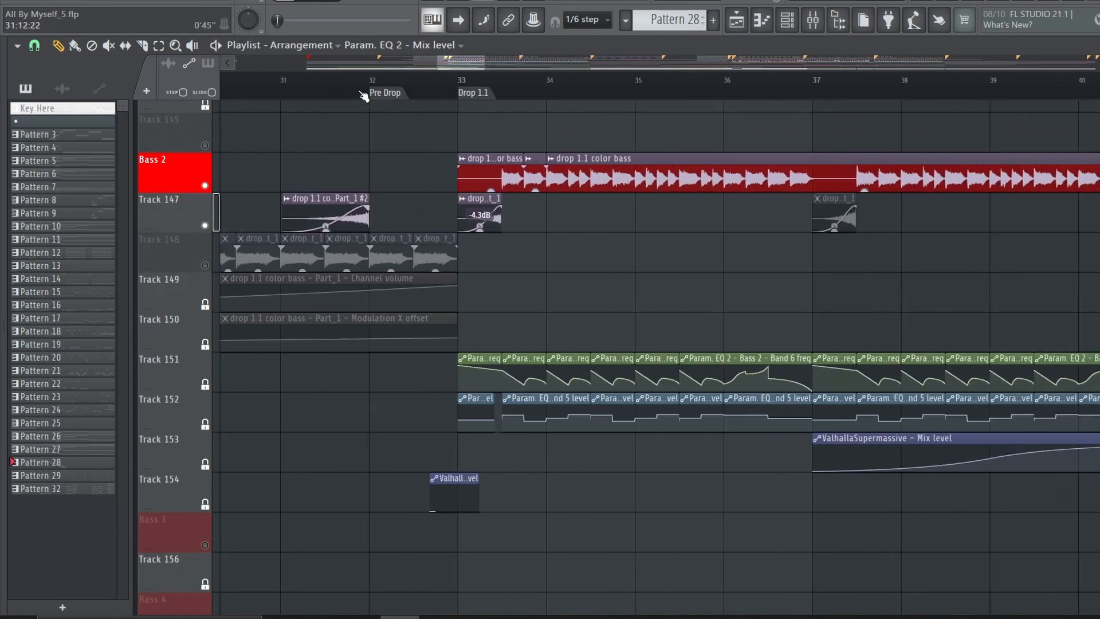
{"action": "scroll", "coordinate": [362, 95], "scroll_direction": "up", "scroll_amount": 2}
{"action": "key", "text": "space"}
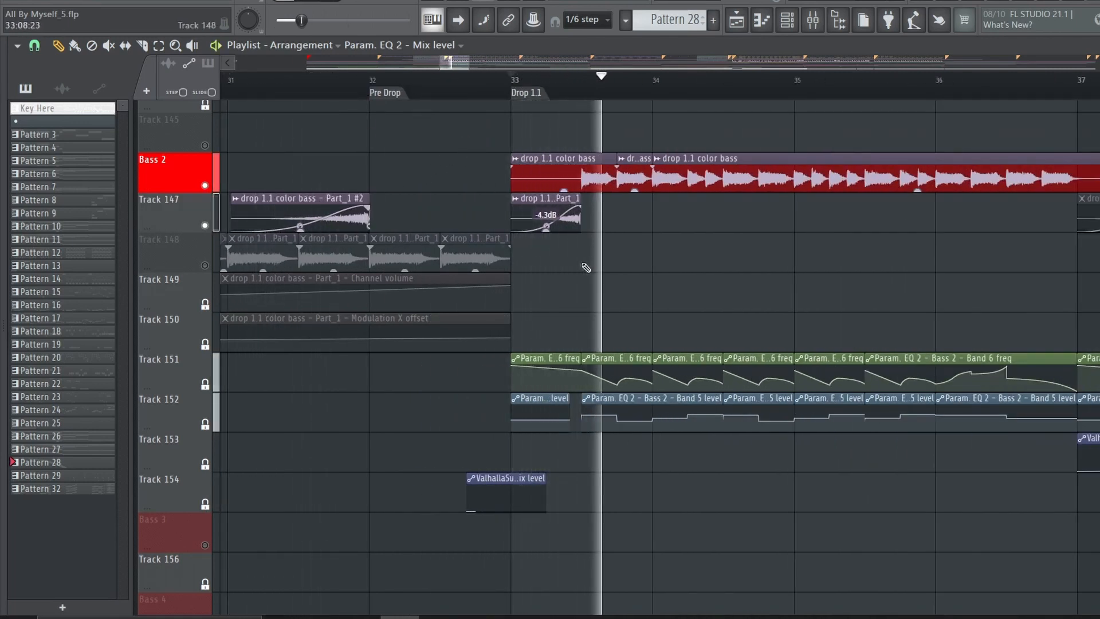
Examine the KSHMR Reverb and the last Fruity parametric EQ 2 on the Bass 2 mixer track
{"action": "key", "text": "F9"}
{"action": "left_click", "coordinate": [1061, 163]}
{"action": "left_click", "coordinate": [1061, 165]}
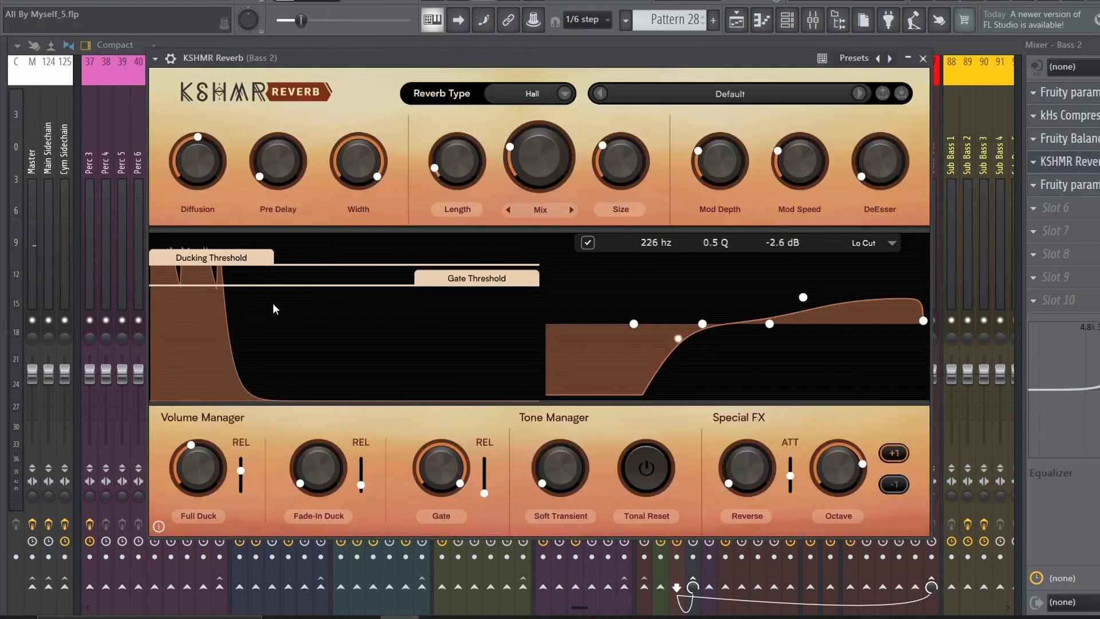
{"action": "left_click", "coordinate": [1093, 161]}
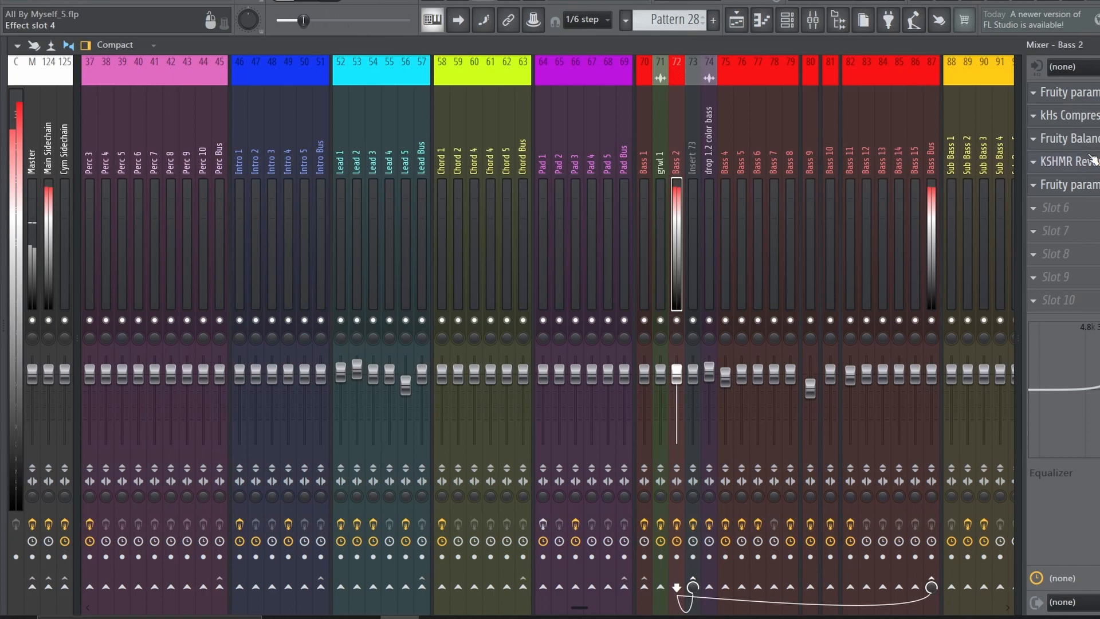
{"action": "left_click", "coordinate": [1094, 185]}
Inspect the Fruity Balance and Fruity parametric EQ 2 on mixer Insert 73, fed by Bass 2
{"action": "left_click", "coordinate": [693, 281]}
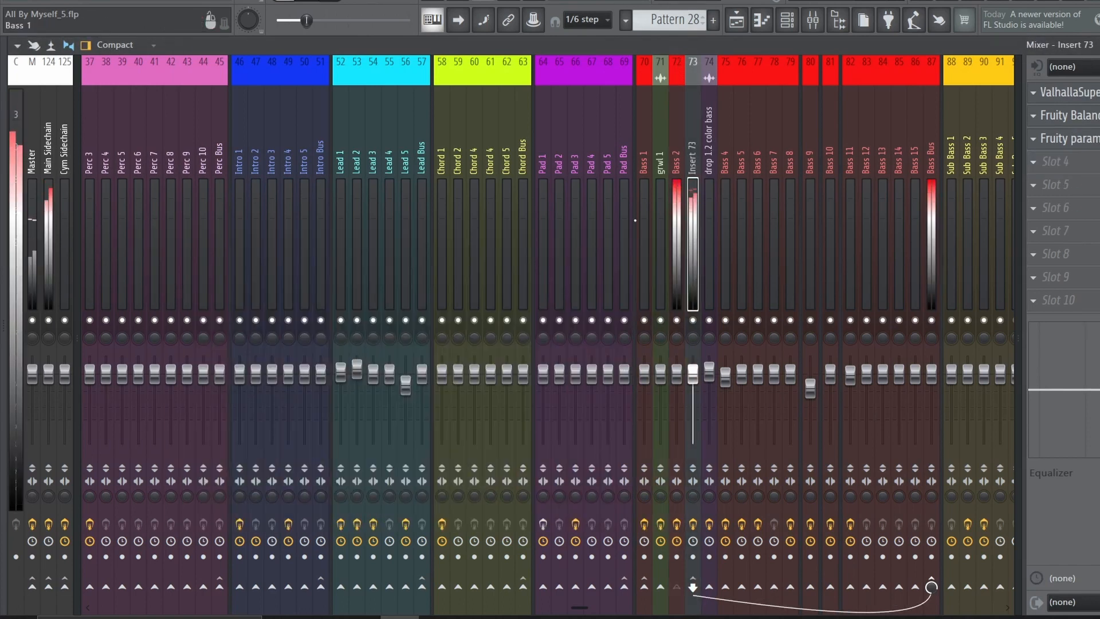
{"action": "left_click", "coordinate": [1093, 115]}
{"action": "left_click", "coordinate": [1093, 115]}
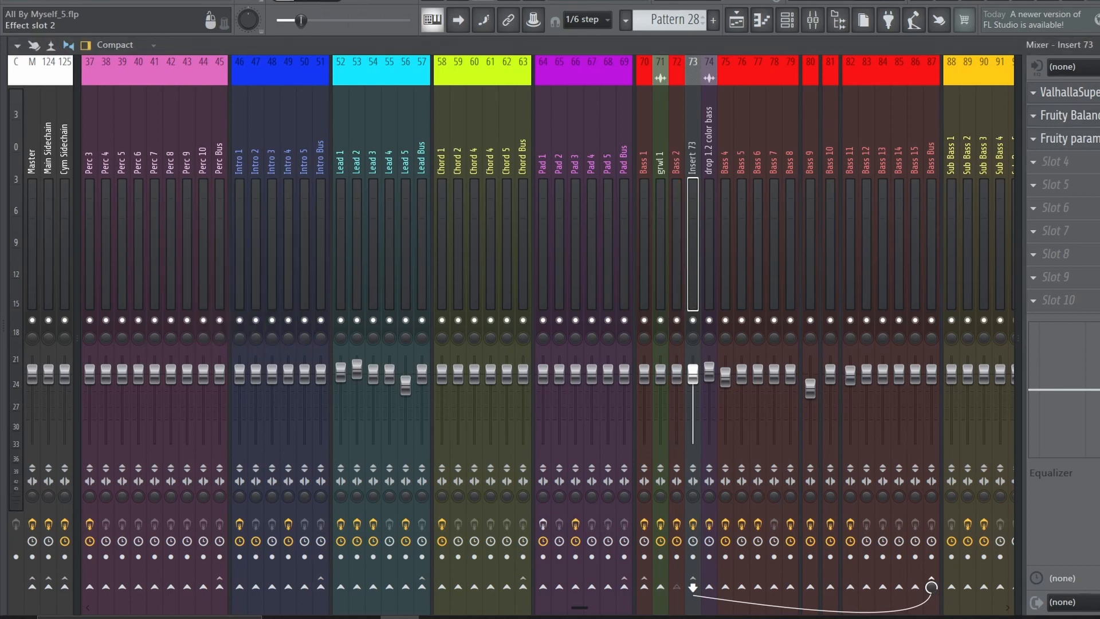
{"action": "left_click", "coordinate": [1094, 138]}
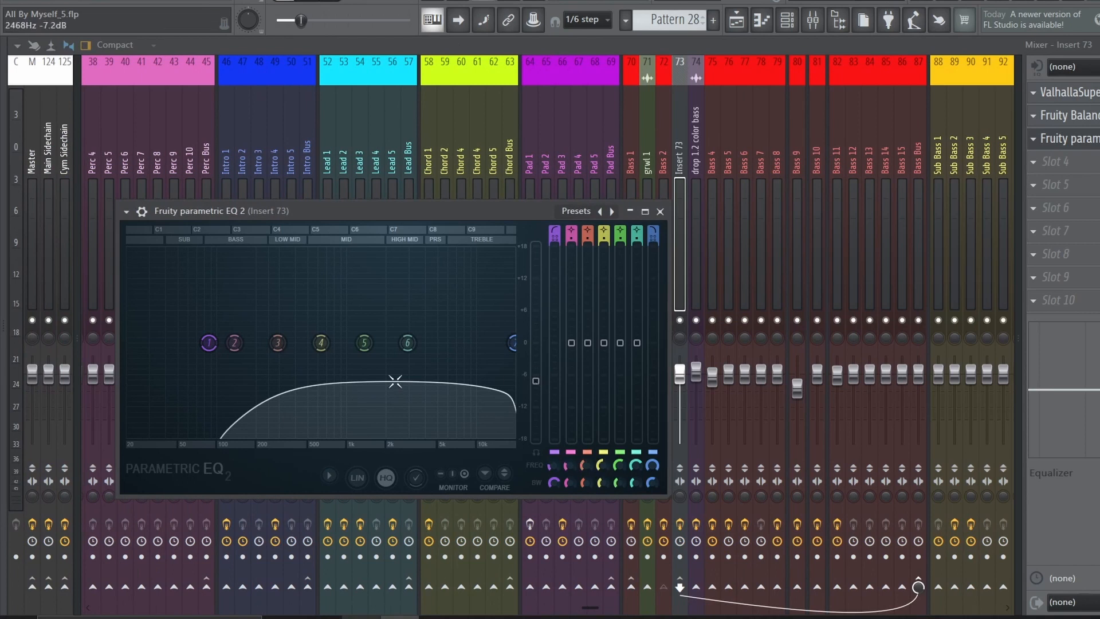
{"action": "left_click", "coordinate": [1088, 138]}
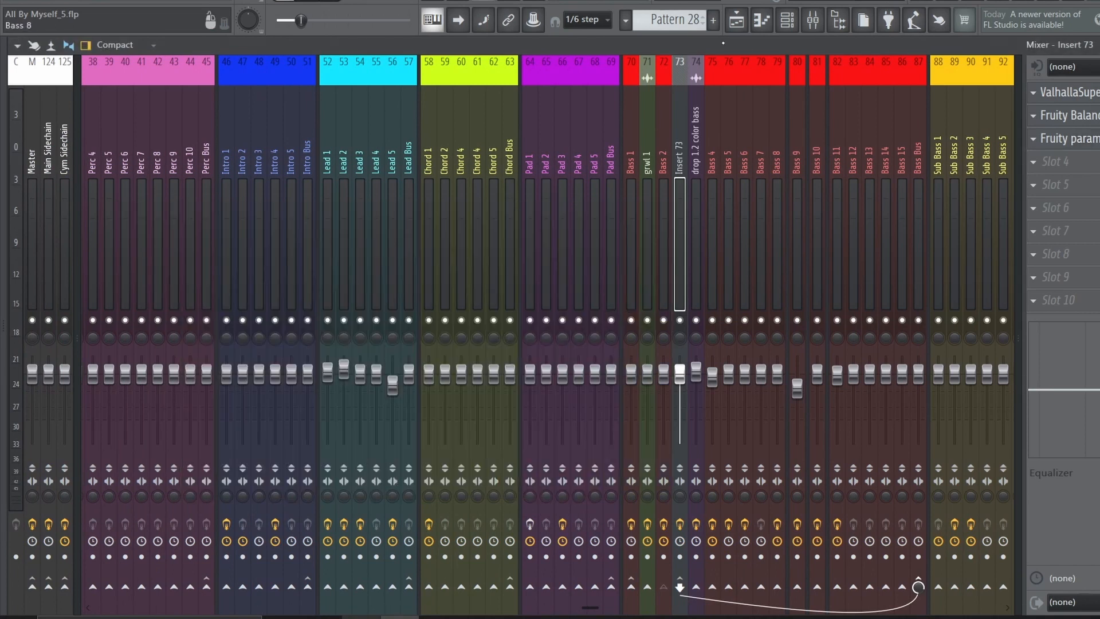
Review the Bass 2 automation clips in the playlist, and play the Random Vocals clips at bar 41
{"action": "left_click", "coordinate": [736, 20]}
{"action": "left_click", "coordinate": [737, 93]}
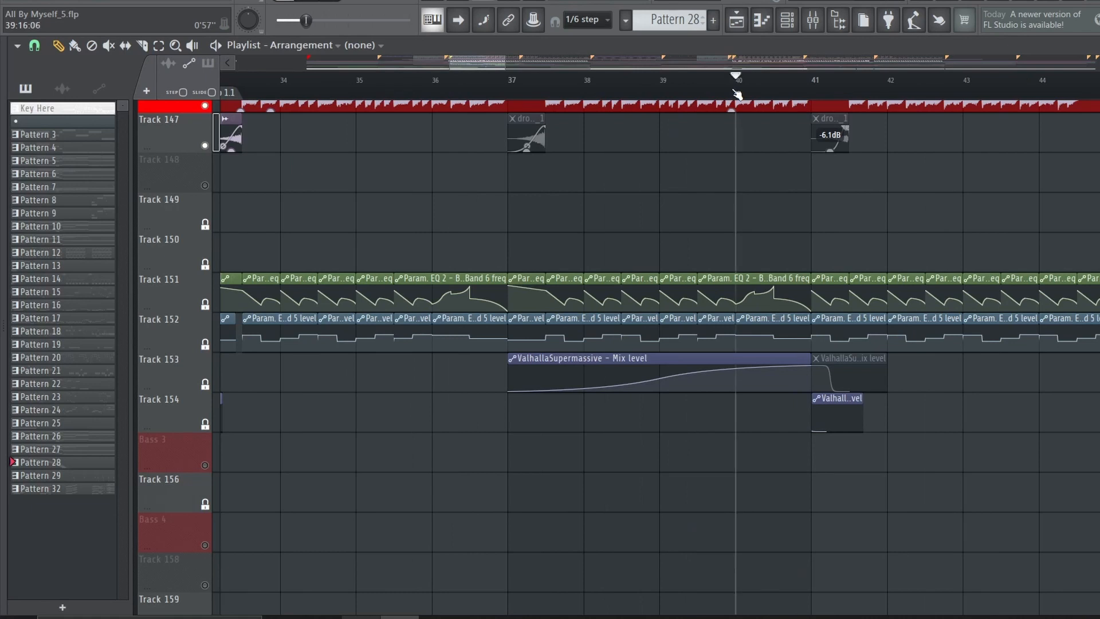
{"action": "scroll", "coordinate": [766, 98], "scroll_direction": "down", "scroll_amount": 4}
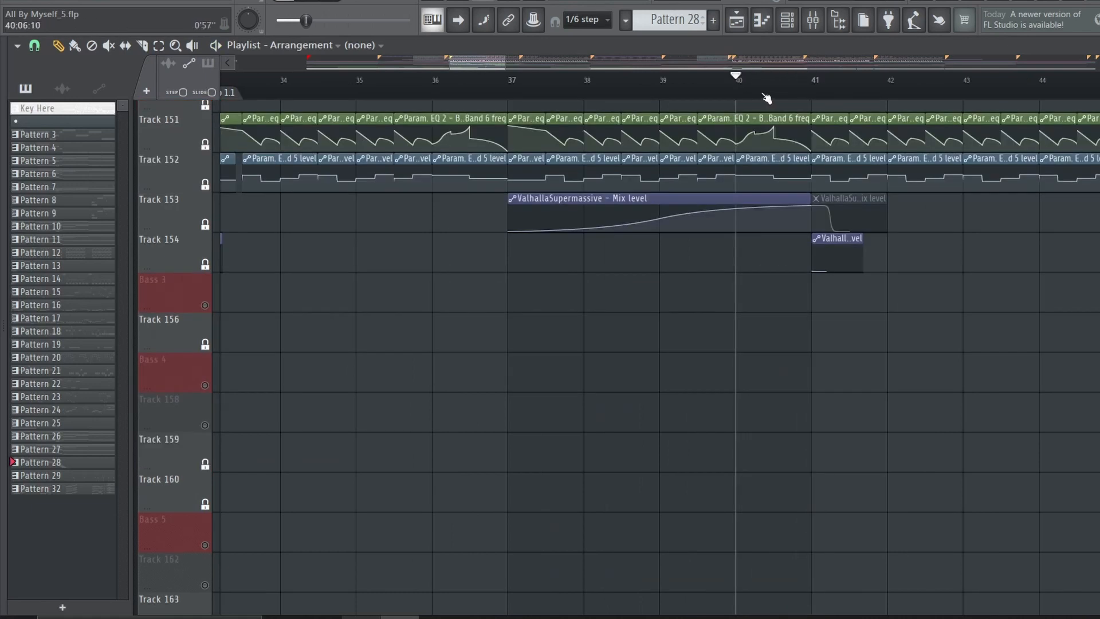
{"action": "scroll", "coordinate": [847, 387], "scroll_direction": "down", "scroll_amount": 10}
{"action": "scroll", "coordinate": [829, 93], "scroll_direction": "up", "scroll_amount": 3}
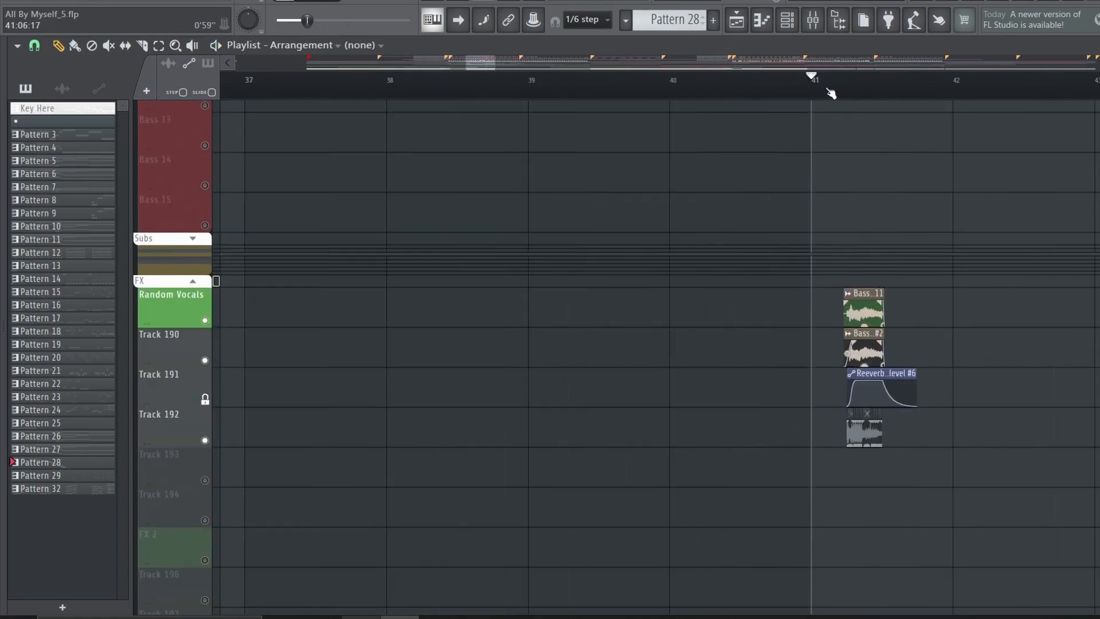
{"action": "key", "text": "space"}
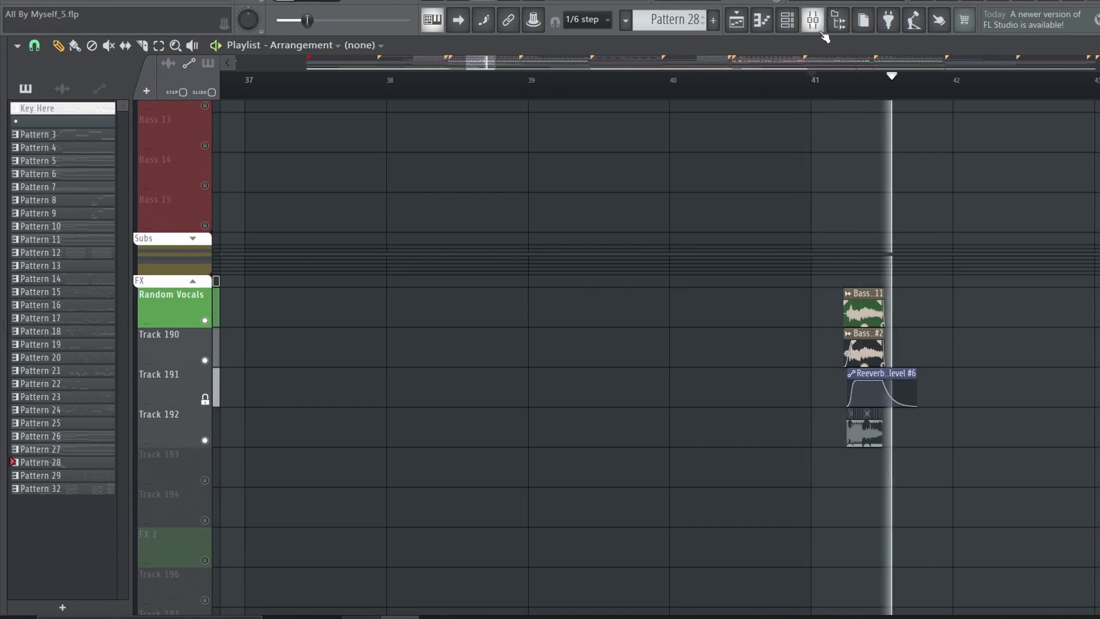
Examine the Valhalla reverb, OTT and Patcher effects on the Random Vocals mixer track
{"action": "left_click", "coordinate": [812, 20]}
{"action": "left_click", "coordinate": [539, 203]}
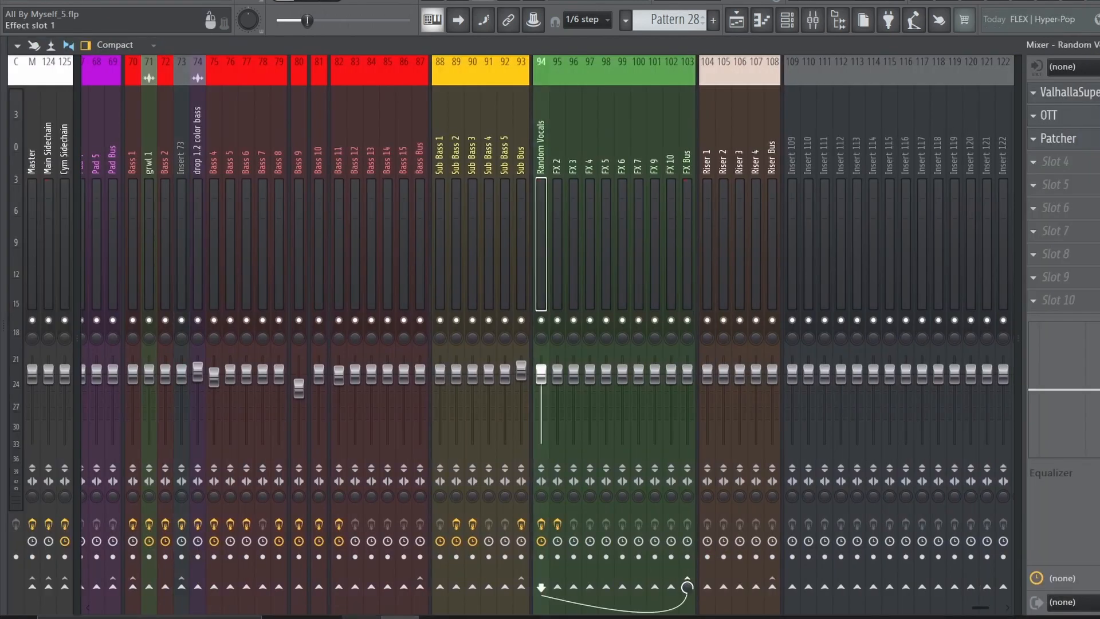
{"action": "left_click", "coordinate": [1060, 92]}
{"action": "left_click", "coordinate": [1060, 92]}
{"action": "left_click", "coordinate": [1054, 115]}
{"action": "left_click", "coordinate": [1054, 115]}
{"action": "left_click", "coordinate": [1058, 138]}
{"action": "left_click", "coordinate": [1058, 138]}
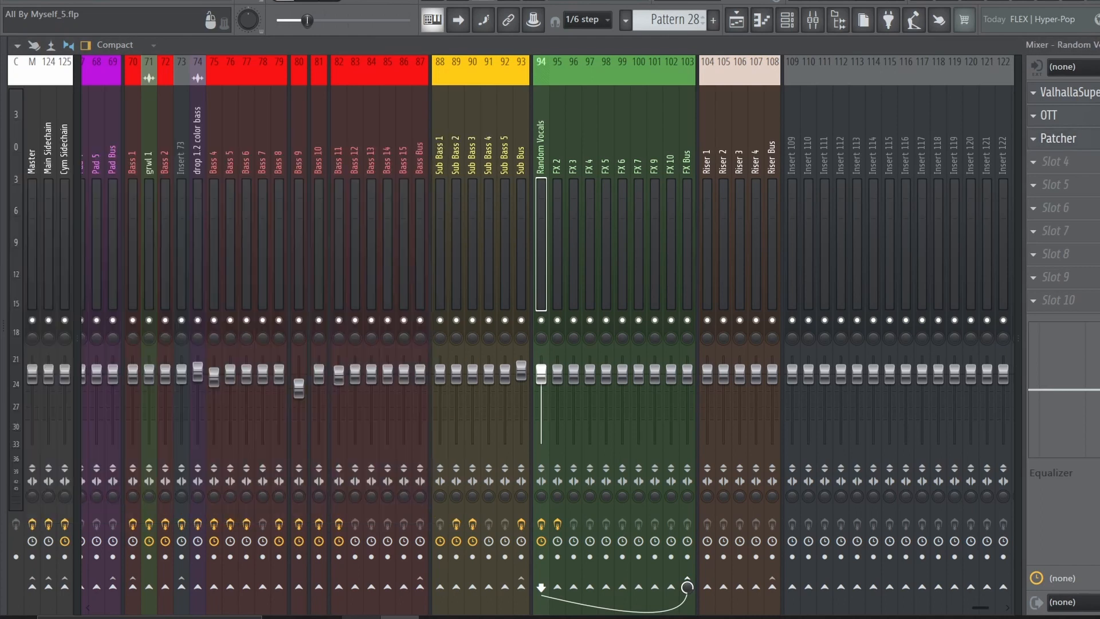
Open Bass 4's Pattern 22 in the playlist, show the Basses channel group and open the Serum #13 Patcher
{"action": "left_click", "coordinate": [736, 24]}
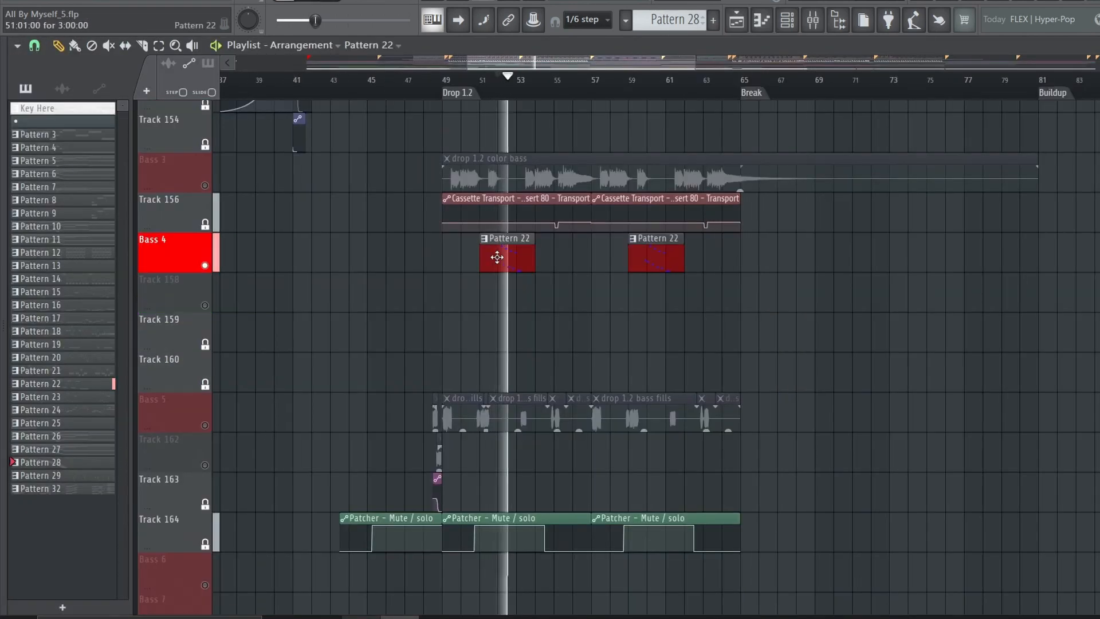
{"action": "double_click", "coordinate": [496, 257]}
{"action": "left_click", "coordinate": [319, 208]}
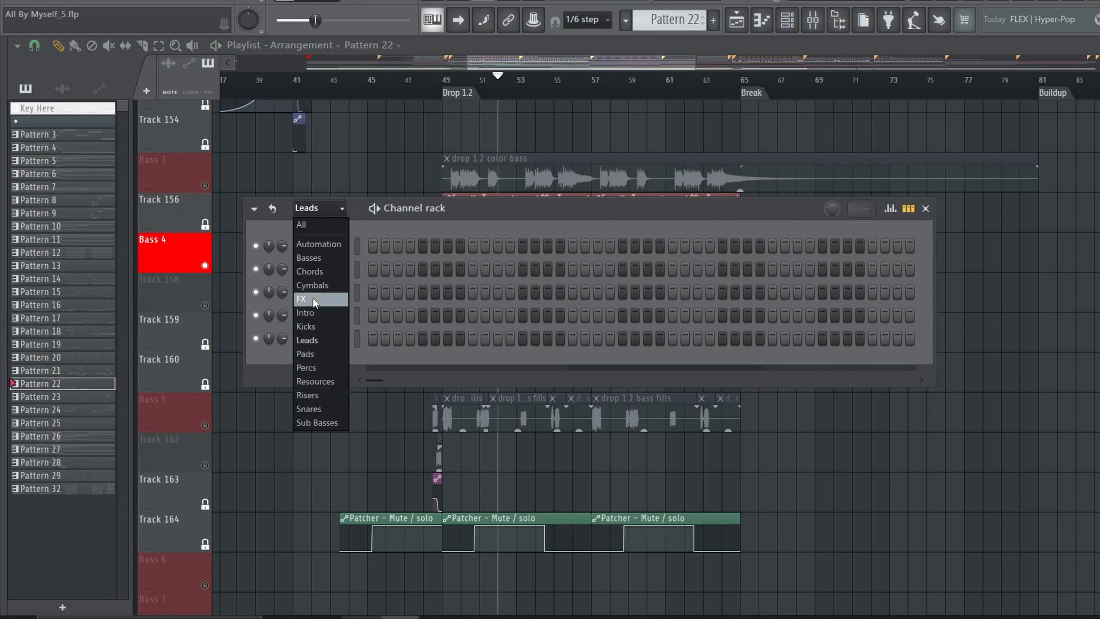
{"action": "left_click", "coordinate": [308, 263]}
{"action": "left_click", "coordinate": [324, 413]}
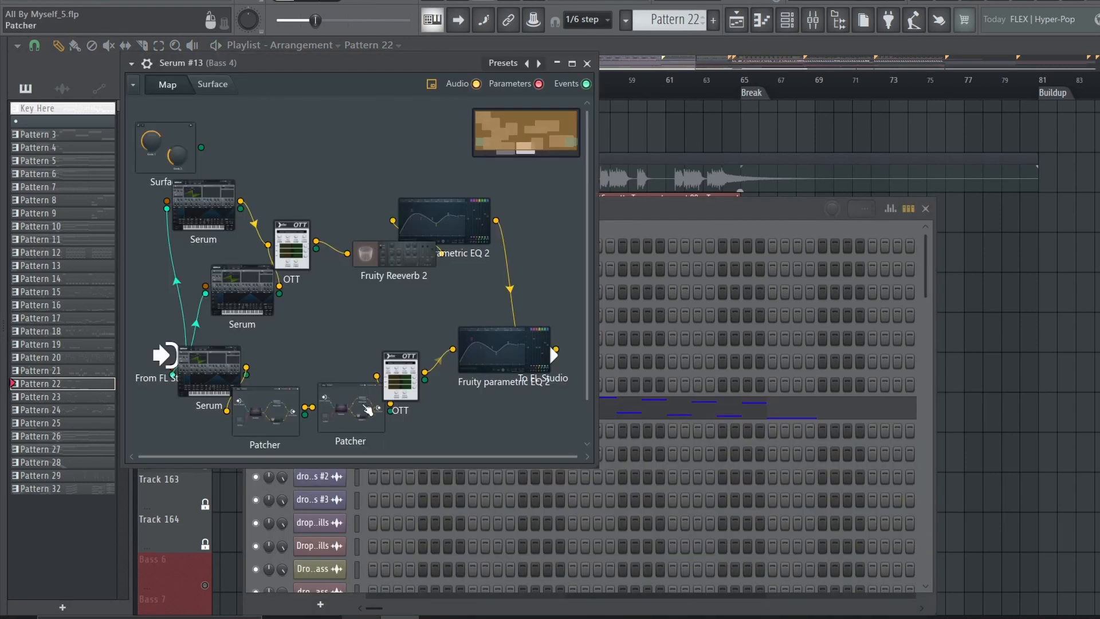
Inspect the chained-OTT Patcher, the distortion Patcher and the upper Fruity Parametric EQ 2 inside Serum #13
{"action": "double_click", "coordinate": [252, 411]}
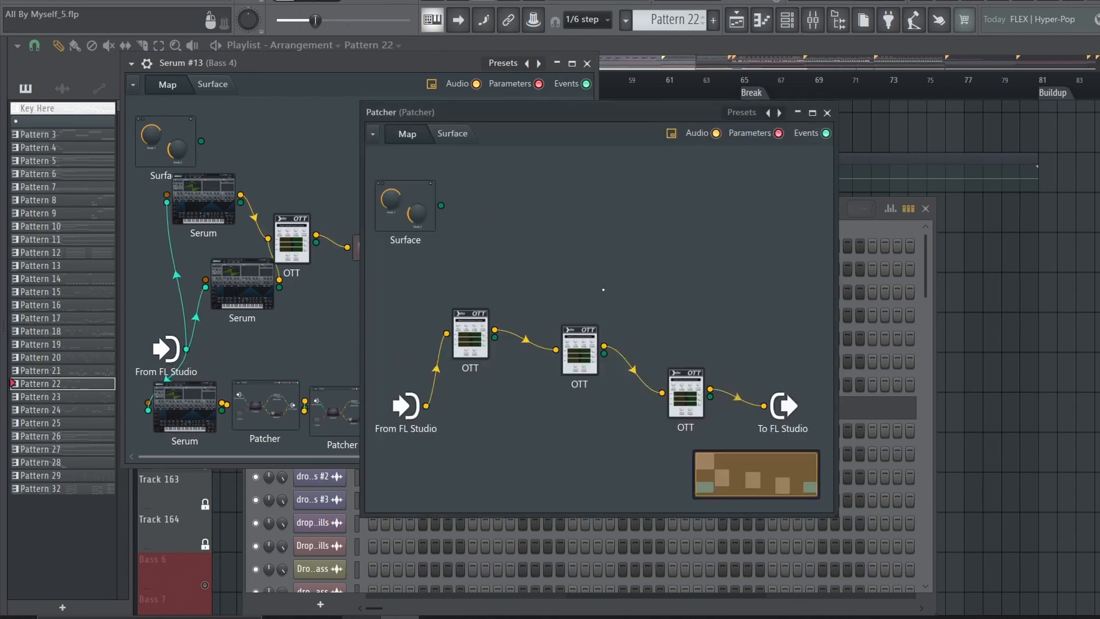
{"action": "left_click", "coordinate": [826, 113]}
{"action": "double_click", "coordinate": [363, 433]}
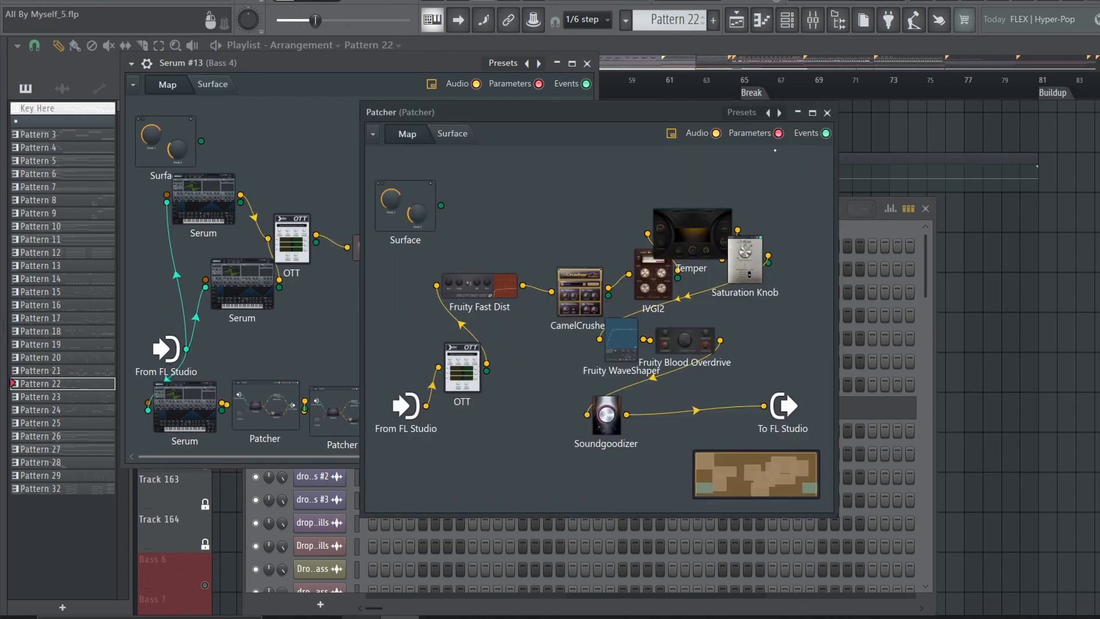
{"action": "left_click", "coordinate": [830, 114]}
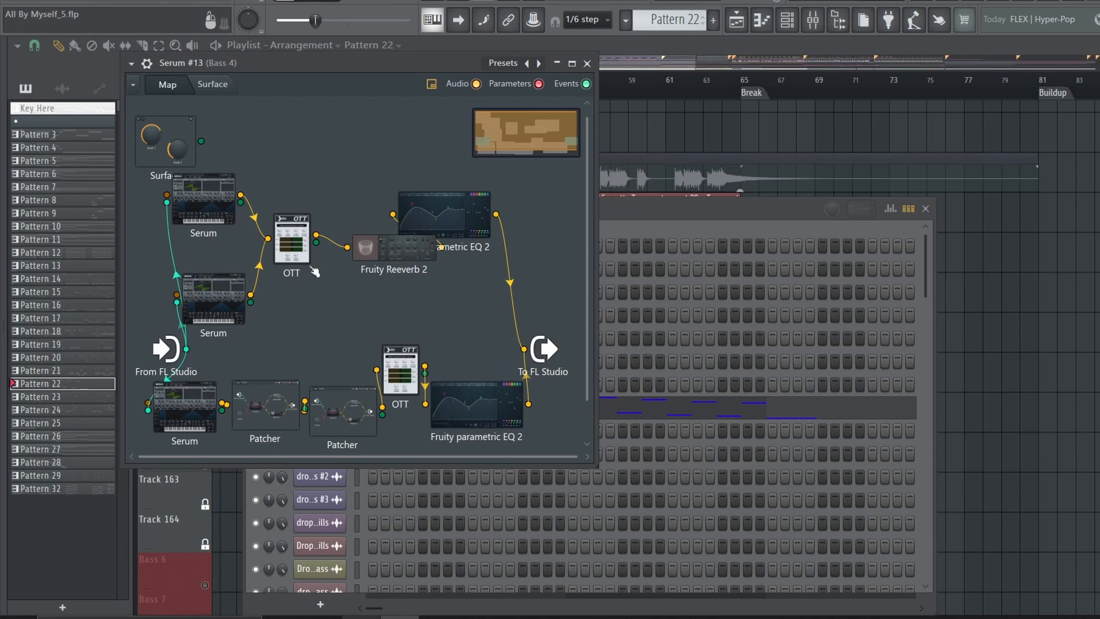
{"action": "left_click", "coordinate": [444, 215]}
{"action": "left_click", "coordinate": [865, 171]}
Close the Serum #13 Patcher and the channel rack, and play Bass 4's Pattern 22 clip
{"action": "left_click", "coordinate": [586, 63]}
{"action": "left_click", "coordinate": [925, 208]}
{"action": "key", "text": "space"}
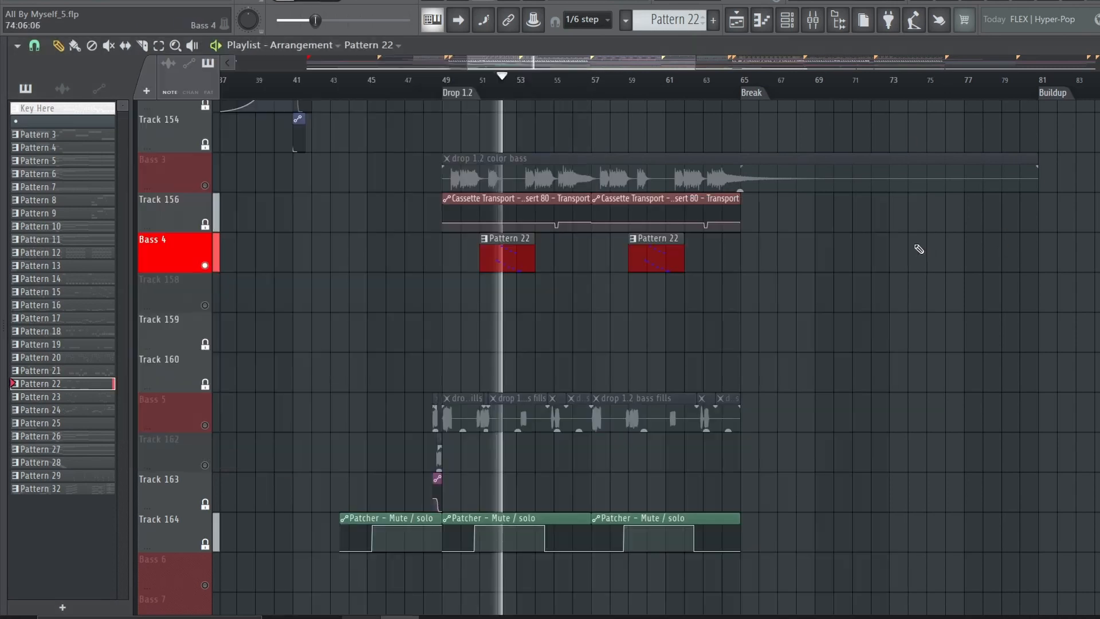
{"action": "scroll", "coordinate": [756, 275], "scroll_direction": "down", "scroll_amount": 1}
{"action": "scroll", "coordinate": [756, 275], "scroll_direction": "down", "scroll_amount": 8}
{"action": "key", "text": "space"}
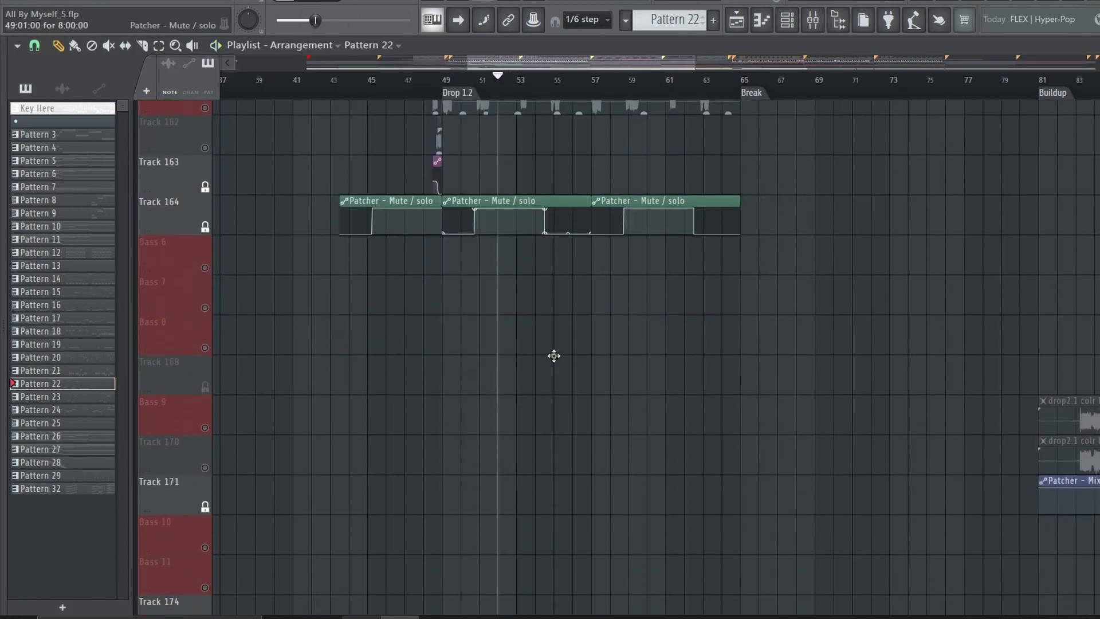
Silence the other bass layers and enable the Bass 5 and Track 162 playlist tracks
{"action": "scroll", "coordinate": [554, 356], "scroll_direction": "up", "scroll_amount": 9}
{"action": "right_click", "coordinate": [184, 194]}
{"action": "left_click", "coordinate": [253, 183]}
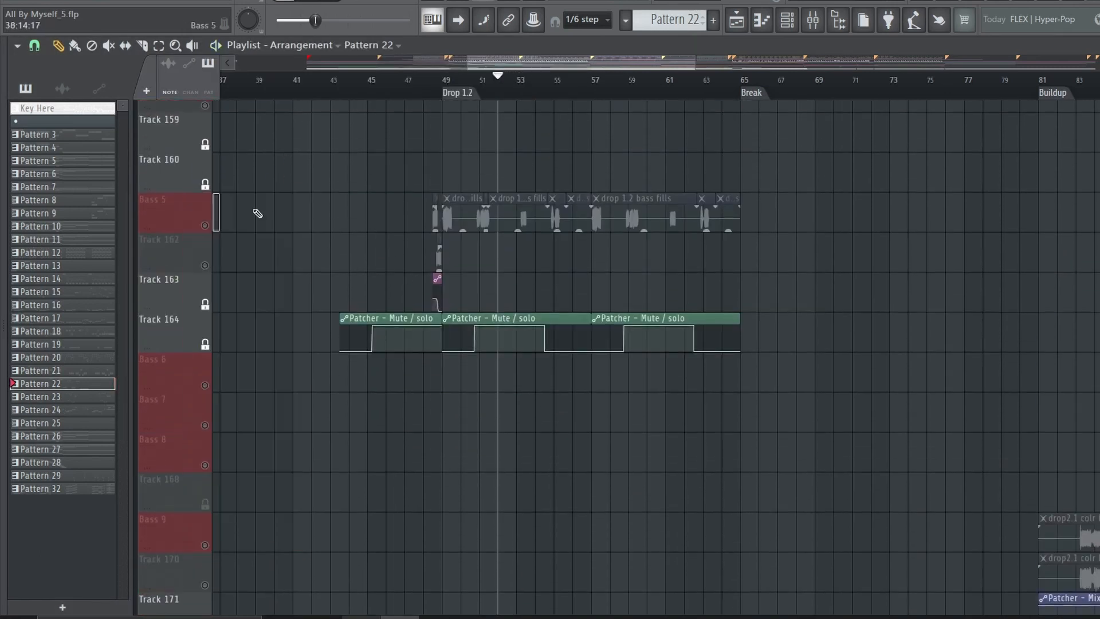
{"action": "right_click", "coordinate": [205, 226]}
{"action": "right_click", "coordinate": [205, 266]}
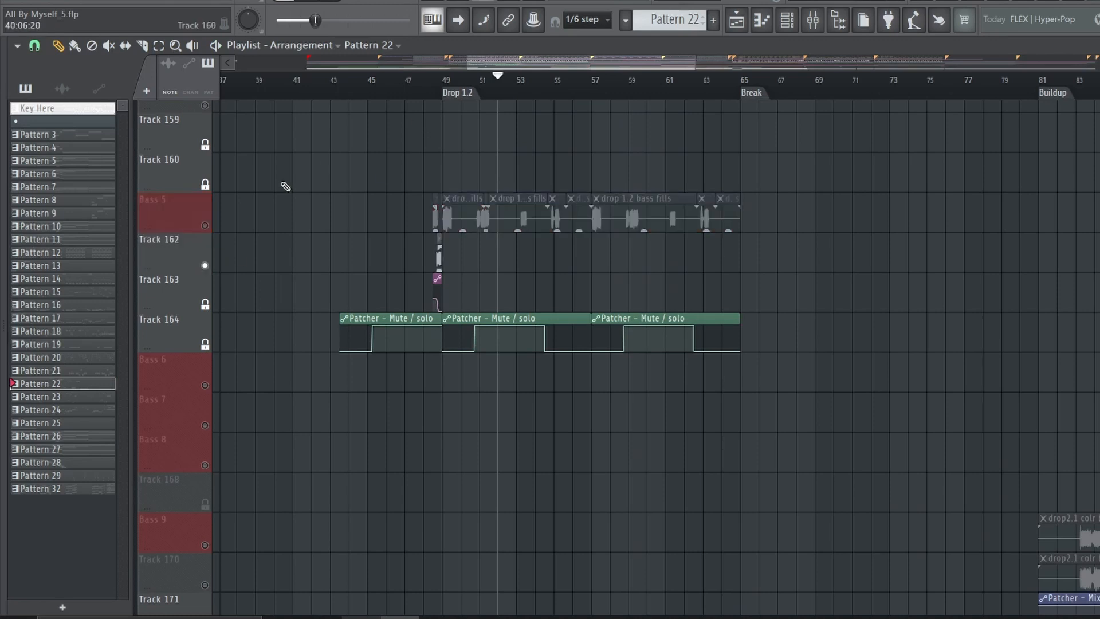
{"action": "left_click", "coordinate": [205, 226]}
Play the Bass 5 drop 1.2 bass fills from around bar 51
{"action": "scroll", "coordinate": [504, 91], "scroll_direction": "up", "scroll_amount": 4}
{"action": "left_click", "coordinate": [501, 88]}
{"action": "key", "text": "space"}
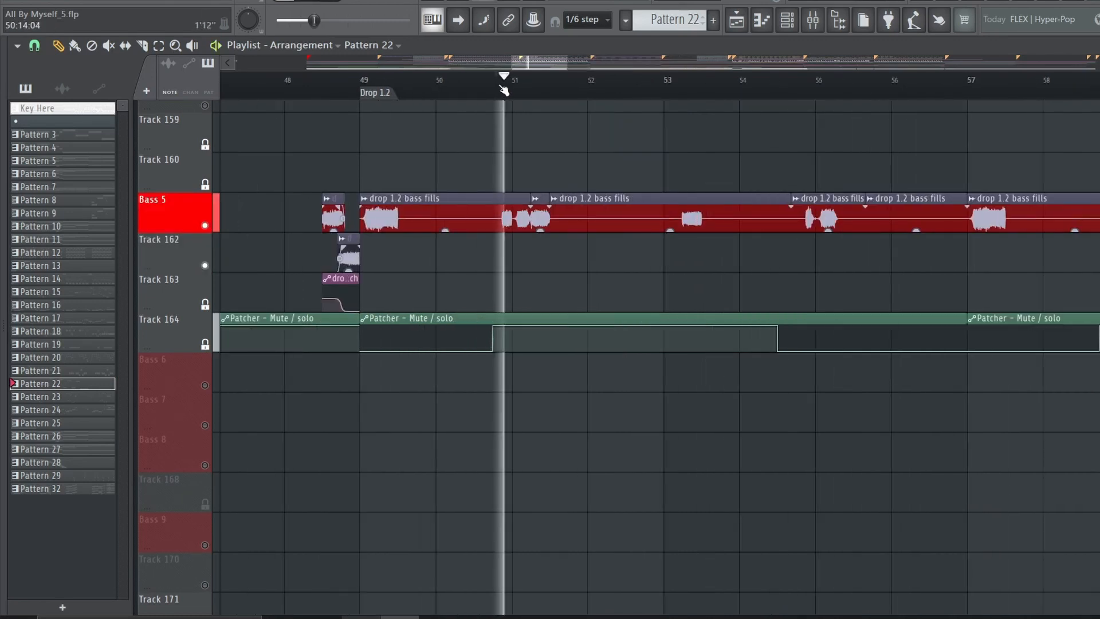
{"action": "scroll", "coordinate": [414, 91], "scroll_direction": "down", "scroll_amount": 2}
{"action": "key", "text": "space"}
Play the Bass 5 and Track 162 fills from bar 48 into Drop 1.2 with their channel pitch automation
{"action": "scroll", "coordinate": [347, 91], "scroll_direction": "up", "scroll_amount": 2}
{"action": "left_click", "coordinate": [384, 78]}
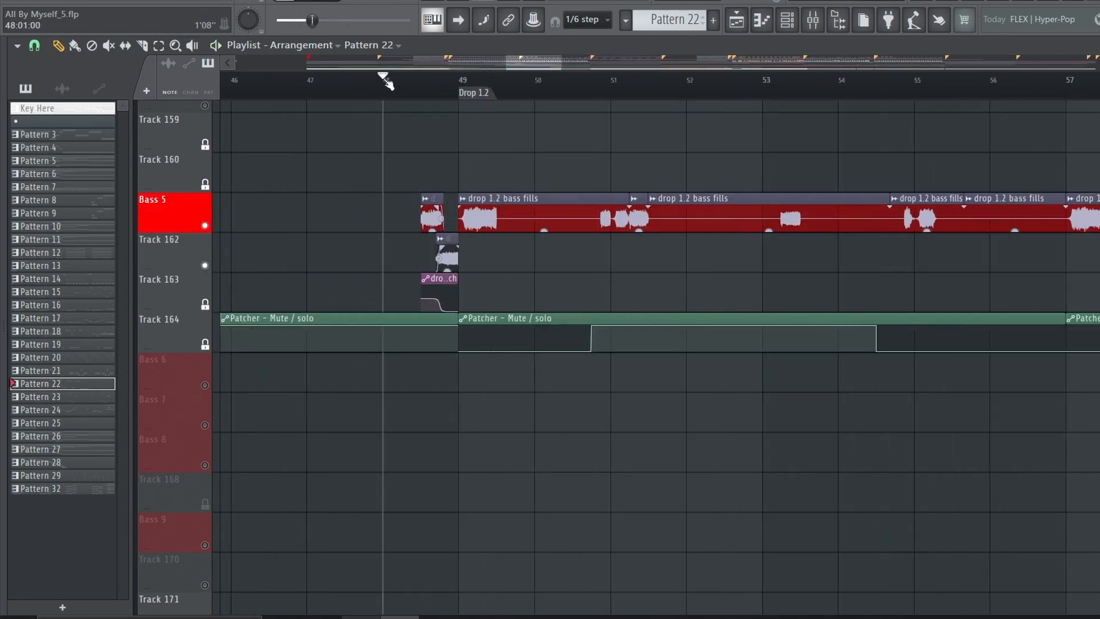
{"action": "key", "text": "space"}
{"action": "key", "text": "space"}
{"action": "scroll", "coordinate": [441, 94], "scroll_direction": "up", "scroll_amount": 3}
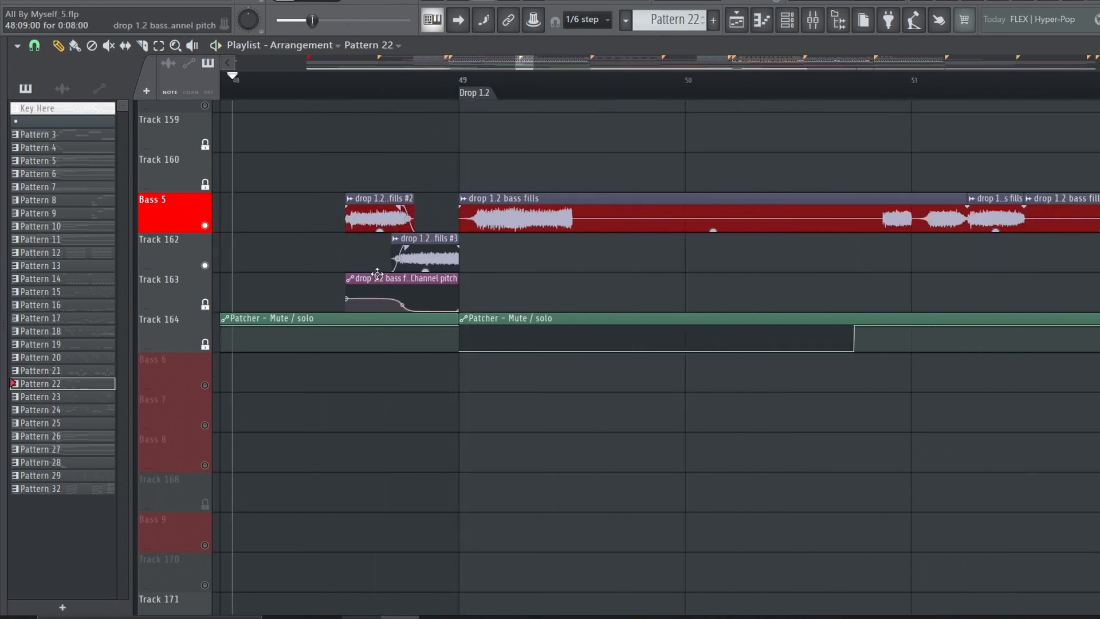
Stop playback, then inspect the channel settings of the drop 1.2 bass fills #2 audio clip and close them
{"action": "key", "text": "space"}
{"action": "scroll", "coordinate": [401, 172], "scroll_direction": "up", "scroll_amount": 1}
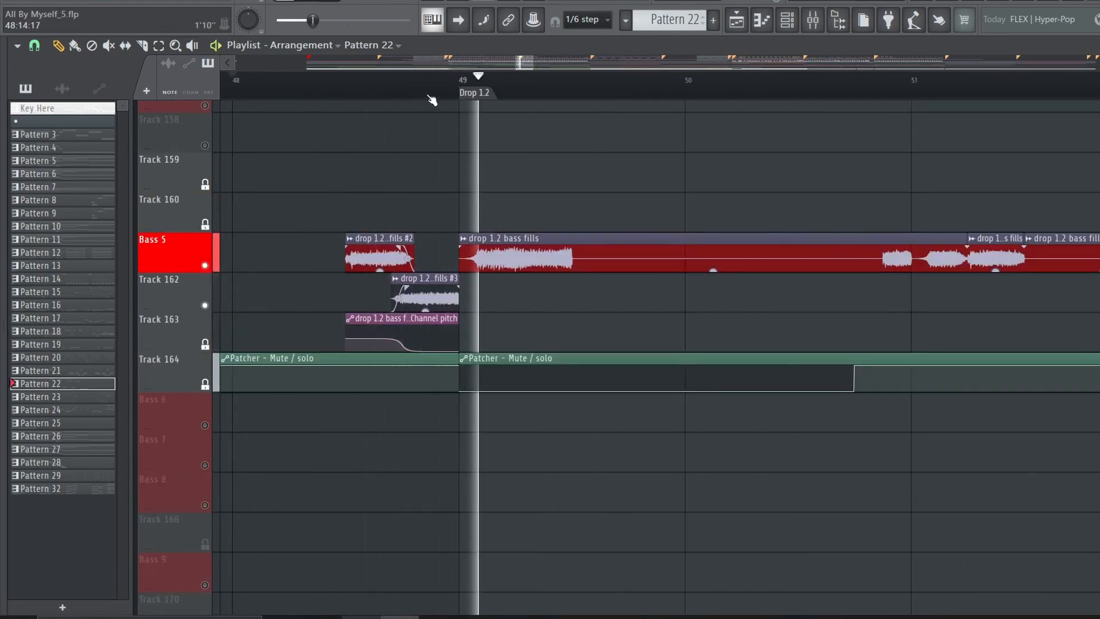
{"action": "key", "text": "space"}
{"action": "double_click", "coordinate": [378, 251]}
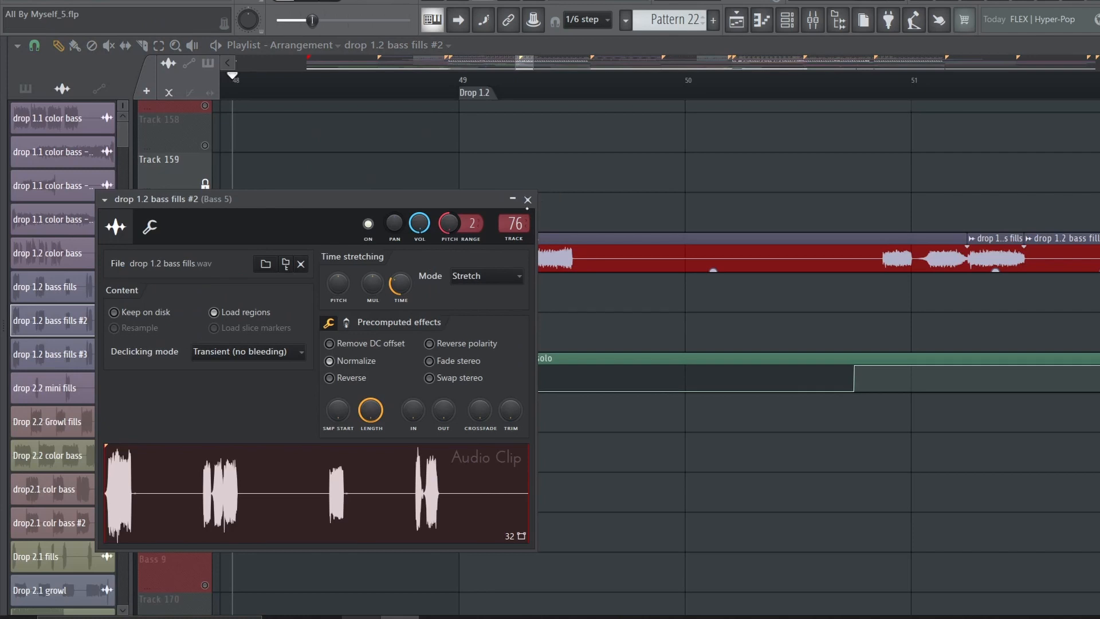
{"action": "left_click", "coordinate": [527, 200]}
Open the project Growls for 1st drop.flp
{"action": "scroll", "coordinate": [479, 93], "scroll_direction": "down", "scroll_amount": 5}
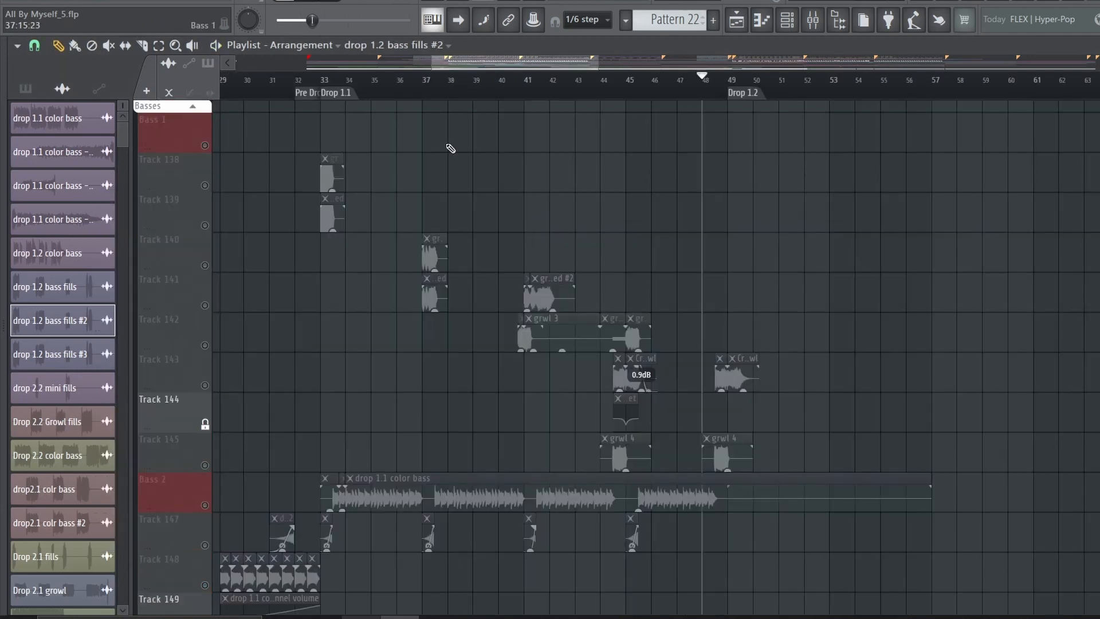
{"action": "left_click", "coordinate": [13, 2]}
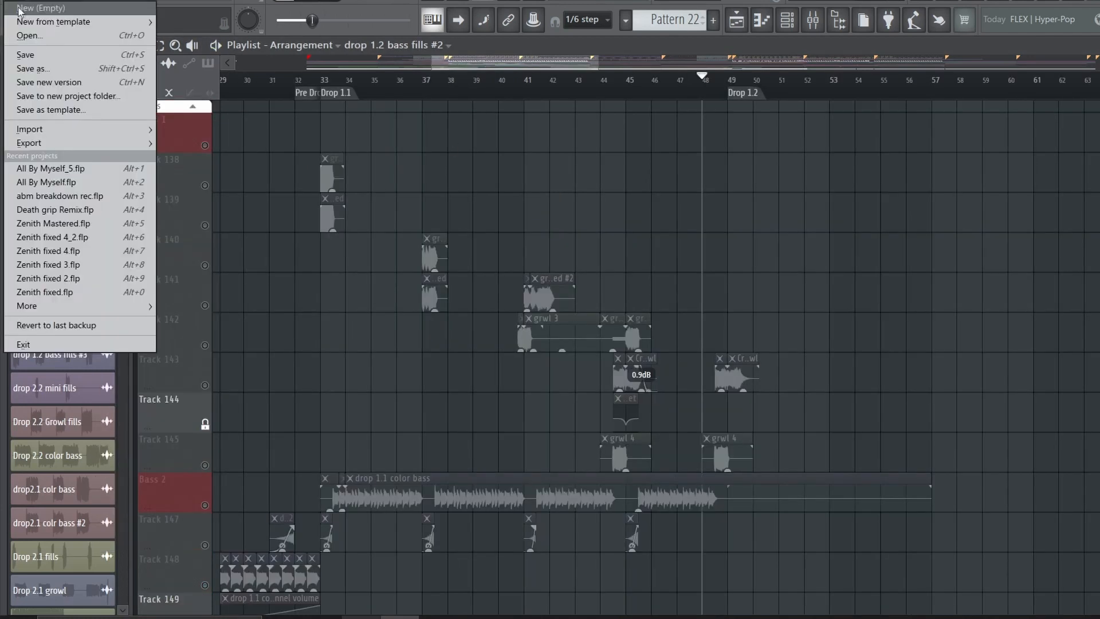
{"action": "left_click", "coordinate": [29, 36]}
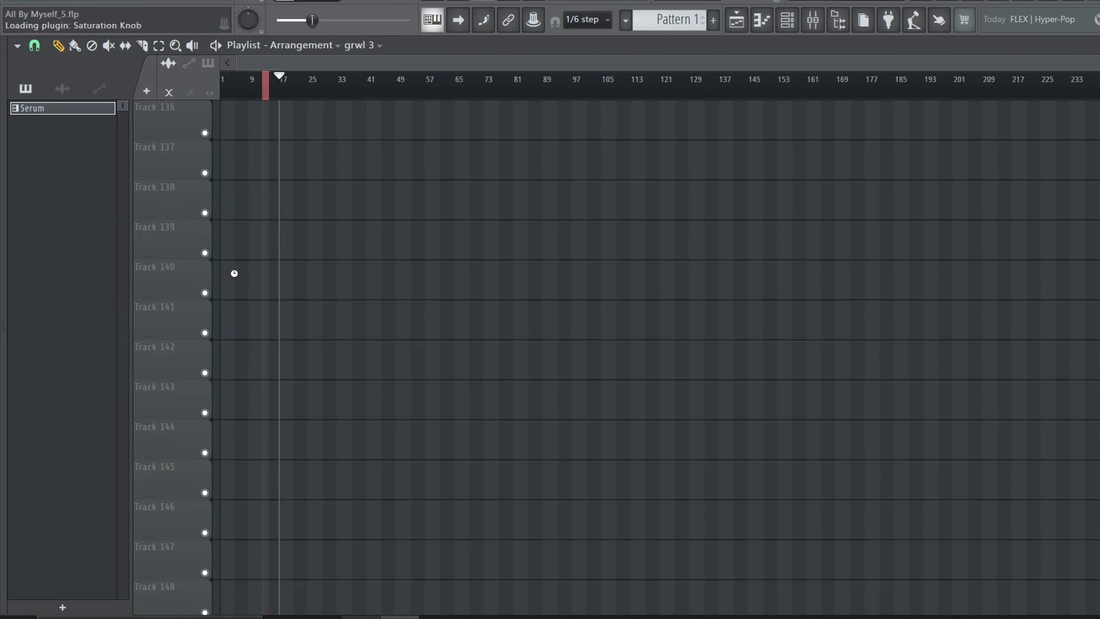
Enable Tracks 2 to 5, silence Tracks 6 and 7, and play the first Serum growl with its knob automation from bar 1
{"action": "scroll", "coordinate": [239, 268], "scroll_direction": "up", "scroll_amount": 2}
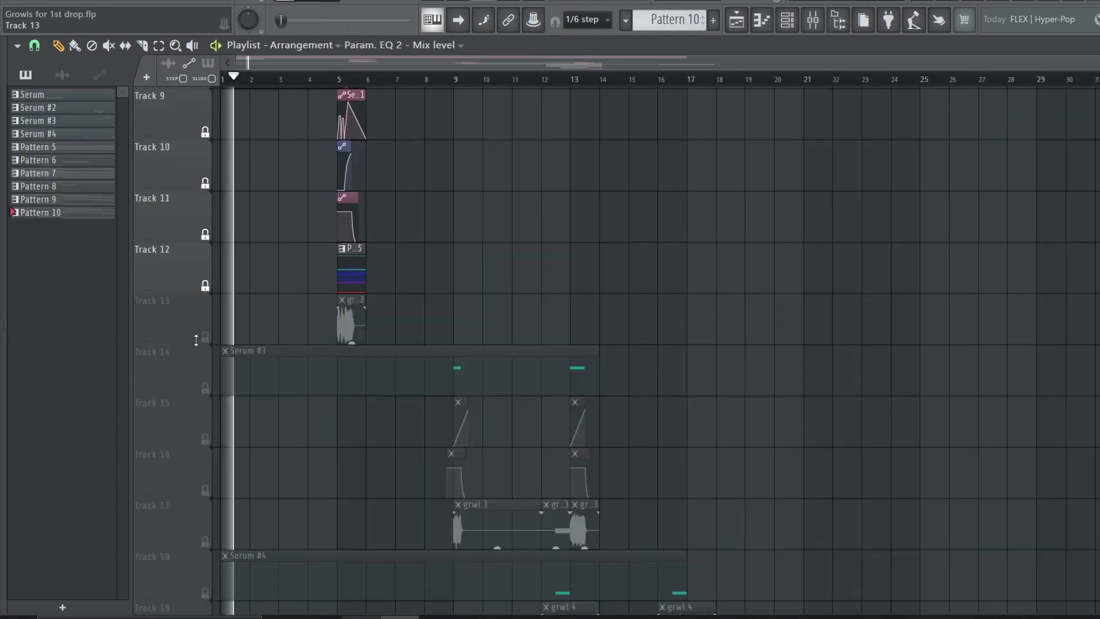
{"action": "key", "text": "space"}
{"action": "scroll", "coordinate": [241, 494], "scroll_direction": "up", "scroll_amount": 5}
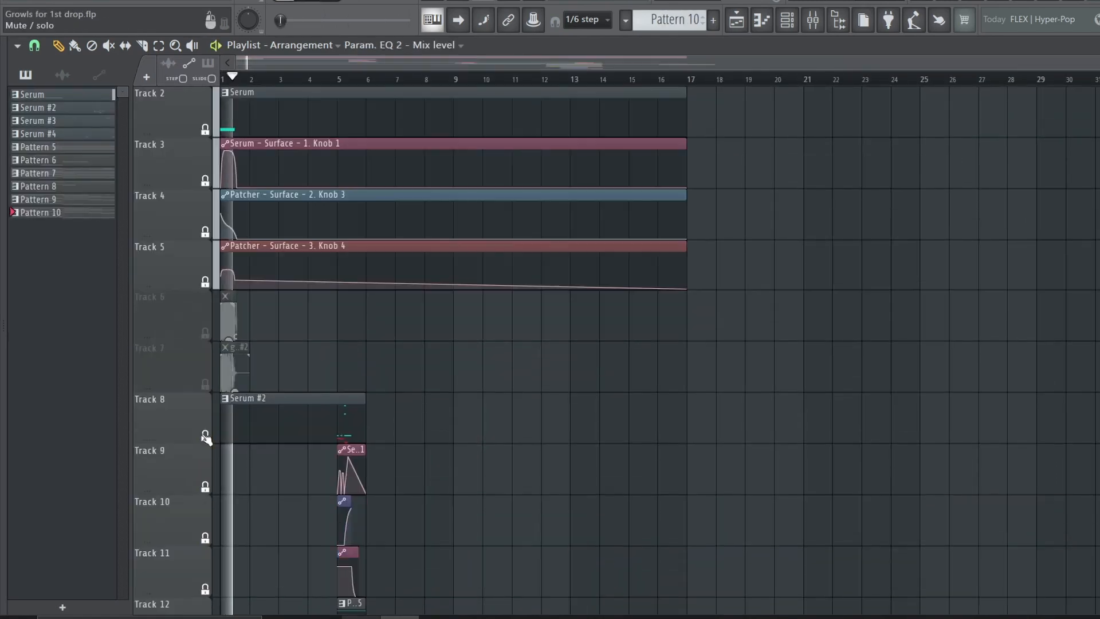
{"action": "scroll", "coordinate": [206, 439], "scroll_direction": "up", "scroll_amount": 1}
{"action": "key", "text": "space"}
{"action": "key", "text": "space"}
{"action": "left_click", "coordinate": [380, 174]}
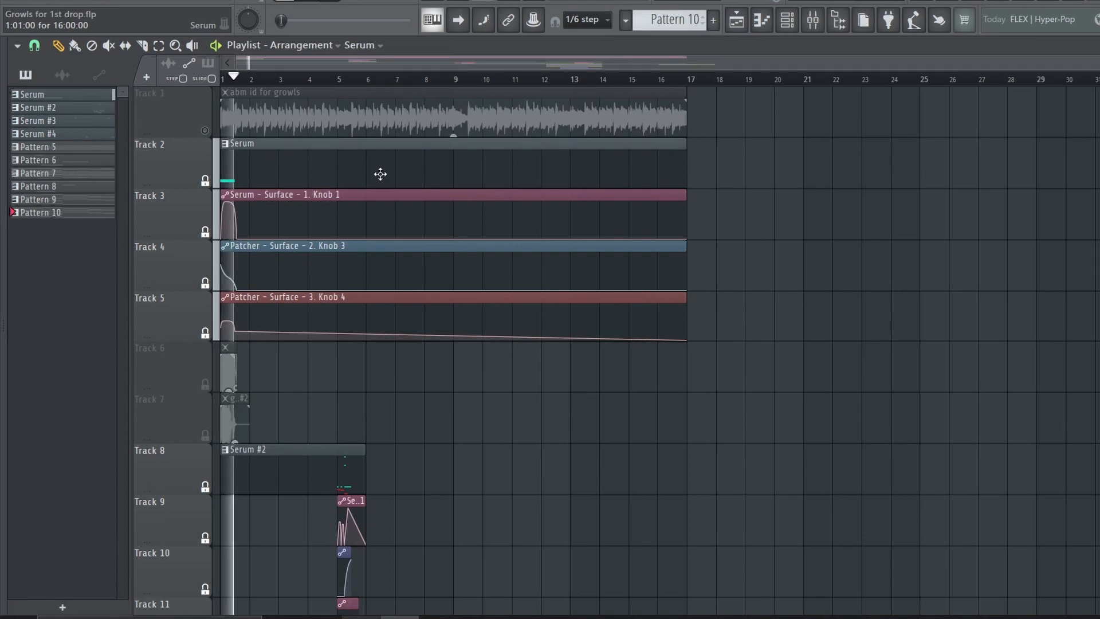
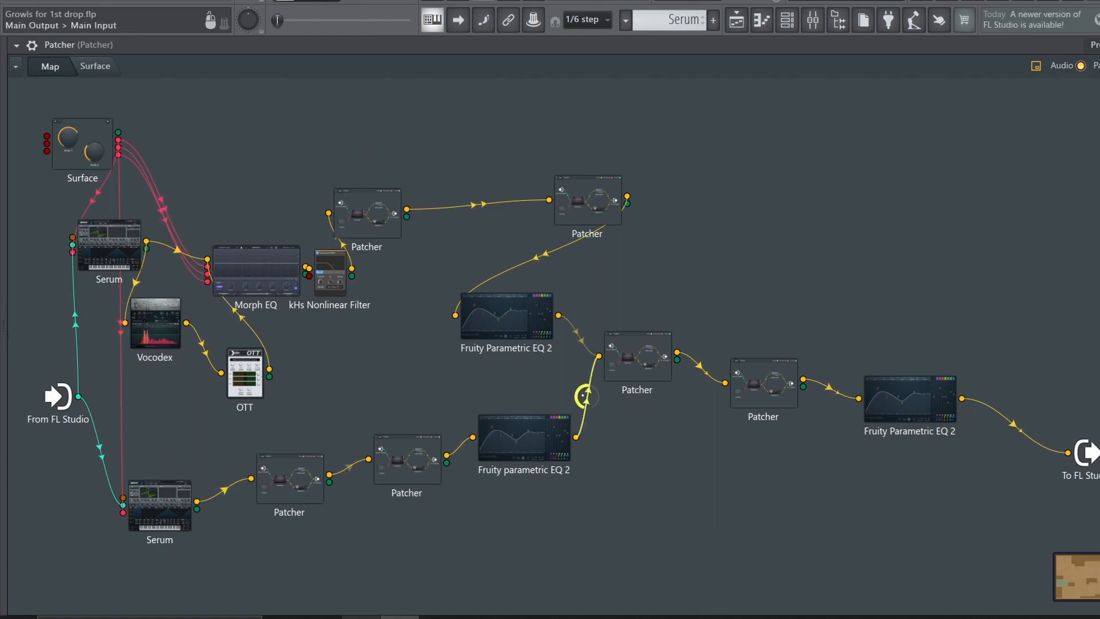
Inspect the lower Serum's oscillator and FX settings, close it, and nudge the upper Fruity Parametric EQ 2 node aside
{"action": "left_click", "coordinate": [185, 504]}
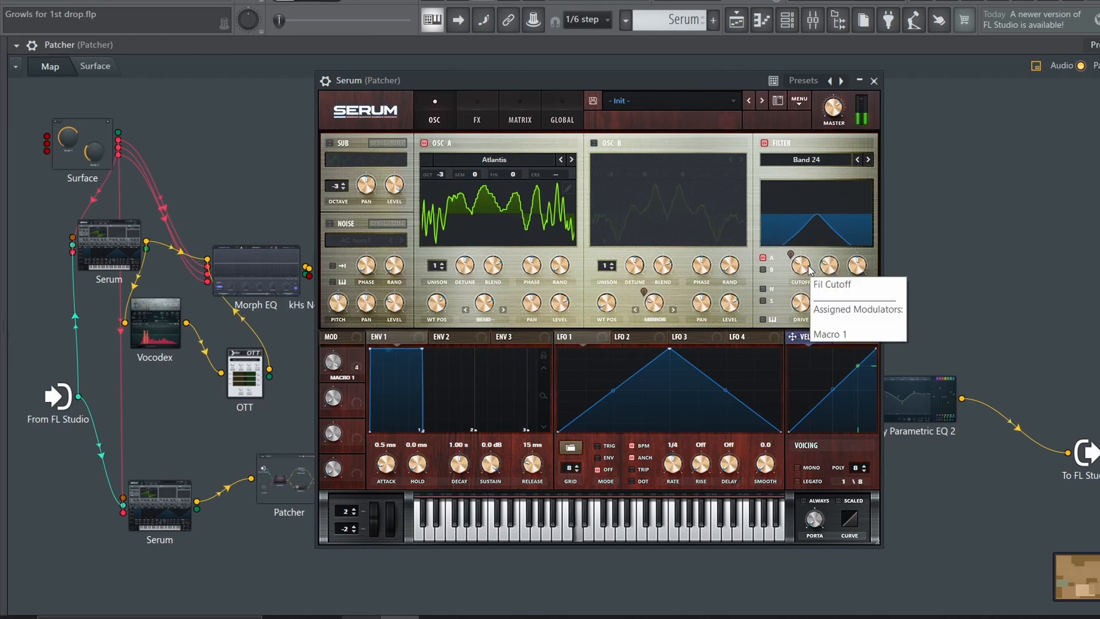
{"action": "left_click", "coordinate": [468, 108]}
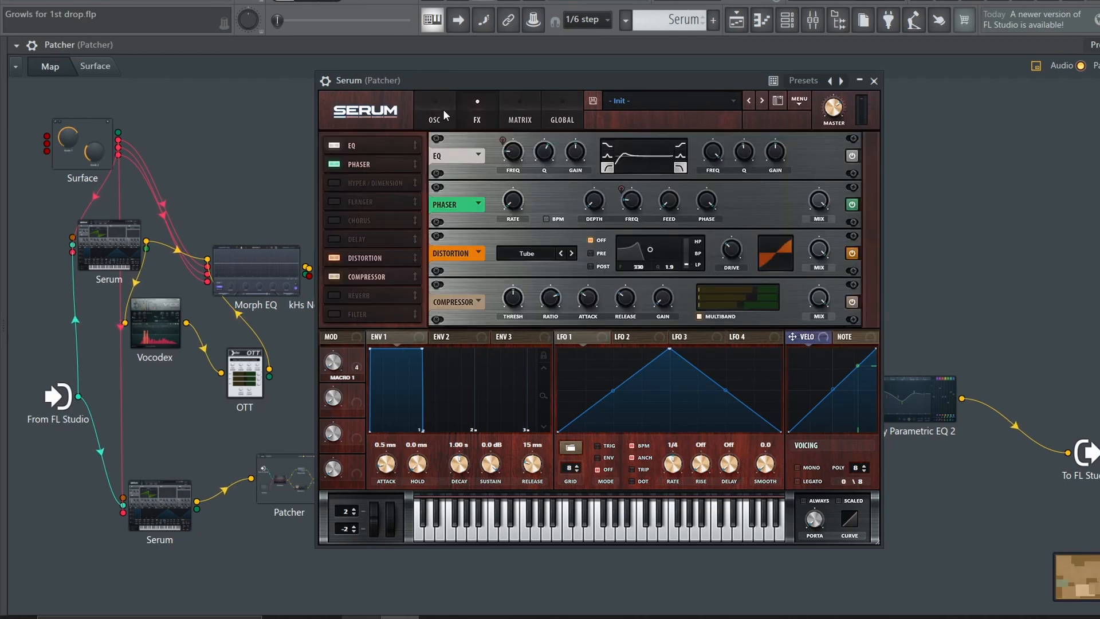
{"action": "left_click", "coordinate": [875, 81]}
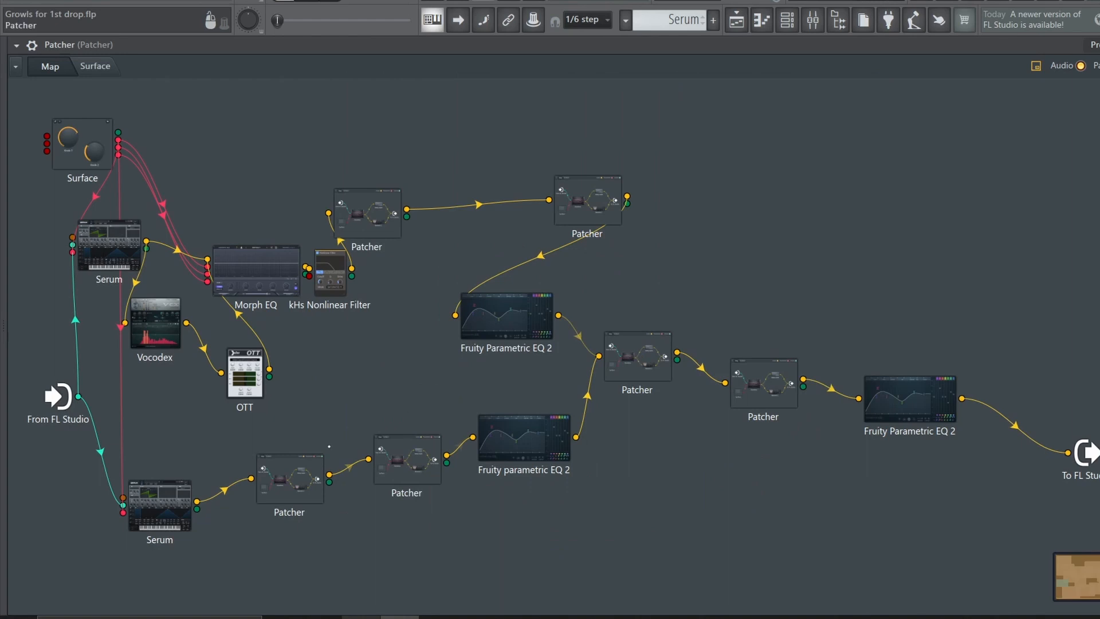
{"action": "left_click_drag", "start_coordinate": [550, 335], "coordinate": [537, 339]}
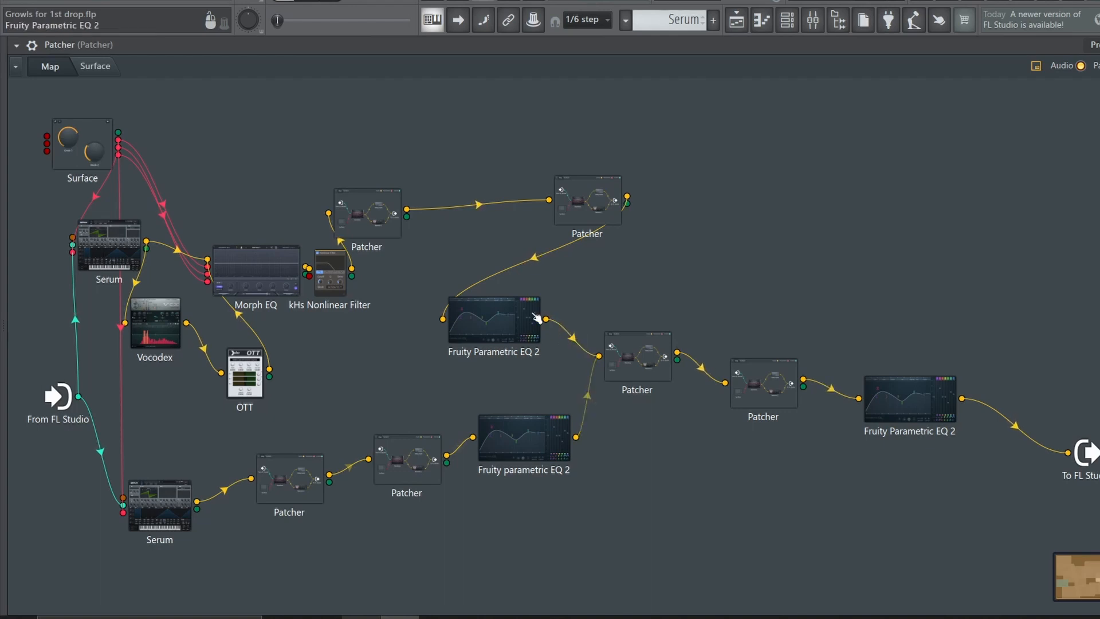
Inspect the upper Serum's oscillators, switching Osc B's waveform to the 3D wavetable view, check its FX, and close it
{"action": "double_click", "coordinate": [287, 275]}
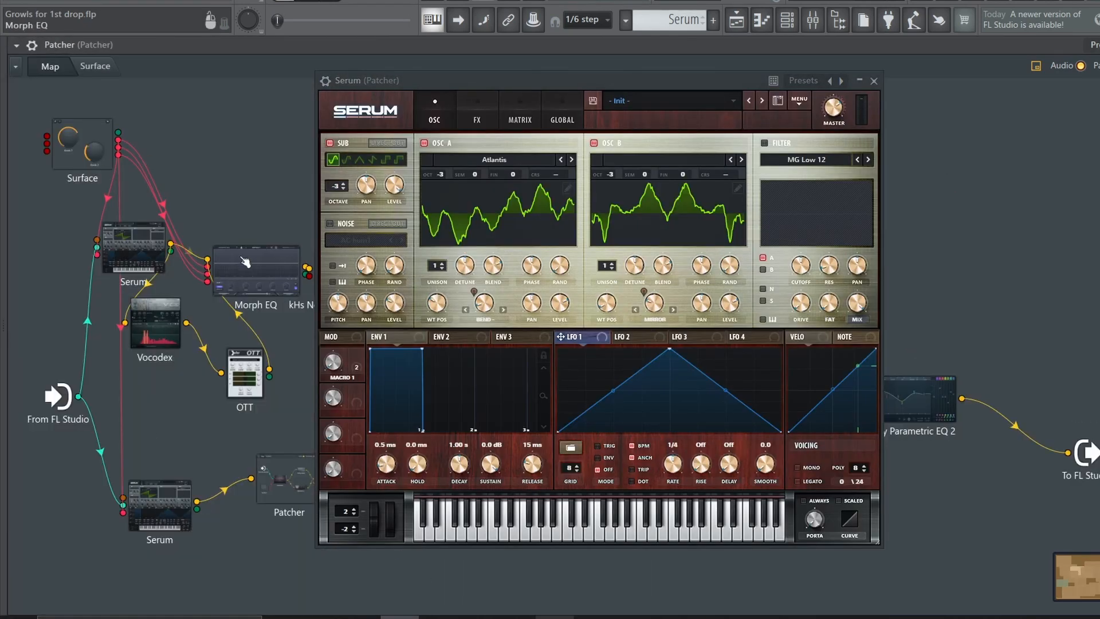
{"action": "left_click", "coordinate": [673, 215]}
{"action": "left_click", "coordinate": [674, 215]}
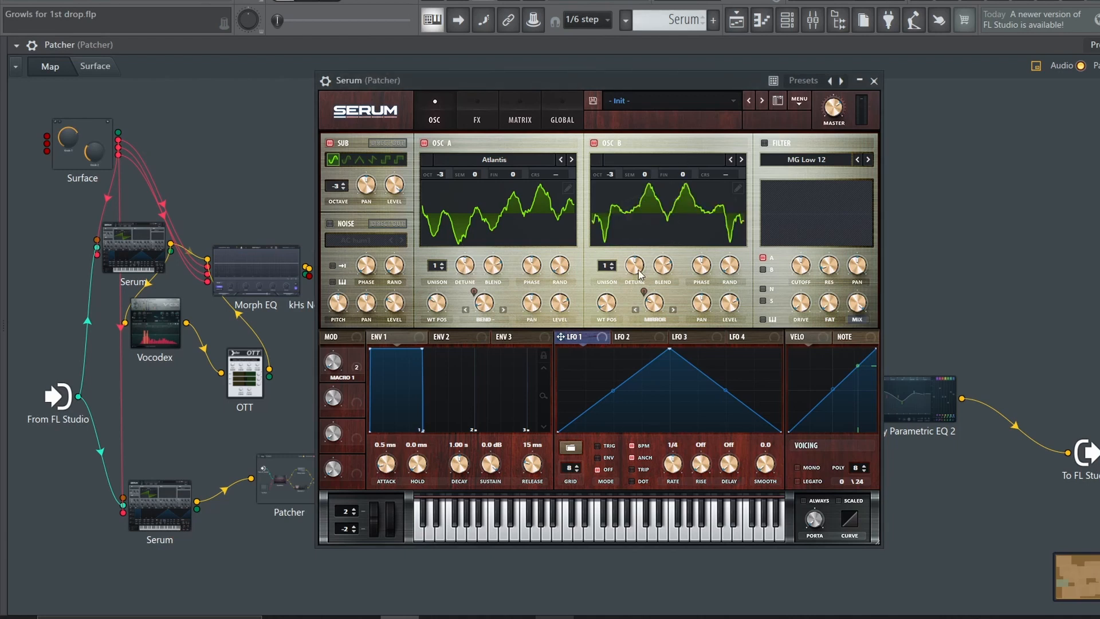
{"action": "left_click", "coordinate": [637, 230]}
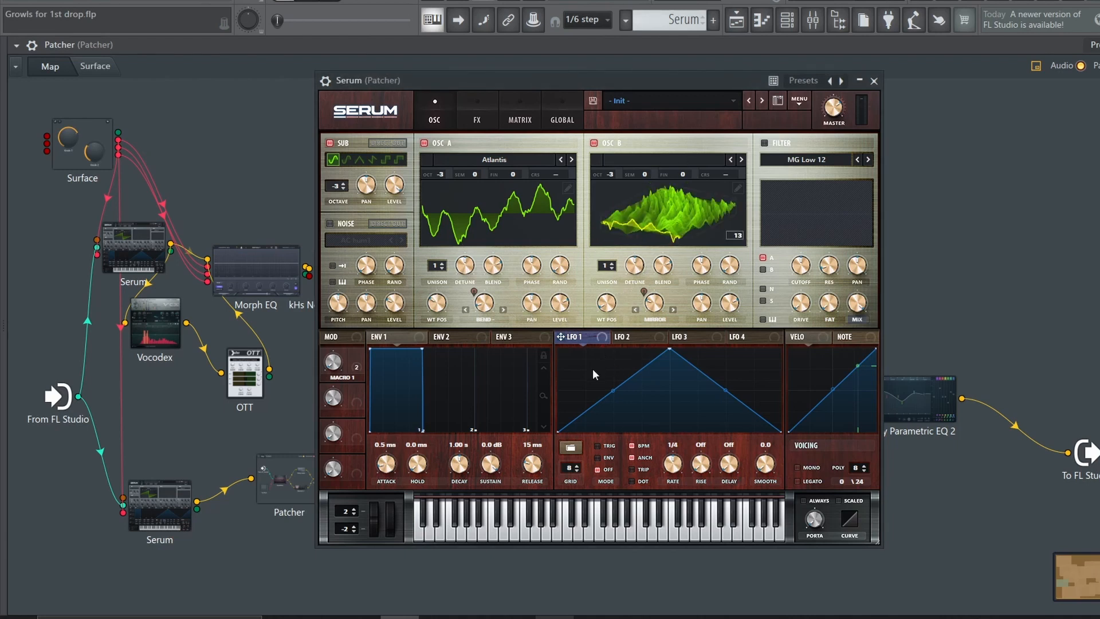
{"action": "left_click", "coordinate": [475, 113]}
{"action": "left_click", "coordinate": [873, 80]}
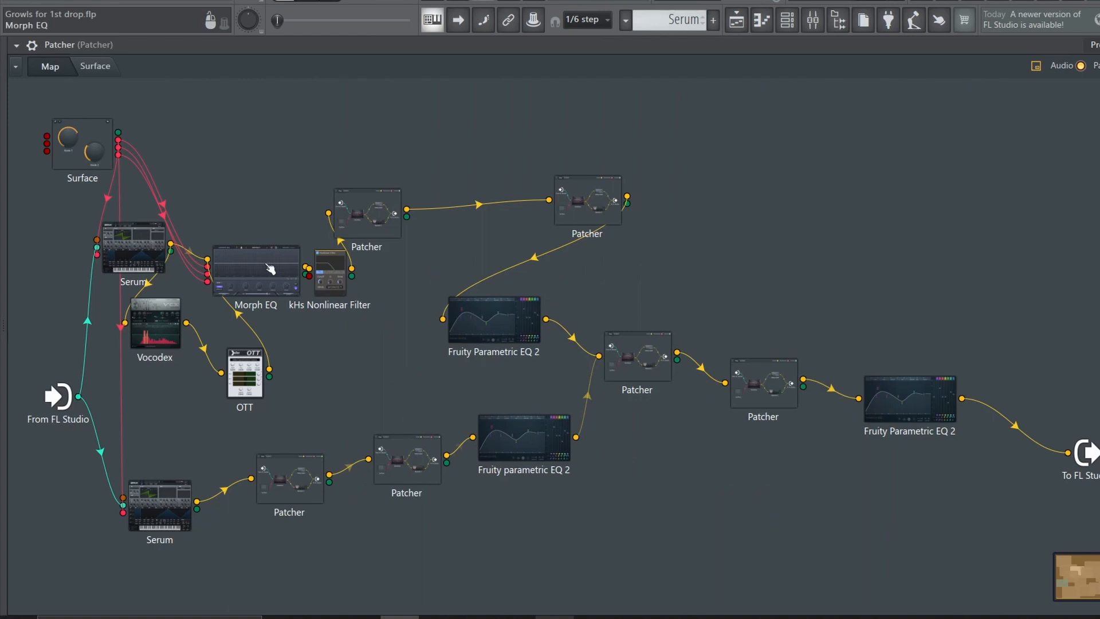
Inspect the Vocodex settings and reposition the Morph EQ node clear of the kHs Nonlinear Filter
{"action": "left_click_drag", "start_coordinate": [270, 269], "coordinate": [298, 292]}
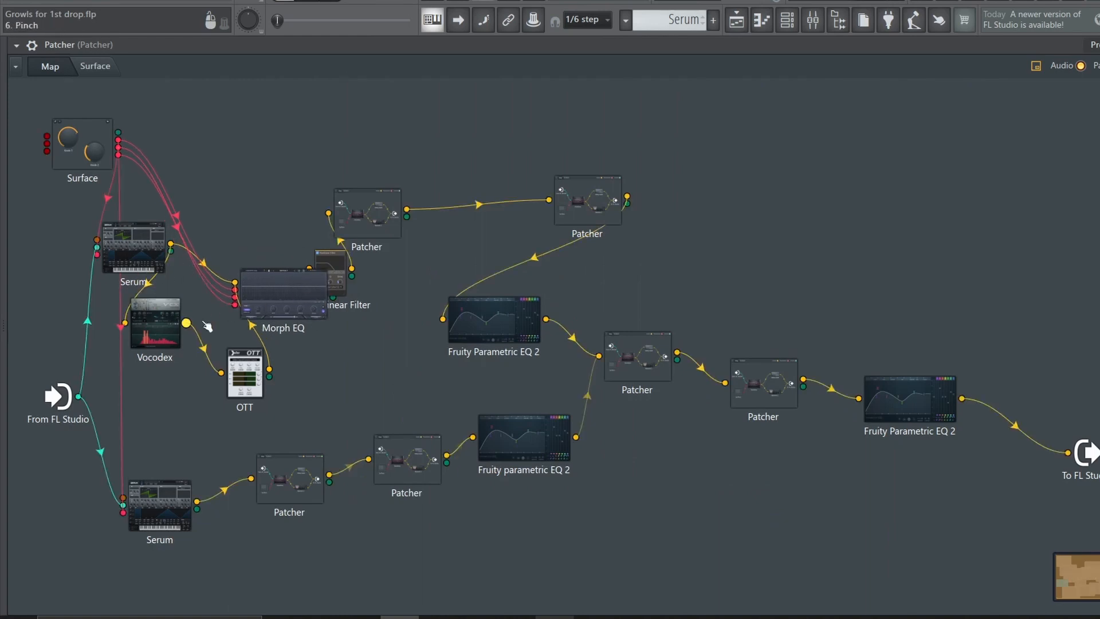
{"action": "left_click", "coordinate": [165, 327]}
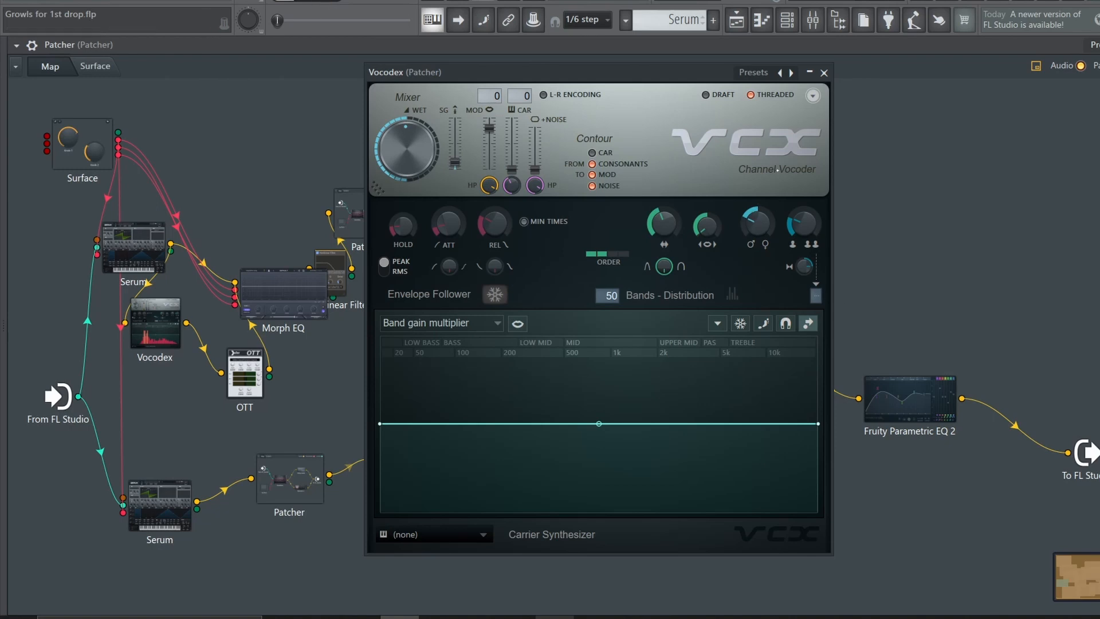
{"action": "left_click", "coordinate": [824, 73]}
{"action": "left_click_drag", "start_coordinate": [274, 303], "coordinate": [238, 297]}
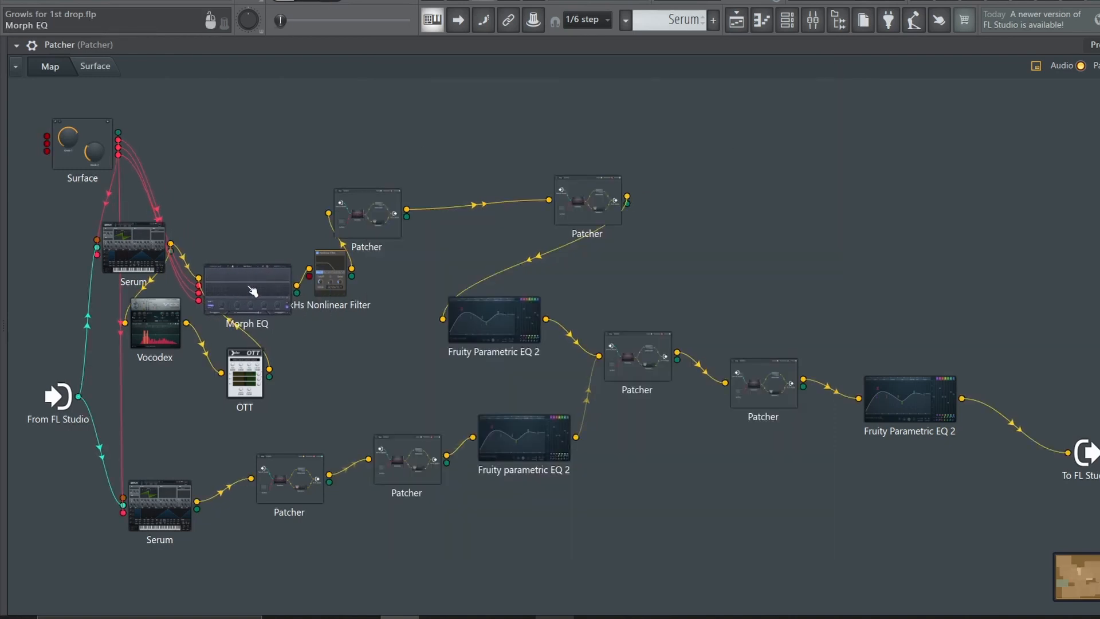
Examine the Morph EQ curve and the kHs Nonlinear Filter settings, closing each plugin after viewing
{"action": "double_click", "coordinate": [276, 280]}
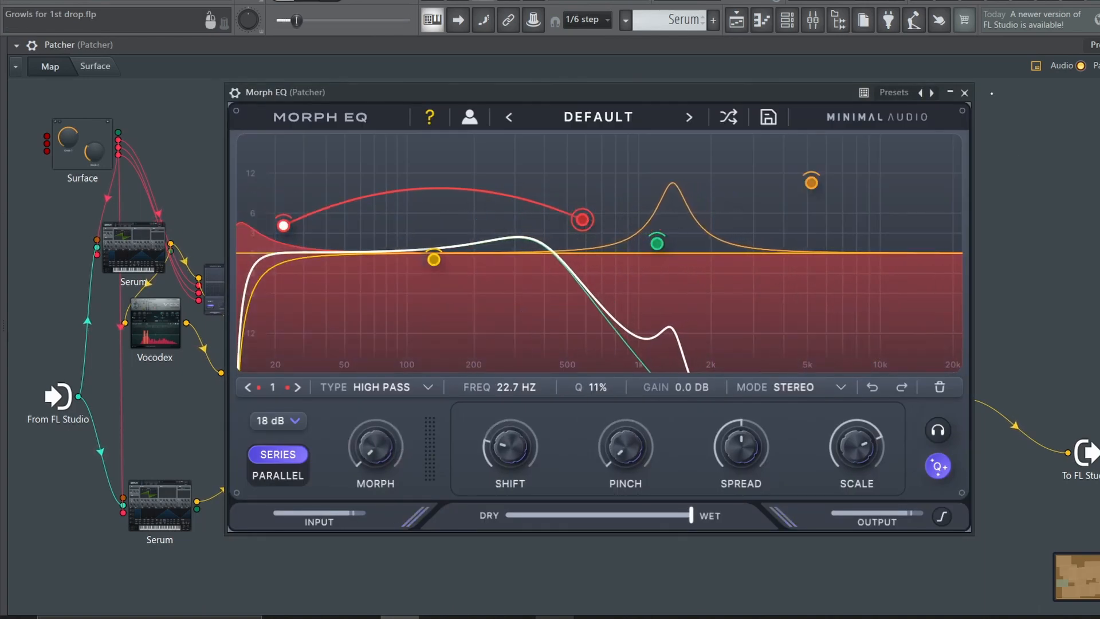
{"action": "left_click", "coordinate": [964, 93]}
{"action": "double_click", "coordinate": [331, 289]}
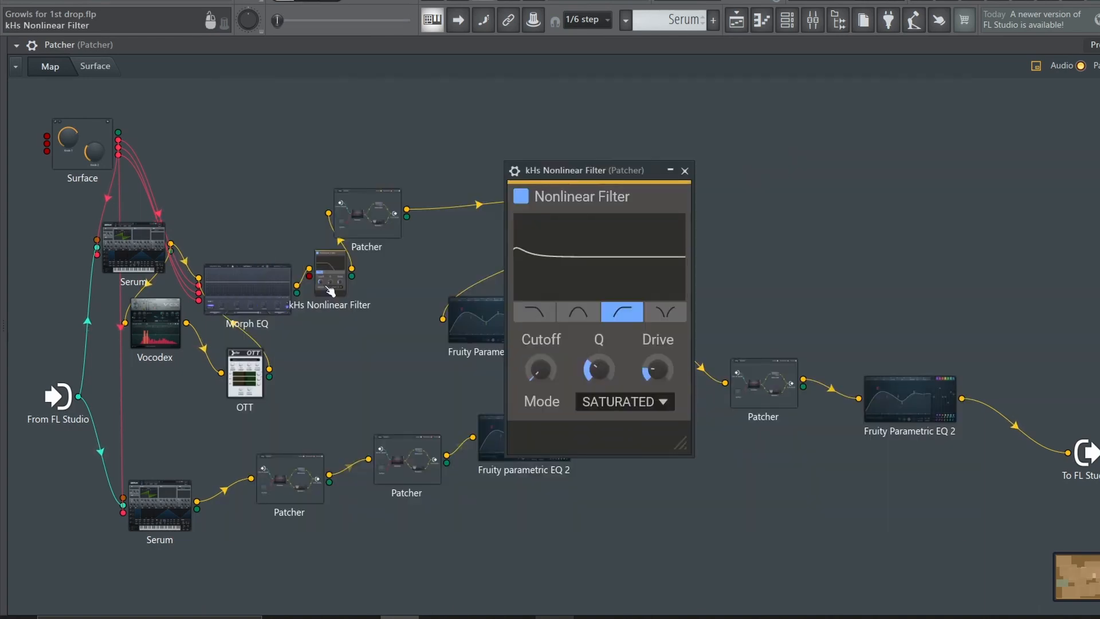
{"action": "left_click", "coordinate": [685, 171]}
Review the OTT chains inside two nested Patchers and the curve of the Fruity Parametric EQ 2 between them
{"action": "double_click", "coordinate": [367, 214]}
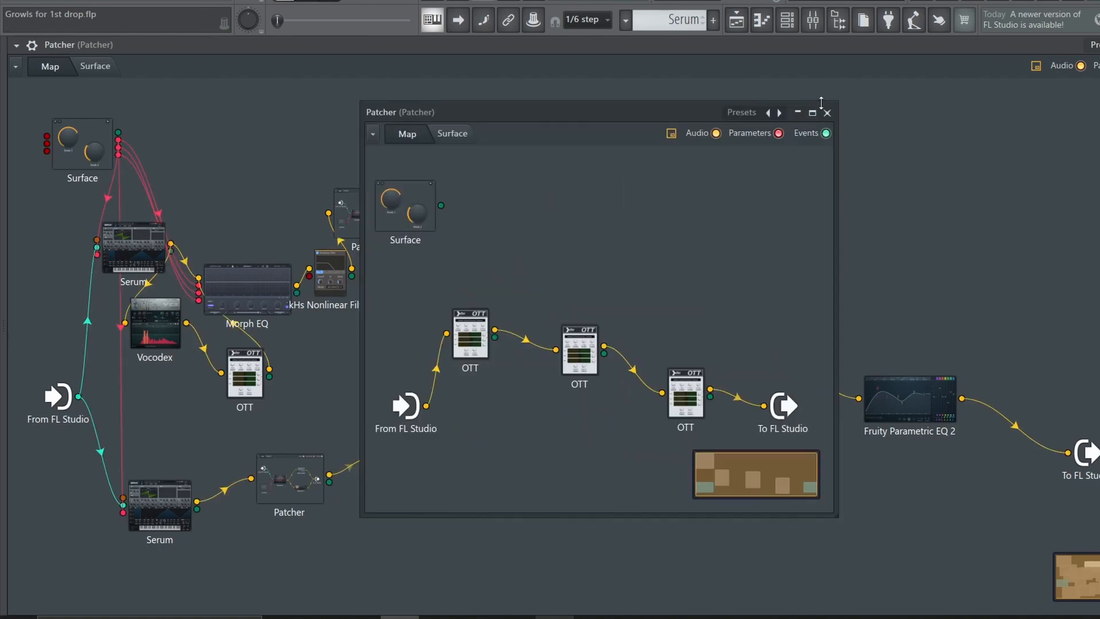
{"action": "left_click", "coordinate": [827, 113]}
{"action": "double_click", "coordinate": [514, 304]}
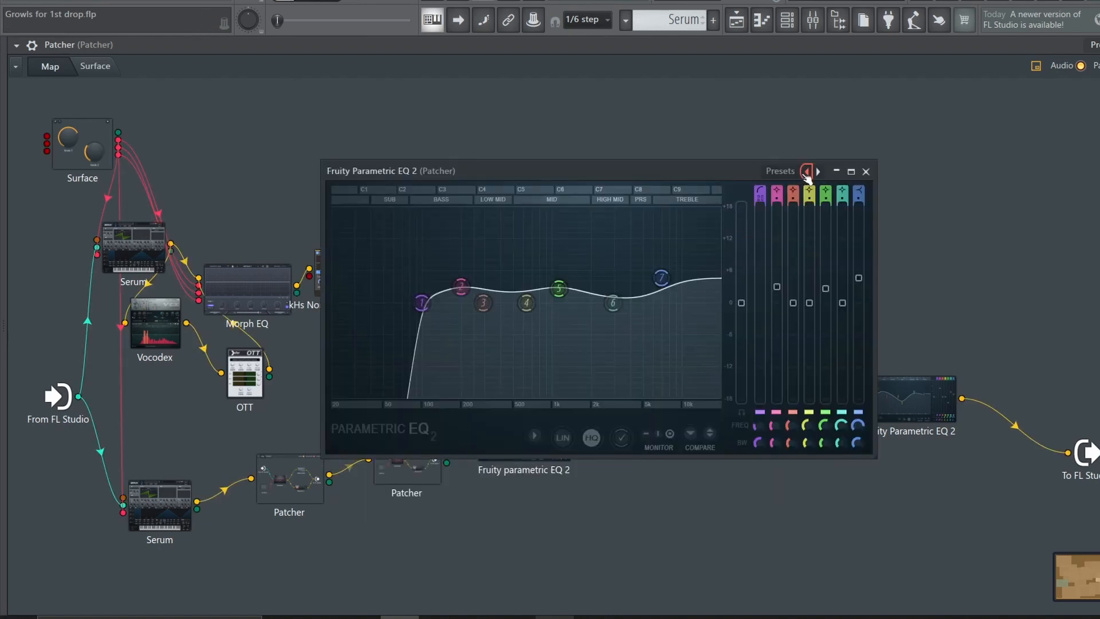
{"action": "left_click", "coordinate": [866, 170]}
{"action": "double_click", "coordinate": [633, 367]}
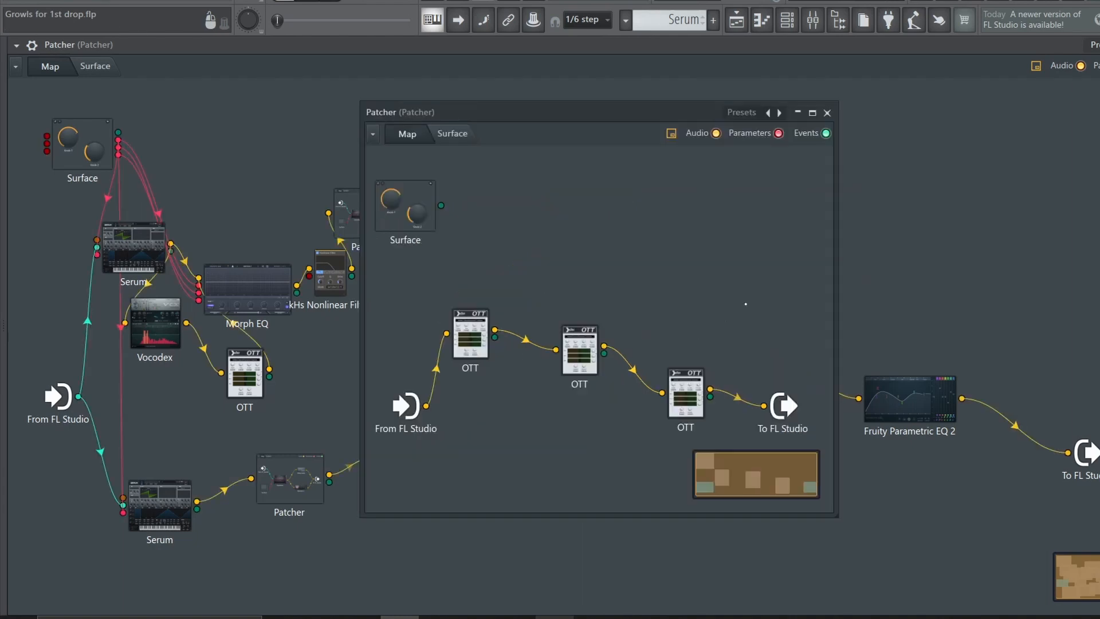
{"action": "left_click", "coordinate": [827, 113]}
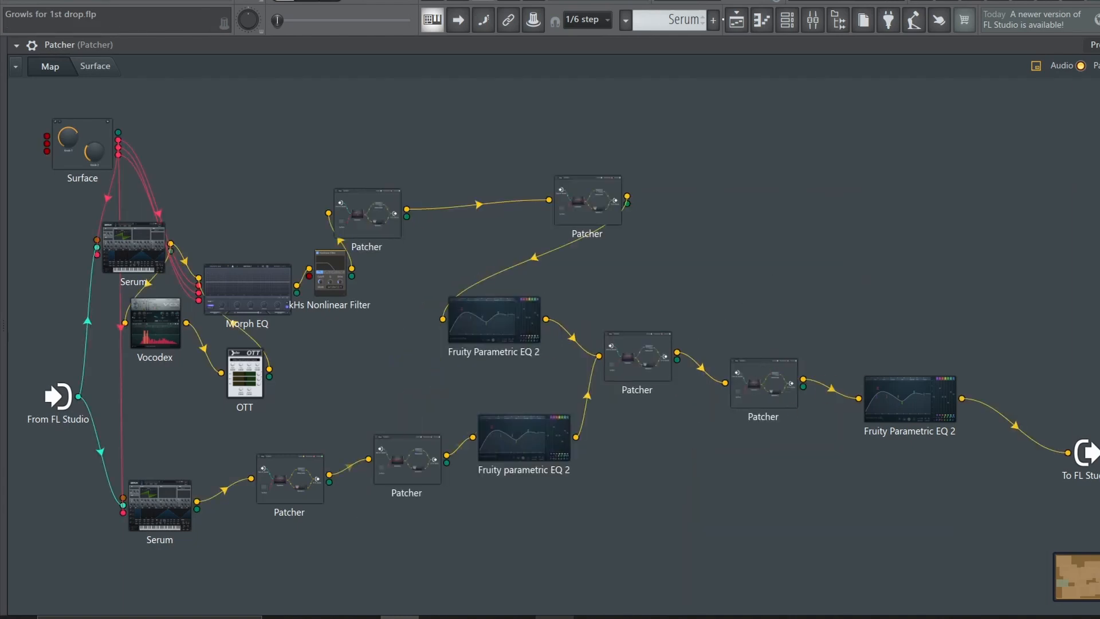
Return to the playlist and play the first Serum growl with its knob automation from bar 1
{"action": "left_click", "coordinate": [736, 21]}
{"action": "key", "text": "space"}
{"action": "key", "text": "space"}
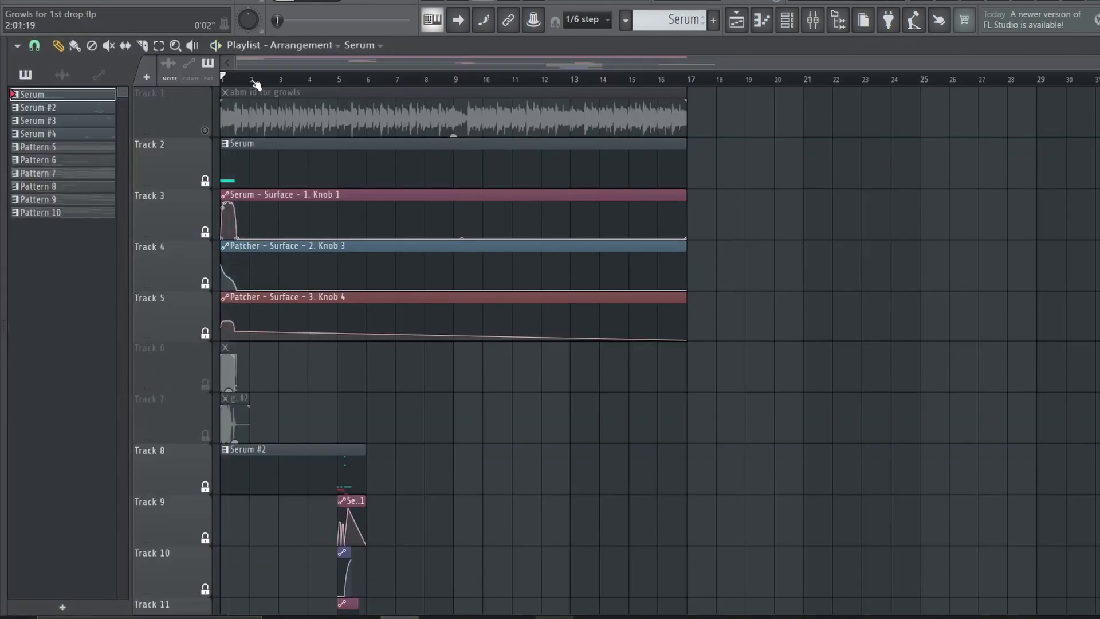
{"action": "scroll", "coordinate": [256, 85], "scroll_direction": "up", "scroll_amount": 4}
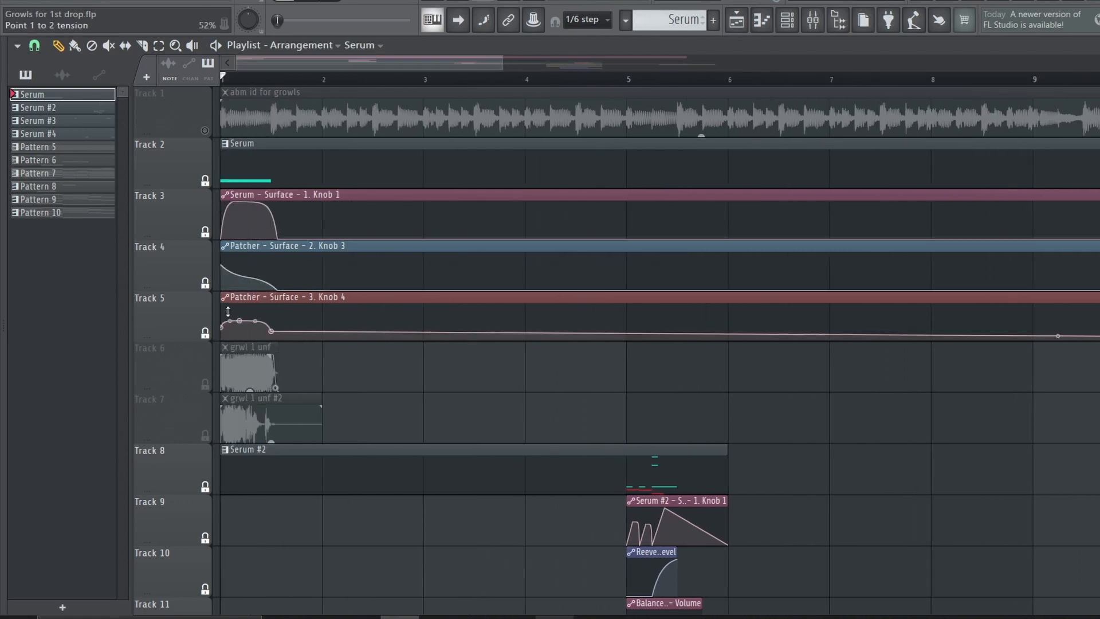
{"action": "key", "text": "space"}
{"action": "key", "text": "space"}
{"action": "key", "text": "space"}
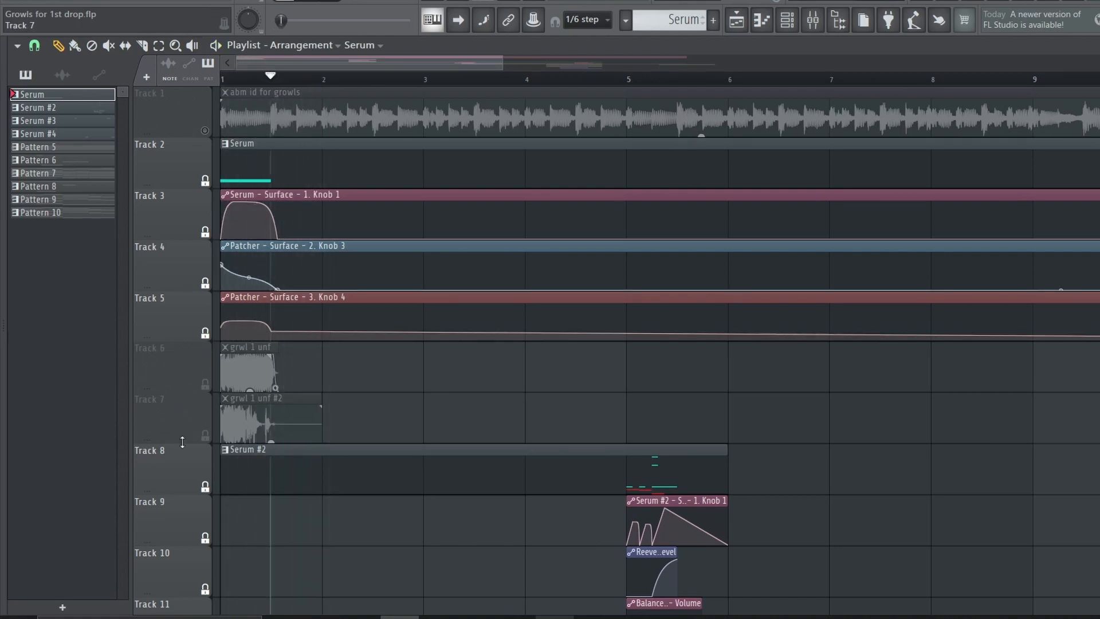
Silence Tracks 2 to 5, enable Tracks 6 and 7, and play the grwl 1 unf audio clips from bar 1
{"action": "left_click", "coordinate": [207, 438]}
{"action": "left_click_drag", "start_coordinate": [205, 181], "coordinate": [213, 389]}
{"action": "left_click", "coordinate": [211, 387]}
{"action": "key", "text": "space"}
{"action": "key", "text": "space"}
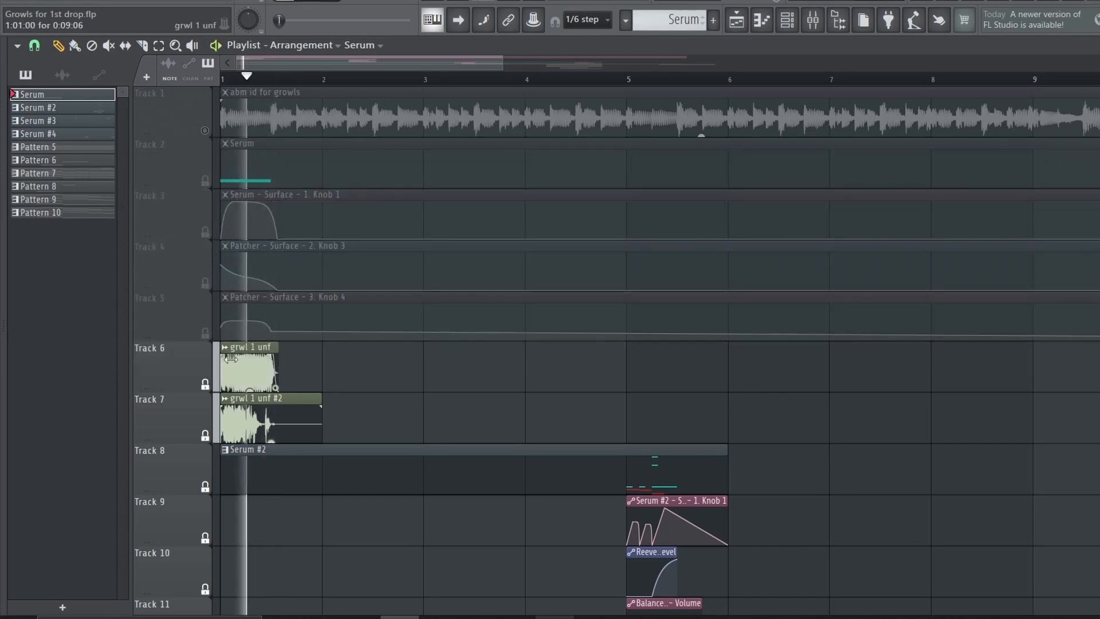
{"action": "left_click", "coordinate": [252, 369]}
{"action": "key", "text": "space"}
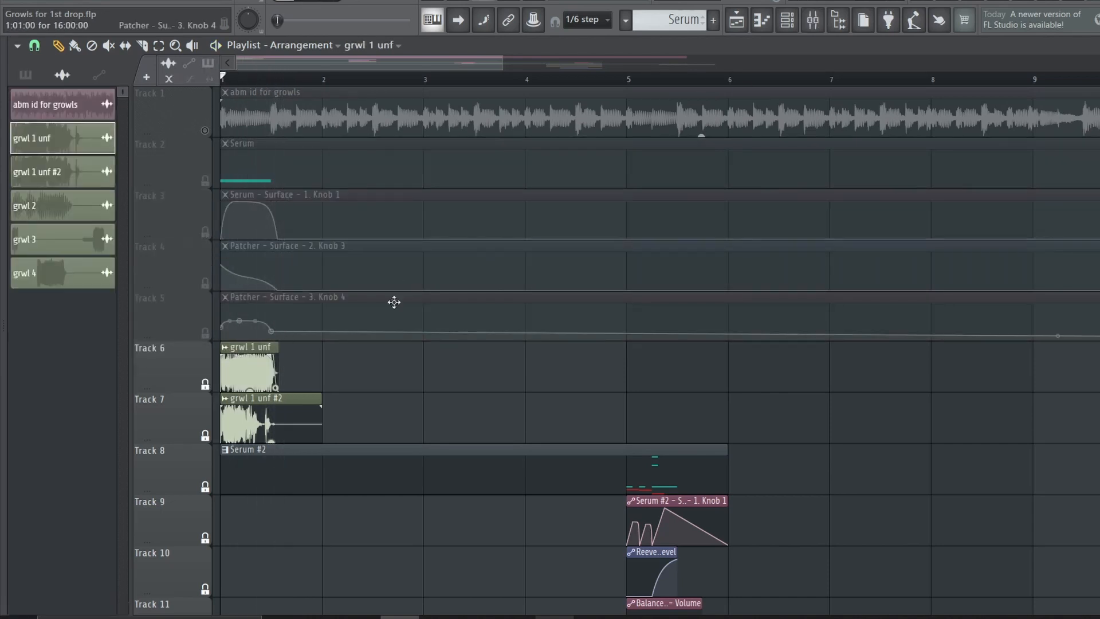
Inspect the reTune and SerumFX effects on the mixer's Patcher insert, including SerumFX's Hyper/Dimension effect
{"action": "left_click", "coordinate": [813, 21]}
{"action": "left_click", "coordinate": [1056, 93]}
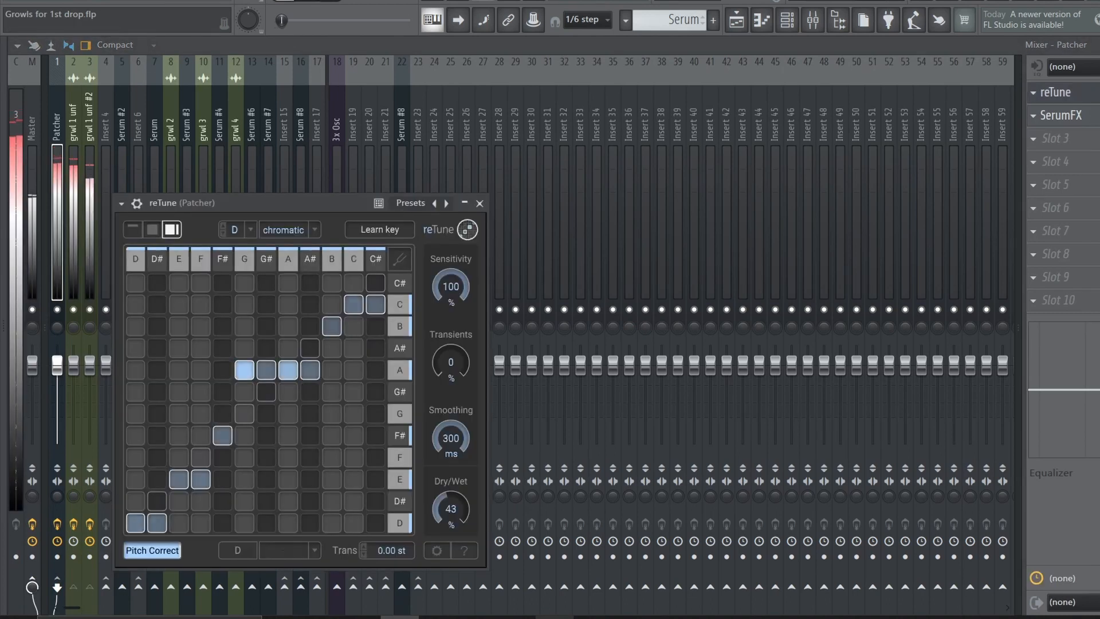
{"action": "left_click", "coordinate": [1095, 100]}
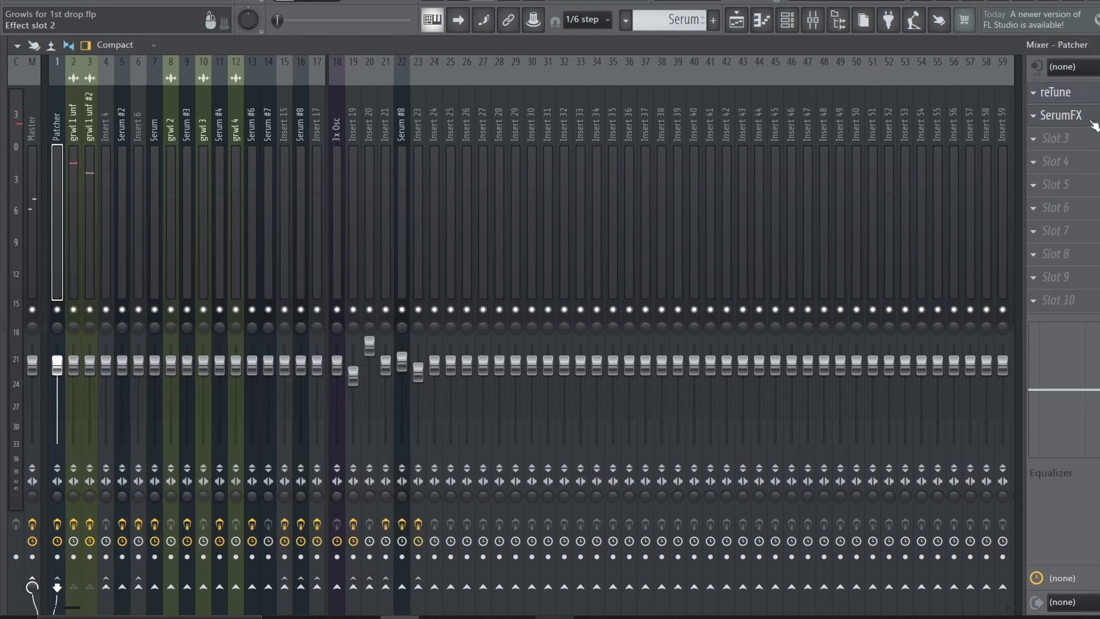
{"action": "left_click", "coordinate": [1095, 117]}
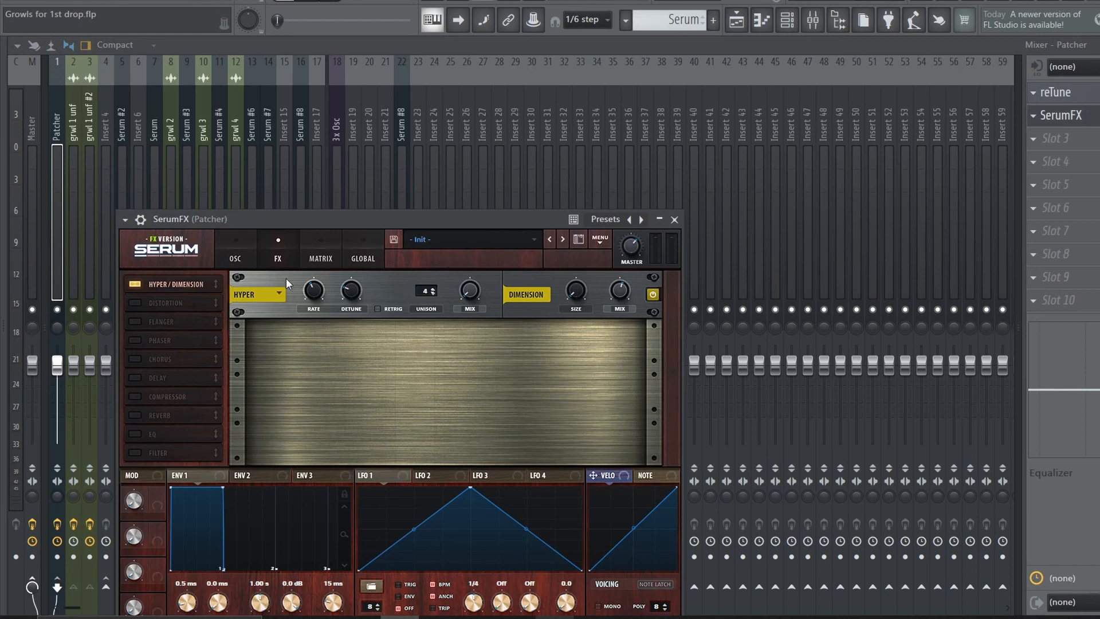
{"action": "left_click", "coordinate": [232, 255]}
Return to the playlist and play the second growl from bar 5 with Track 12 silenced
{"action": "left_click", "coordinate": [736, 20]}
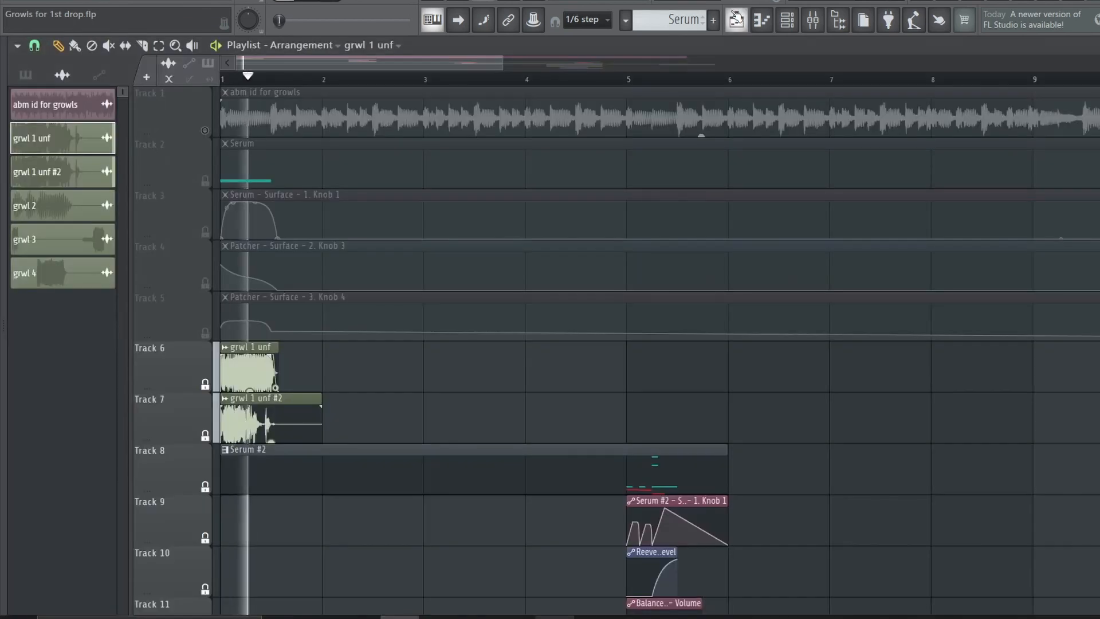
{"action": "left_click", "coordinate": [473, 81]}
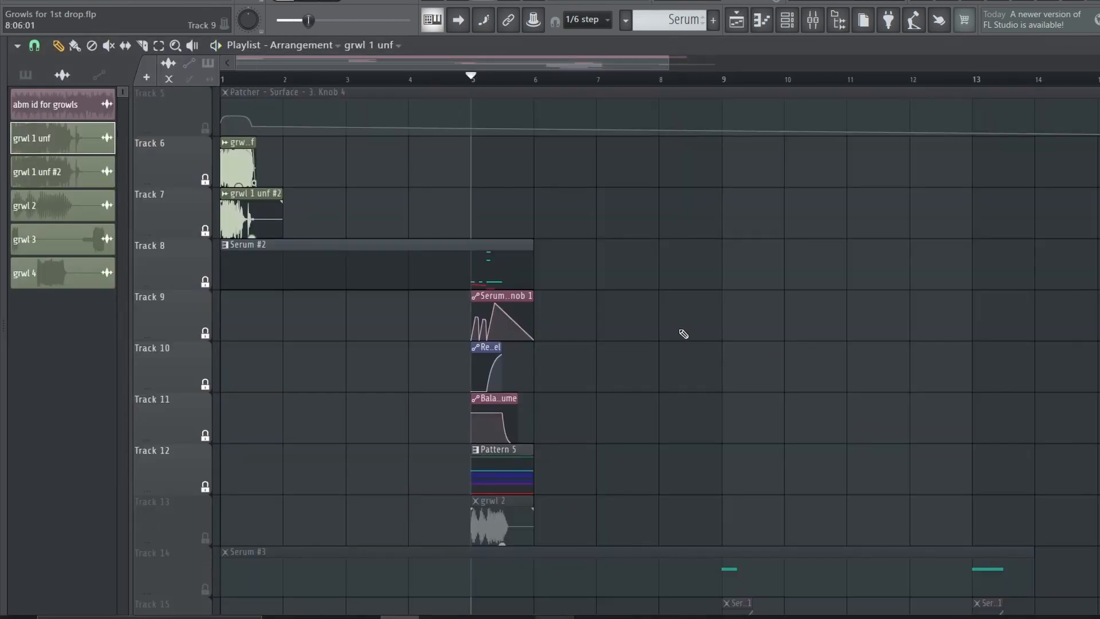
{"action": "key", "text": "space"}
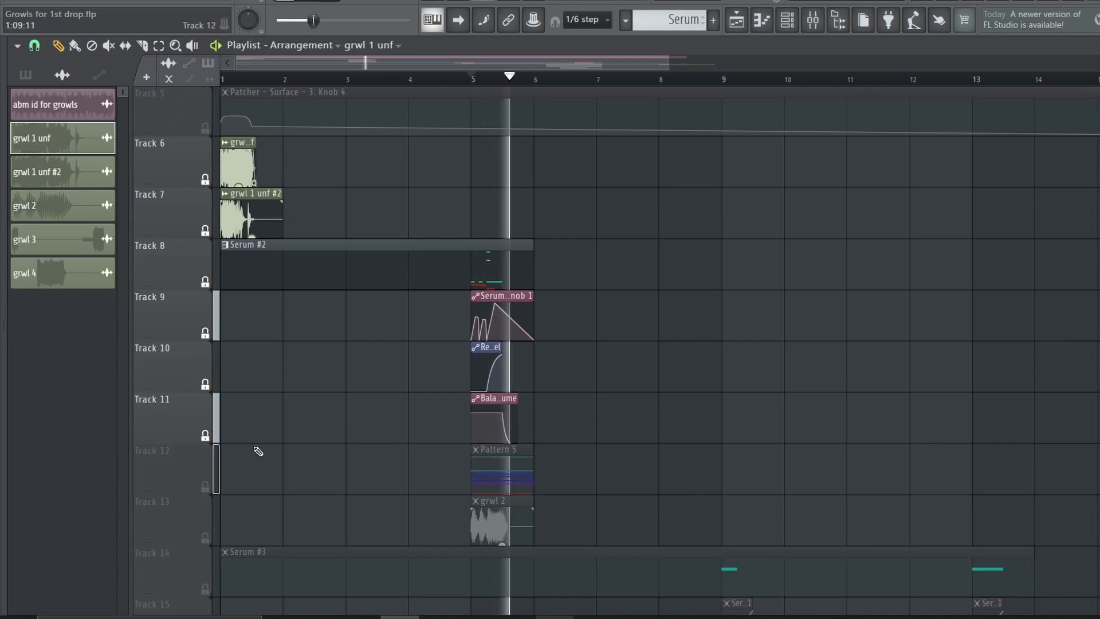
Open the Serum #2 patch and move its central Patcher and Phase Plant nodes to untangle the routing map
{"action": "double_click", "coordinate": [297, 262]}
{"action": "key", "text": "space"}
{"action": "left_click", "coordinate": [343, 426]}
{"action": "left_click_drag", "start_coordinate": [437, 607], "coordinate": [357, 609]}
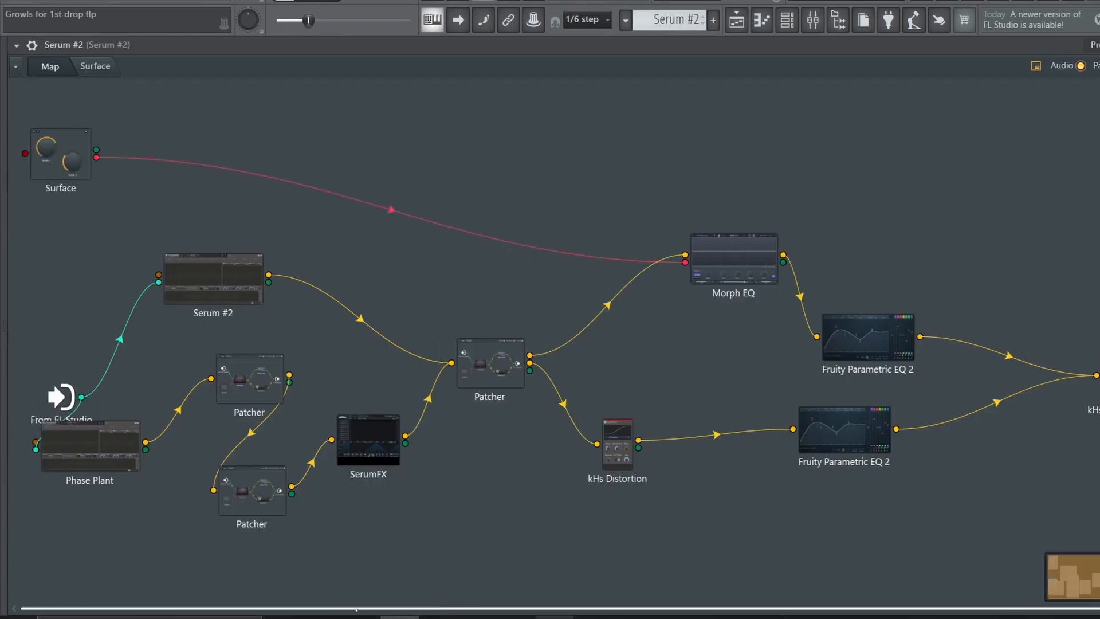
{"action": "left_click_drag", "start_coordinate": [478, 364], "coordinate": [503, 360]}
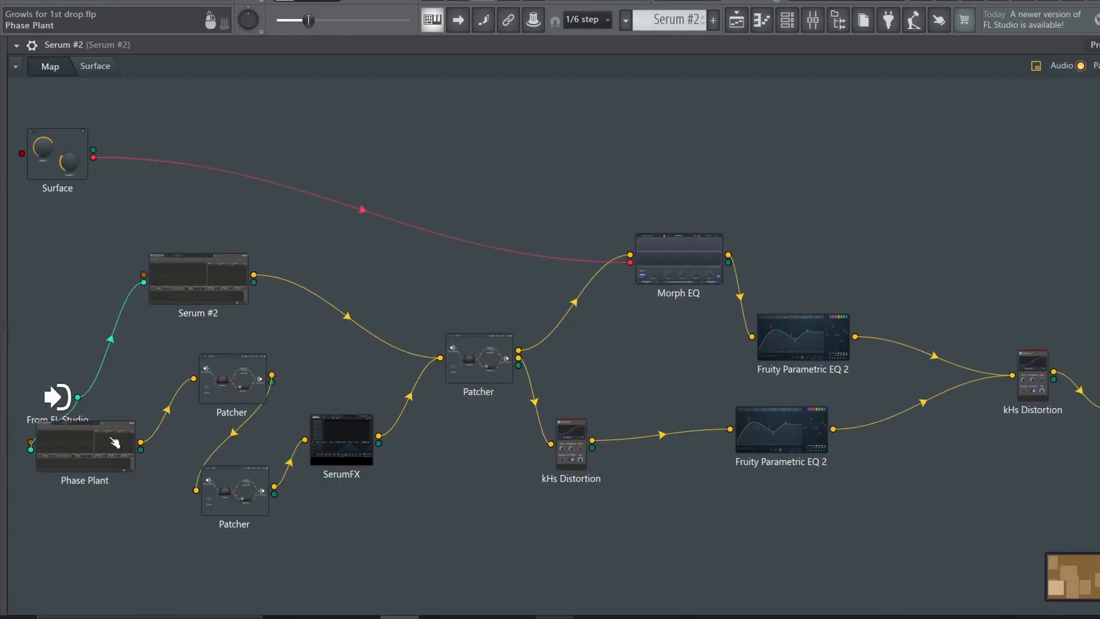
{"action": "left_click_drag", "start_coordinate": [114, 442], "coordinate": [143, 485]}
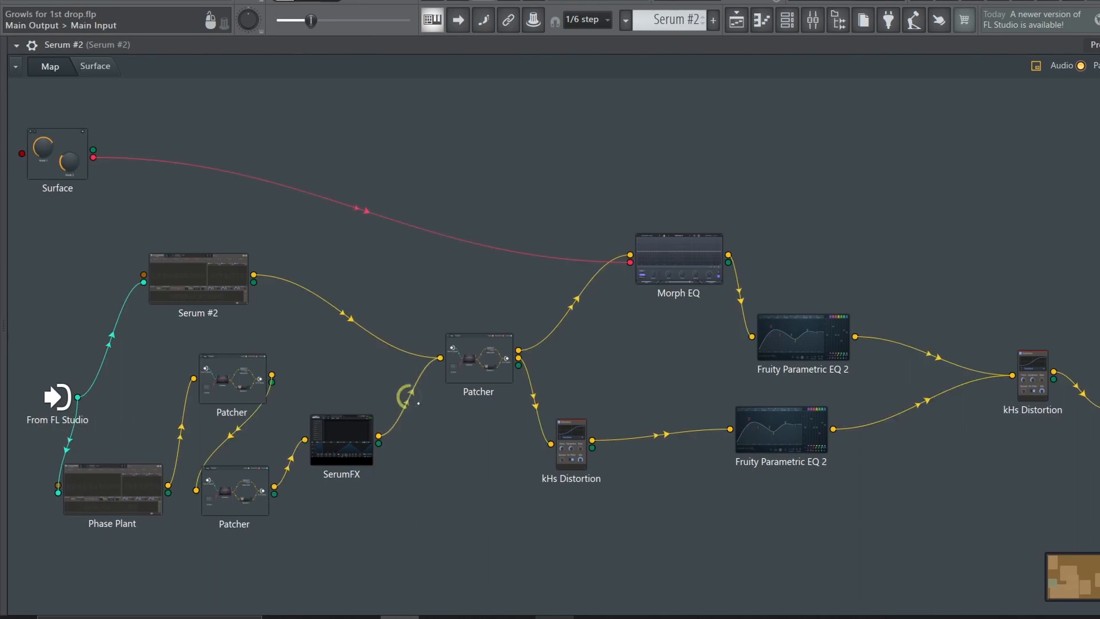
Route the Serum #2 node's output directly past the effects chain and review its Phase Plant oscillator groups and effect lanes
{"action": "left_click_drag", "start_coordinate": [253, 275], "coordinate": [1099, 408]}
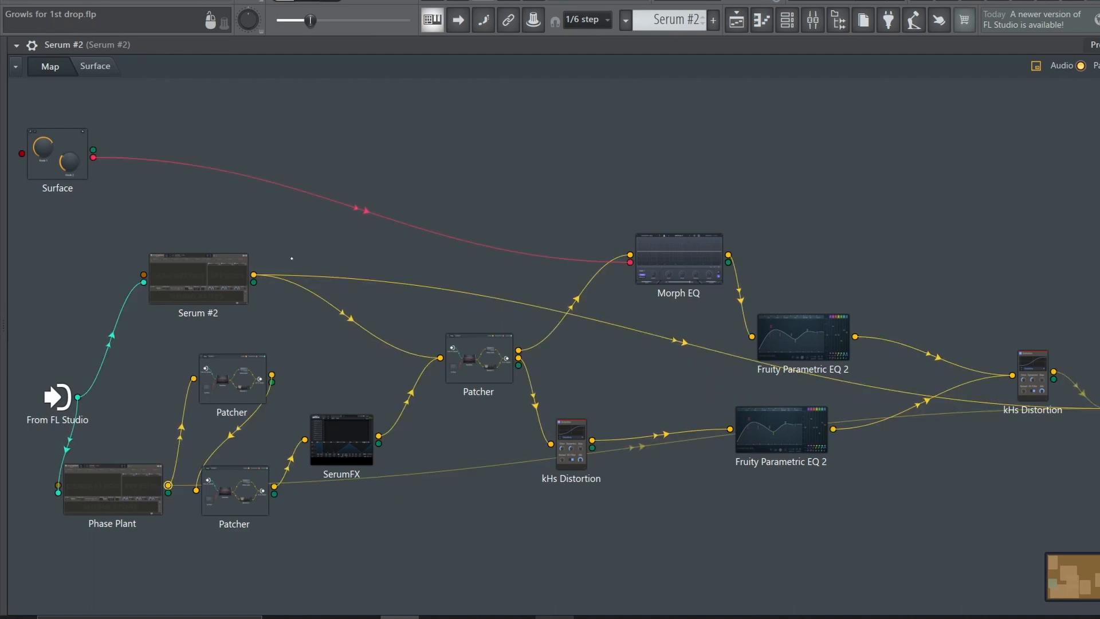
{"action": "left_click", "coordinate": [210, 274]}
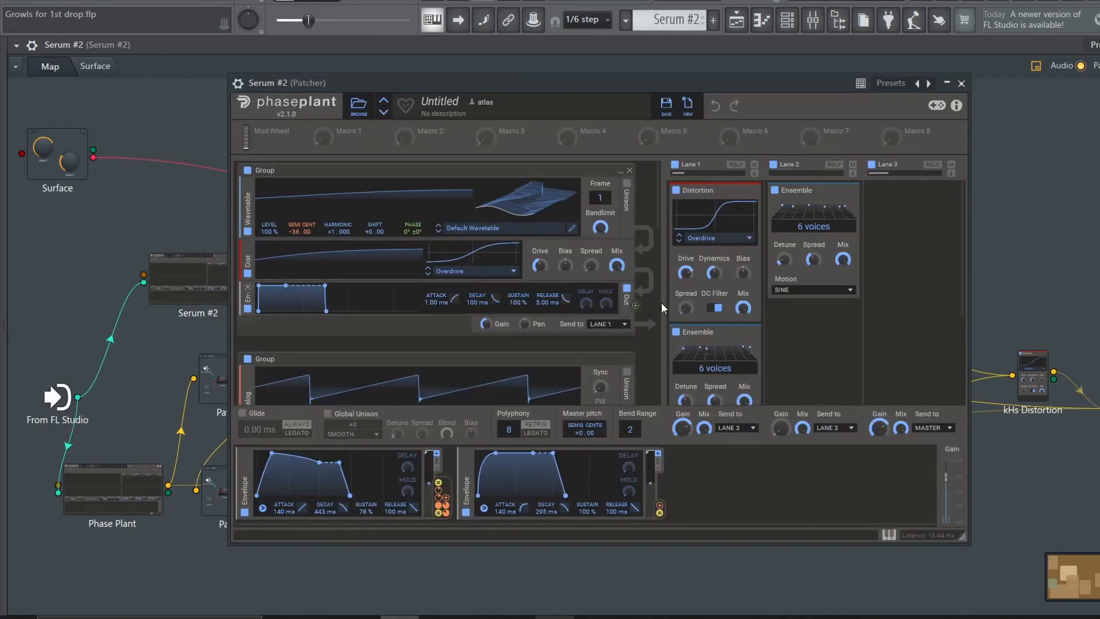
{"action": "scroll", "coordinate": [656, 297], "scroll_direction": "down", "scroll_amount": 5}
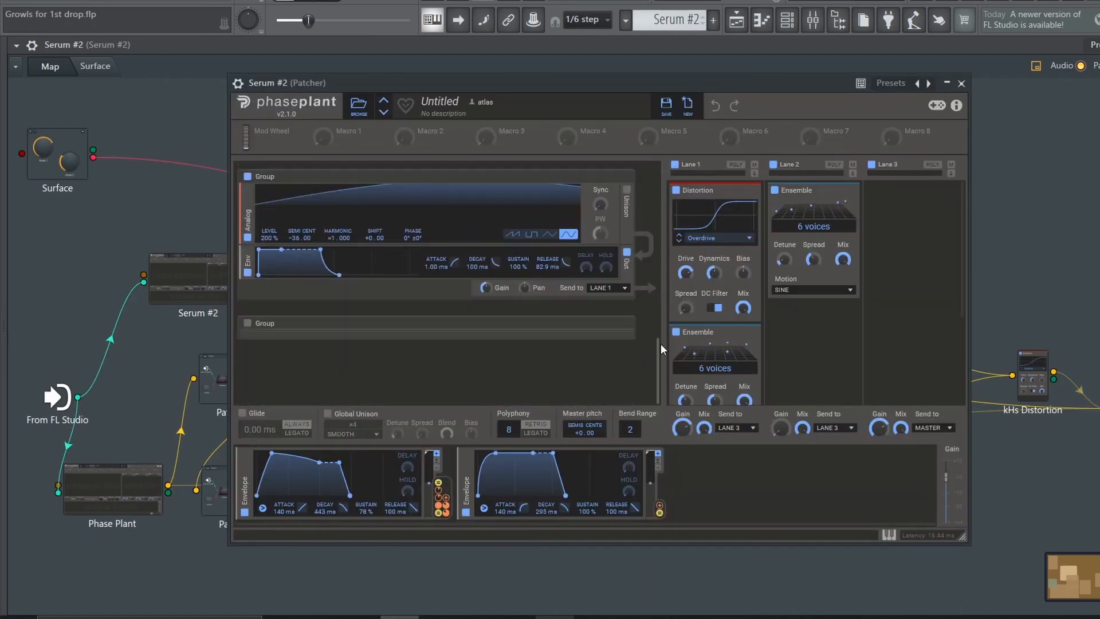
{"action": "scroll", "coordinate": [661, 342], "scroll_direction": "down", "scroll_amount": 5}
{"action": "left_click_drag", "start_coordinate": [634, 331], "coordinate": [345, 312]}
{"action": "scroll", "coordinate": [441, 304], "scroll_direction": "up", "scroll_amount": 2}
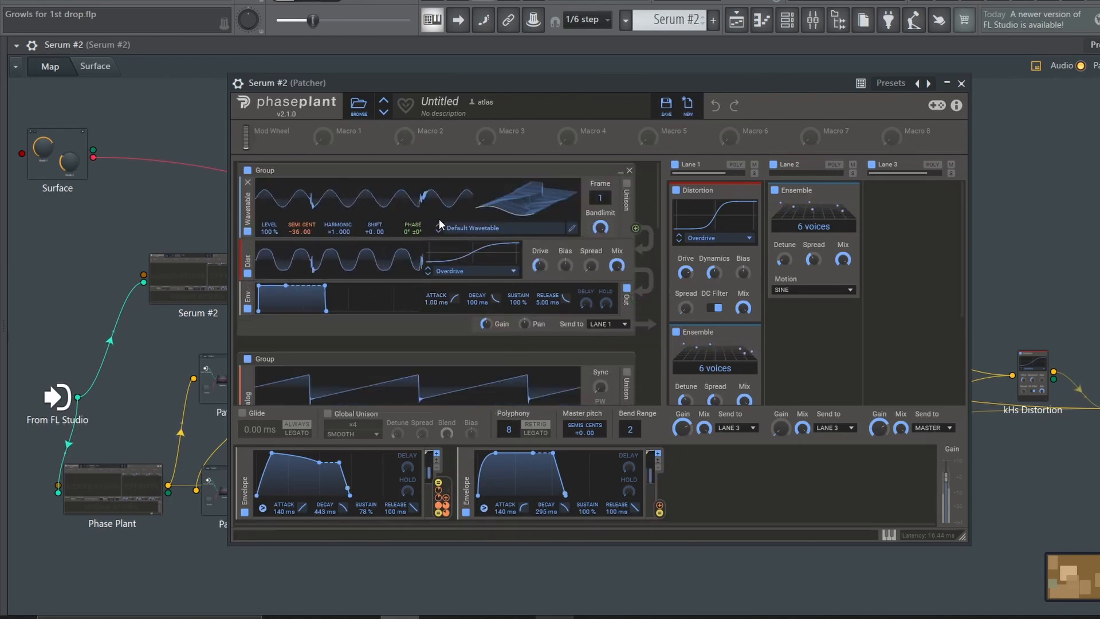
Examine the stacked wavetable and analog generator groups in the Serum #2 node, including their distortion modules and envelopes
{"action": "scroll", "coordinate": [439, 221], "scroll_direction": "down", "scroll_amount": 2}
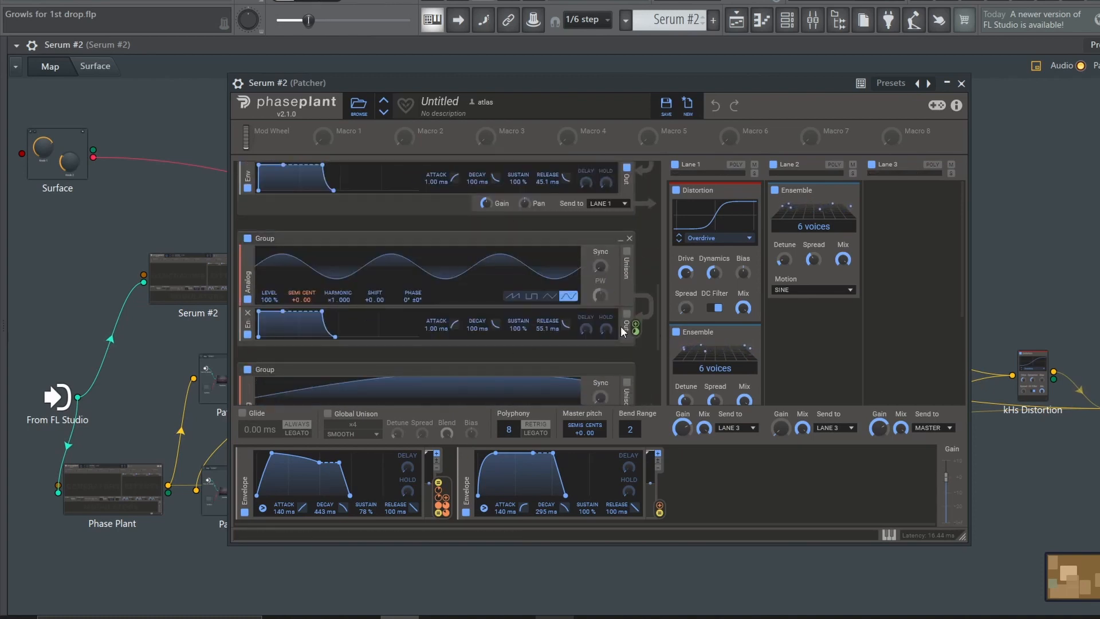
{"action": "scroll", "coordinate": [620, 325], "scroll_direction": "up", "scroll_amount": 2}
{"action": "scroll", "coordinate": [366, 281], "scroll_direction": "down", "scroll_amount": 1}
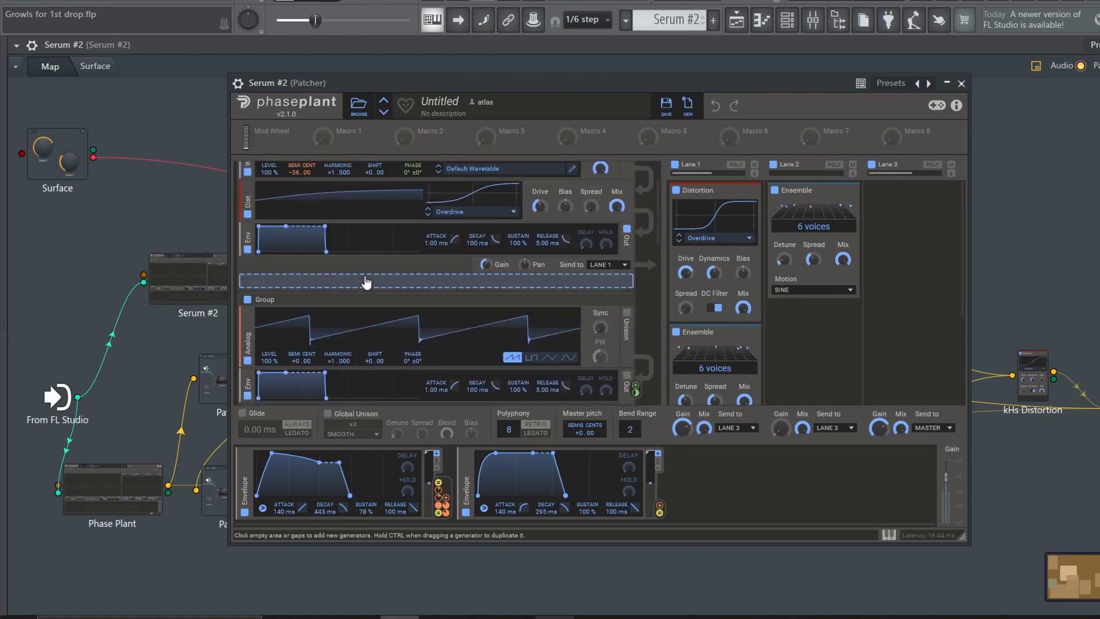
{"action": "scroll", "coordinate": [365, 276], "scroll_direction": "up", "scroll_amount": 1}
{"action": "scroll", "coordinate": [364, 275], "scroll_direction": "down", "scroll_amount": 6}
{"action": "scroll", "coordinate": [359, 315], "scroll_direction": "up", "scroll_amount": 2}
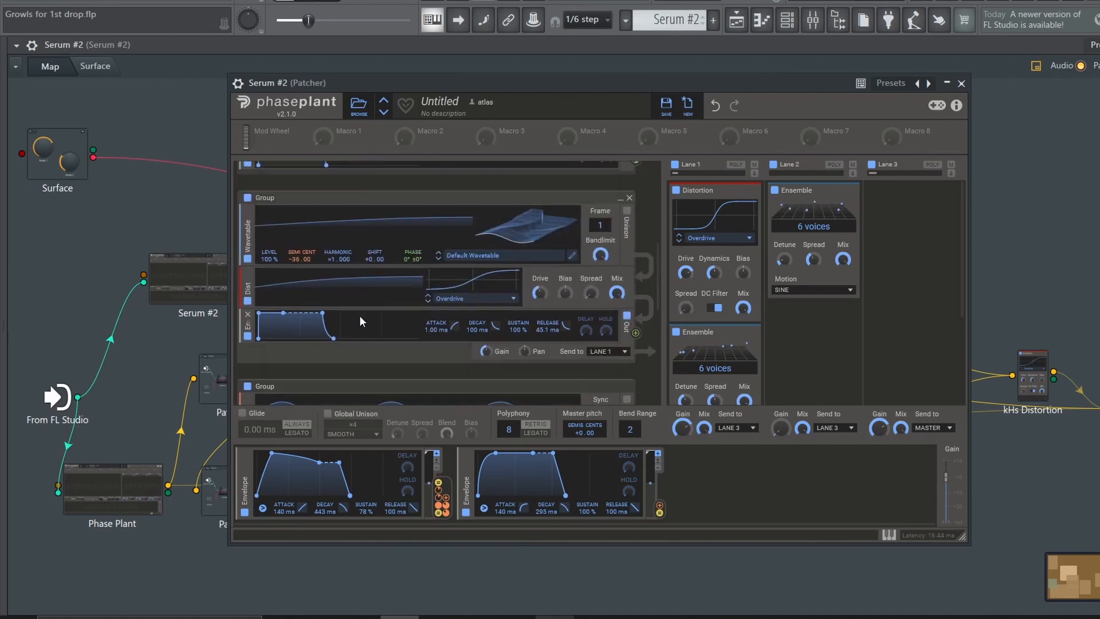
{"action": "scroll", "coordinate": [360, 316], "scroll_direction": "up", "scroll_amount": 2}
{"action": "scroll", "coordinate": [401, 310], "scroll_direction": "down", "scroll_amount": 2}
{"action": "scroll", "coordinate": [347, 265], "scroll_direction": "up", "scroll_amount": 2}
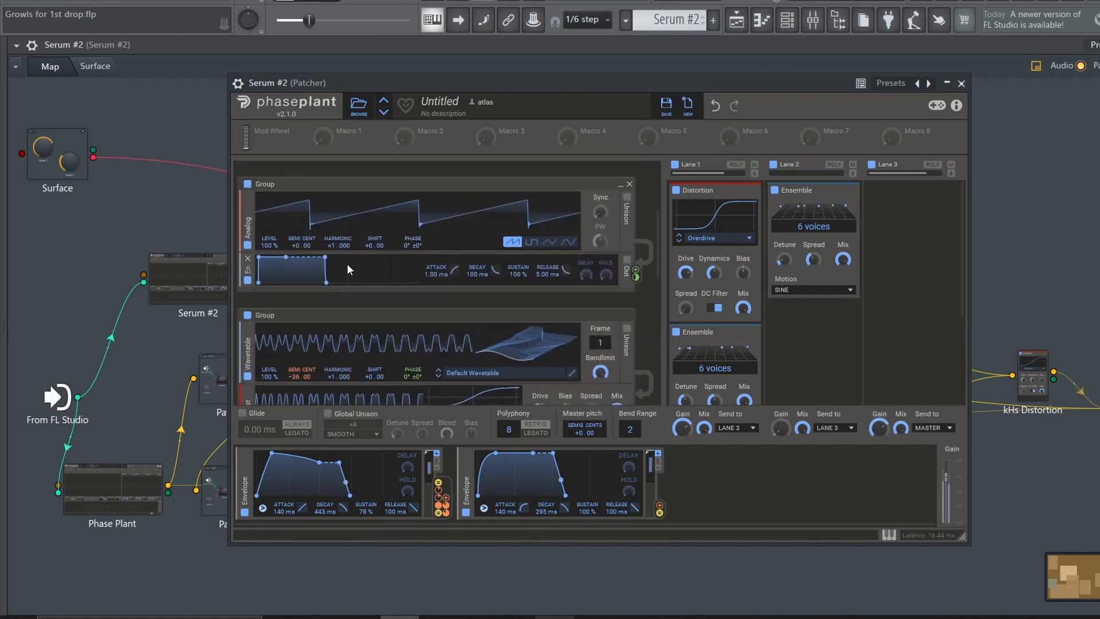
{"action": "scroll", "coordinate": [347, 265], "scroll_direction": "up", "scroll_amount": 3}
Compare the Serum #2 node's generator groups by switching them off and back on, and return to the routing map
{"action": "left_click", "coordinate": [247, 360]}
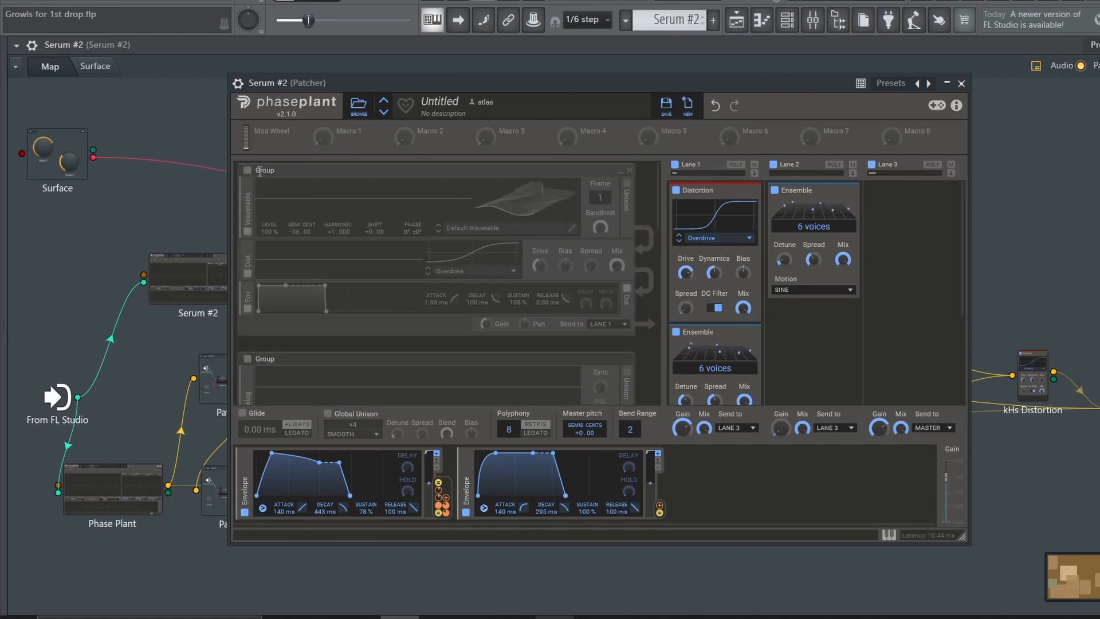
{"action": "left_click", "coordinate": [247, 170]}
{"action": "left_click", "coordinate": [247, 359]}
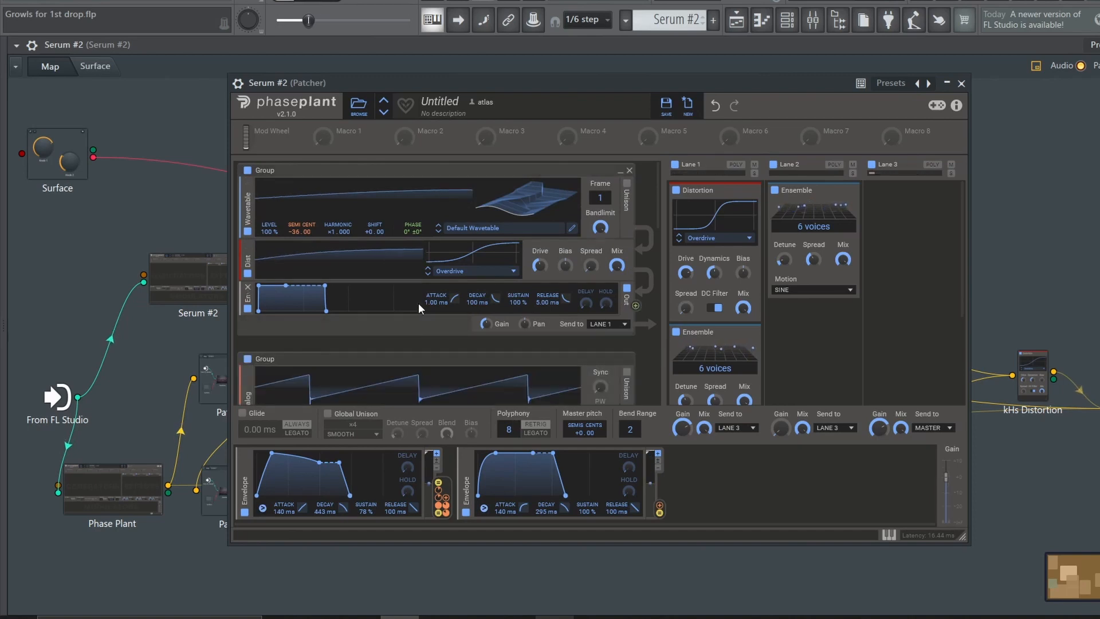
{"action": "scroll", "coordinate": [320, 327], "scroll_direction": "down", "scroll_amount": 2}
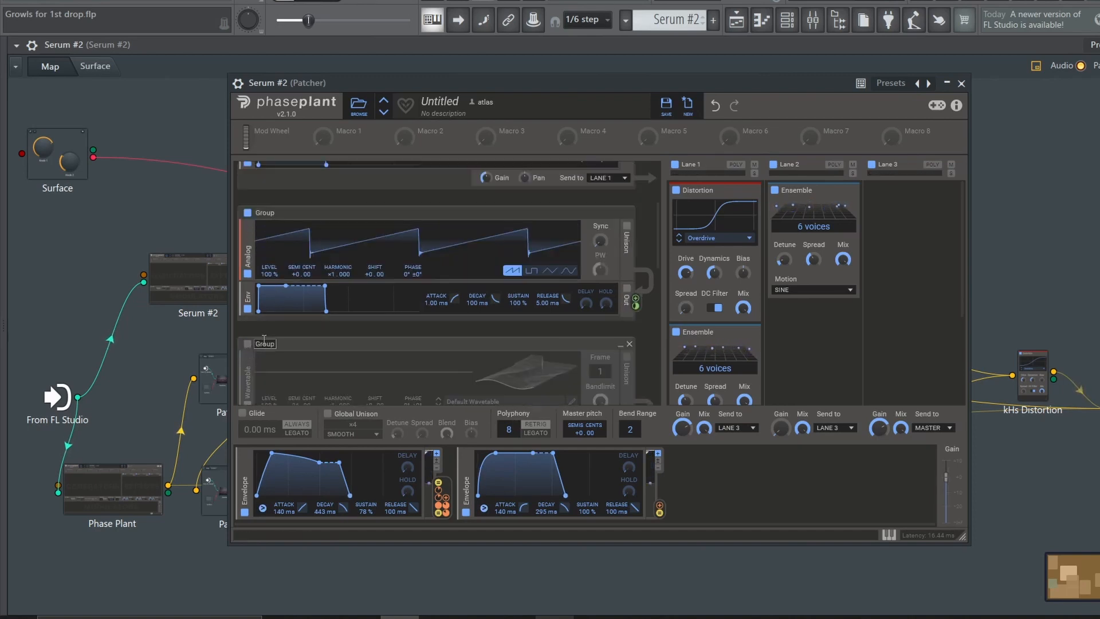
{"action": "scroll", "coordinate": [314, 324], "scroll_direction": "up", "scroll_amount": 4}
{"action": "scroll", "coordinate": [314, 324], "scroll_direction": "down", "scroll_amount": 5}
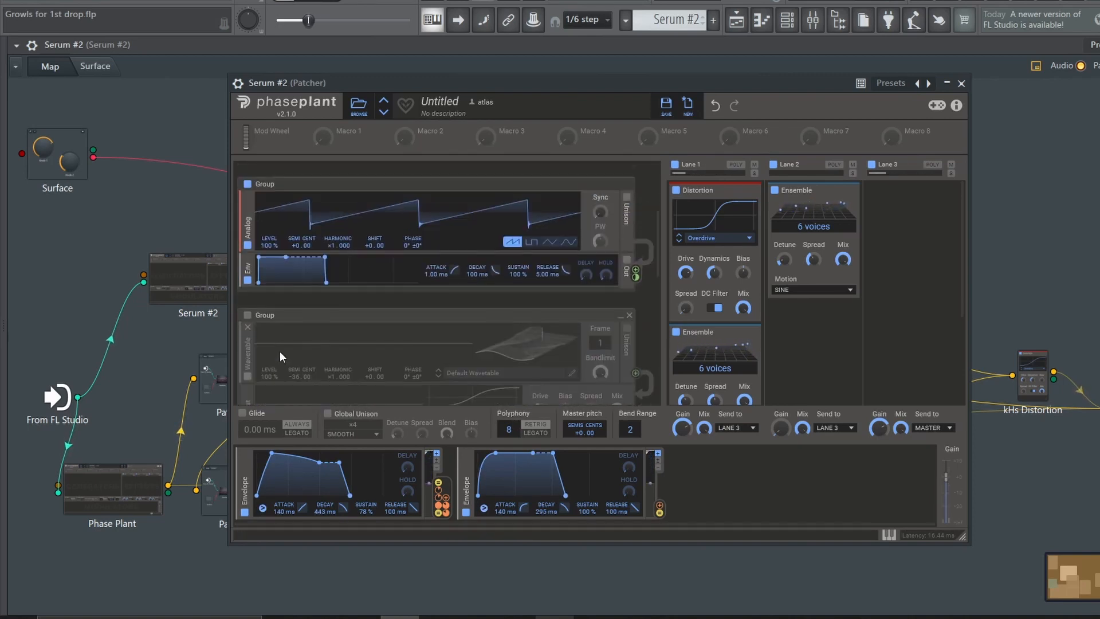
{"action": "left_click", "coordinate": [247, 314]}
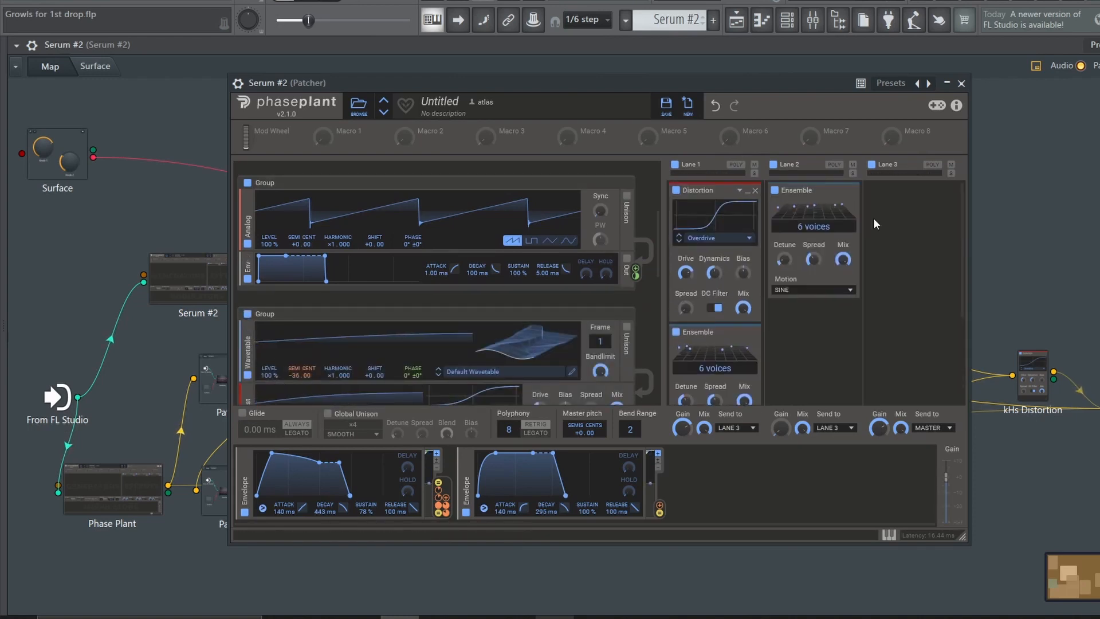
{"action": "left_click", "coordinate": [961, 83]}
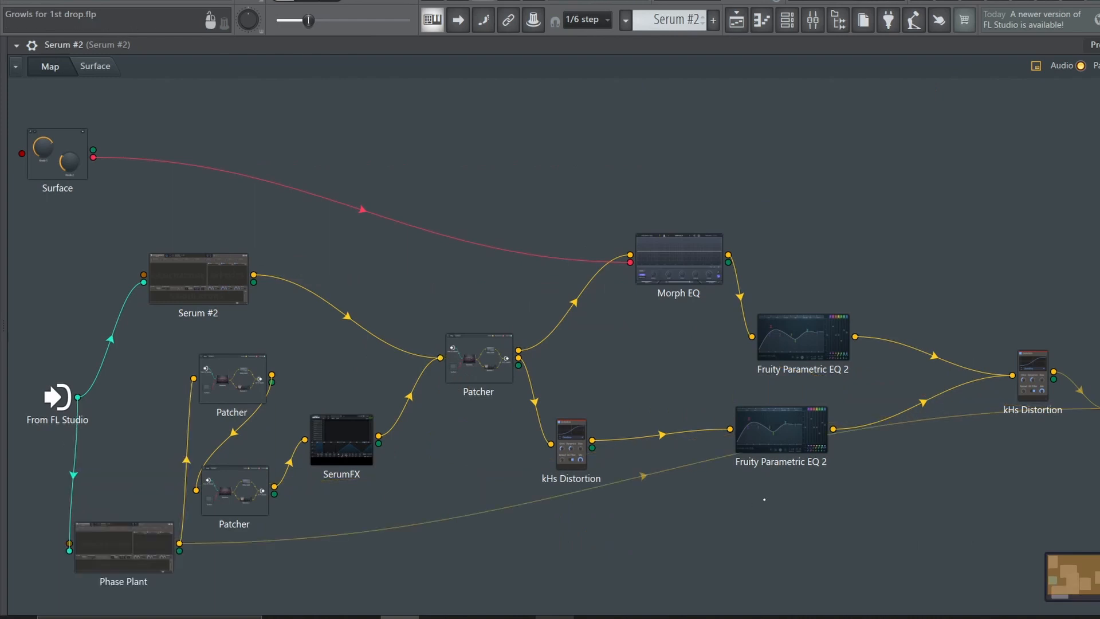
Move the Phase Plant node below the two small Patchers and inspect its Complex FM 2 wavetable group and effect lanes
{"action": "left_click_drag", "start_coordinate": [639, 479], "coordinate": [638, 465]}
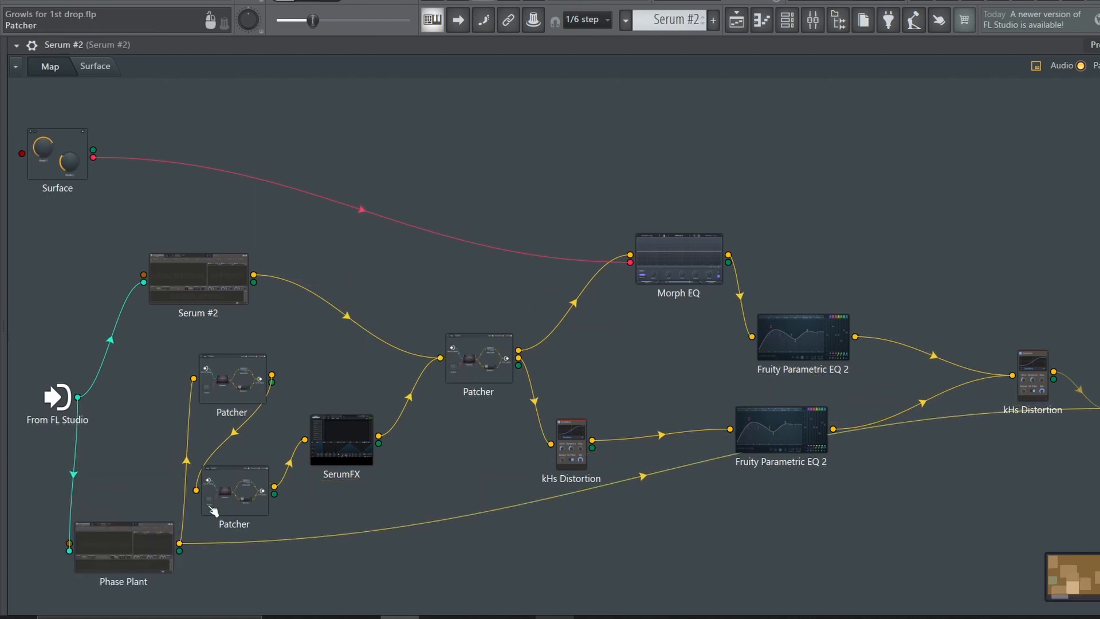
{"action": "double_click", "coordinate": [130, 543]}
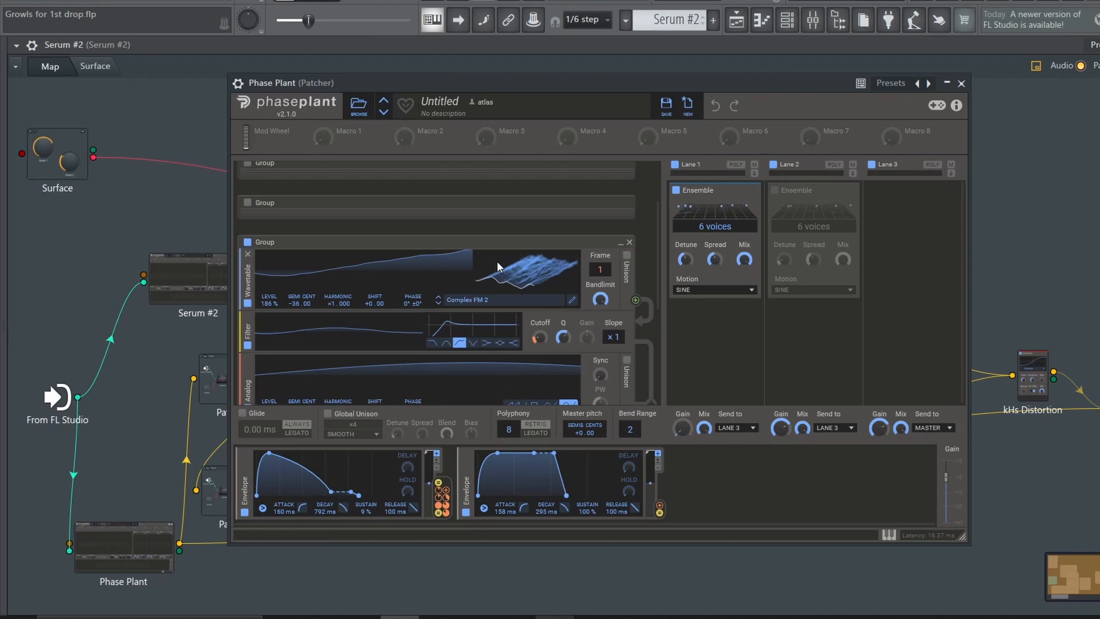
{"action": "left_click", "coordinate": [960, 84]}
Disconnect Phase Plant's direct link to the output and move the two Patcher nodes apart along the chain into SerumFX
{"action": "right_click", "coordinate": [1031, 372]}
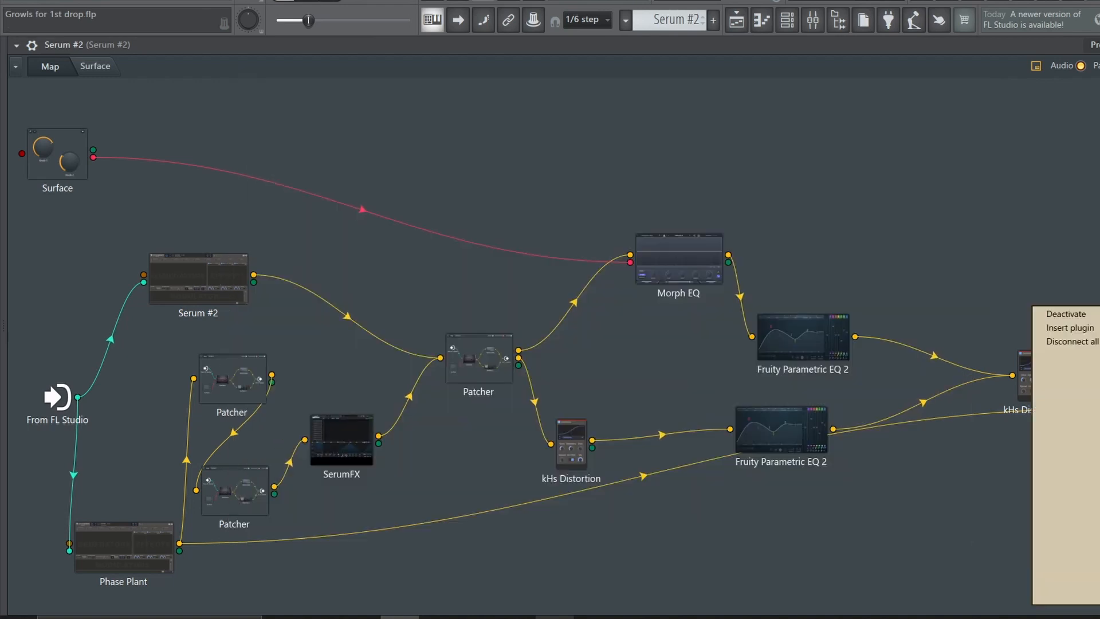
{"action": "left_click", "coordinate": [1072, 341]}
{"action": "left_click_drag", "start_coordinate": [265, 495], "coordinate": [304, 519]}
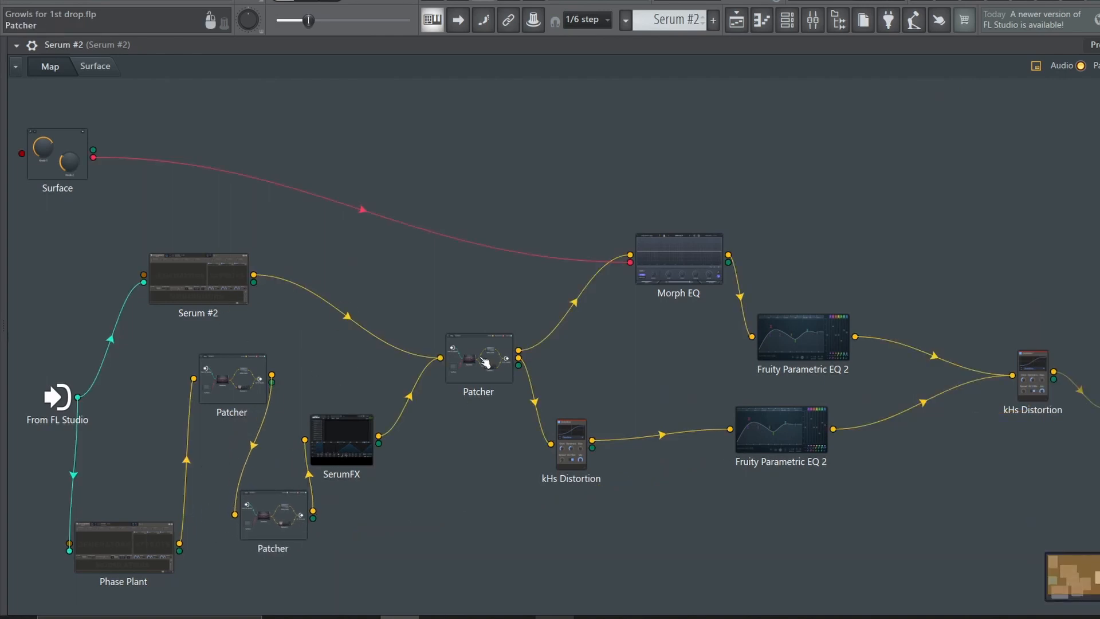
{"action": "left_click_drag", "start_coordinate": [207, 367], "coordinate": [182, 426]}
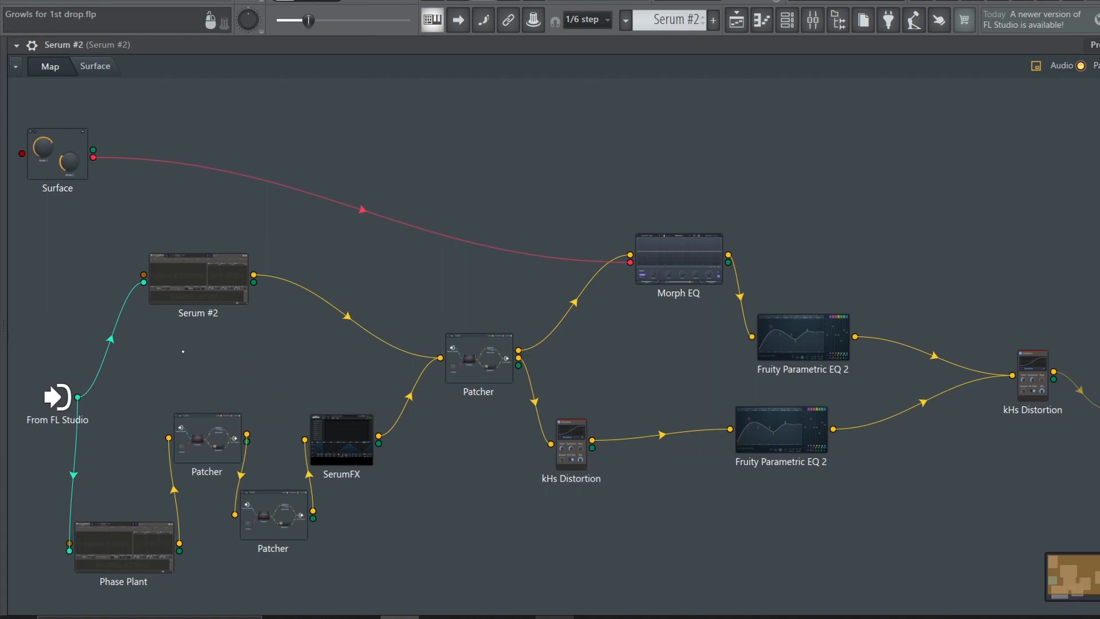
Inspect the SerumFX node and the central Patcher's Frequency Splitter routing, including the nested mid/side Patcher on the Sub band
{"action": "left_click", "coordinate": [342, 439]}
{"action": "left_click", "coordinate": [877, 81]}
{"action": "left_click", "coordinate": [491, 373]}
{"action": "left_click_drag", "start_coordinate": [507, 348], "coordinate": [485, 330]}
{"action": "left_click_drag", "start_coordinate": [579, 439], "coordinate": [643, 425]}
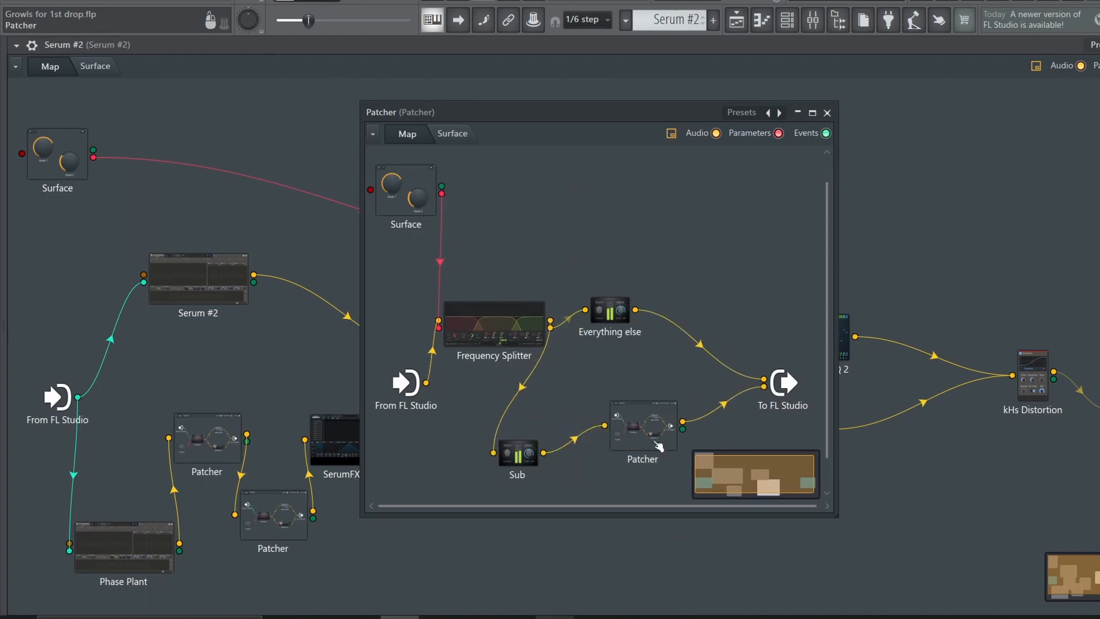
{"action": "double_click", "coordinate": [659, 446]}
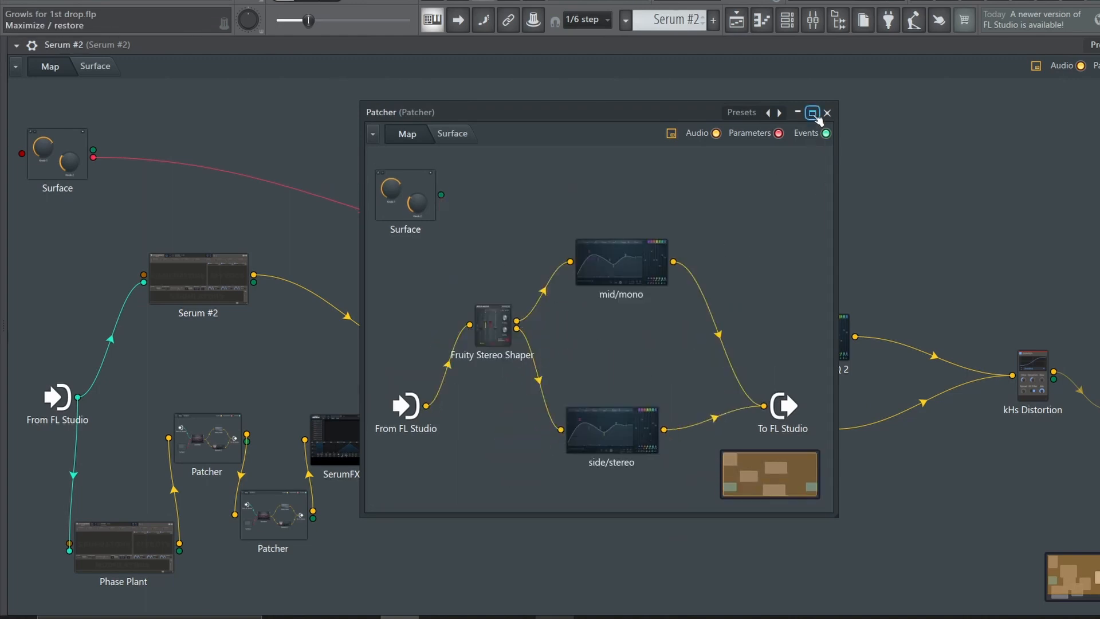
{"action": "left_click", "coordinate": [825, 114]}
{"action": "left_click", "coordinate": [825, 114]}
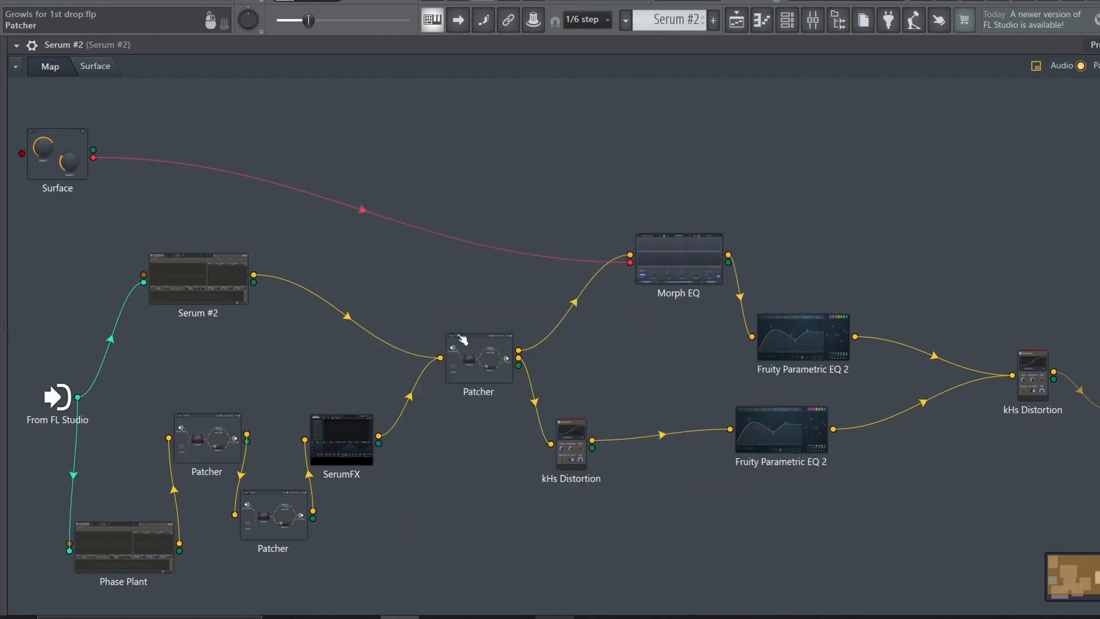
Reposition the upper Fruity Parametric EQ 2 and central Patcher nodes, and check the output node inside that Patcher
{"action": "left_click_drag", "start_coordinate": [804, 354], "coordinate": [794, 315]}
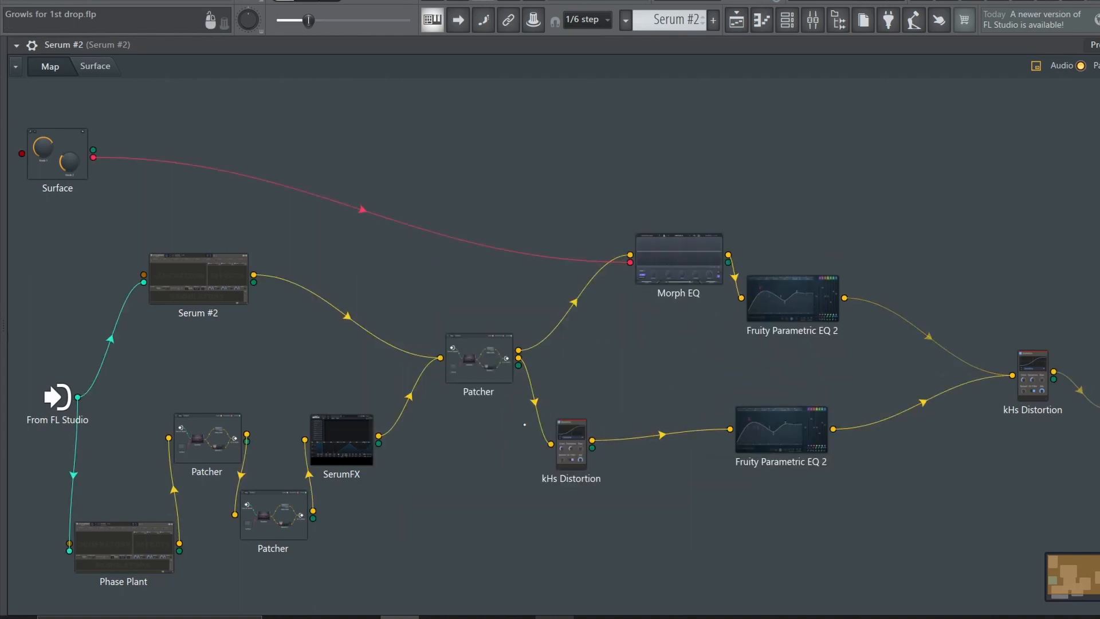
{"action": "left_click", "coordinate": [806, 417]}
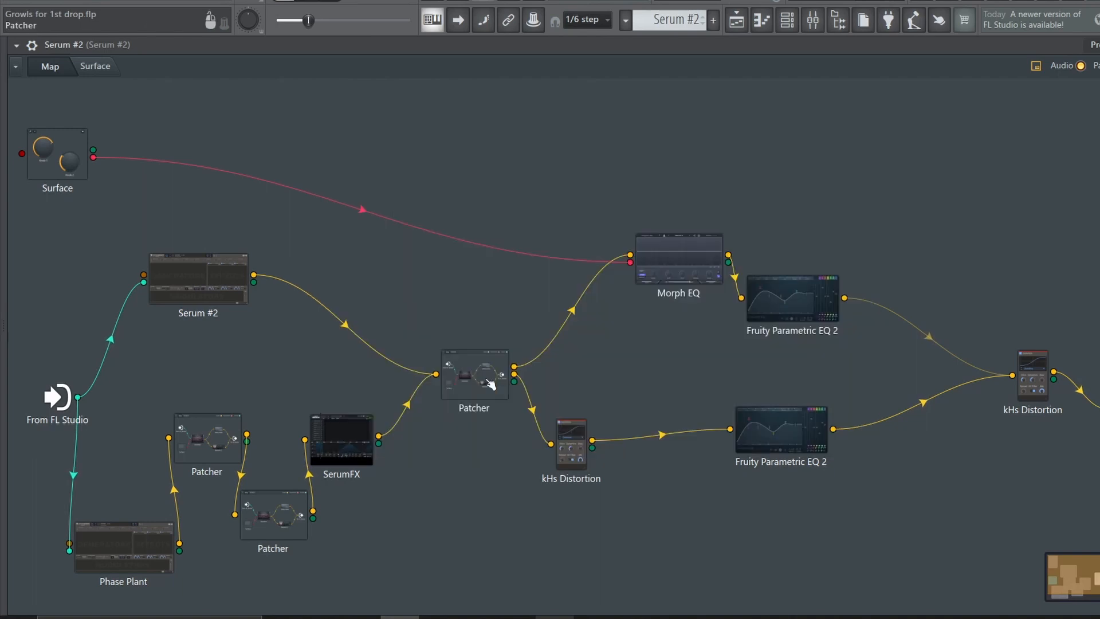
{"action": "left_click", "coordinate": [489, 383]}
{"action": "right_click", "coordinate": [786, 385]}
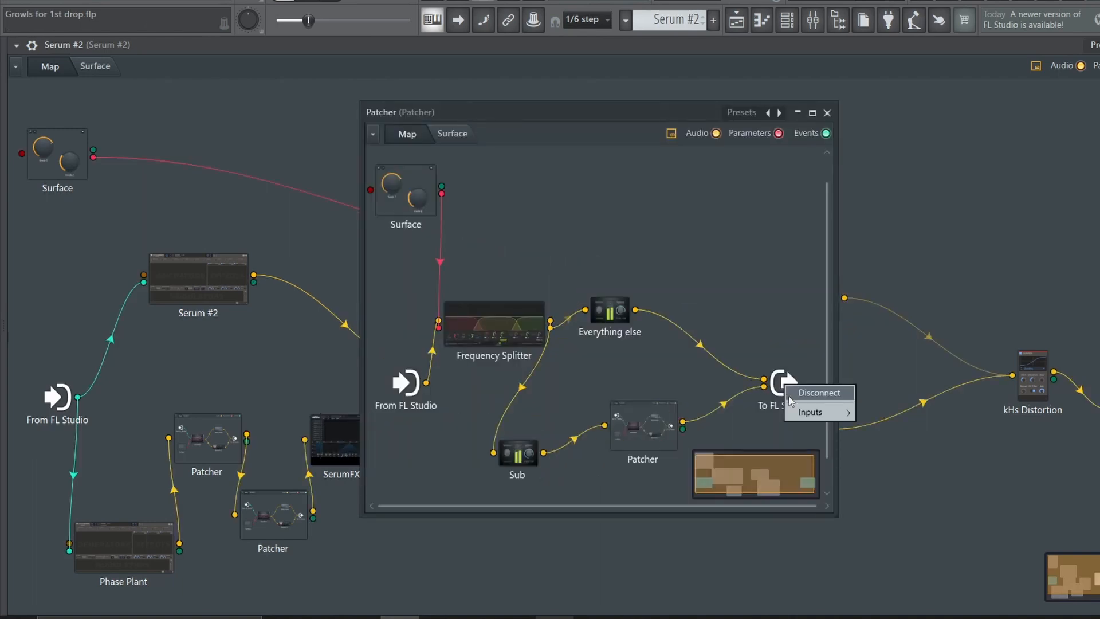
{"action": "right_click", "coordinate": [782, 330]}
{"action": "left_click", "coordinate": [827, 113]}
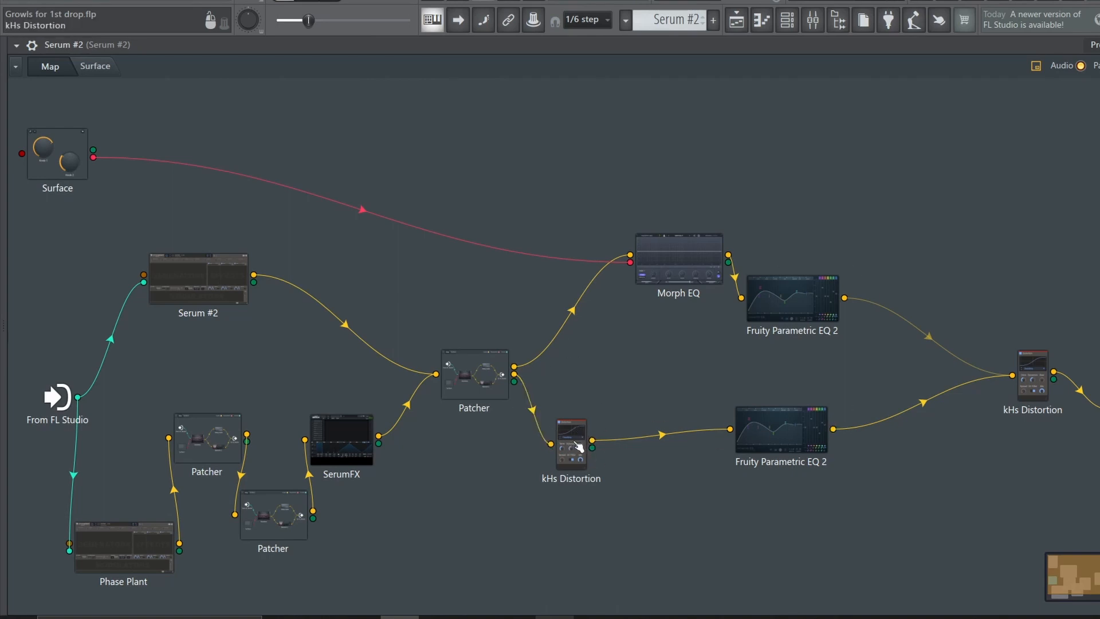
Inspect the lower Fruity Parametric EQ 2, move the Morph EQ node closer to the central Patcher, and review its filter curve
{"action": "double_click", "coordinate": [757, 431]}
{"action": "left_click", "coordinate": [866, 171]}
{"action": "left_click_drag", "start_coordinate": [679, 258], "coordinate": [631, 277]}
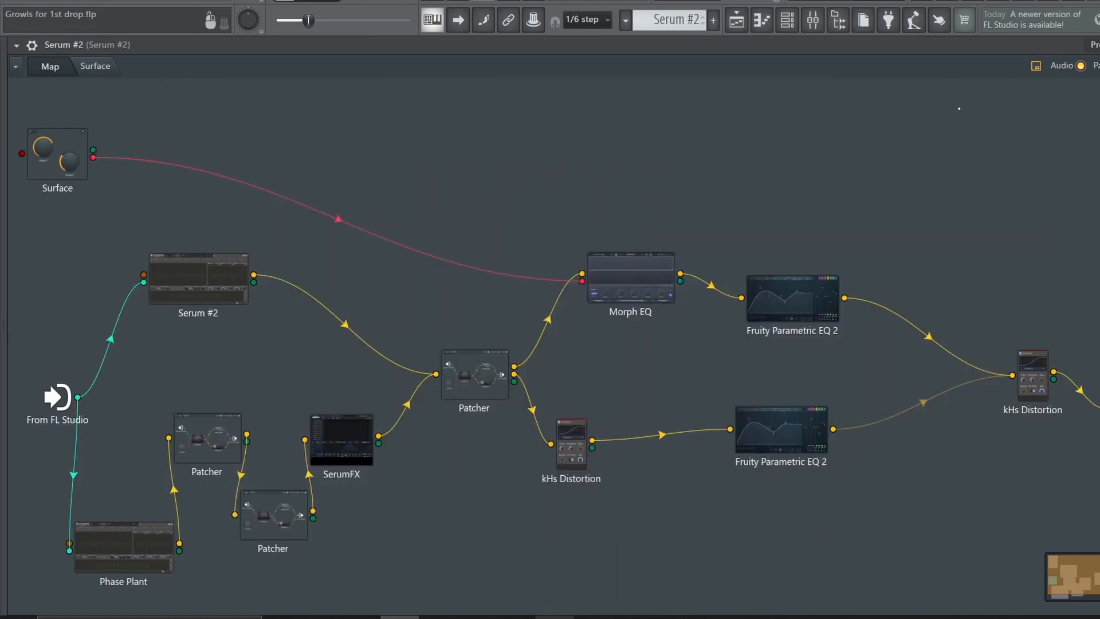
{"action": "double_click", "coordinate": [624, 273]}
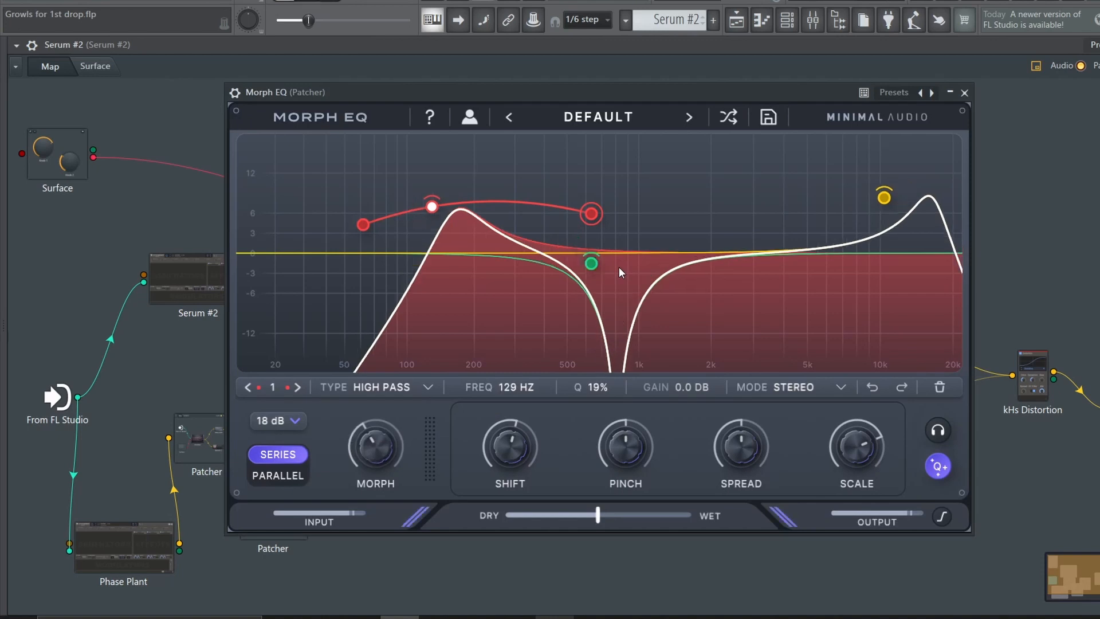
{"action": "left_click", "coordinate": [964, 92]}
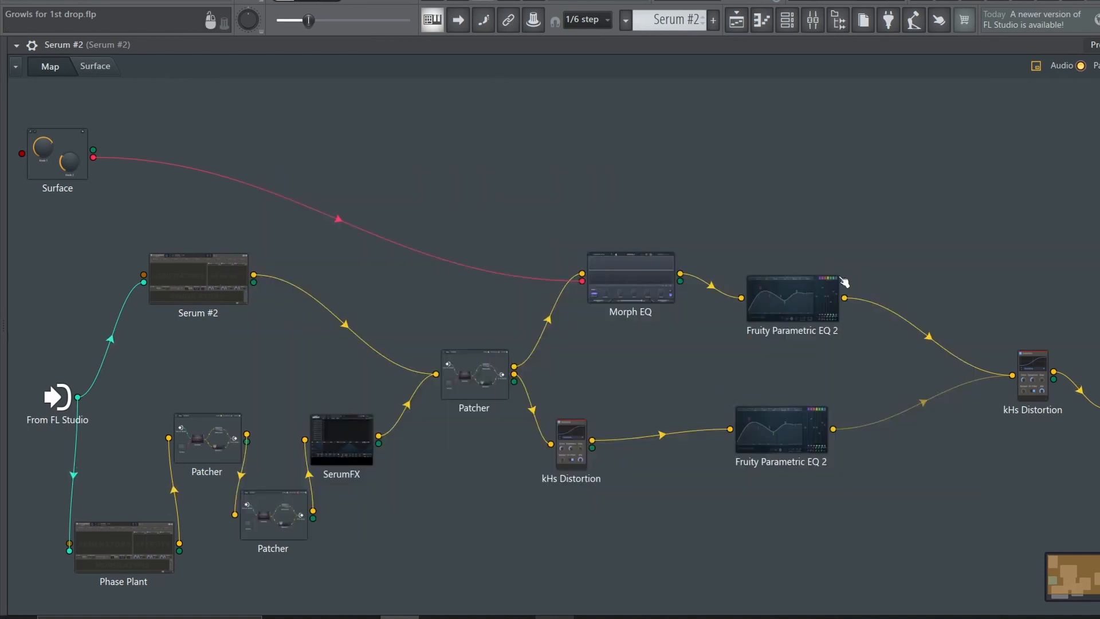
Inspect the upper Fruity Parametric EQ 2 and the final kHs Distortion where both branches merge
{"action": "double_click", "coordinate": [813, 307]}
{"action": "left_click", "coordinate": [859, 169]}
{"action": "double_click", "coordinate": [1048, 379]}
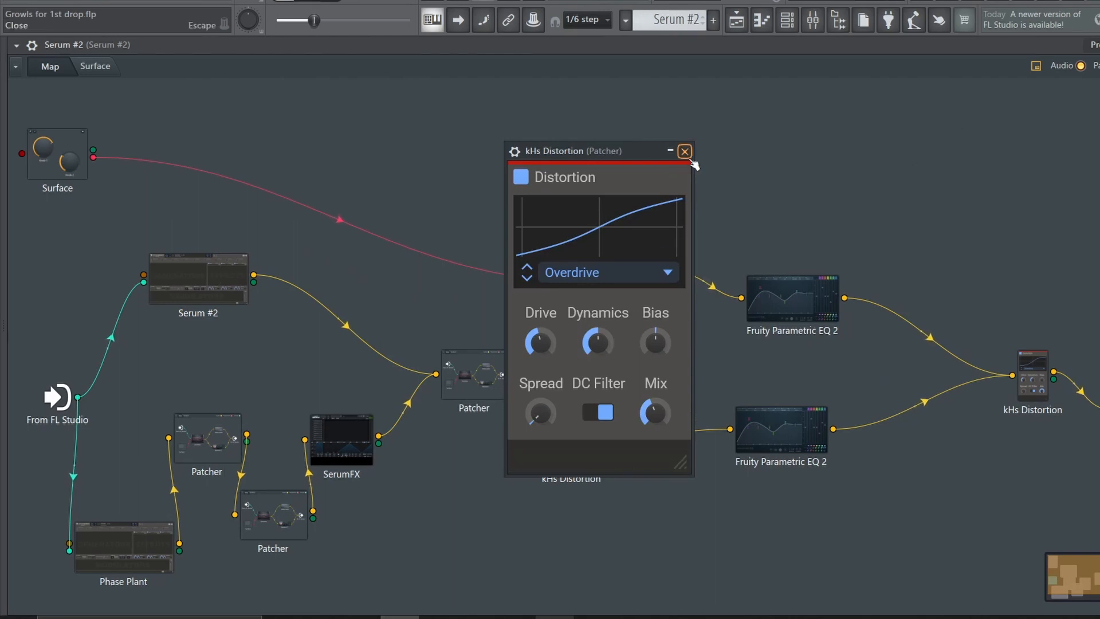
Mute the Serum #2 channel and review the Serum channel's oscillator A wavetable harmonics and its effects rack
{"action": "left_click", "coordinate": [257, 430]}
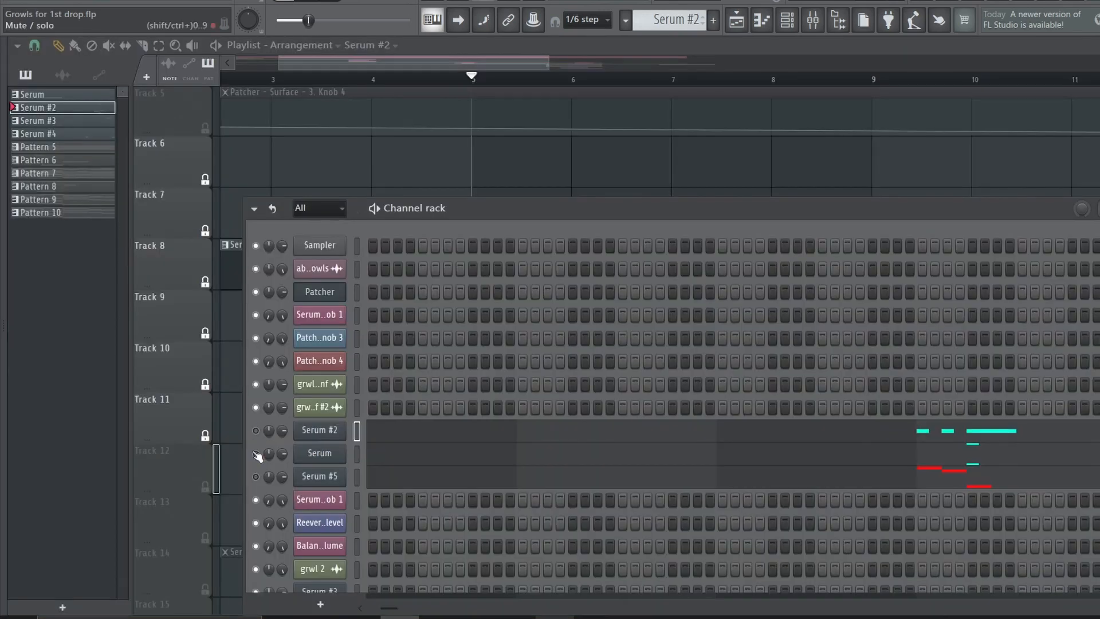
{"action": "left_click", "coordinate": [318, 453]}
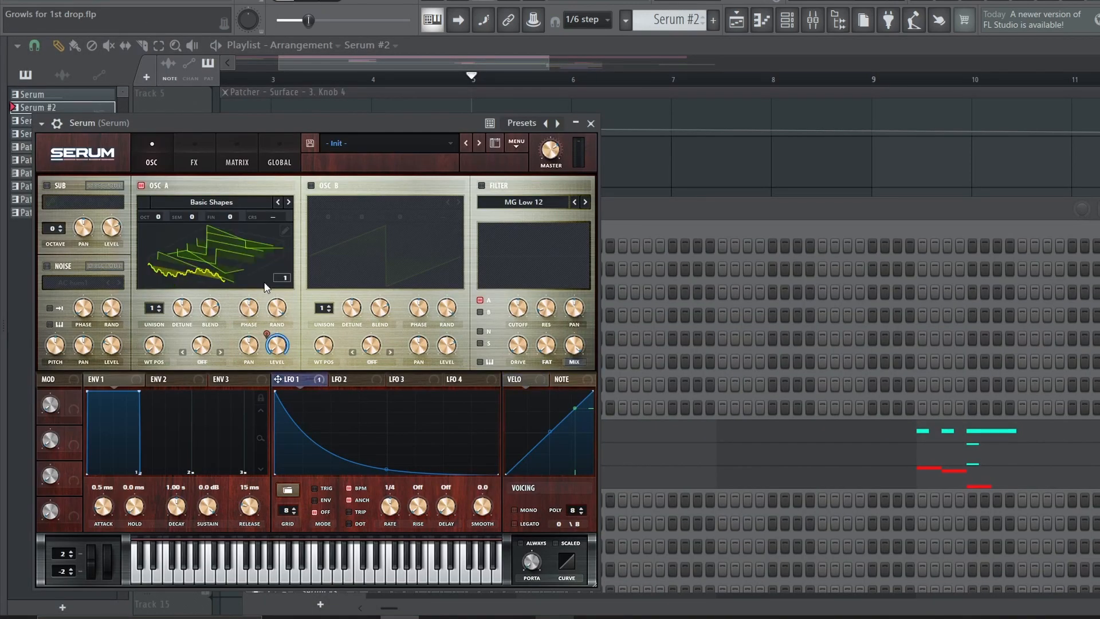
{"action": "left_click", "coordinate": [284, 231]}
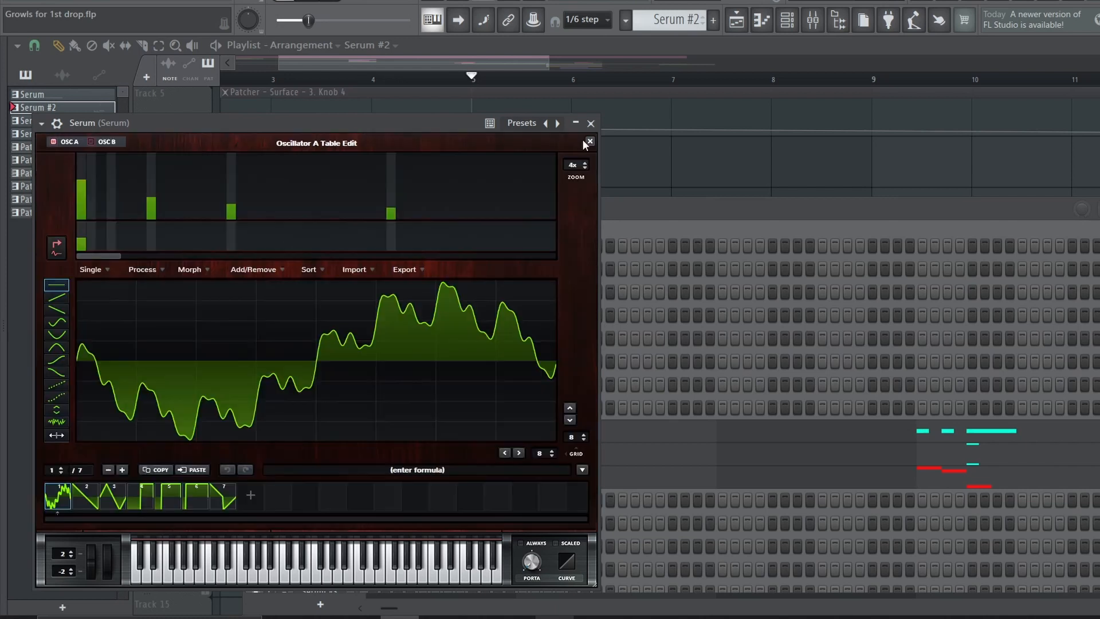
{"action": "left_click", "coordinate": [590, 141]}
{"action": "left_click", "coordinate": [191, 160]}
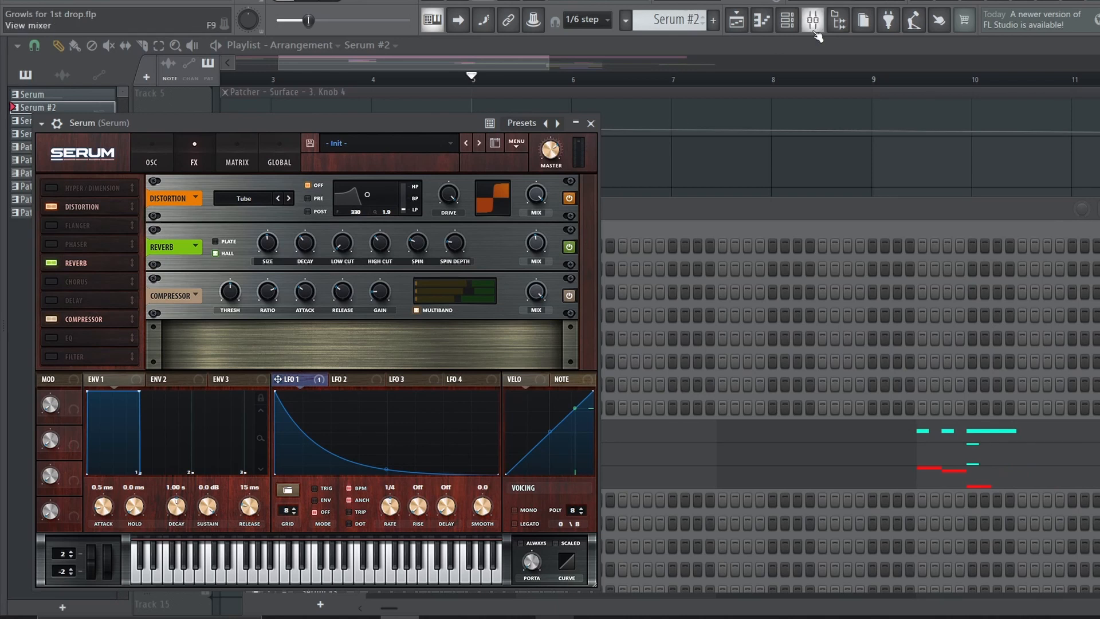
Check the two high notes in bar 5 of the Serum channel's piano roll
{"action": "left_click", "coordinate": [762, 20]}
{"action": "scroll", "coordinate": [294, 83], "scroll_direction": "up", "scroll_amount": 5}
{"action": "scroll", "coordinate": [861, 101], "scroll_direction": "right", "scroll_amount": 3}
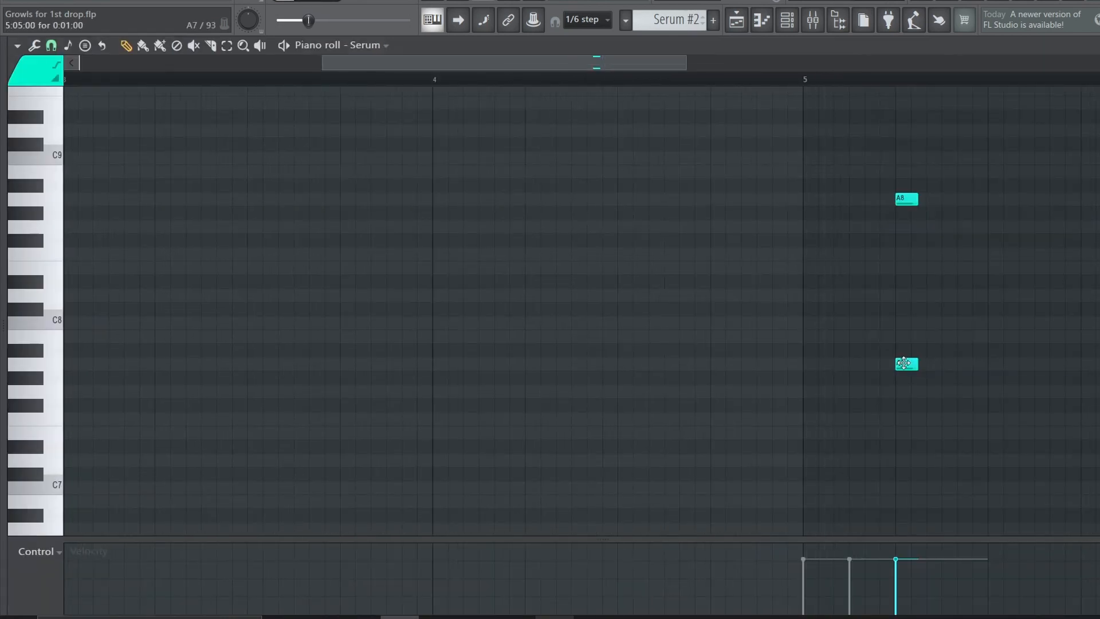
{"action": "left_click", "coordinate": [908, 199]}
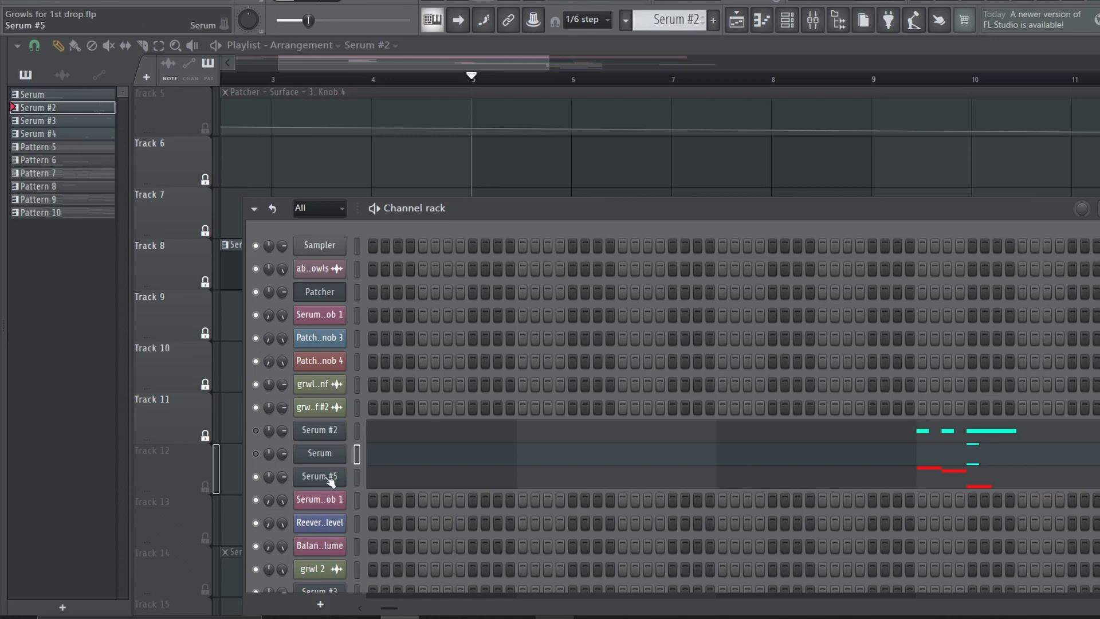
Review the Serum #5 channel's oscillator A wavetable across its upper harmonics, as well as its distortion, reverb and compressor effects
{"action": "left_click", "coordinate": [327, 478]}
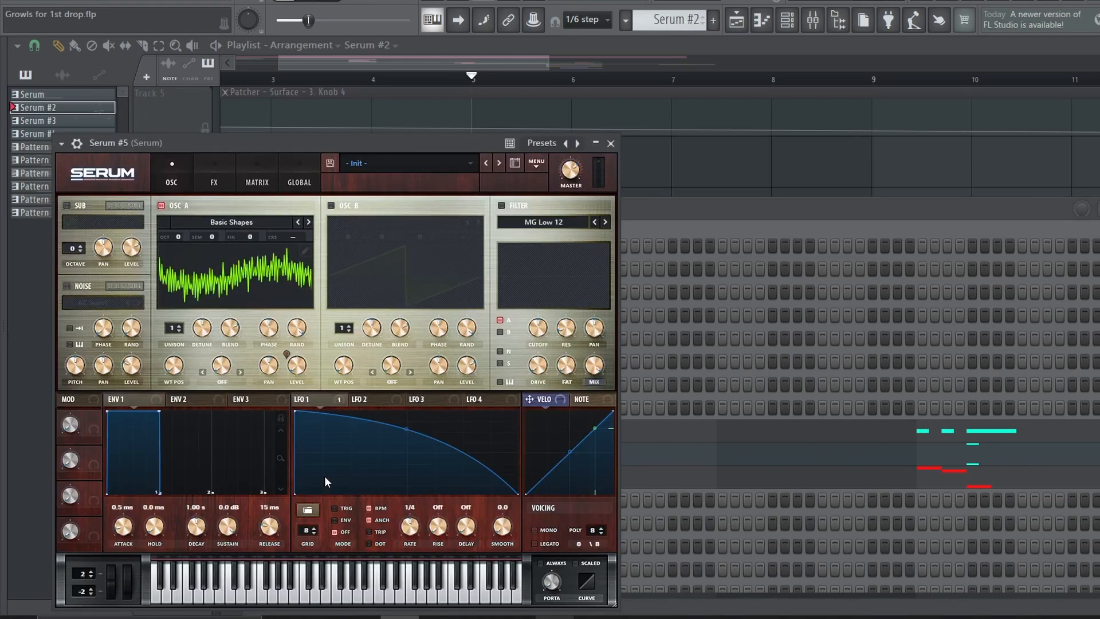
{"action": "left_click", "coordinate": [306, 249]}
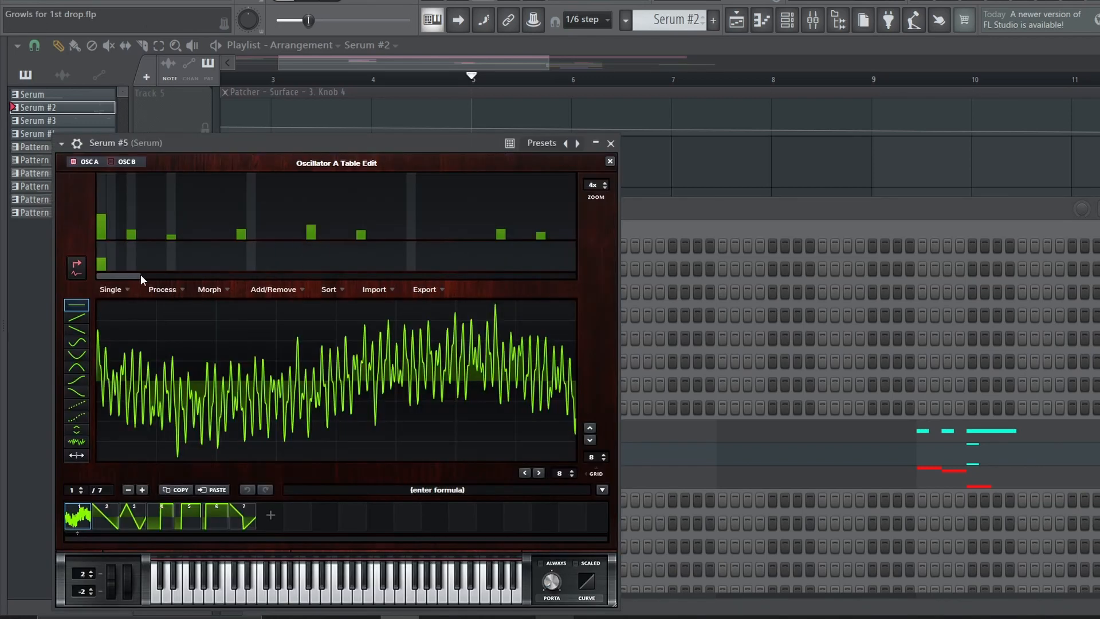
{"action": "left_click_drag", "start_coordinate": [140, 274], "coordinate": [373, 280]}
{"action": "left_click", "coordinate": [610, 162]}
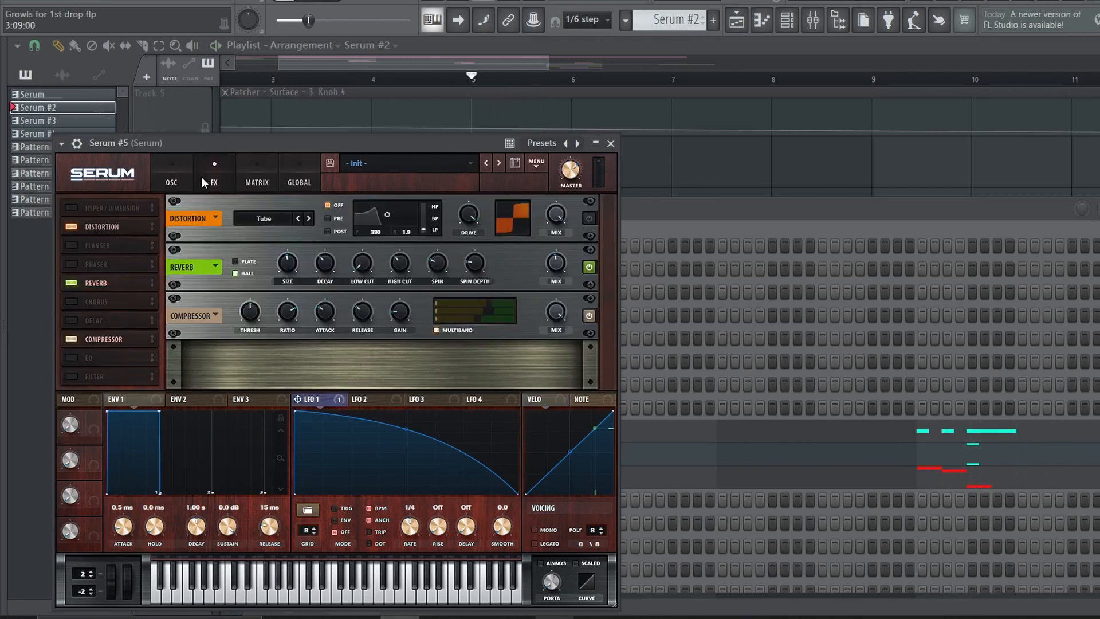
{"action": "left_click", "coordinate": [172, 182]}
Bring up the channel rack and play the Serum and Serum #5 layers from bar 5 with Serum #2 muted
{"action": "key", "text": "F6"}
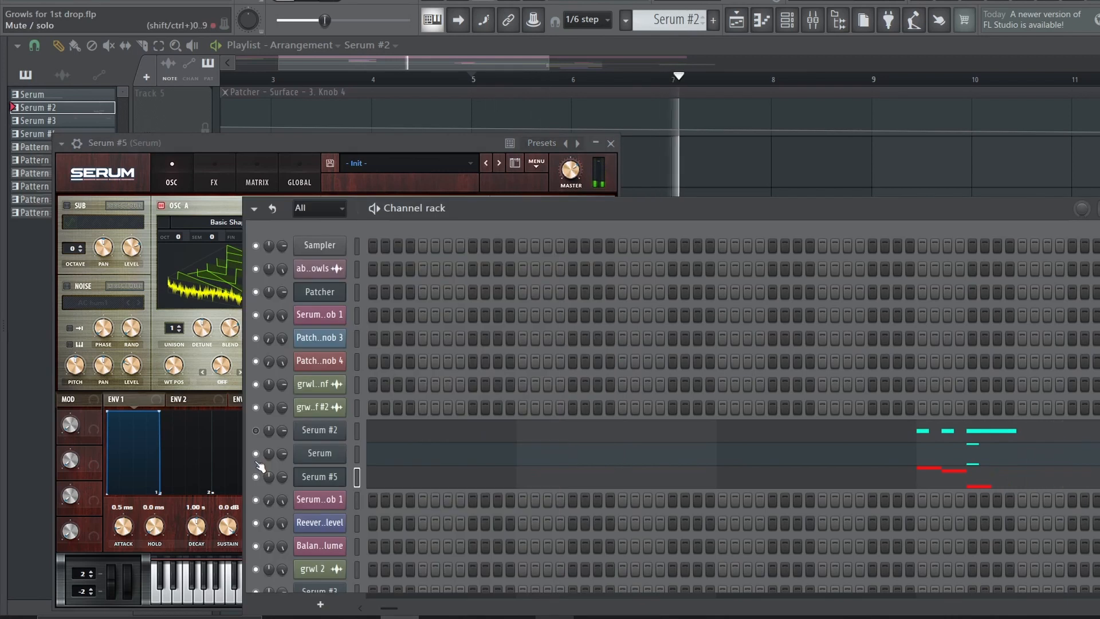
{"action": "key", "text": "space"}
{"action": "key", "text": "space"}
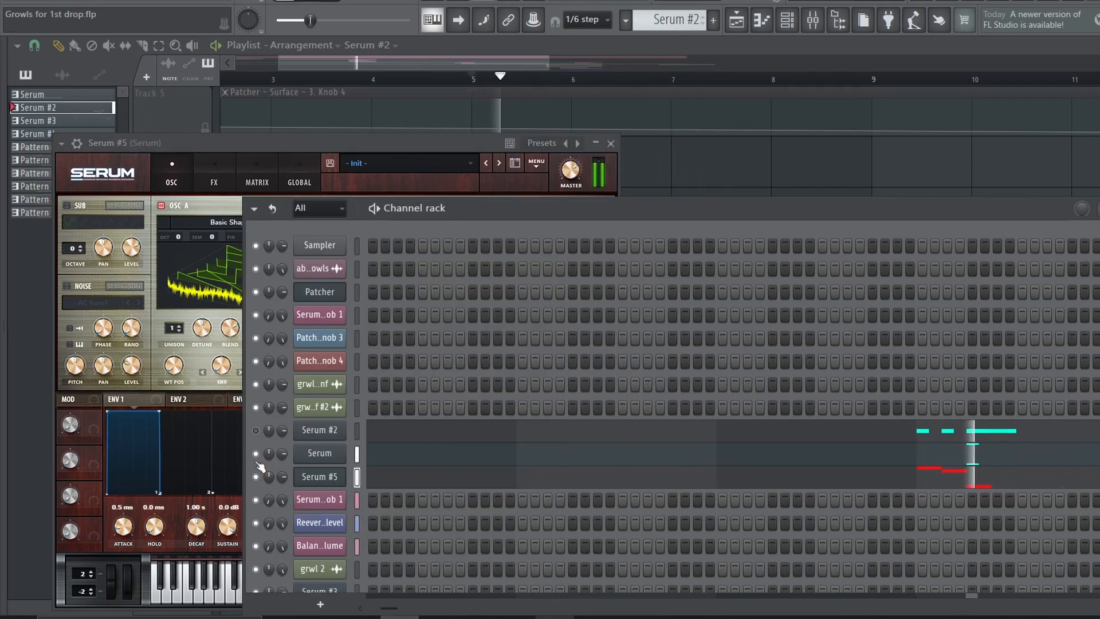
Inspect Insert 6's effect slots and its routing to Insert 4 in the mixer, and return to the playlist
{"action": "key", "text": "F9"}
{"action": "left_click", "coordinate": [140, 222]}
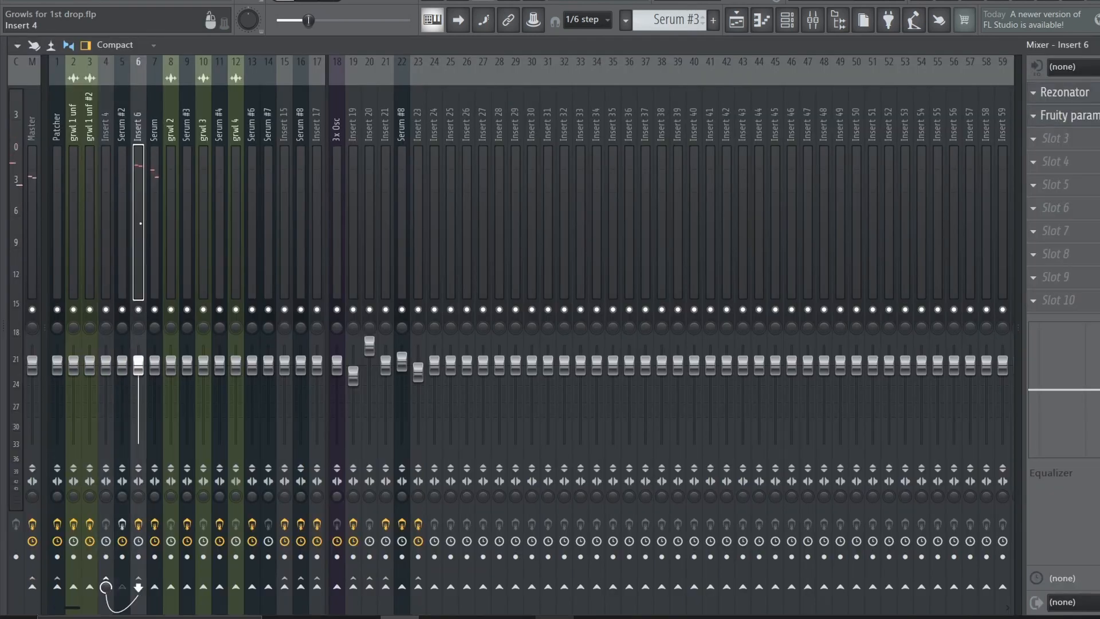
{"action": "key", "text": "F9"}
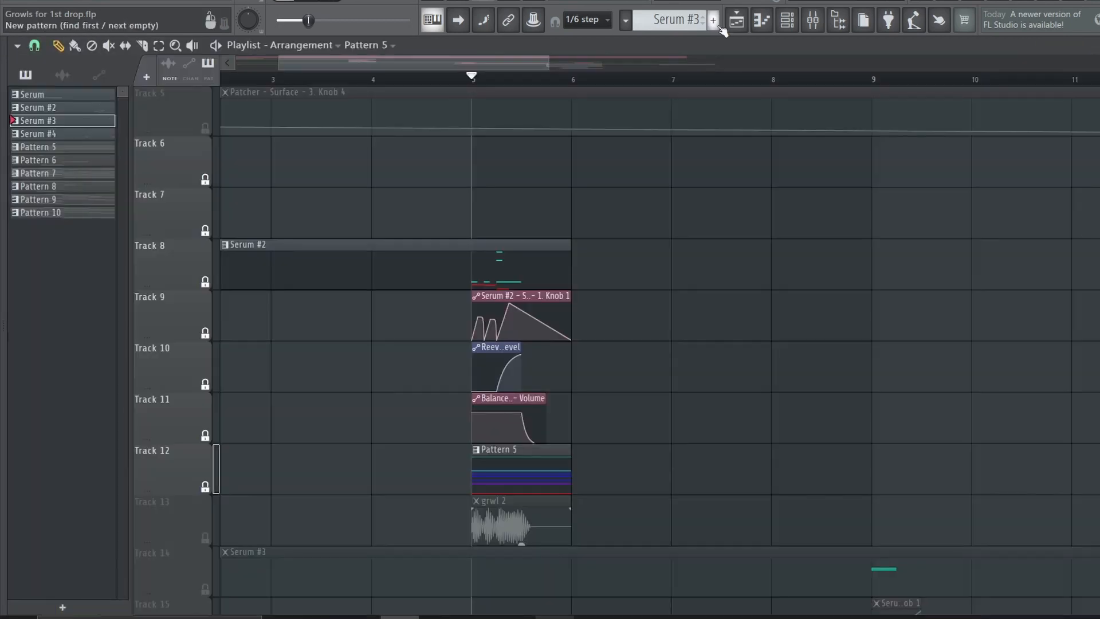
{"action": "key", "text": "space"}
{"action": "key", "text": "F9"}
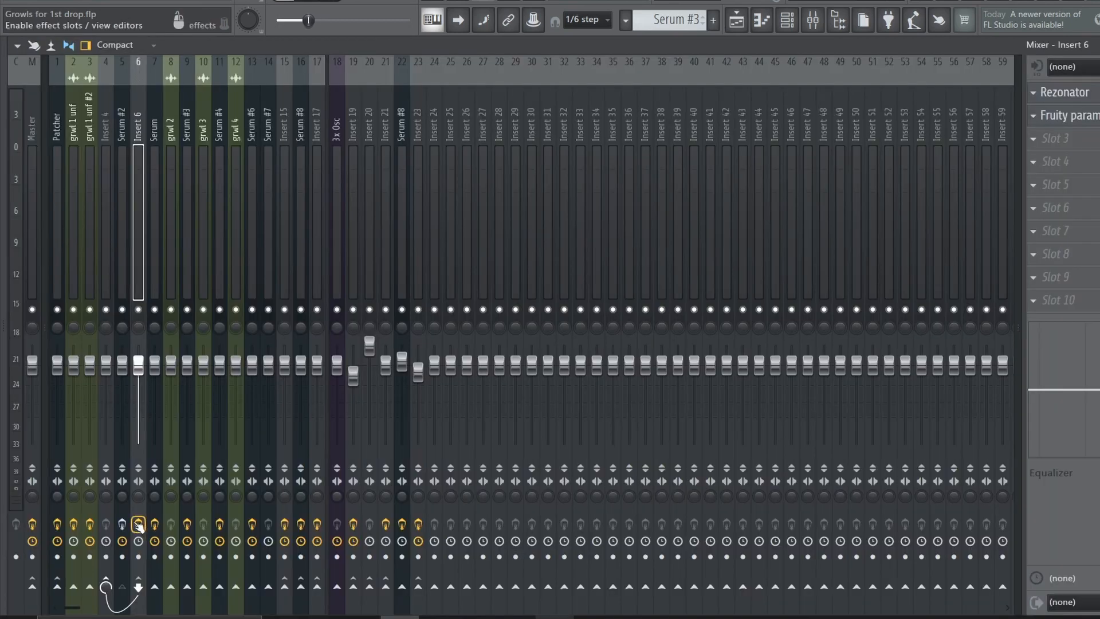
{"action": "left_click", "coordinate": [736, 20]}
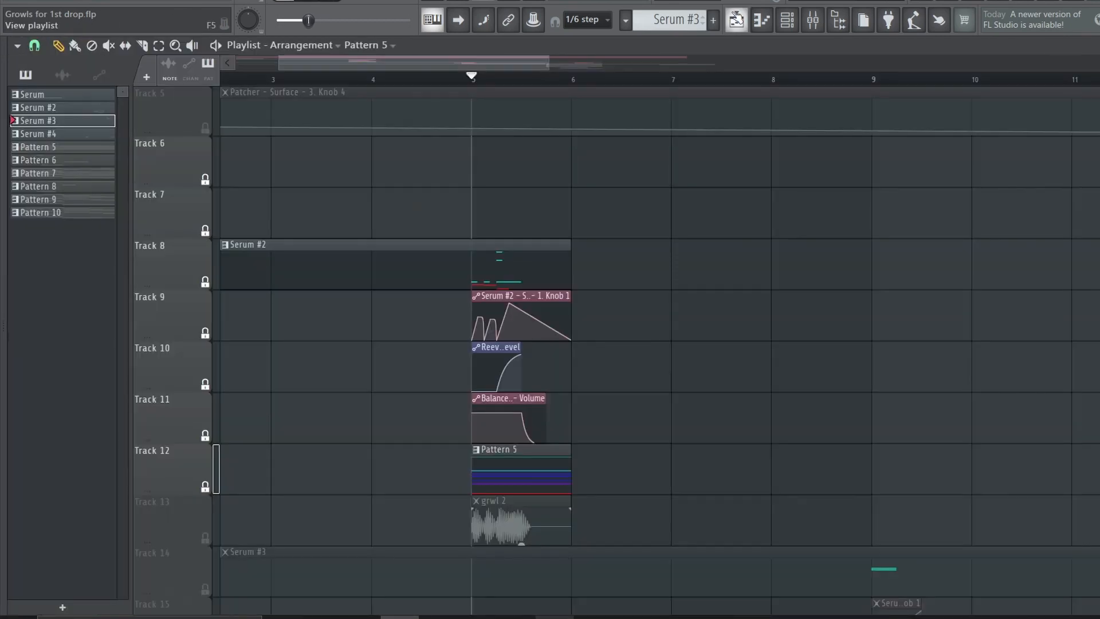
Play the growl layers from bar 12 with the clips on tracks 20 to 23 active, and turn track 24 back on
{"action": "key", "text": "space"}
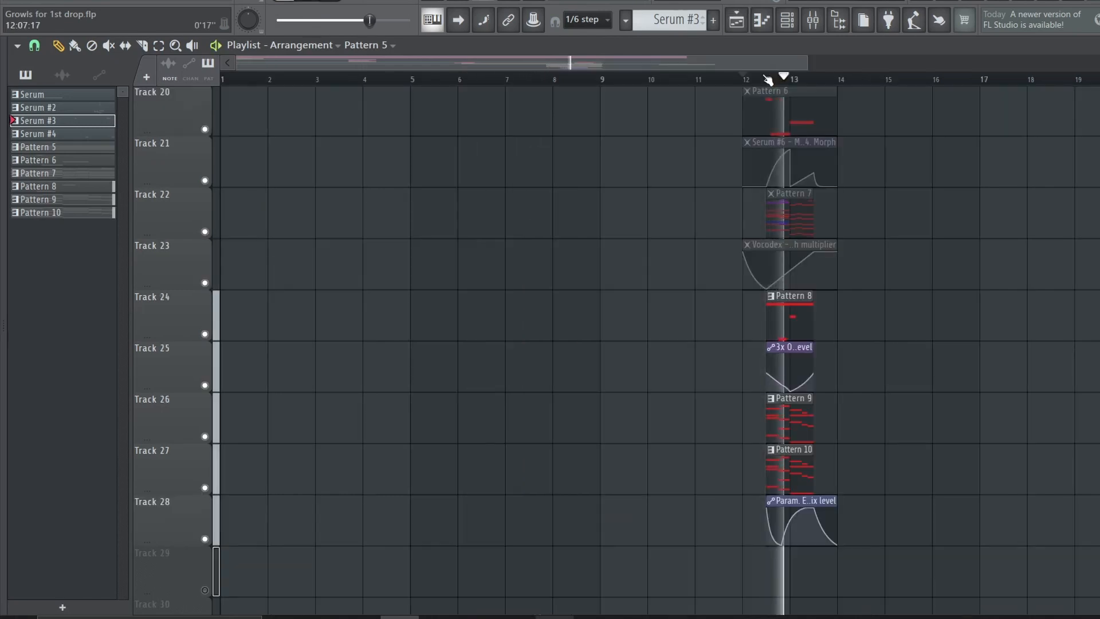
{"action": "key", "text": "space"}
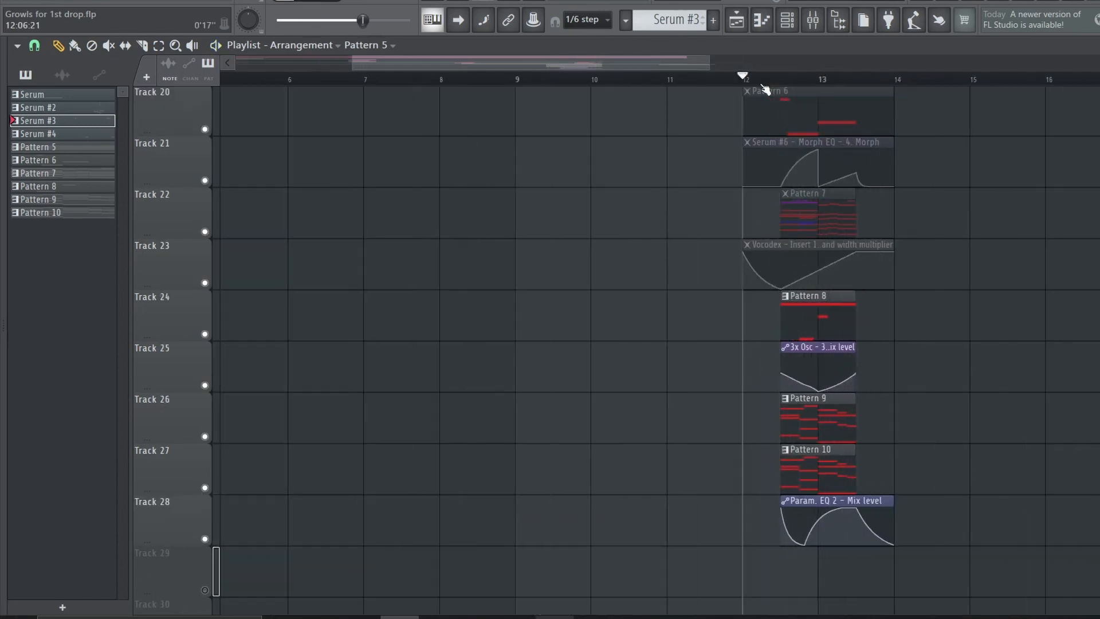
{"action": "scroll", "coordinate": [745, 85], "scroll_direction": "up", "scroll_amount": 3}
{"action": "left_click_drag", "start_coordinate": [577, 59], "coordinate": [634, 59]}
{"action": "scroll", "coordinate": [644, 300], "scroll_direction": "up", "scroll_amount": 3}
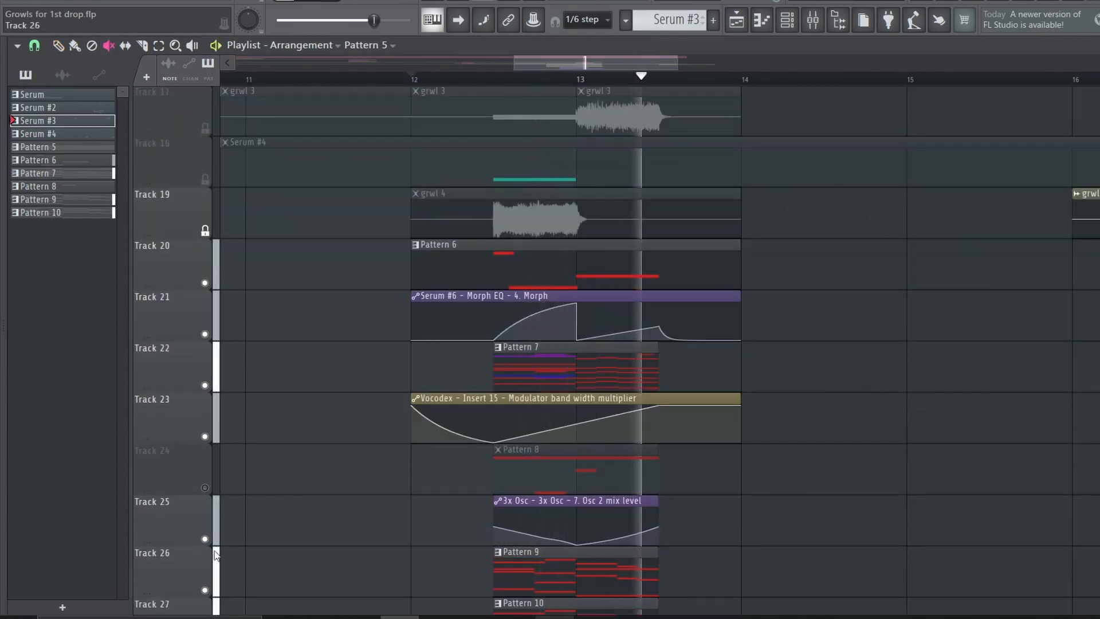
{"action": "key", "text": "space"}
{"action": "left_click", "coordinate": [204, 488]}
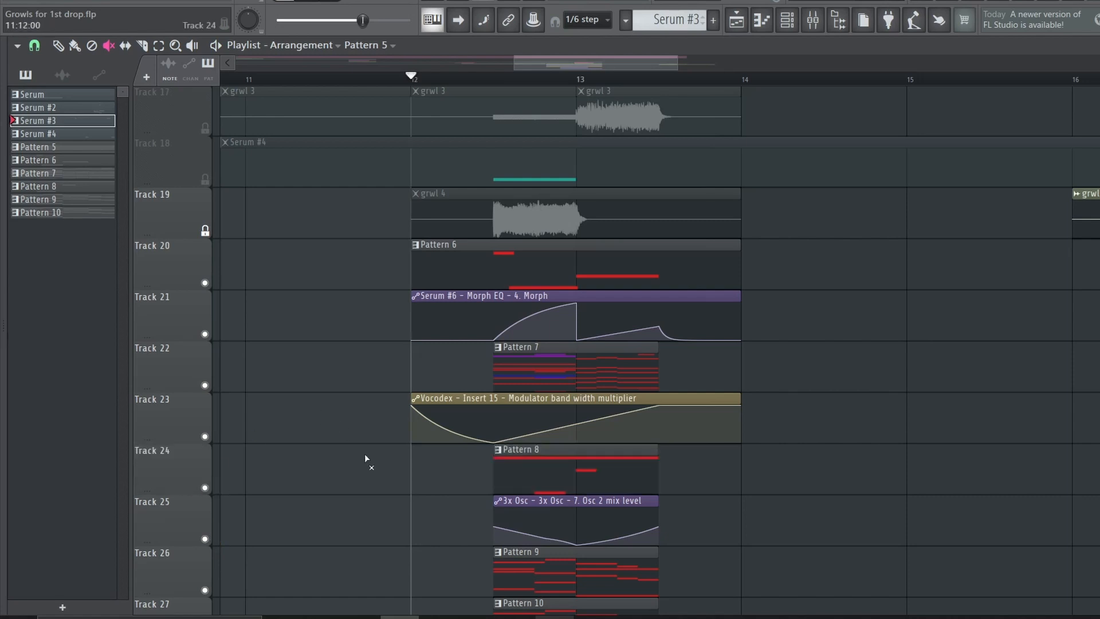
Mute the clips on tracks 20 to 23, and solo track 24 to play Pattern 8 alone
{"action": "mouse_move", "coordinate": [421, 460]}
{"action": "left_mouse_down"}
{"action": "mouse_move", "coordinate": [425, 399]}
{"action": "mouse_move", "coordinate": [531, 350]}
{"action": "mouse_move", "coordinate": [517, 249]}
{"action": "left_mouse_up"}
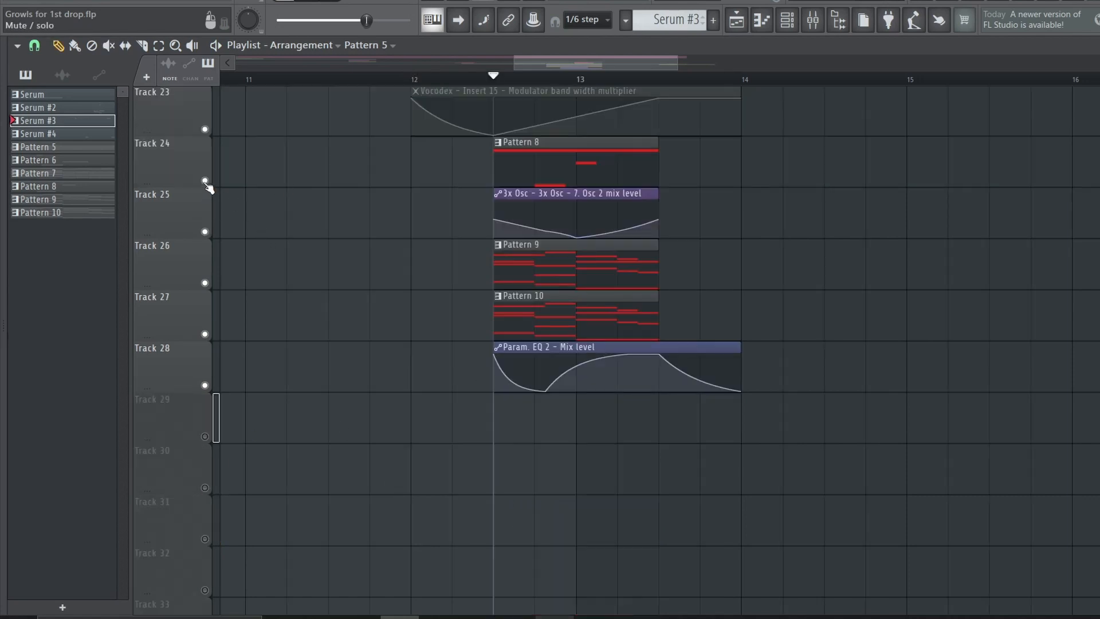
{"action": "left_click", "coordinate": [204, 181], "text": "ctrl"}
{"action": "key", "text": "space"}
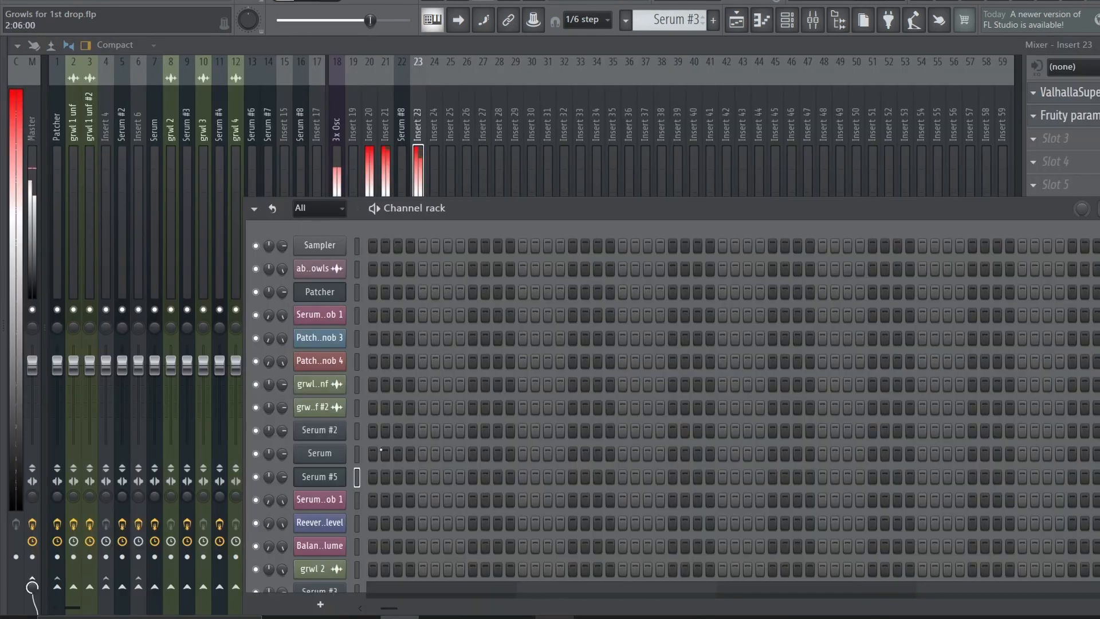
Bring up Pattern 8's 3x Osc patcher map and shift the two lower kHs Distortion modules to separate their cables
{"action": "scroll", "coordinate": [385, 481], "scroll_direction": "down", "scroll_amount": 5}
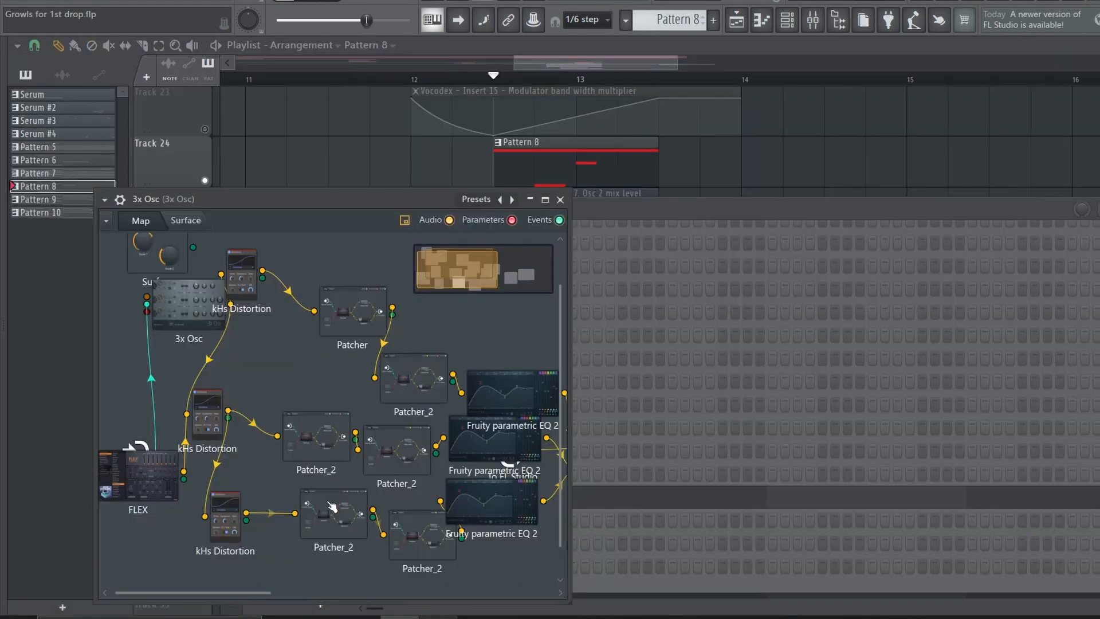
{"action": "left_click_drag", "start_coordinate": [932, 397], "coordinate": [994, 397]}
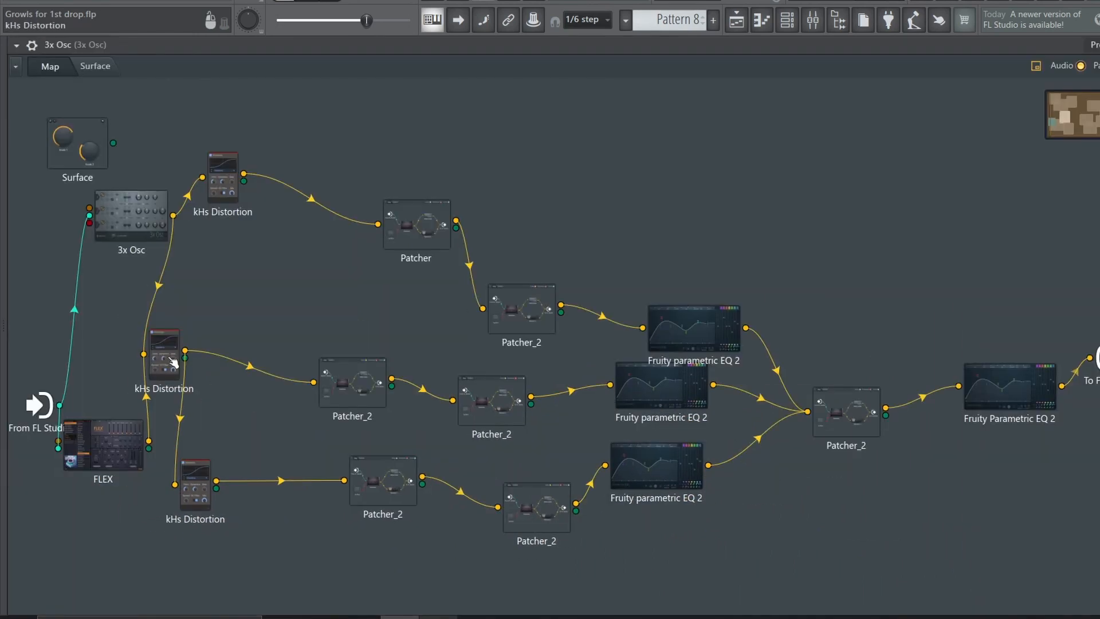
{"action": "left_click_drag", "start_coordinate": [171, 349], "coordinate": [213, 367]}
{"action": "left_click_drag", "start_coordinate": [195, 484], "coordinate": [291, 485]}
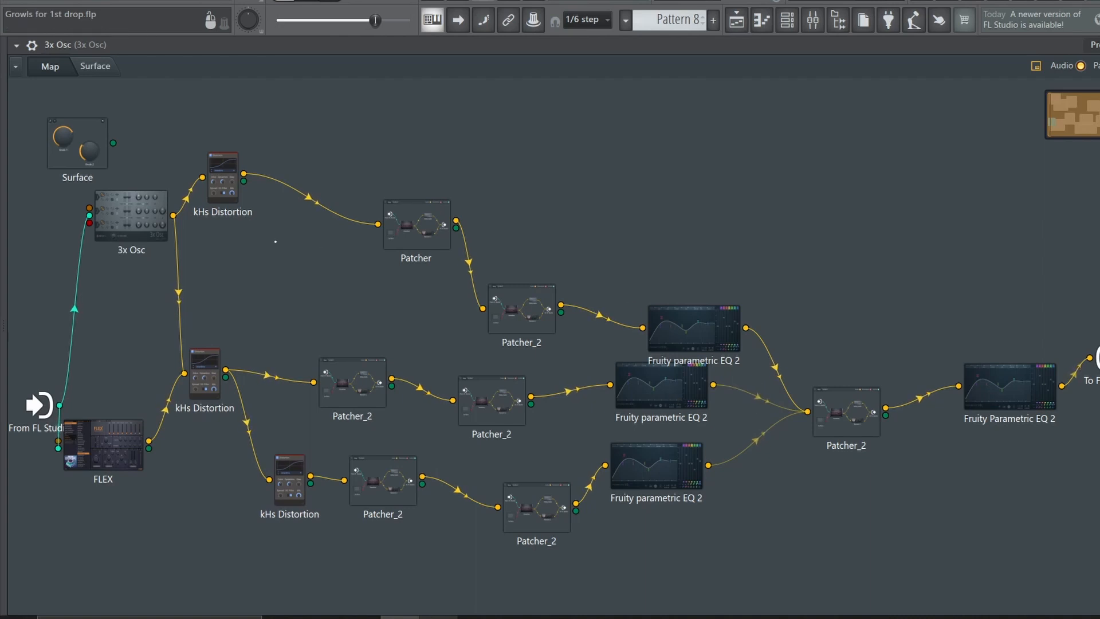
Examine the oscillator settings of the 3x Osc module and the contents of the first Patcher in the upper branch
{"action": "left_click", "coordinate": [134, 207]}
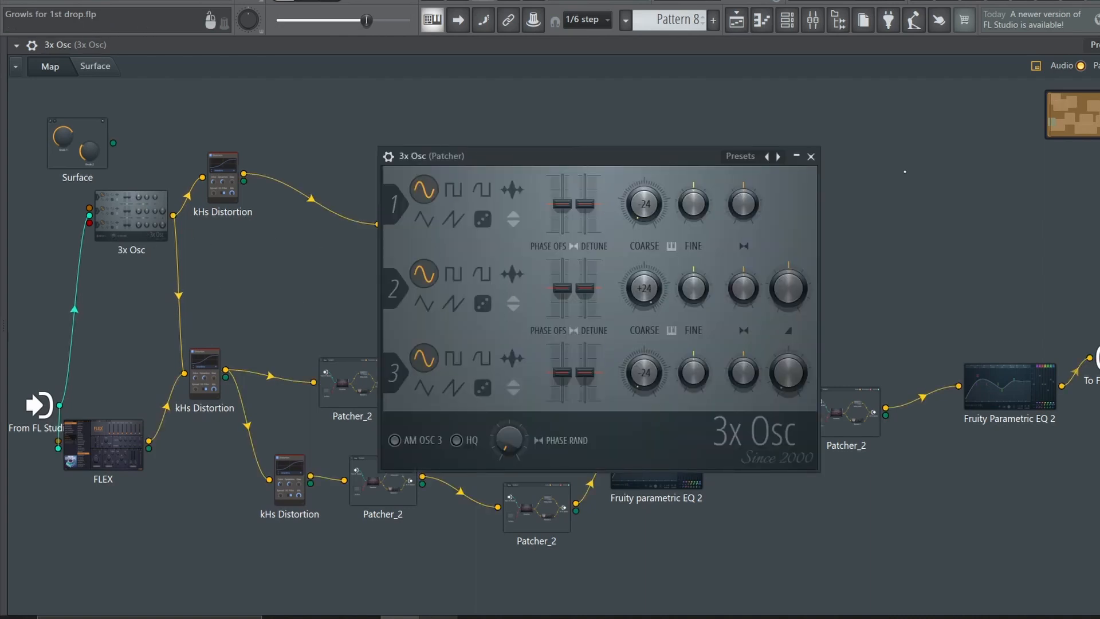
{"action": "left_click", "coordinate": [811, 156]}
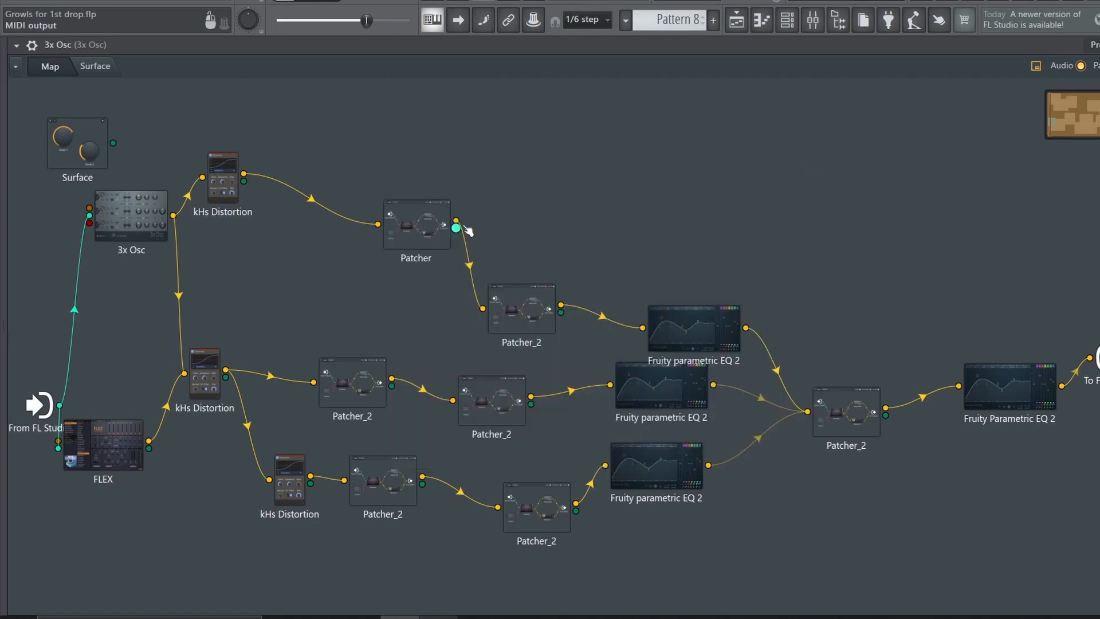
{"action": "left_click", "coordinate": [431, 225]}
{"action": "left_click", "coordinate": [828, 113]}
Inspect the upper branch's Fruity parametric EQ 2 during playback, as well as the middle branch's kHs Distortion
{"action": "left_click_drag", "start_coordinate": [708, 317], "coordinate": [699, 310]}
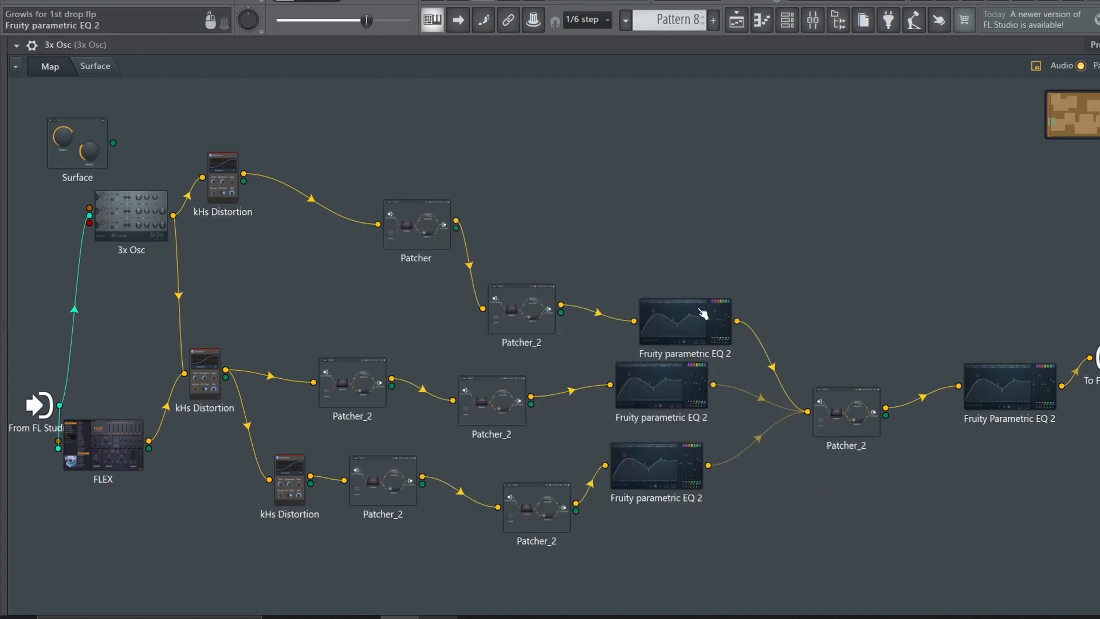
{"action": "left_click", "coordinate": [700, 311]}
{"action": "left_click", "coordinate": [865, 171]}
{"action": "left_click", "coordinate": [669, 319]}
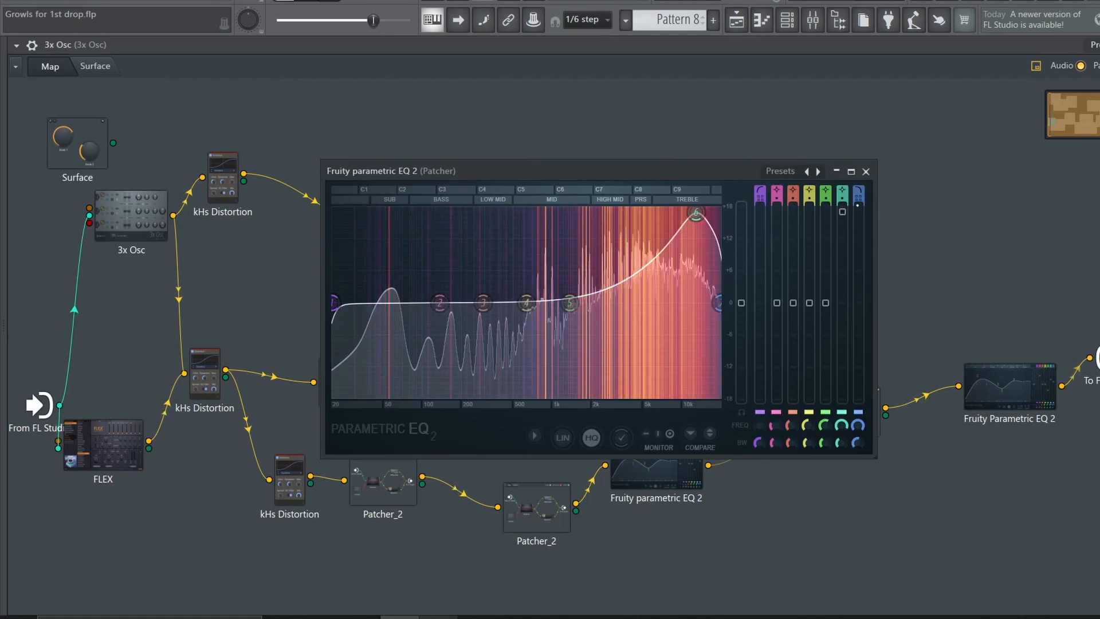
{"action": "key", "text": "space"}
{"action": "left_click", "coordinate": [866, 171]}
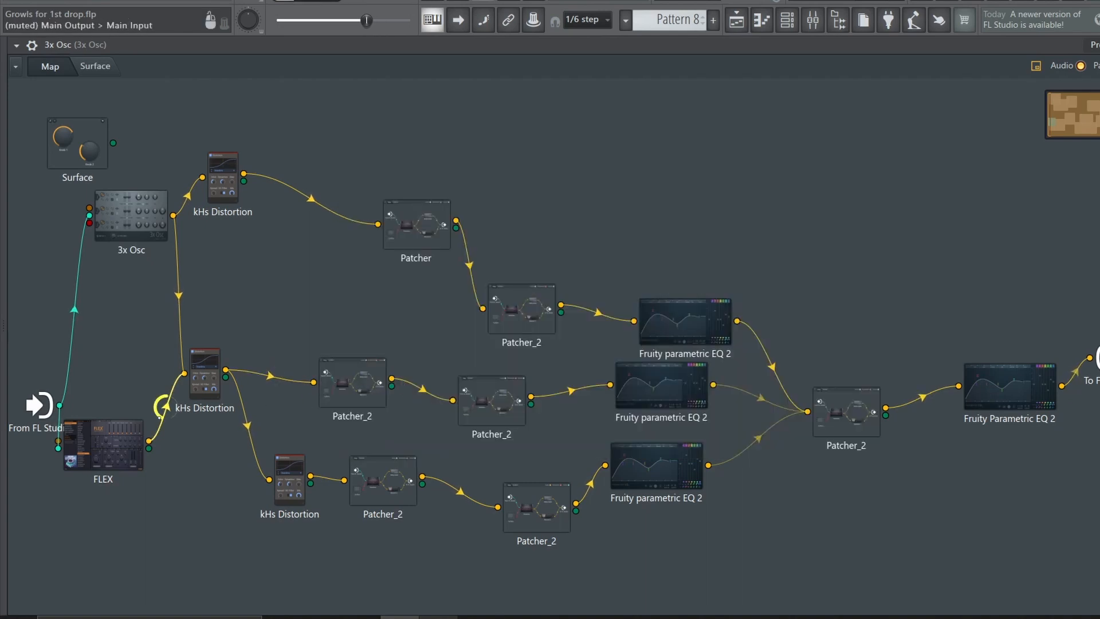
{"action": "left_click", "coordinate": [219, 369]}
{"action": "left_click", "coordinate": [685, 151]}
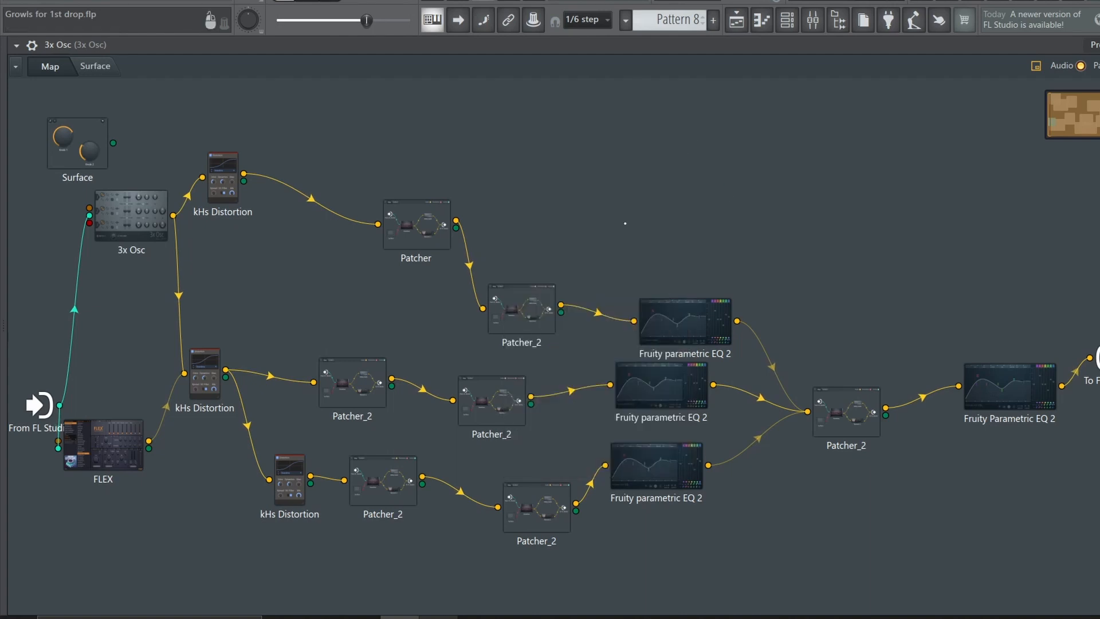
Examine the FLEX module's preset and the OTT chain inside the final Patcher_2
{"action": "left_click", "coordinate": [131, 436]}
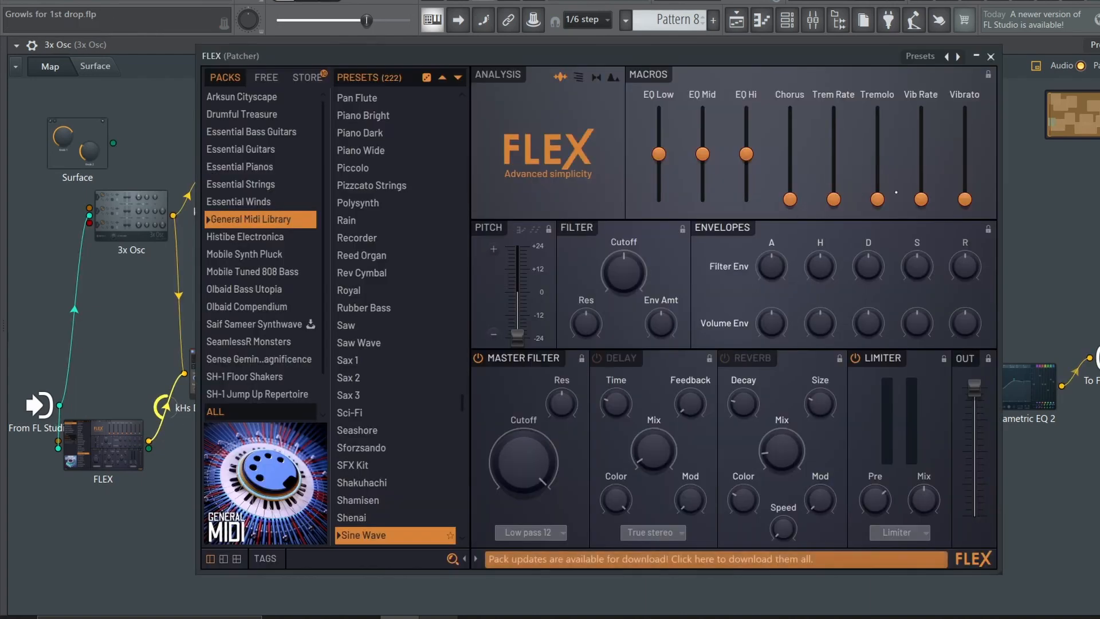
{"action": "key", "text": "Escape"}
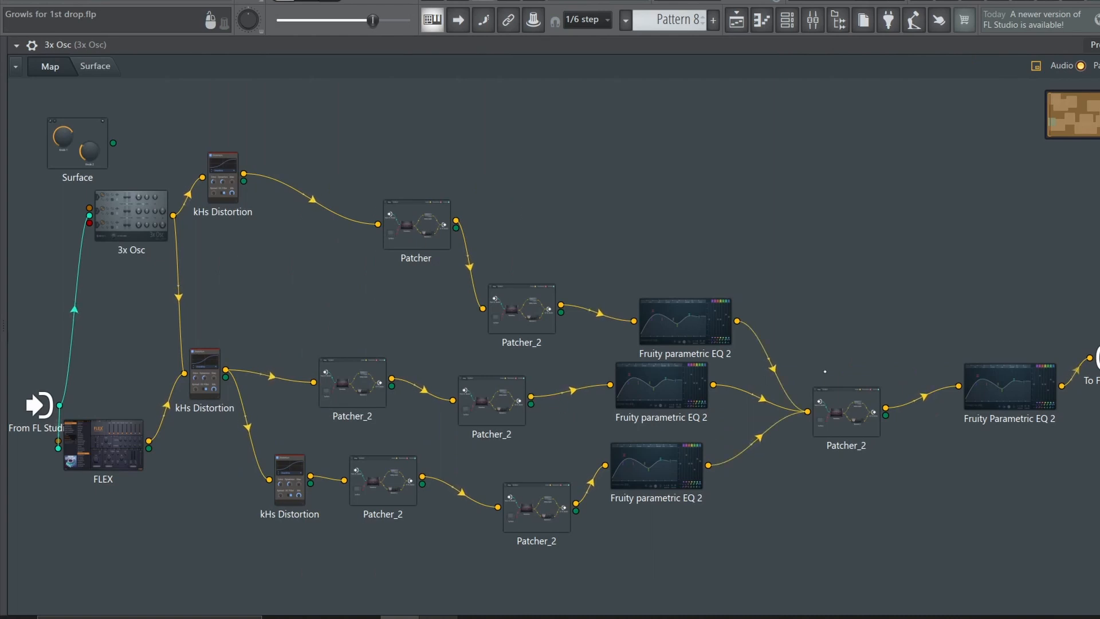
{"action": "left_click", "coordinate": [836, 416]}
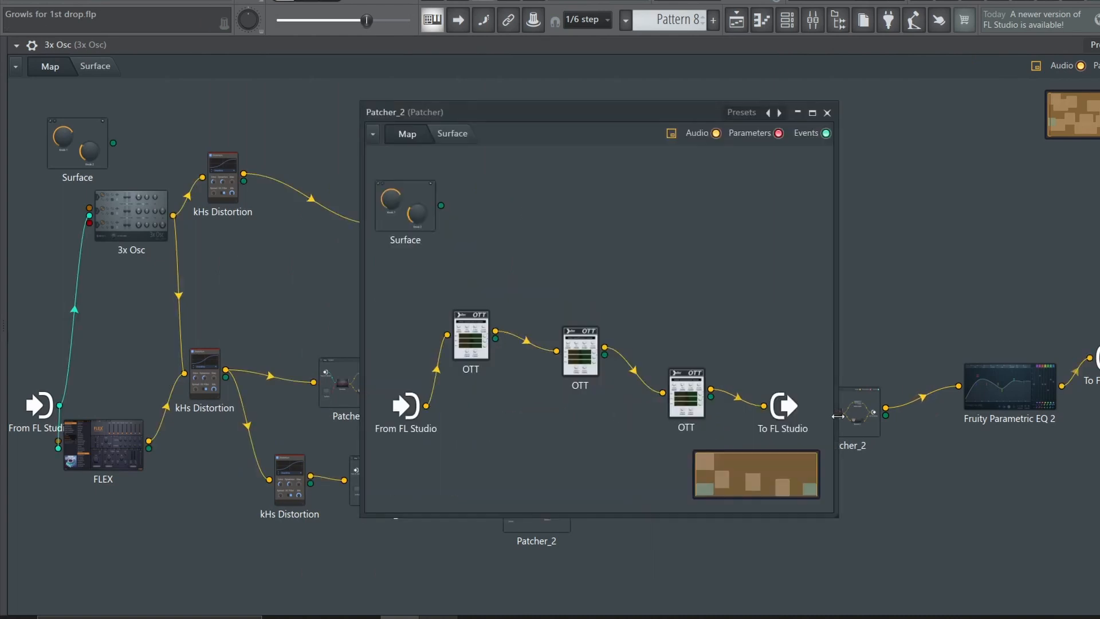
{"action": "left_click", "coordinate": [812, 112]}
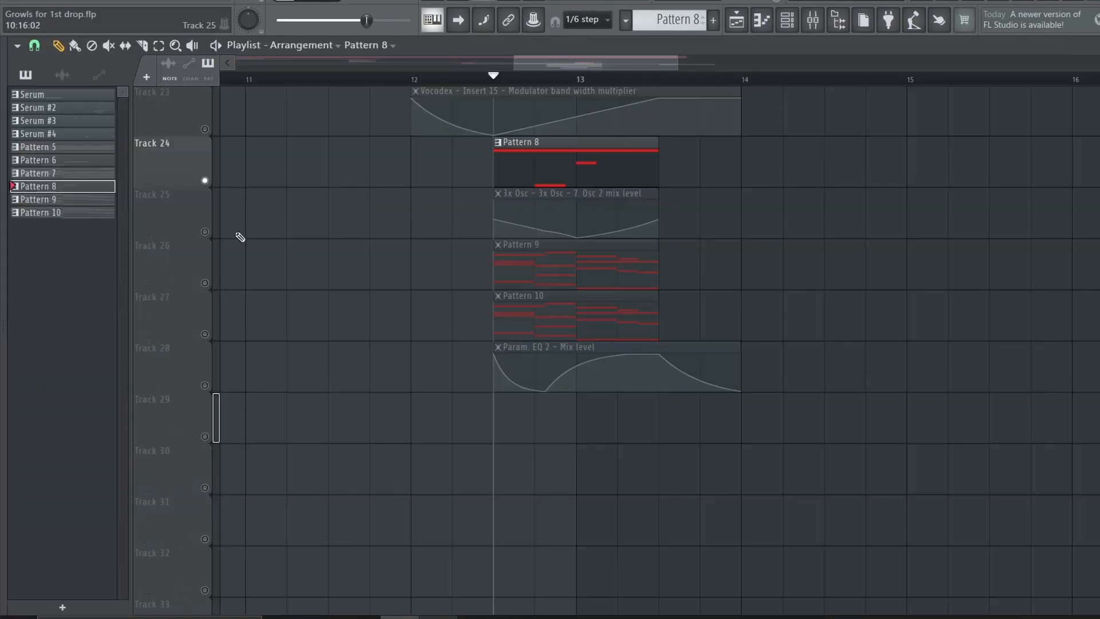
Turn on track 25, check the 3x Osc module behind its Osc 2 mix level automation, and play it with Pattern 8
{"action": "left_click", "coordinate": [205, 231]}
{"action": "left_click", "coordinate": [574, 194]}
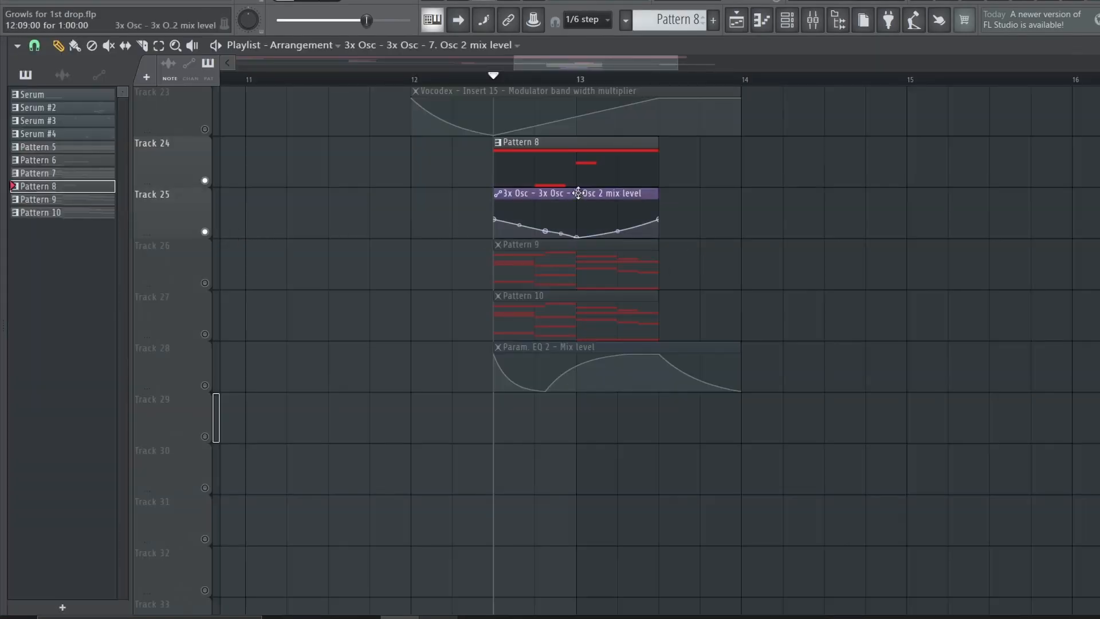
{"action": "key", "text": "space"}
{"action": "left_click", "coordinate": [787, 22]}
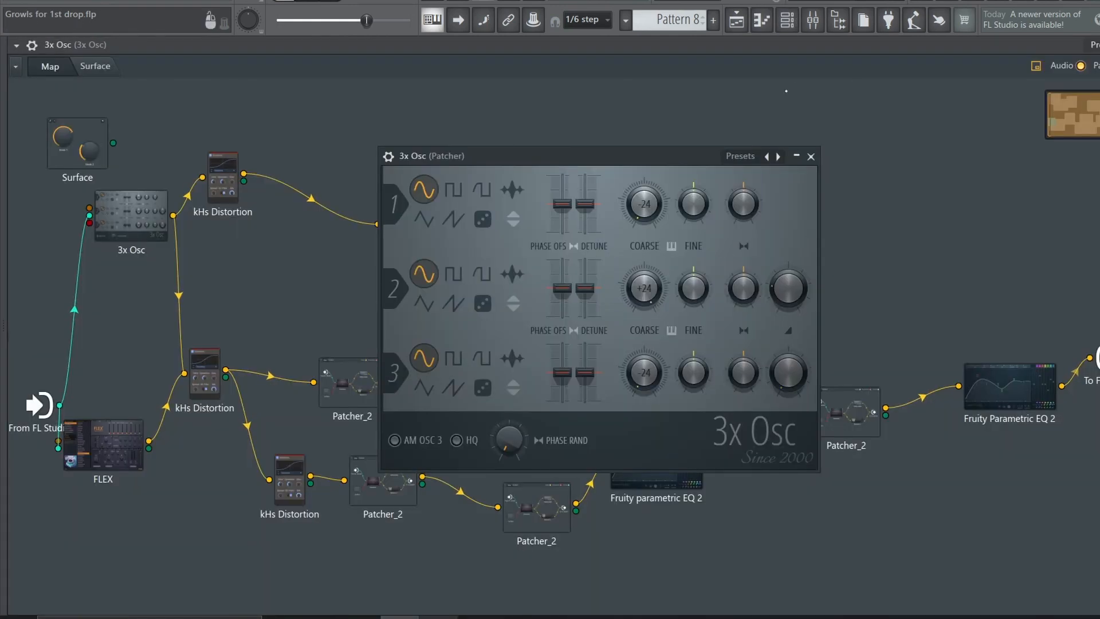
{"action": "left_click", "coordinate": [739, 22]}
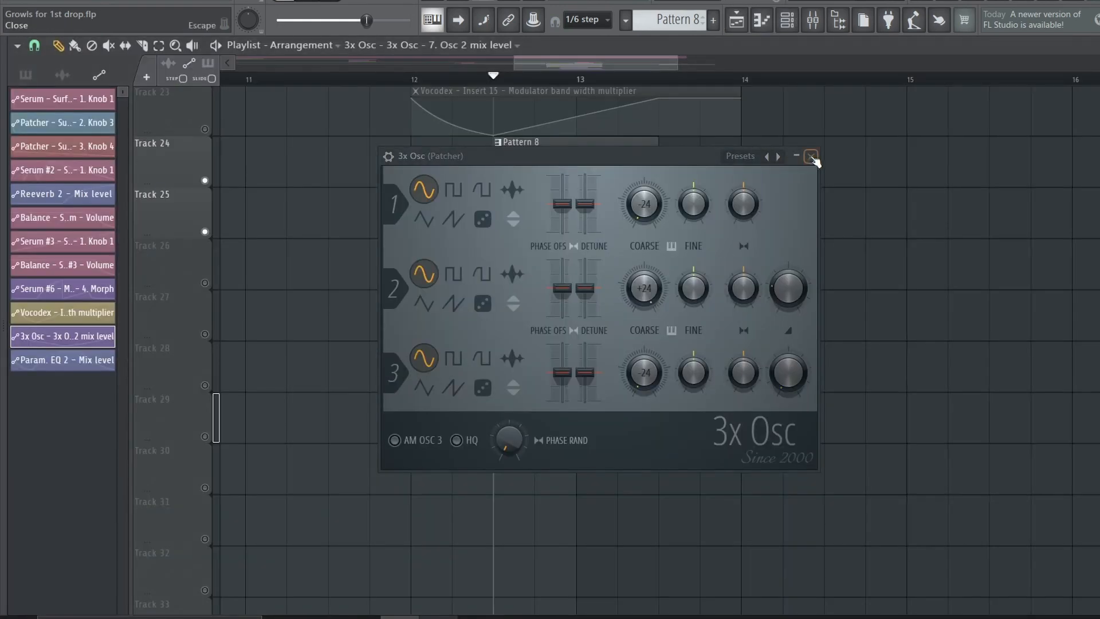
{"action": "left_click", "coordinate": [811, 156]}
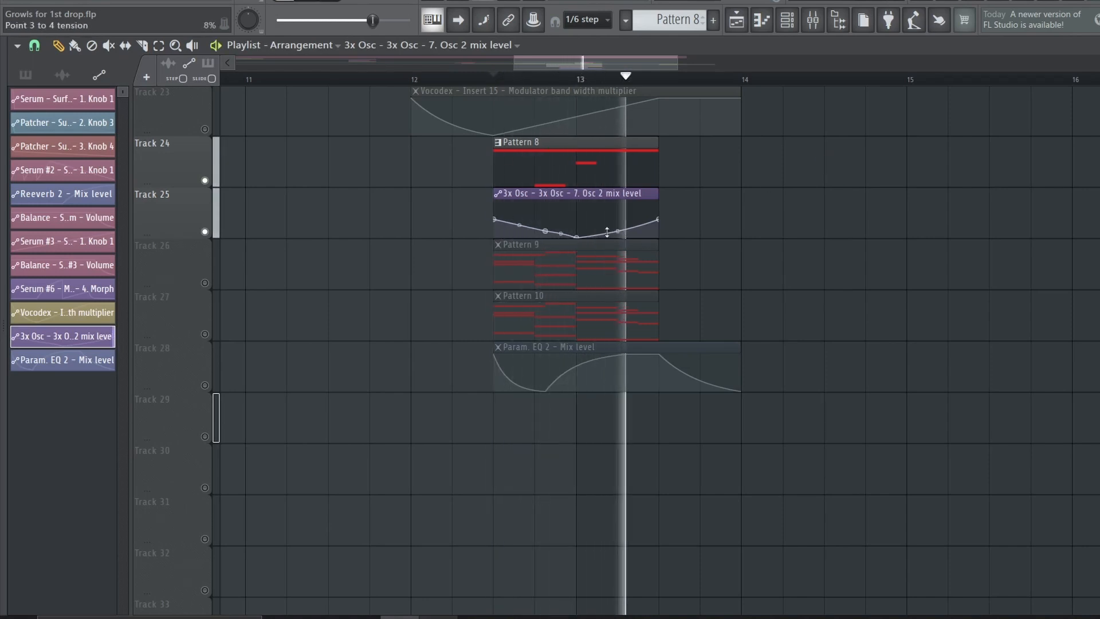
{"action": "key", "text": "space"}
Solo track 26 and play Pattern 9 on its own
{"action": "right_click", "coordinate": [205, 283]}
{"action": "key", "text": "space"}
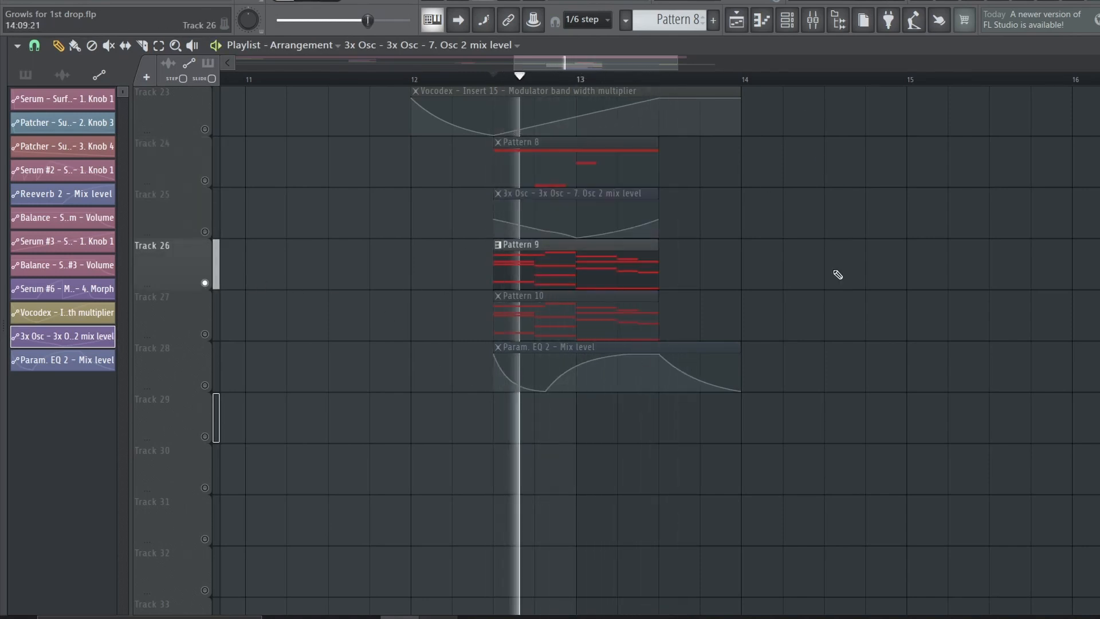
{"action": "key", "text": "space"}
Turn tracks 24 and 25 back on with track 26, check Insert 19's effects in the mixer, and play them together
{"action": "left_click", "coordinate": [205, 232]}
{"action": "key", "text": "F9"}
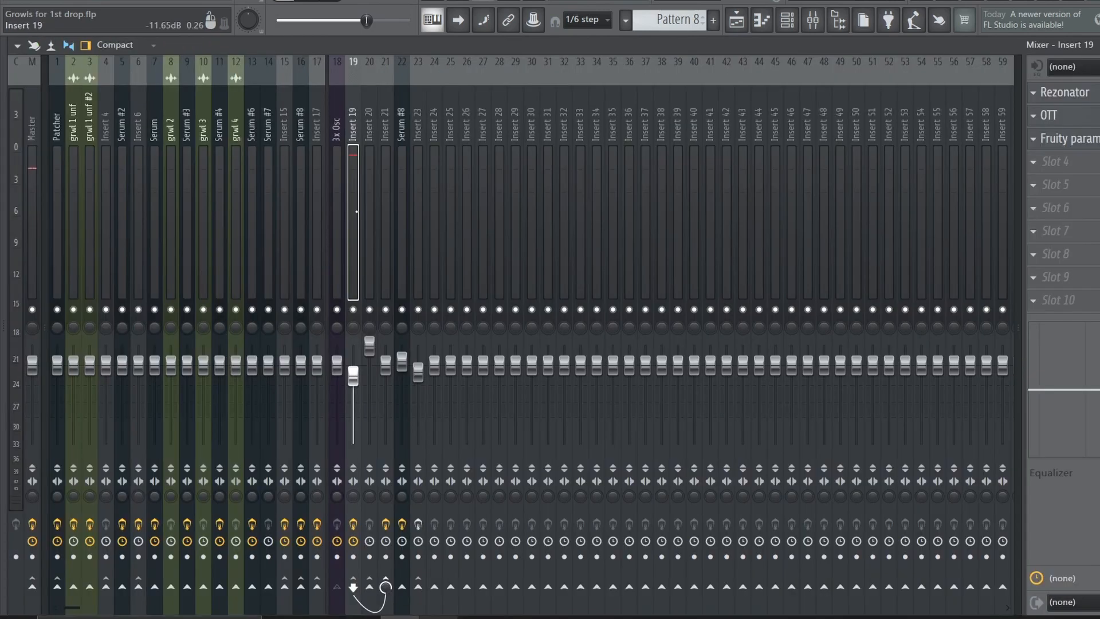
{"action": "key", "text": "space"}
{"action": "left_click", "coordinate": [736, 20]}
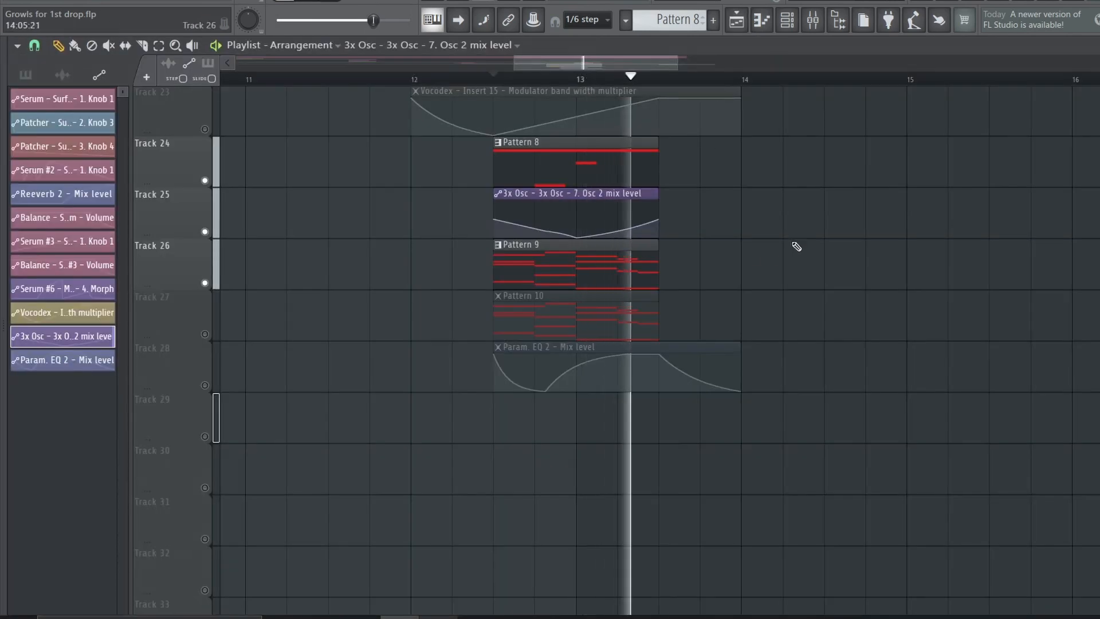
{"action": "key", "text": "space"}
Solo track 27 and play its Pattern 10 with the channel rack showing the Serum #8 channel
{"action": "right_click", "coordinate": [205, 334]}
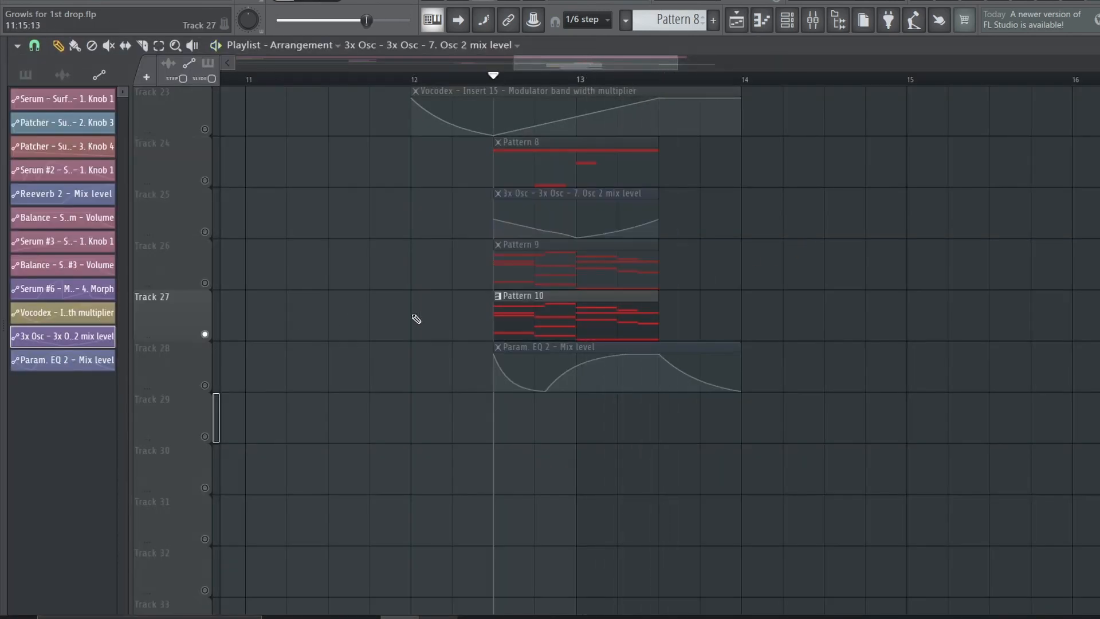
{"action": "left_click", "coordinate": [515, 312]}
{"action": "left_click", "coordinate": [794, 23]}
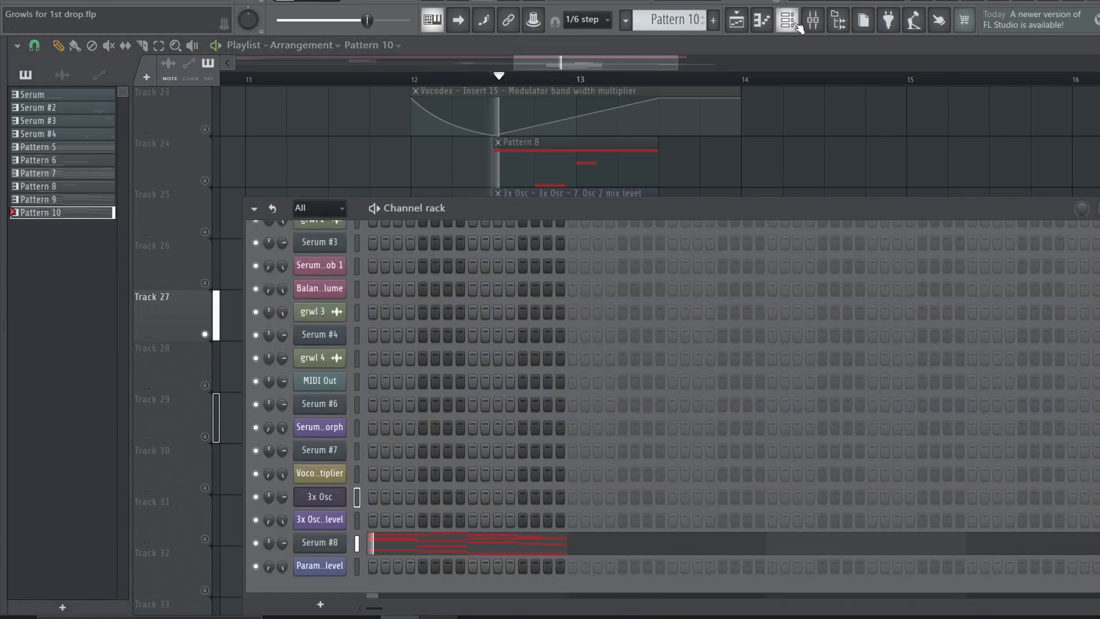
{"action": "key", "text": "space"}
Open the Serum #8 synth inside its patcher map and switch oscillator A's waveform display to the 3D wavetable view
{"action": "left_click", "coordinate": [320, 542]}
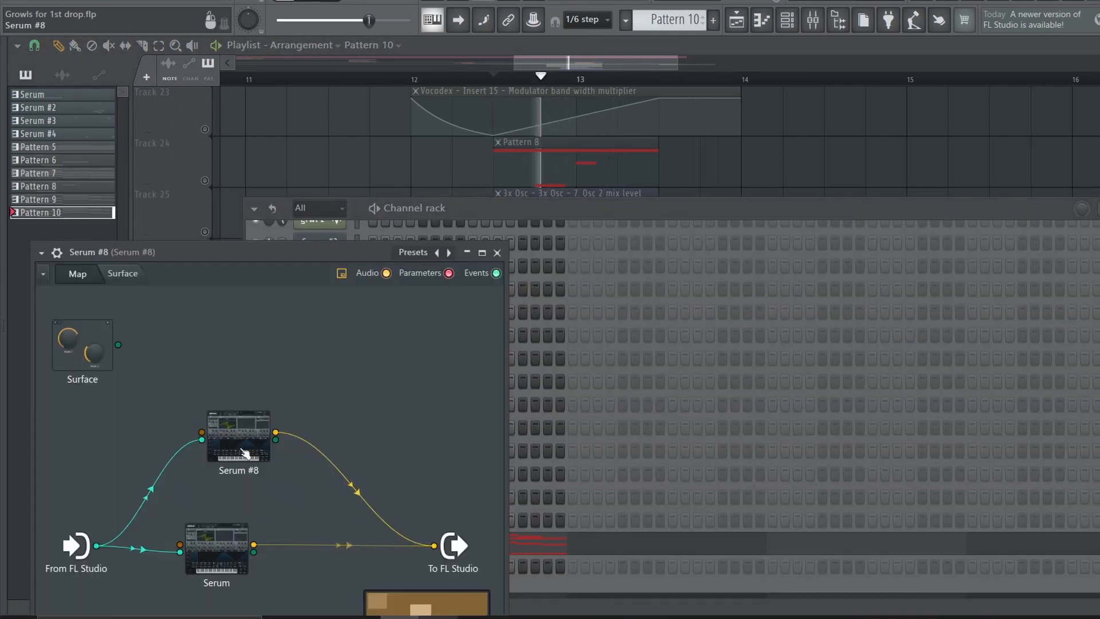
{"action": "double_click", "coordinate": [245, 452]}
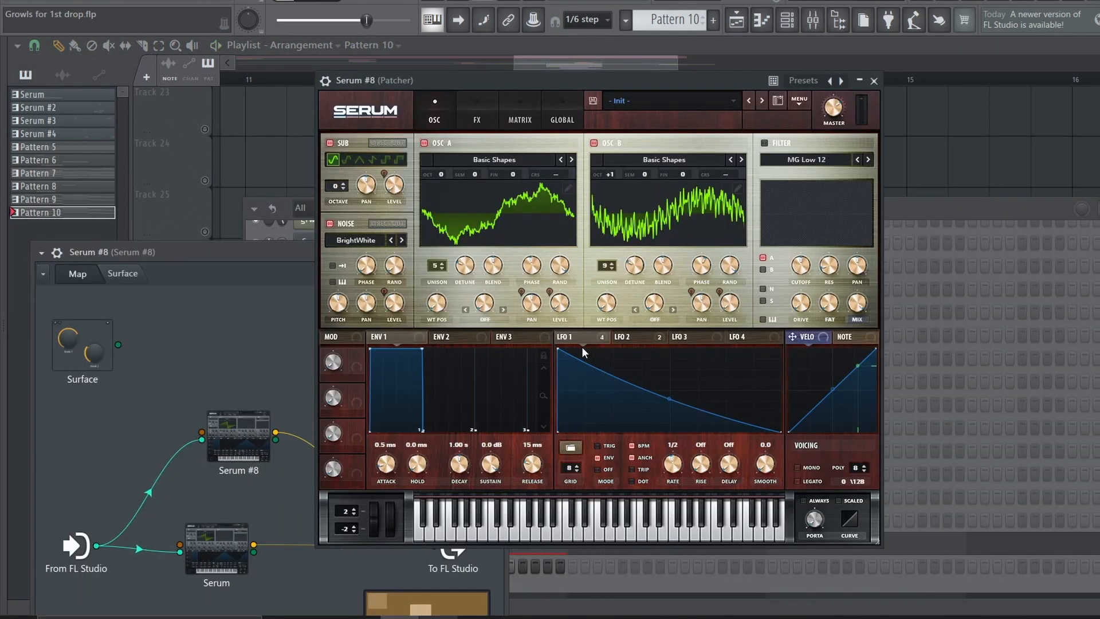
{"action": "left_click", "coordinate": [497, 229]}
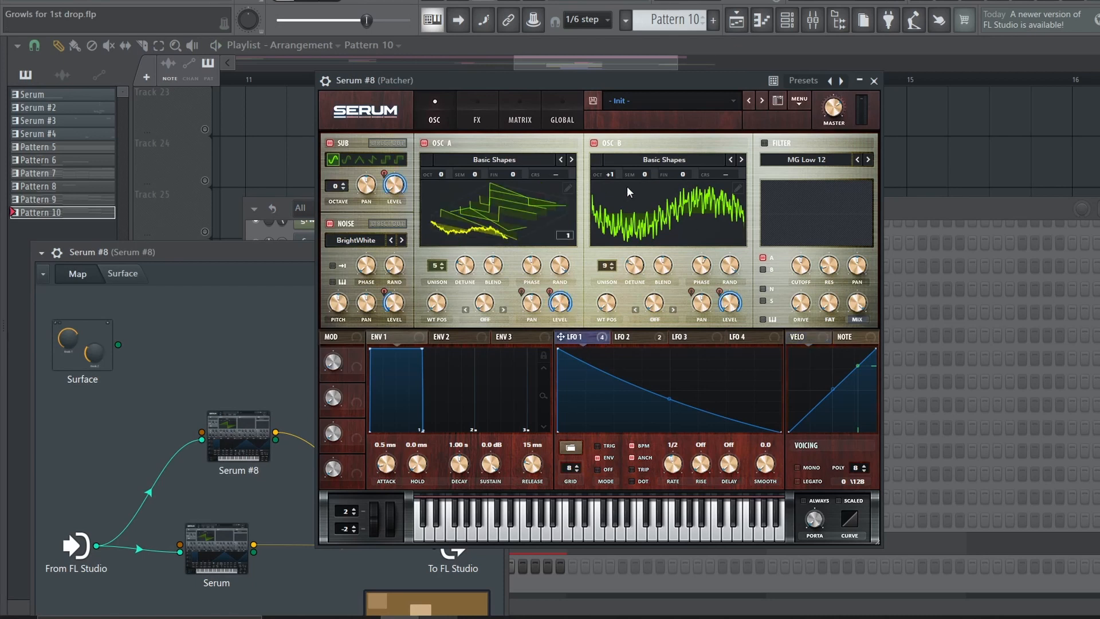
Check Serum #8's effects, open the other Serum in the patcher map, play it, and close its window
{"action": "left_click", "coordinate": [473, 122]}
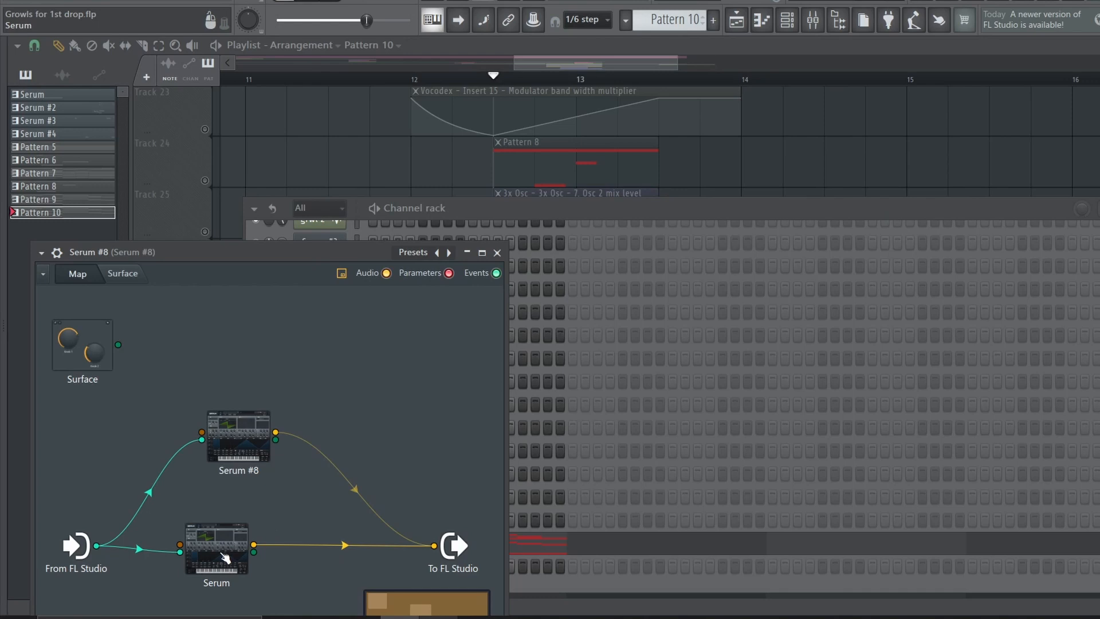
{"action": "double_click", "coordinate": [225, 558]}
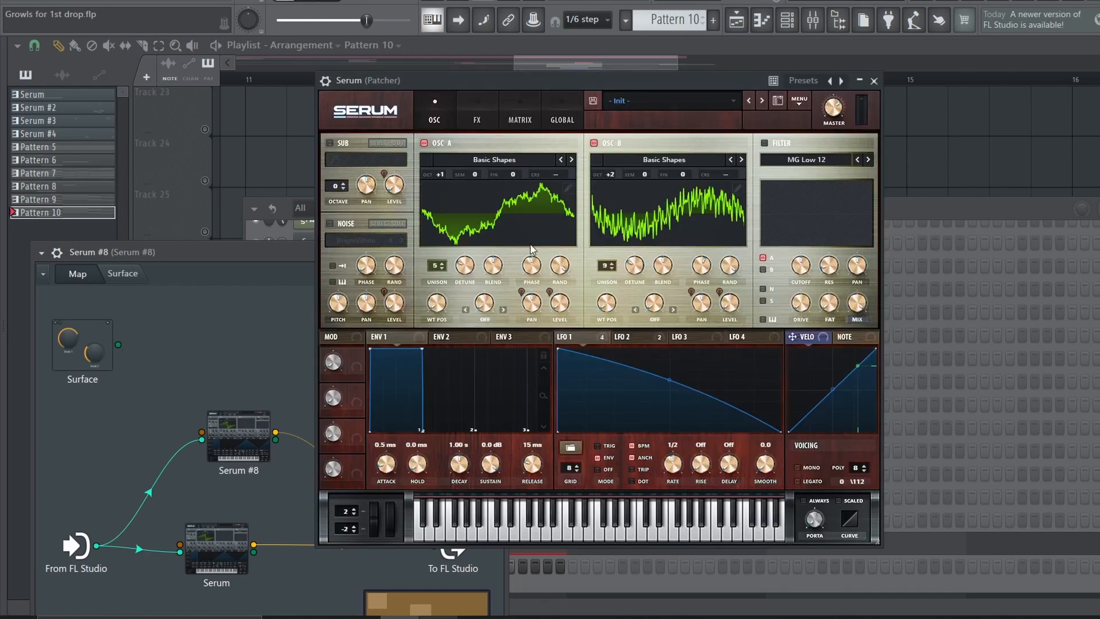
{"action": "key", "text": "space"}
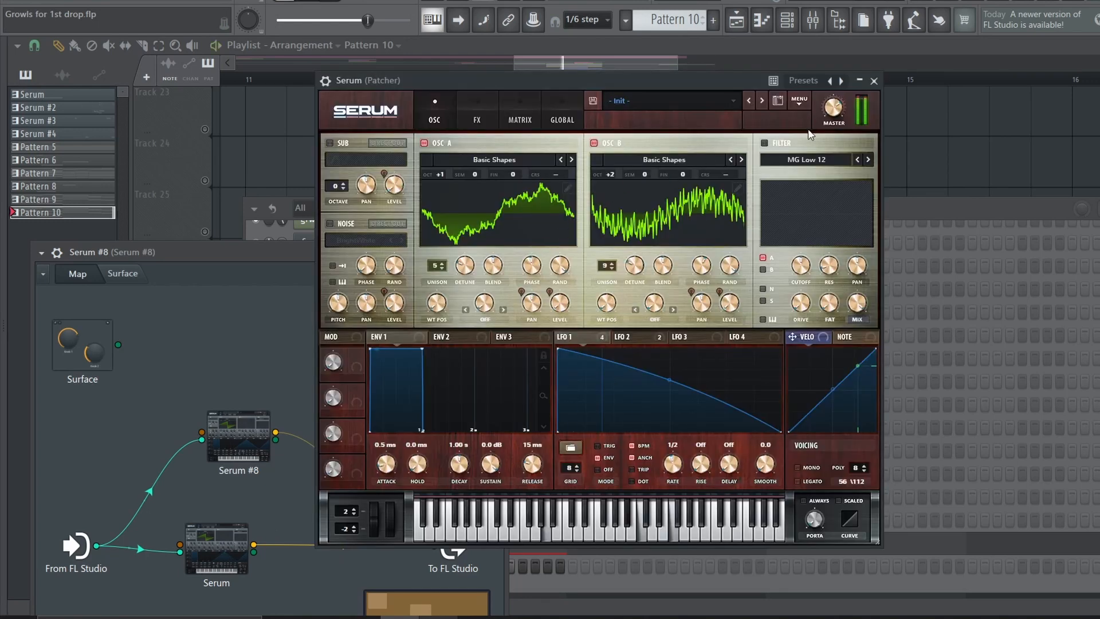
{"action": "left_click", "coordinate": [873, 81]}
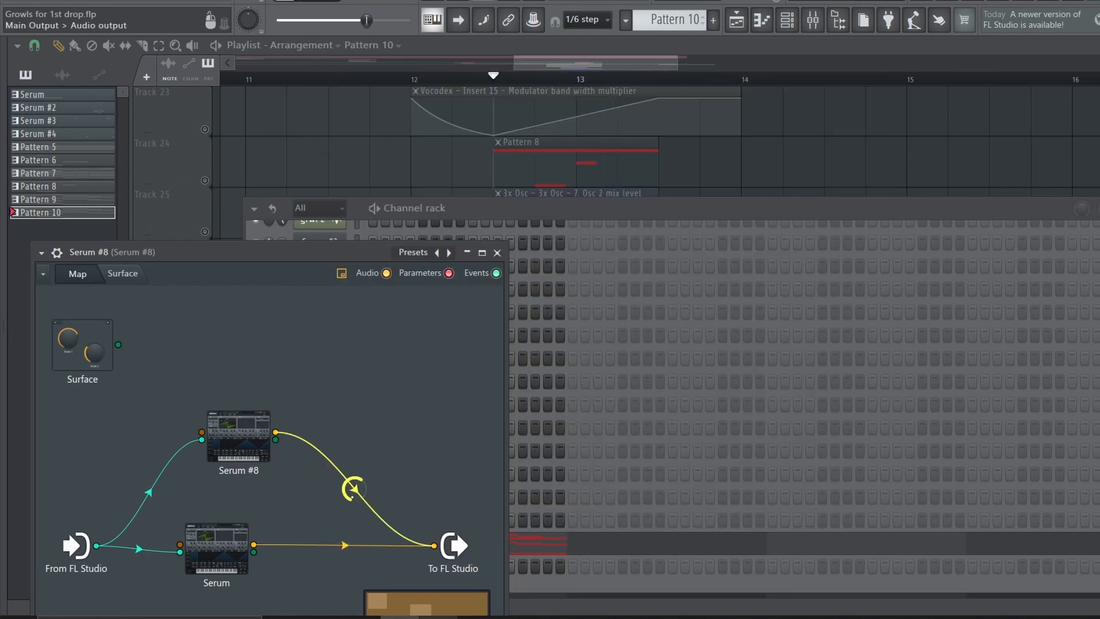
Turn tracks 24, 25 and 26 back on with track 27, play them together, and check Insert 23's effects in the mixer
{"action": "left_click", "coordinate": [769, 184]}
{"action": "scroll", "coordinate": [215, 393], "scroll_direction": "up", "scroll_amount": 1}
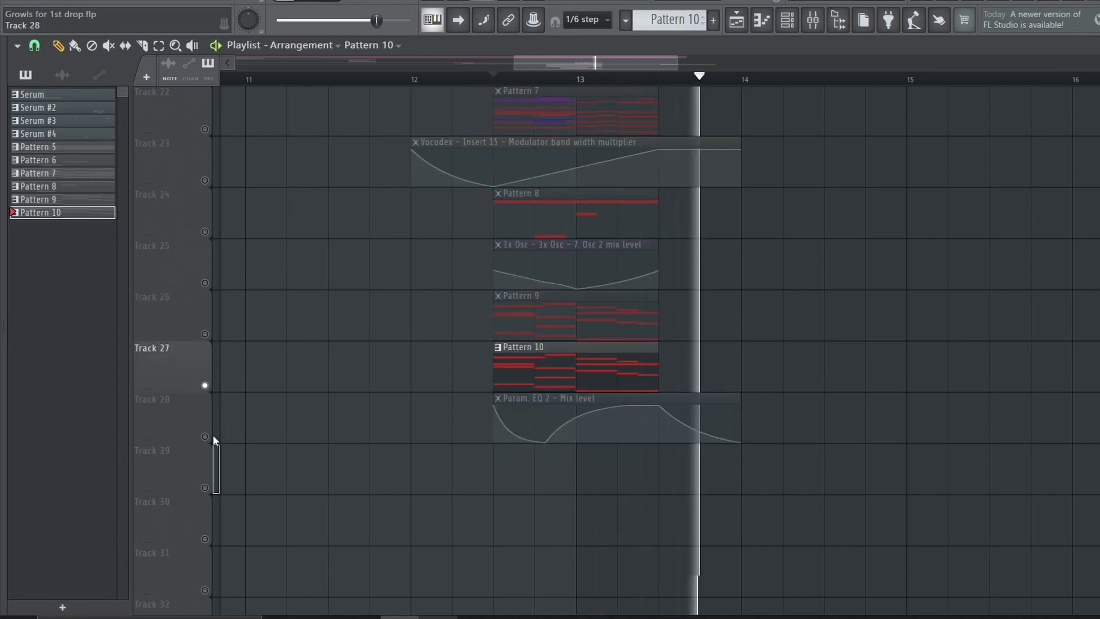
{"action": "key", "text": "space"}
{"action": "left_click", "coordinate": [204, 334]}
{"action": "left_click", "coordinate": [204, 282]}
{"action": "left_click", "coordinate": [205, 231]}
{"action": "key", "text": "space"}
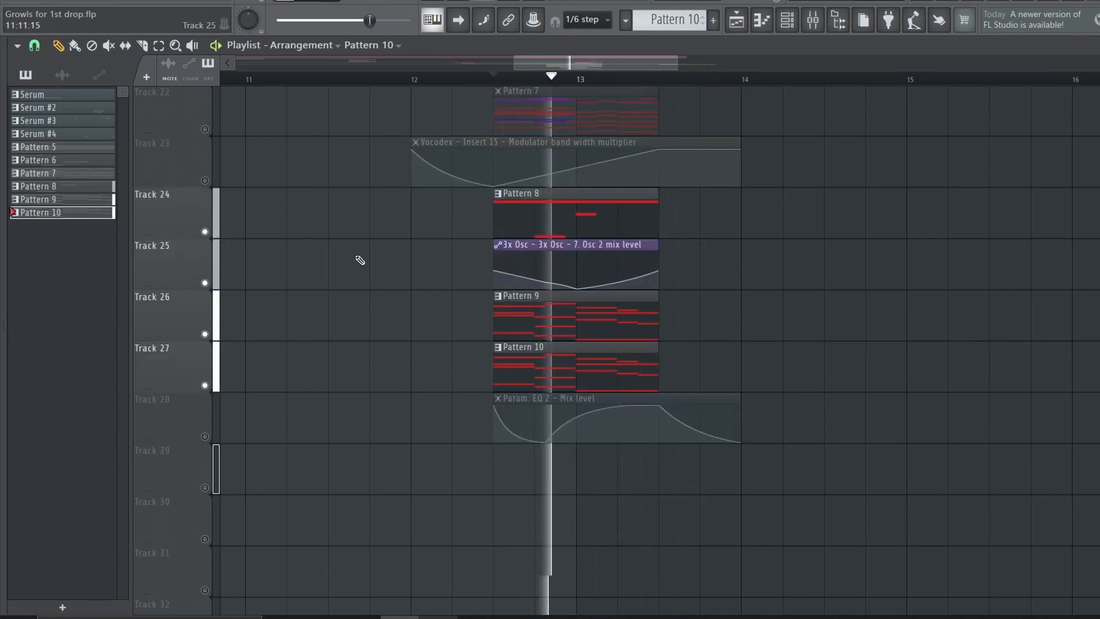
{"action": "key", "text": "F9"}
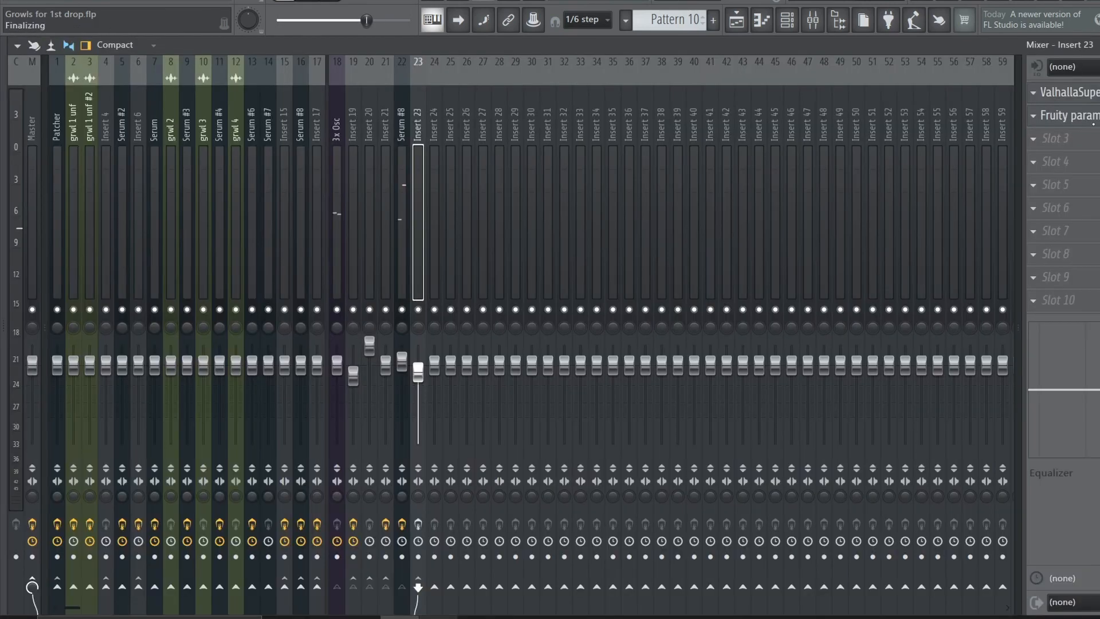
{"action": "left_click", "coordinate": [1071, 93]}
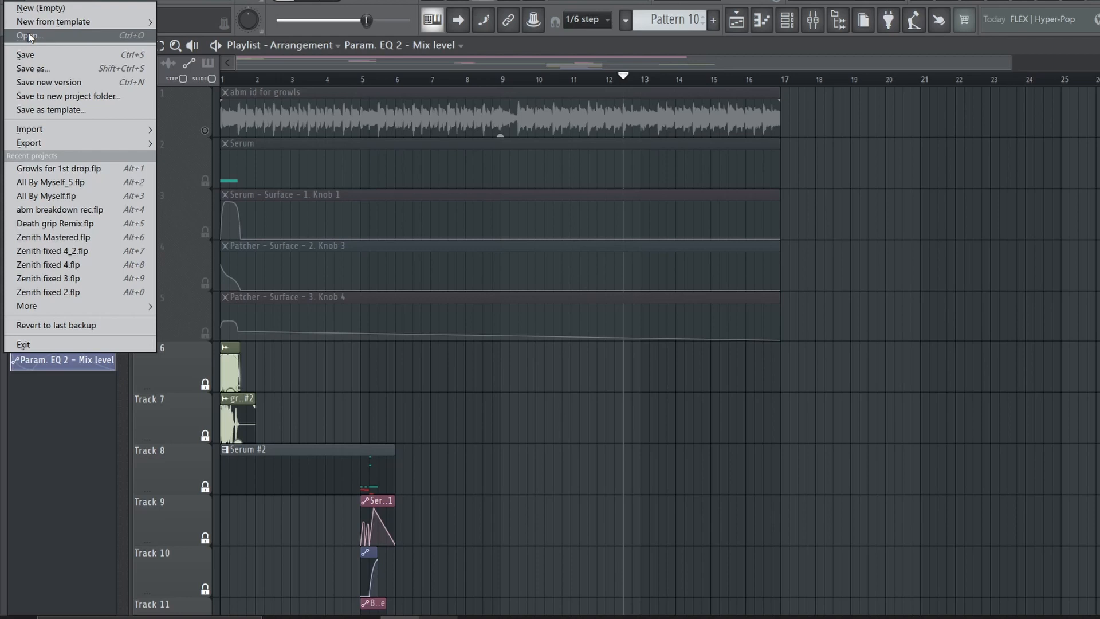
Switch to the All By Myself_2 project, discarding the changes to Growls for 1st drop
{"action": "left_click", "coordinate": [29, 33]}
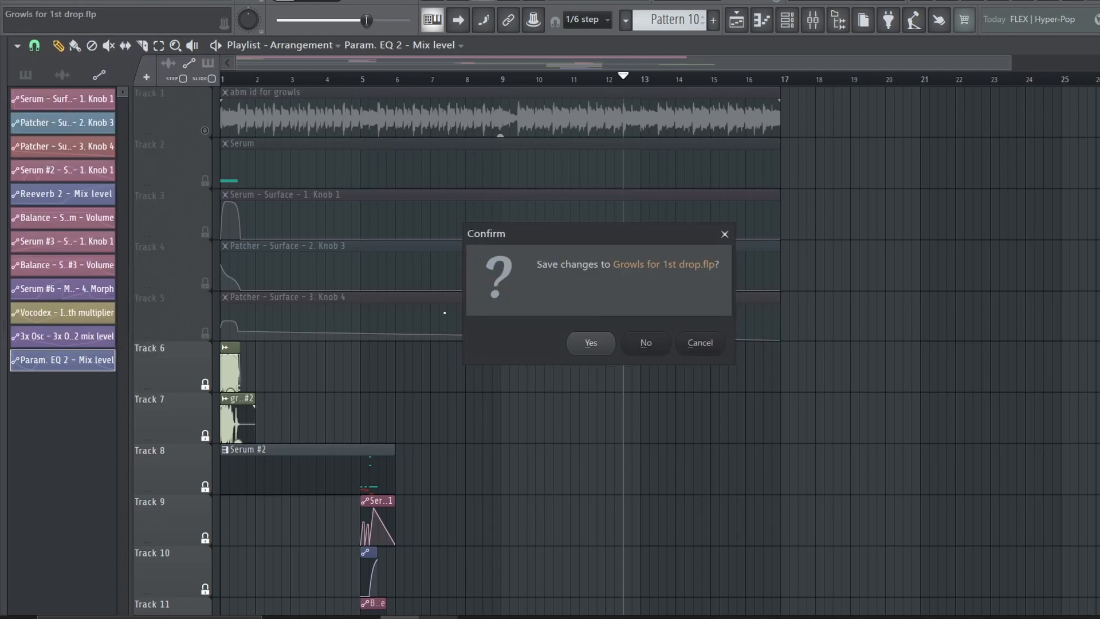
{"action": "left_click", "coordinate": [645, 343]}
Isolate the Sub Bass track holding Pattern 23 and review the oscillators and effects of its Serum #12 synth
{"action": "double_click", "coordinate": [205, 180]}
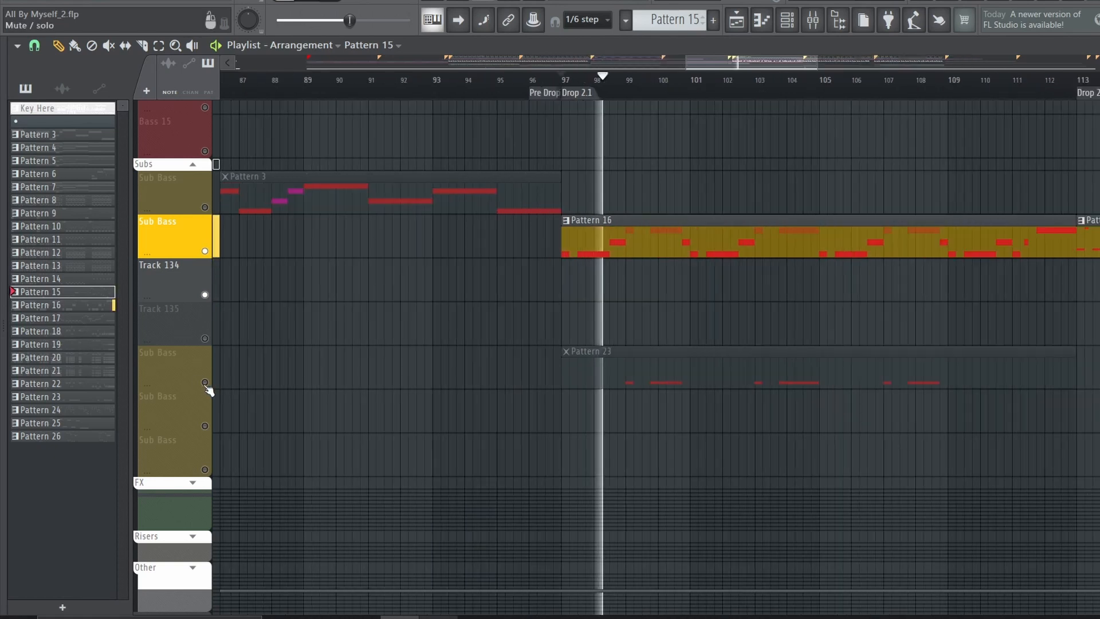
{"action": "left_click", "coordinate": [205, 382]}
{"action": "left_click", "coordinate": [205, 251]}
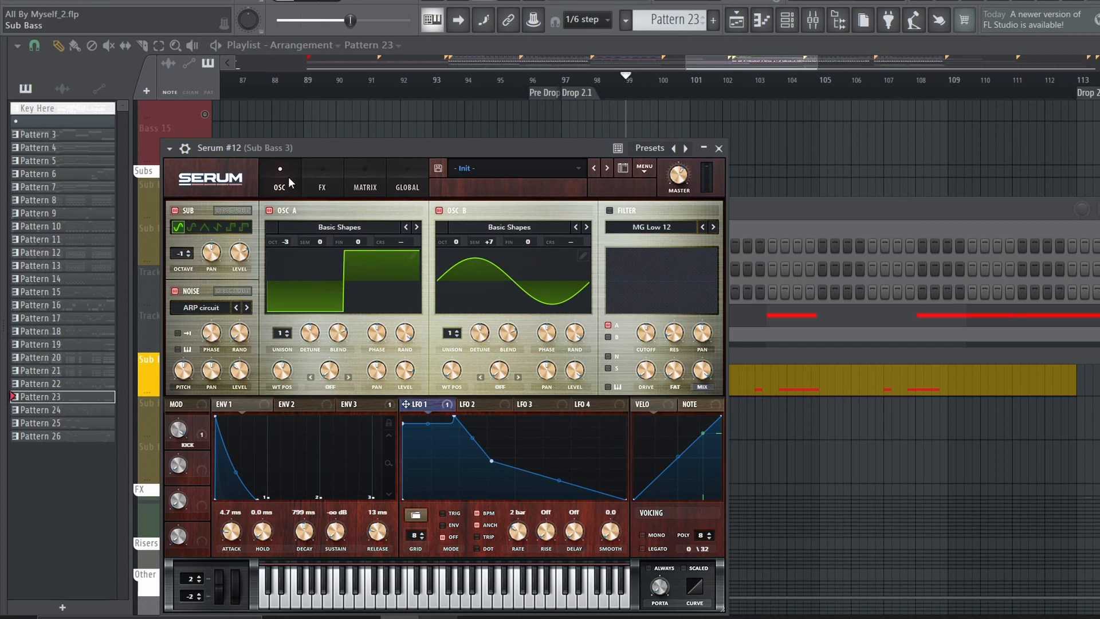
{"action": "left_click", "coordinate": [314, 176]}
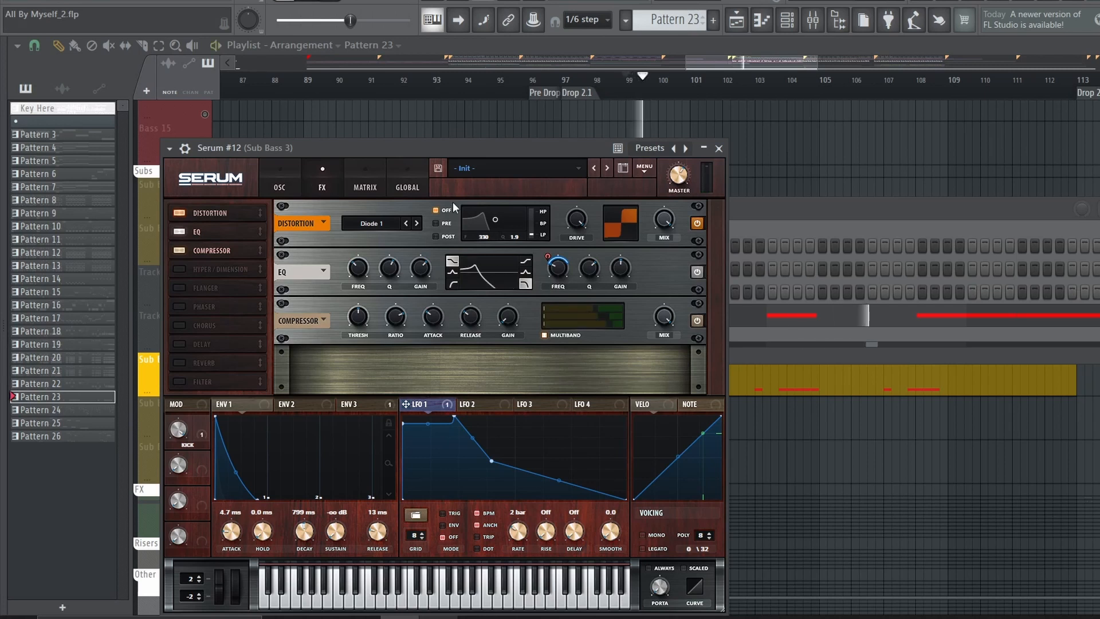
Open Sub Bass 3's Patcher from the mixer, space out its effect nodes, and audition the kHs Distortion branch before returning to the playlist
{"action": "left_click", "coordinate": [812, 20]}
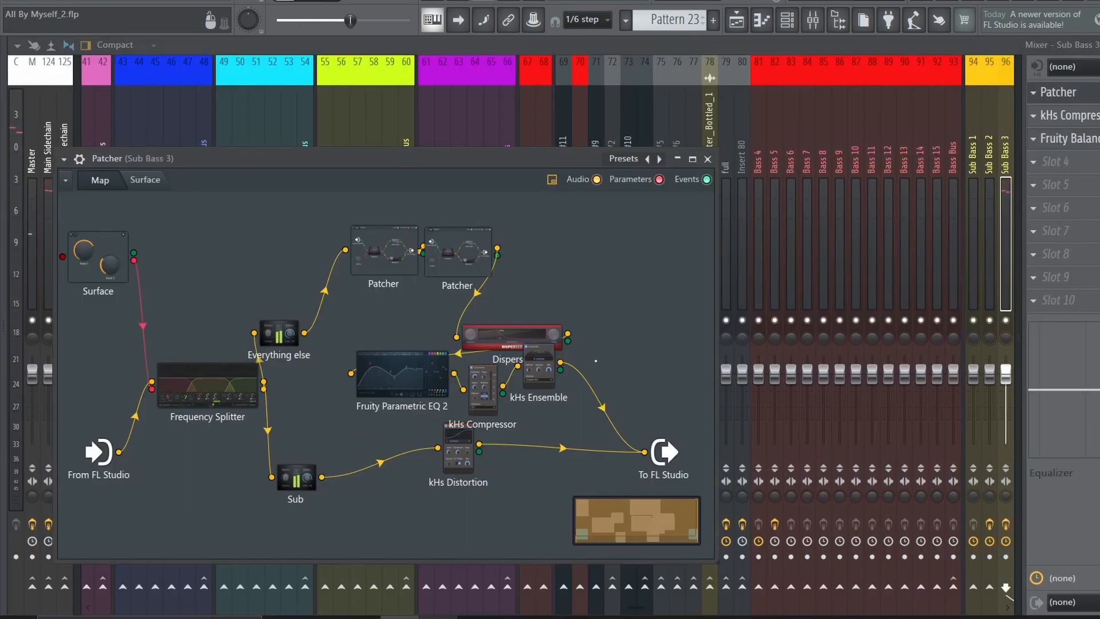
{"action": "left_click_drag", "start_coordinate": [530, 334], "coordinate": [474, 314]}
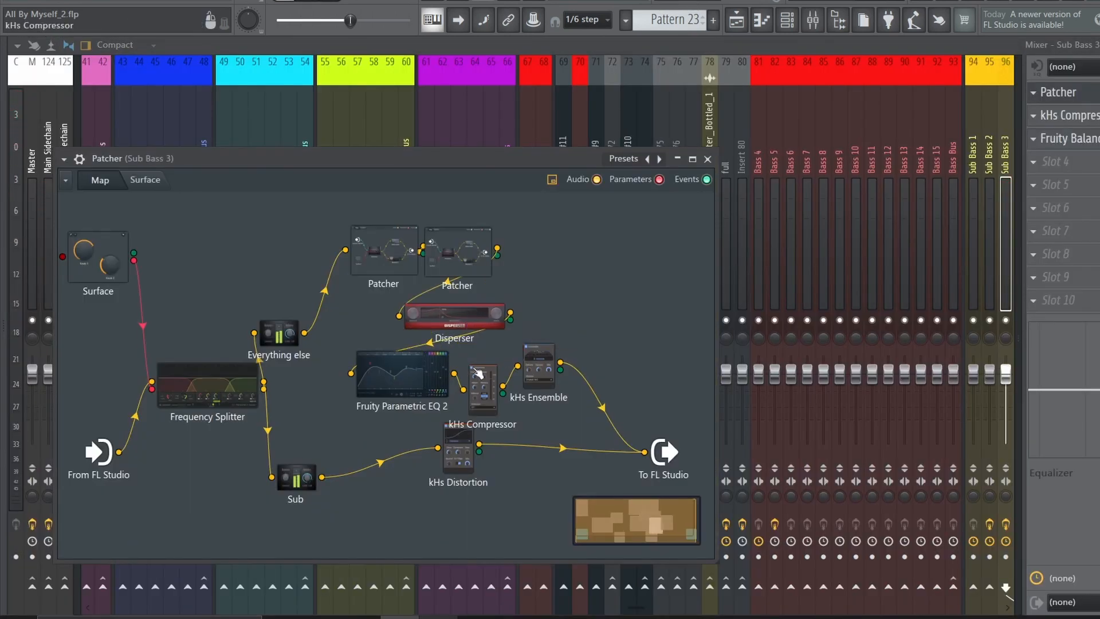
{"action": "left_click_drag", "start_coordinate": [458, 452], "coordinate": [450, 485]}
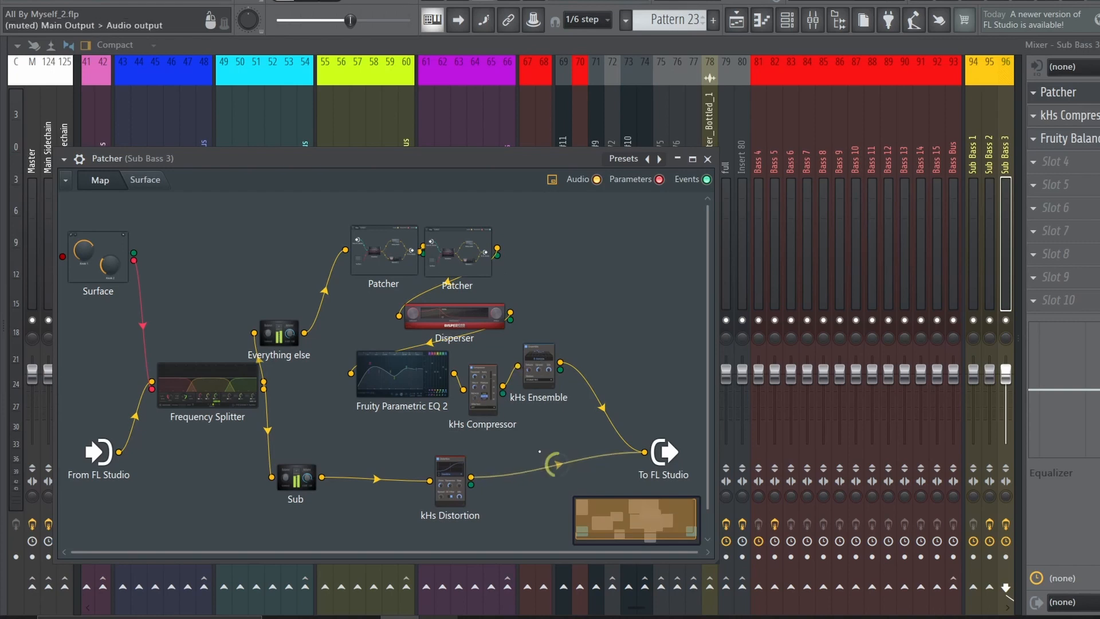
{"action": "key", "text": "space"}
{"action": "left_click_drag", "start_coordinate": [552, 465], "coordinate": [552, 441]}
{"action": "left_click", "coordinate": [735, 20]}
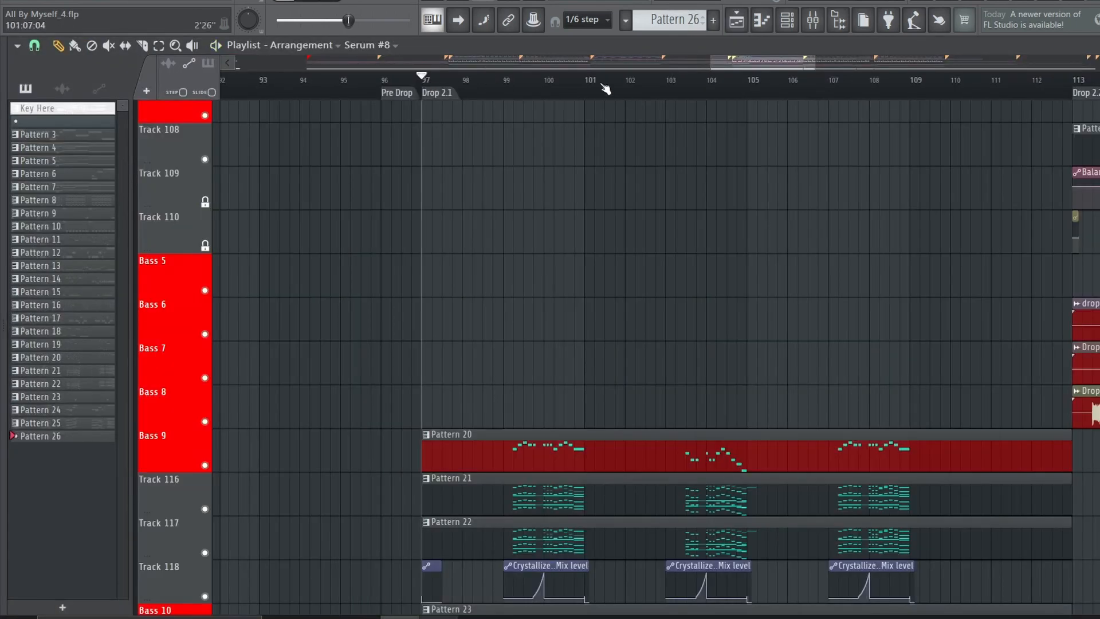
In All By Myself_4, solo Bass 9 at Drop 2.1, turn tracks 116, 117 and 118 on with it, and play them
{"action": "scroll", "coordinate": [606, 89], "scroll_direction": "up", "scroll_amount": 3}
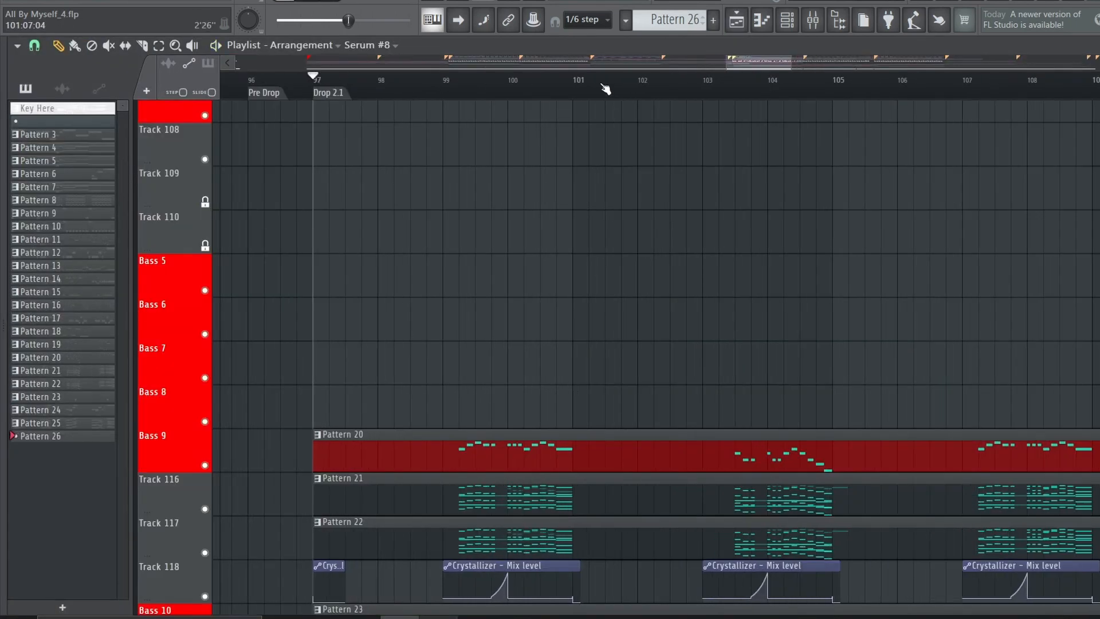
{"action": "scroll", "coordinate": [540, 178], "scroll_direction": "down", "scroll_amount": 4}
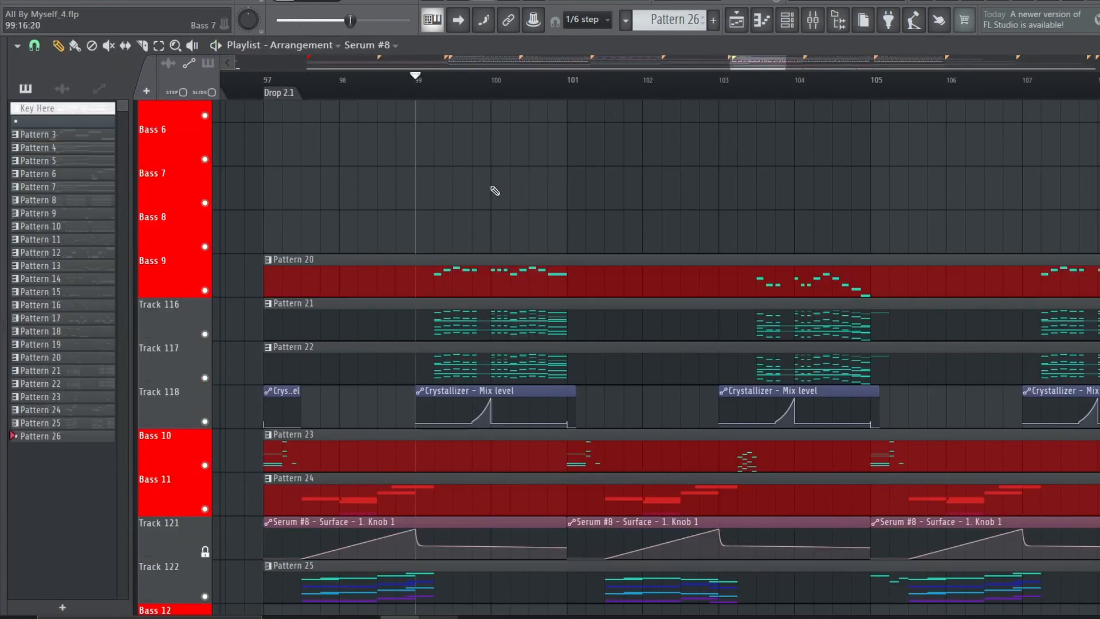
{"action": "right_click", "coordinate": [205, 291]}
{"action": "left_click", "coordinate": [205, 334]}
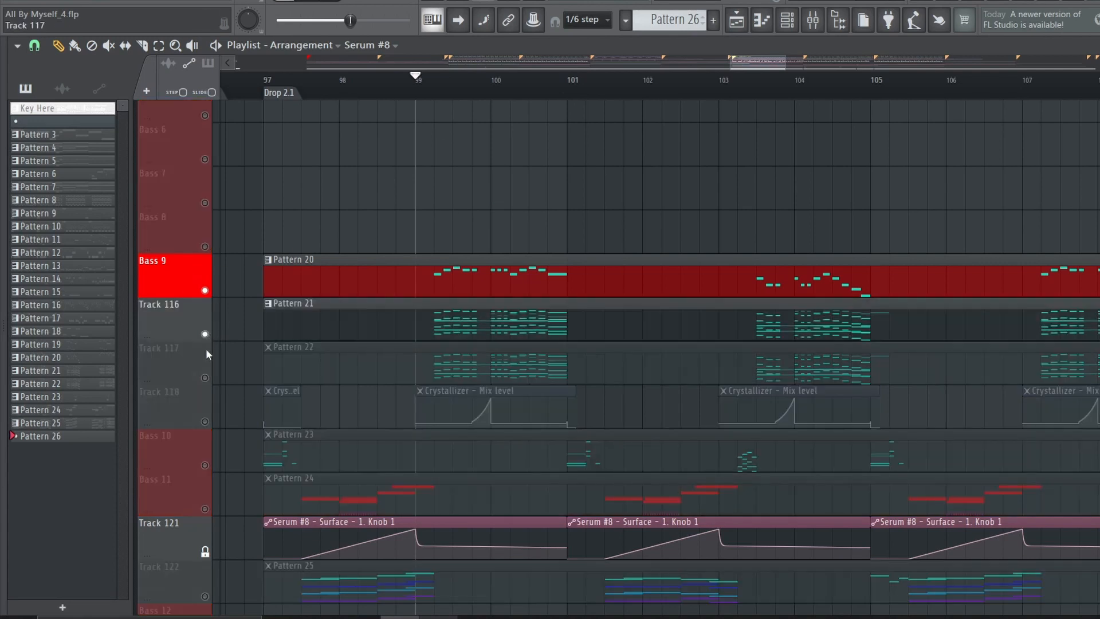
{"action": "left_click", "coordinate": [204, 377]}
{"action": "left_click", "coordinate": [205, 422]}
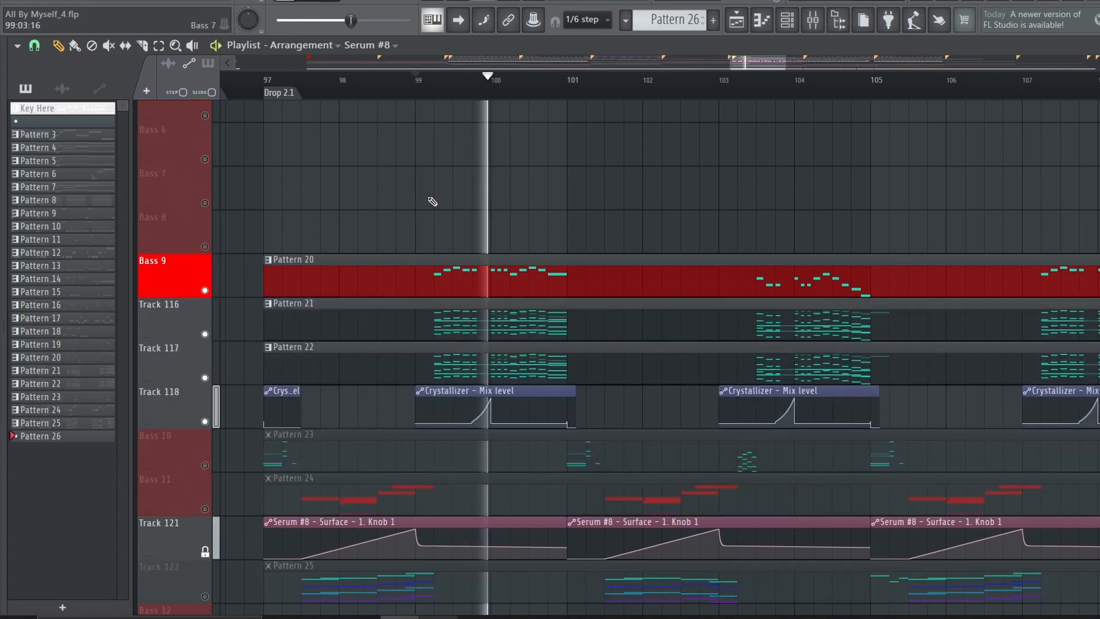
Show Pattern 20's channels for the soloed Bass 9 track and open the upper Vital inside the Vital #2 patcher
{"action": "scroll", "coordinate": [707, 373], "scroll_direction": "up", "scroll_amount": 19}
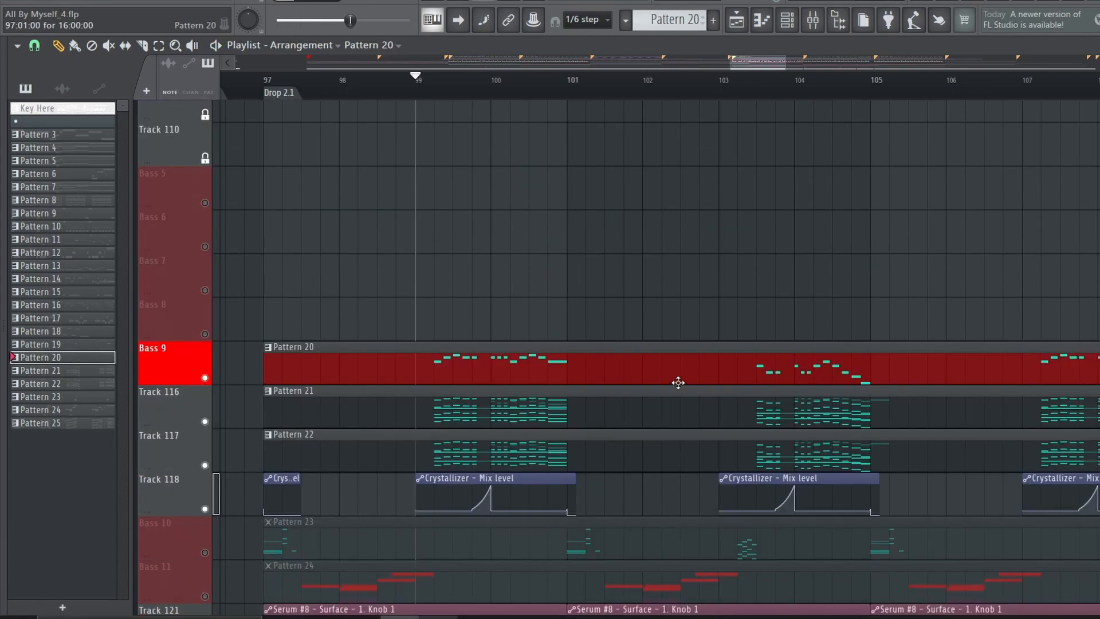
{"action": "key", "text": "F6"}
{"action": "key", "text": "F6"}
{"action": "key", "text": "F6"}
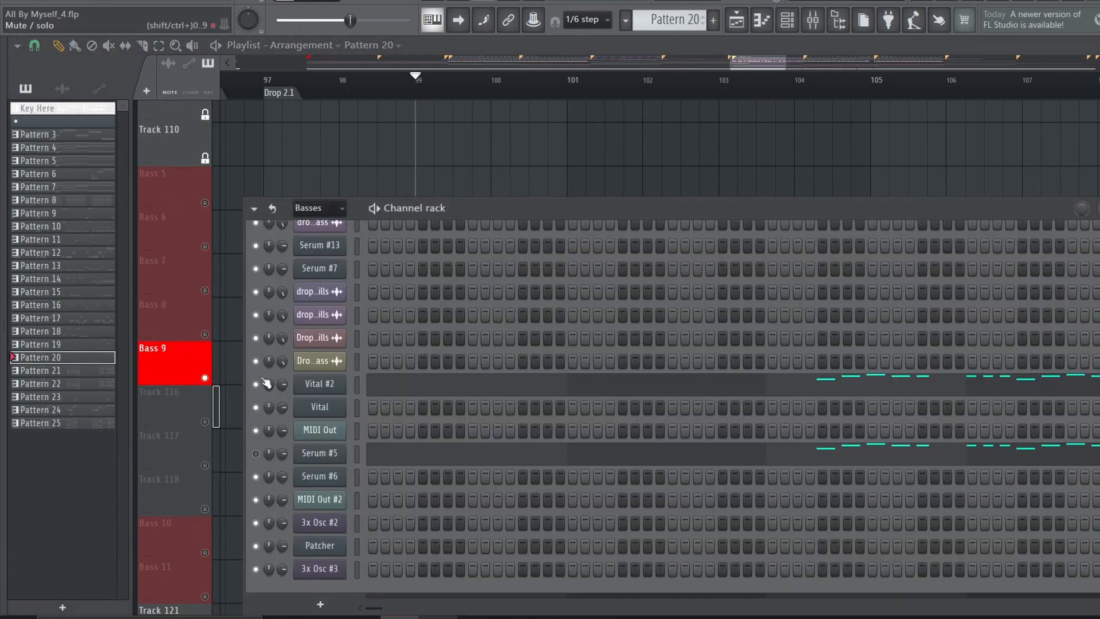
{"action": "left_click", "coordinate": [319, 383]}
{"action": "left_click_drag", "start_coordinate": [540, 380], "coordinate": [550, 388]}
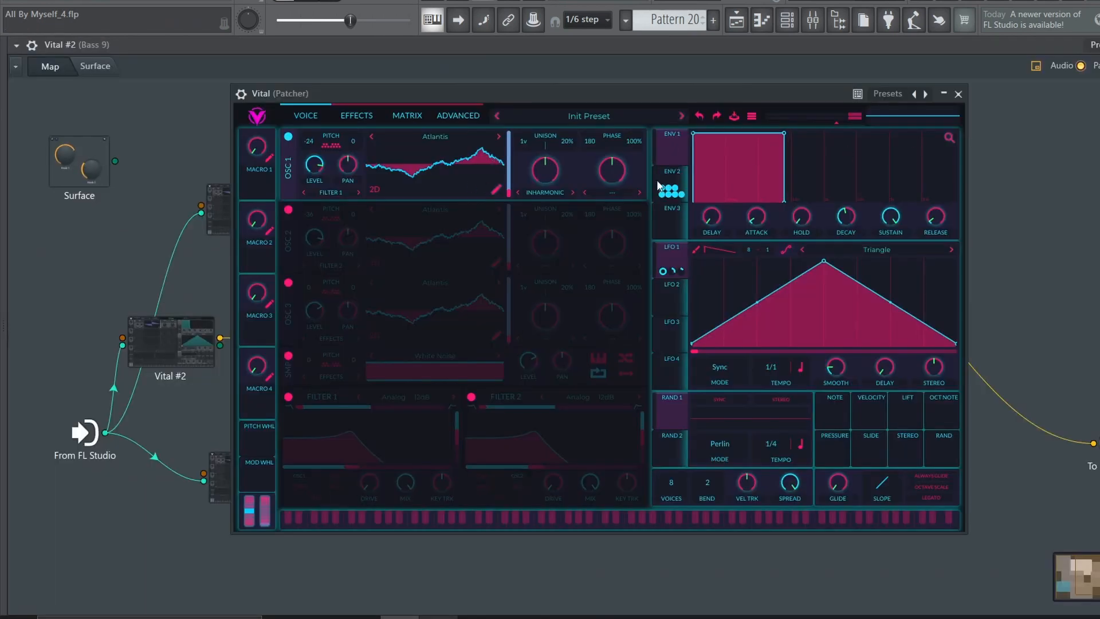
Examine what envelope 2 modulates in the Vital synth's oscillator and effects
{"action": "left_click", "coordinate": [668, 185]}
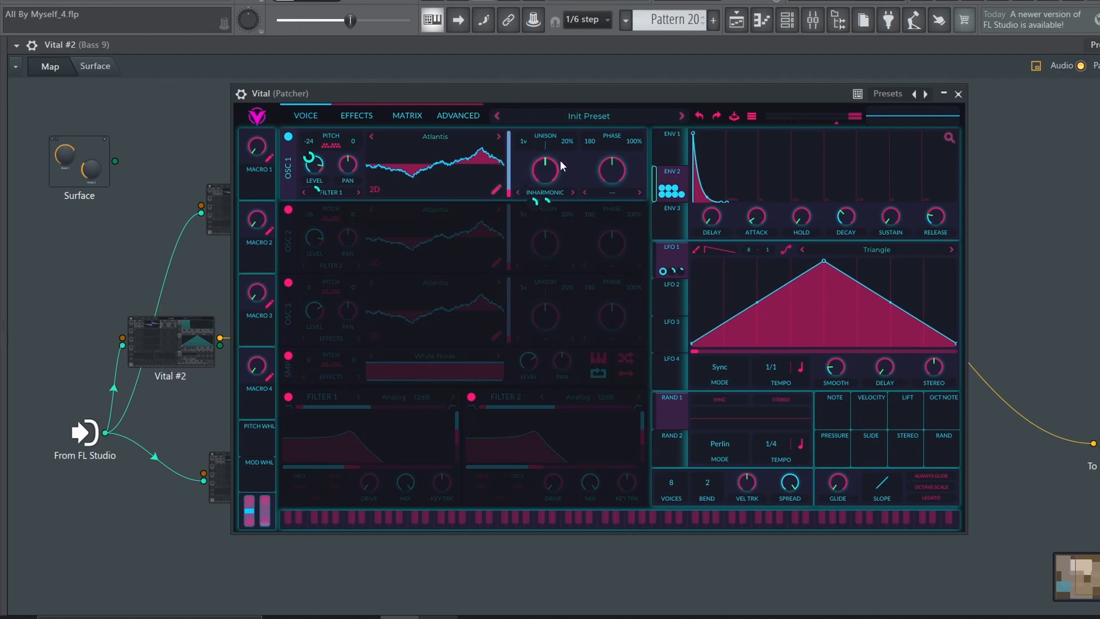
{"action": "left_click", "coordinate": [355, 114]}
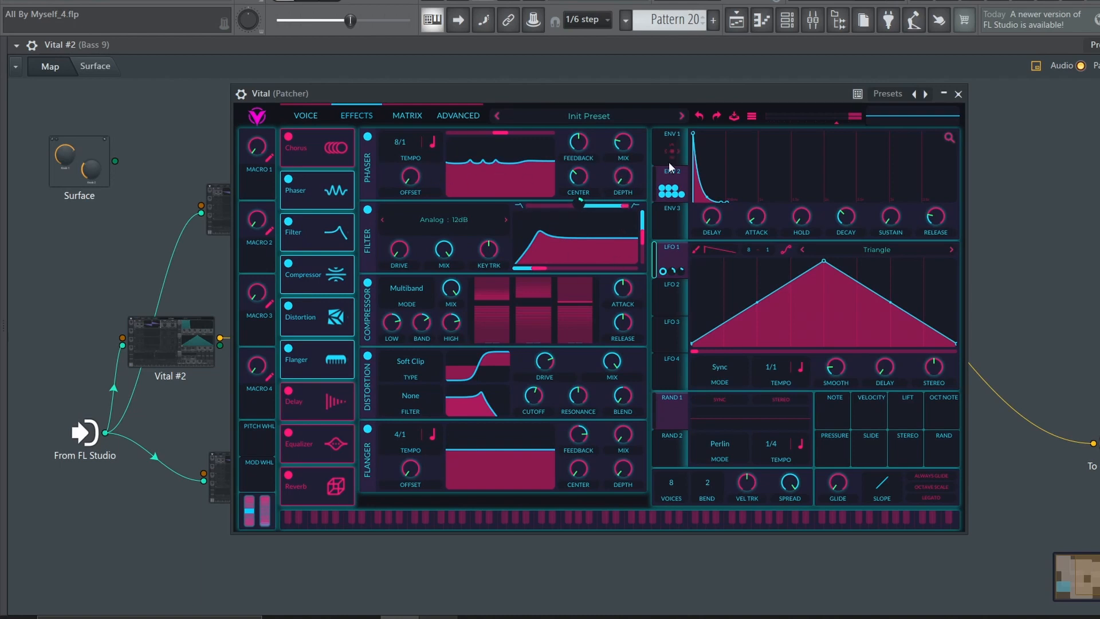
{"action": "left_click", "coordinate": [680, 173]}
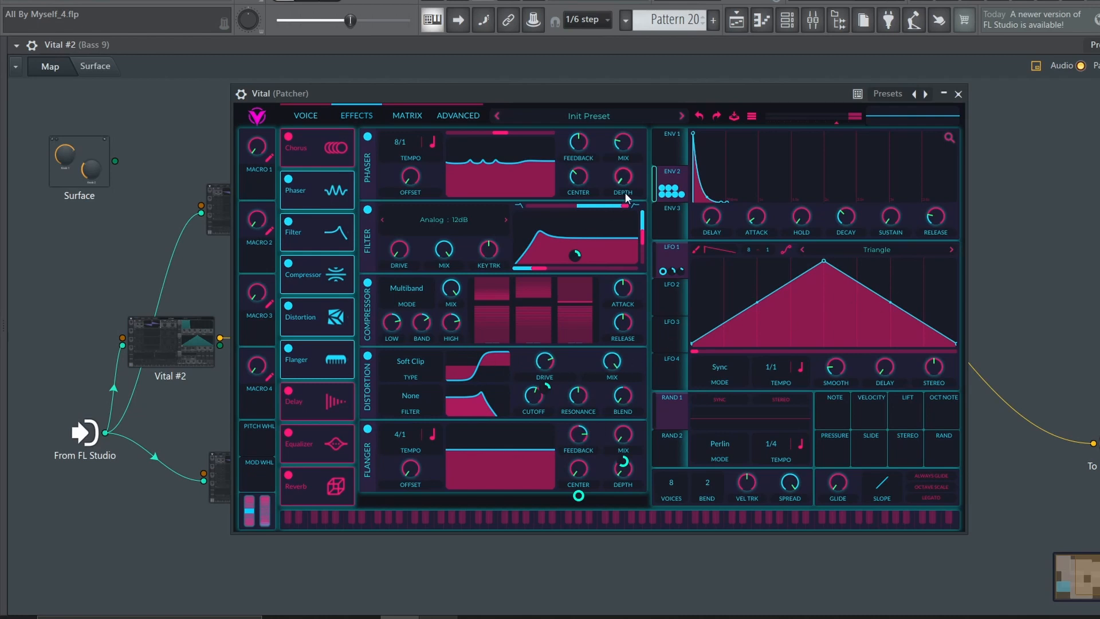
Open the Vital #2 node, review its voice and effects pages, inspect the SerumFX node, and close the plugin windows
{"action": "double_click", "coordinate": [173, 340]}
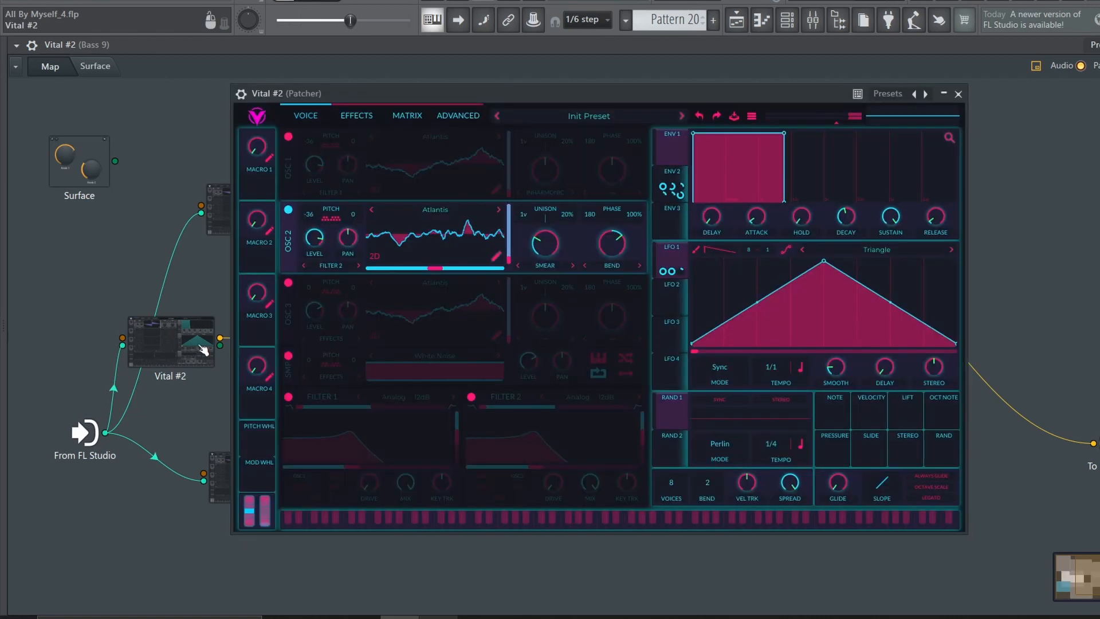
{"action": "left_click", "coordinate": [356, 117]}
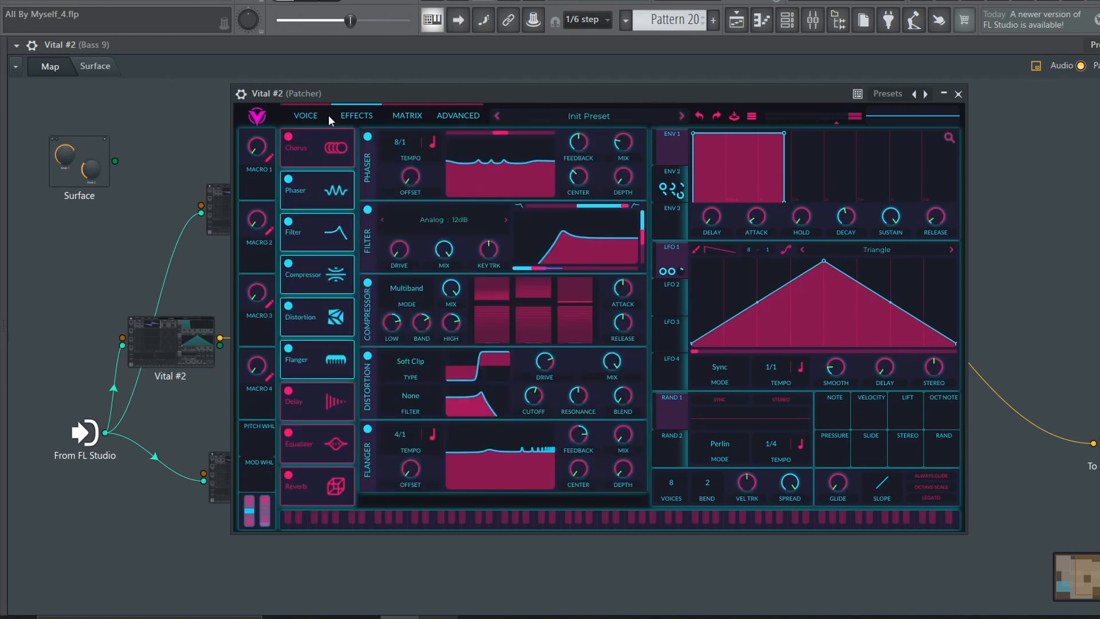
{"action": "left_click", "coordinate": [314, 120]}
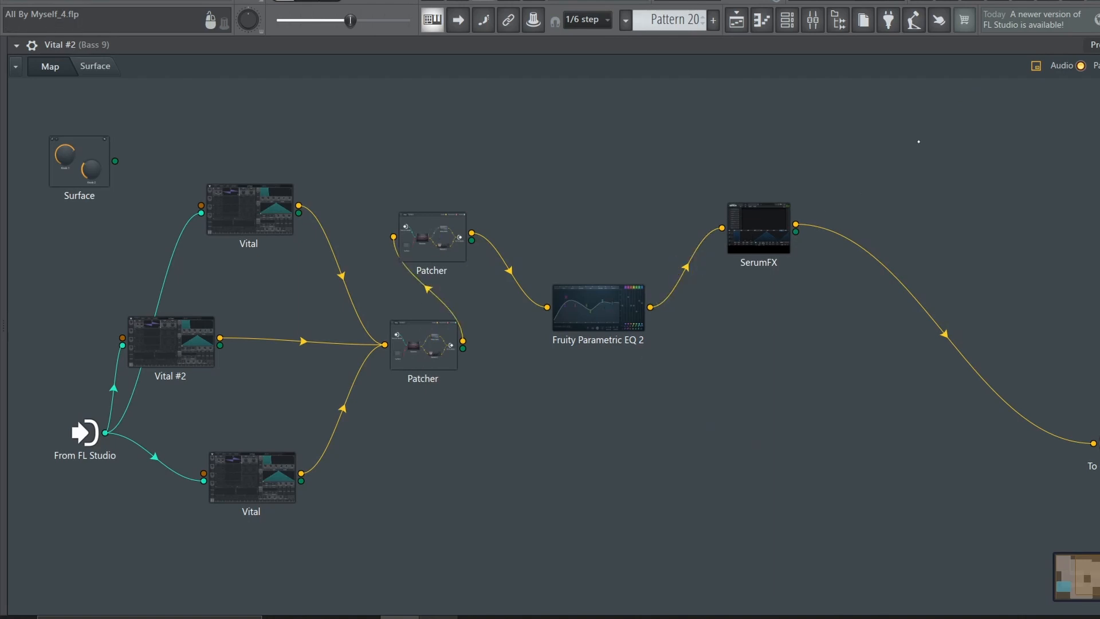
{"action": "key", "text": "Escape"}
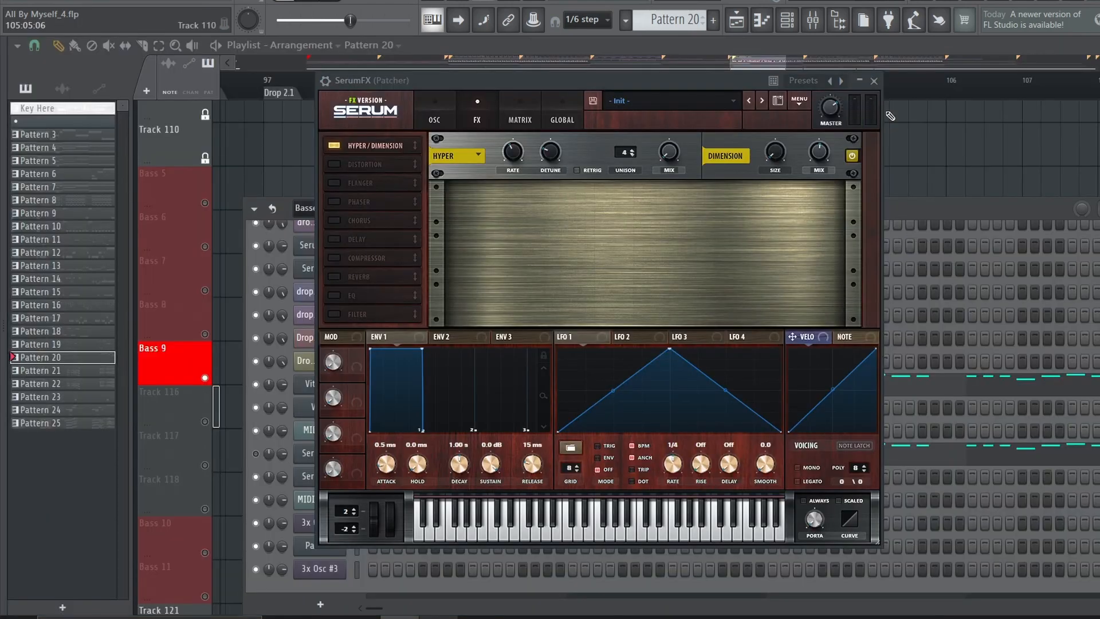
{"action": "left_click", "coordinate": [875, 80]}
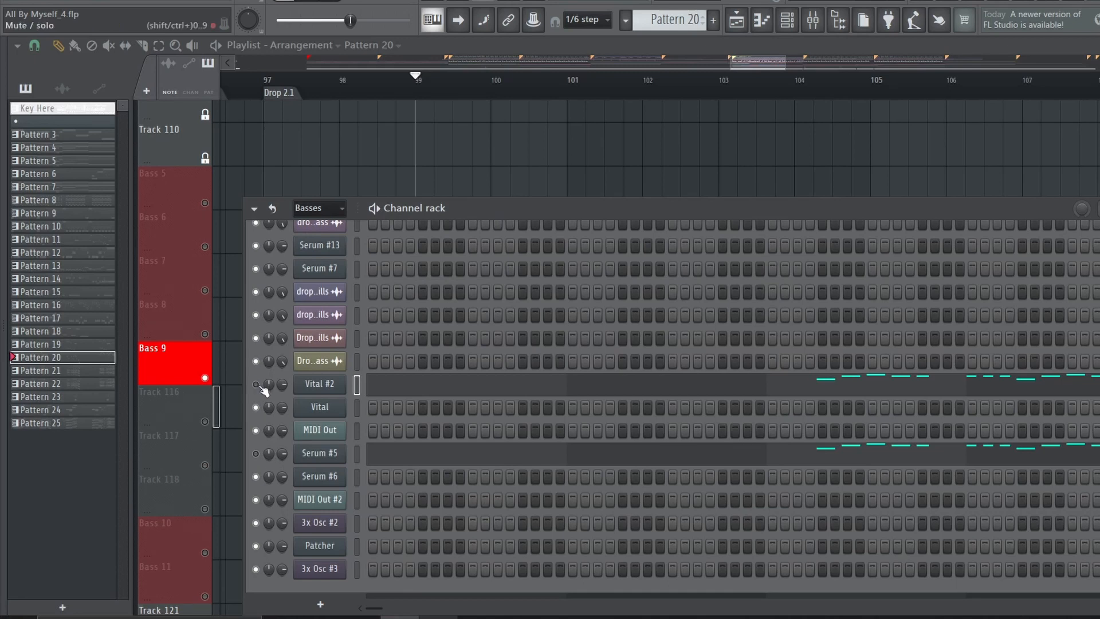
Play the Serum #5 channel and review its oscillators, LFO 1 modulation targets and effects
{"action": "left_click", "coordinate": [317, 455]}
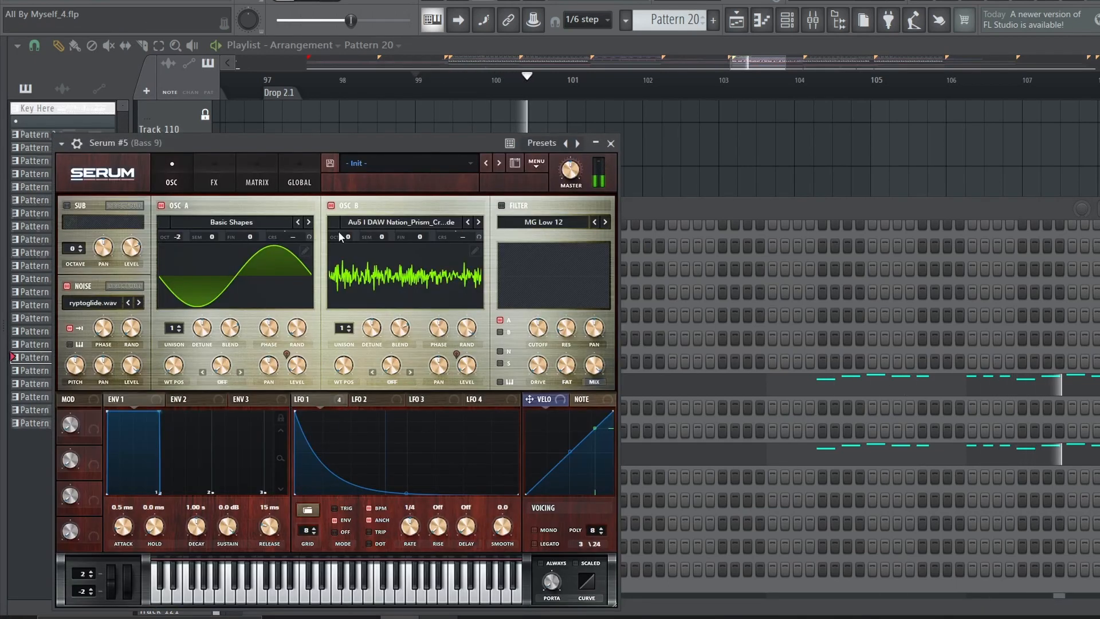
{"action": "left_click", "coordinate": [312, 399]}
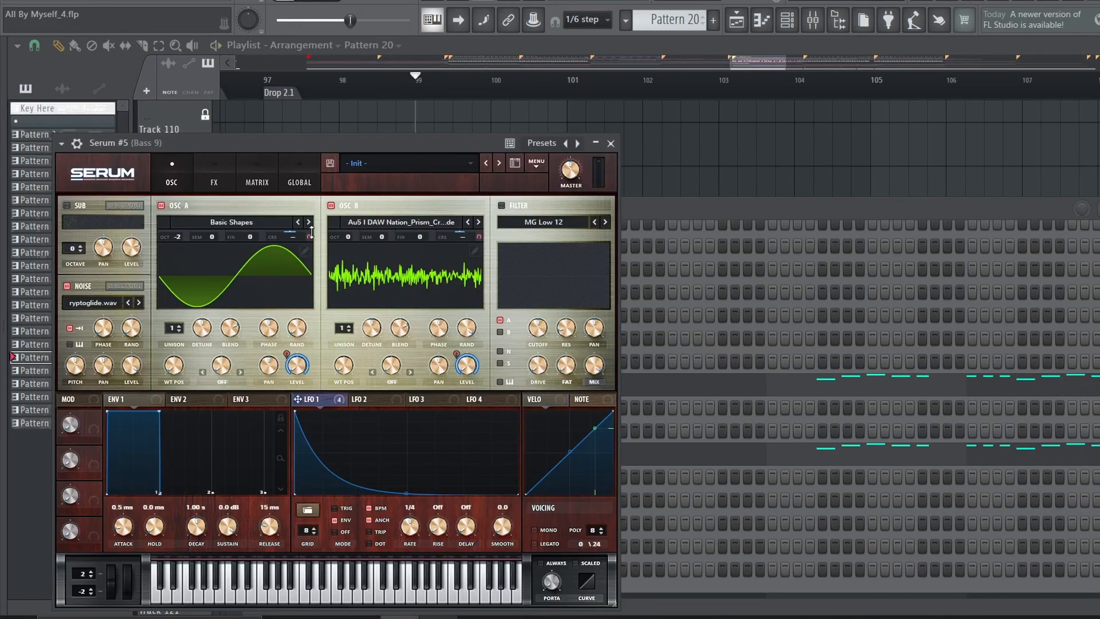
{"action": "left_click", "coordinate": [201, 176]}
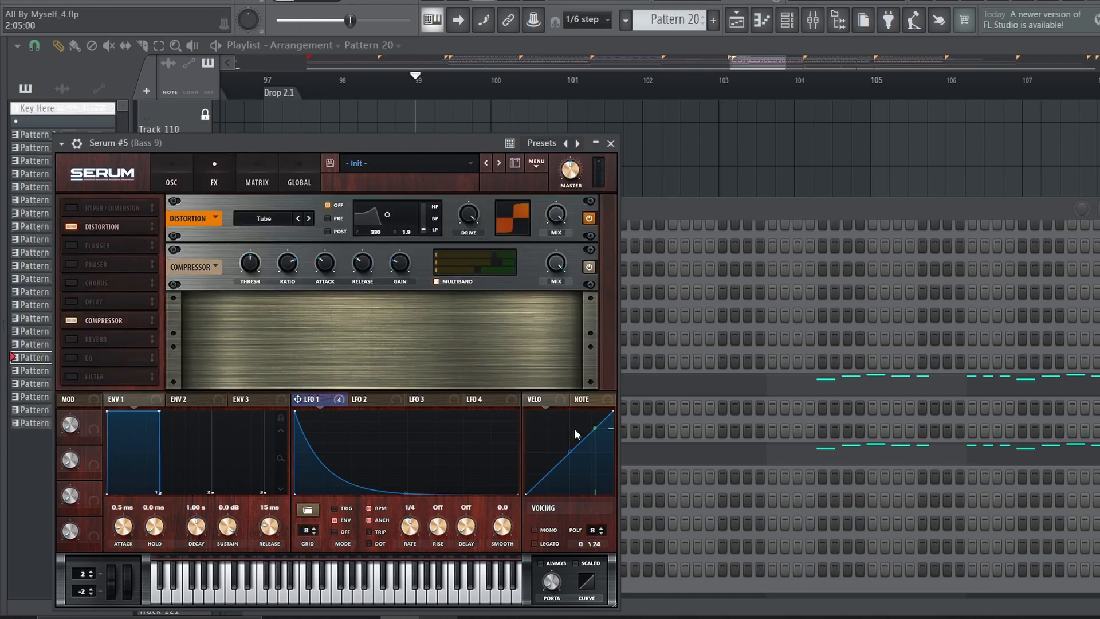
Play Vital #2 and Serum #5 together and check Bass 9's routing in the mixer
{"action": "key", "text": "F6"}
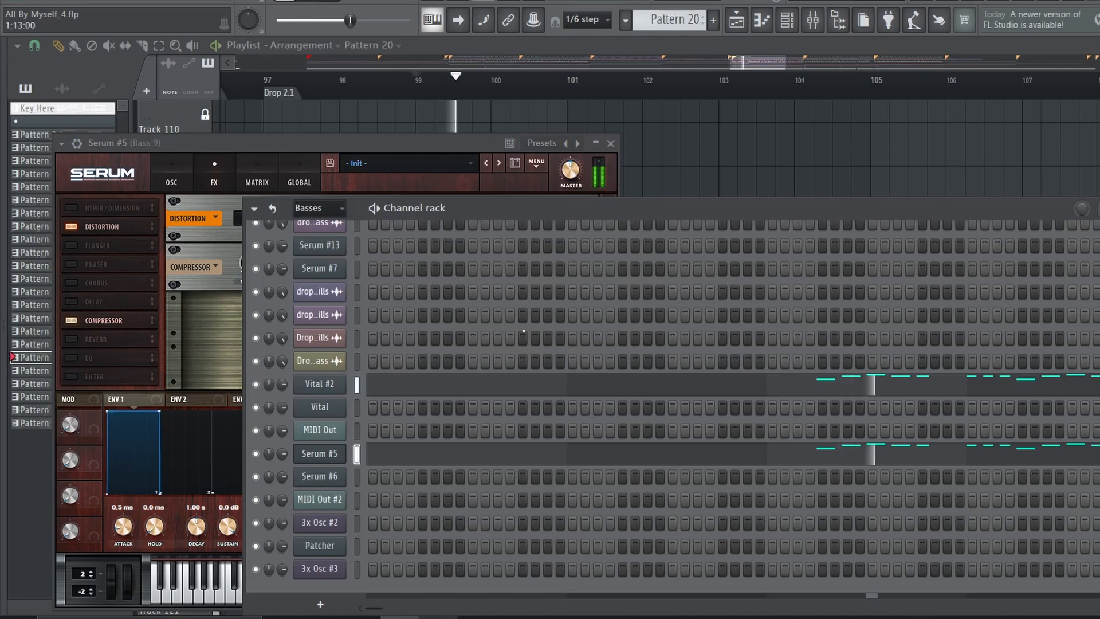
{"action": "left_click", "coordinate": [813, 20]}
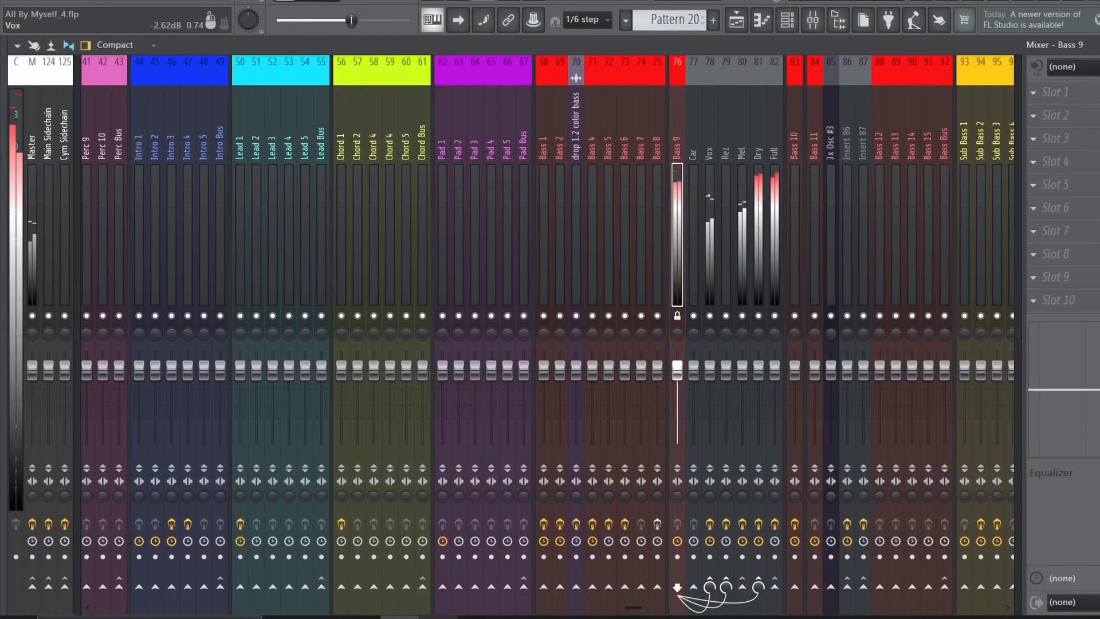
Inspect the parametric EQ on the Dry mixer track and the kHs Compressor on the Full mixer track
{"action": "left_click", "coordinate": [758, 229]}
{"action": "left_click", "coordinate": [1069, 93]}
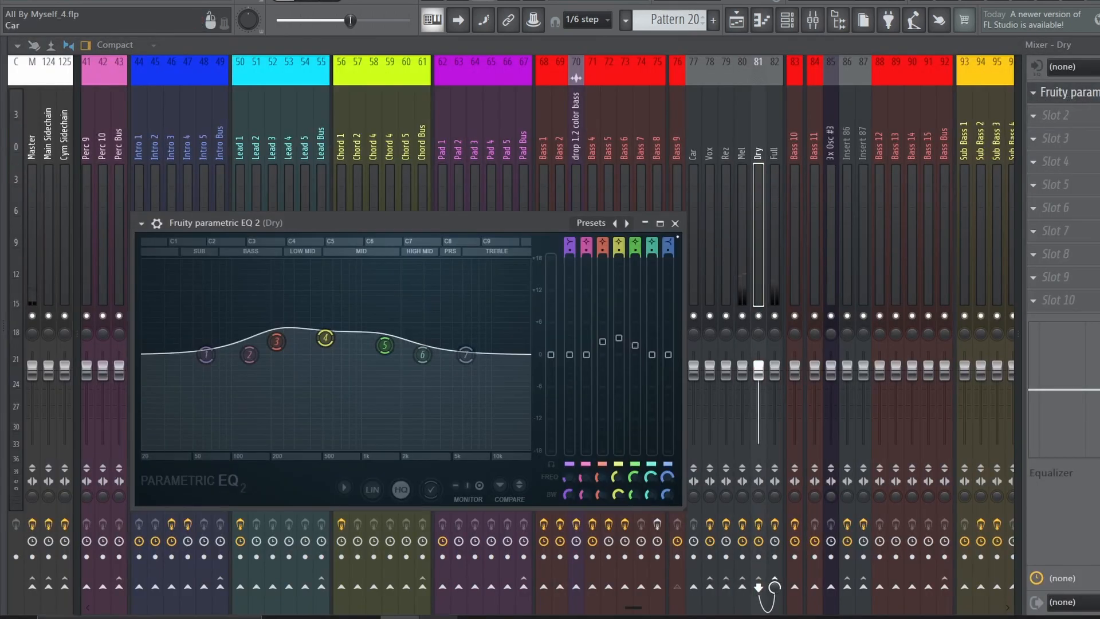
{"action": "left_click", "coordinate": [1064, 95]}
{"action": "left_click", "coordinate": [774, 195]}
{"action": "left_click", "coordinate": [1064, 95]}
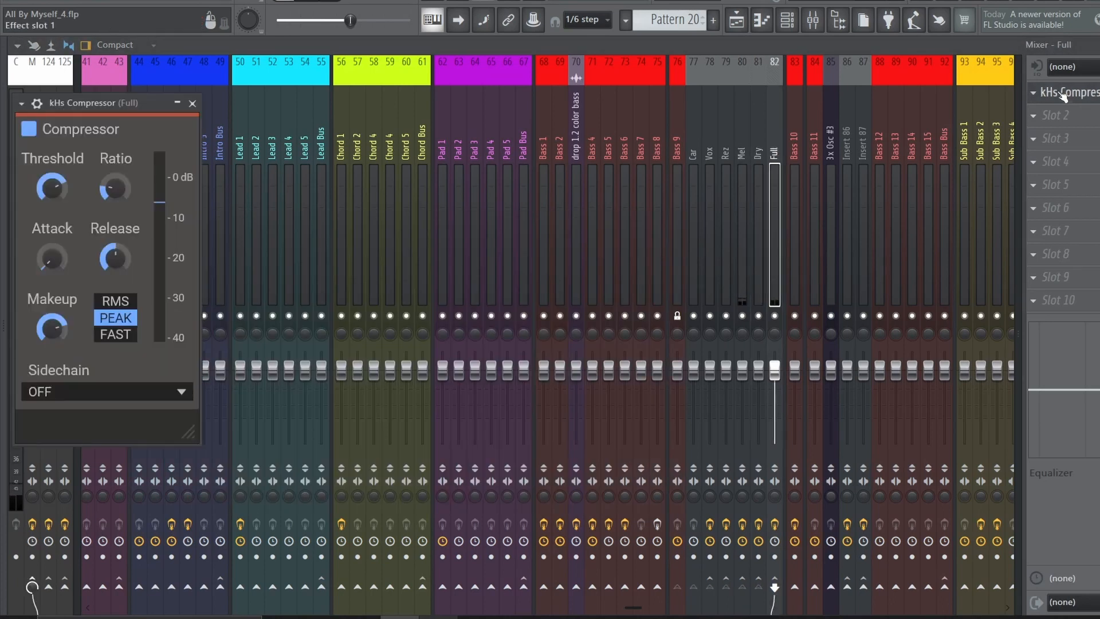
{"action": "left_click", "coordinate": [1064, 95]}
Unmute playlist tracks 116, 117 and 118 alongside Bass 9 and play the layers together
{"action": "key", "text": "F6"}
{"action": "key", "text": "F5"}
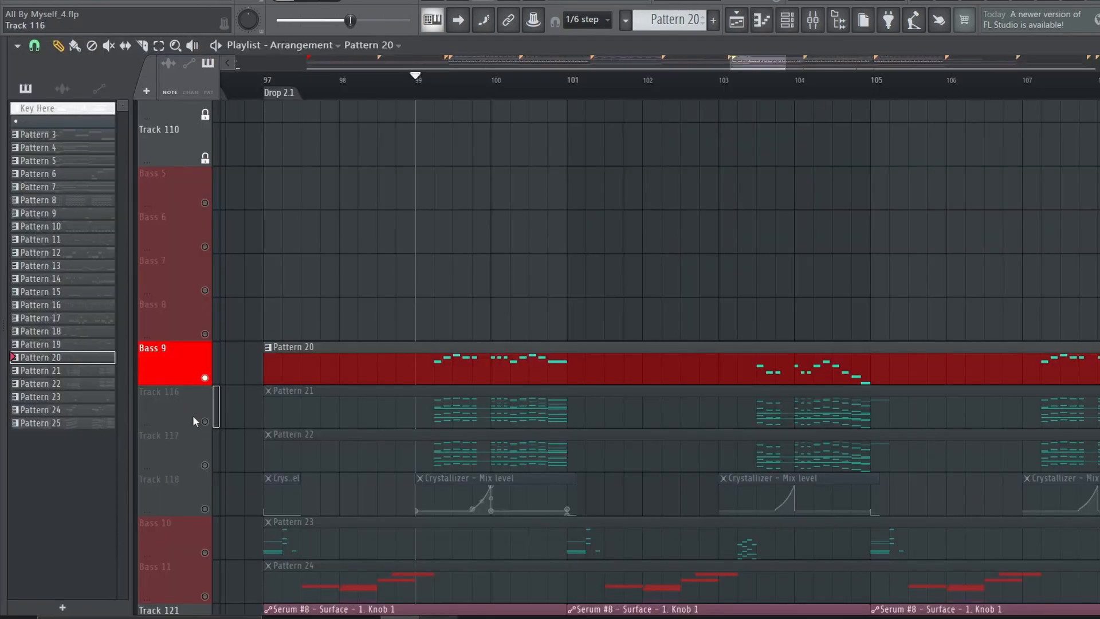
{"action": "left_click", "coordinate": [204, 422]}
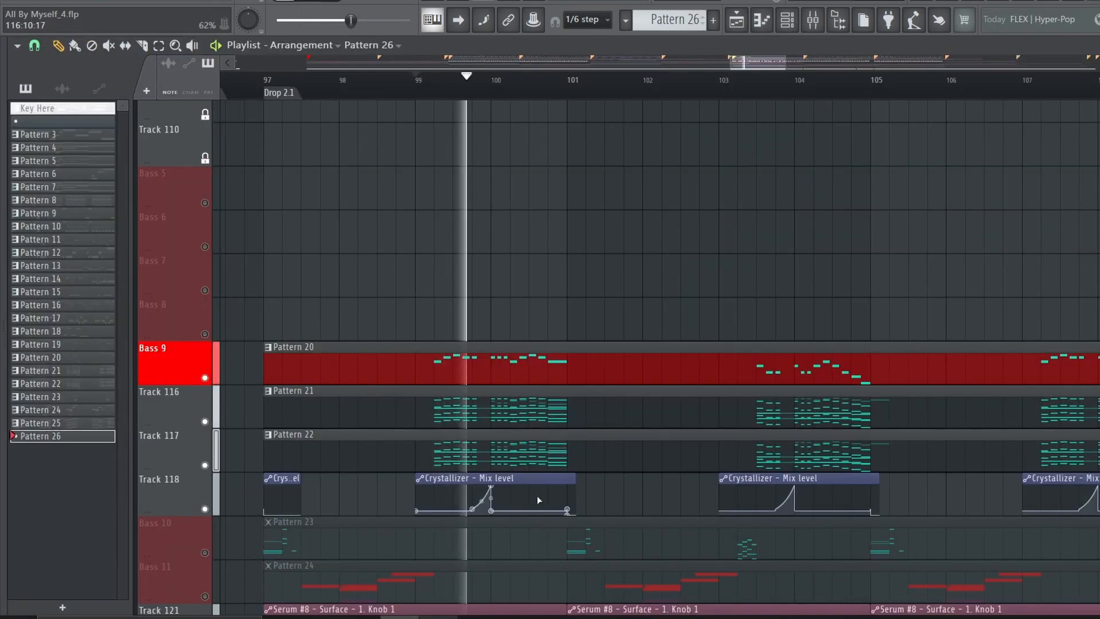
{"action": "left_click", "coordinate": [528, 475]}
Review the Fruity Reeverb 2 and the Patcher effect map on the Mel mixer track, and stop playback
{"action": "key", "text": "F9"}
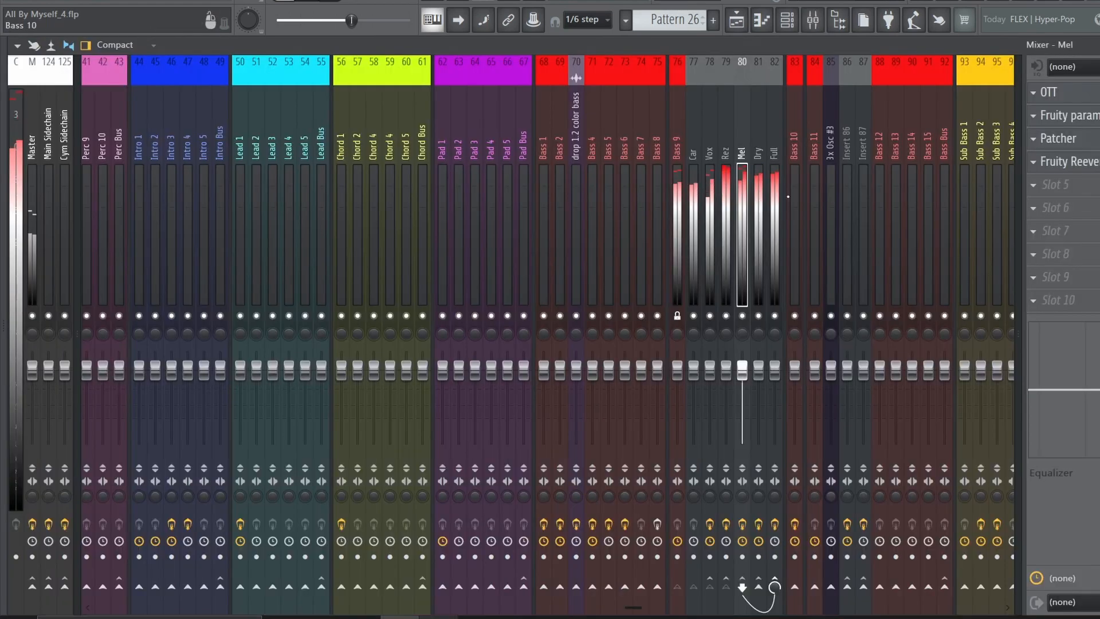
{"action": "left_click", "coordinate": [1092, 161]}
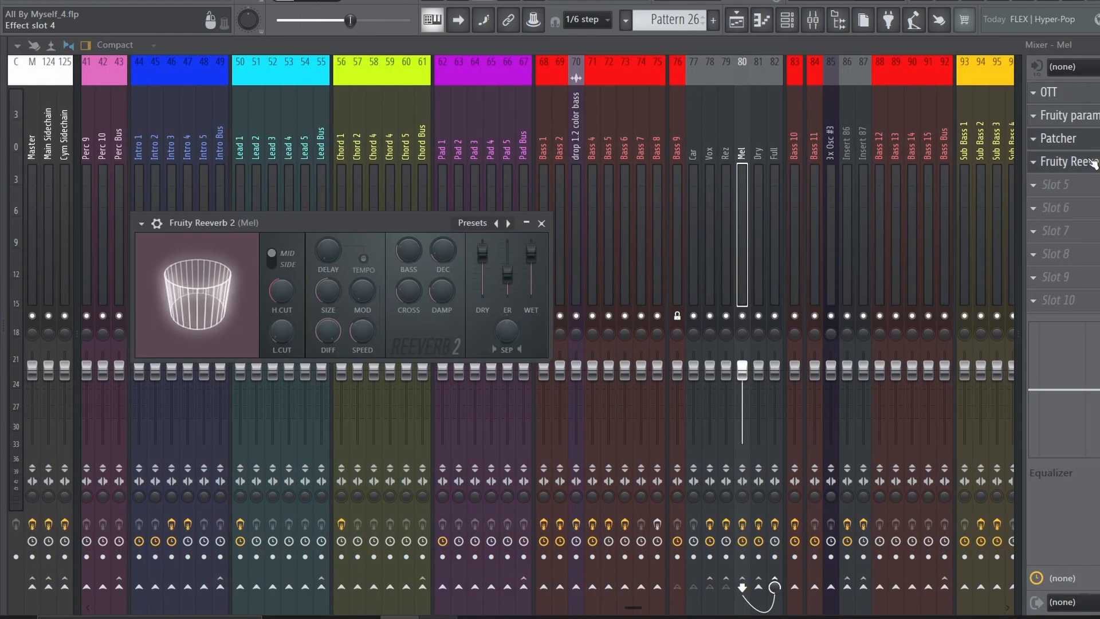
{"action": "left_click", "coordinate": [1065, 141]}
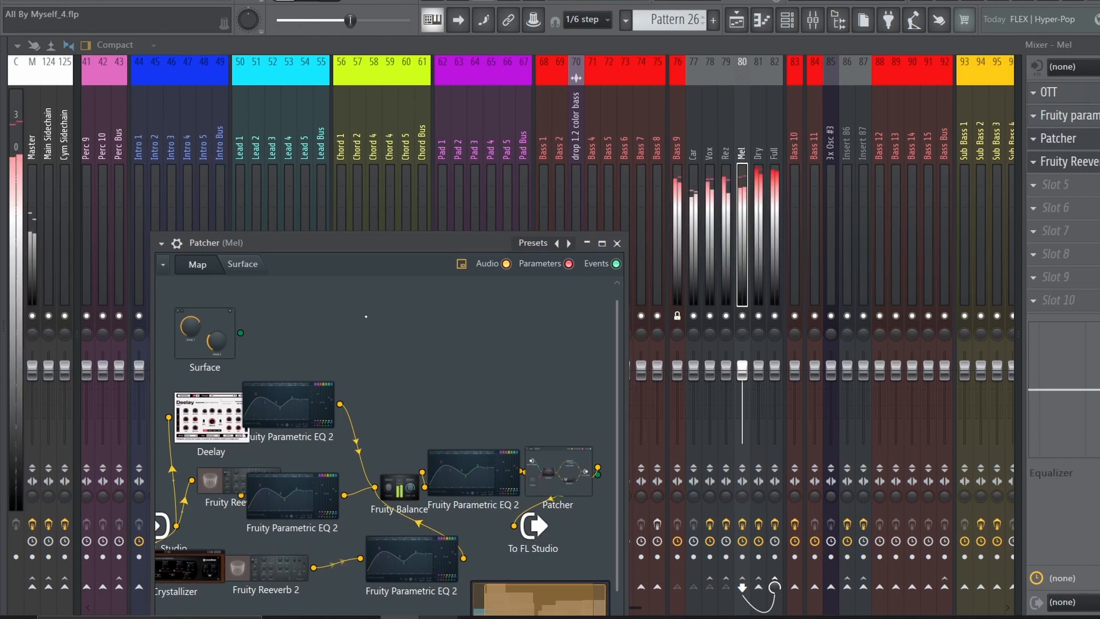
{"action": "key", "text": "space"}
Solo the Bass 10 playlist track and check its signal in the mixer
{"action": "left_click", "coordinate": [736, 20]}
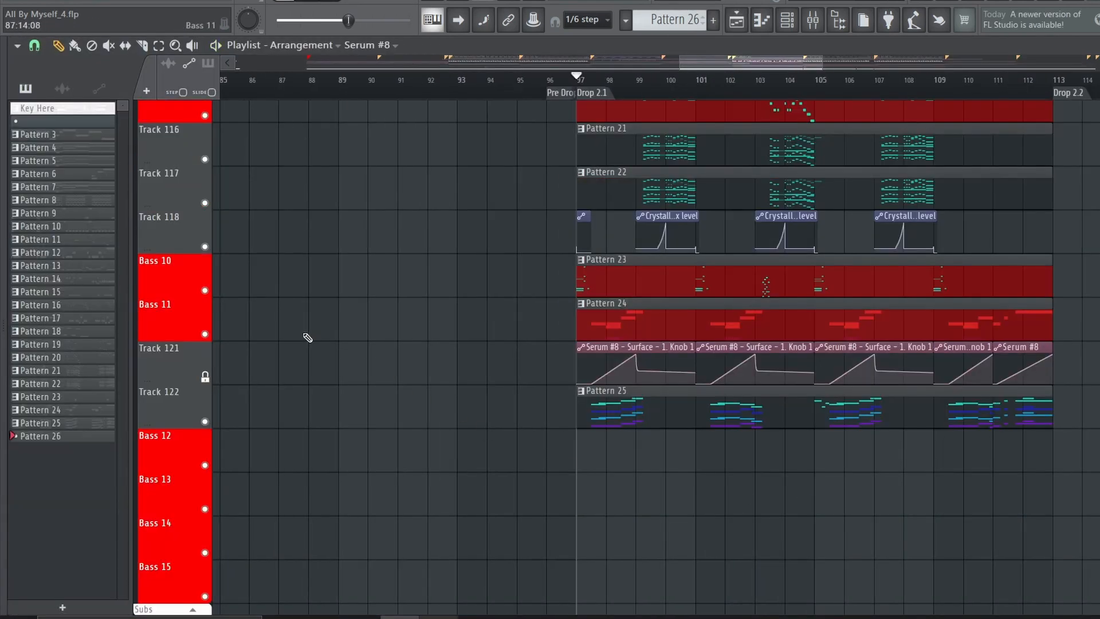
{"action": "left_click", "coordinate": [204, 290], "text": "ctrl"}
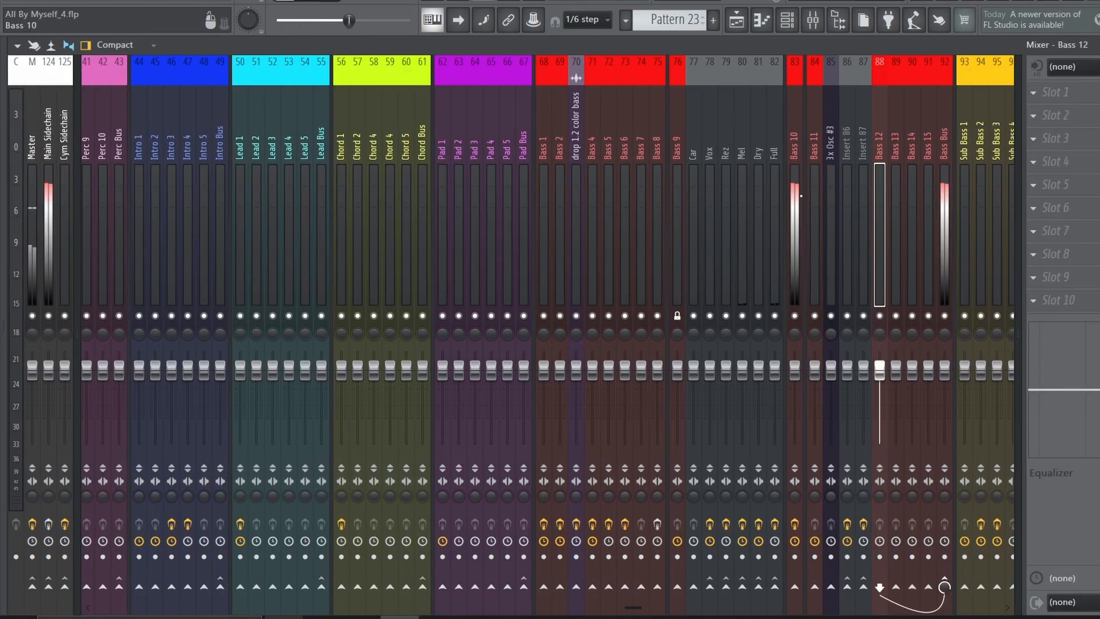
{"action": "key", "text": "F9"}
Open the synth inside the Serum #6 channel and examine its oscillators and LFO 1 shape
{"action": "left_click", "coordinate": [787, 20]}
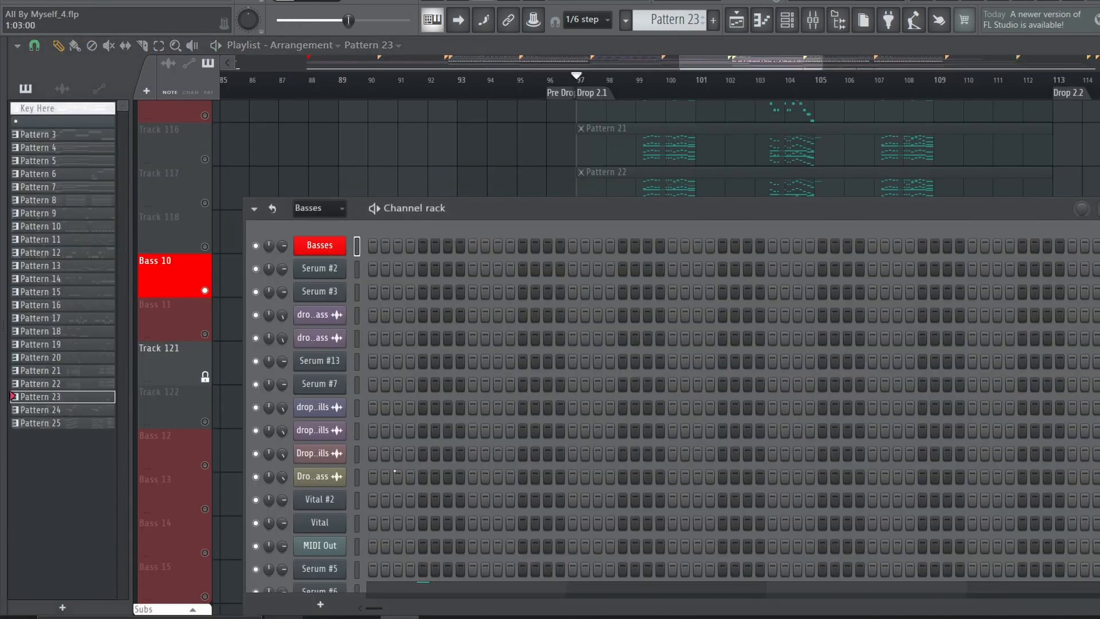
{"action": "scroll", "coordinate": [355, 492], "scroll_direction": "down", "scroll_amount": 5}
{"action": "key", "text": "space"}
{"action": "left_click", "coordinate": [313, 476]}
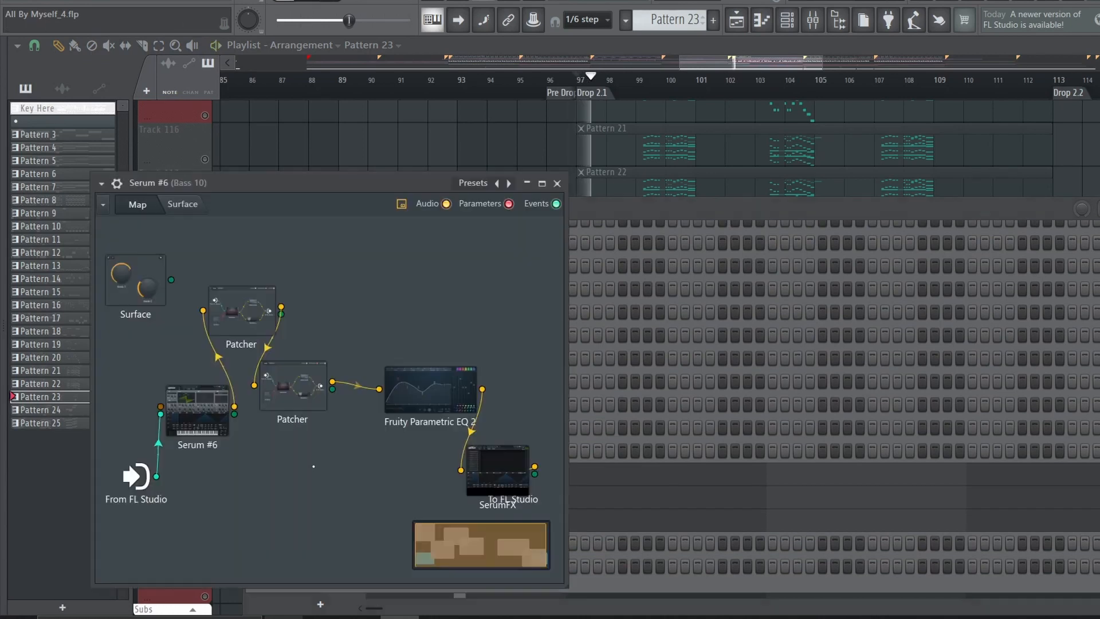
{"action": "double_click", "coordinate": [198, 410]}
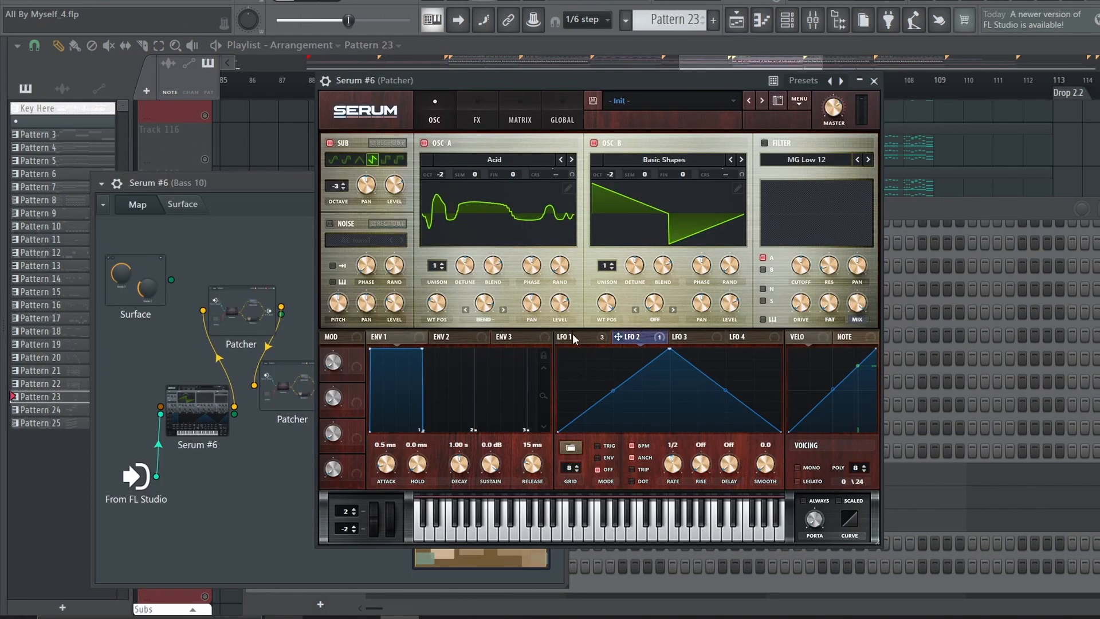
{"action": "left_click", "coordinate": [572, 335]}
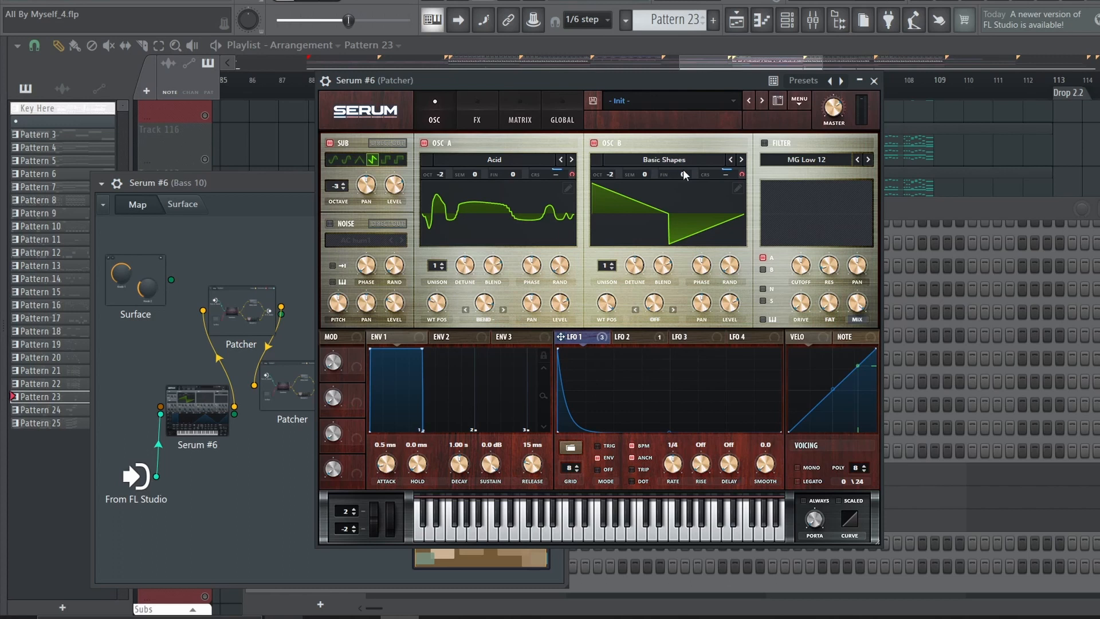
Review Serum #6's effects and compare what LFO 2 and LFO 1 modulate on the effects and oscillator pages
{"action": "left_click", "coordinate": [474, 114]}
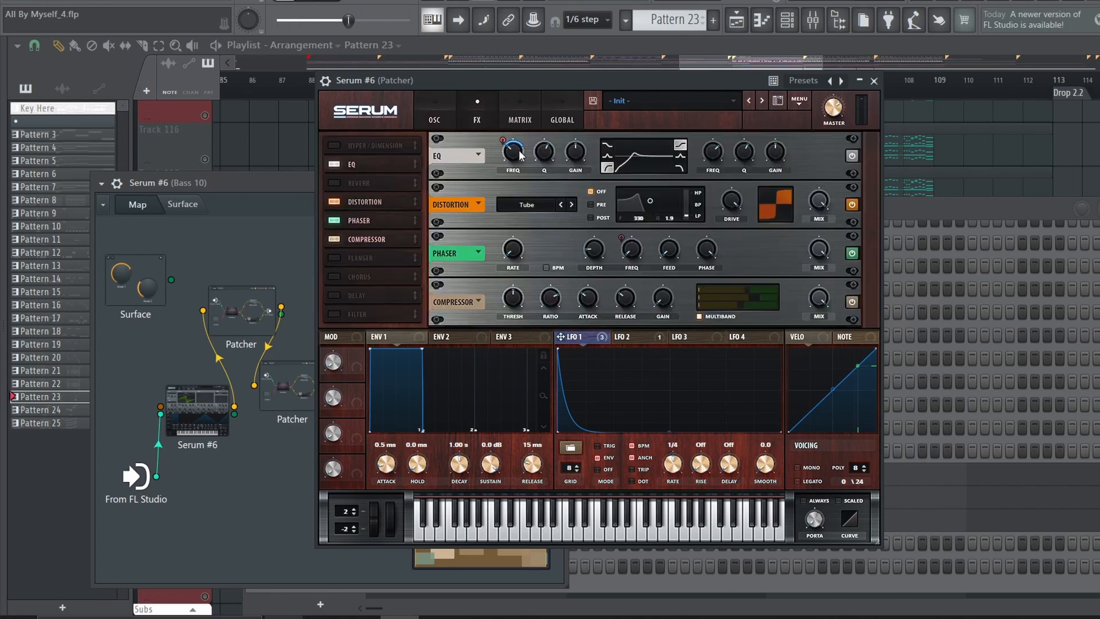
{"action": "left_click", "coordinate": [630, 336]}
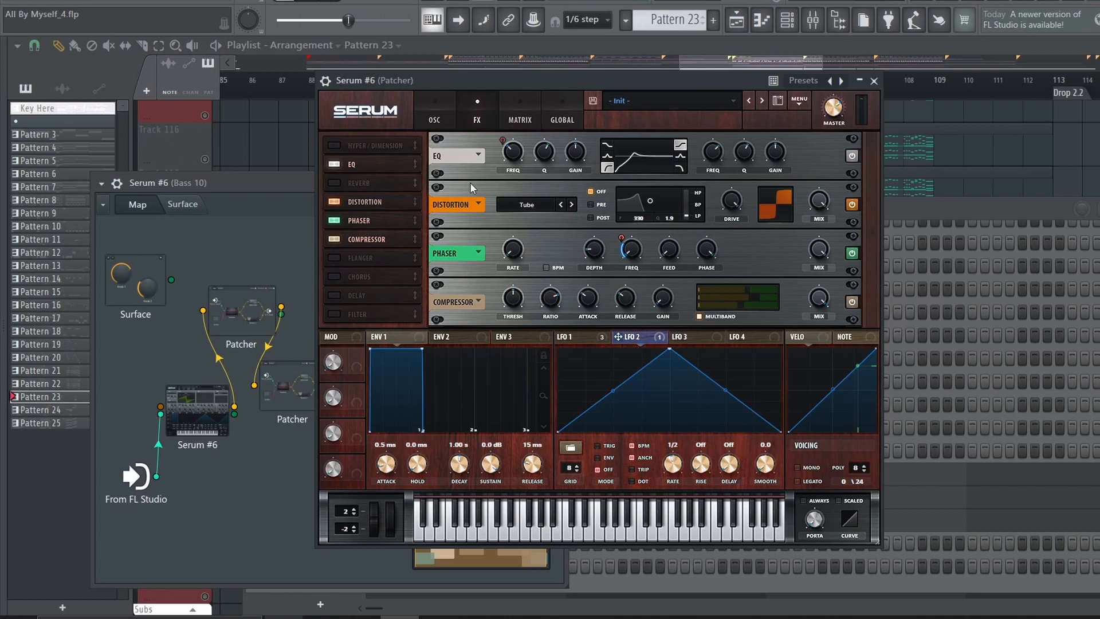
{"action": "left_click", "coordinate": [436, 120]}
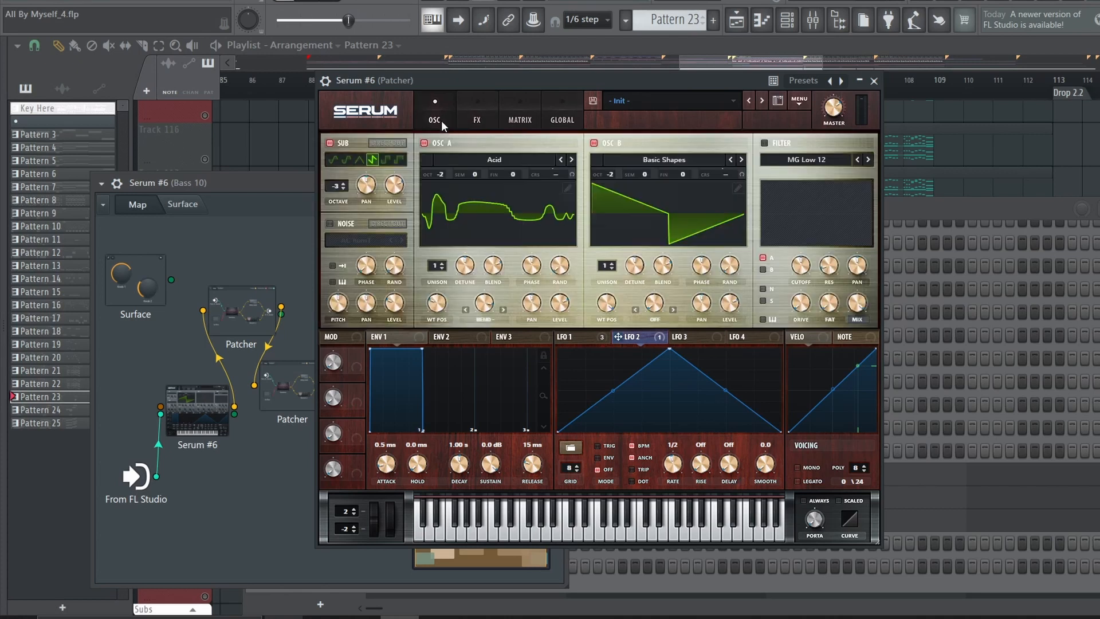
{"action": "left_click", "coordinate": [578, 339]}
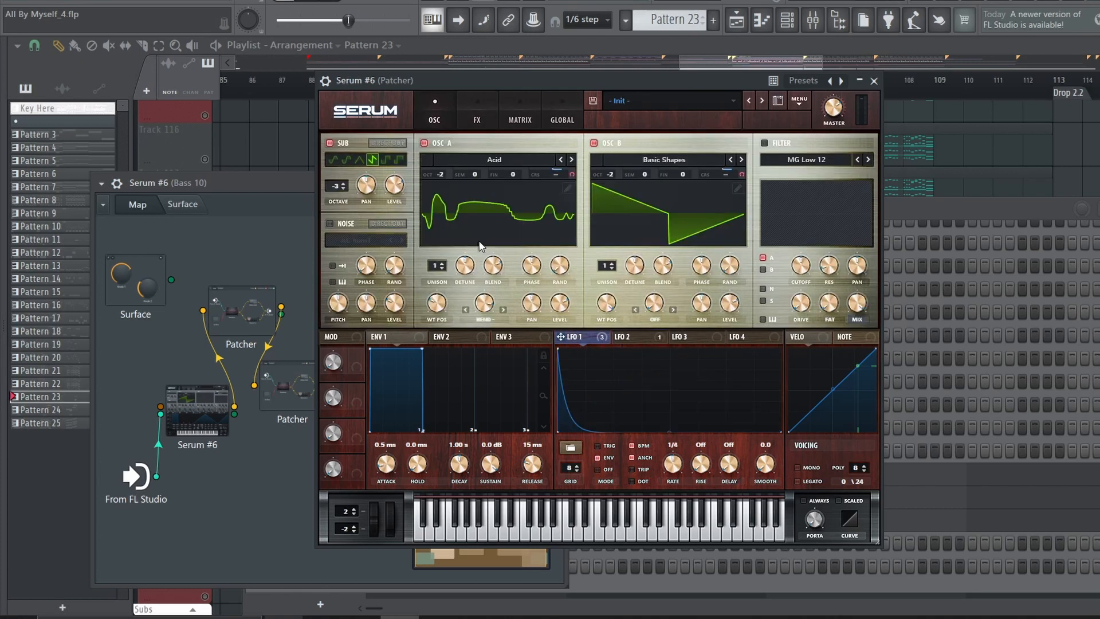
Close the synth, move the SerumFX node below Fruity Parametric EQ 2 in the Serum #6 map, and close the map
{"action": "left_click", "coordinate": [873, 81]}
{"action": "left_click_drag", "start_coordinate": [483, 493], "coordinate": [410, 472]}
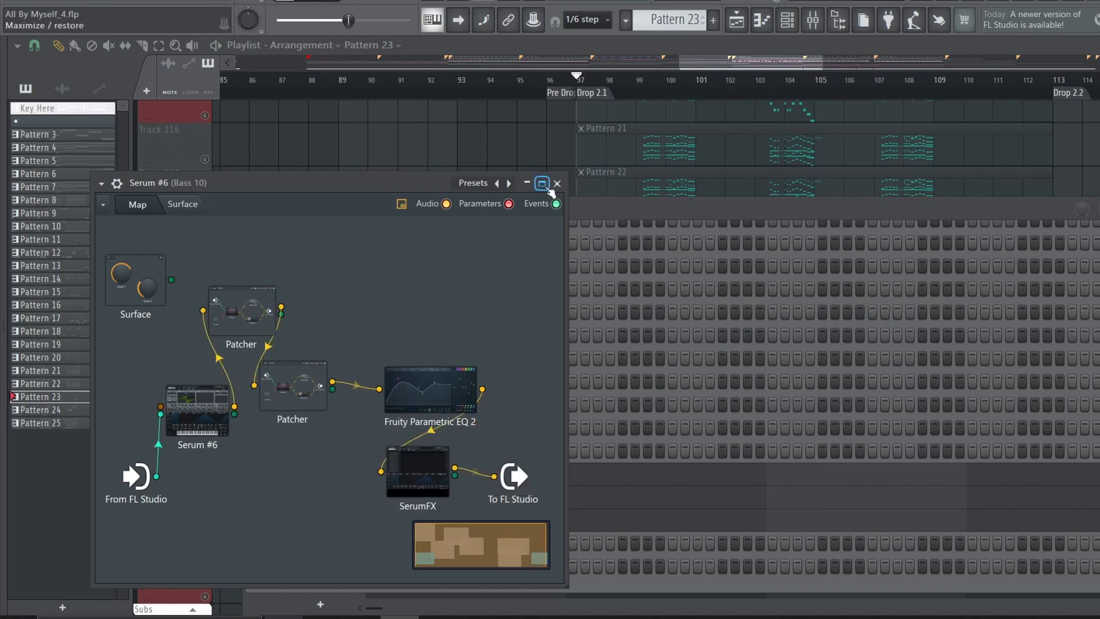
{"action": "left_click", "coordinate": [557, 183]}
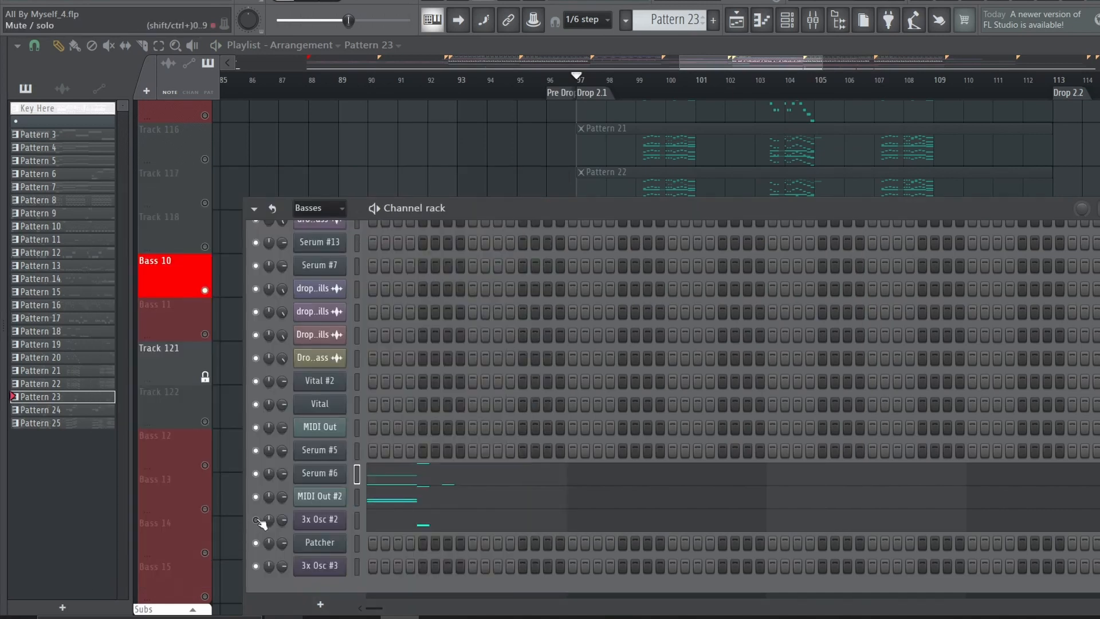
Open the 3x Osc #2 channel, review its oscillator settings and distortion routing, and close its windows
{"action": "left_click", "coordinate": [316, 520]}
{"action": "double_click", "coordinate": [304, 415]}
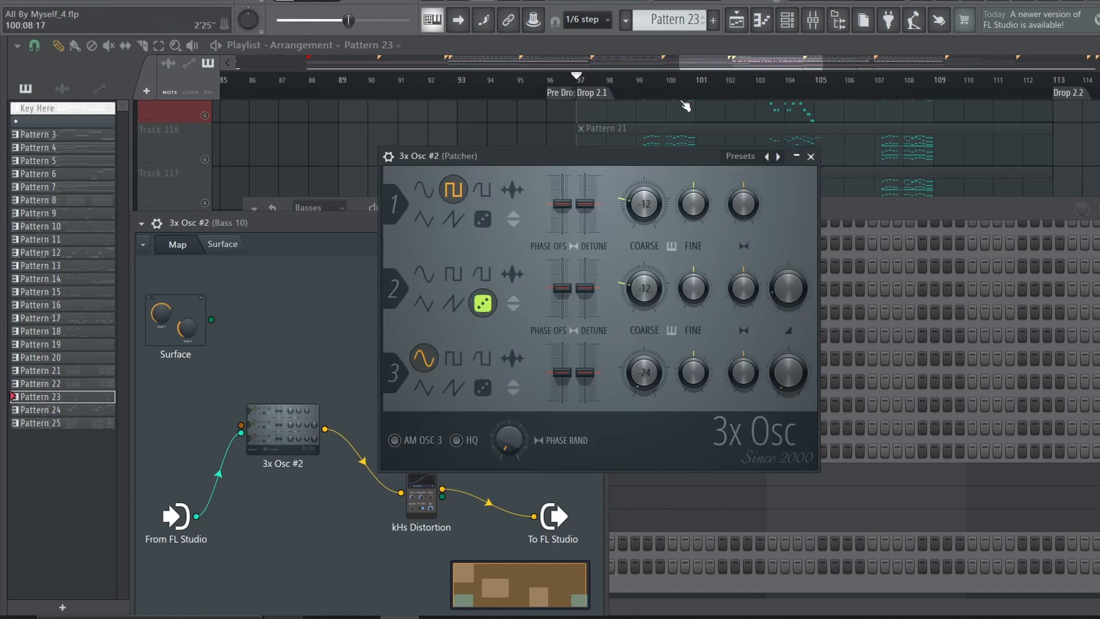
{"action": "left_click", "coordinate": [811, 157]}
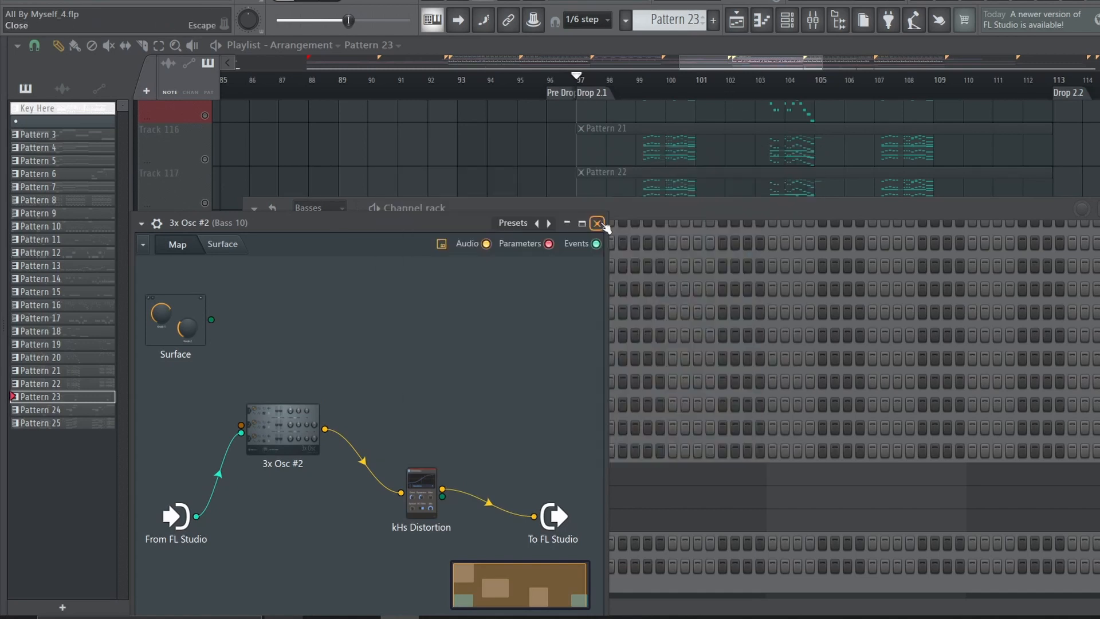
{"action": "left_click", "coordinate": [600, 224]}
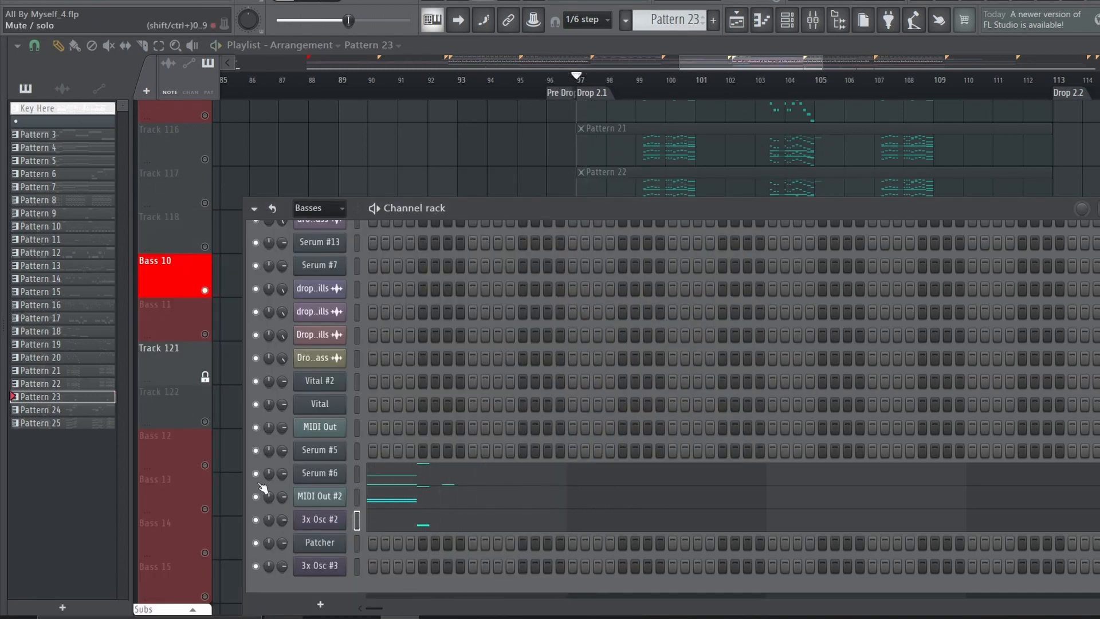
Toggle Serum #6's mute state and inspect the MIDI Out #2 channel
{"action": "left_click", "coordinate": [256, 474]}
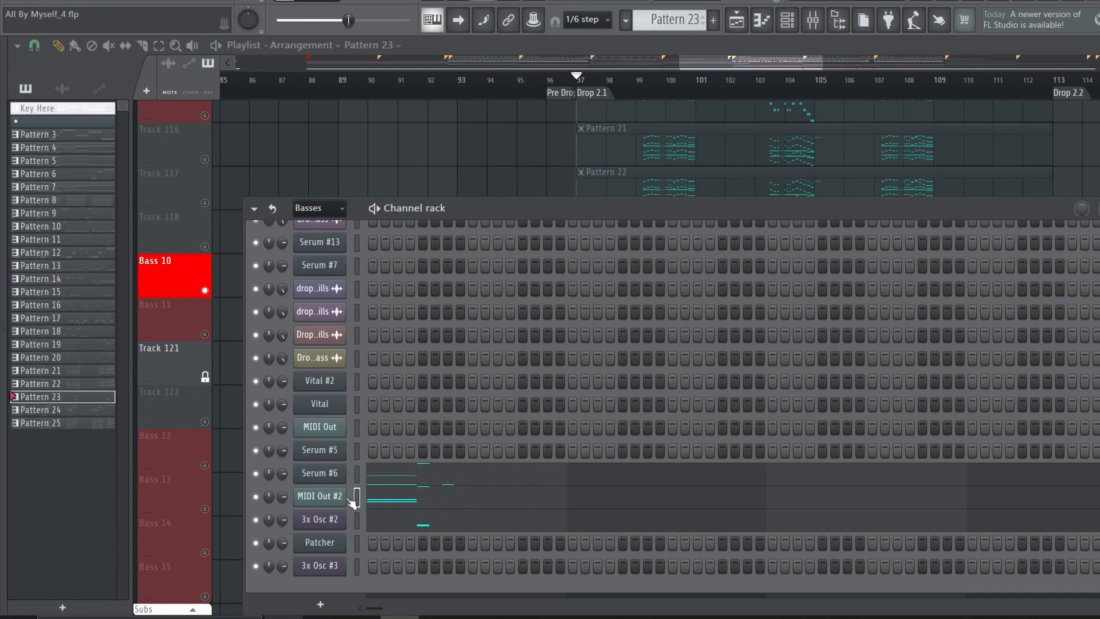
{"action": "left_click", "coordinate": [342, 496]}
{"action": "left_click", "coordinate": [544, 203]}
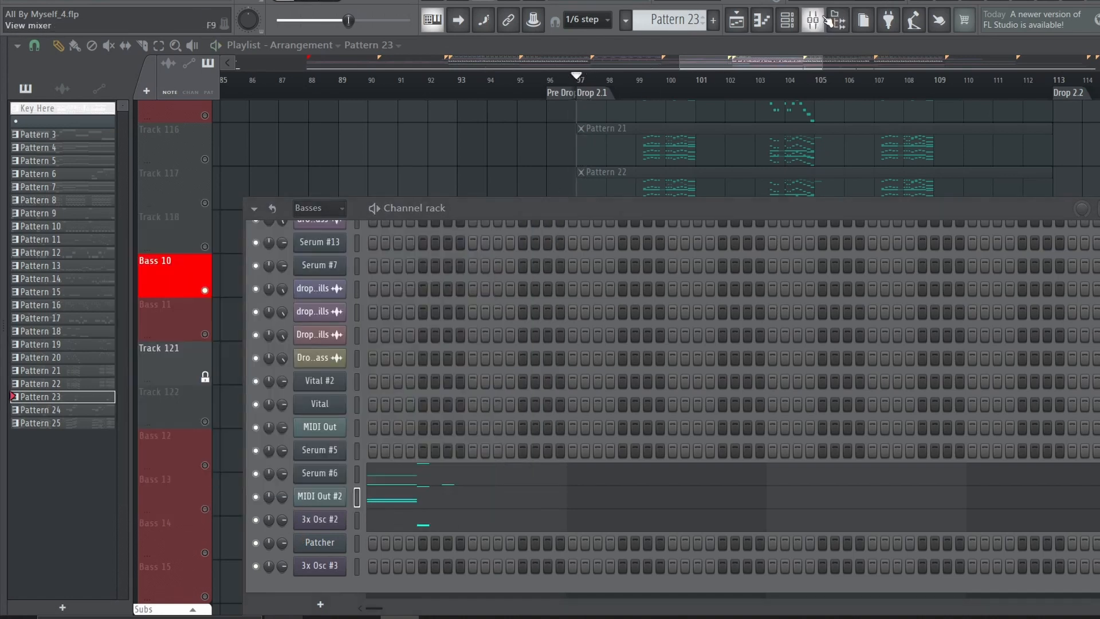
Inspect the Rezonator on the Bass 10 mixer track and switch the track's effects back on
{"action": "left_click", "coordinate": [812, 20]}
{"action": "left_click", "coordinate": [1085, 92]}
{"action": "left_click", "coordinate": [1086, 92]}
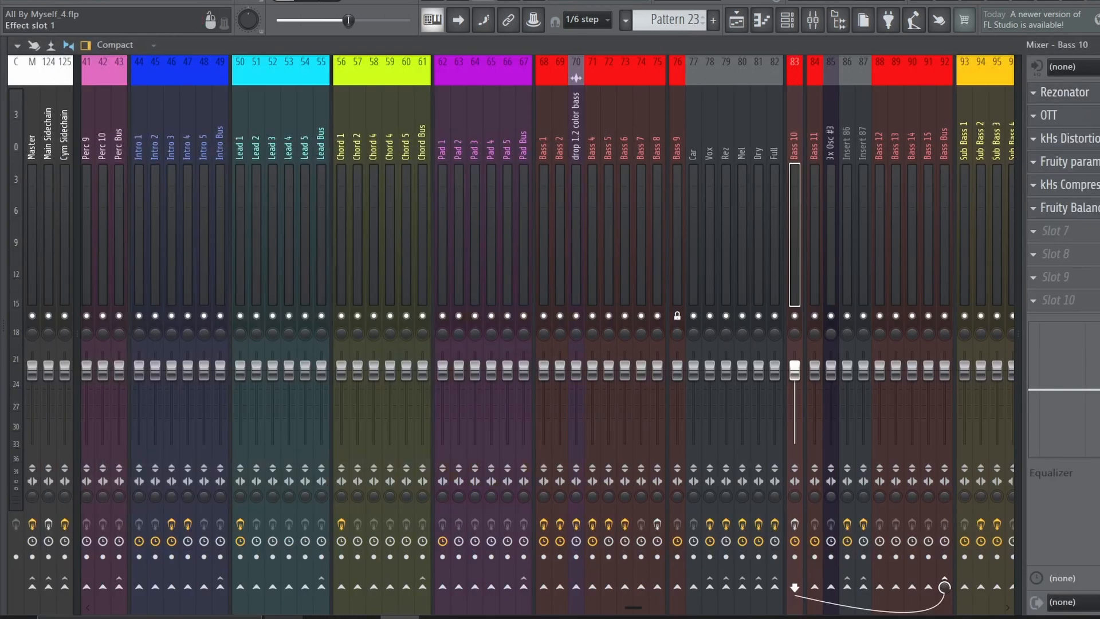
{"action": "left_click", "coordinate": [795, 523]}
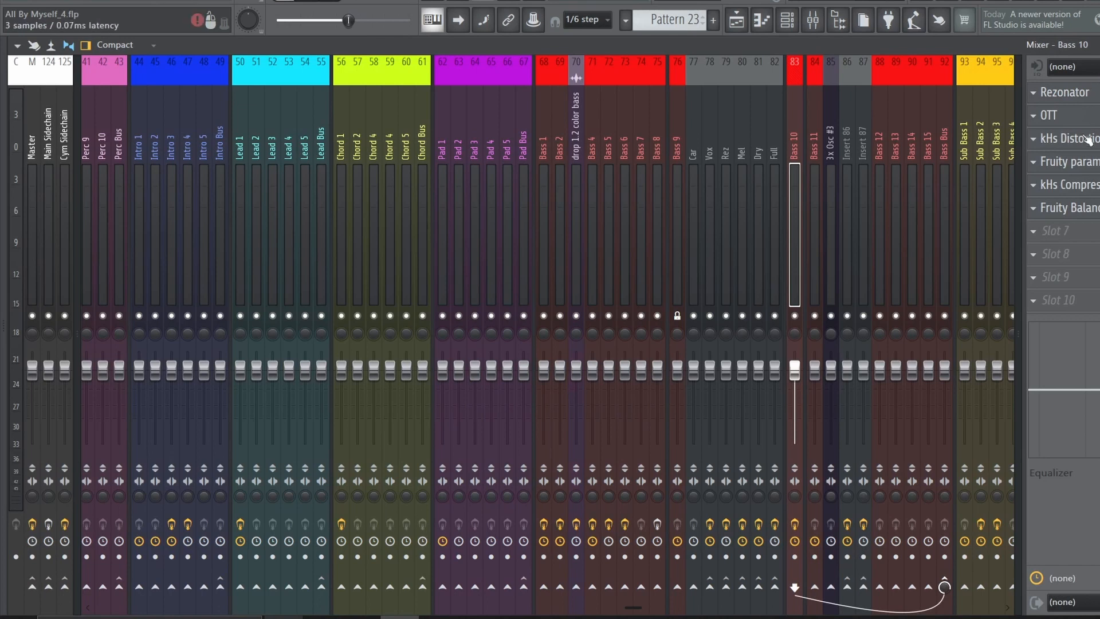
Inspect the parametric EQ, kHs Compressor and Fruity Balance in Bass 10's effect chain
{"action": "left_click", "coordinate": [1069, 162]}
{"action": "left_click", "coordinate": [1068, 161]}
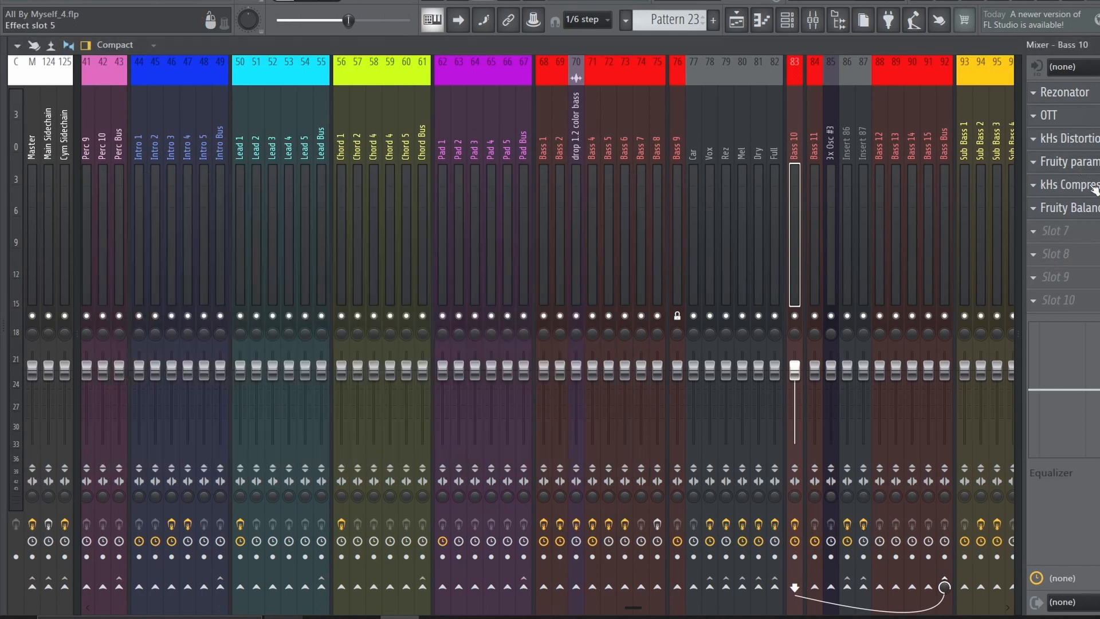
{"action": "left_click", "coordinate": [1076, 184]}
{"action": "left_click", "coordinate": [1076, 185]}
{"action": "left_click", "coordinate": [1089, 209]}
{"action": "left_click", "coordinate": [1090, 211]}
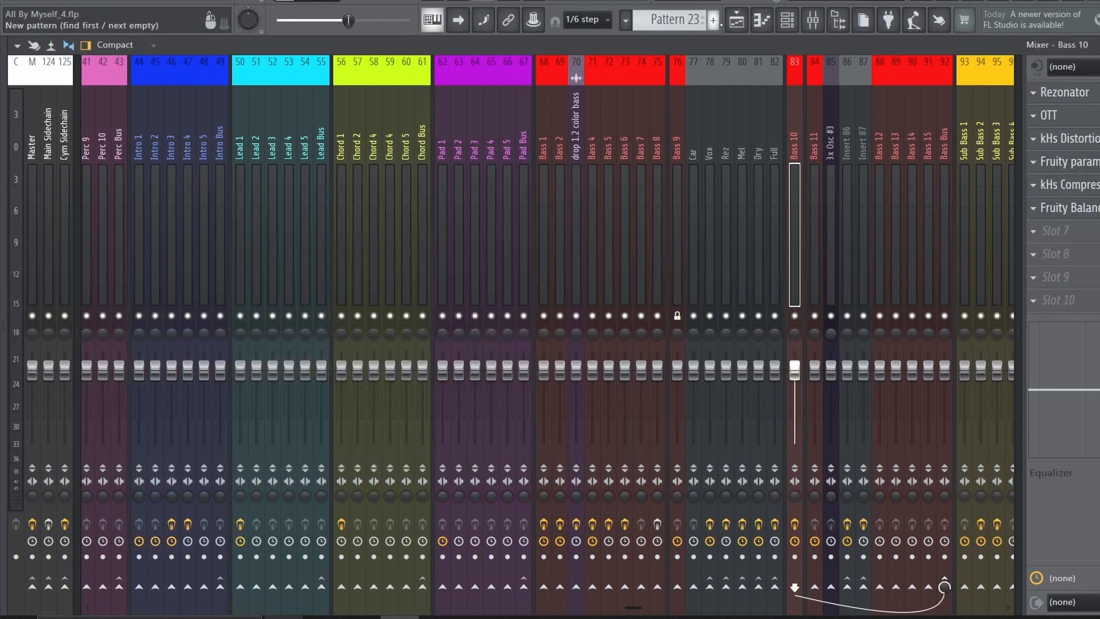
Play the soloed Bass 10 fill in the playlist from just after bar 103
{"action": "left_click", "coordinate": [736, 20]}
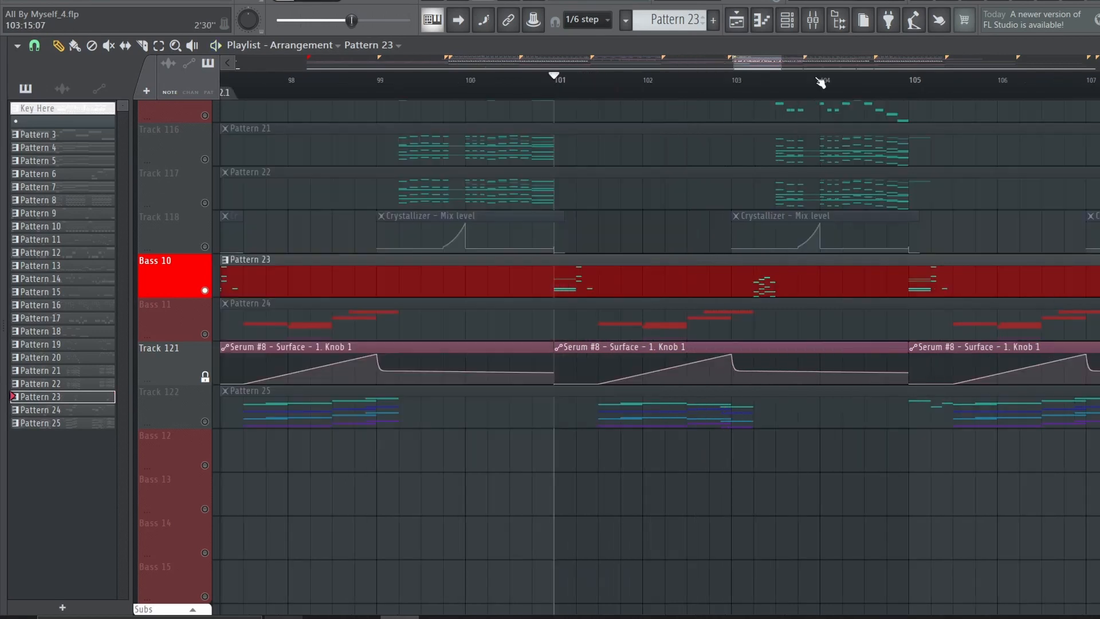
{"action": "scroll", "coordinate": [821, 83], "scroll_direction": "up", "scroll_amount": 2}
{"action": "left_click", "coordinate": [716, 84]}
{"action": "key", "text": "space"}
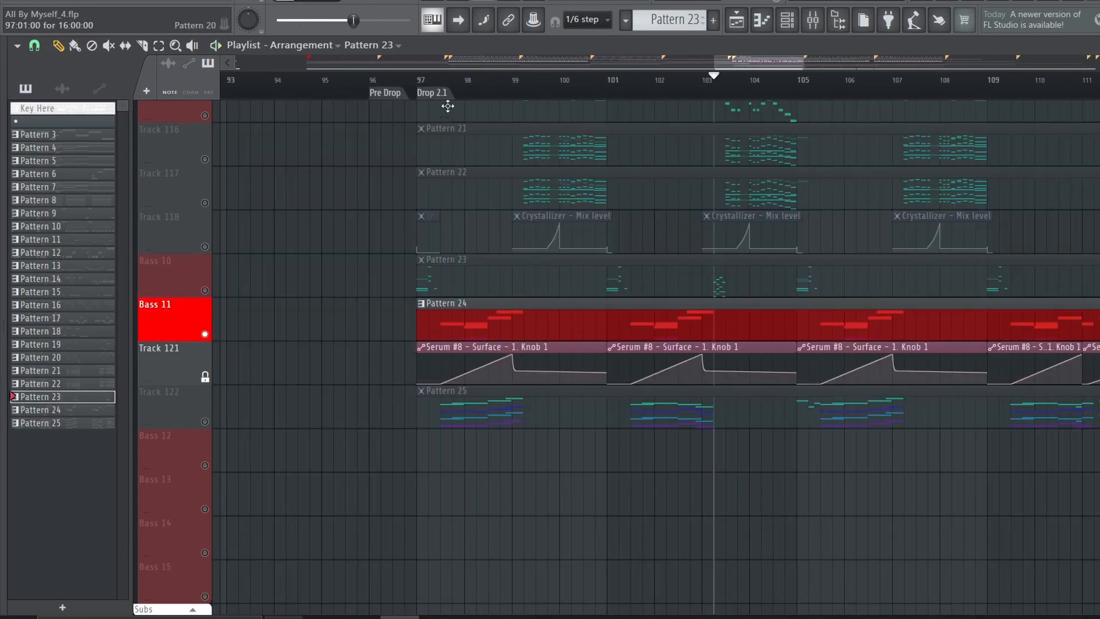
Solo the Bass 11 track and play it near the start of Drop 2.1
{"action": "left_click", "coordinate": [456, 85]}
{"action": "key", "text": "space"}
{"action": "left_click", "coordinate": [442, 82]}
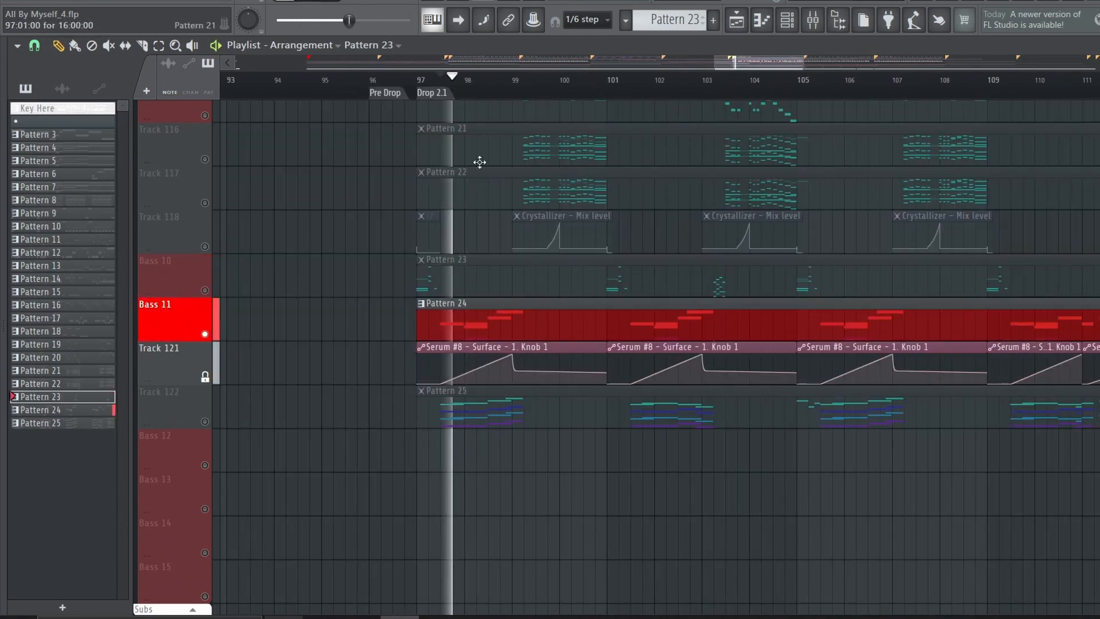
Open the Patcher channel used by Pattern 24 and spread its Serum nodes apart in the map
{"action": "left_click", "coordinate": [530, 317]}
{"action": "key", "text": "F6"}
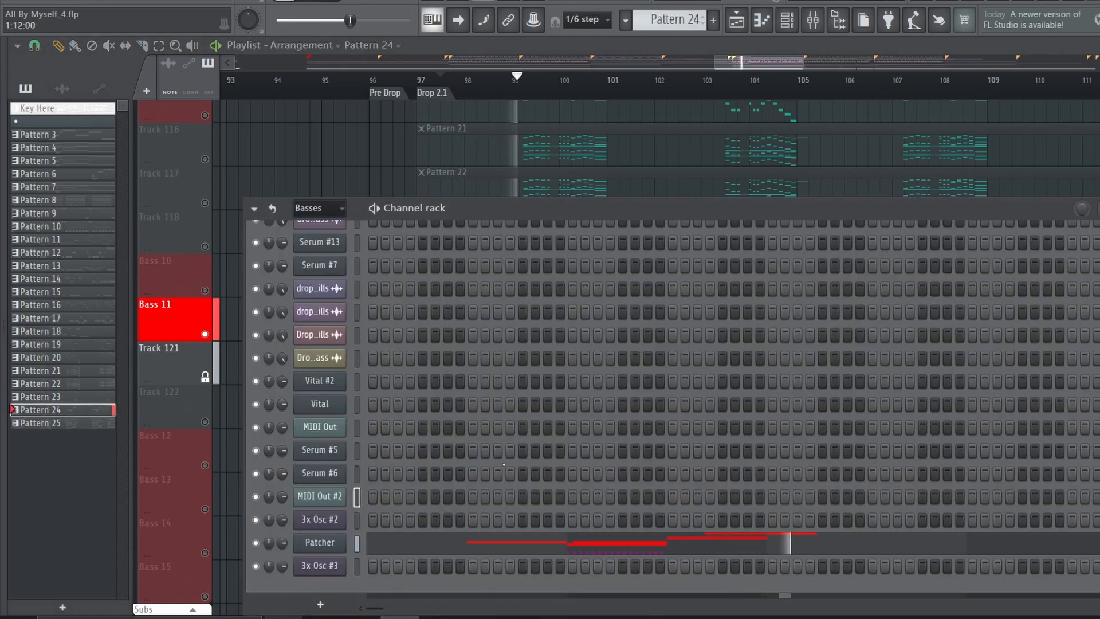
{"action": "left_click", "coordinate": [331, 543]}
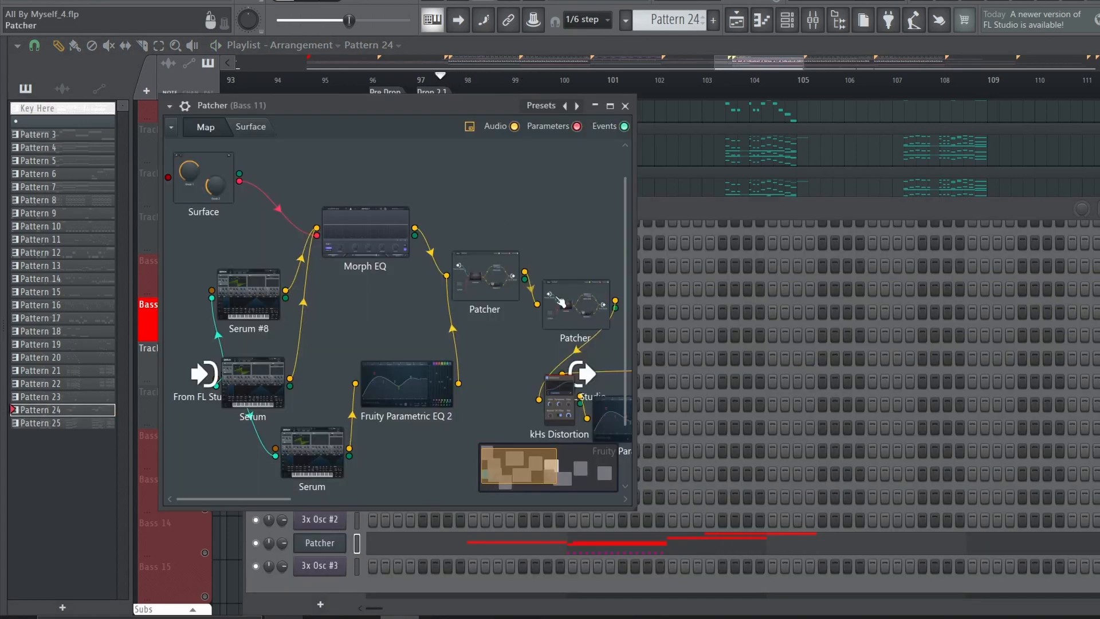
{"action": "left_click_drag", "start_coordinate": [314, 356], "coordinate": [301, 333]}
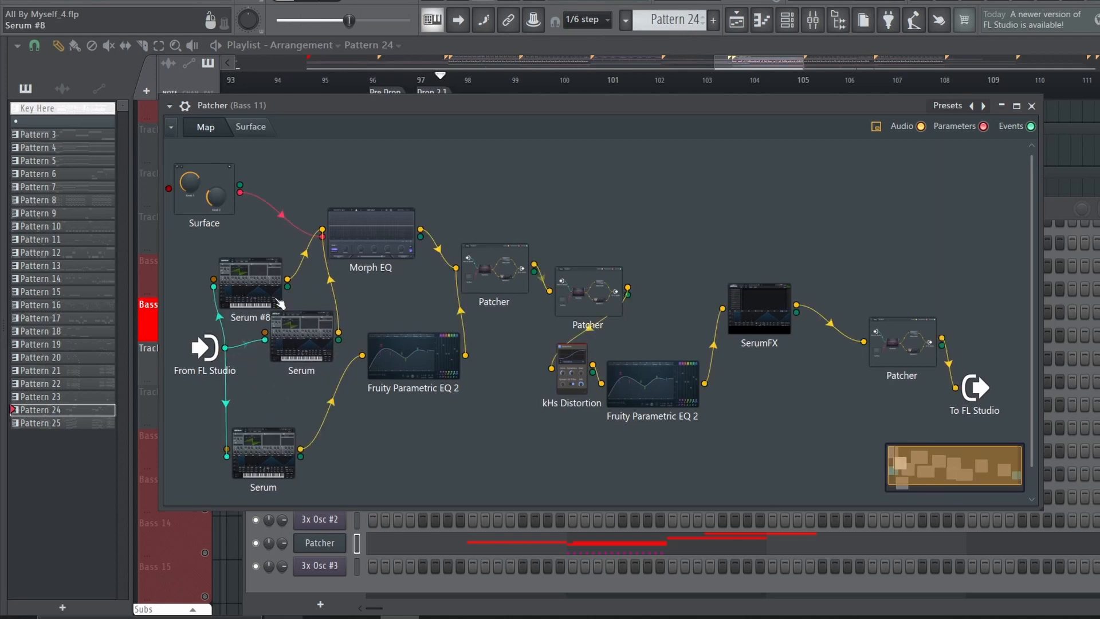
{"action": "left_click_drag", "start_coordinate": [263, 280], "coordinate": [263, 271]}
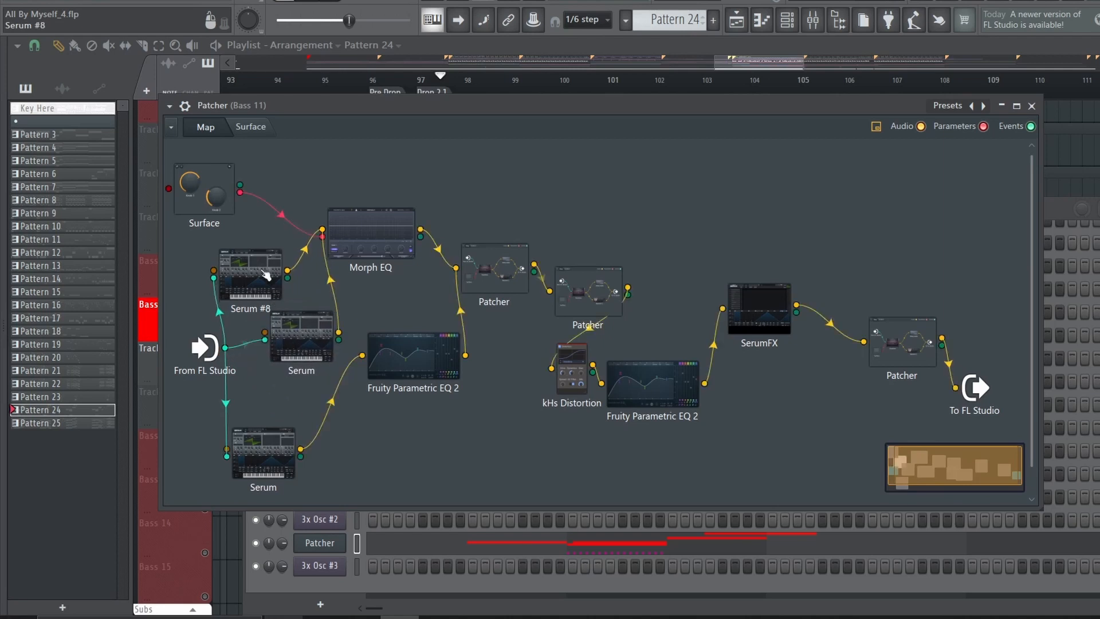
Spread the lower Serum and its Fruity Parametric EQ 2 apart in the map, and inspect Serum #8 and the middle Serum
{"action": "left_click_drag", "start_coordinate": [398, 353], "coordinate": [410, 376]}
{"action": "left_click_drag", "start_coordinate": [282, 446], "coordinate": [305, 434]}
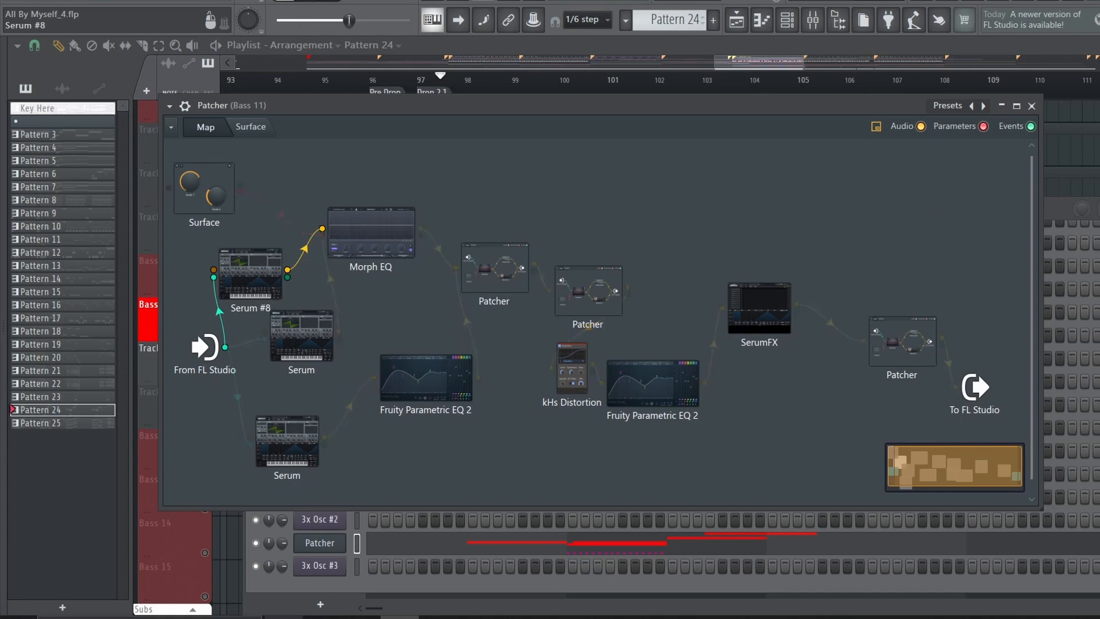
{"action": "double_click", "coordinate": [274, 304]}
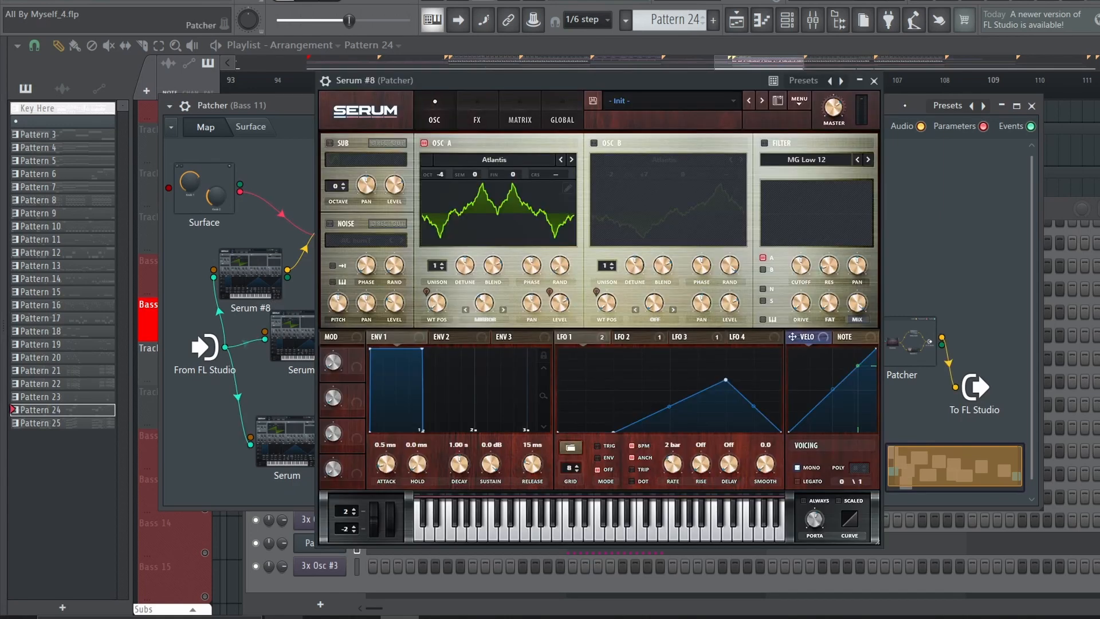
{"action": "left_click", "coordinate": [641, 341]}
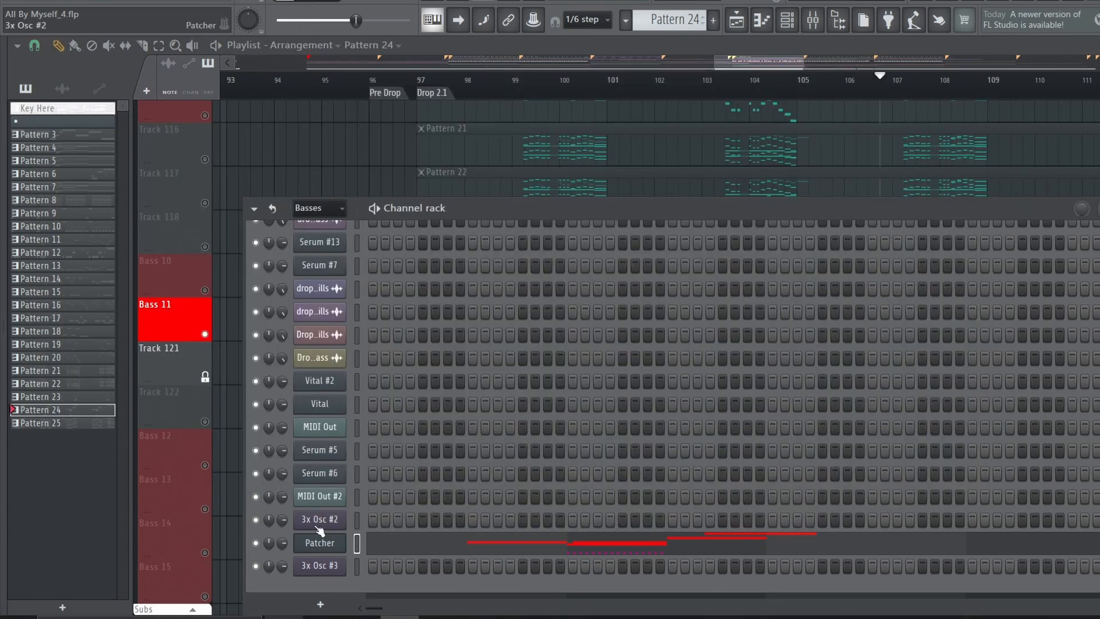
{"action": "left_click", "coordinate": [320, 543]}
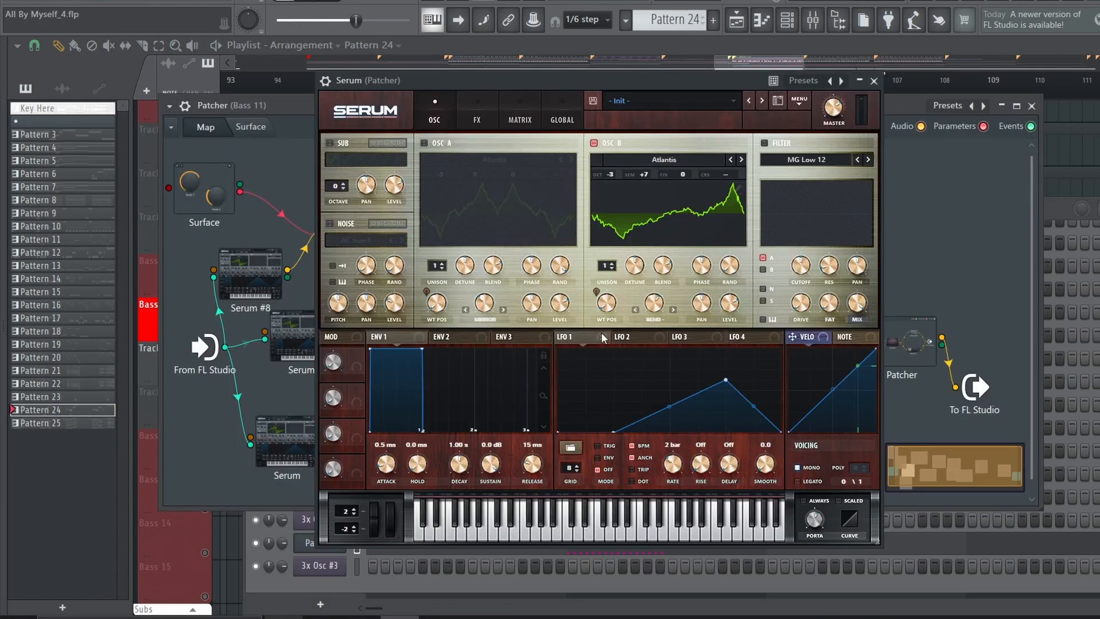
{"action": "left_click", "coordinate": [873, 80]}
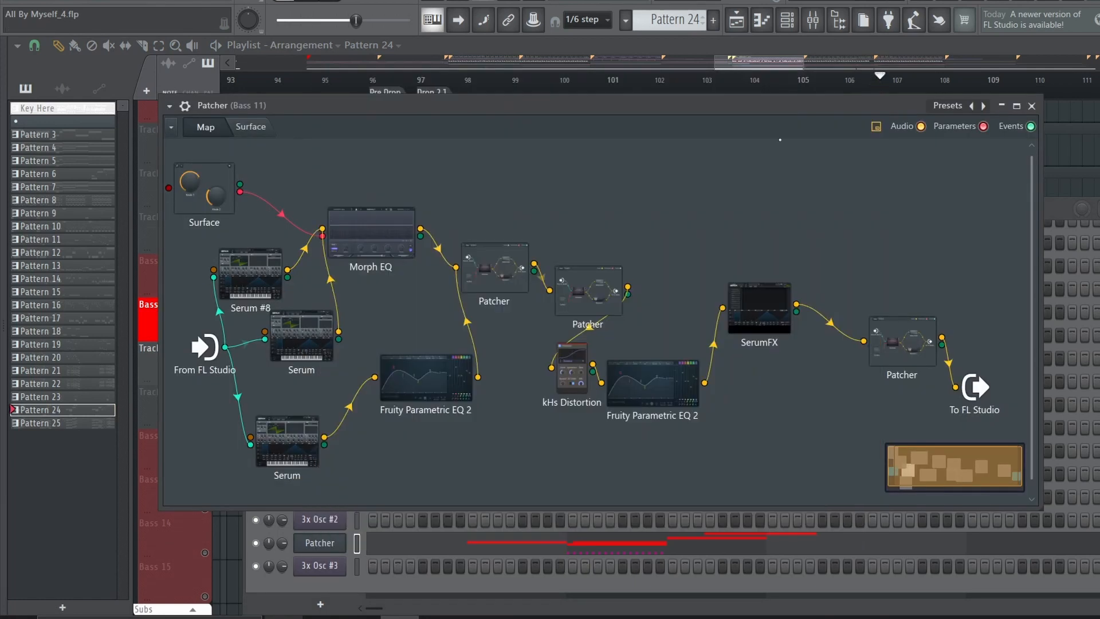
Move the middle Serum node closer to Serum #8 and browse Oscillator B's wavetable list at the Cymatics - Xfer Serum Starter Pack Wavetables folder
{"action": "left_click", "coordinate": [284, 343]}
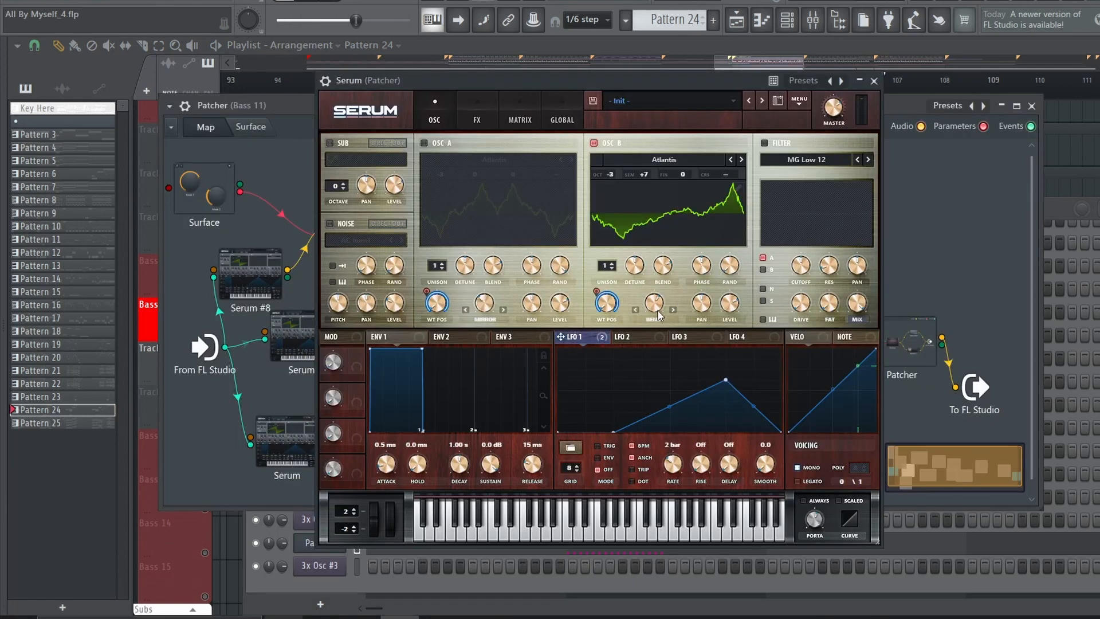
{"action": "left_click", "coordinate": [874, 81]}
{"action": "left_click_drag", "start_coordinate": [303, 340], "coordinate": [282, 341]}
{"action": "left_click", "coordinate": [282, 341]}
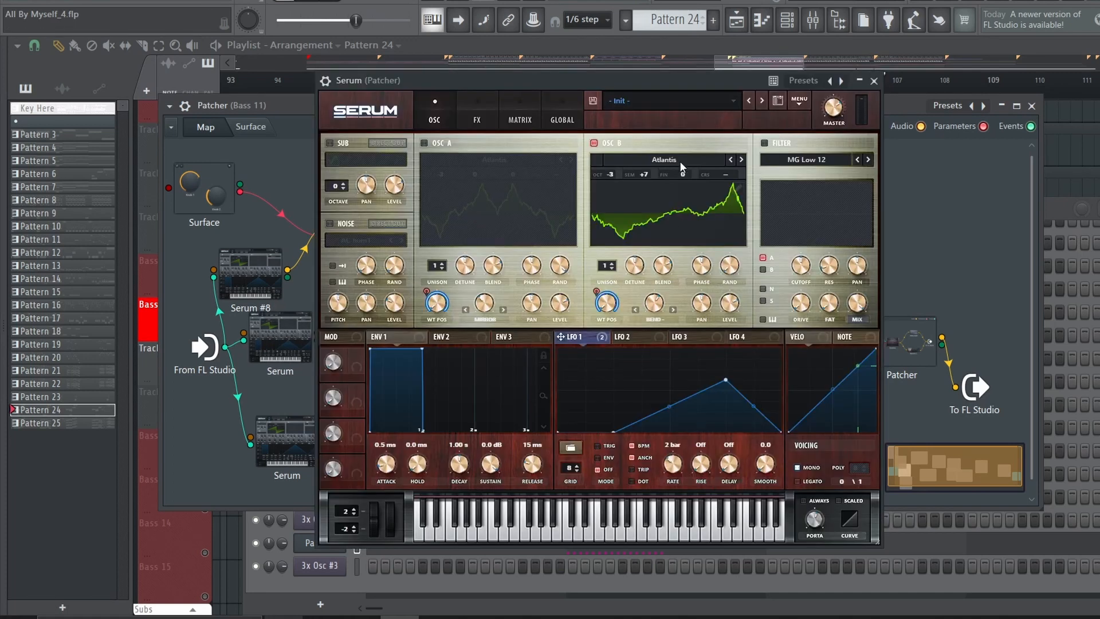
{"action": "left_click", "coordinate": [681, 162]}
{"action": "mouse_move", "coordinate": [655, 210]}
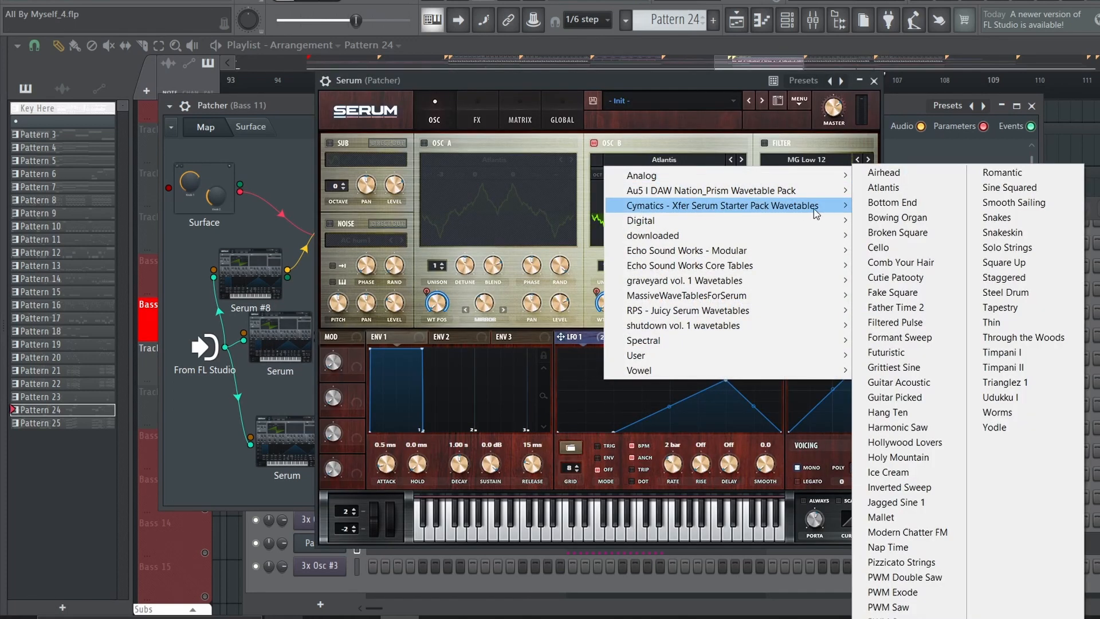
{"action": "left_click", "coordinate": [664, 99]}
{"action": "left_click", "coordinate": [860, 86]}
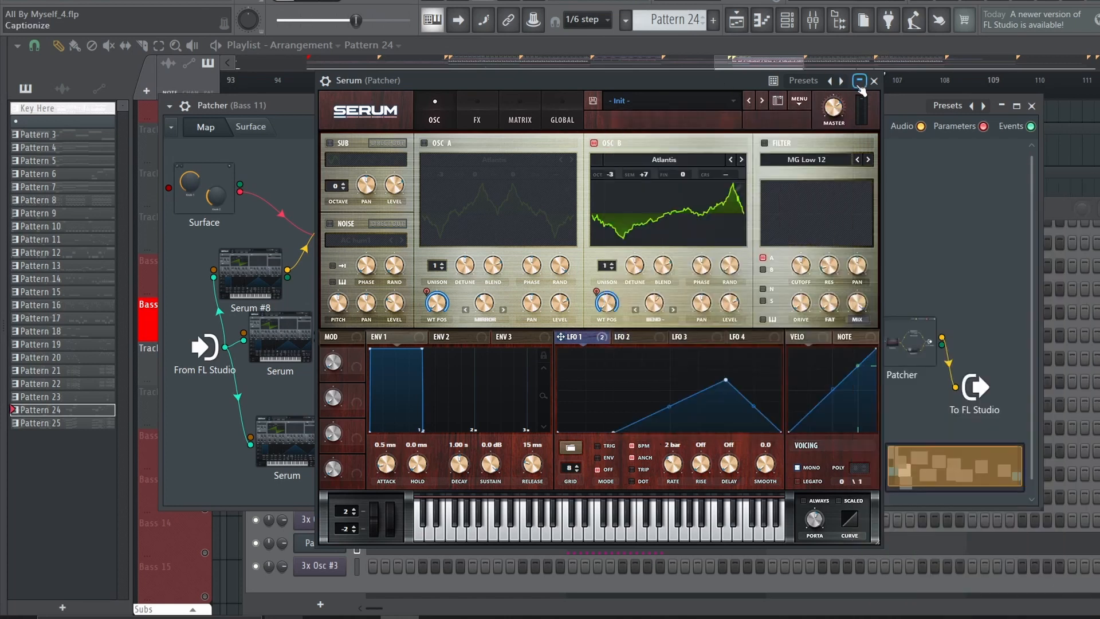
{"action": "left_click", "coordinate": [860, 85]}
Inspect the Morph EQ, the lower Serum and its Fruity Parametric EQ 2, moving that EQ node below the Morph EQ
{"action": "left_click", "coordinate": [373, 235]}
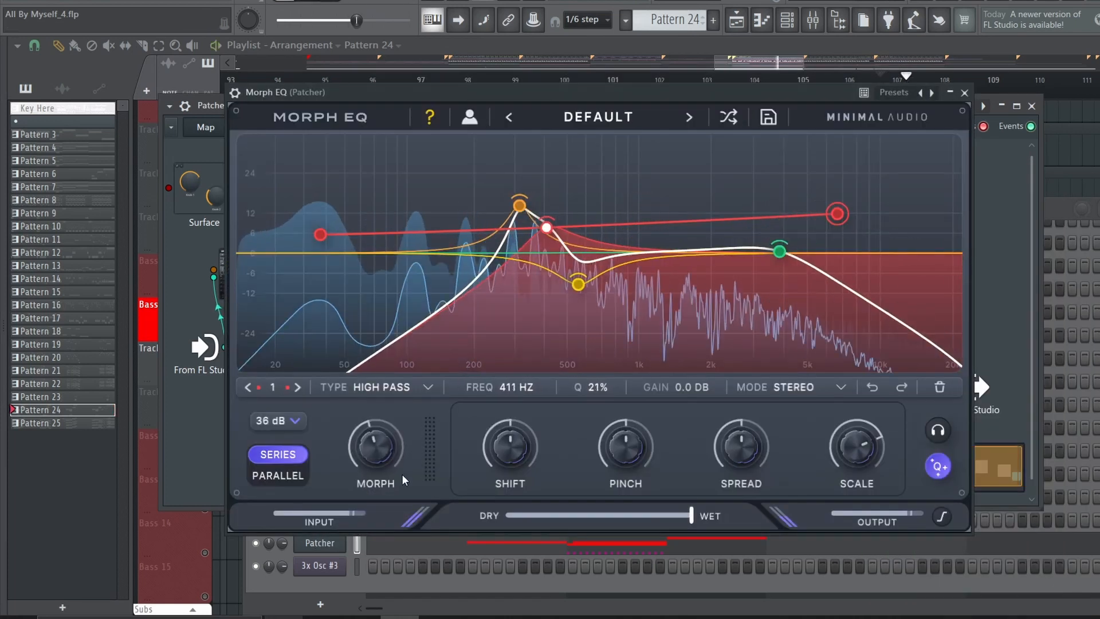
{"action": "left_click", "coordinate": [964, 92]}
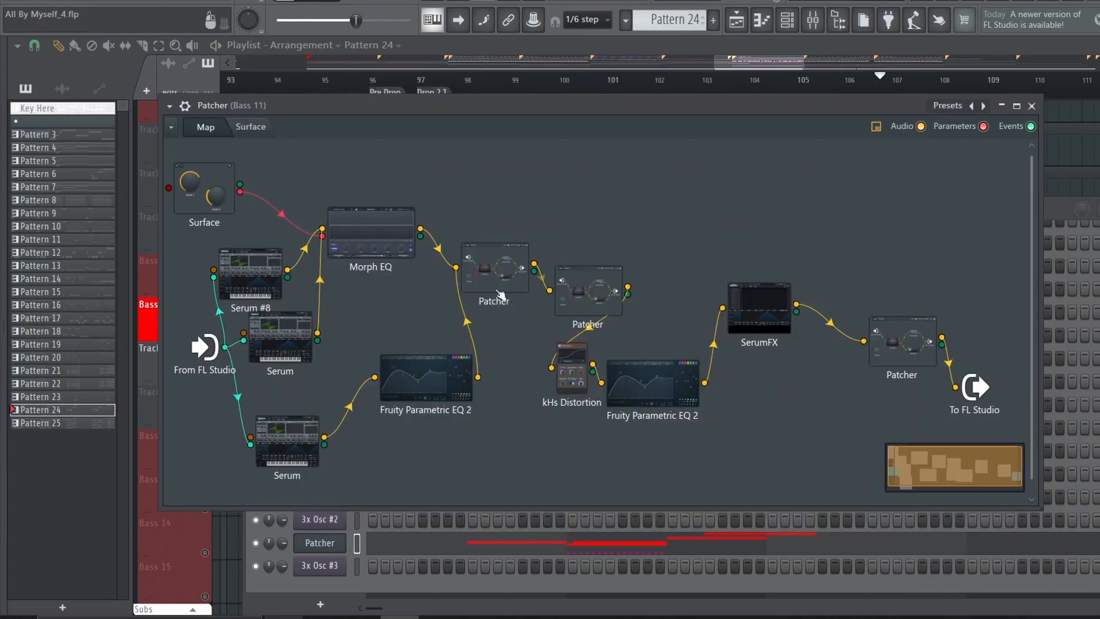
{"action": "left_click", "coordinate": [299, 453]}
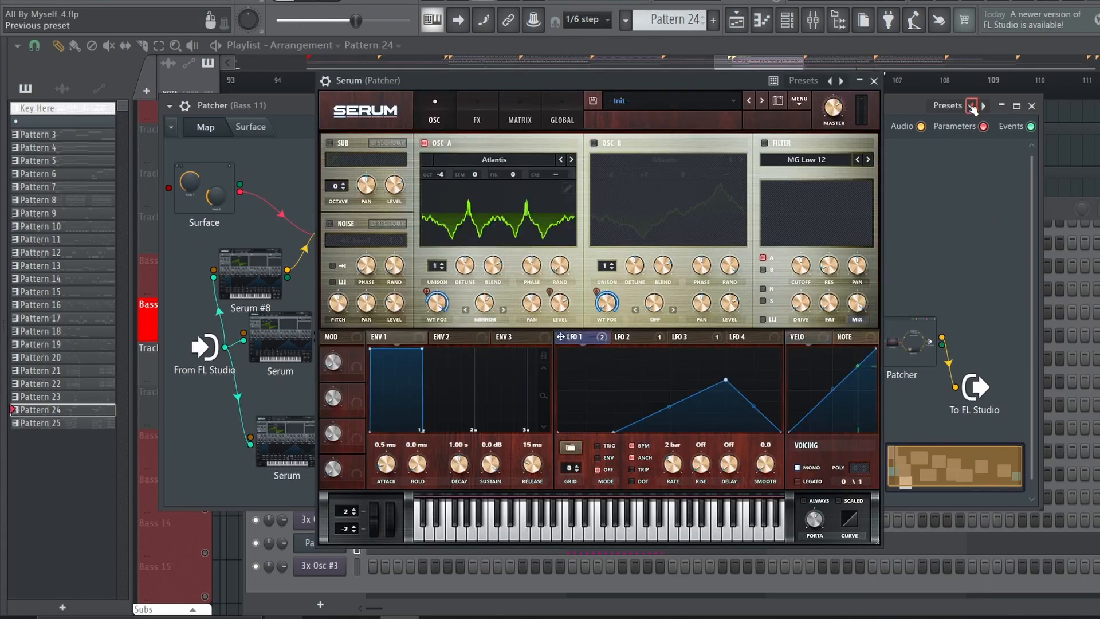
{"action": "left_click", "coordinate": [873, 82]}
{"action": "left_click_drag", "start_coordinate": [463, 370], "coordinate": [440, 381]}
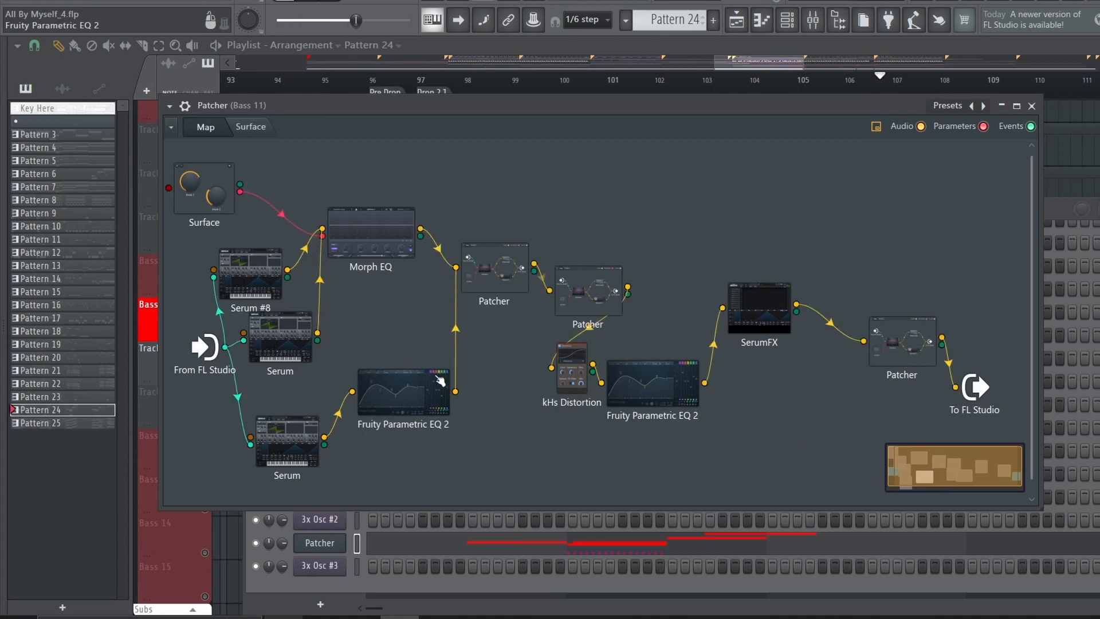
{"action": "left_click", "coordinate": [436, 380]}
{"action": "left_click", "coordinate": [864, 171]}
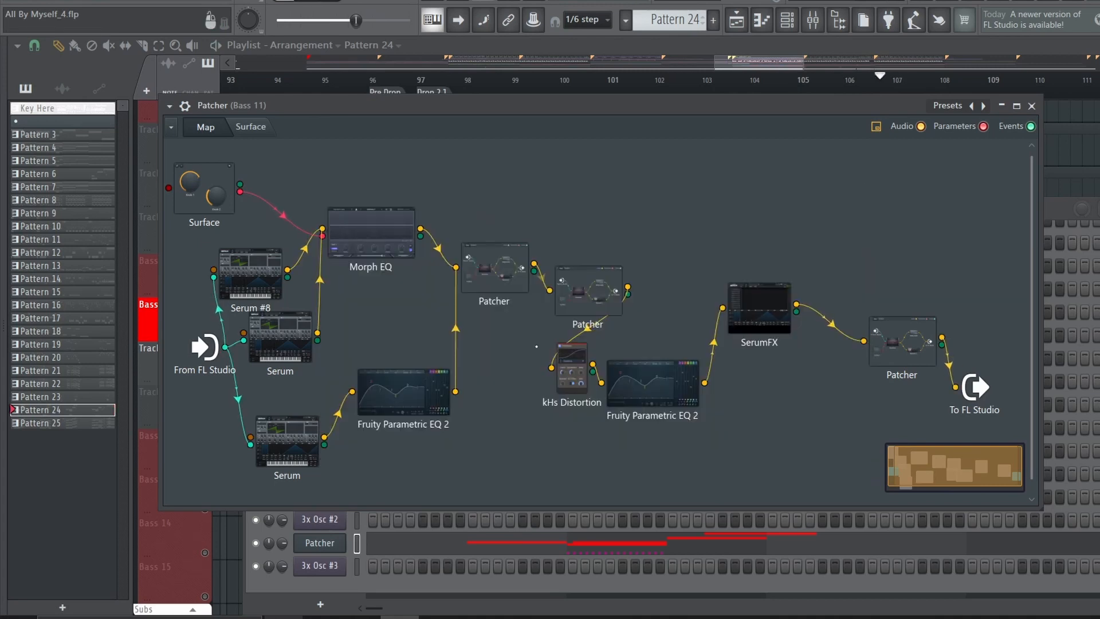
Nudge the first nested Patcher node and inspect the later effects: Fruity Parametric EQ 2, SerumFX and the final Patcher
{"action": "left_click_drag", "start_coordinate": [506, 301], "coordinate": [500, 301]}
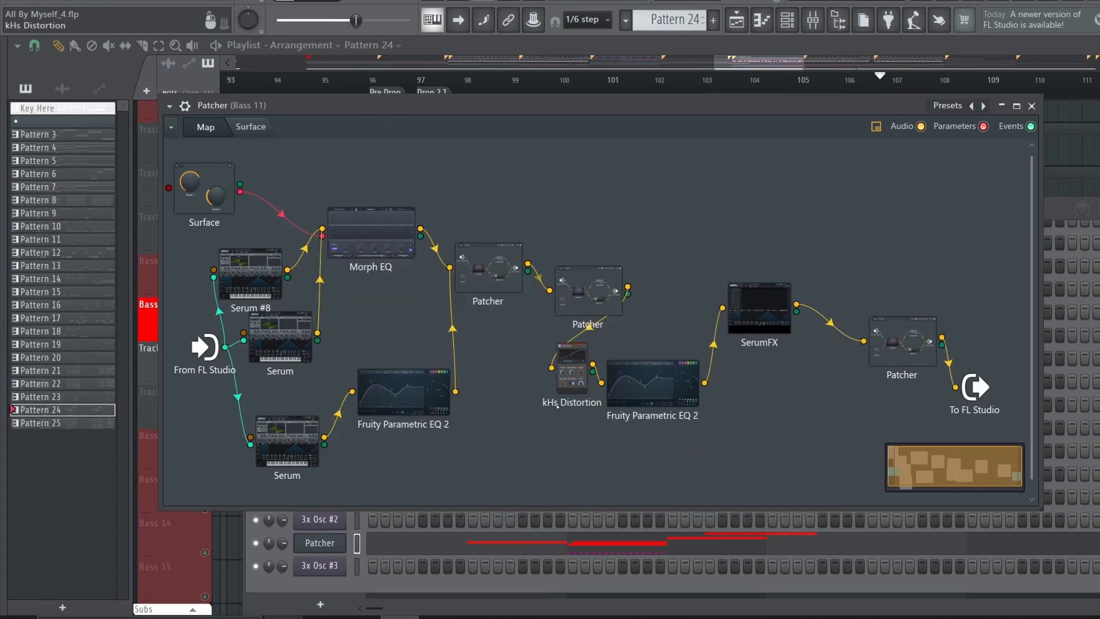
{"action": "left_click", "coordinate": [653, 378]}
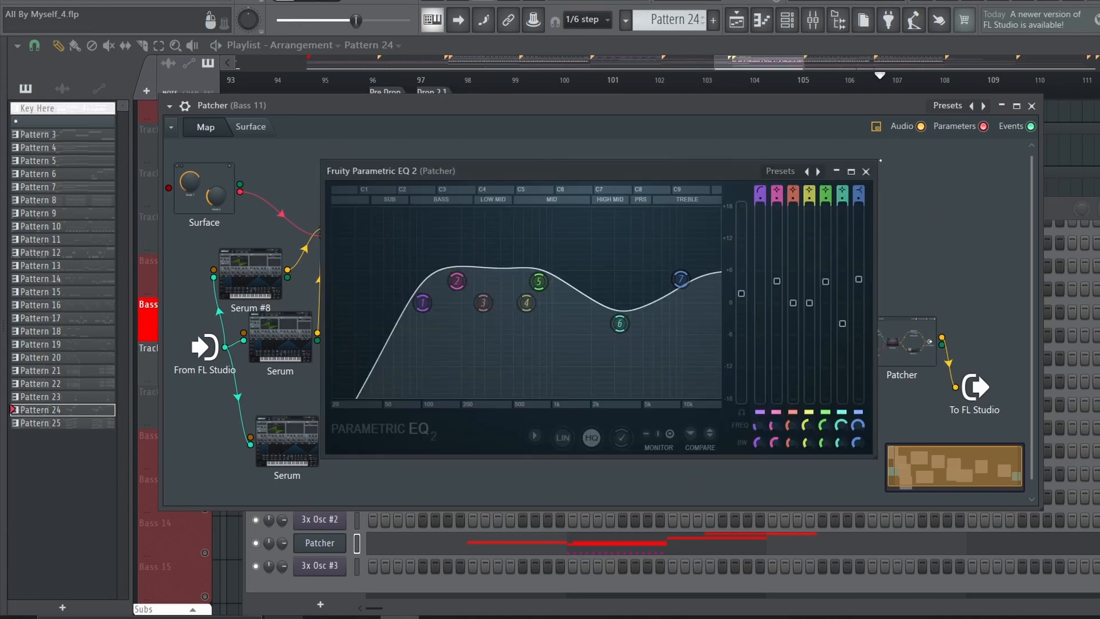
{"action": "left_click", "coordinate": [865, 172]}
{"action": "left_click", "coordinate": [875, 81]}
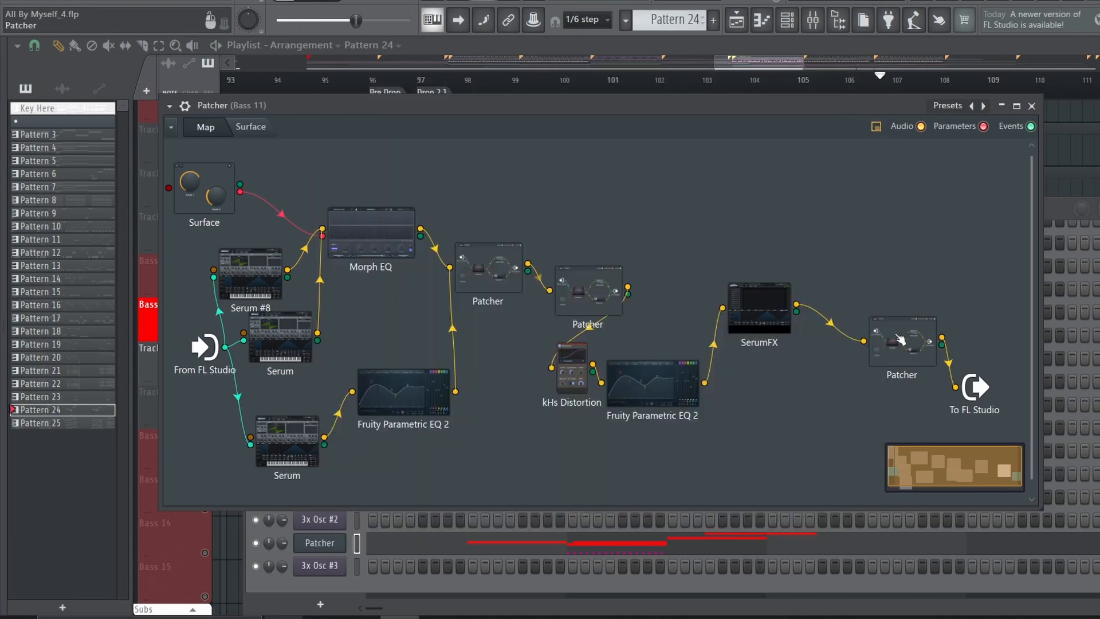
{"action": "left_click", "coordinate": [902, 341]}
{"action": "left_click", "coordinate": [827, 106]}
Open the Pattern 24 clip's notes from the playlist and play the phrase around bar 2
{"action": "left_click", "coordinate": [473, 89]}
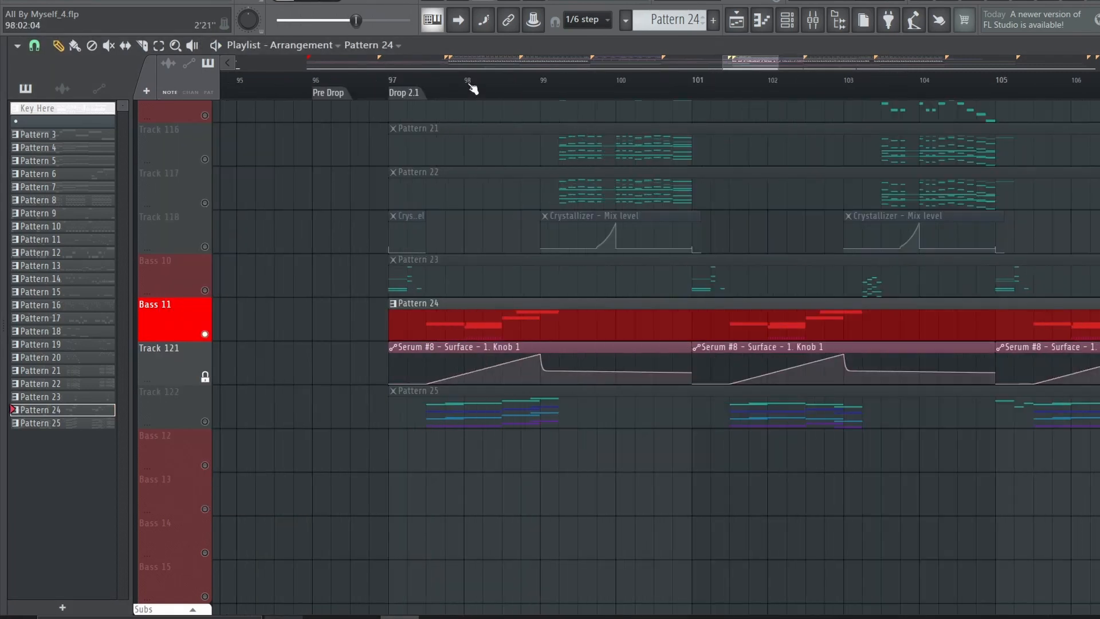
{"action": "scroll", "coordinate": [476, 86], "scroll_direction": "up", "scroll_amount": 3}
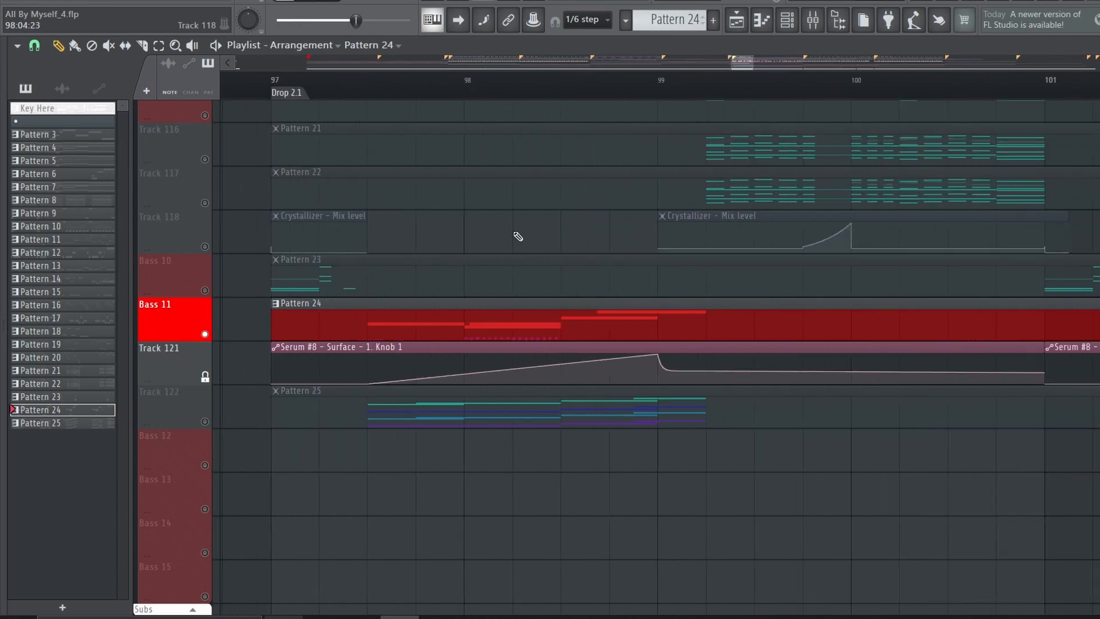
{"action": "double_click", "coordinate": [500, 313]}
{"action": "scroll", "coordinate": [475, 86], "scroll_direction": "down", "scroll_amount": 4}
{"action": "left_click", "coordinate": [352, 46]}
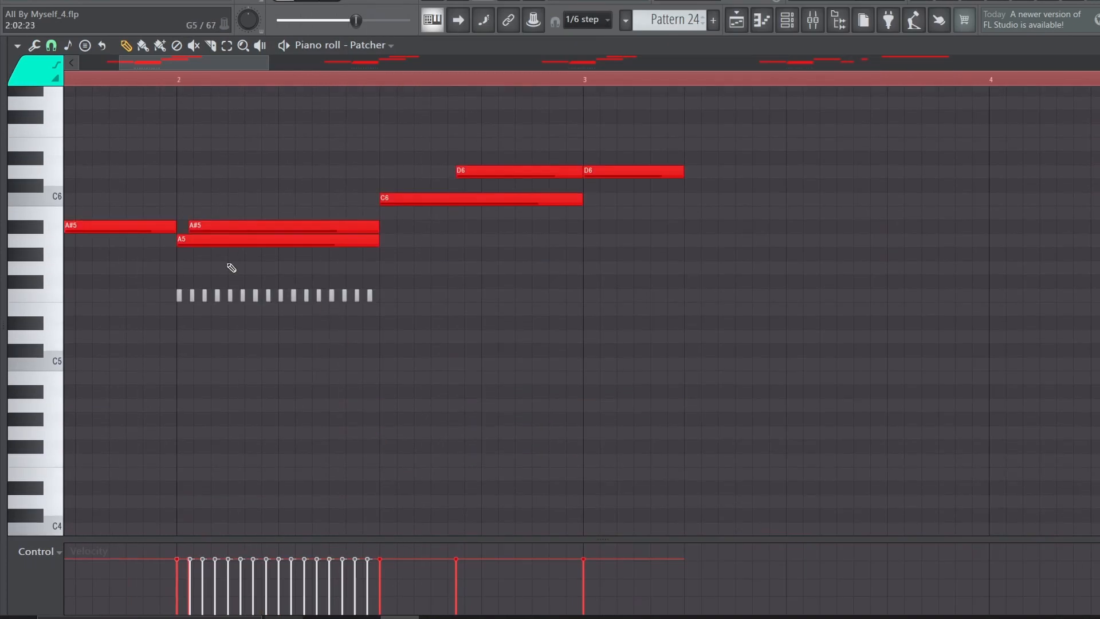
{"action": "key", "text": "space"}
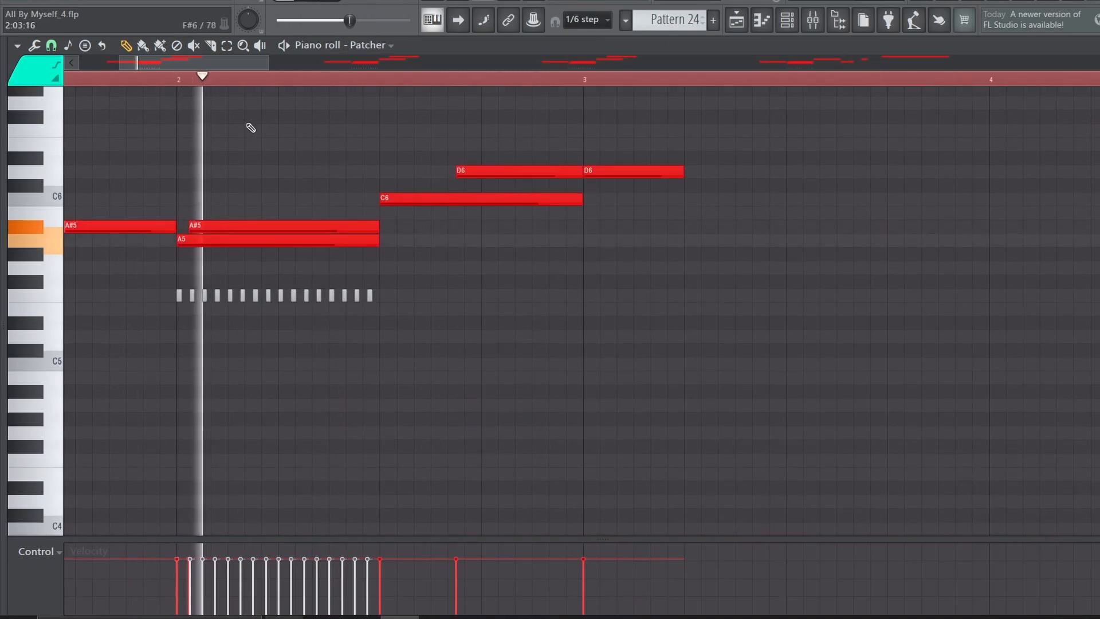
{"action": "key", "text": "space"}
Reopen the Patcher channel and play Pattern 24 with the outputs of the middle Serum and the lower EQ muted in the map
{"action": "key", "text": "F6"}
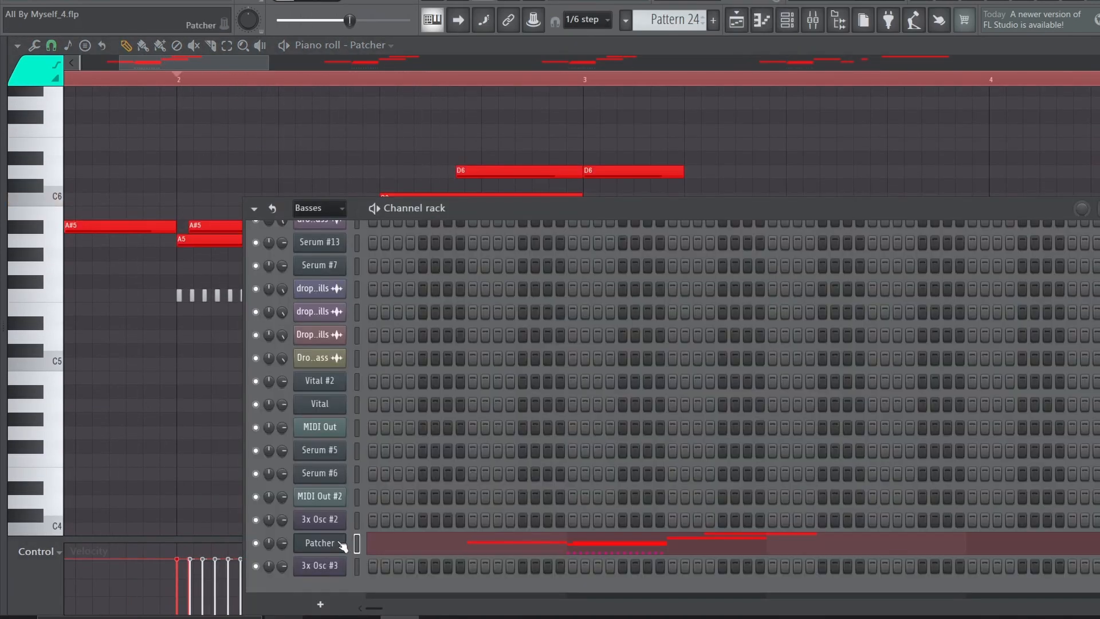
{"action": "left_click", "coordinate": [342, 544]}
{"action": "left_click", "coordinate": [657, 337]}
{"action": "key", "text": "space"}
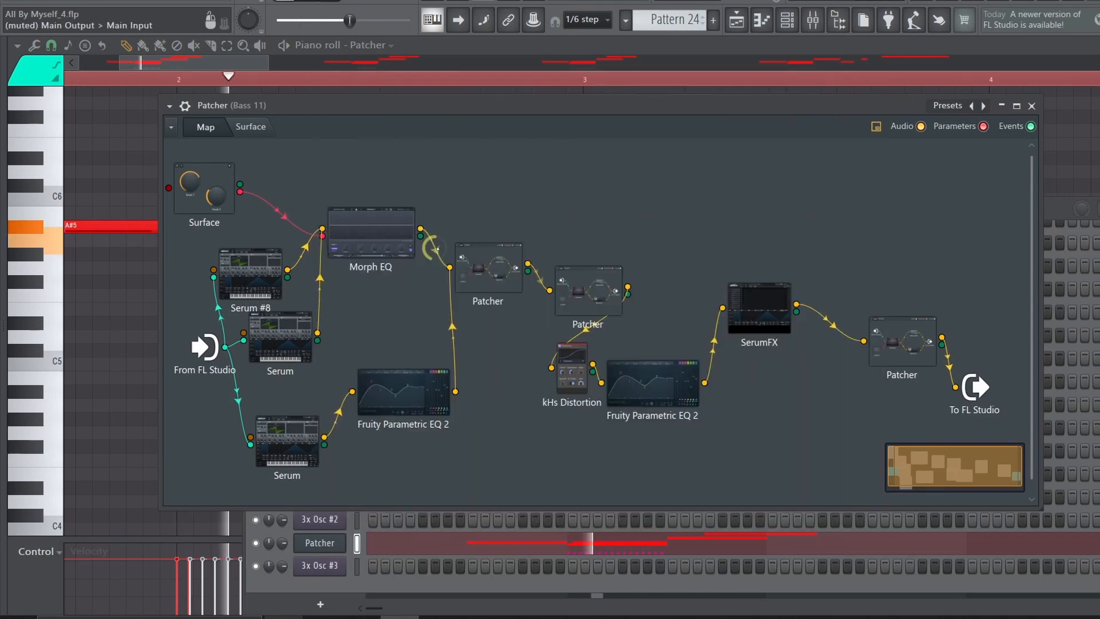
{"action": "key", "text": "space"}
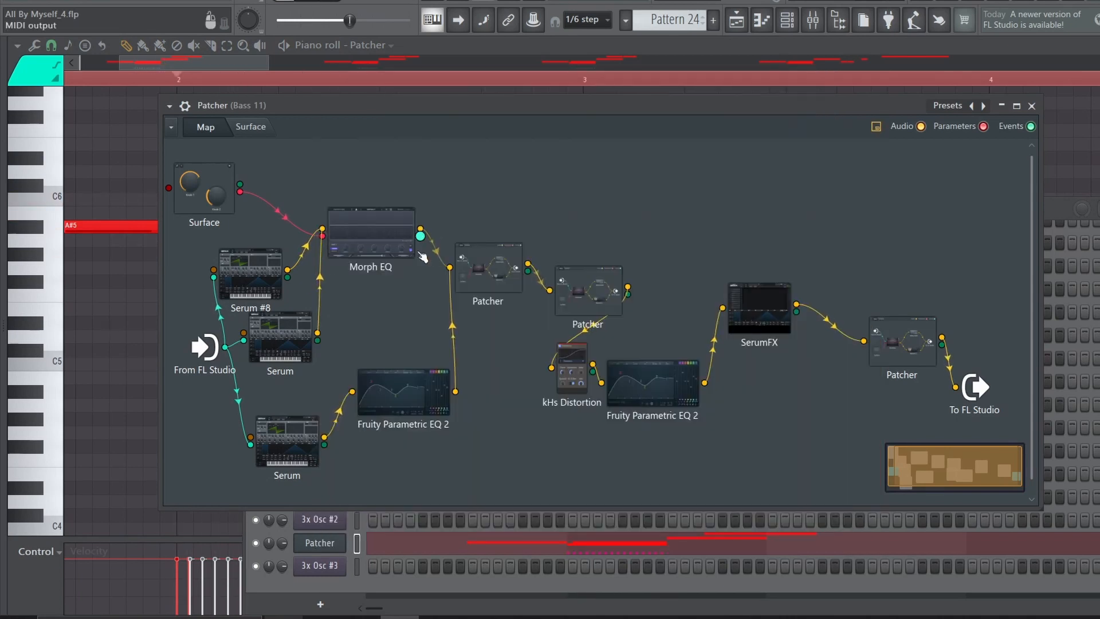
Inspect LFO 1 and LFO 2 in Serum #8 inside the Patcher
{"action": "double_click", "coordinate": [237, 285]}
{"action": "left_click", "coordinate": [578, 335]}
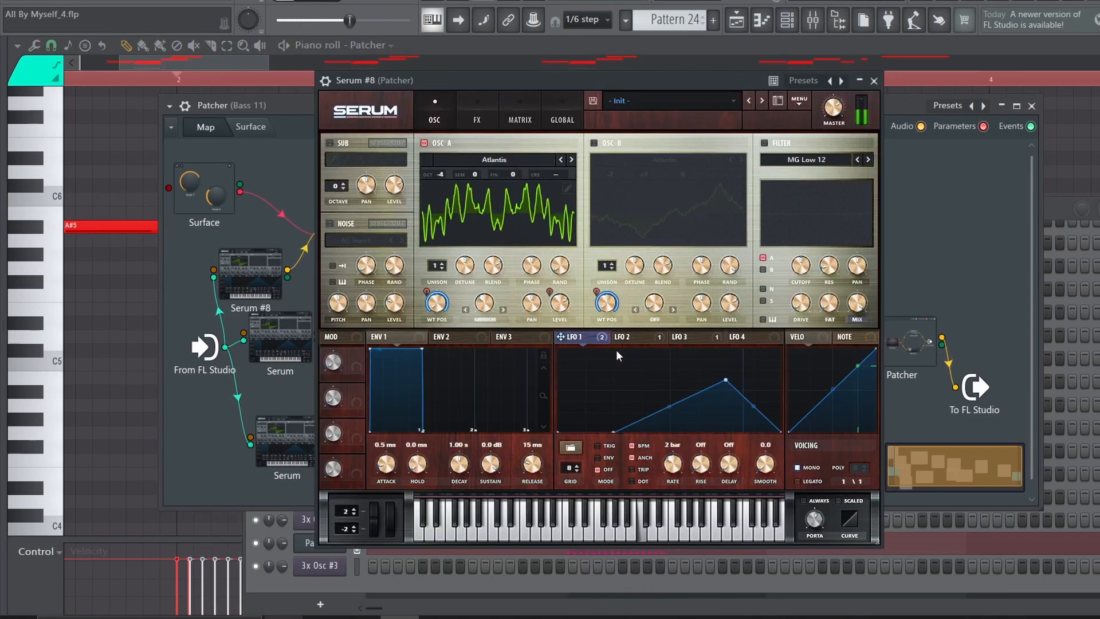
{"action": "left_click", "coordinate": [627, 337]}
{"action": "left_click", "coordinate": [874, 81]}
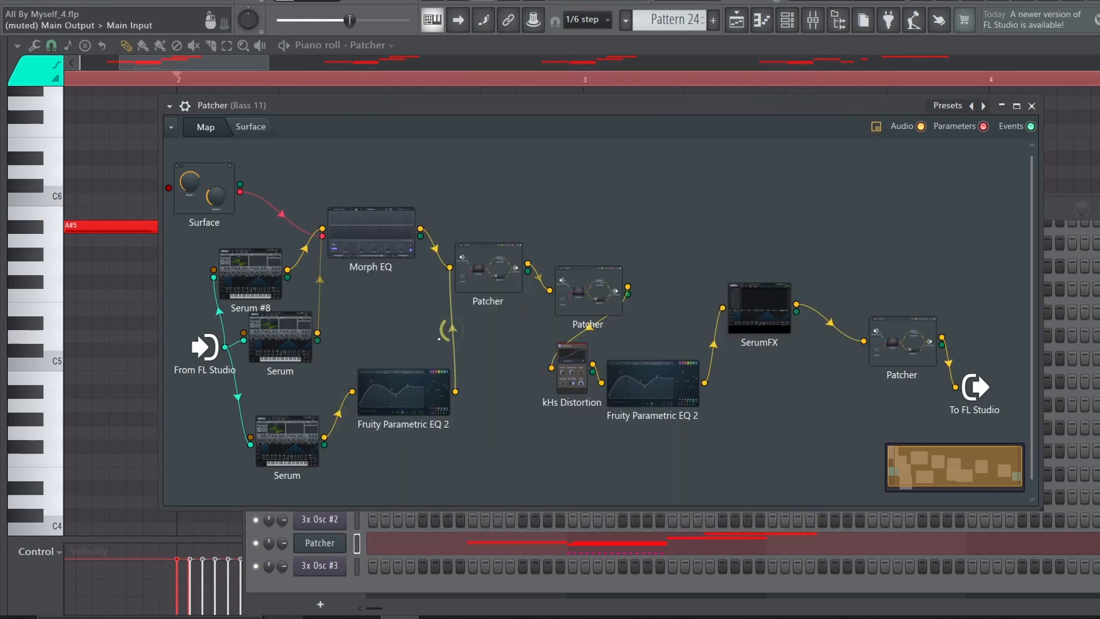
Inspect LFO 2 in the lower Serum and play the pattern with all three Serum connections active
{"action": "left_click_drag", "start_coordinate": [304, 248], "coordinate": [304, 310]}
{"action": "double_click", "coordinate": [294, 463]}
{"action": "left_click", "coordinate": [651, 337]}
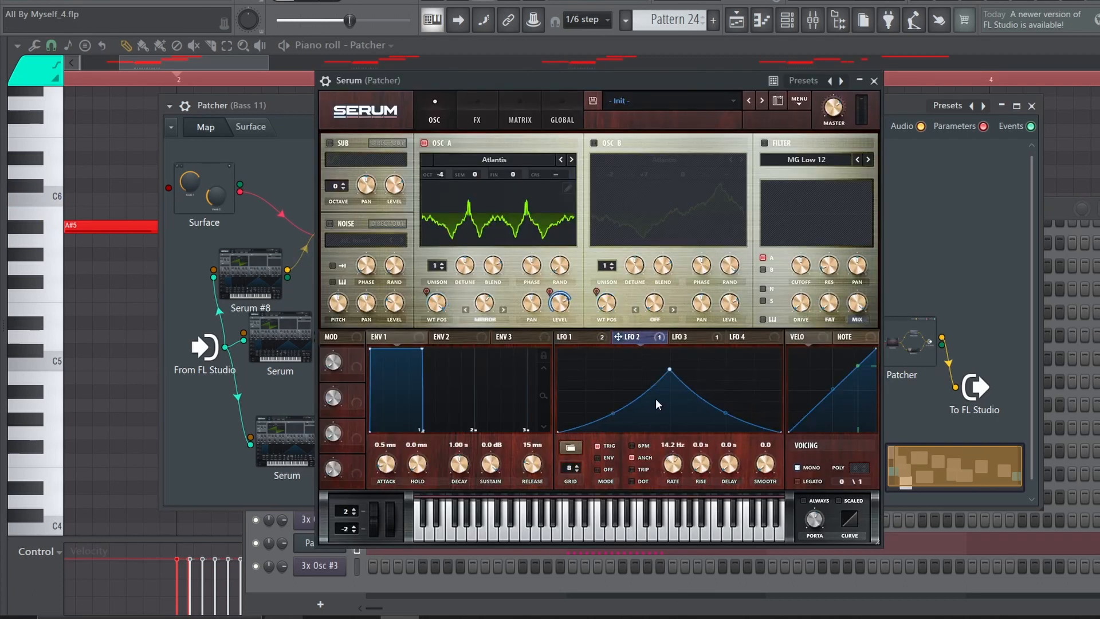
{"action": "left_click", "coordinate": [874, 81]}
{"action": "key", "text": "space"}
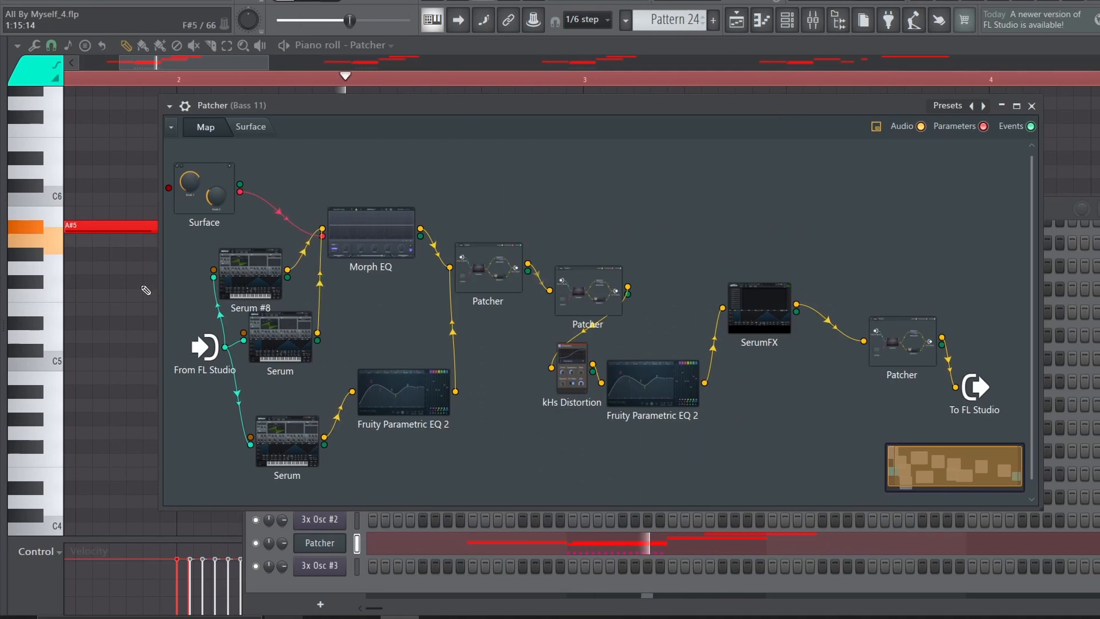
View the Bass 11 and 3x Osc #3 tracks and their routing in the mixer, and return to the playlist
{"action": "right_click", "coordinate": [147, 290]}
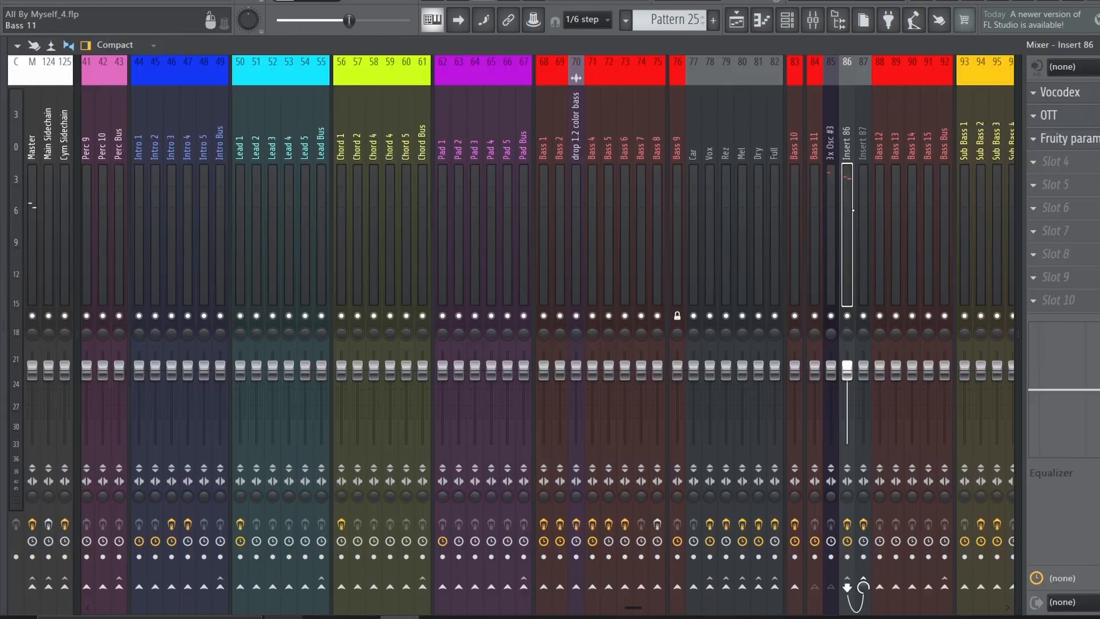
{"action": "key", "text": "Left"}
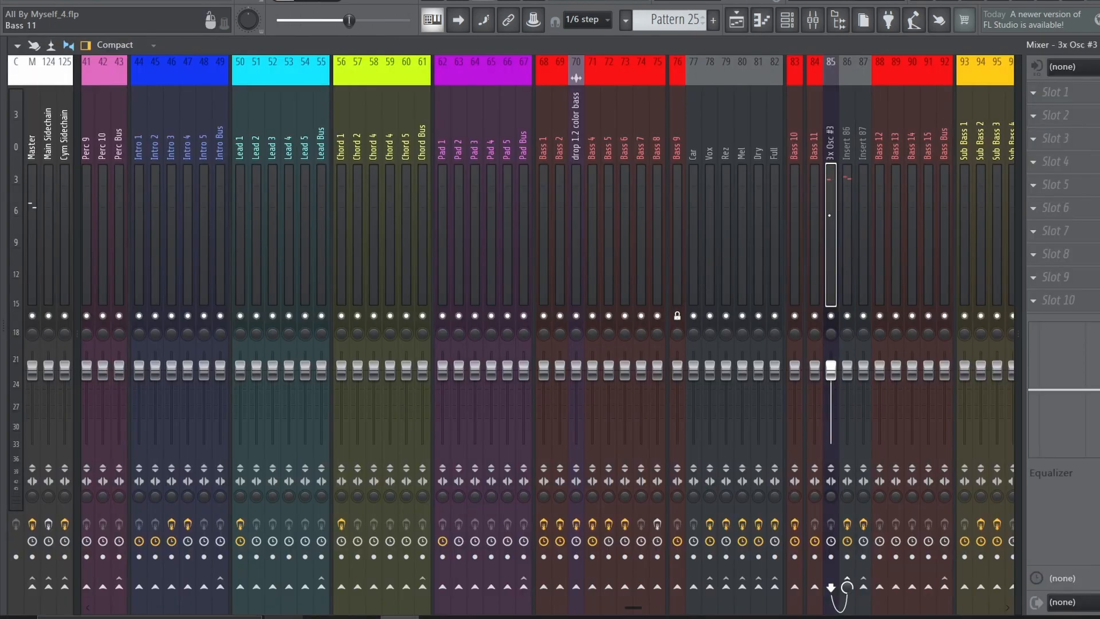
{"action": "key", "text": "Right"}
{"action": "key", "text": "Right"}
{"action": "left_click", "coordinate": [1063, 93]}
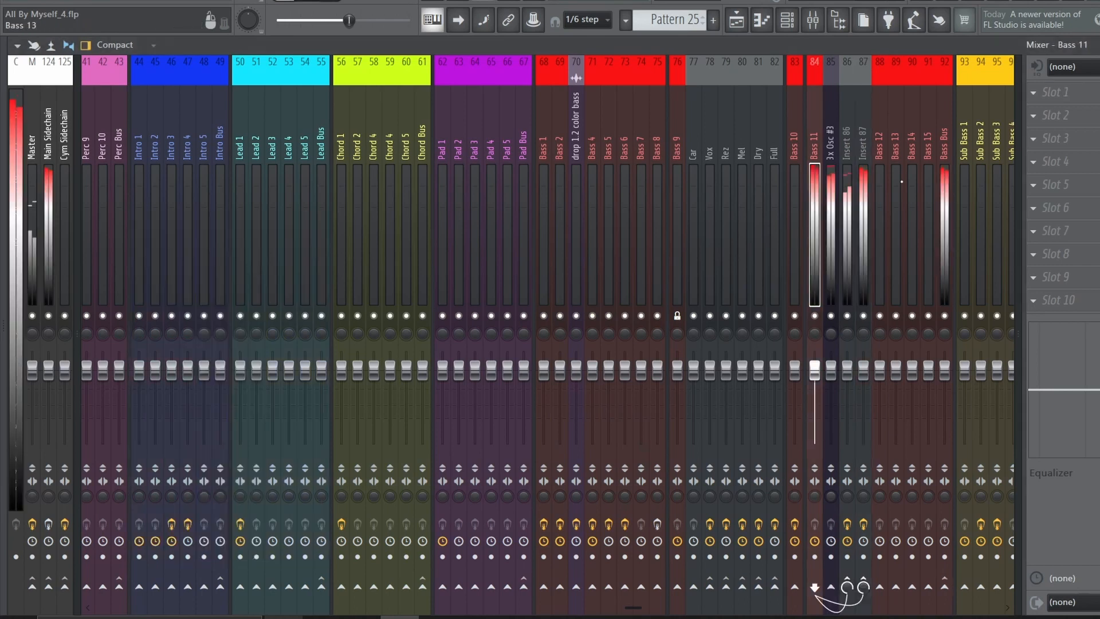
{"action": "left_click", "coordinate": [736, 20]}
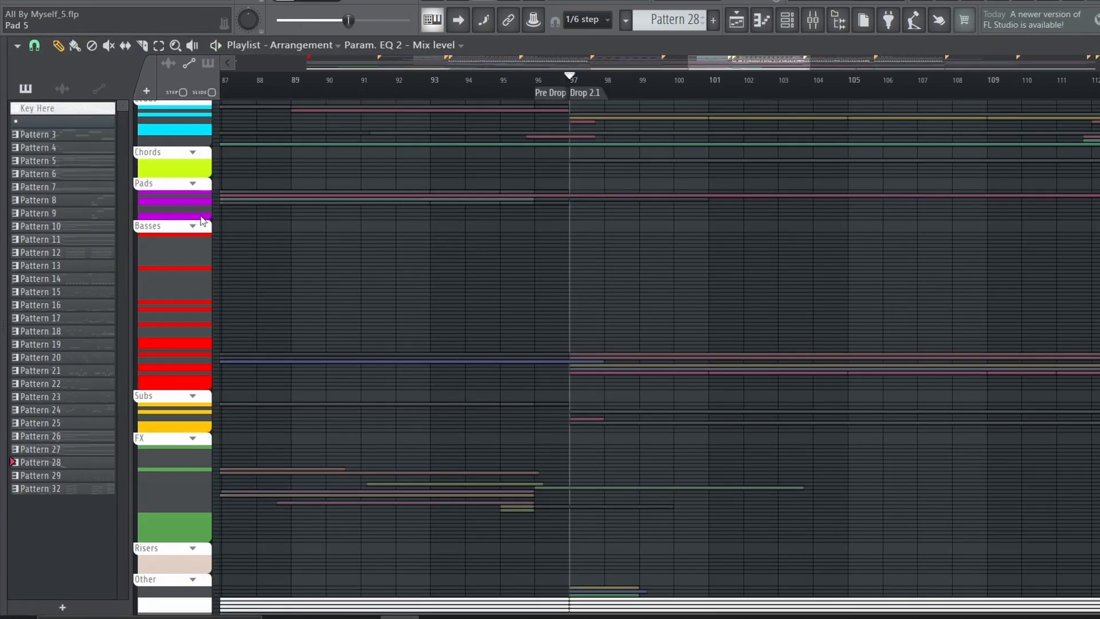
Expand the Chords group, solo the Chord 1 track and play its Pattern 32 clip from Drop 2.1
{"action": "left_click", "coordinate": [193, 152]}
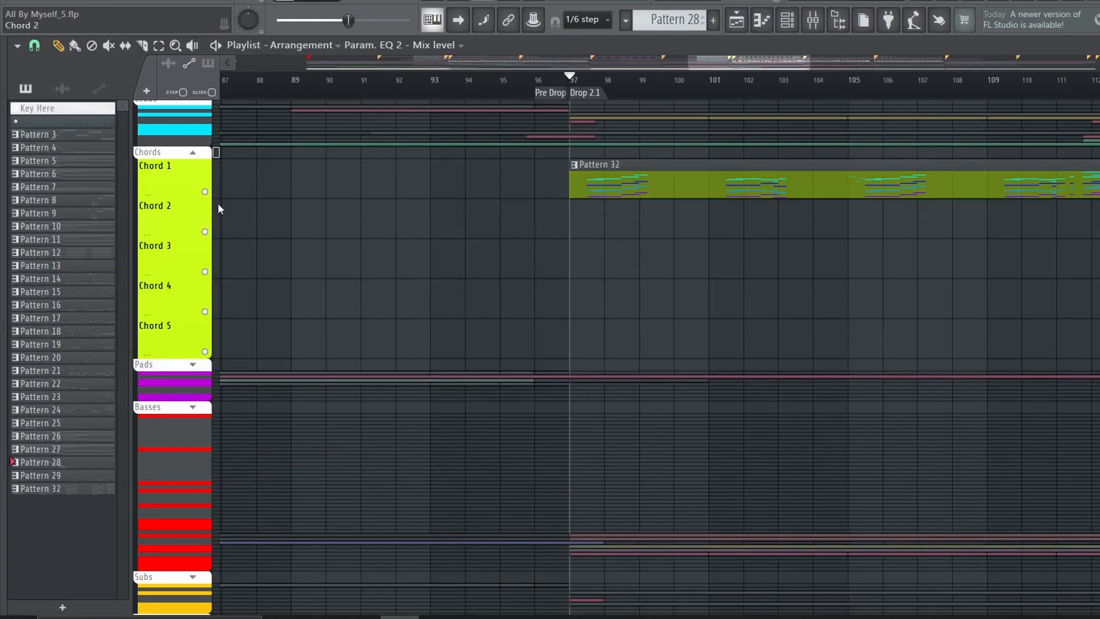
{"action": "right_click", "coordinate": [205, 192]}
{"action": "scroll", "coordinate": [616, 79], "scroll_direction": "up", "scroll_amount": 3}
{"action": "key", "text": "space"}
{"action": "left_click", "coordinate": [621, 169]}
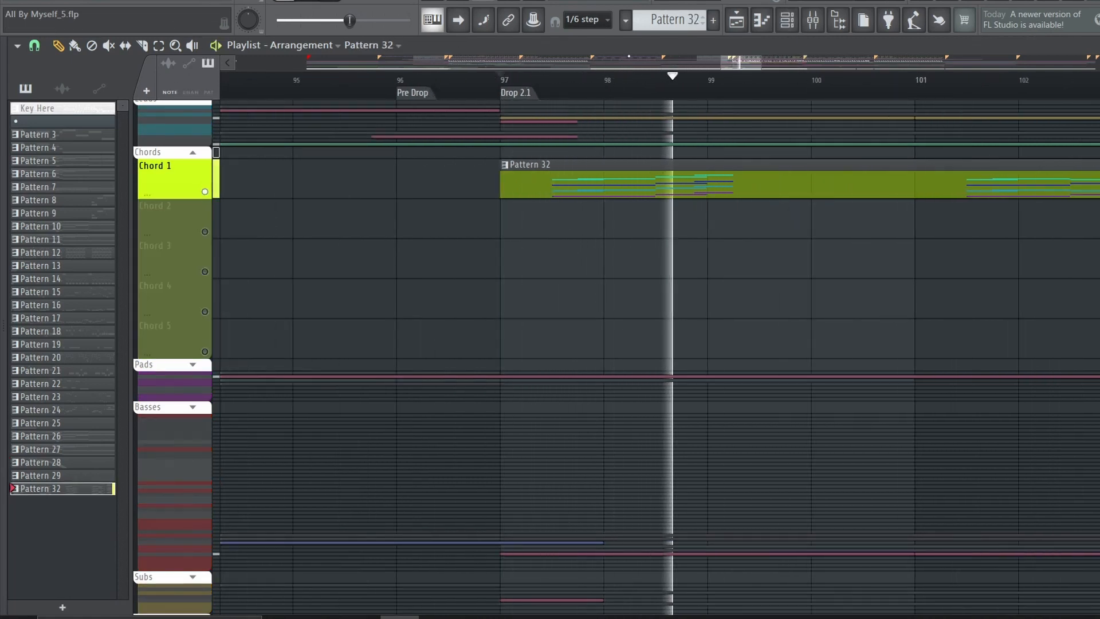
{"action": "left_click_drag", "start_coordinate": [1040, 565], "coordinate": [603, 325]}
{"action": "key", "text": "space"}
Open the Chord 1 Patcher from the channel rack and inspect its nested Patcher with the 3x Osc generators
{"action": "scroll", "coordinate": [138, 280], "scroll_direction": "down", "scroll_amount": 5}
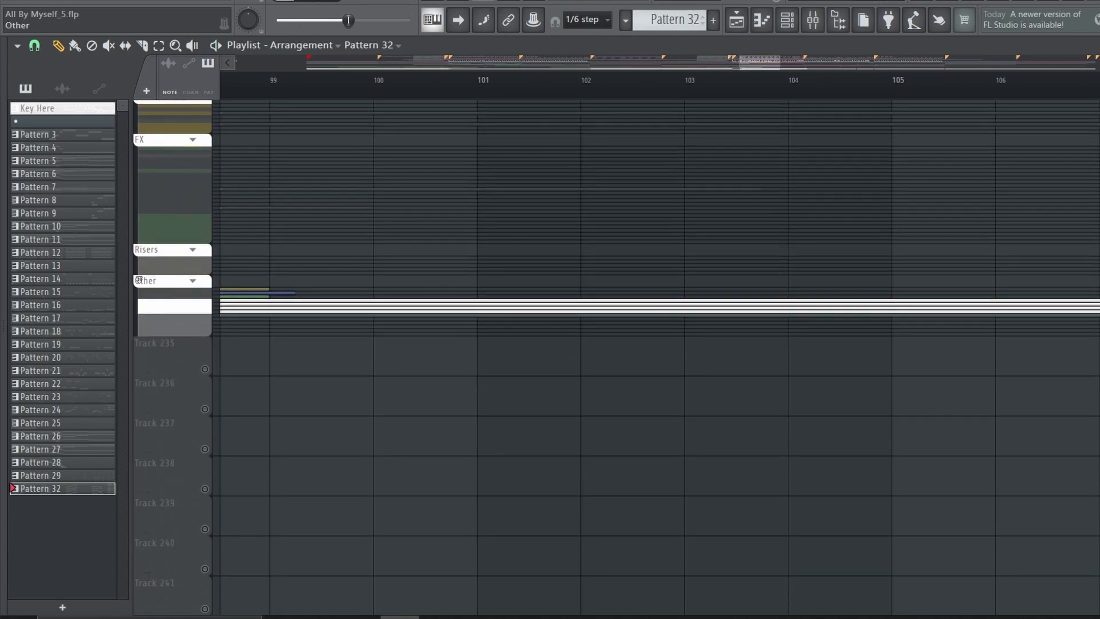
{"action": "left_click", "coordinate": [194, 282]}
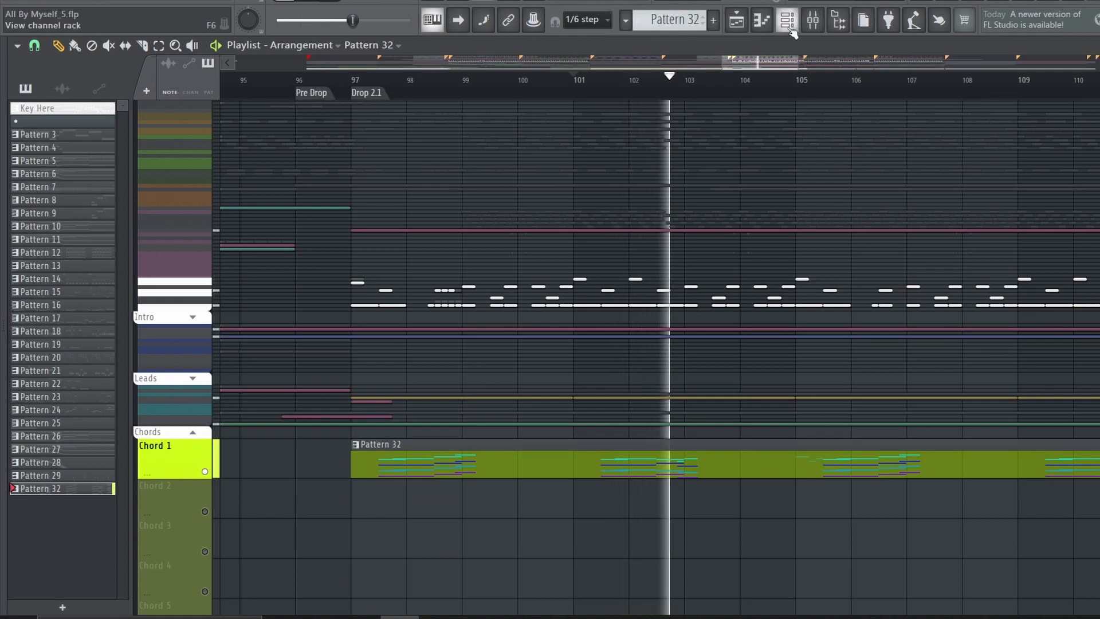
{"action": "key", "text": "F6"}
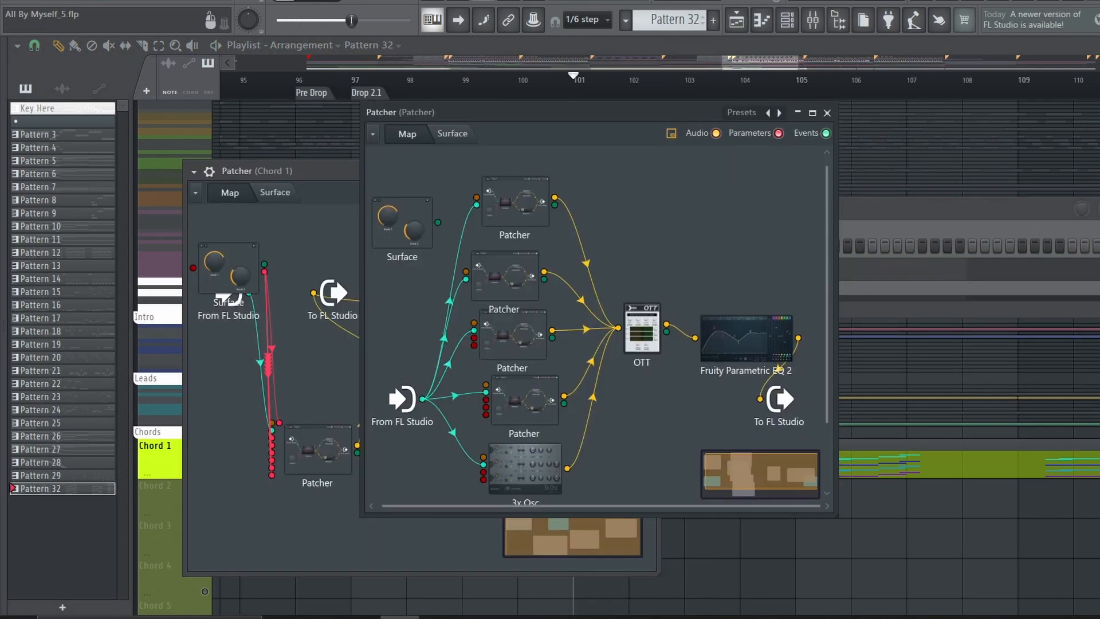
{"action": "double_click", "coordinate": [529, 219]}
{"action": "double_click", "coordinate": [507, 288]}
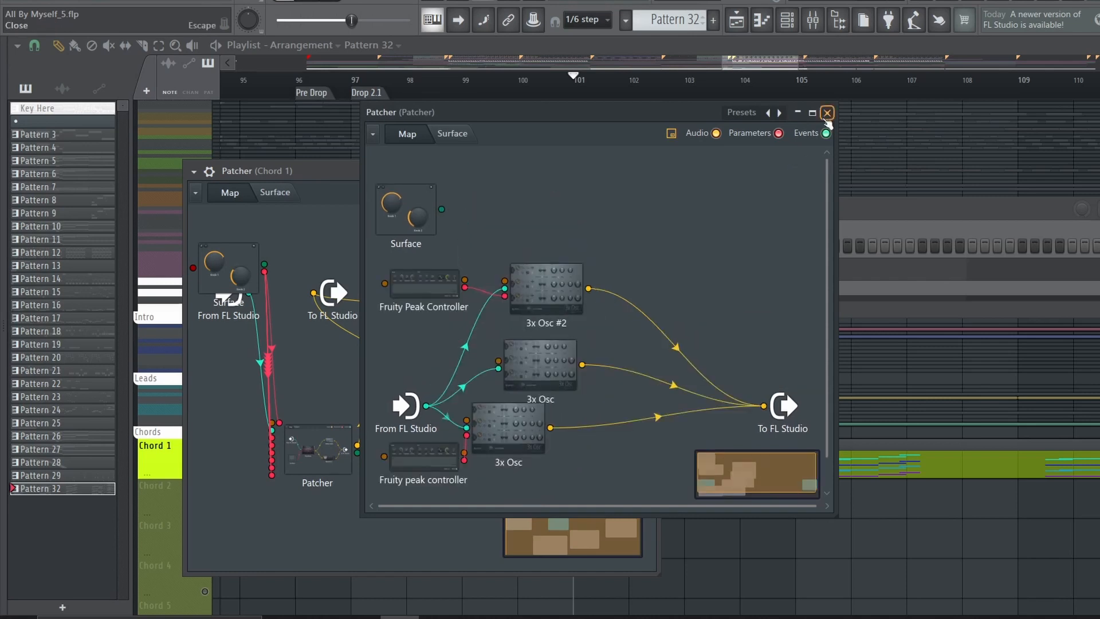
{"action": "left_click", "coordinate": [827, 113]}
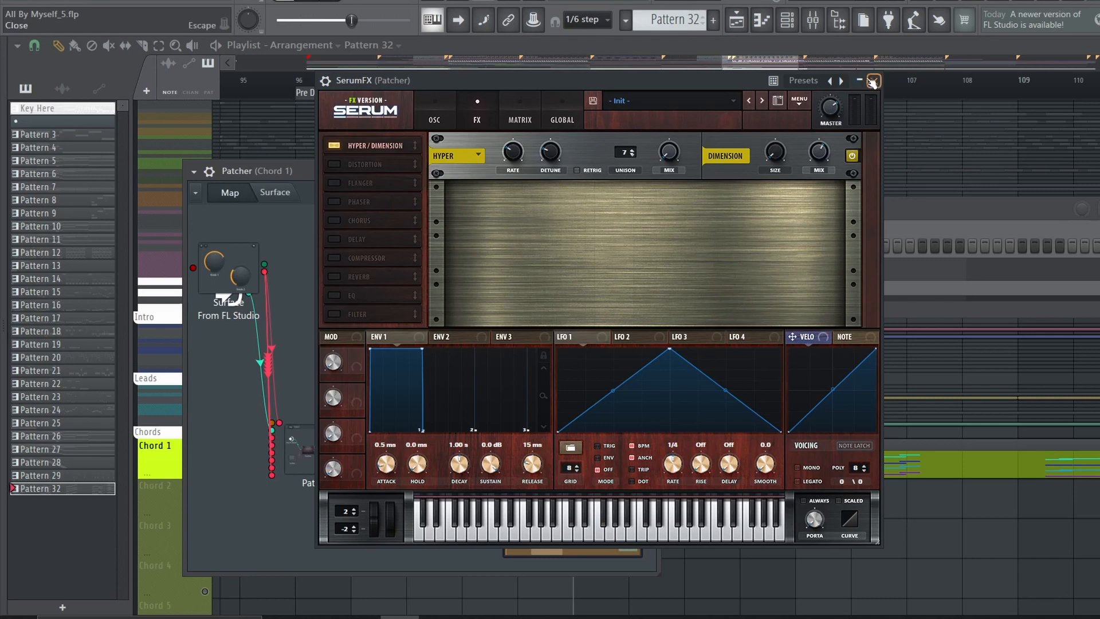
Inspect the SerumFX and the effects Patcher of Chord 1, and move the generator Patcher node aside in the map
{"action": "left_click", "coordinate": [871, 82]}
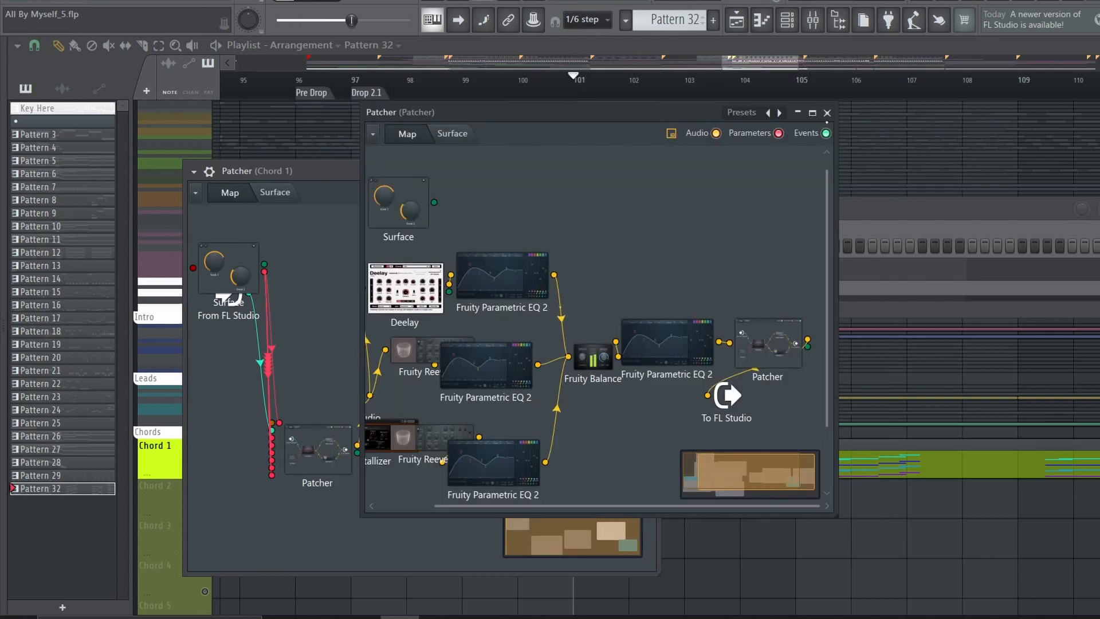
{"action": "left_click", "coordinate": [826, 113]}
{"action": "left_click_drag", "start_coordinate": [309, 445], "coordinate": [359, 455]}
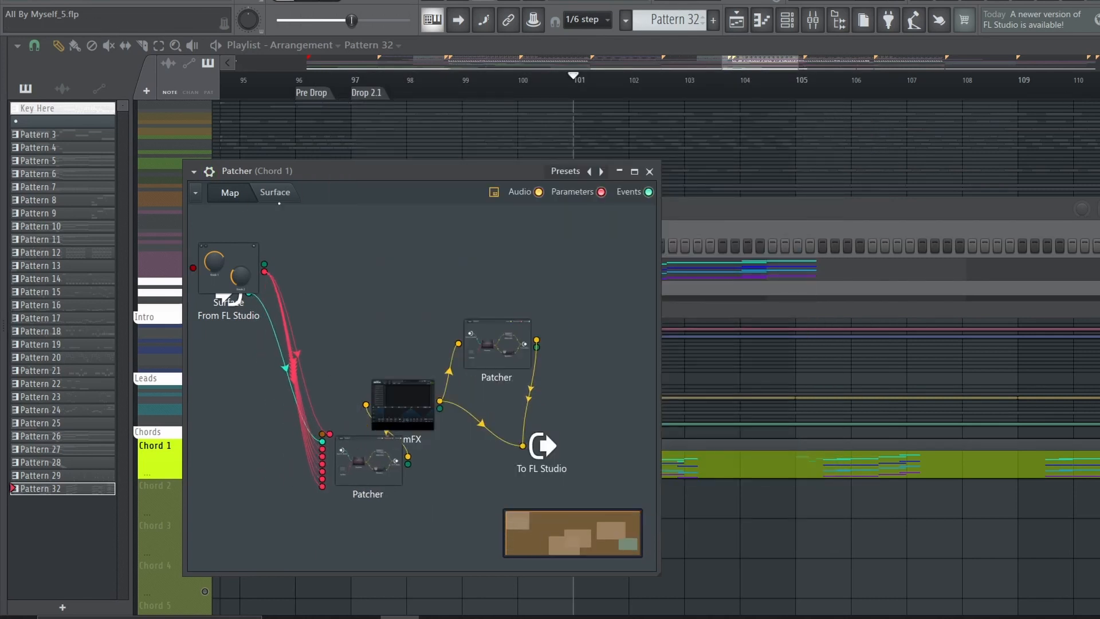
Play the chords while viewing Knob 1 on the Chord 1 Patcher surface, and return to the map
{"action": "left_click", "coordinate": [277, 193]}
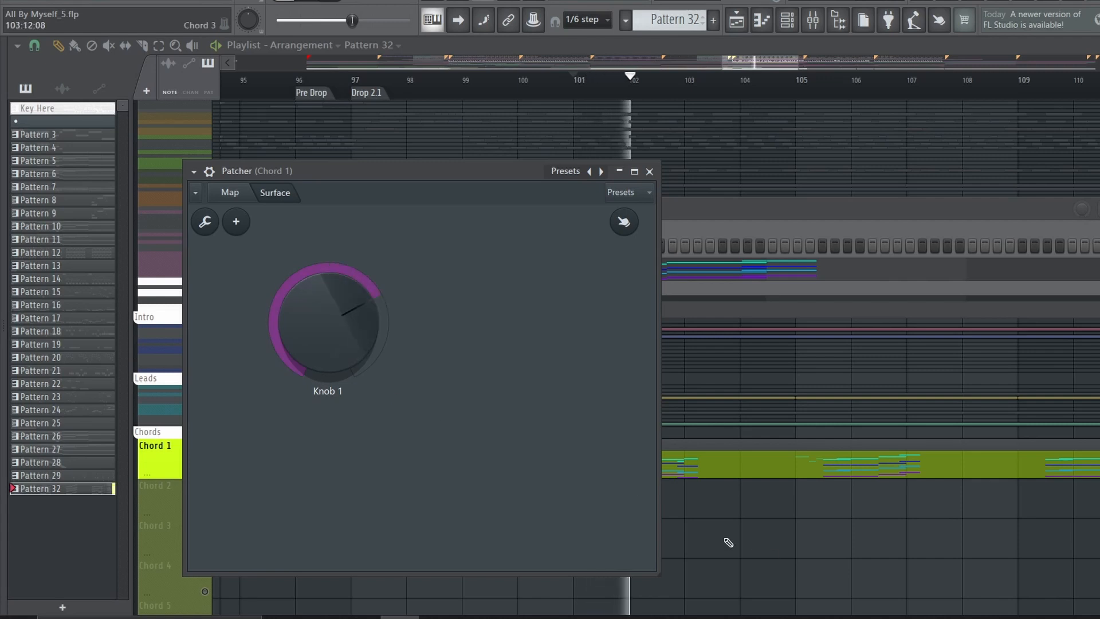
{"action": "key", "text": "space"}
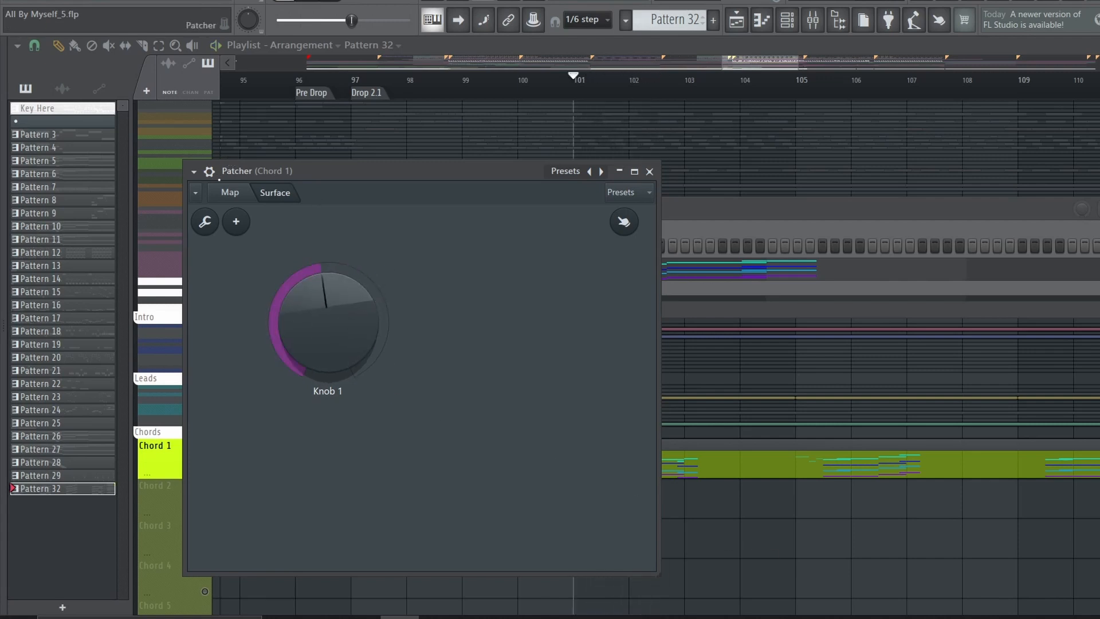
{"action": "left_click", "coordinate": [230, 191]}
{"action": "left_click", "coordinate": [650, 171]}
{"action": "left_click", "coordinate": [322, 271]}
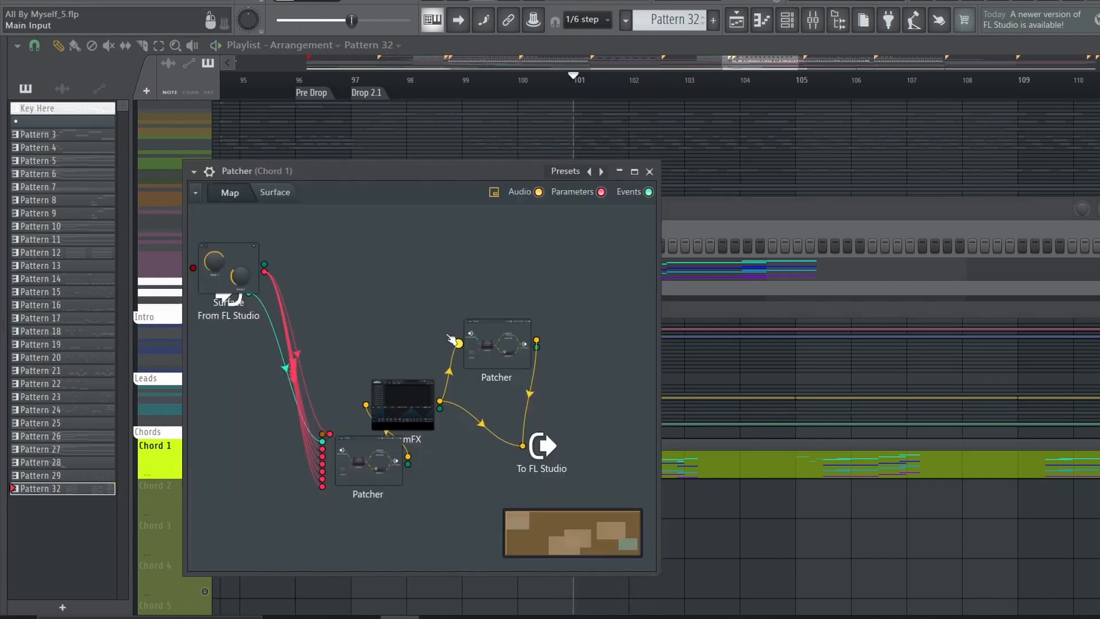
Lower the level of the connection from the effects Patcher to To FL Studio and play the chords
{"action": "left_click_drag", "start_coordinate": [529, 394], "coordinate": [529, 415]}
{"action": "key", "text": "space"}
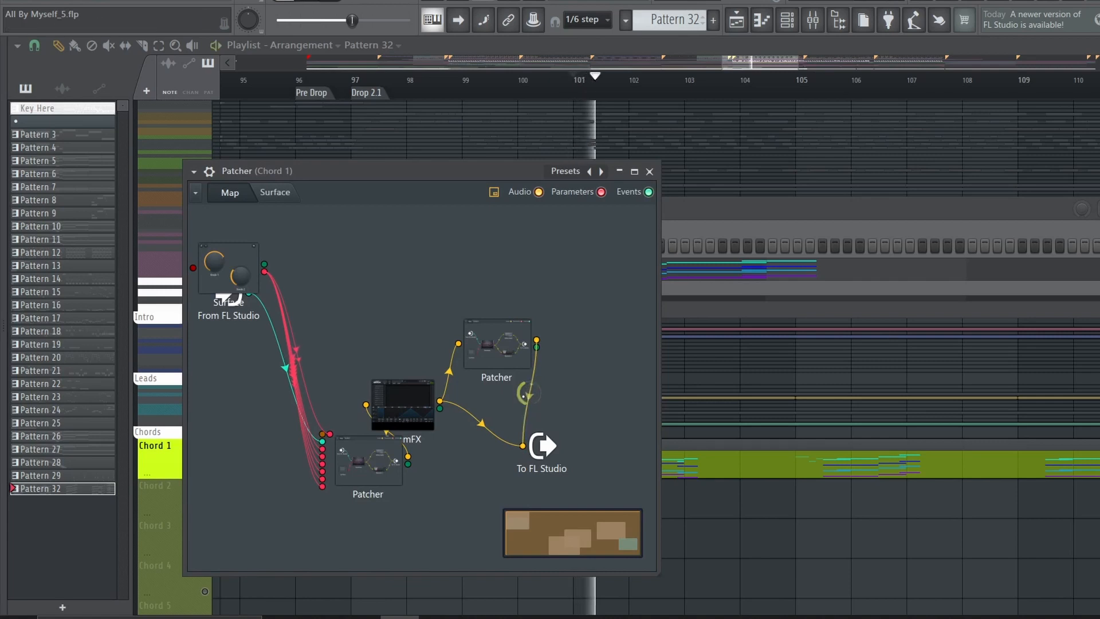
{"action": "key", "text": "space"}
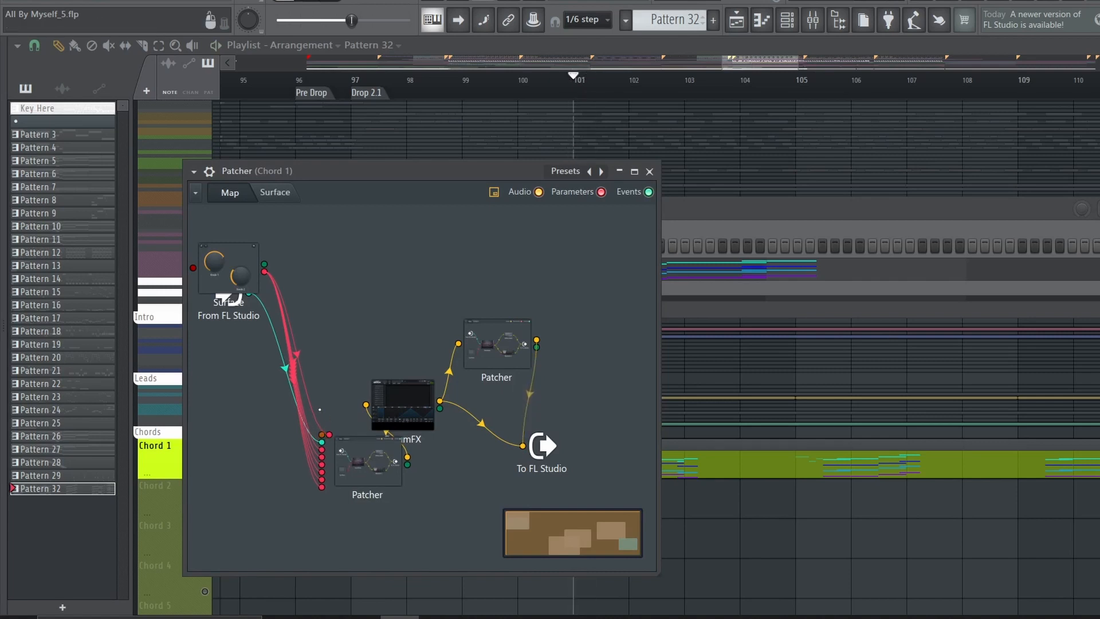
Show the Chord 1 Patcher surface and play the section again to watch the Knob 1 automation
{"action": "left_click", "coordinate": [277, 194]}
{"action": "key", "text": "space"}
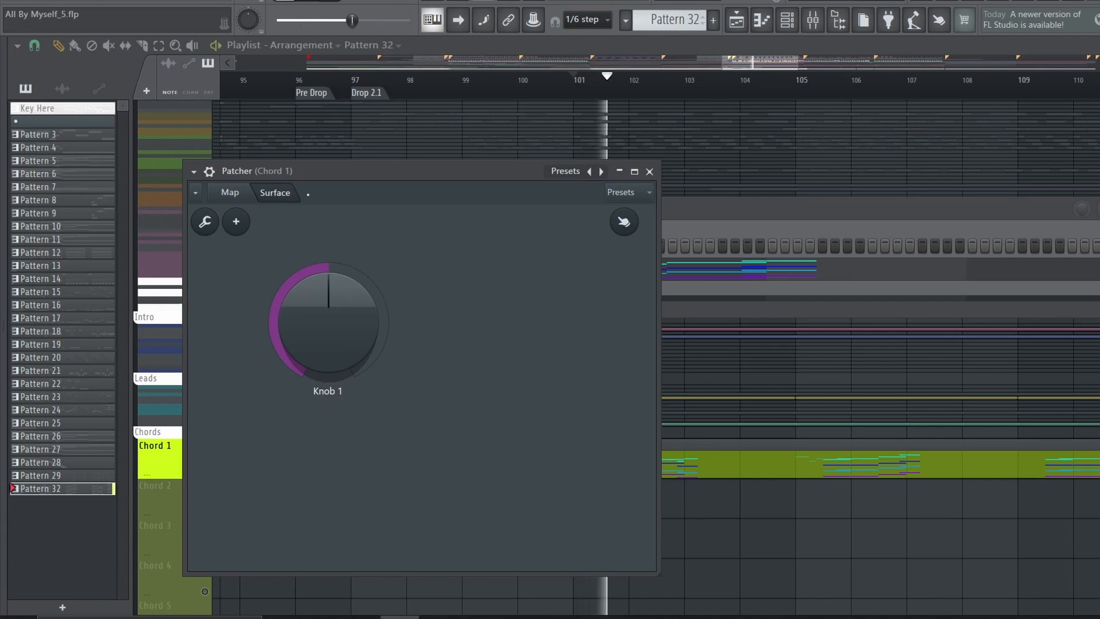
{"action": "key", "text": "space"}
{"action": "left_click", "coordinate": [236, 198]}
Examine the Pattern 32 chord notes of the Patcher in the piano roll and play them
{"action": "key", "text": "F7"}
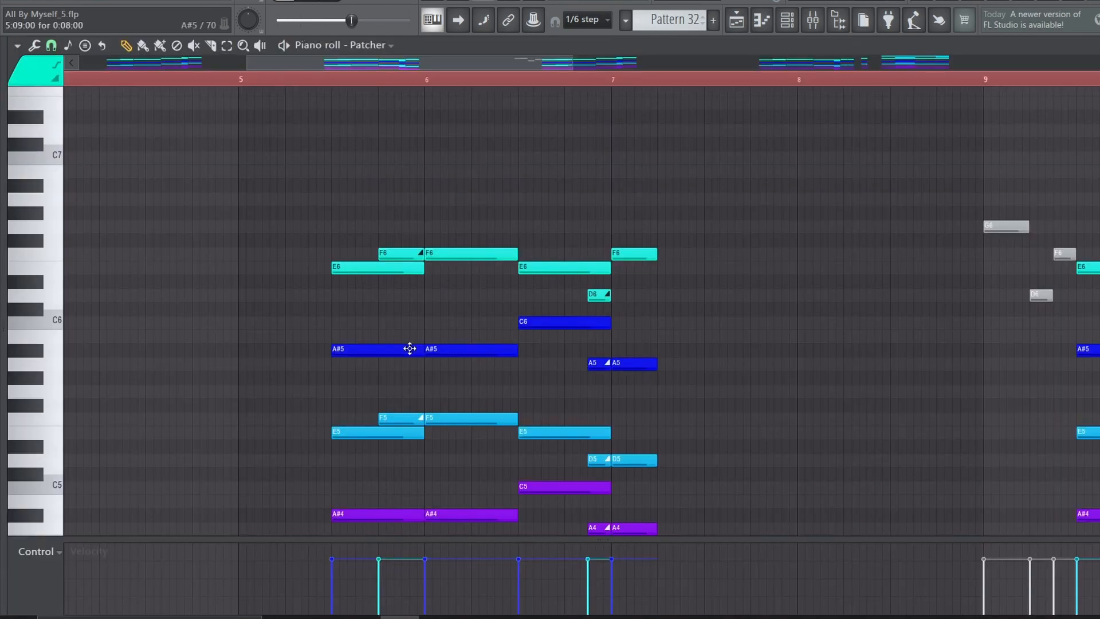
{"action": "scroll", "coordinate": [408, 349], "scroll_direction": "down", "scroll_amount": 4}
{"action": "scroll", "coordinate": [404, 326], "scroll_direction": "up", "scroll_amount": 2}
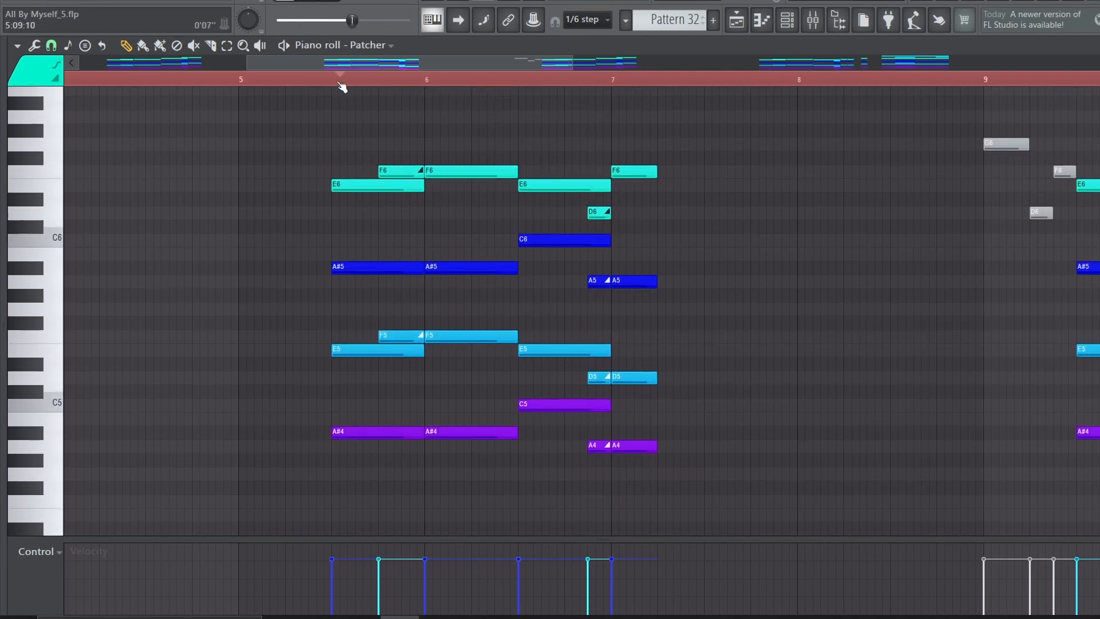
{"action": "key", "text": "space"}
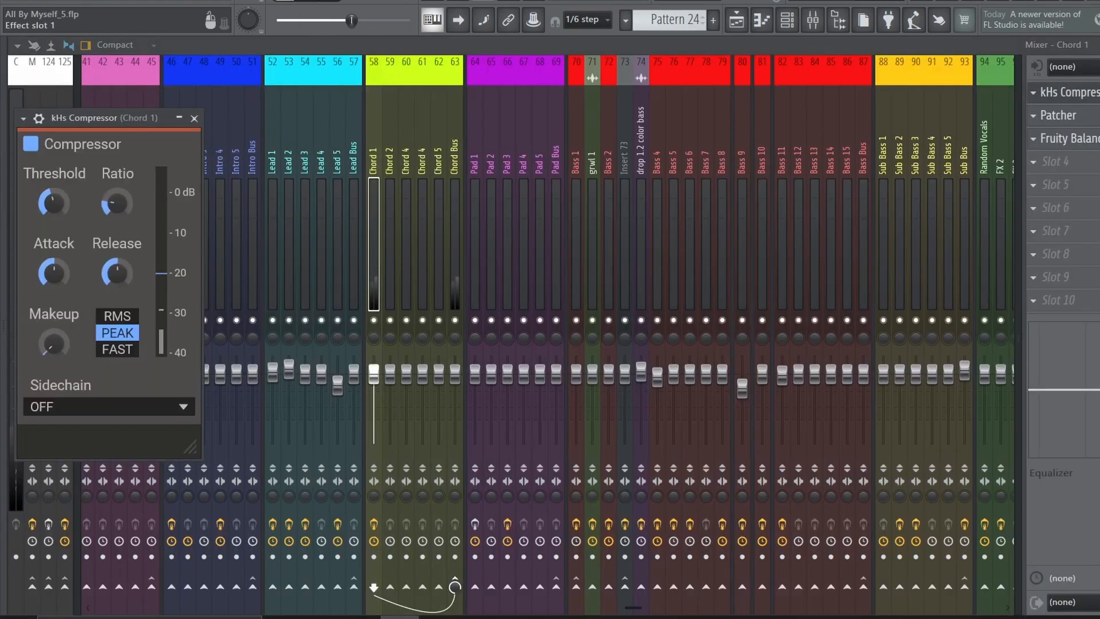
Inspect the Chord 1 mixer effects, including the mid/side Patcher and Fruity Balance
{"action": "left_click", "coordinate": [1070, 92]}
{"action": "left_click", "coordinate": [1065, 115]}
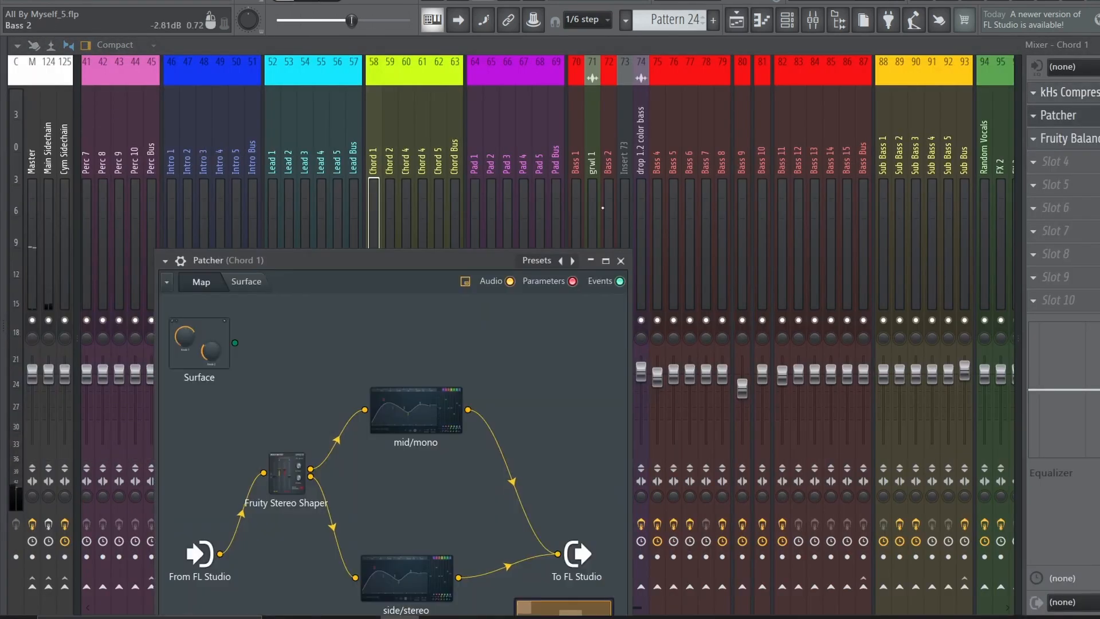
{"action": "left_click", "coordinate": [1077, 138]}
{"action": "left_click", "coordinate": [1077, 138]}
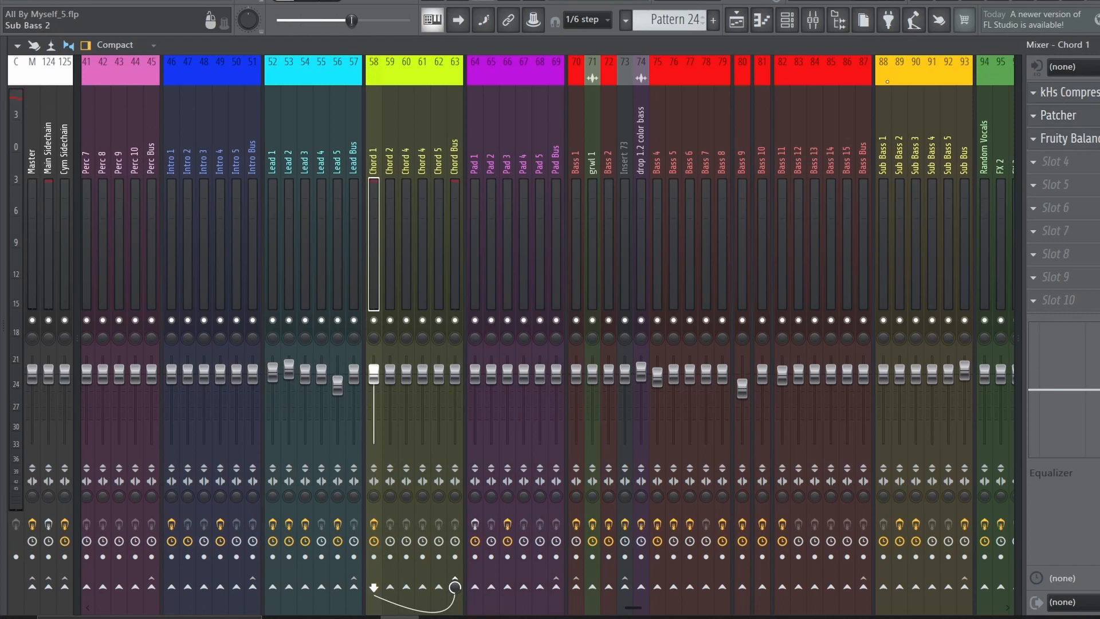
Play the soloed Lead 2 track with Pattern 24 and view its mixer track and channel rack
{"action": "left_click", "coordinate": [736, 20]}
{"action": "scroll", "coordinate": [650, 281], "scroll_direction": "up", "scroll_amount": 5}
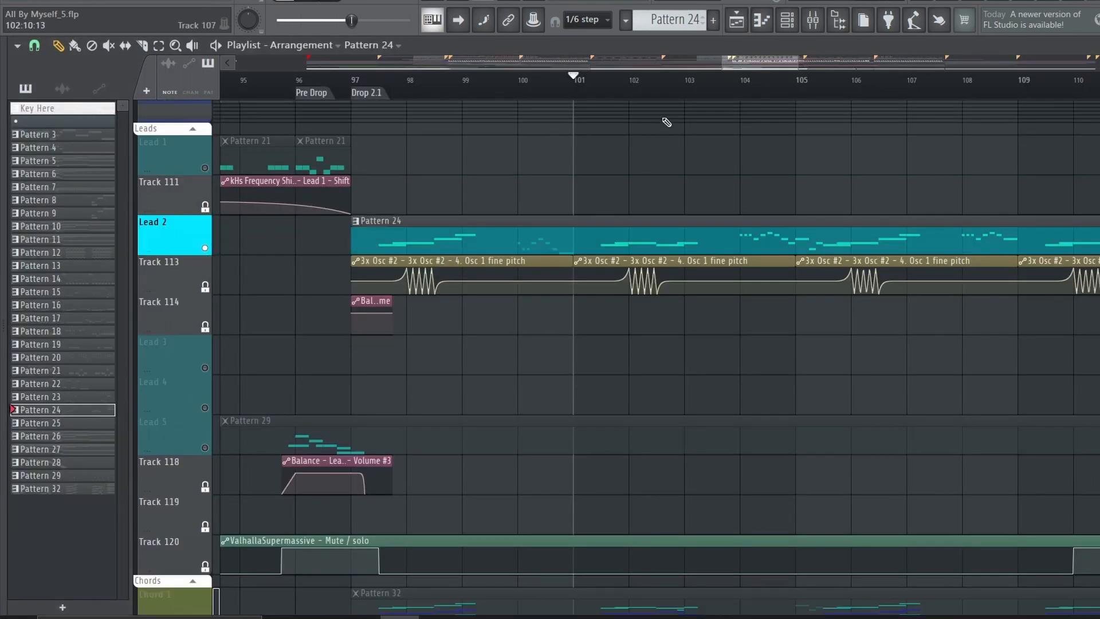
{"action": "left_click", "coordinate": [813, 20]}
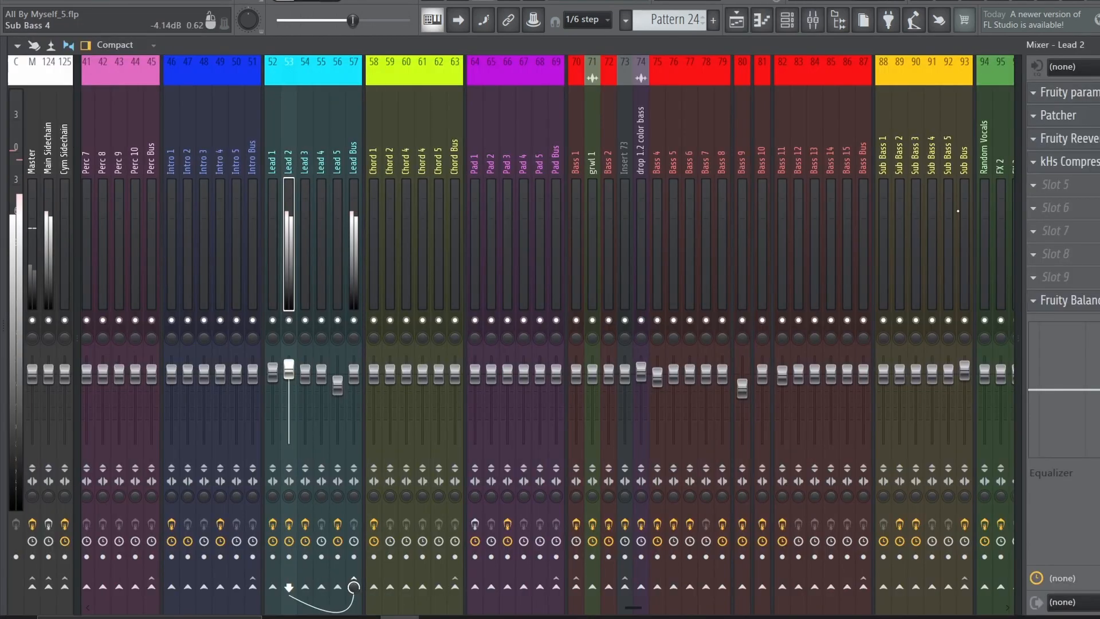
{"action": "left_click", "coordinate": [787, 20]}
{"action": "key", "text": "space"}
Open the Lead 2 Patcher and inspect the oscillator shapes, coarse pitch and fine pitch of 3x Osc and 3x Osc #2
{"action": "left_click", "coordinate": [321, 292]}
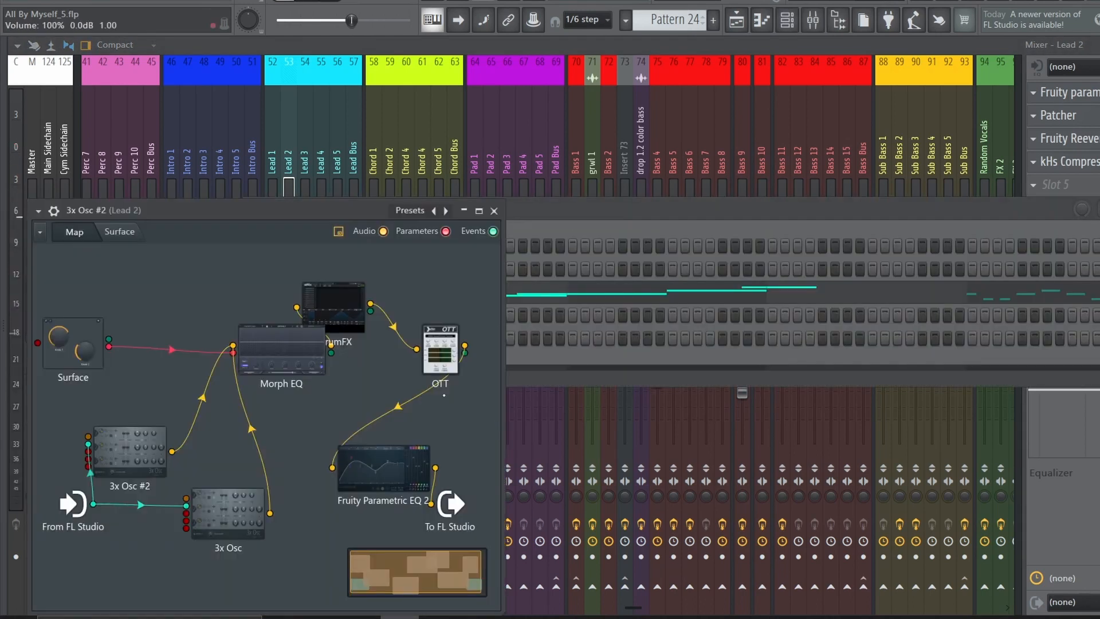
{"action": "left_click_drag", "start_coordinate": [229, 516], "coordinate": [213, 516]}
{"action": "double_click", "coordinate": [212, 516]}
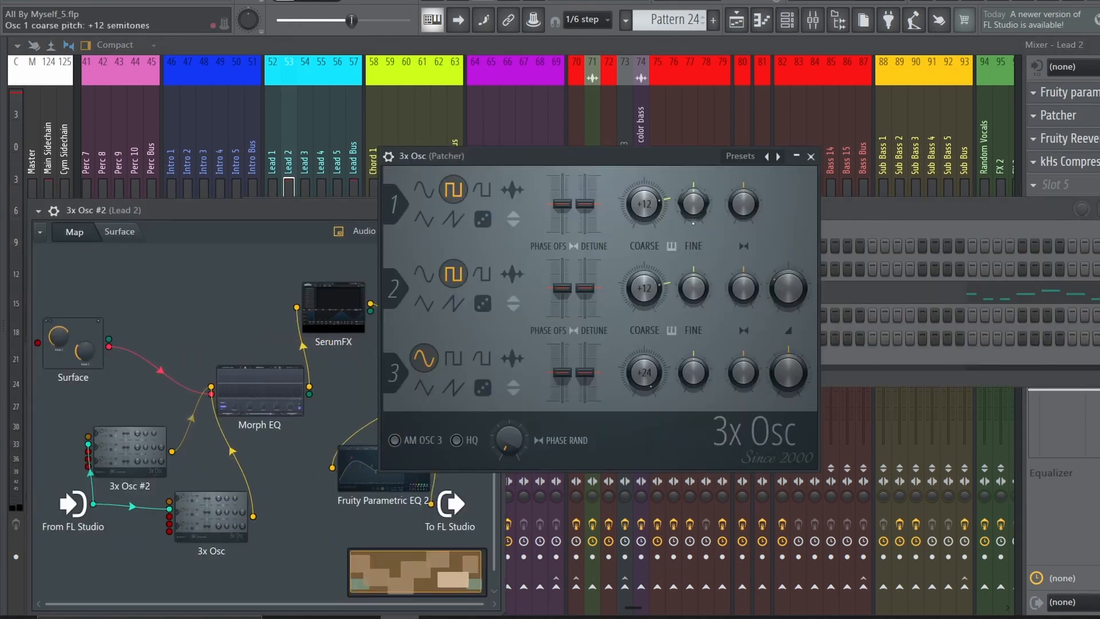
{"action": "left_click", "coordinate": [810, 155]}
{"action": "double_click", "coordinate": [135, 453]}
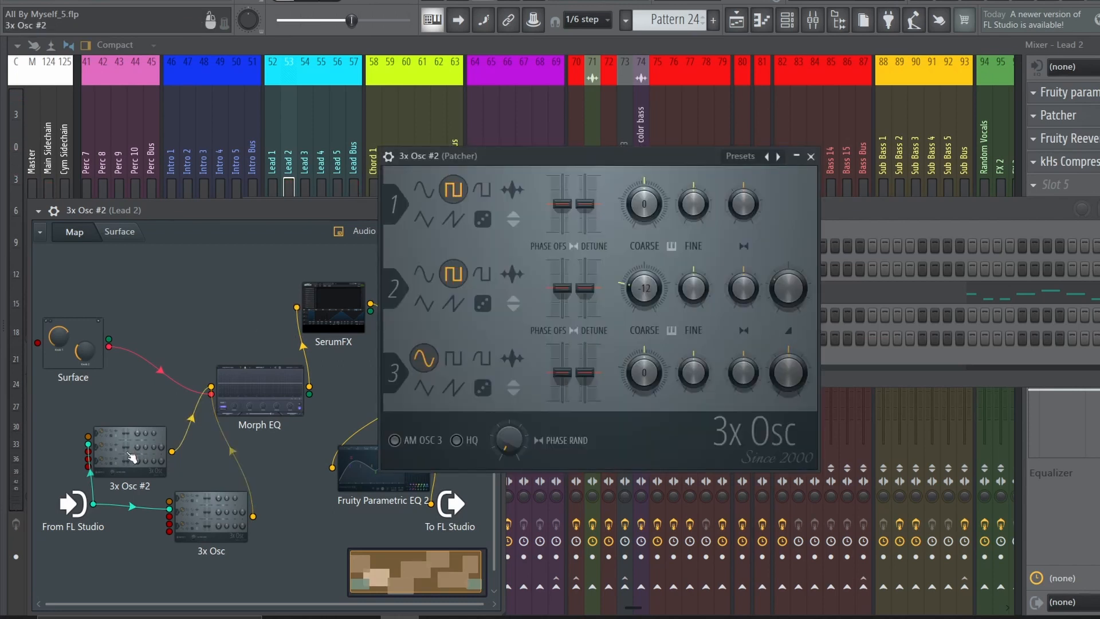
{"action": "left_click_drag", "start_coordinate": [693, 214], "coordinate": [693, 215]}
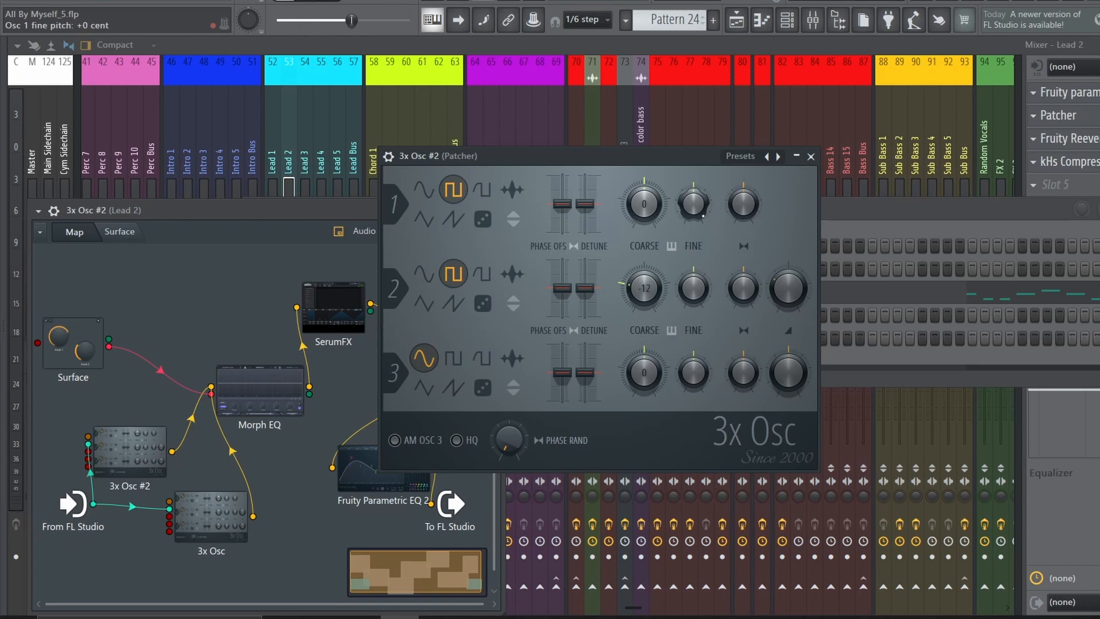
{"action": "left_click_drag", "start_coordinate": [693, 288], "coordinate": [693, 315]}
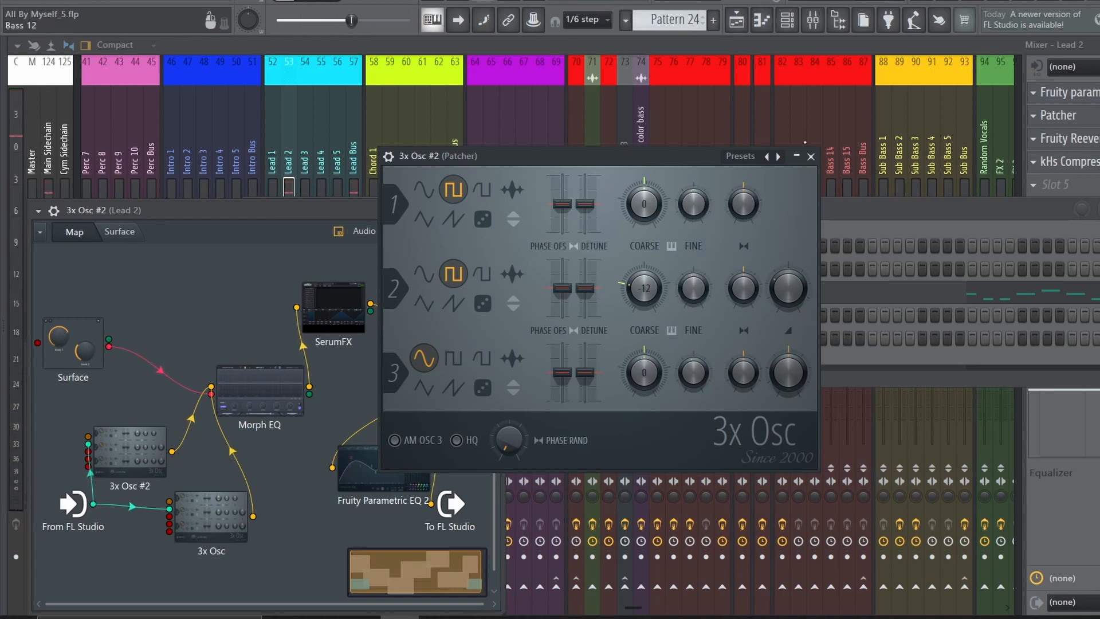
Inspect Morph EQ in the Lead 2 Patcher during playback, and check the SerumFX settings
{"action": "double_click", "coordinate": [272, 413]}
{"action": "key", "text": "space"}
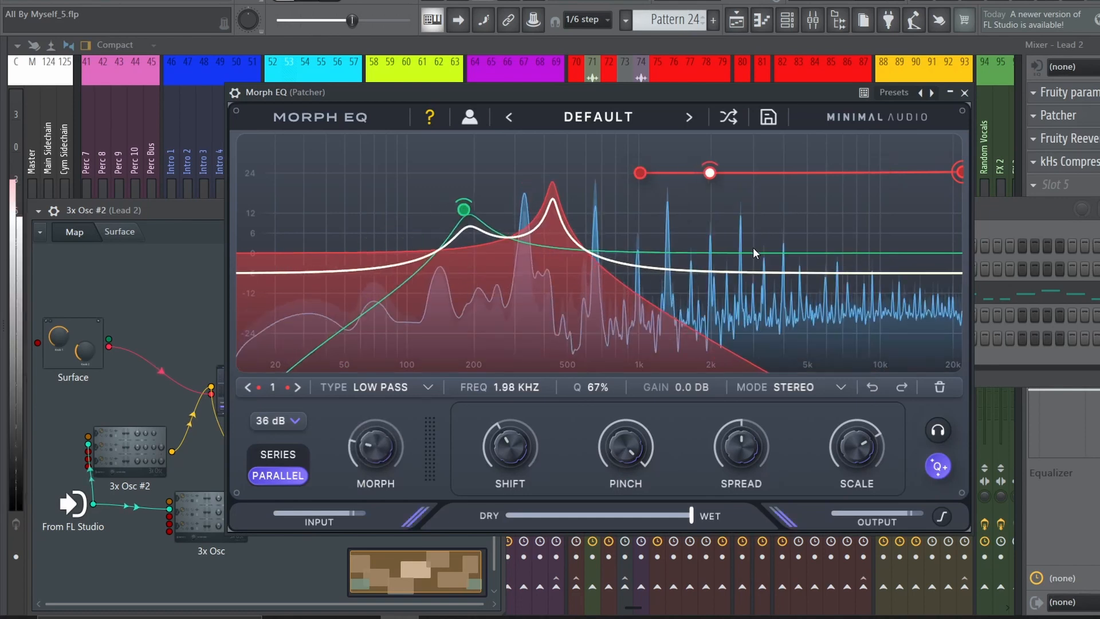
{"action": "key", "text": "space"}
{"action": "left_click", "coordinate": [964, 93]}
{"action": "double_click", "coordinate": [335, 333]}
{"action": "left_click", "coordinate": [874, 82]}
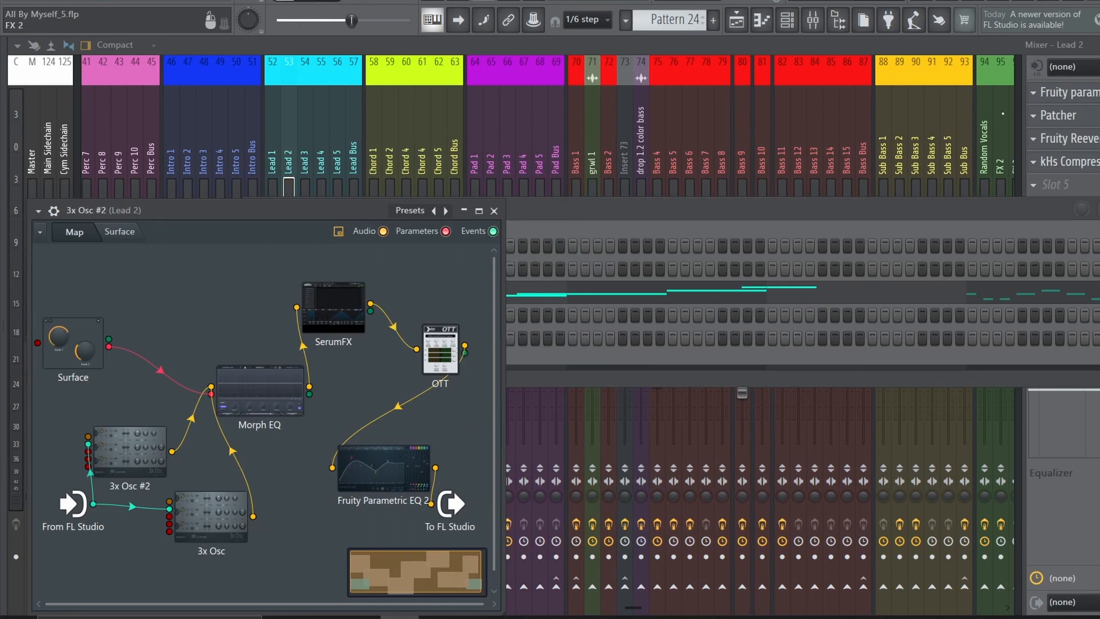
Inspect the Fruity Parametric EQ 2 and the Deelay inside the Patcher on the Lead 2 mixer track
{"action": "left_click", "coordinate": [1084, 96]}
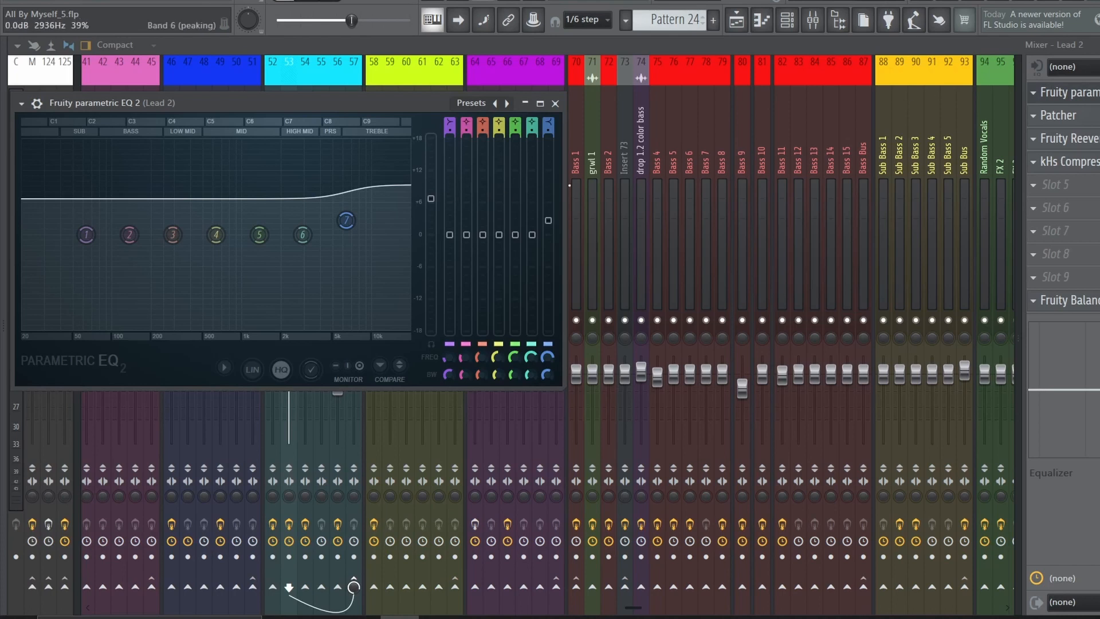
{"action": "left_click", "coordinate": [1088, 111]}
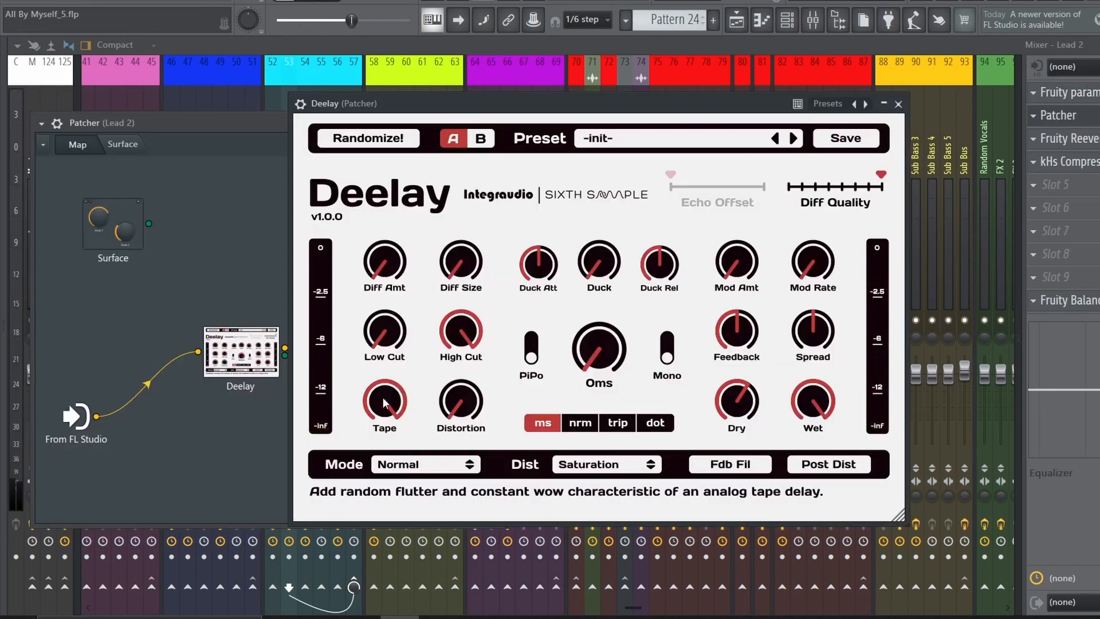
{"action": "left_click", "coordinate": [898, 104]}
{"action": "left_click", "coordinate": [1088, 115]}
Inspect Fruity Reeverb 2, kHs Compressor and Fruity Balance on the Lead 2 mixer track
{"action": "left_click", "coordinate": [1089, 138]}
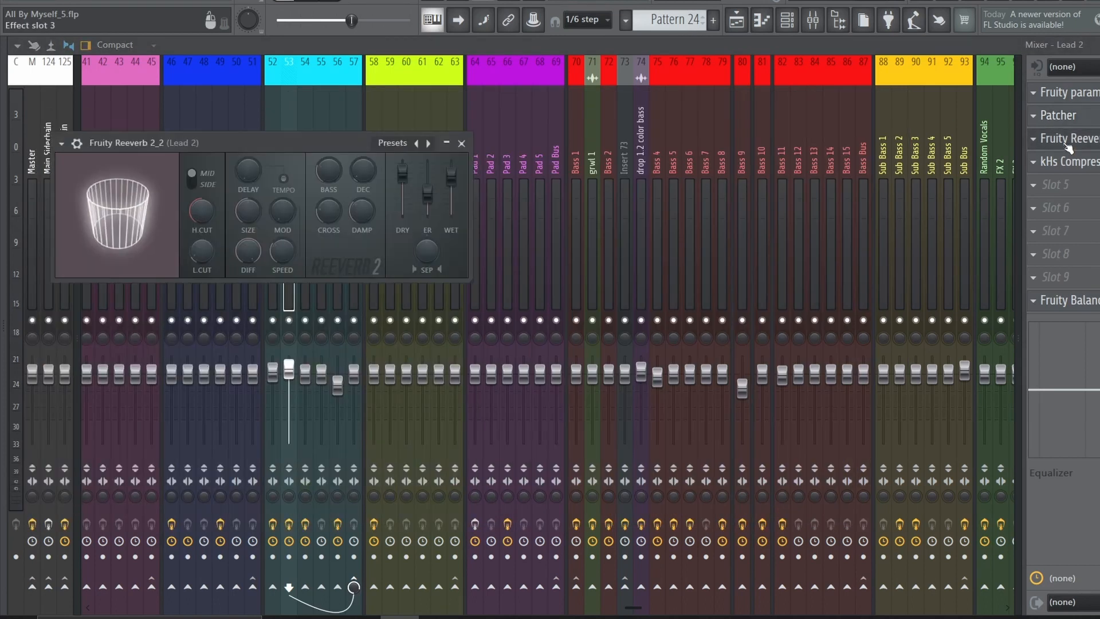
{"action": "left_click", "coordinate": [1091, 162]}
{"action": "left_click", "coordinate": [1092, 167]}
{"action": "left_click", "coordinate": [1091, 301]}
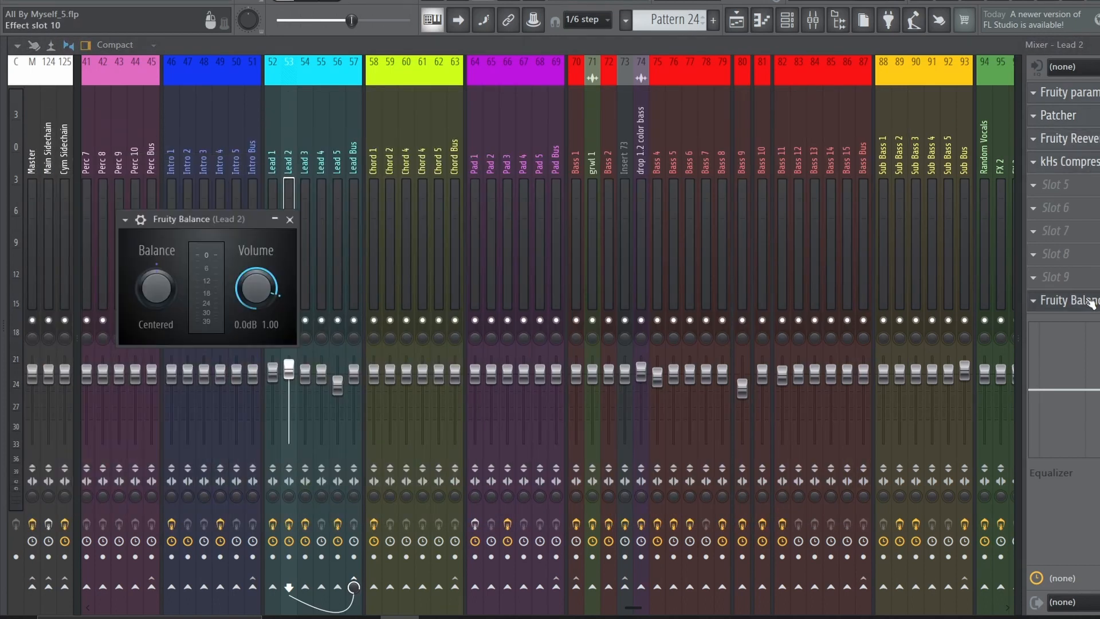
{"action": "left_click", "coordinate": [1091, 301]}
Return to the playlist, solo the Bass 9 track and play its "drop2.1 colr bass #2" clip from Drop 2.1
{"action": "left_click", "coordinate": [736, 20]}
{"action": "scroll", "coordinate": [514, 305], "scroll_direction": "down", "scroll_amount": 13}
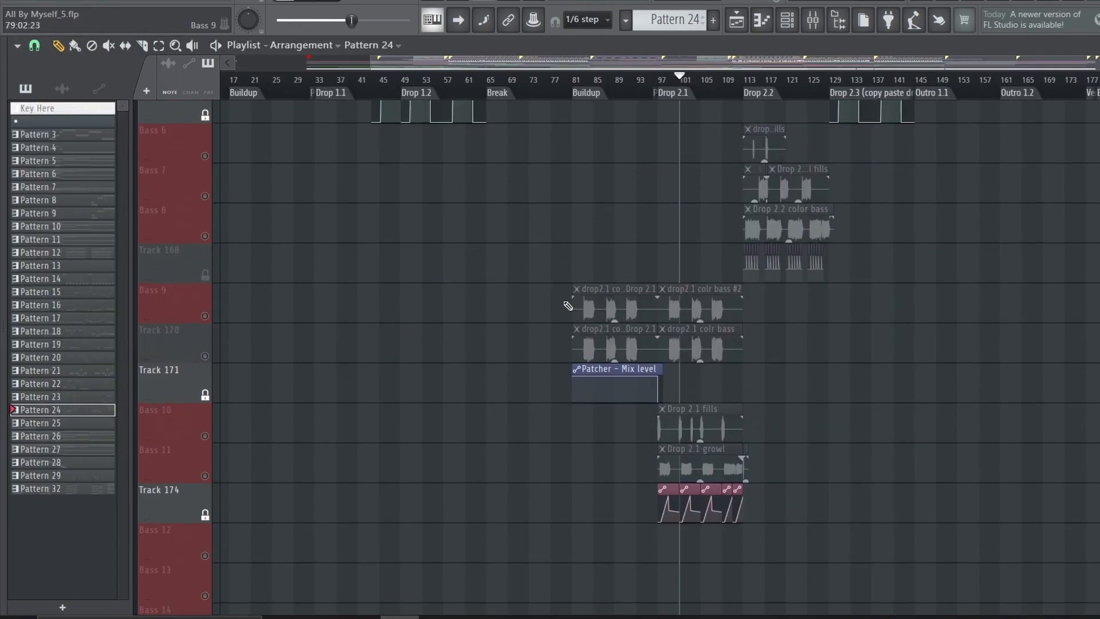
{"action": "scroll", "coordinate": [717, 82], "scroll_direction": "up", "scroll_amount": 4}
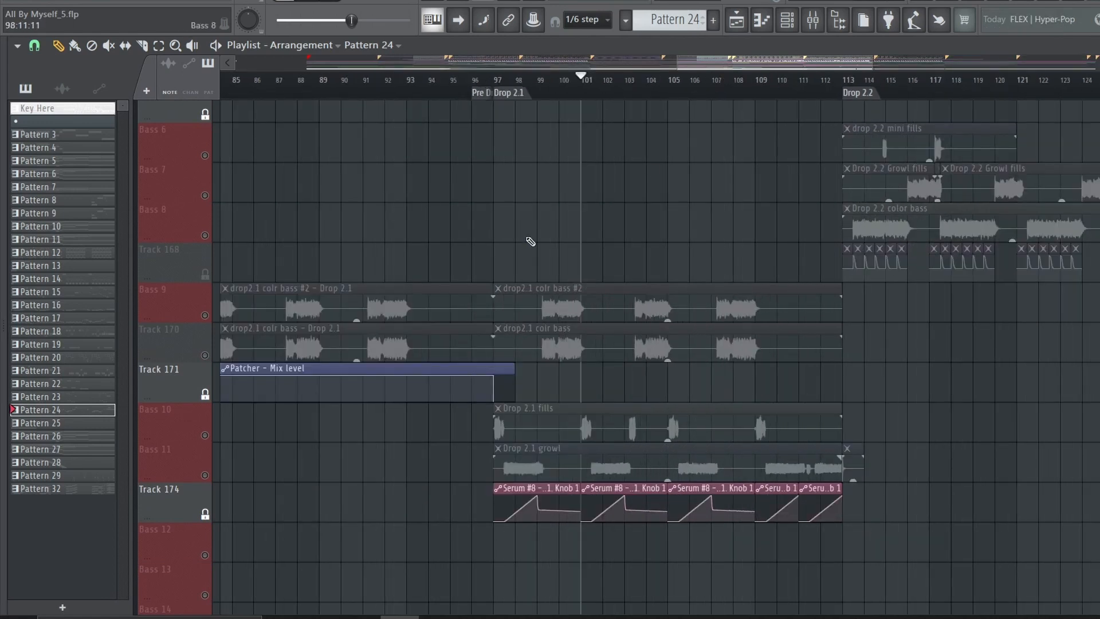
{"action": "left_click", "coordinate": [205, 315]}
{"action": "left_click", "coordinate": [537, 80]}
{"action": "key", "text": "space"}
{"action": "scroll", "coordinate": [538, 82], "scroll_direction": "up", "scroll_amount": 3}
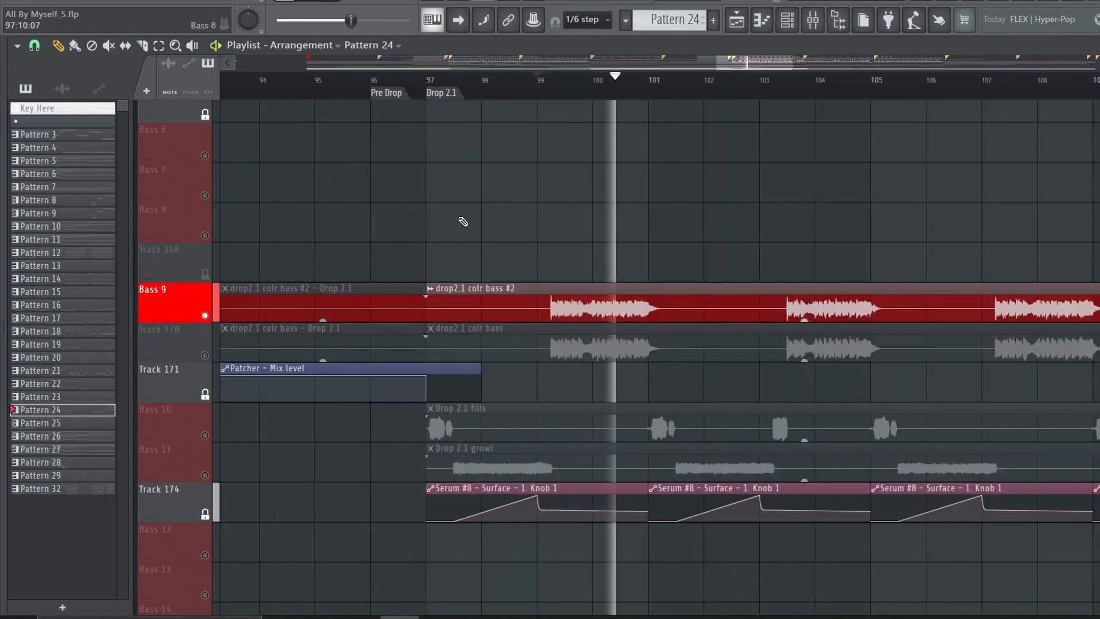
{"action": "key", "text": "space"}
Solo Track 170 and play its "drop2.1 colr bass" clip
{"action": "right_click", "coordinate": [205, 355]}
{"action": "key", "text": "space"}
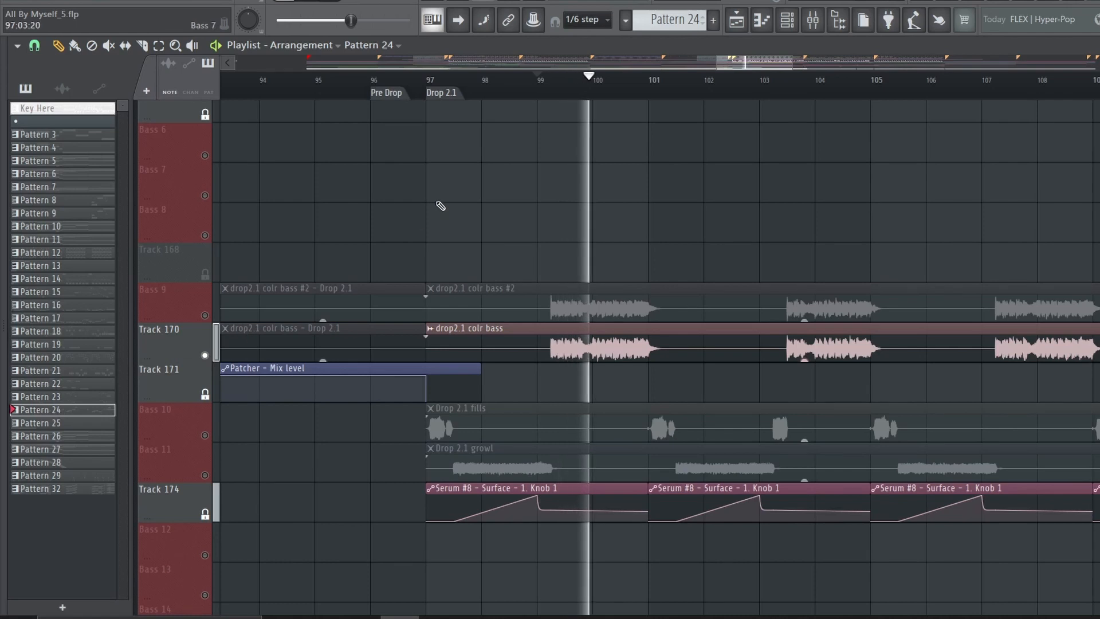
{"action": "key", "text": "space"}
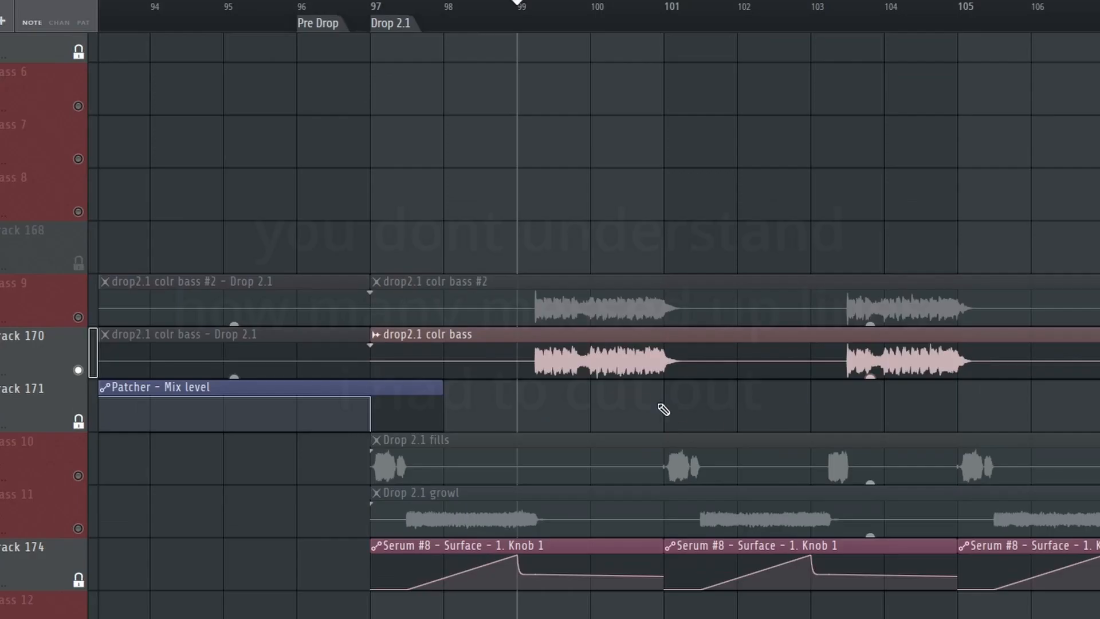
{"action": "key", "text": "space"}
{"action": "key", "text": "space"}
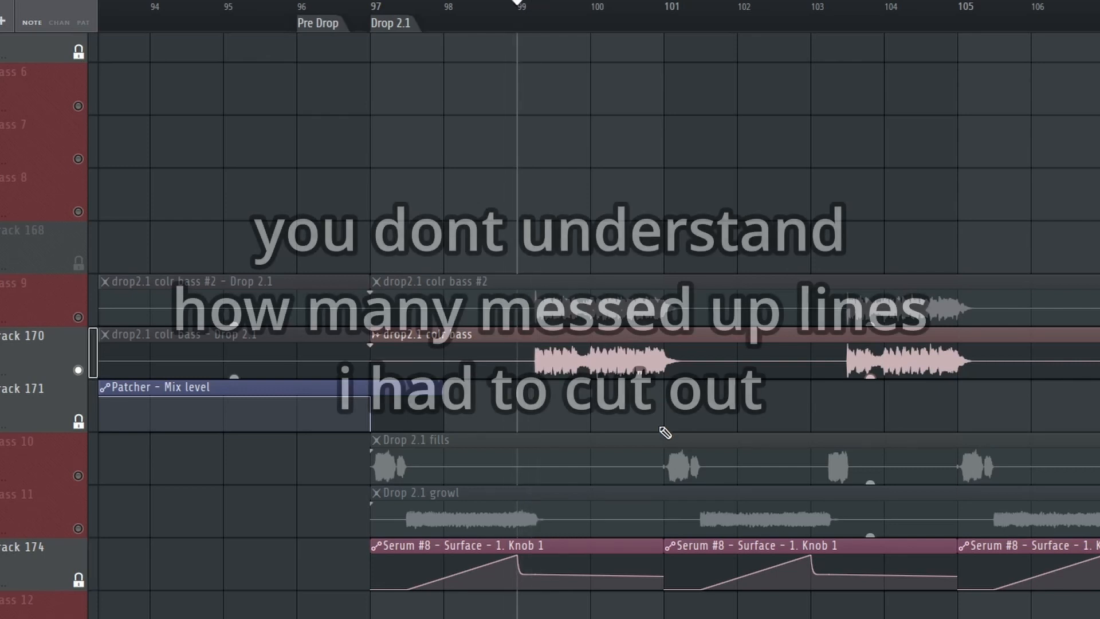
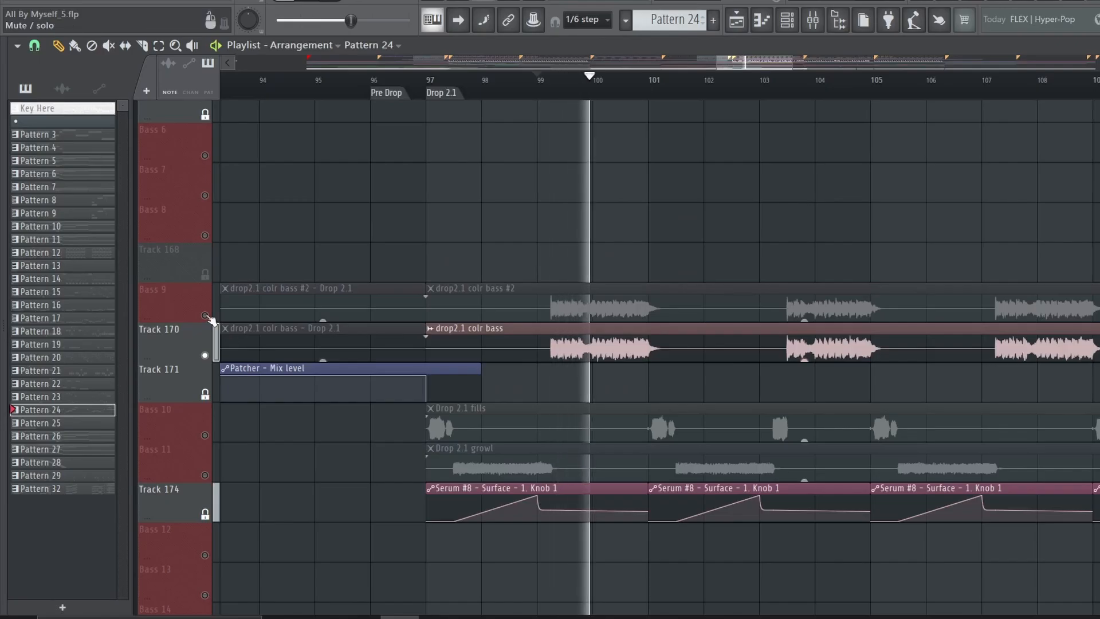
Solo the Bass 9 track and play its "drop2.1 colr bass #2" clip in Drop 2.1
{"action": "right_click", "coordinate": [206, 316]}
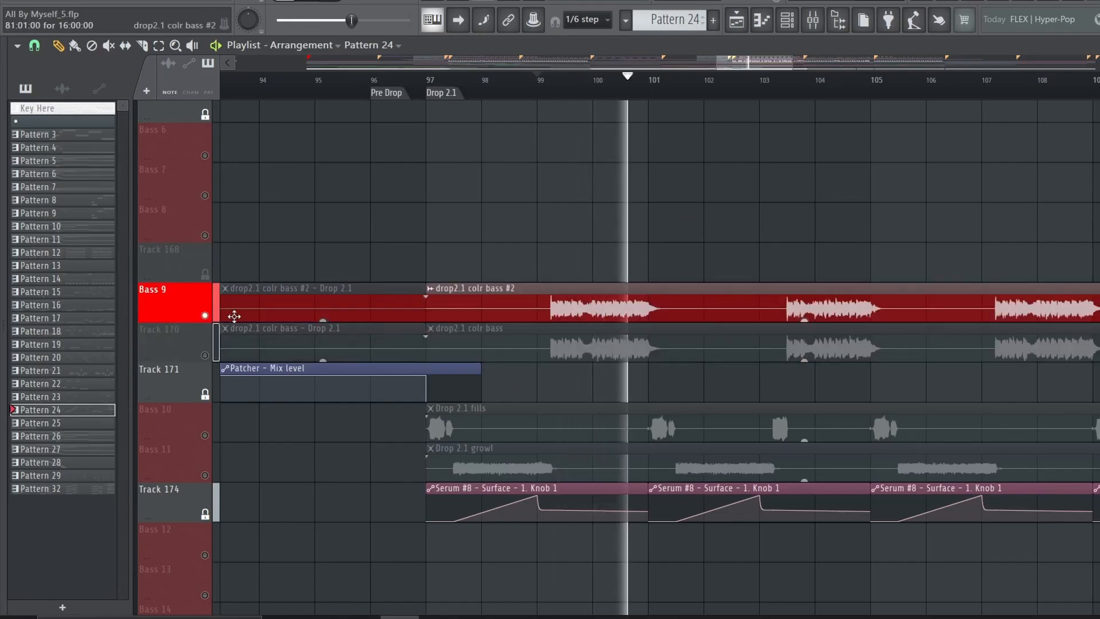
{"action": "scroll", "coordinate": [623, 91], "scroll_direction": "down", "scroll_amount": 2}
{"action": "scroll", "coordinate": [623, 90], "scroll_direction": "down", "scroll_amount": 3}
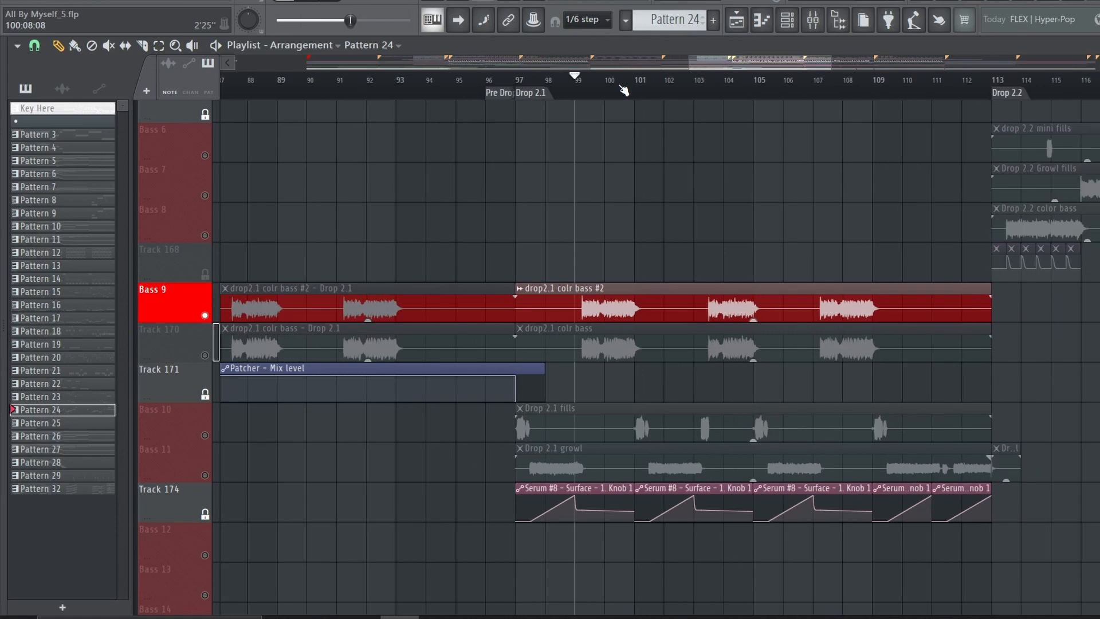
Open the earlier project version All By Myself_3.flp
{"action": "scroll", "coordinate": [665, 422], "scroll_direction": "up", "scroll_amount": 5}
{"action": "left_click", "coordinate": [29, 1]}
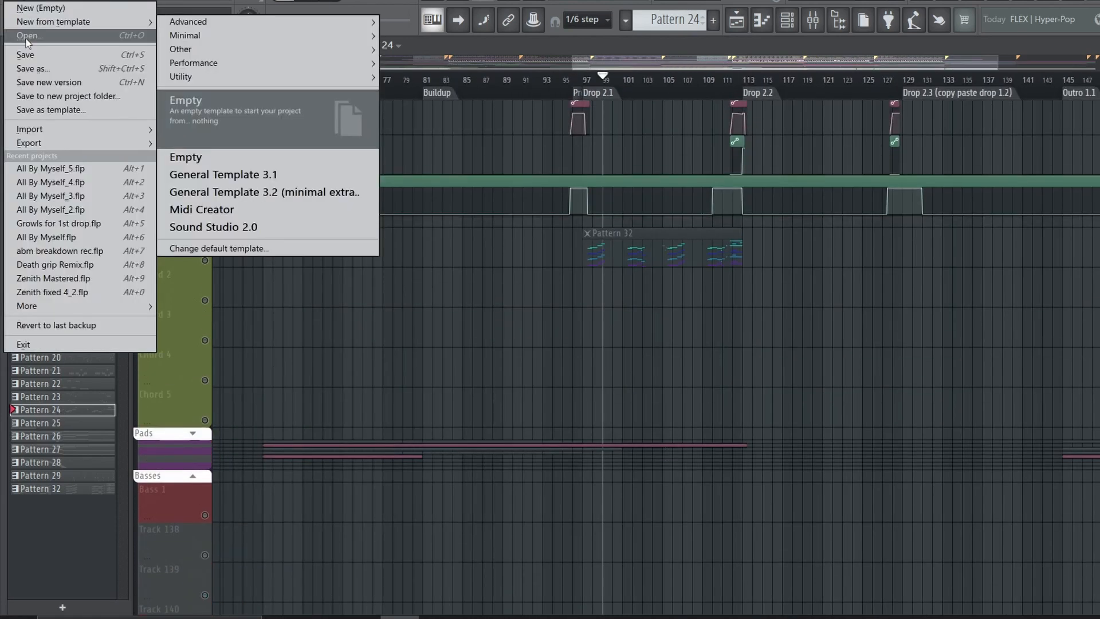
{"action": "left_click", "coordinate": [26, 39]}
{"action": "left_click", "coordinate": [634, 346]}
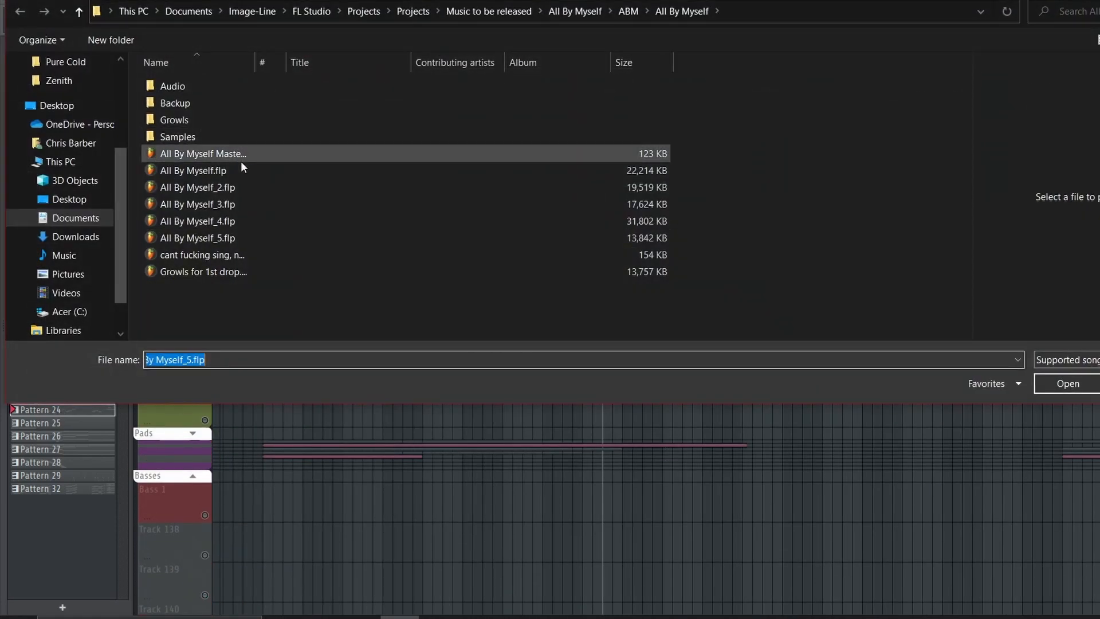
{"action": "double_click", "coordinate": [241, 167]}
{"action": "left_click", "coordinate": [203, 345]}
Expand the Basses track group, solo Track 108 and play Pattern 18 in Drop 2.2
{"action": "scroll", "coordinate": [401, 353], "scroll_direction": "down", "scroll_amount": 2}
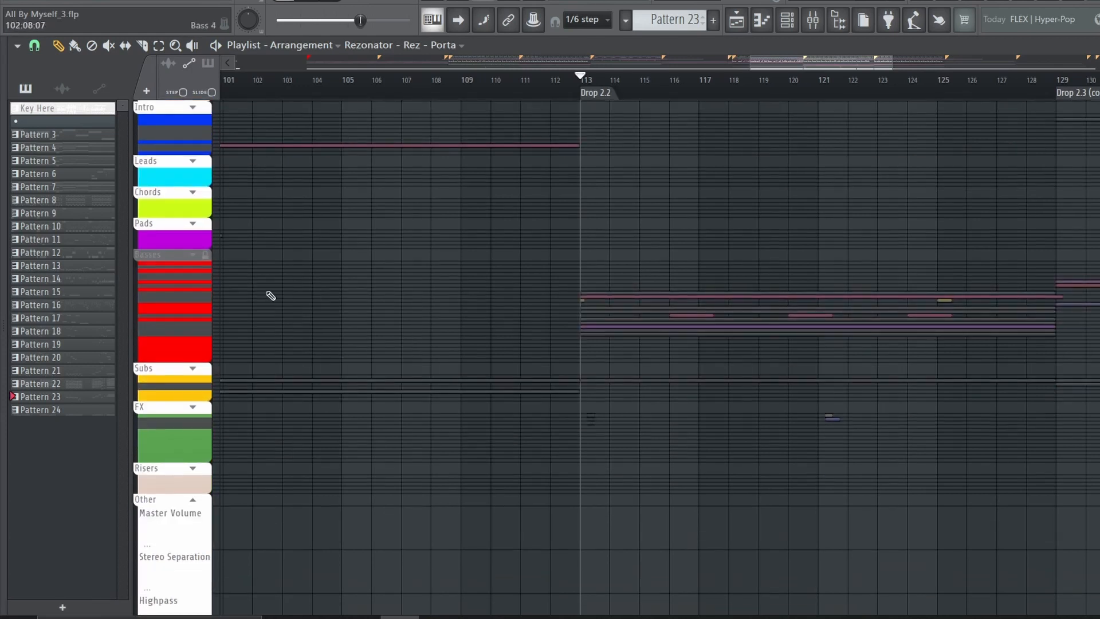
{"action": "left_click", "coordinate": [193, 256]}
{"action": "scroll", "coordinate": [455, 272], "scroll_direction": "down", "scroll_amount": 8}
{"action": "scroll", "coordinate": [397, 319], "scroll_direction": "up", "scroll_amount": 3}
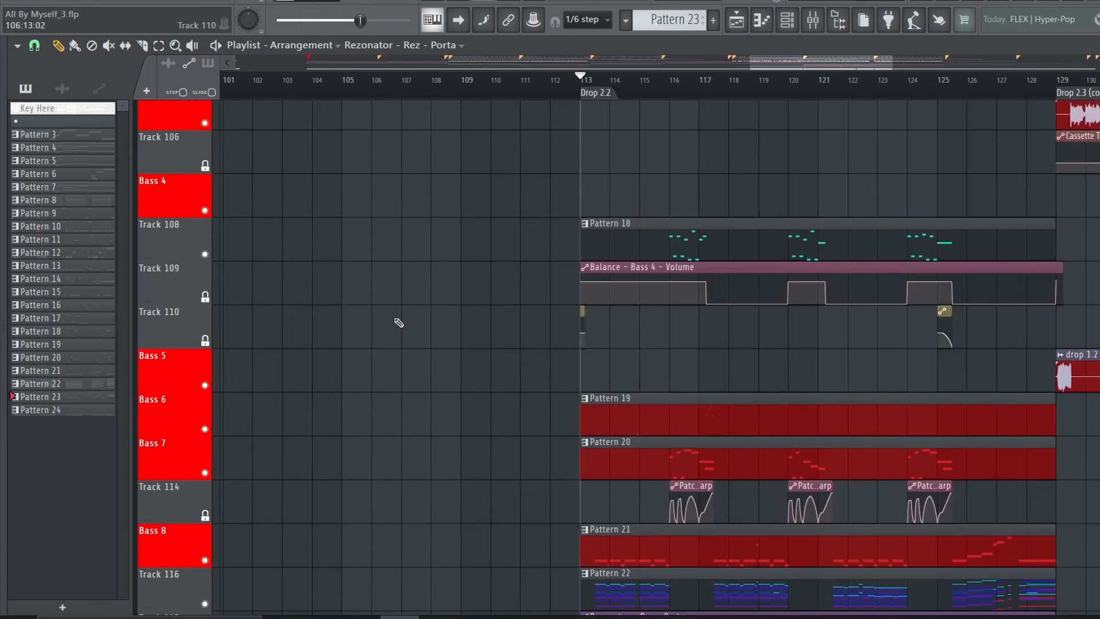
{"action": "right_click", "coordinate": [206, 255]}
{"action": "scroll", "coordinate": [683, 79], "scroll_direction": "up", "scroll_amount": 3}
{"action": "left_click", "coordinate": [684, 79]}
{"action": "key", "text": "space"}
Check the mixer, then pull the overlapping lower Serum module clear in the Serum #7 Patcher on Bass 4
{"action": "left_click", "coordinate": [812, 20]}
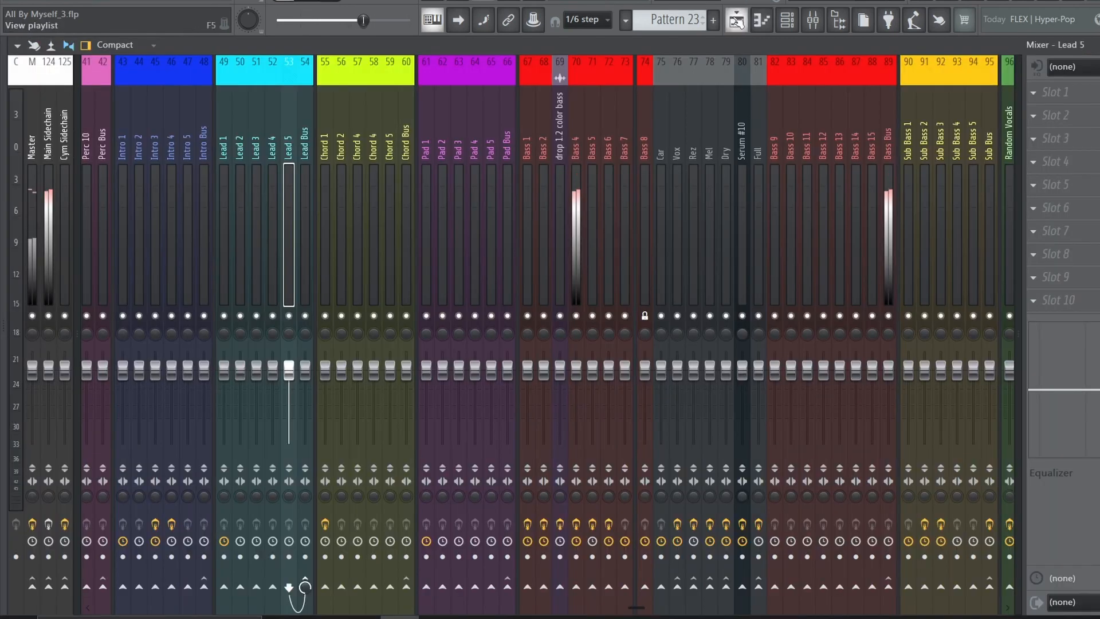
{"action": "left_click", "coordinate": [736, 20]}
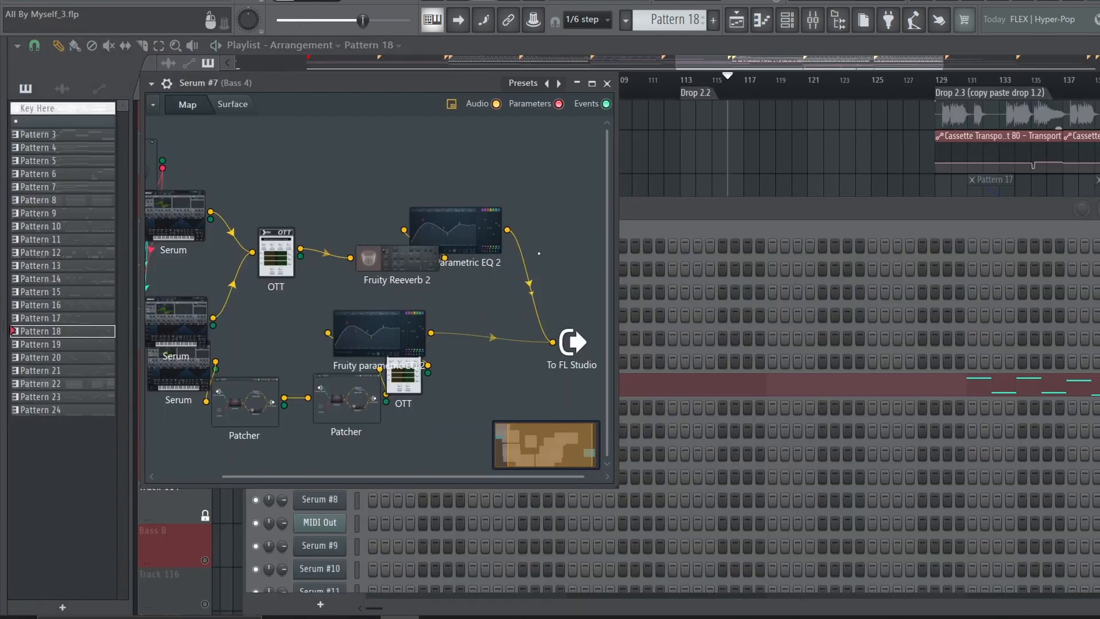
{"action": "left_click_drag", "start_coordinate": [179, 368], "coordinate": [194, 420]}
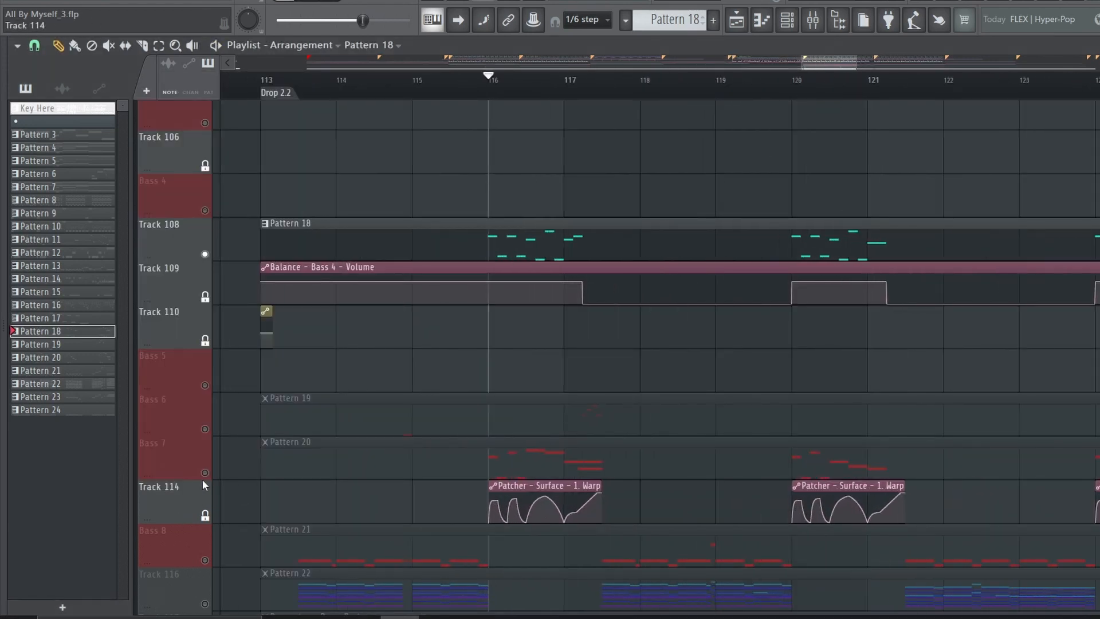
Solo the Bass 7 track and play Pattern 20 from bar 116
{"action": "left_click", "coordinate": [204, 472], "text": "ctrl"}
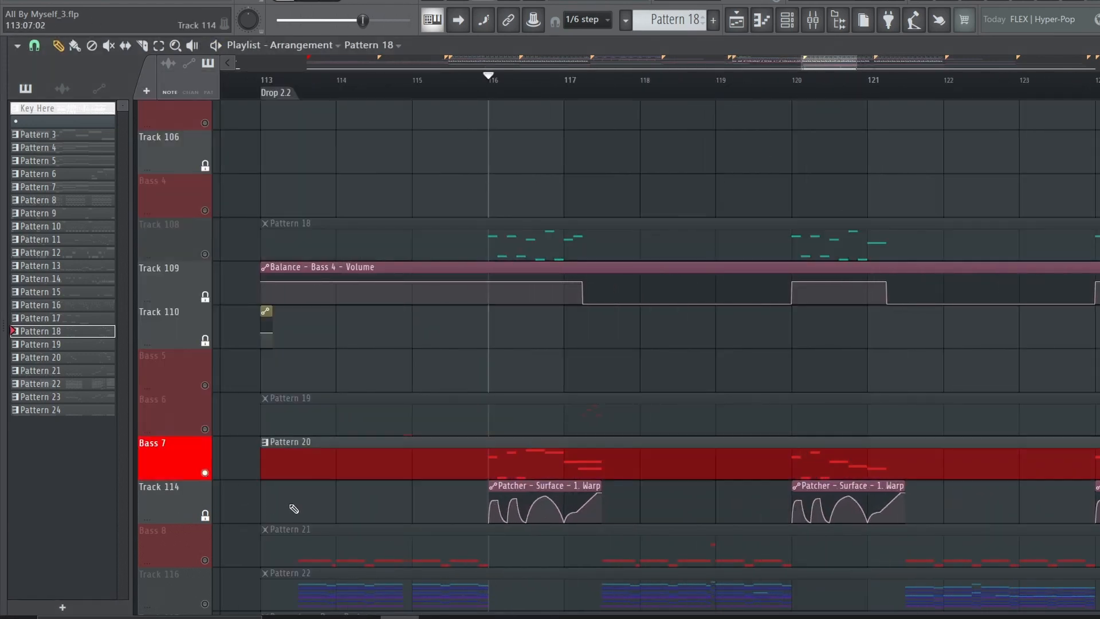
{"action": "key", "text": "space"}
{"action": "left_click", "coordinate": [369, 463]}
Open the Bass 7 Patcher from the channel rack, widen its window and spread out the Morph EQ and SerumFX modules
{"action": "left_click", "coordinate": [787, 21]}
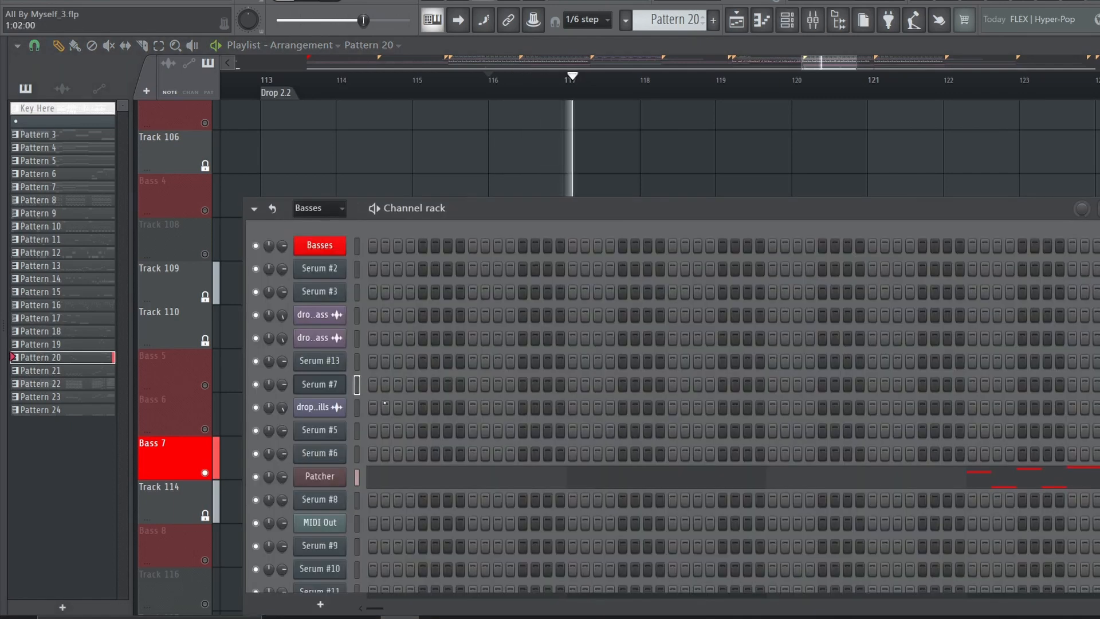
{"action": "key", "text": "space"}
{"action": "left_click", "coordinate": [320, 479]}
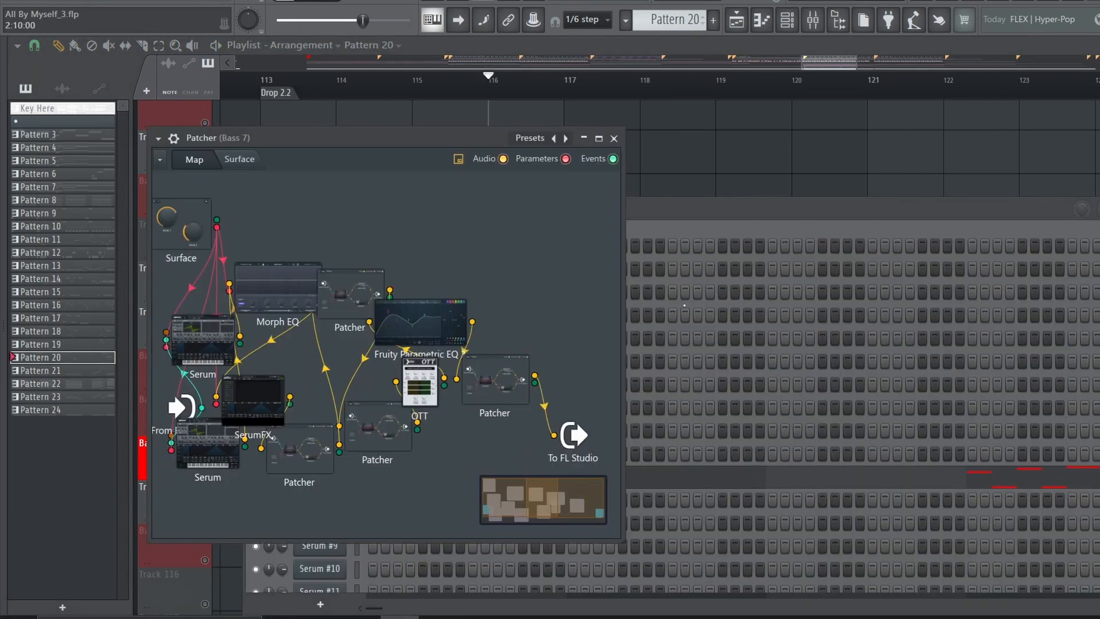
{"action": "left_click_drag", "start_coordinate": [627, 324], "coordinate": [1036, 324]}
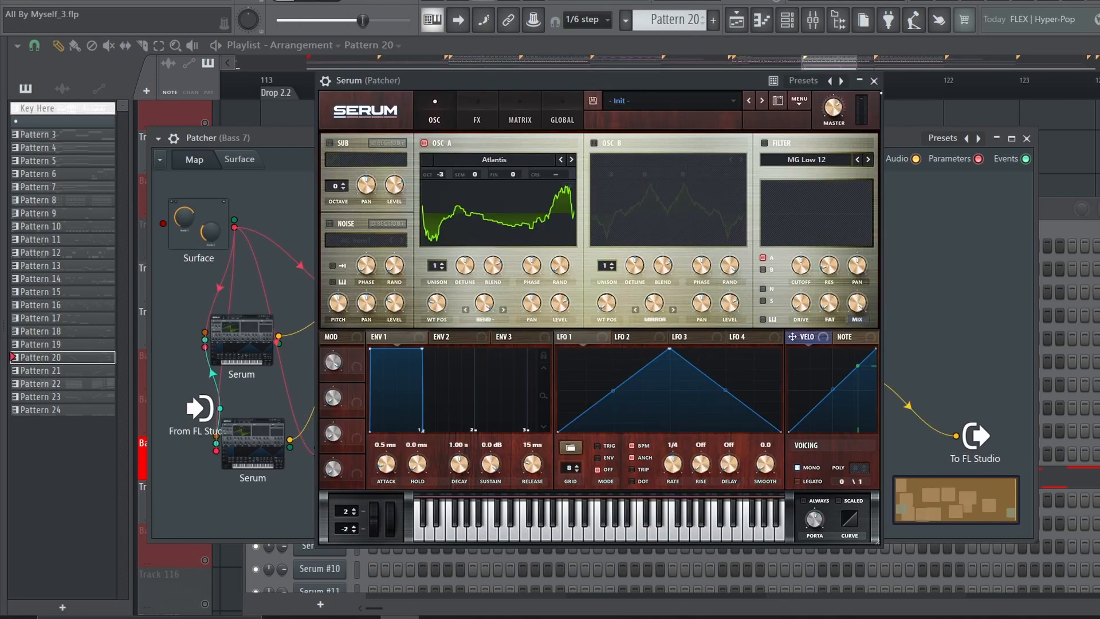
{"action": "left_click", "coordinate": [873, 81]}
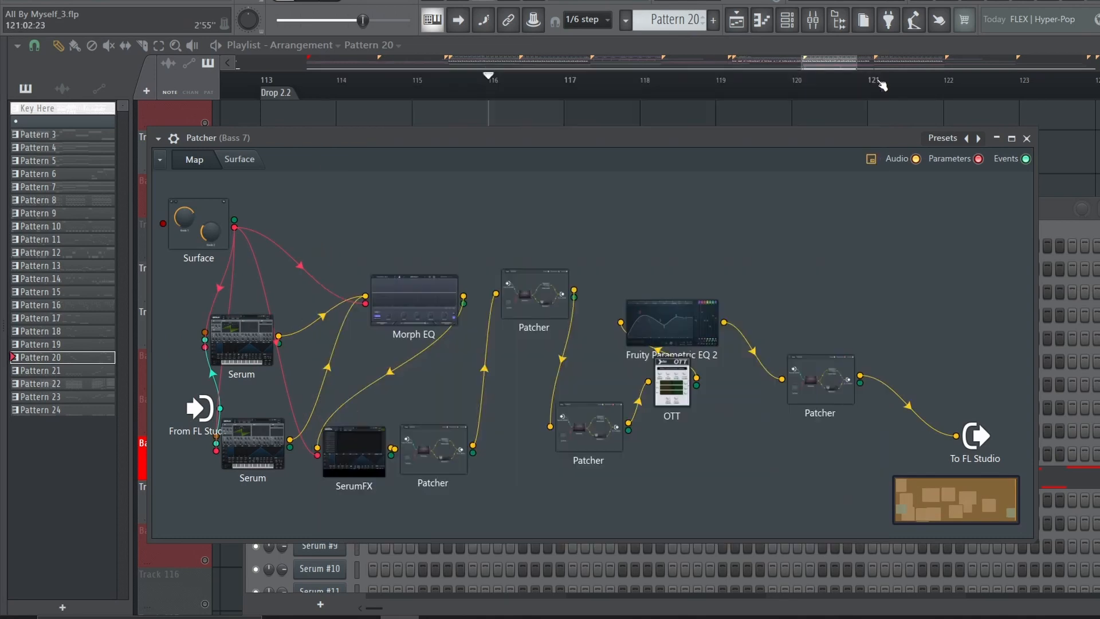
Inspect the oscillator and effects settings of both Serum instances in the Bass 7 Patcher
{"action": "left_click", "coordinate": [247, 349]}
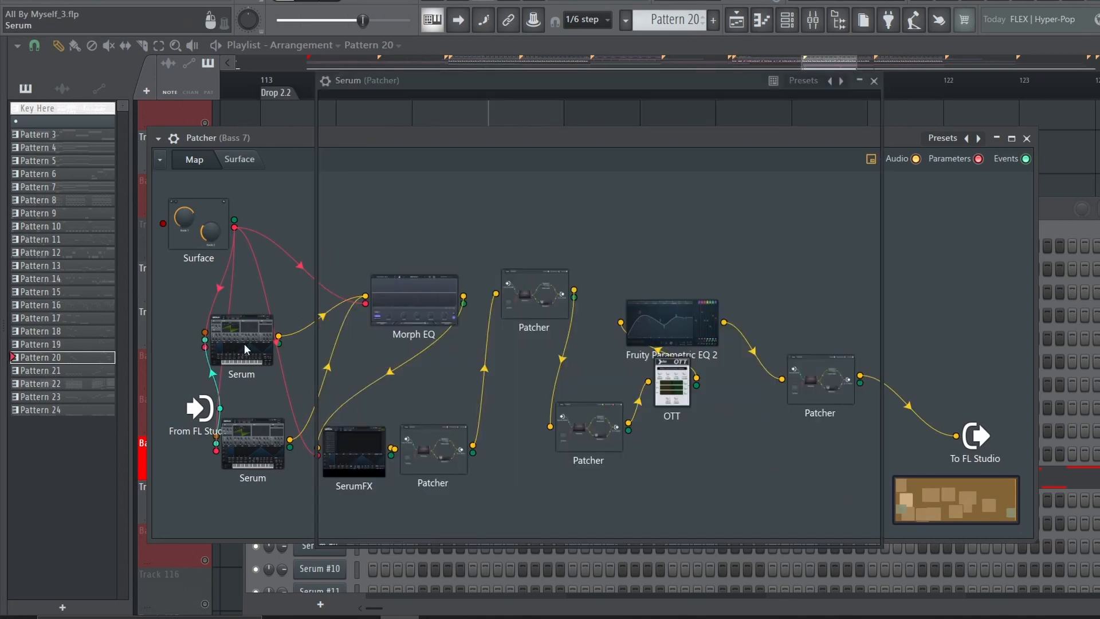
{"action": "left_click", "coordinate": [874, 81]}
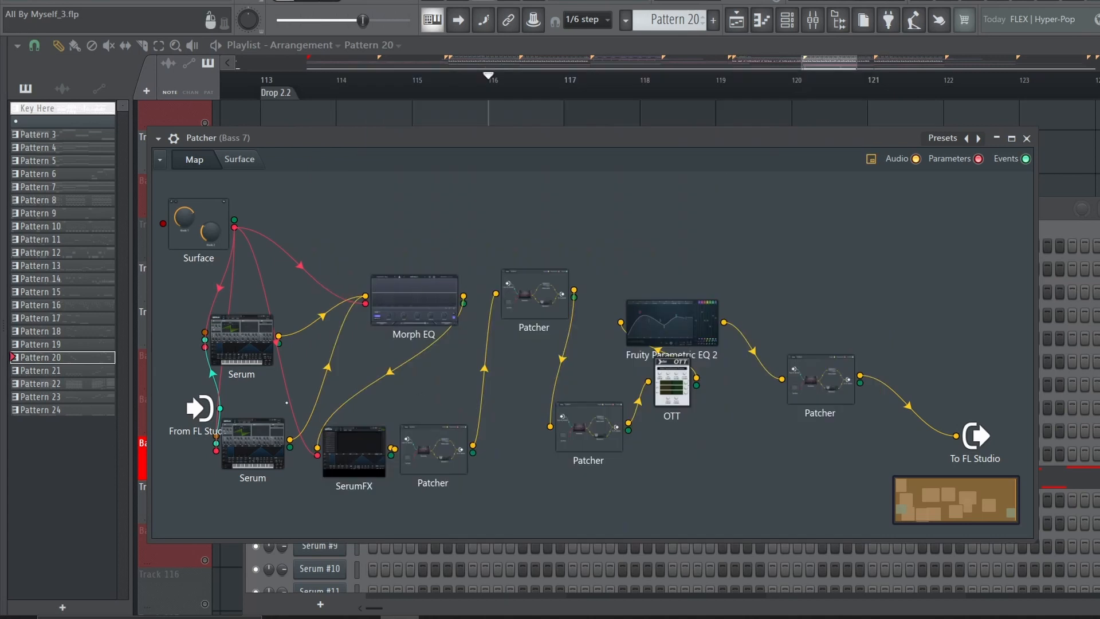
{"action": "left_click", "coordinate": [246, 442]}
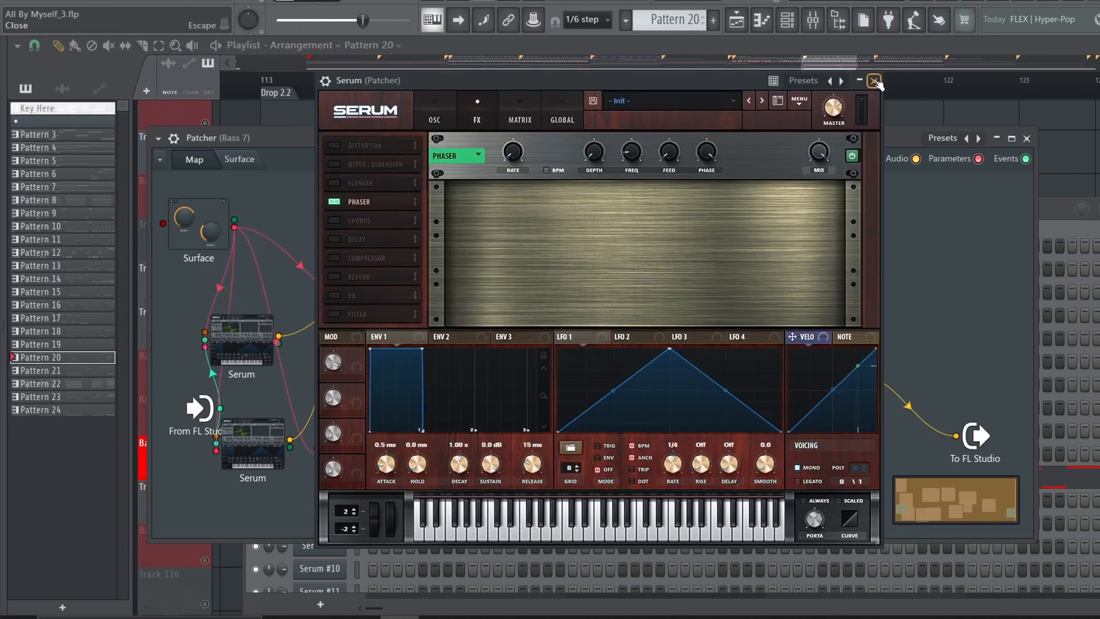
{"action": "left_click", "coordinate": [874, 80]}
{"action": "left_click", "coordinate": [245, 345]}
{"action": "left_click", "coordinate": [487, 118]}
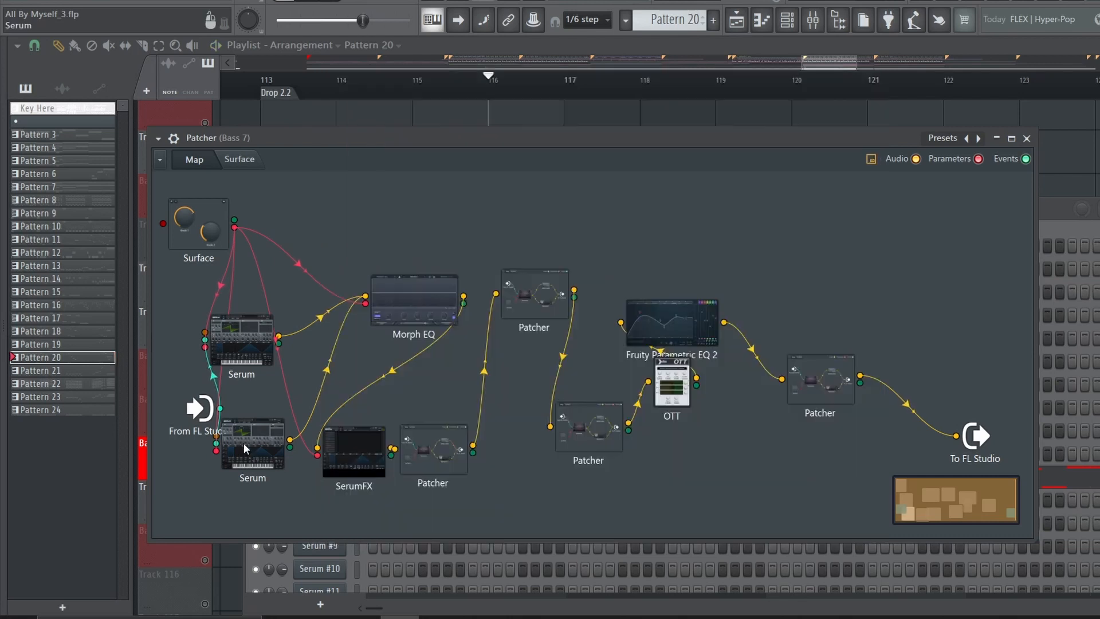
{"action": "left_click", "coordinate": [247, 444]}
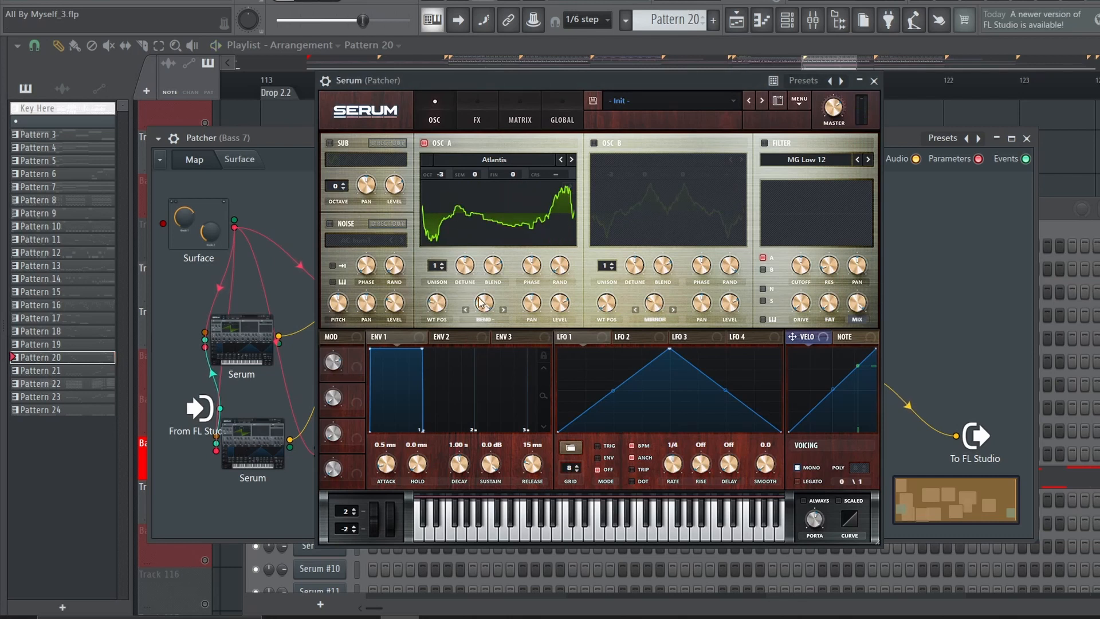
{"action": "left_click", "coordinate": [874, 81]}
Inspect the Morph EQ during playback and the SerumFX effects chain in the Bass 7 Patcher
{"action": "left_click", "coordinate": [411, 295]}
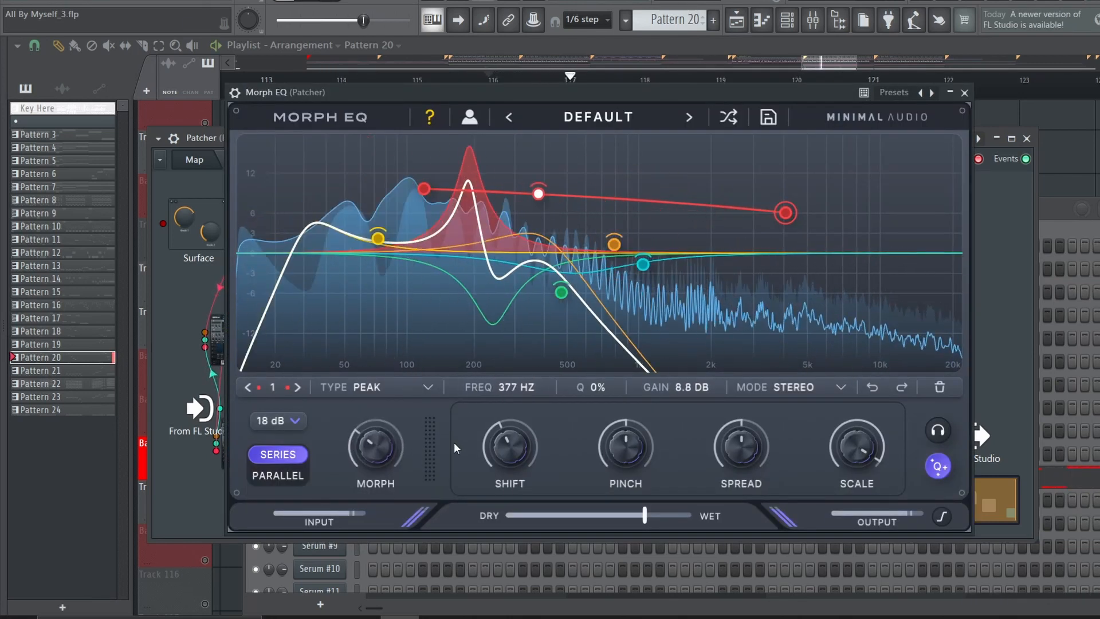
{"action": "left_click", "coordinate": [964, 92]}
{"action": "left_click", "coordinate": [363, 447]}
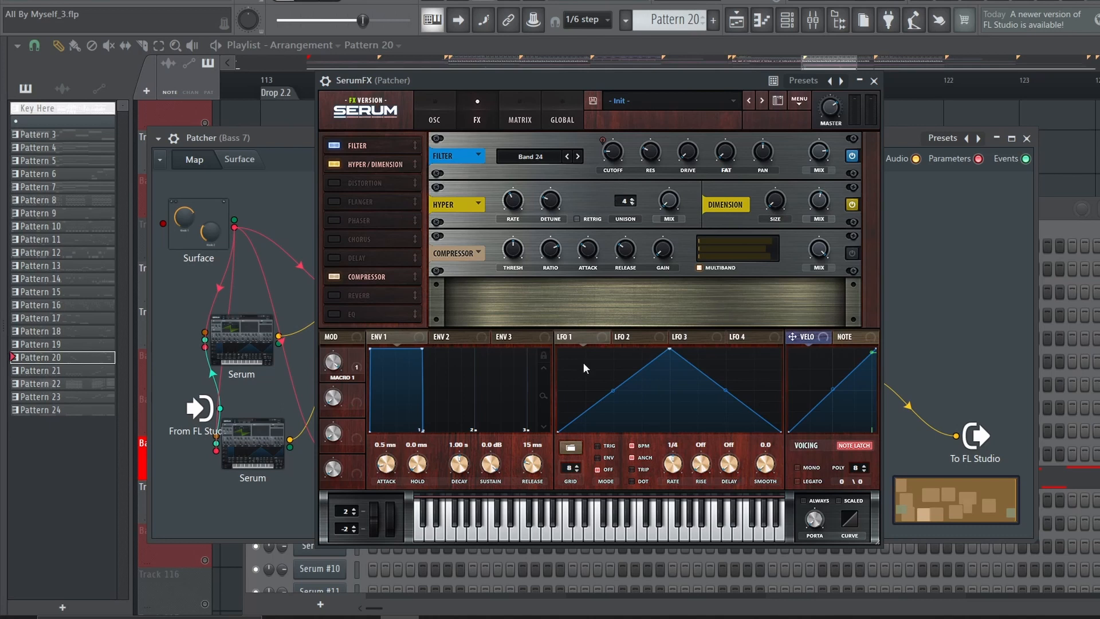
{"action": "left_click", "coordinate": [858, 82]}
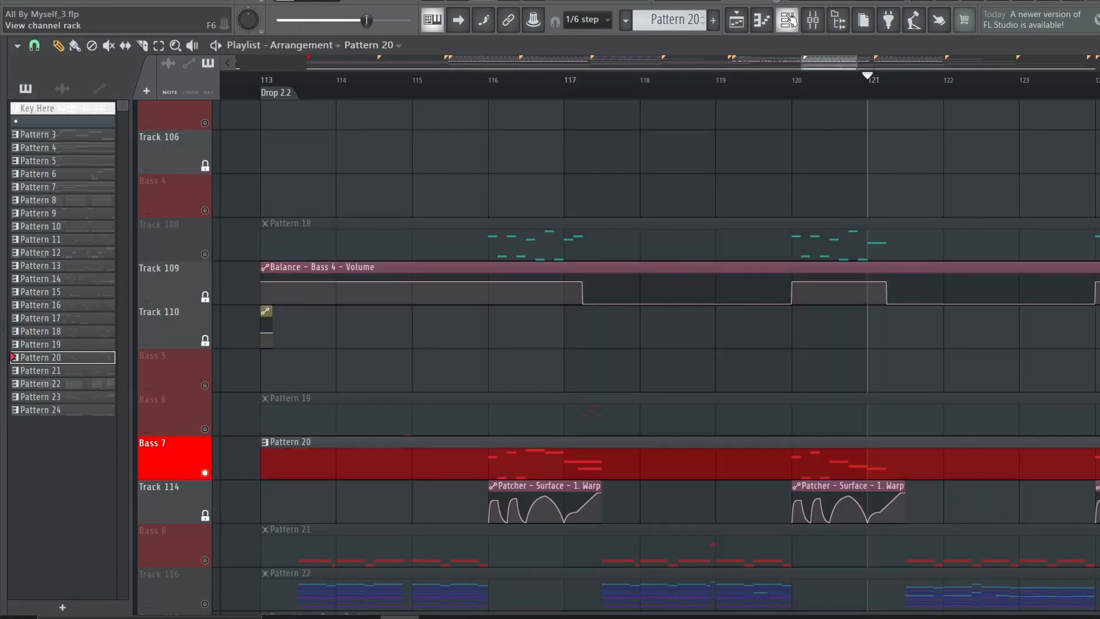
Reopen the Bass 7 Patcher and inspect the two nested Patchers ahead of its OTT
{"action": "left_click", "coordinate": [789, 20]}
{"action": "left_click", "coordinate": [326, 479]}
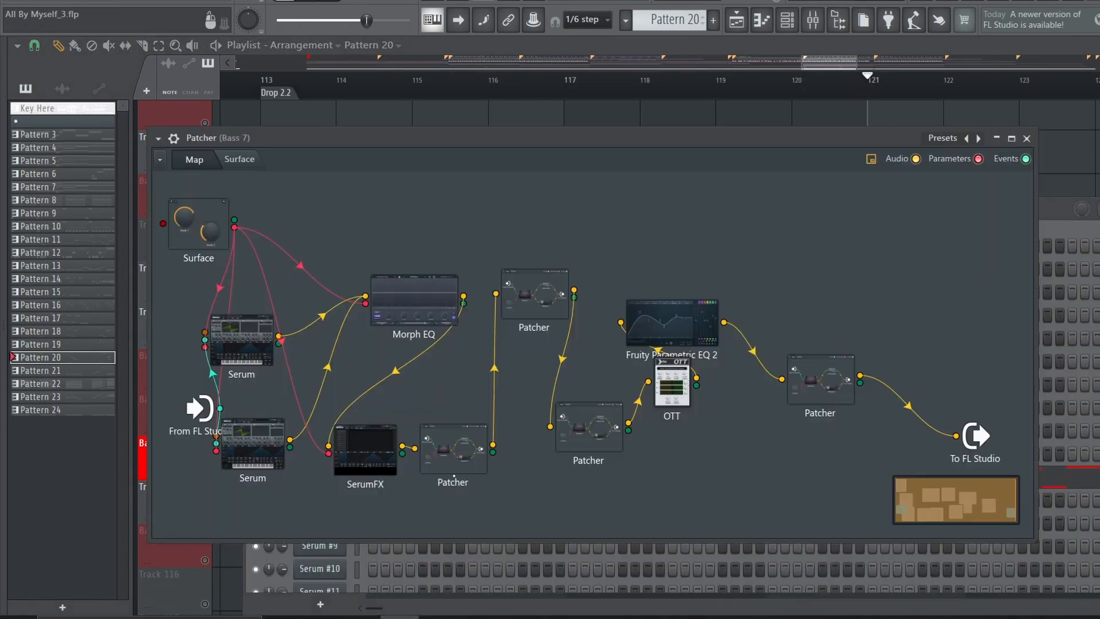
{"action": "double_click", "coordinate": [533, 297]}
{"action": "left_click", "coordinate": [826, 112]}
{"action": "double_click", "coordinate": [589, 427]}
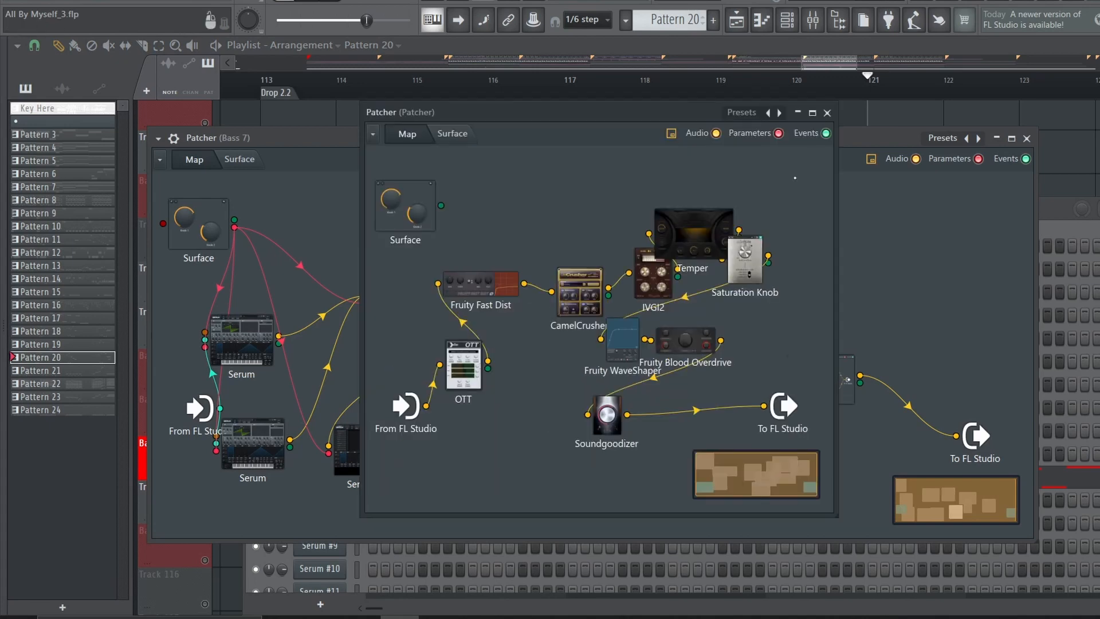
{"action": "left_click", "coordinate": [828, 115]}
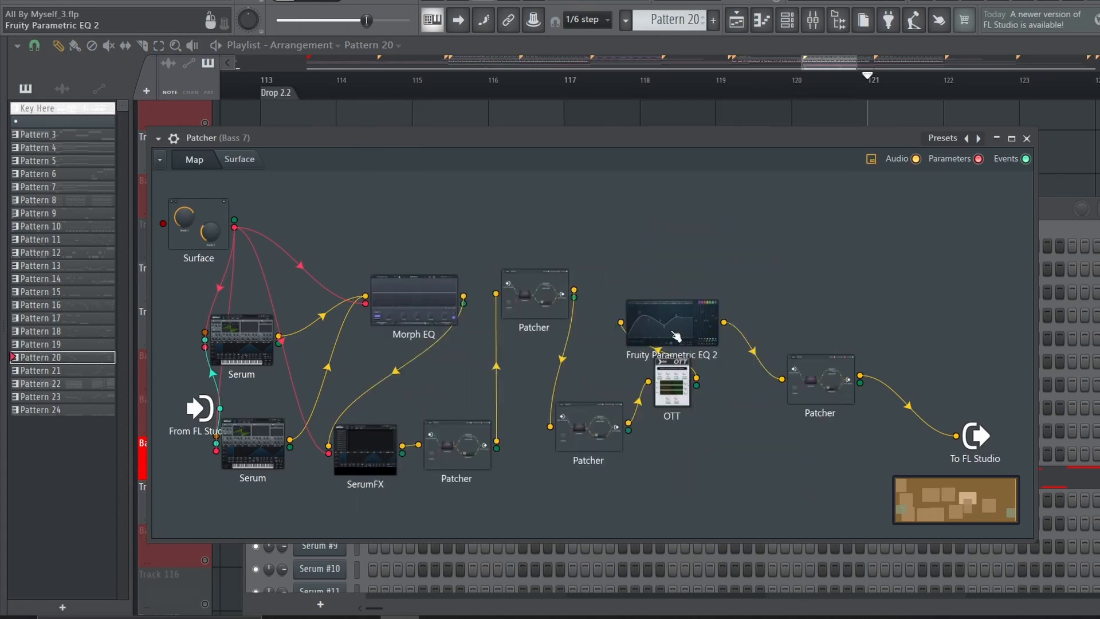
Inspect the Fruity Parametric EQ 2 and the final nested mid/side Patcher in the Bass 7 chain
{"action": "double_click", "coordinate": [676, 335]}
{"action": "left_click", "coordinate": [867, 172]}
{"action": "double_click", "coordinate": [819, 375]}
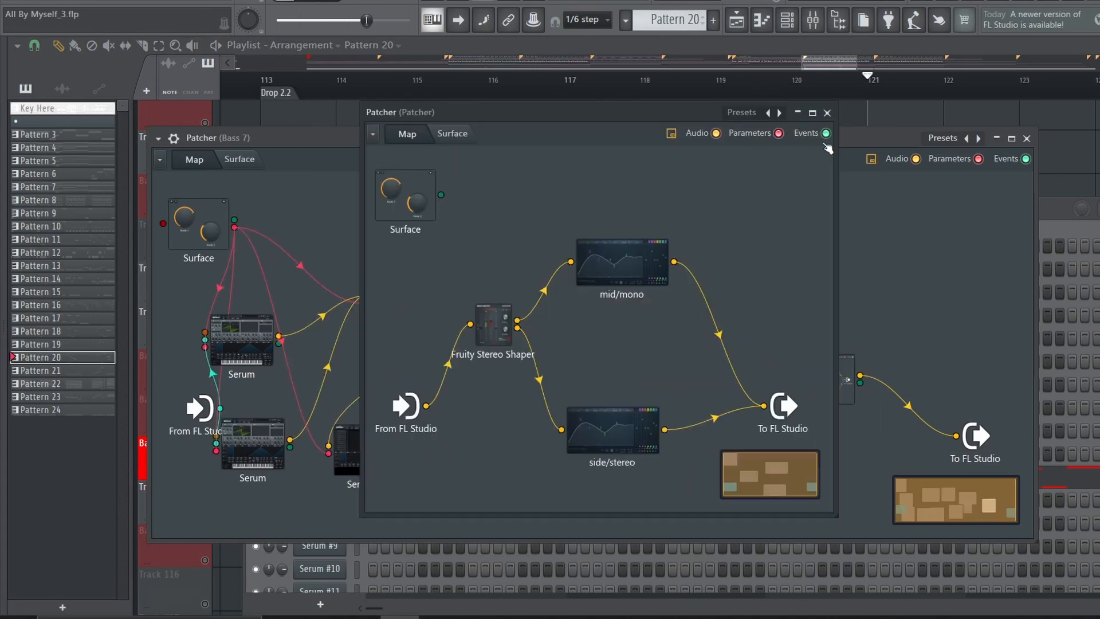
{"action": "left_click", "coordinate": [828, 114]}
Return to the playlist and play Pattern 20 from bar 116 with its "Patcher - Surface - 1. Warp" automation
{"action": "left_click", "coordinate": [1026, 139]}
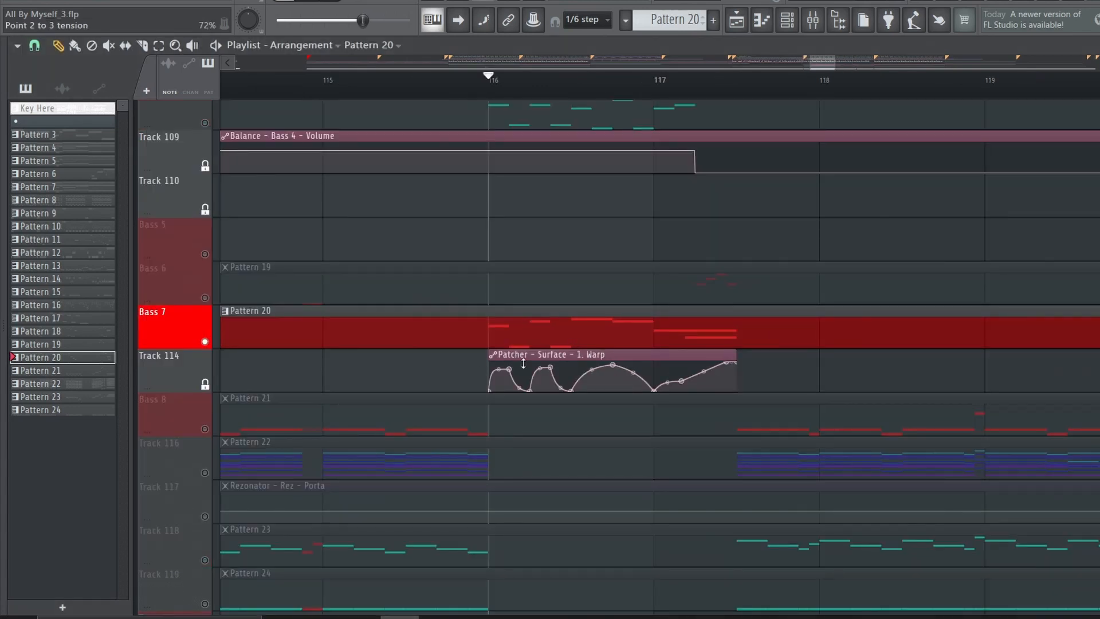
{"action": "key", "text": "space"}
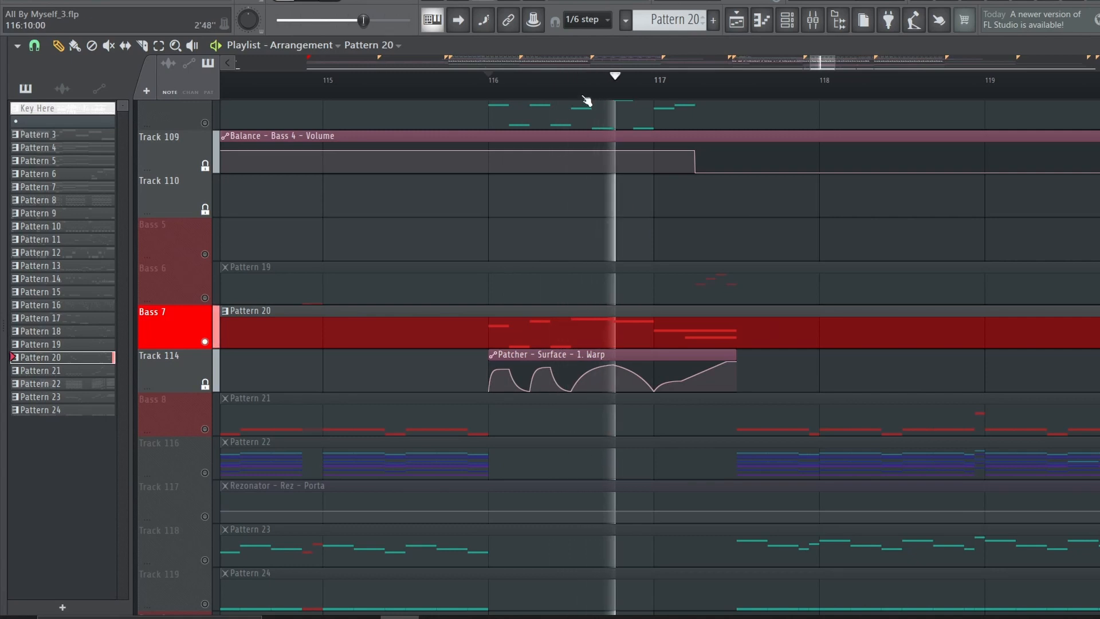
{"action": "scroll", "coordinate": [641, 221], "scroll_direction": "down", "scroll_amount": 6}
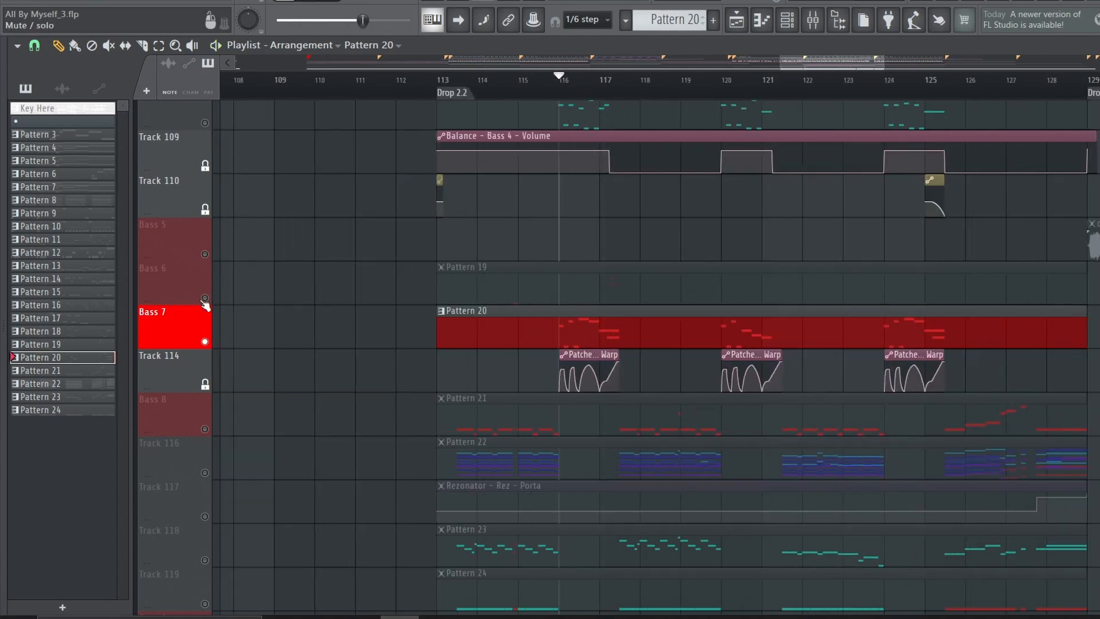
Solo the Bass 6 track and play Pattern 19 around bar 117
{"action": "right_click", "coordinate": [204, 298]}
{"action": "scroll", "coordinate": [522, 108], "scroll_direction": "up", "scroll_amount": 1}
{"action": "left_click", "coordinate": [502, 87]}
{"action": "key", "text": "space"}
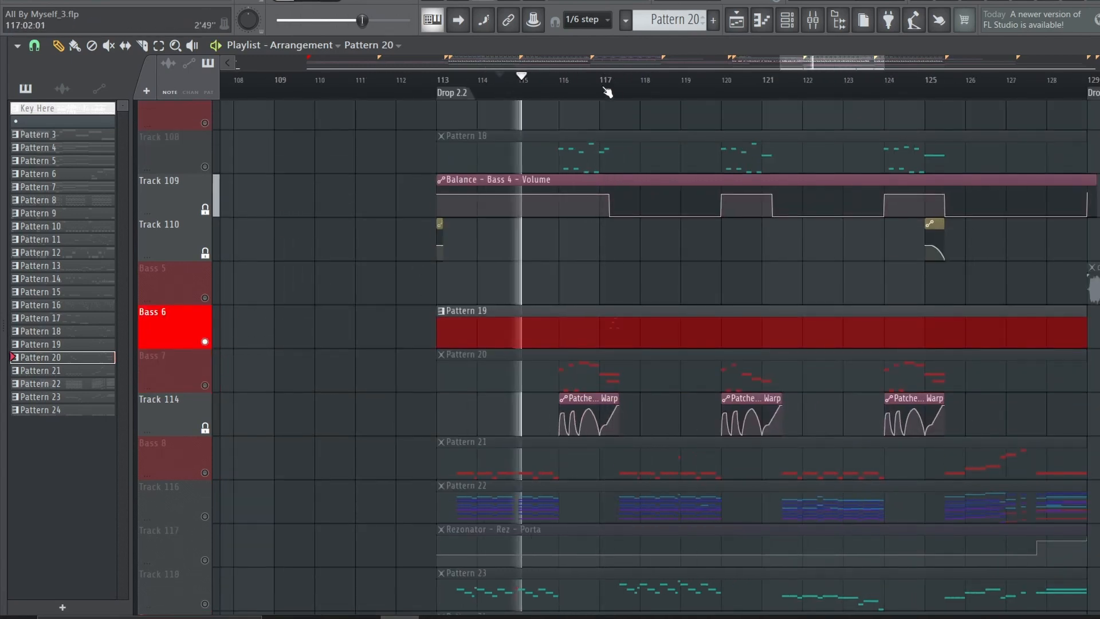
{"action": "left_click", "coordinate": [604, 88]}
Open the Serum #6 Patcher that plays Pattern 19 and listen to its sound
{"action": "double_click", "coordinate": [569, 332]}
{"action": "key", "text": "space"}
{"action": "scroll", "coordinate": [567, 335], "scroll_direction": "down", "scroll_amount": 1}
{"action": "left_click", "coordinate": [319, 427]}
{"action": "key", "text": "space"}
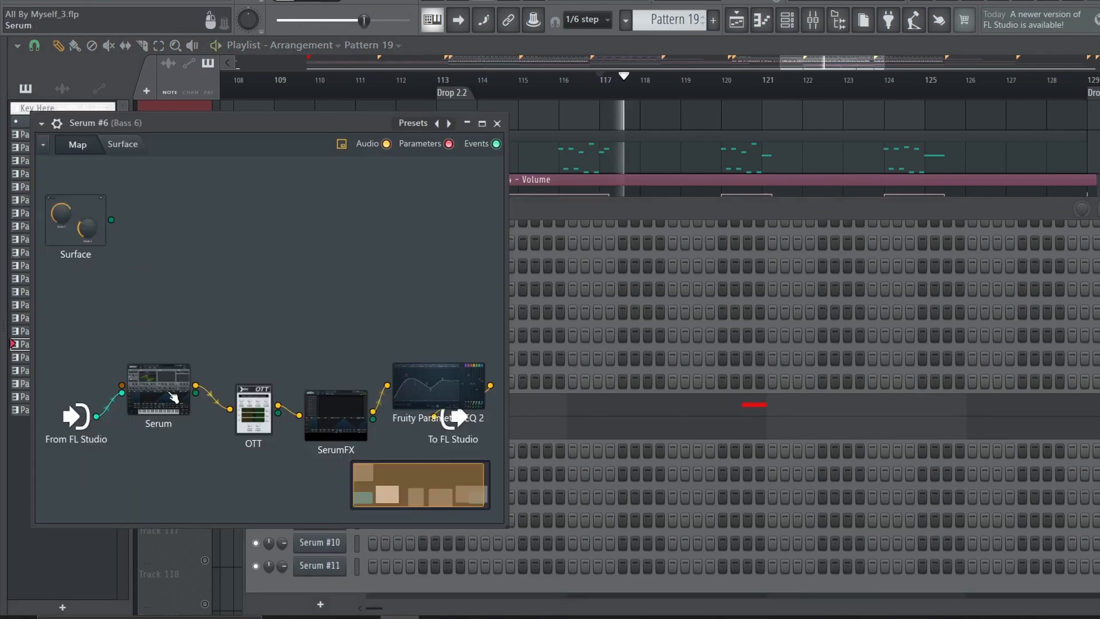
Inspect the Serum in the Serum #6 Patcher, covering its modulation matrix, Env 3, LFO 1 and effects
{"action": "double_click", "coordinate": [174, 395]}
{"action": "left_click", "coordinate": [544, 337]}
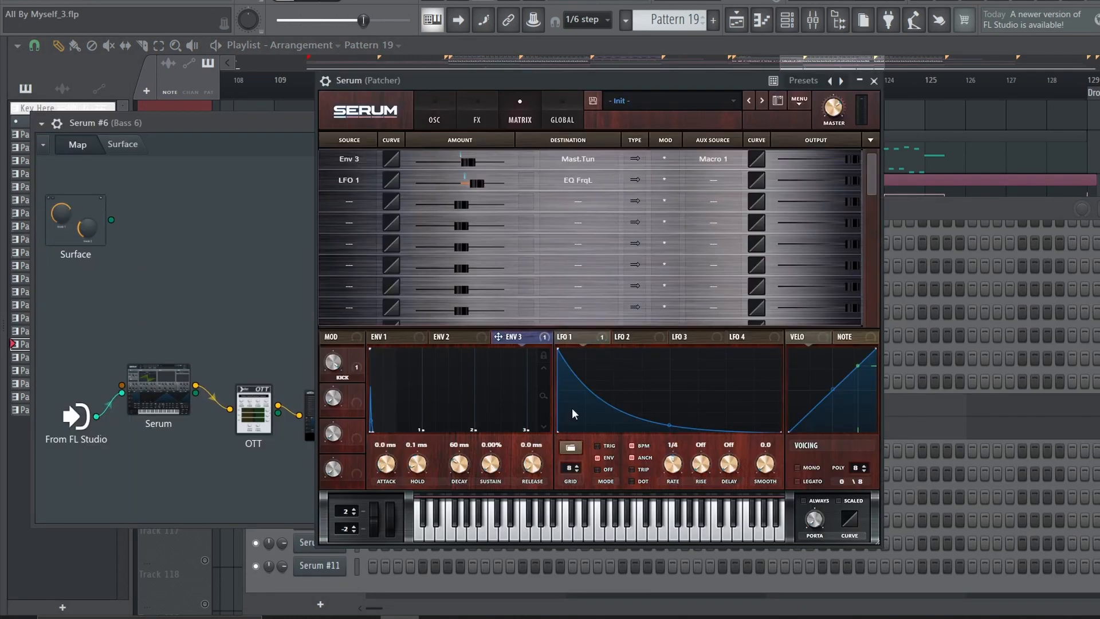
{"action": "left_click", "coordinate": [477, 117]}
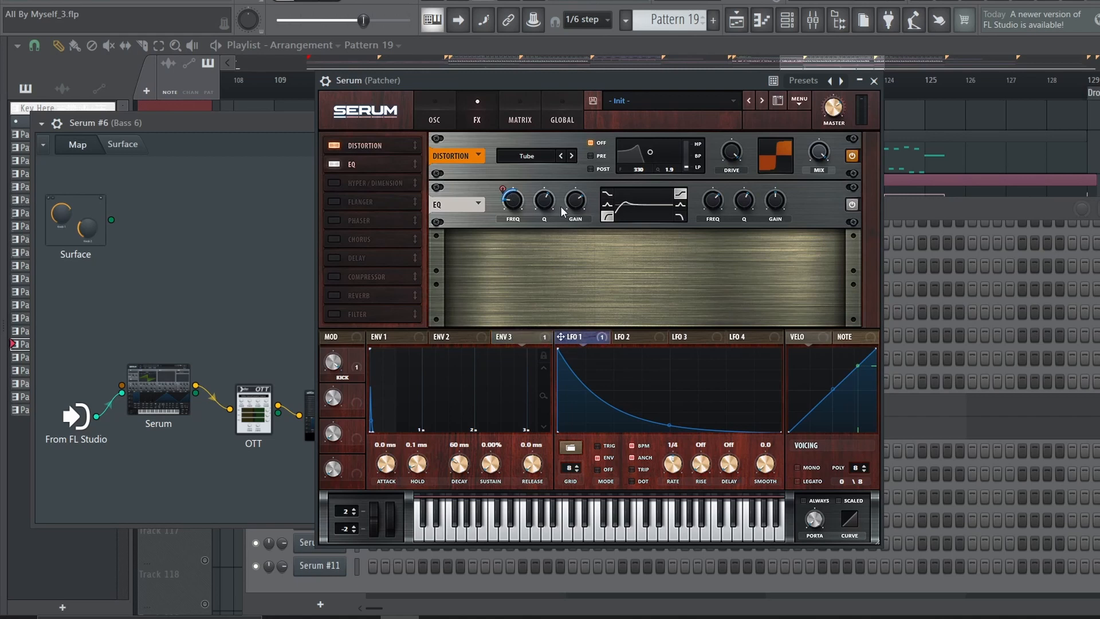
{"action": "right_click", "coordinate": [276, 246]}
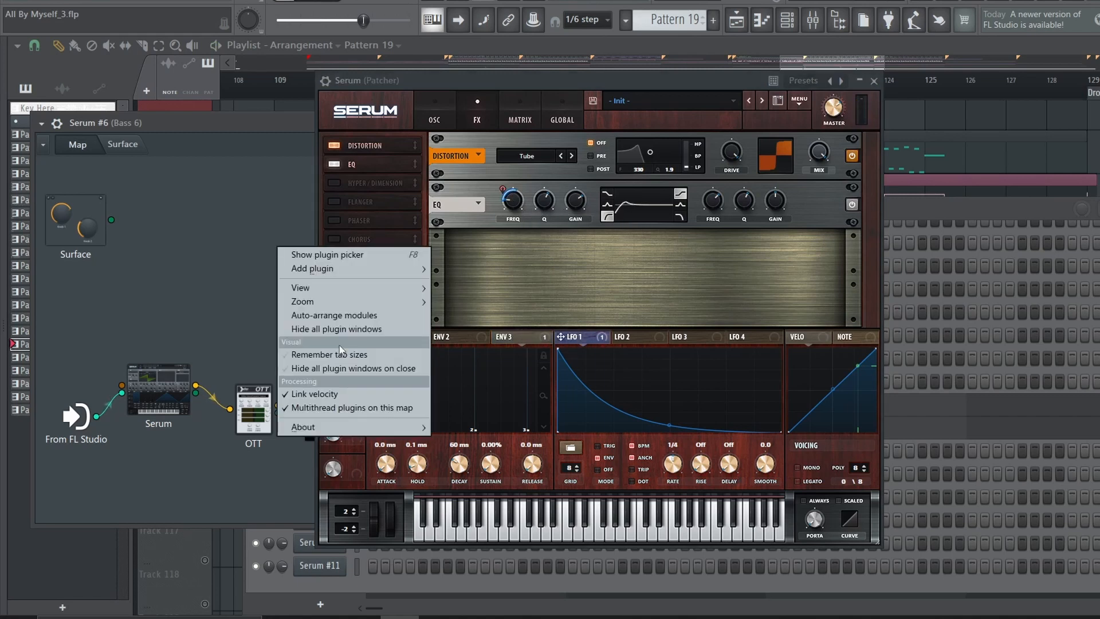
{"action": "left_click", "coordinate": [873, 81]}
{"action": "double_click", "coordinate": [159, 389]}
{"action": "left_click", "coordinate": [477, 117]}
{"action": "left_click", "coordinate": [873, 80]}
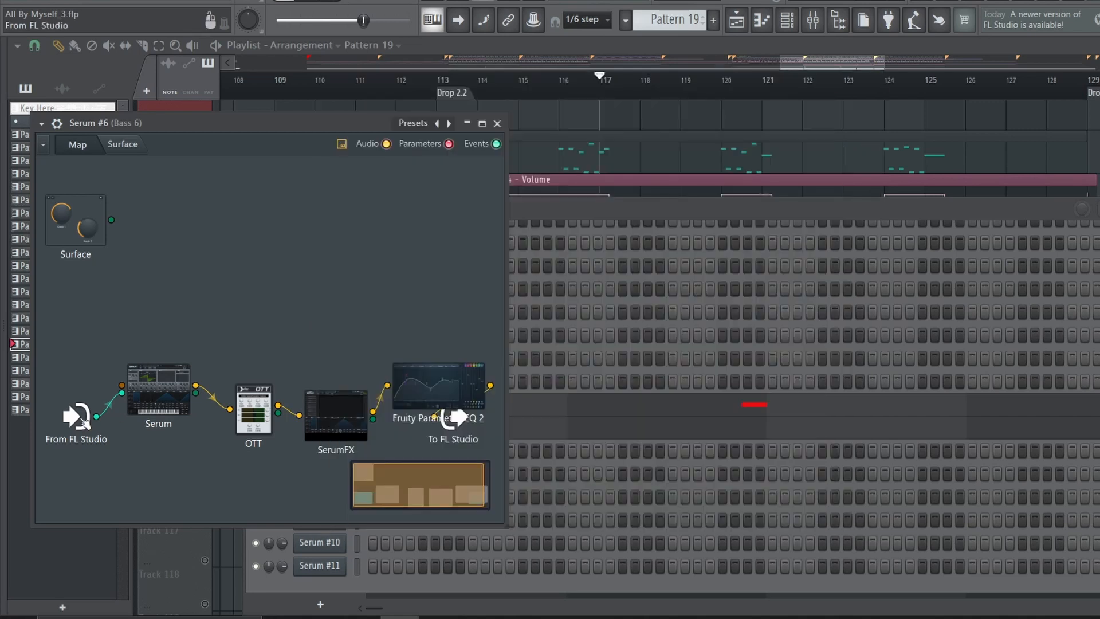
Review the SerumFX effects in the Serum #6 Patcher and play Pattern 19 from bar 115
{"action": "double_click", "coordinate": [335, 414]}
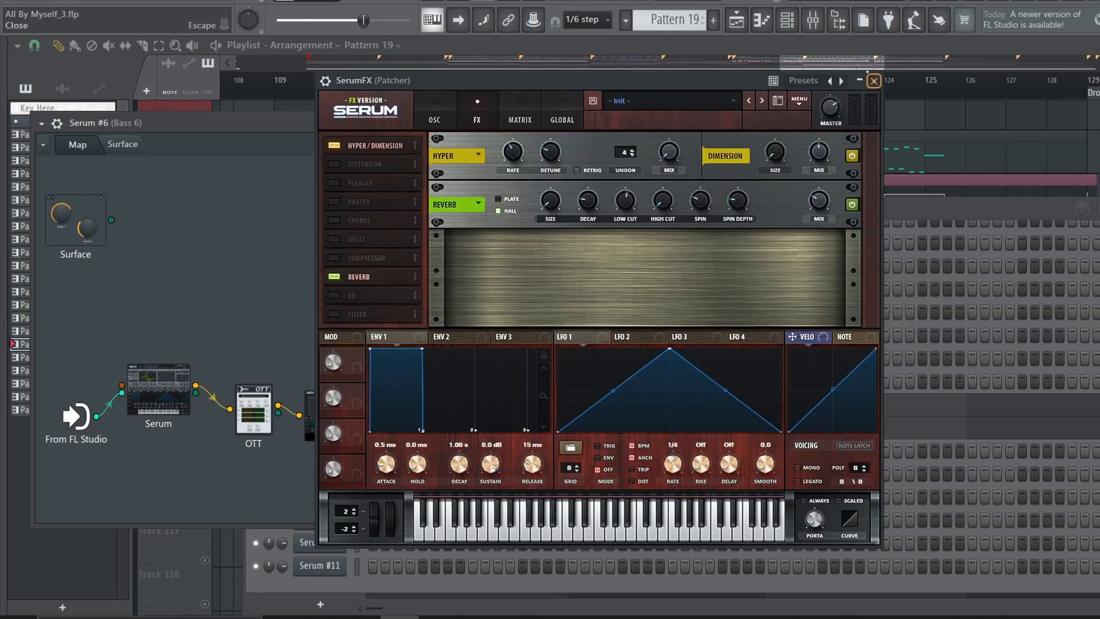
{"action": "left_click", "coordinate": [874, 81]}
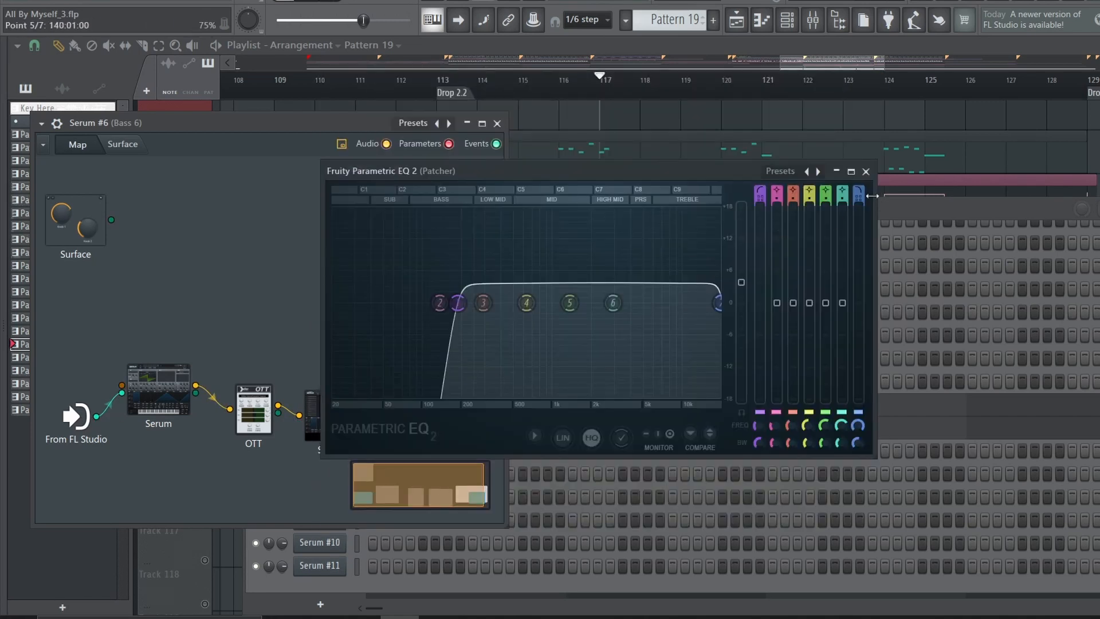
{"action": "left_click", "coordinate": [881, 178]}
{"action": "left_click", "coordinate": [516, 81]}
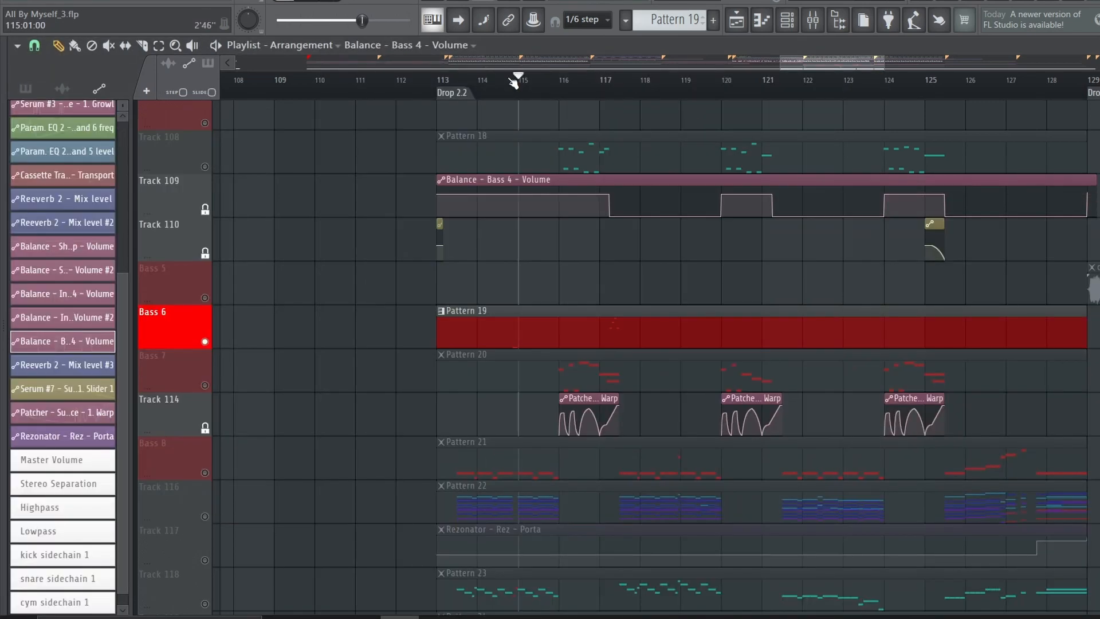
{"action": "key", "text": "space"}
Open the Serum #5 Patcher that plays in Pattern 19 and inspect its plugin chain
{"action": "key", "text": "F6"}
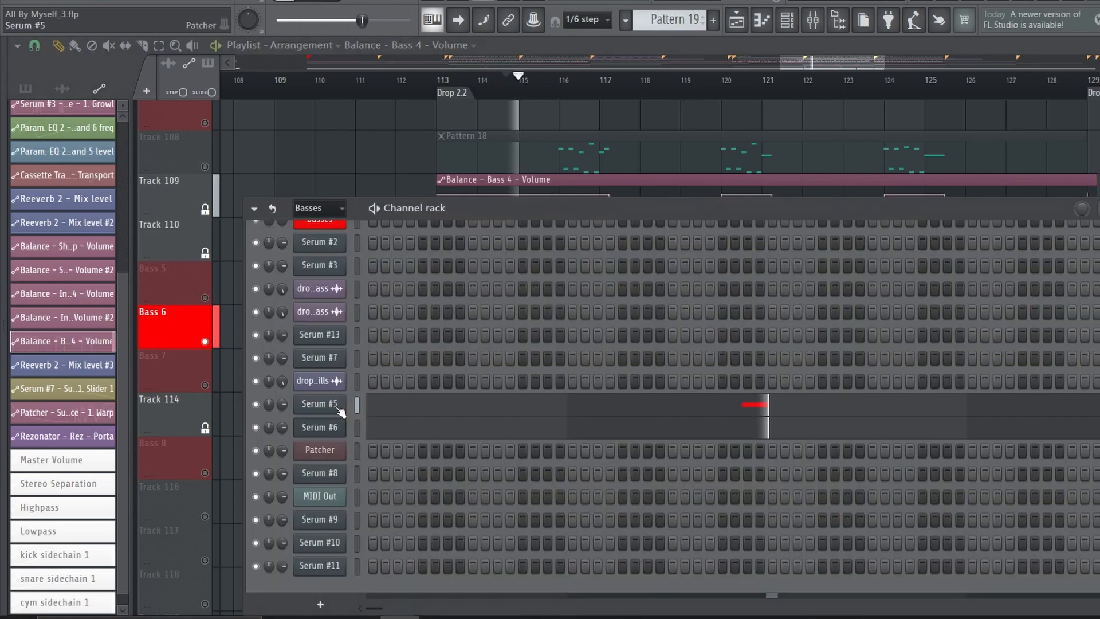
{"action": "left_click", "coordinate": [339, 406]}
{"action": "double_click", "coordinate": [234, 359]}
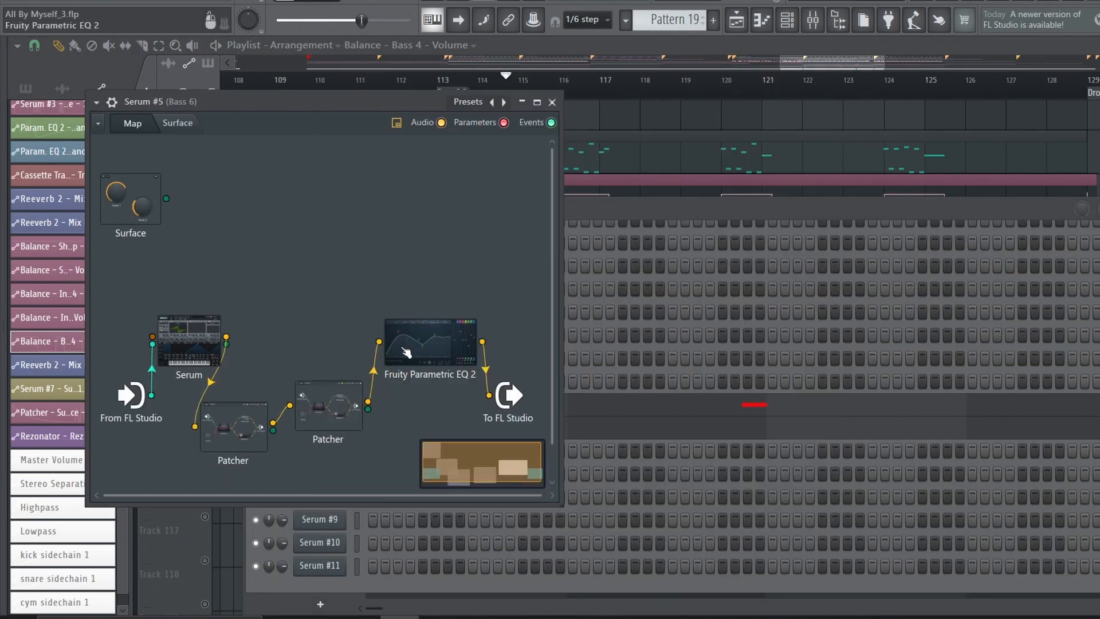
{"action": "right_click", "coordinate": [650, 132]}
{"action": "key", "text": "space"}
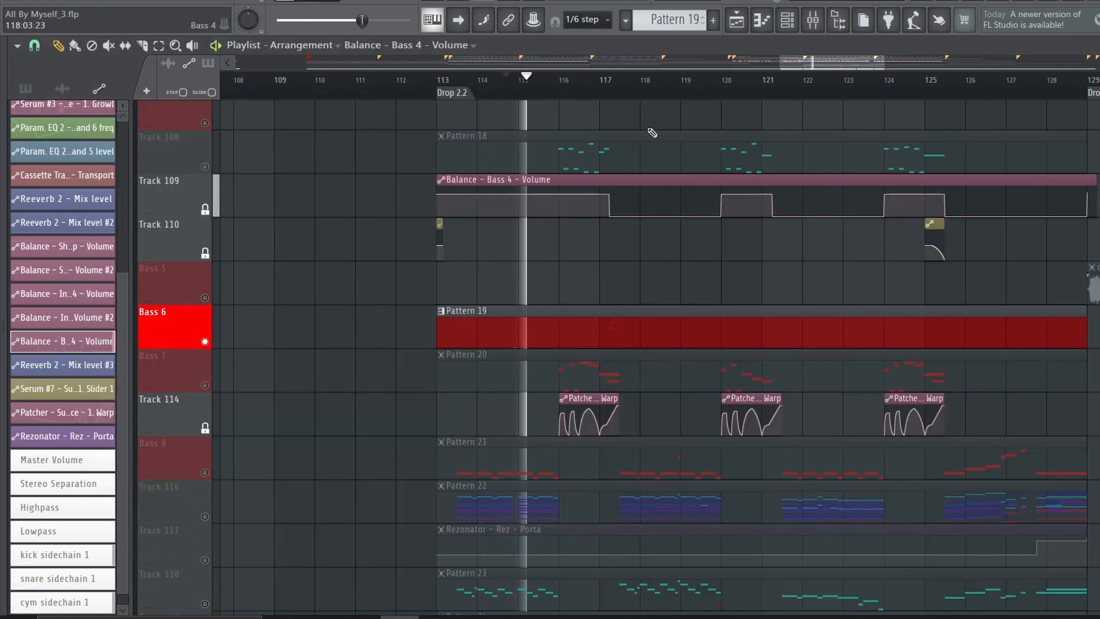
Solo the Bass 8 track and play Pattern 21 from the middle of bar 113
{"action": "key", "text": "space"}
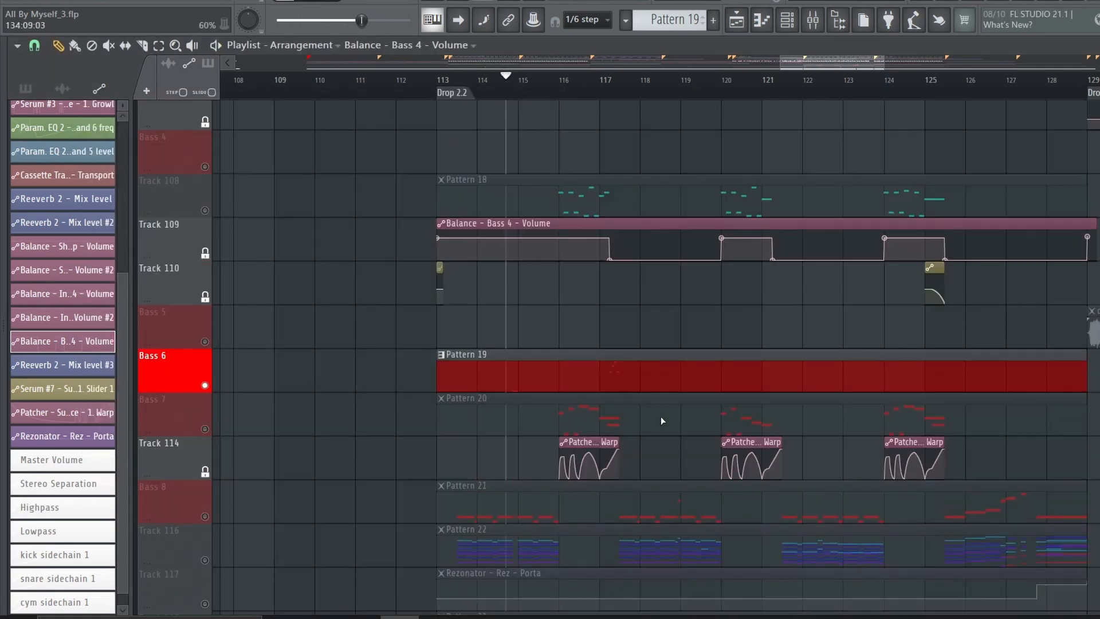
{"action": "scroll", "coordinate": [661, 420], "scroll_direction": "down", "scroll_amount": 3}
{"action": "right_click", "coordinate": [205, 385]}
{"action": "key", "text": "space"}
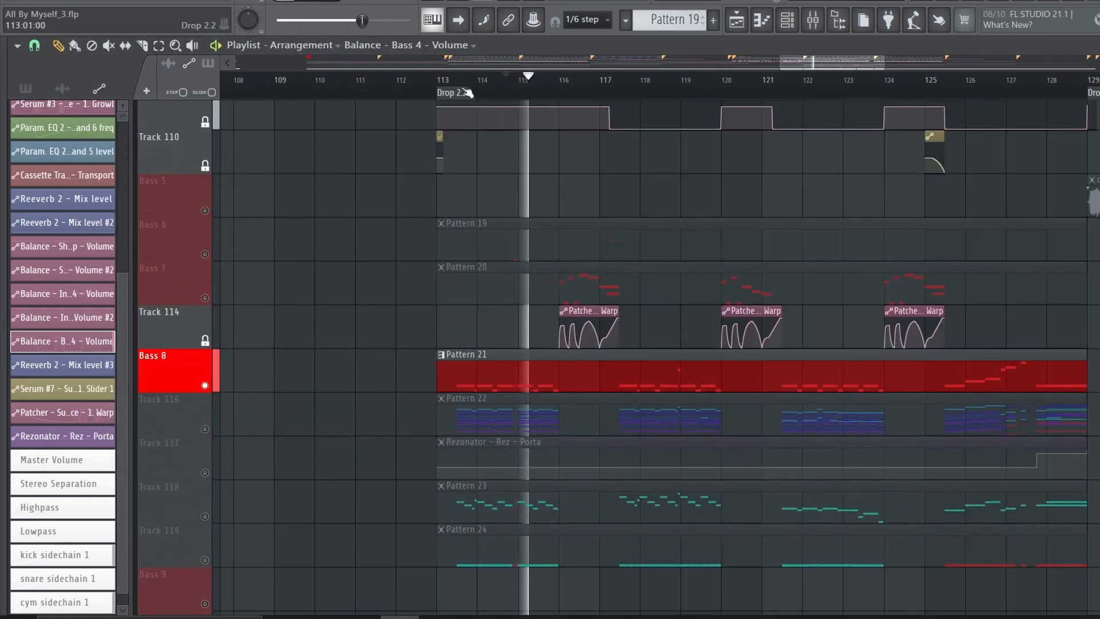
{"action": "scroll", "coordinate": [496, 92], "scroll_direction": "up", "scroll_amount": 3}
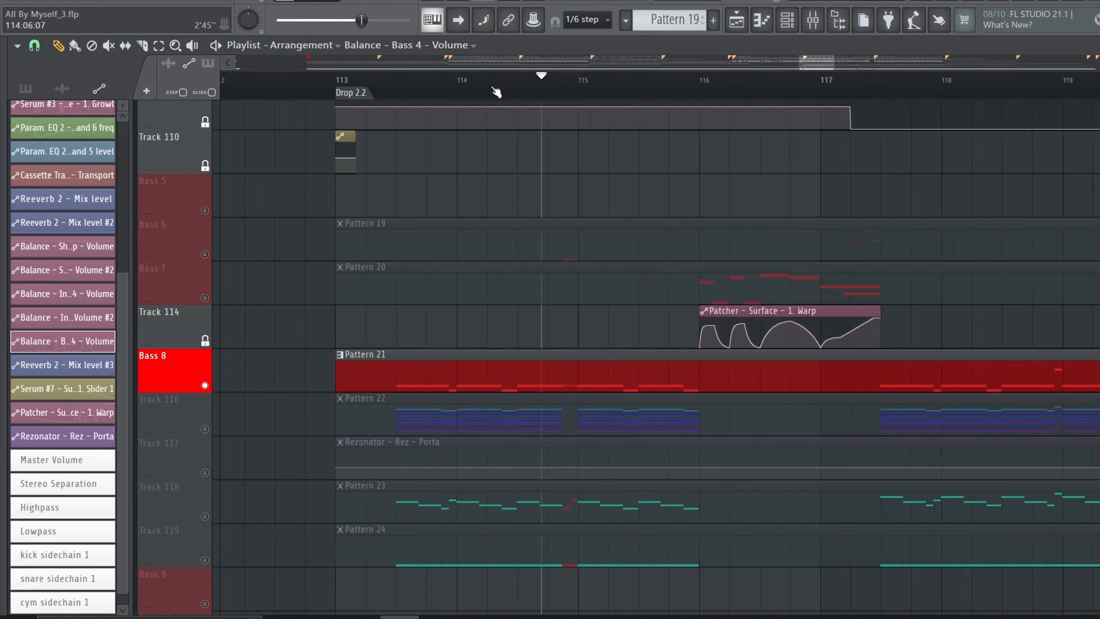
{"action": "left_click", "coordinate": [397, 91]}
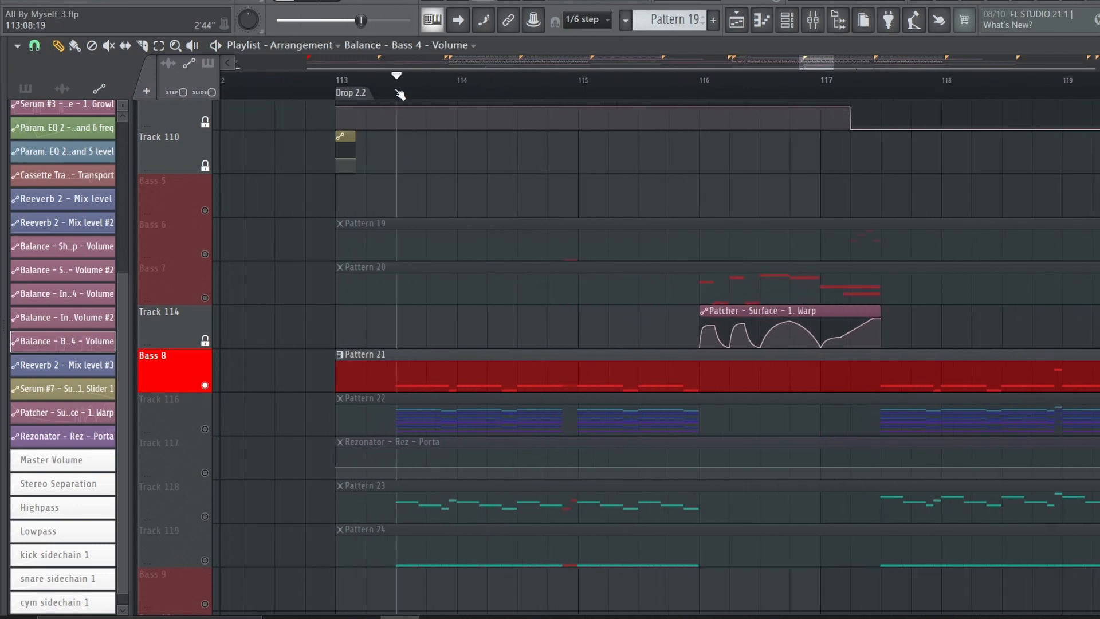
Open the Serum #8 Patcher used by Pattern 21 and inspect the oscillators and LFO 1 of its Serum
{"action": "double_click", "coordinate": [516, 385]}
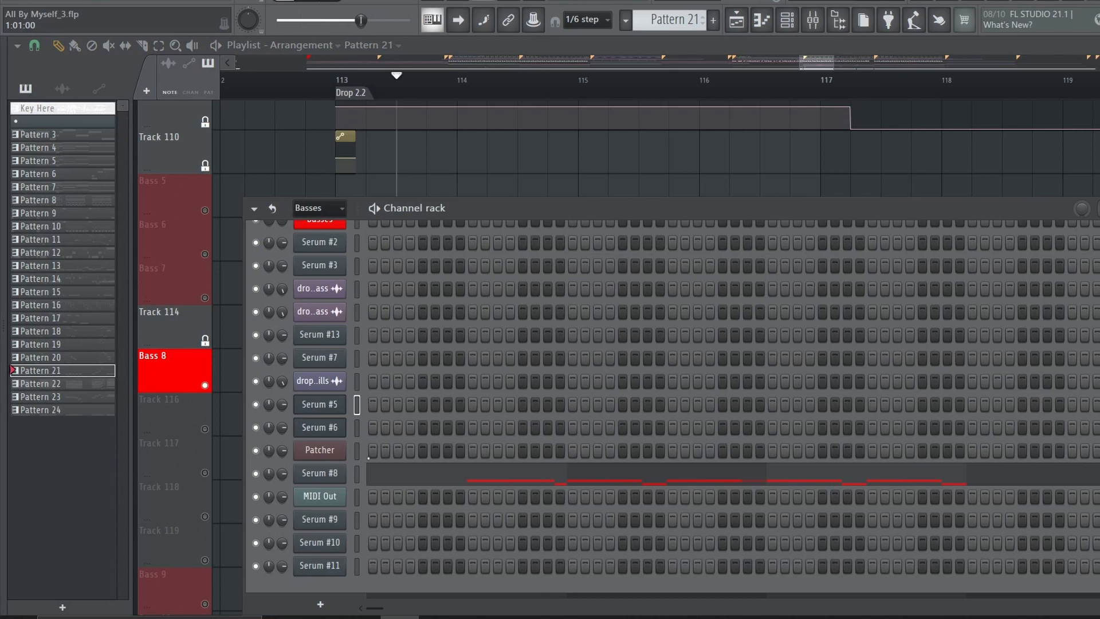
{"action": "left_click", "coordinate": [319, 473]}
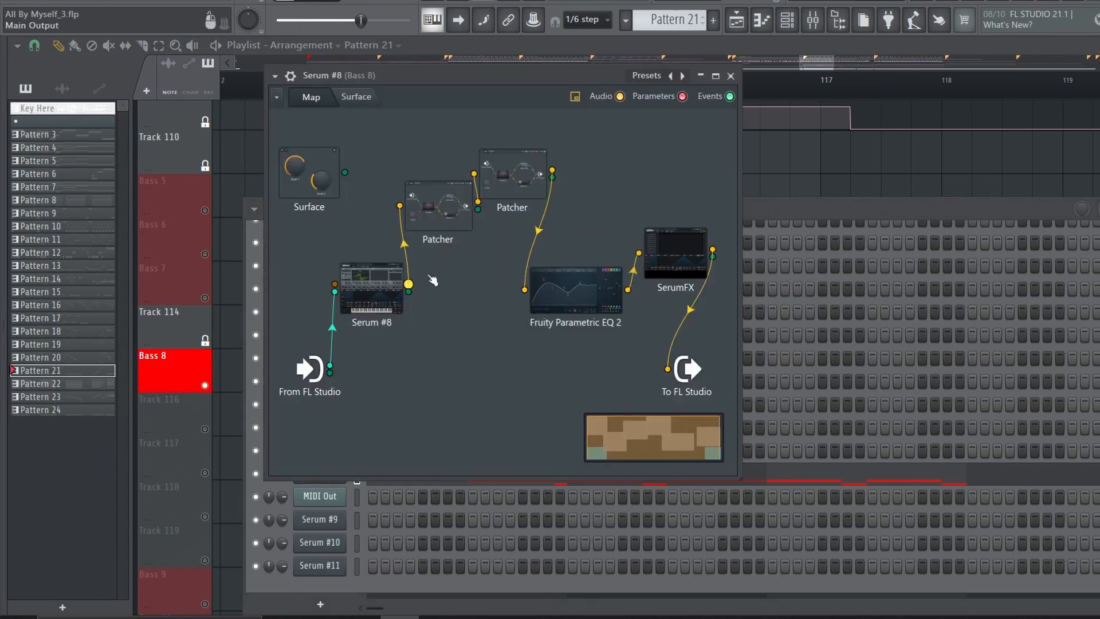
{"action": "double_click", "coordinate": [368, 295]}
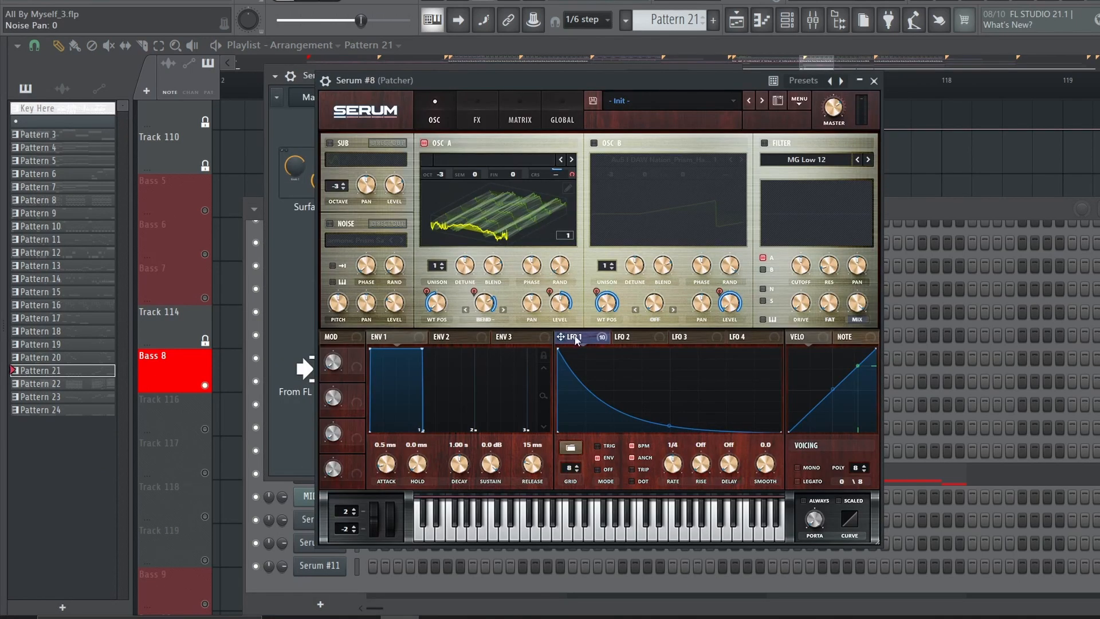
{"action": "key", "text": "space"}
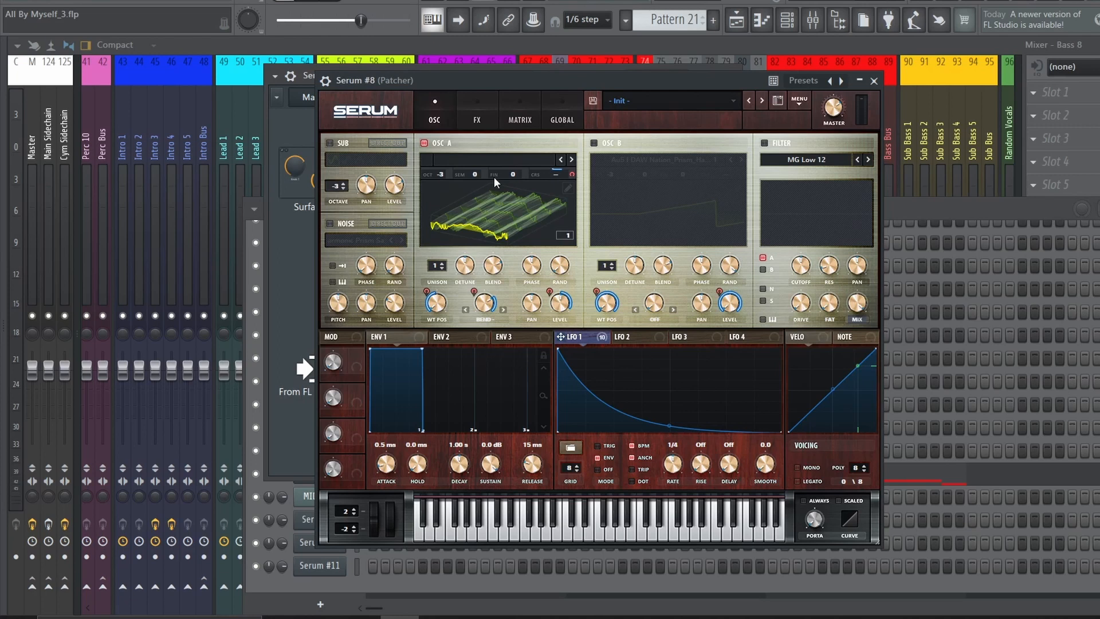
Review the EQ, Phaser and Distortion effects of the Serum in the Serum #8 Patcher while playing the bass
{"action": "left_click", "coordinate": [490, 122]}
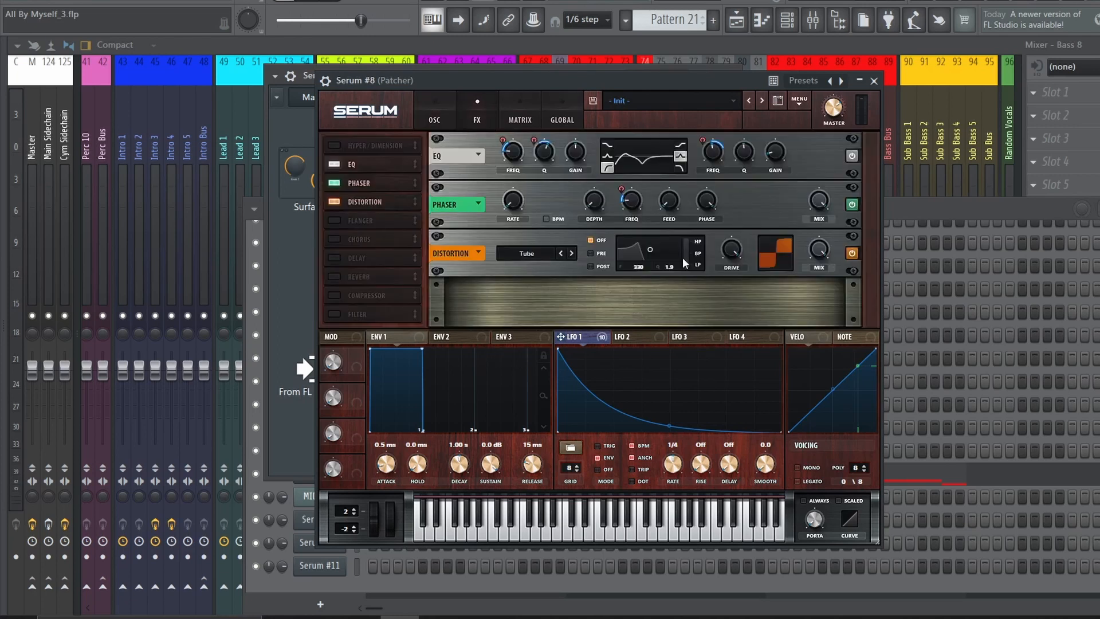
{"action": "key", "text": "space"}
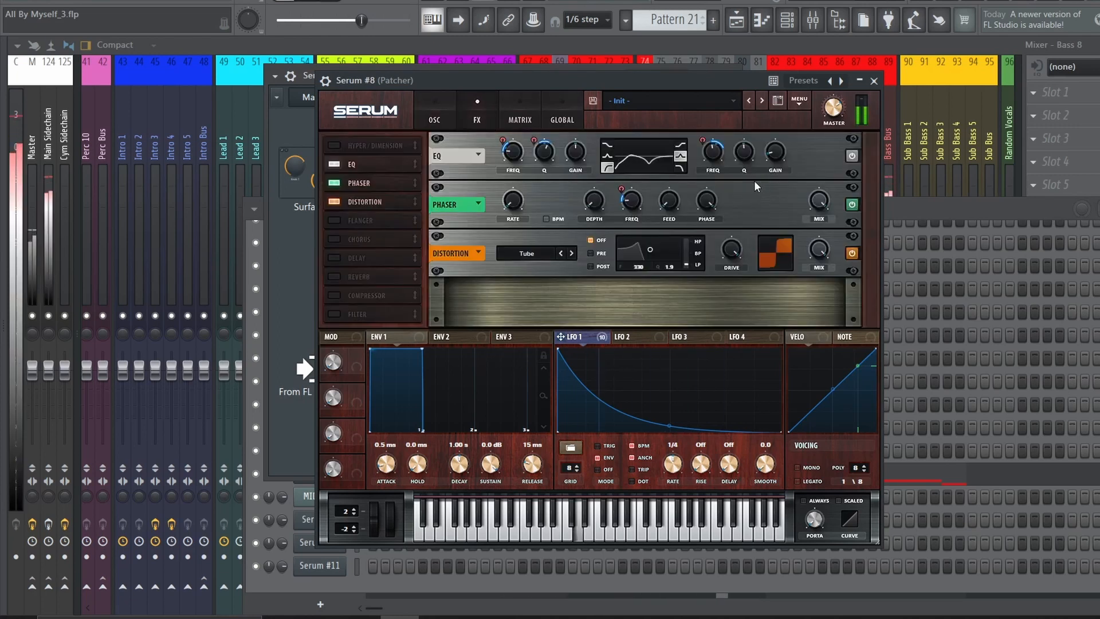
{"action": "key", "text": "space"}
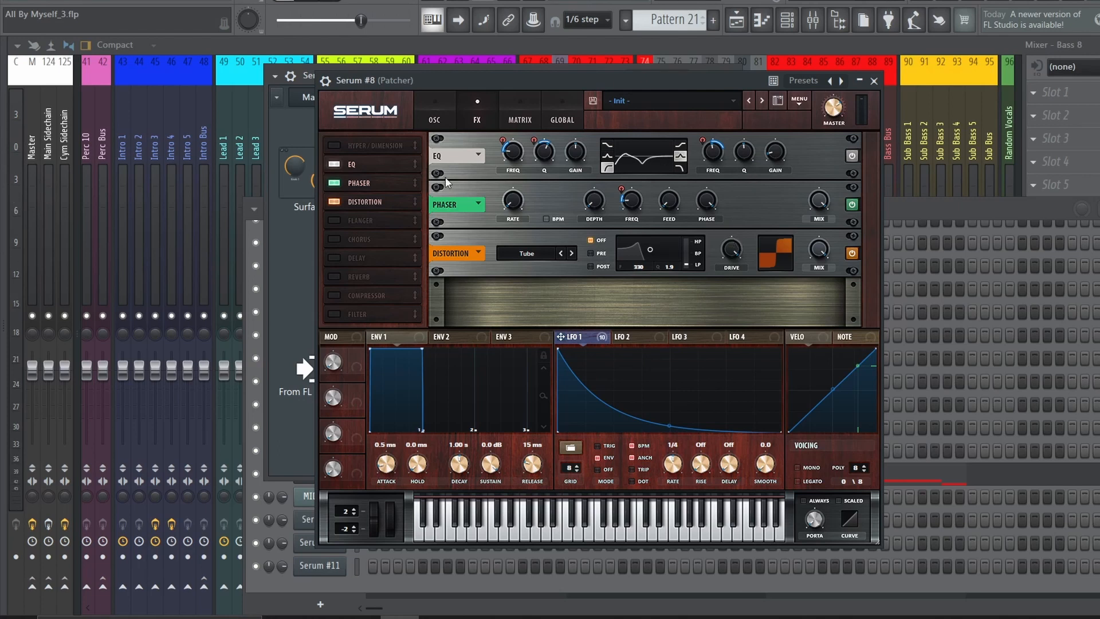
{"action": "key", "text": "space"}
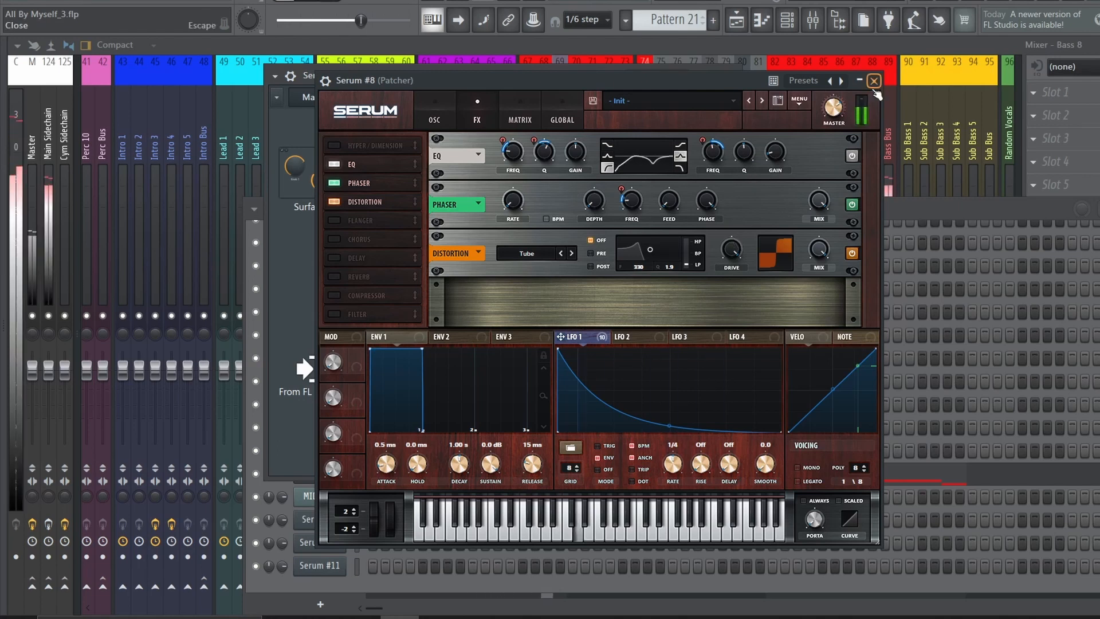
Inspect the nested OTT Patcher, Fruity Parametric EQ 2 and SerumFX in the Serum #8 Patcher
{"action": "left_click", "coordinate": [873, 81]}
{"action": "key", "text": "space"}
{"action": "double_click", "coordinate": [438, 208]}
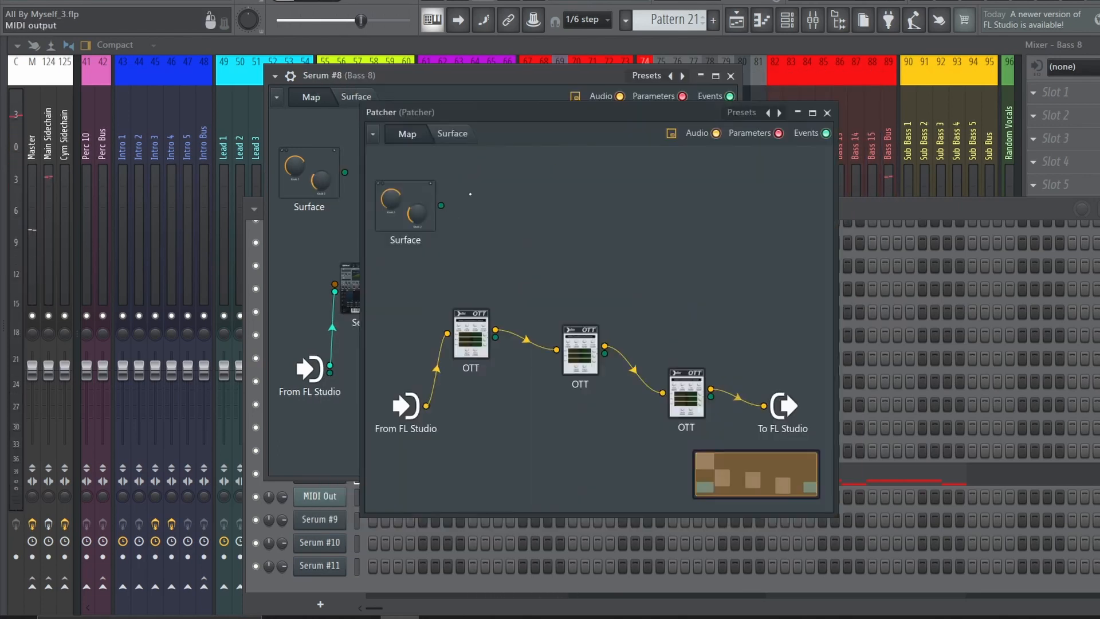
{"action": "left_click", "coordinate": [823, 112]}
{"action": "double_click", "coordinate": [602, 290]}
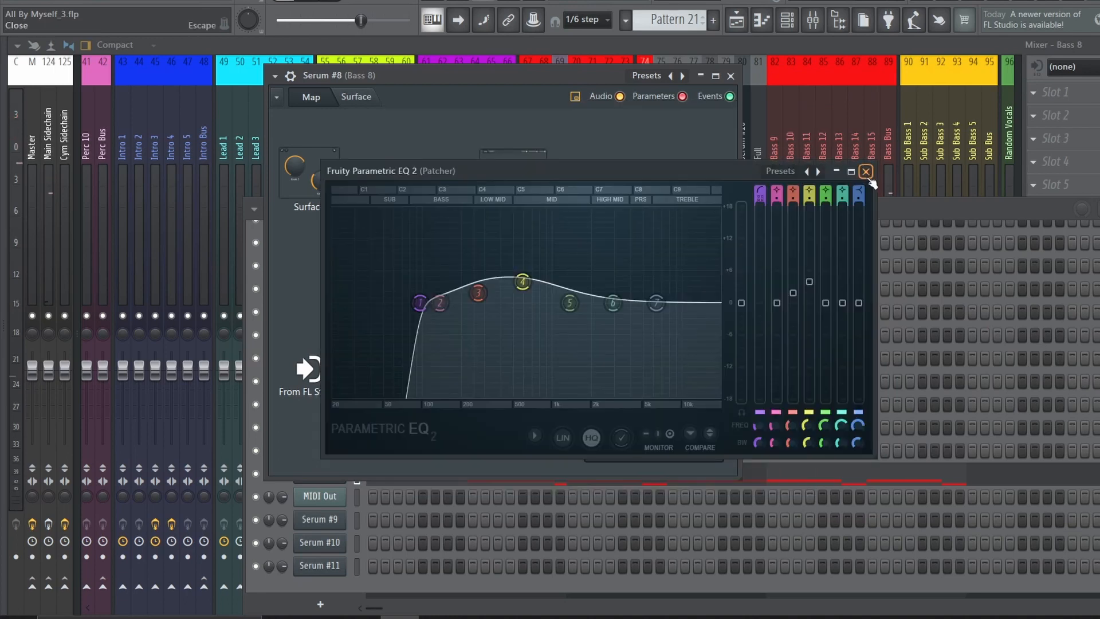
{"action": "left_click", "coordinate": [871, 169]}
{"action": "double_click", "coordinate": [676, 258]}
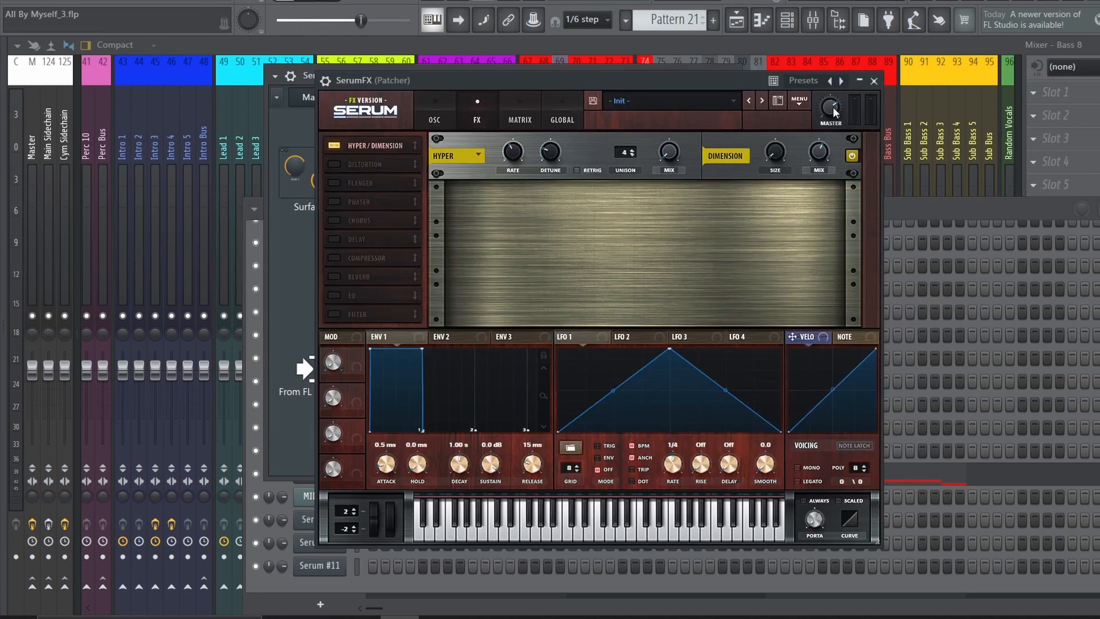
{"action": "left_click", "coordinate": [869, 81]}
Clear the Serum #8 Patcher and the channel rack from the mixer and select the Dry mixer track
{"action": "left_click", "coordinate": [730, 76]}
{"action": "left_click_drag", "start_coordinate": [788, 205], "coordinate": [630, 208]}
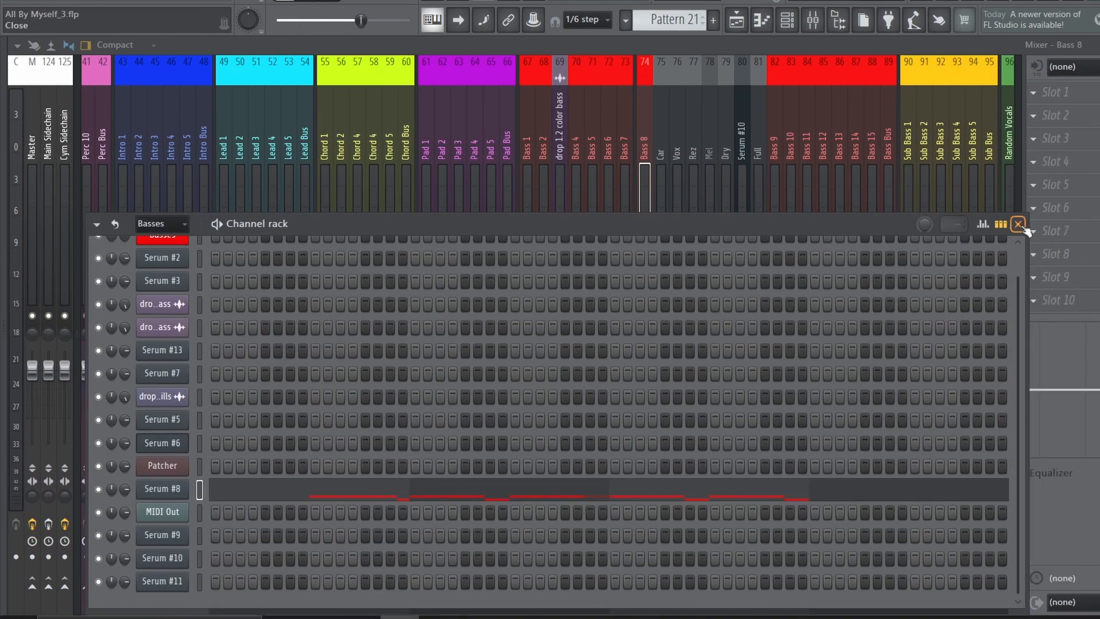
{"action": "left_click", "coordinate": [1025, 228]}
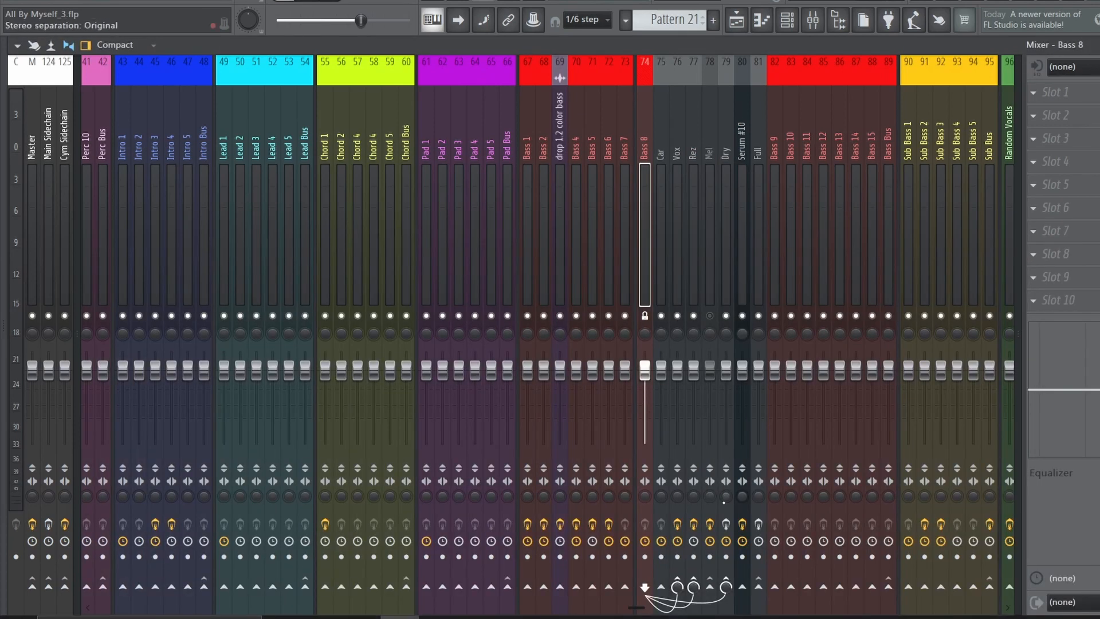
{"action": "left_click", "coordinate": [729, 275]}
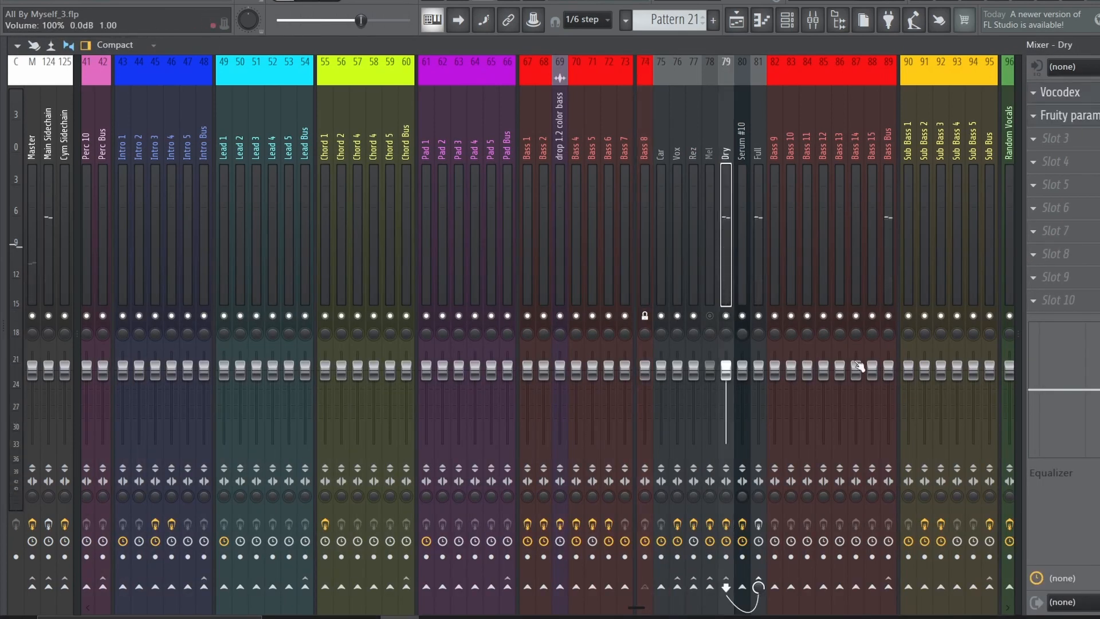
Inspect the Vocodex and Fruity parametric EQ 2 on the Dry mixer track and the kHs Compressor on the Full track
{"action": "left_click", "coordinate": [1065, 98]}
{"action": "left_click_drag", "start_coordinate": [484, 333], "coordinate": [484, 312]}
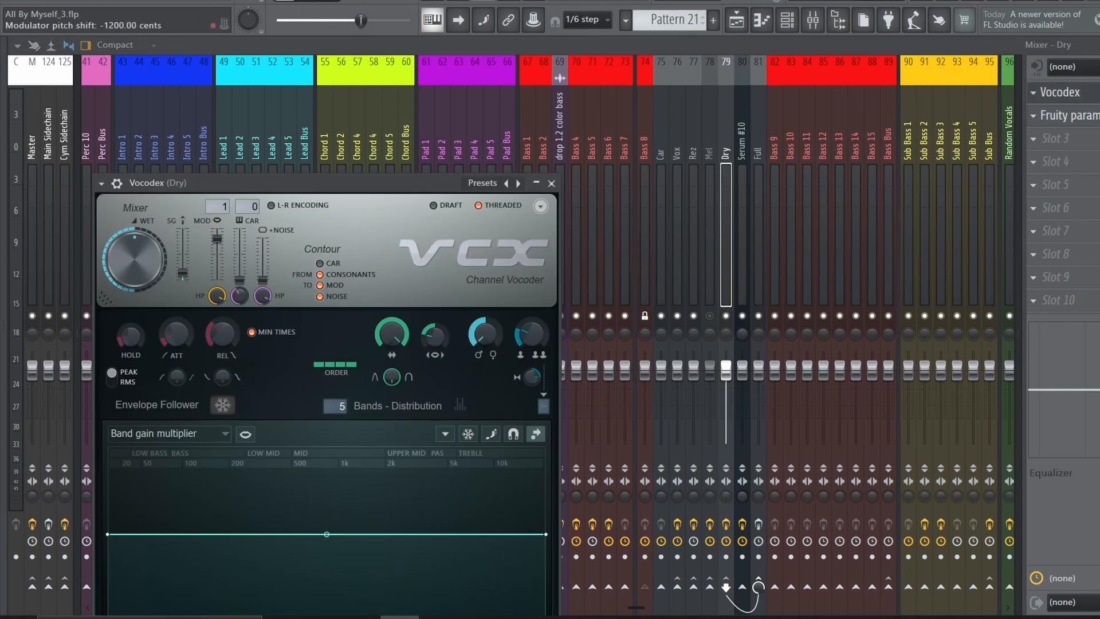
{"action": "left_click", "coordinate": [1076, 117]}
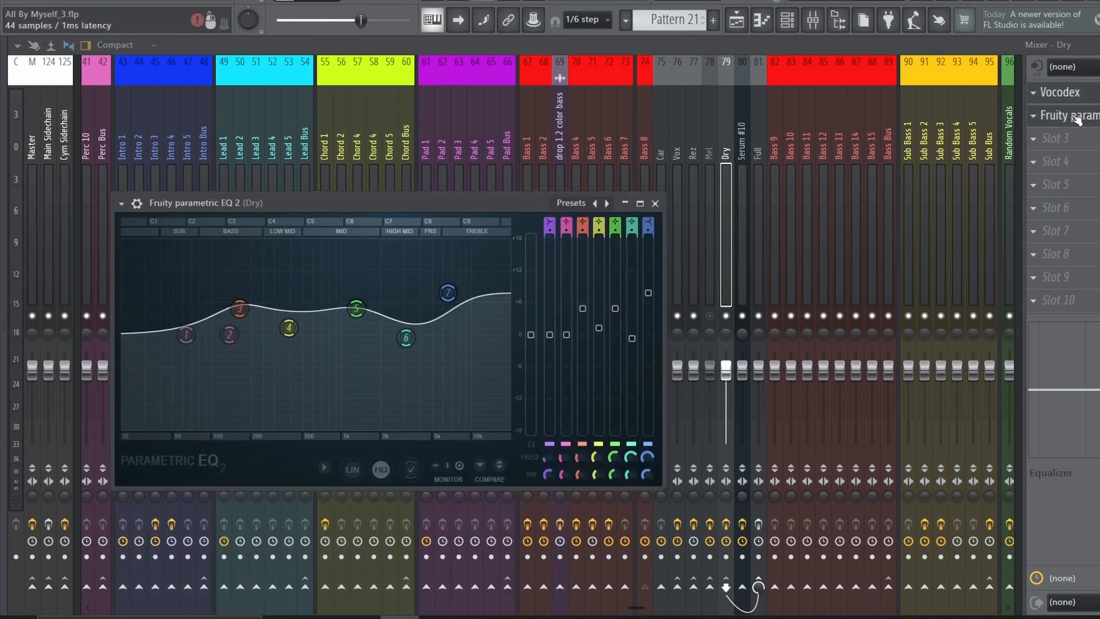
{"action": "left_click", "coordinate": [1077, 119]}
{"action": "key", "text": "space"}
{"action": "left_click", "coordinate": [759, 208]}
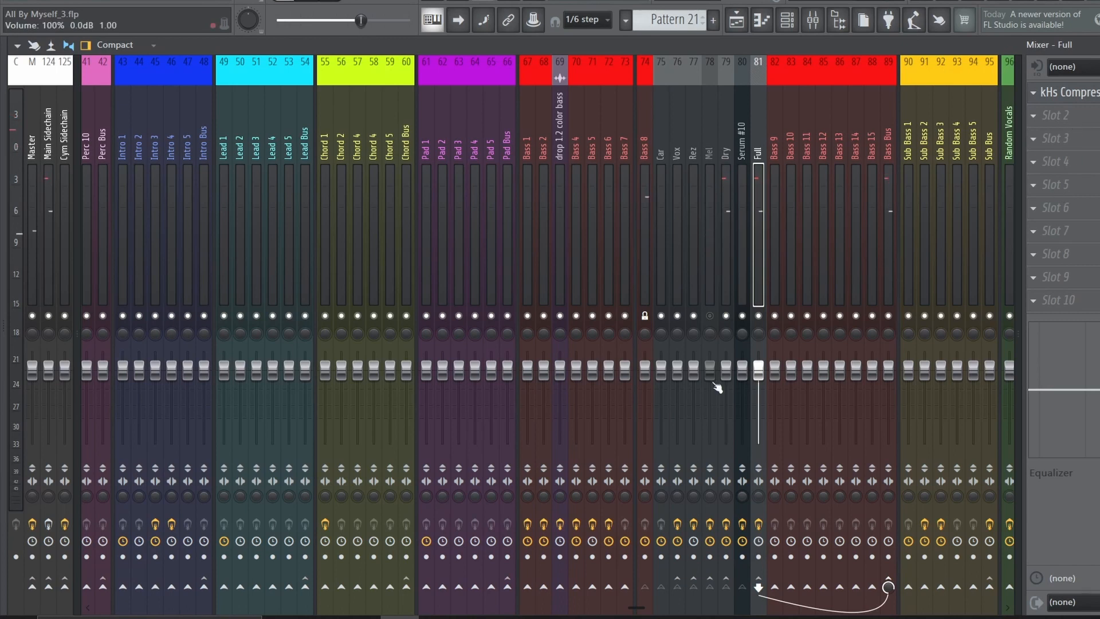
{"action": "left_click", "coordinate": [1091, 92]}
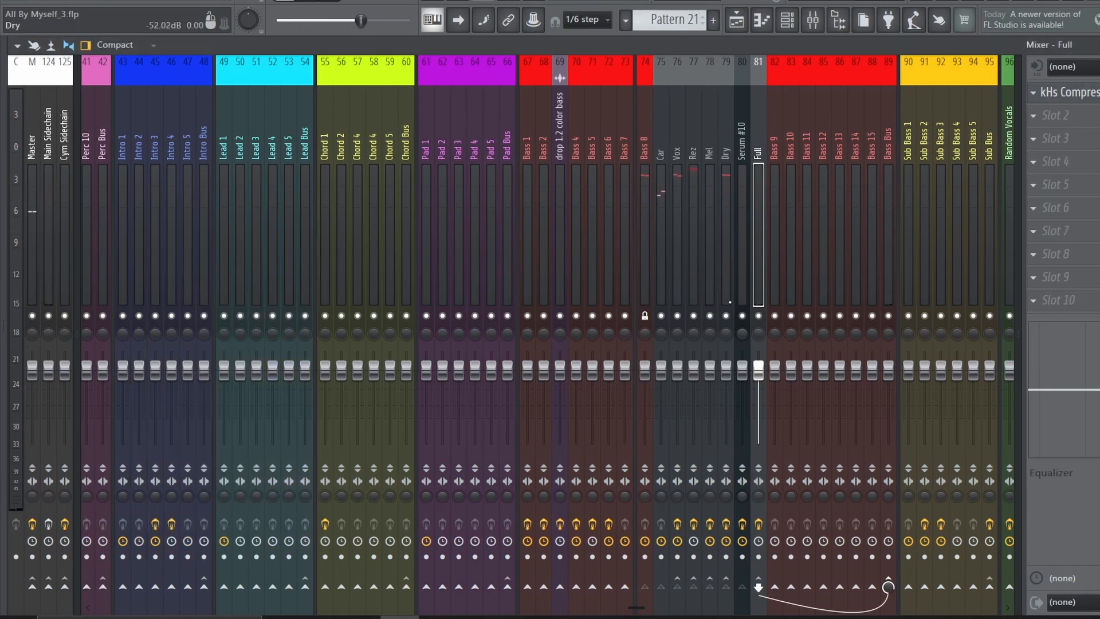
Mute the Dry mixer track, play the bass with the Mel track enabled, and select Mel
{"action": "left_click", "coordinate": [730, 302]}
{"action": "left_click", "coordinate": [727, 317]}
{"action": "key", "text": "space"}
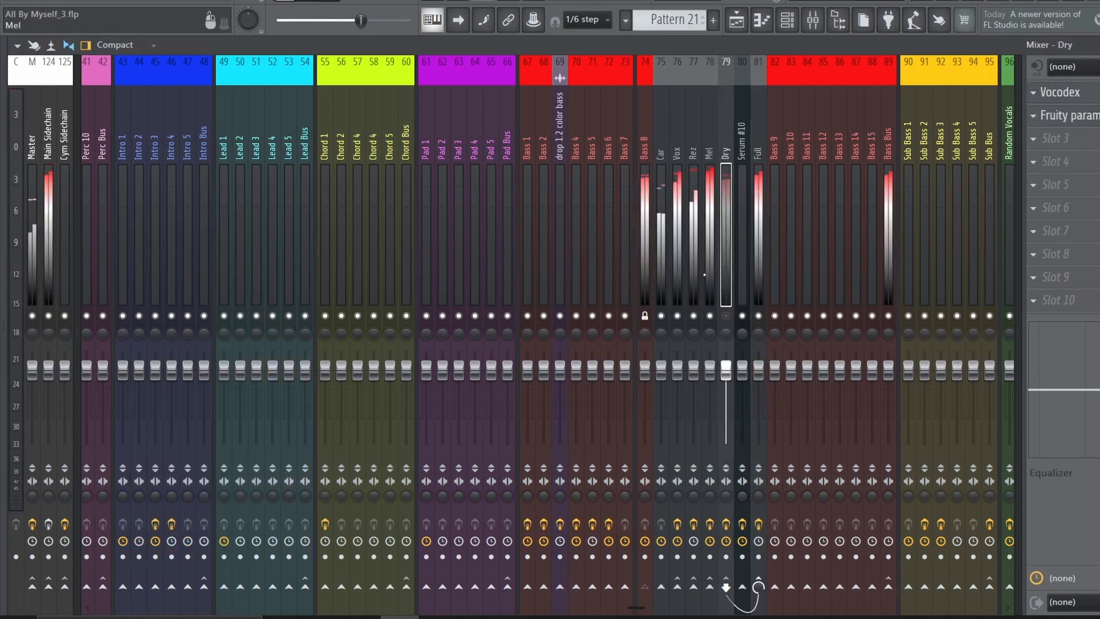
{"action": "left_click", "coordinate": [709, 258]}
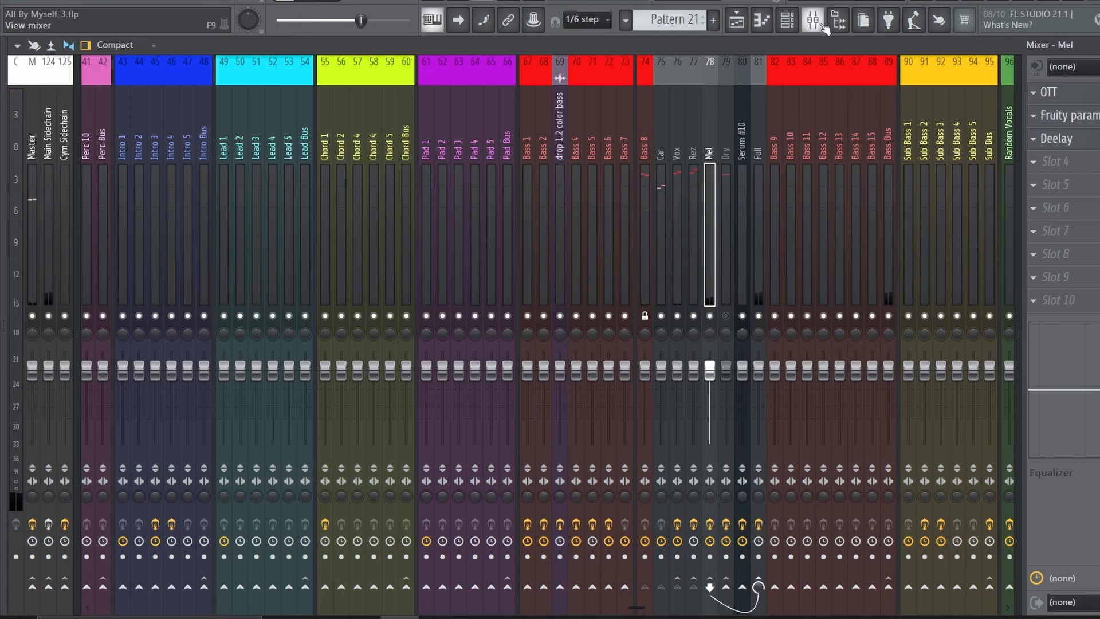
Switch to Pattern 22 and route its Car mixer track to the Master
{"action": "left_click", "coordinate": [736, 20]}
{"action": "key", "text": "F9"}
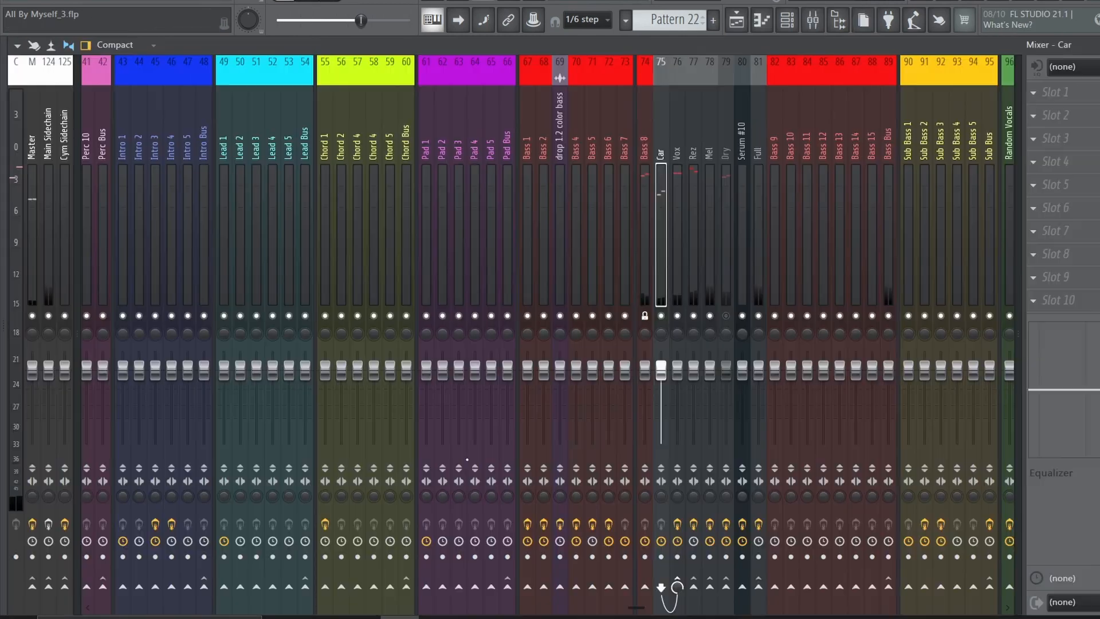
{"action": "left_click", "coordinate": [32, 588]}
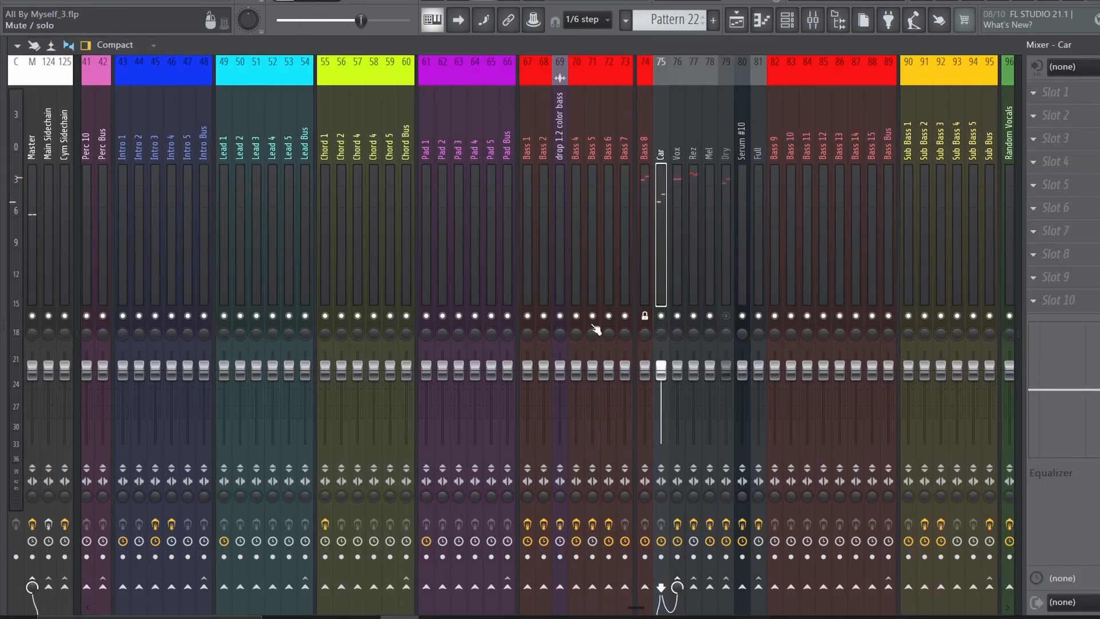
Mute the Vox, Rez and Mel mixer tracks and play the Car layer
{"action": "left_click", "coordinate": [677, 316]}
{"action": "left_click", "coordinate": [693, 315]}
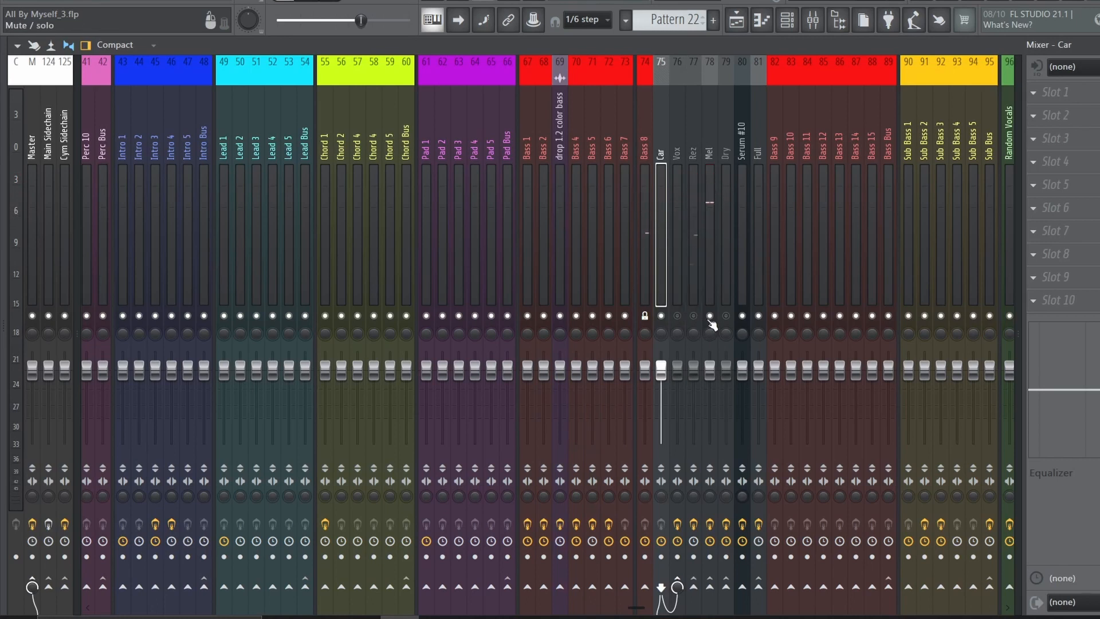
{"action": "left_click", "coordinate": [709, 315]}
{"action": "key", "text": "space"}
Open the Serum #9 Patcher used by Pattern 22 and inspect the waveforms and tuning of its 3x Osc
{"action": "key", "text": "F6"}
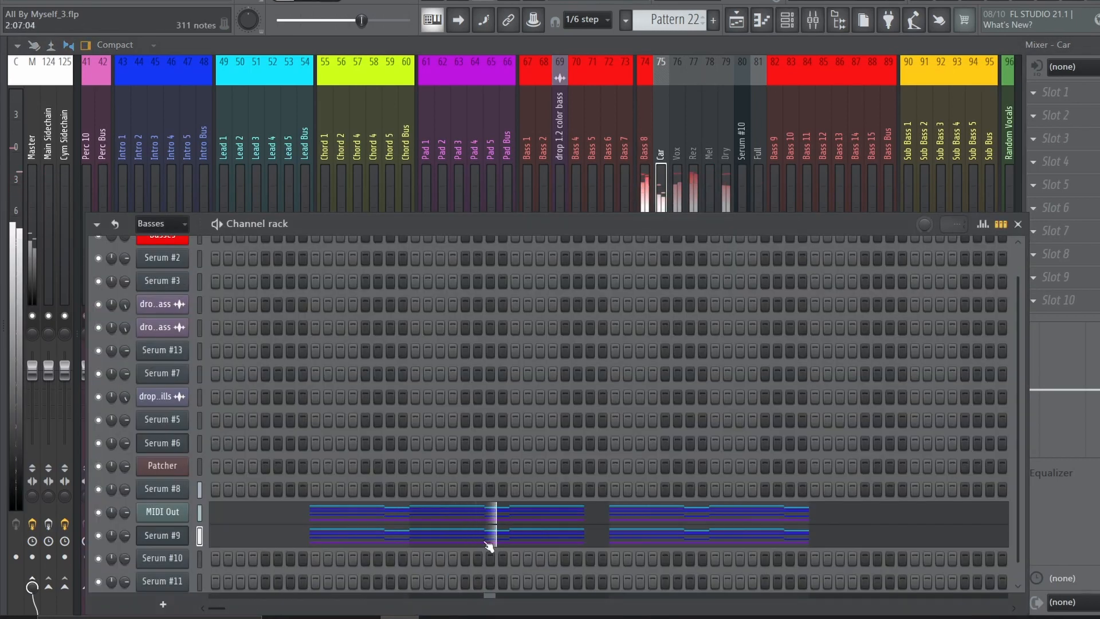
{"action": "left_click", "coordinate": [162, 535]}
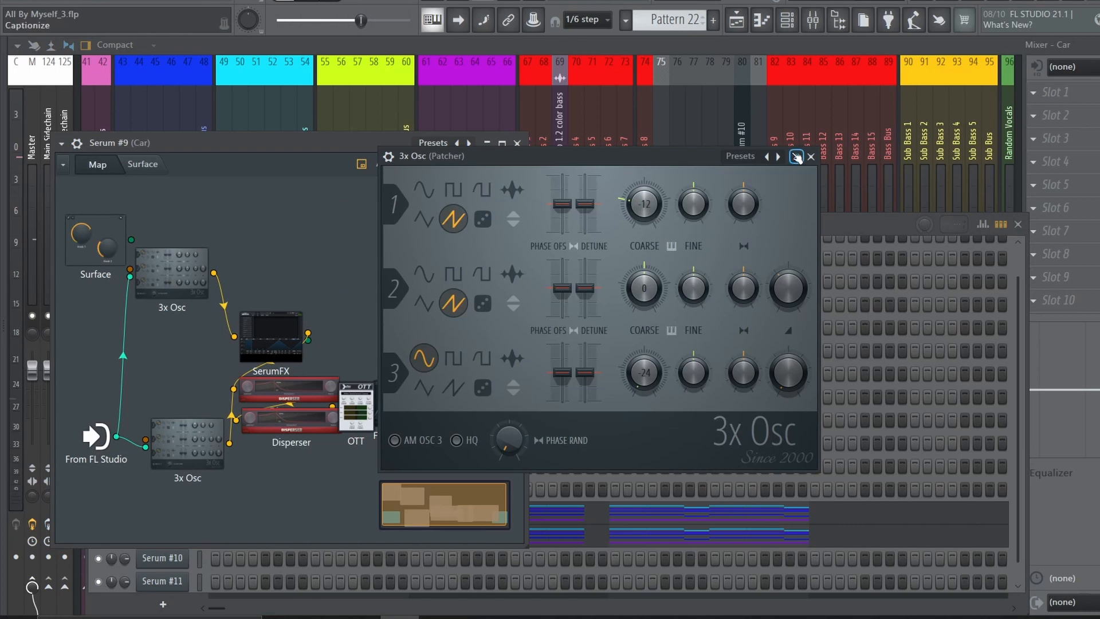
{"action": "left_click", "coordinate": [810, 156]}
Spread out the overlapping SerumFX, Disperser, OTT and EQ nodes on the Serum #9 Patcher map and close the Patcher
{"action": "left_click_drag", "start_coordinate": [268, 338], "coordinate": [184, 335]}
{"action": "left_click_drag", "start_coordinate": [300, 387], "coordinate": [304, 342]}
{"action": "left_click_drag", "start_coordinate": [318, 419], "coordinate": [330, 439]}
{"action": "left_click_drag", "start_coordinate": [416, 414], "coordinate": [414, 425]}
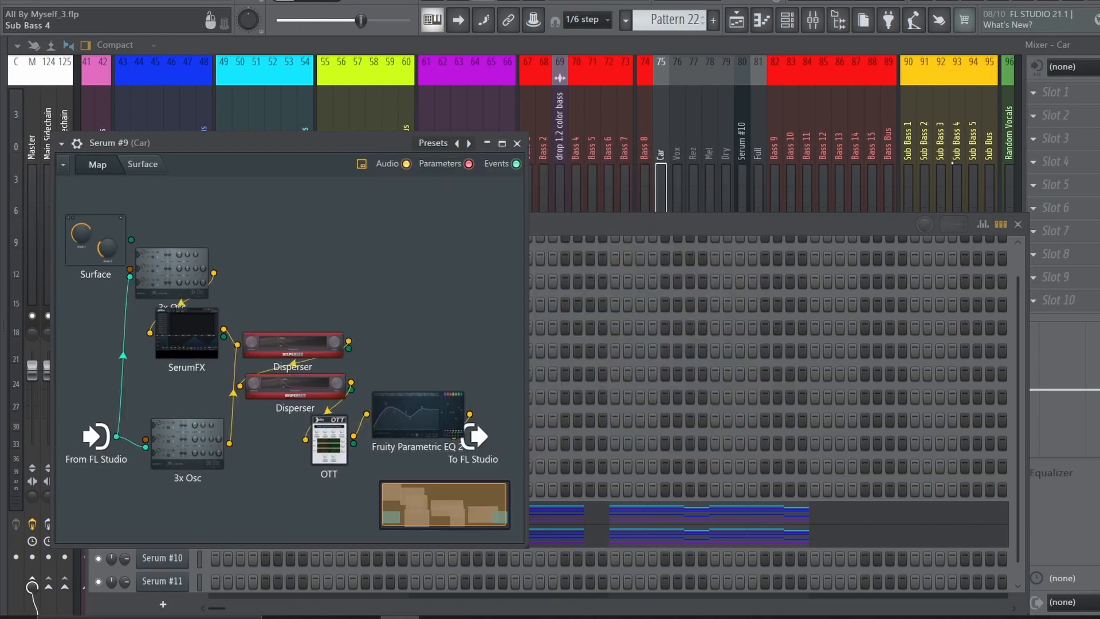
{"action": "left_click", "coordinate": [788, 21]}
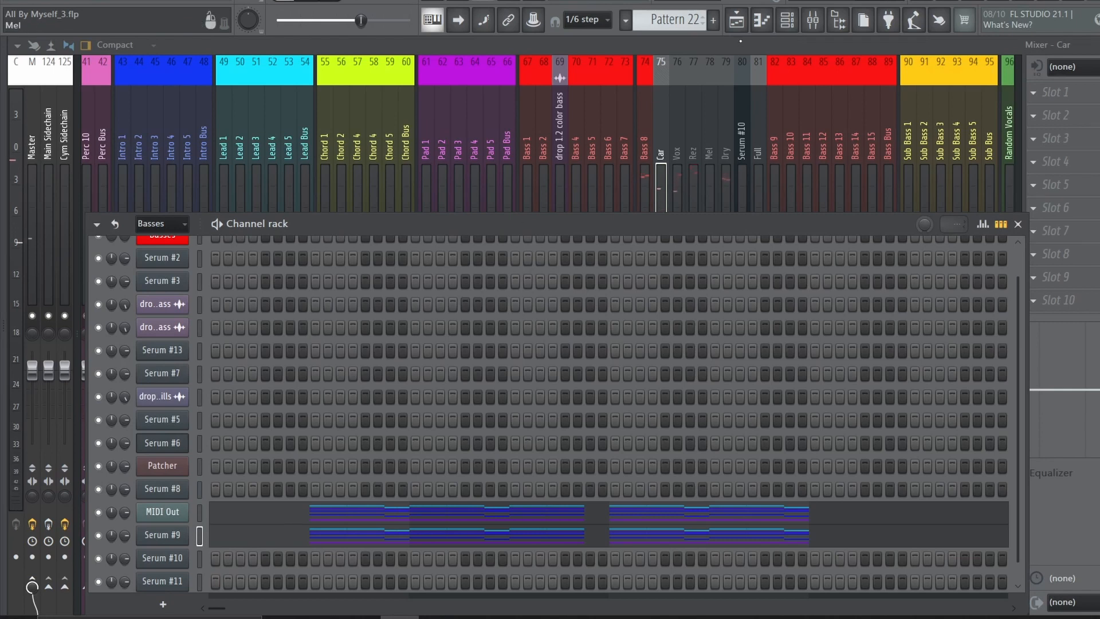
Close the channel rack and unmute the Rez and Mel mixer tracks
{"action": "left_click", "coordinate": [787, 20]}
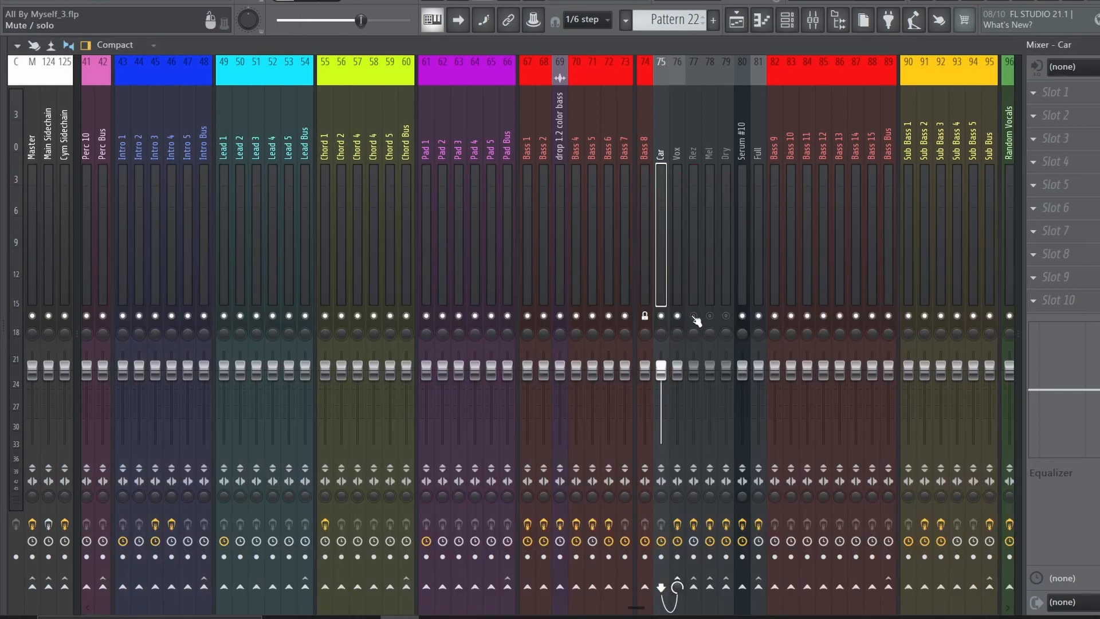
{"action": "left_click", "coordinate": [693, 316]}
{"action": "left_click", "coordinate": [710, 317]}
{"action": "left_click", "coordinate": [699, 283]}
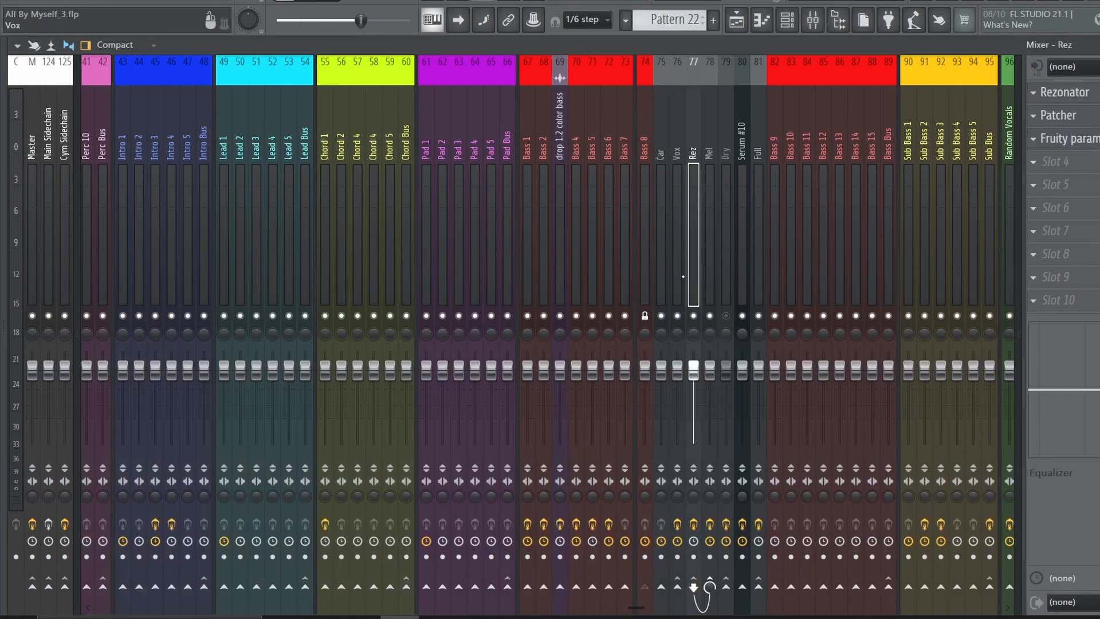
Inspect the OTT, parametric EQ and Deelay effects on the Mel mixer track
{"action": "left_click", "coordinate": [709, 235]}
{"action": "left_click", "coordinate": [1054, 93]}
{"action": "left_click", "coordinate": [1060, 96]}
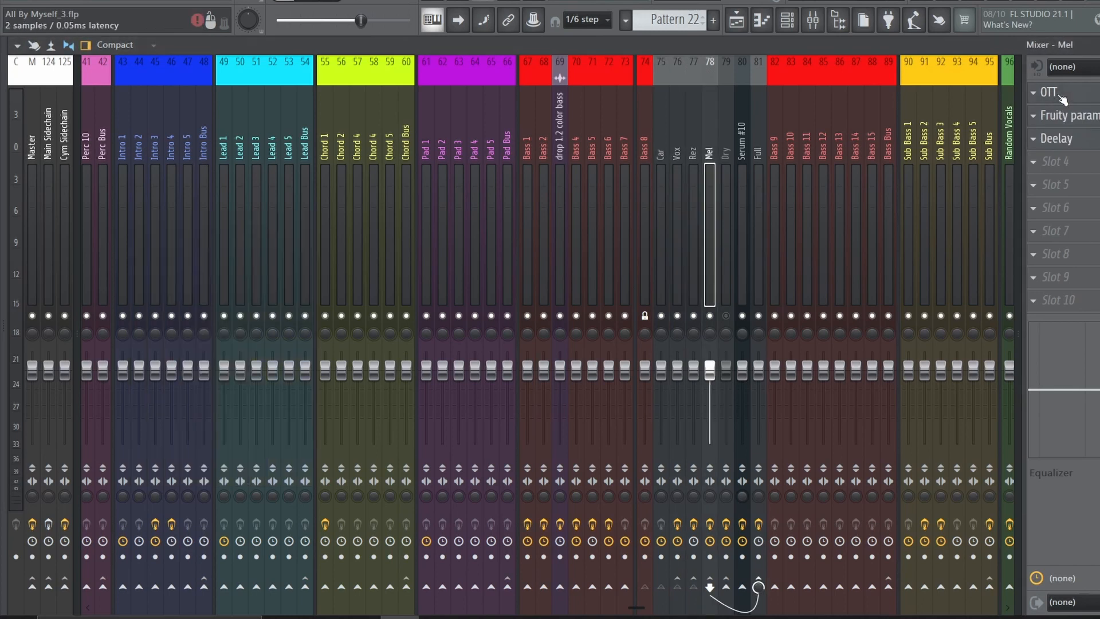
{"action": "left_click", "coordinate": [1060, 115]}
{"action": "left_click", "coordinate": [1060, 115]}
{"action": "left_click", "coordinate": [1057, 138]}
Enable the Rezonator Porta automation on Track 117 in the Playlist and play Patterns 21 and 22 around bar 127
{"action": "left_click", "coordinate": [812, 20]}
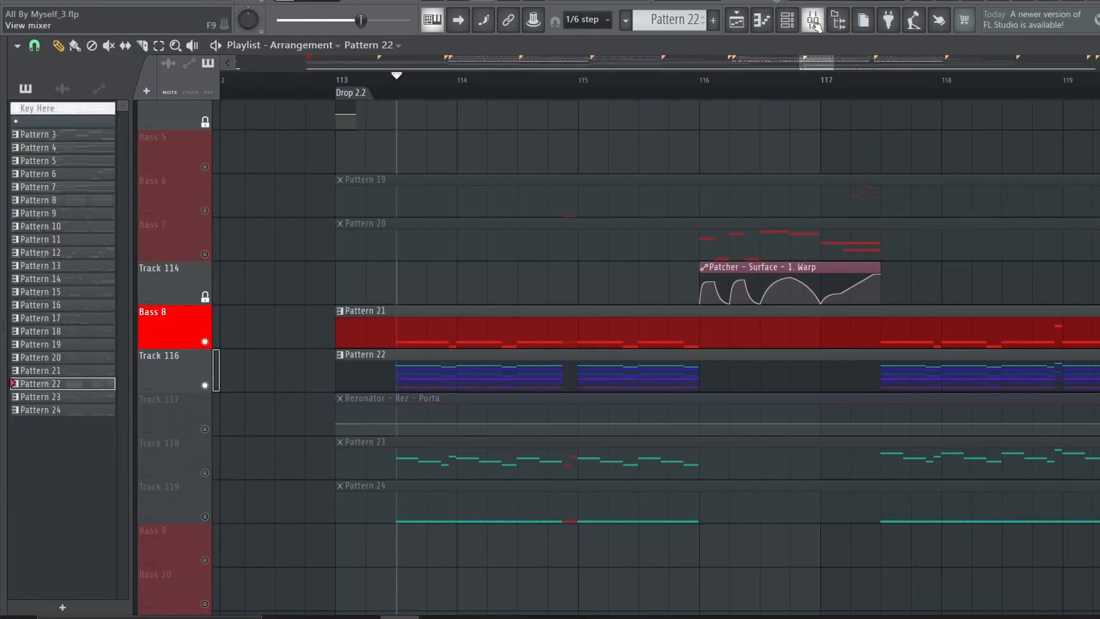
{"action": "left_click", "coordinate": [813, 20]}
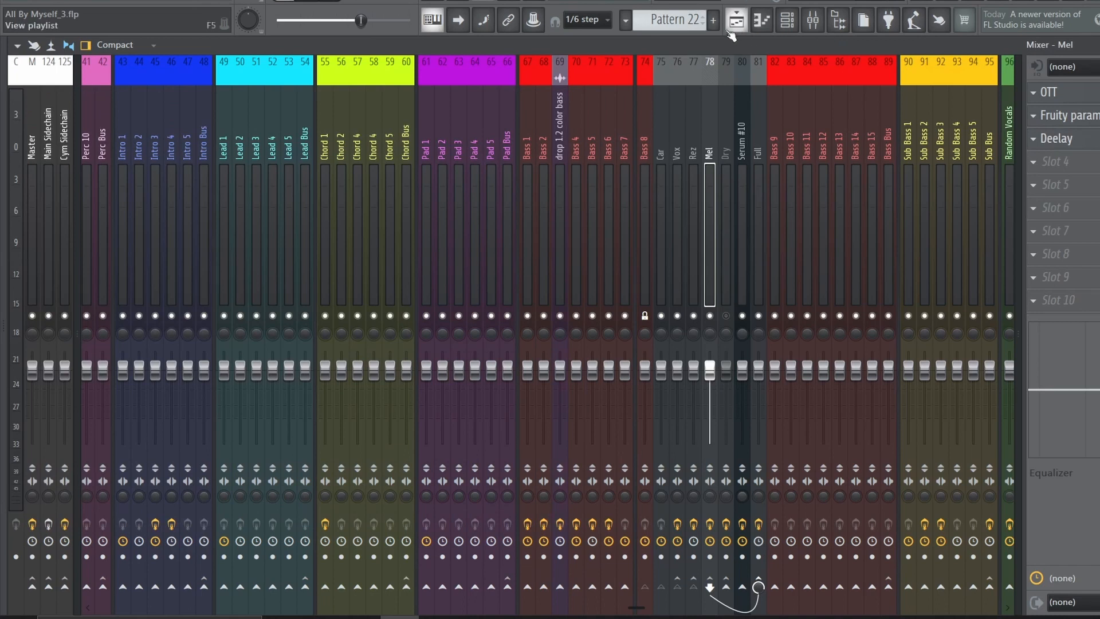
{"action": "left_click", "coordinate": [730, 30]}
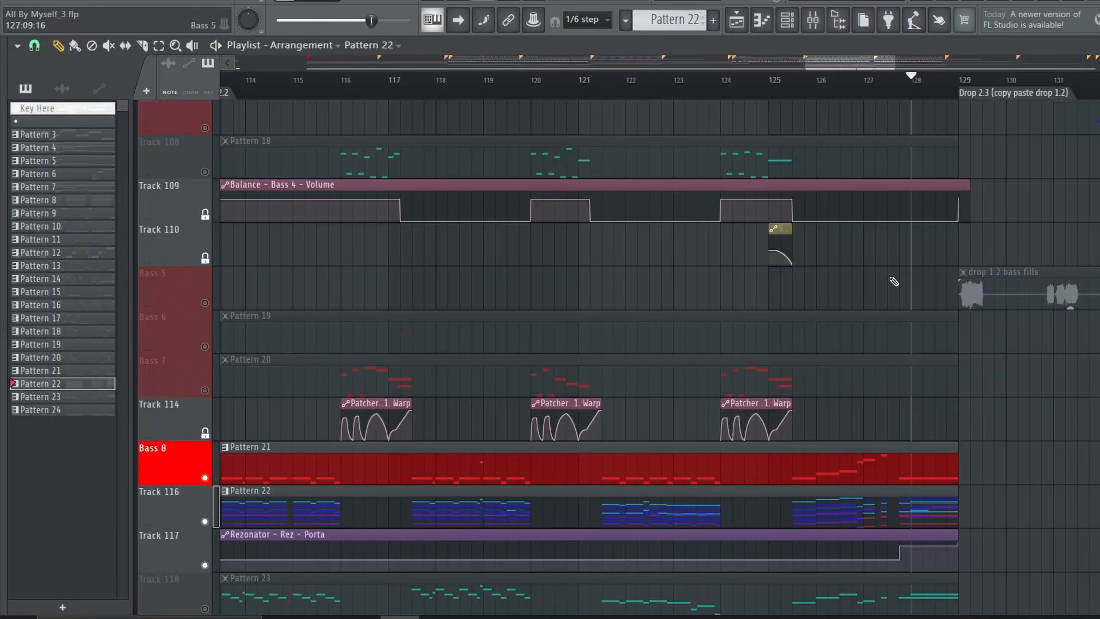
{"action": "scroll", "coordinate": [906, 239], "scroll_direction": "down", "scroll_amount": 4}
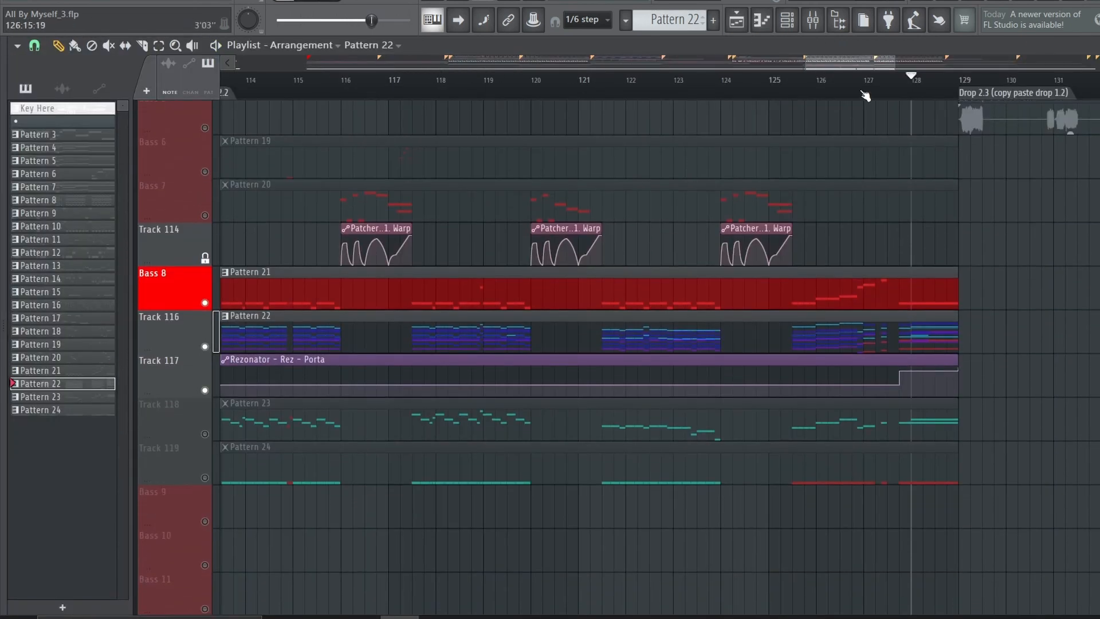
{"action": "left_click", "coordinate": [863, 93]}
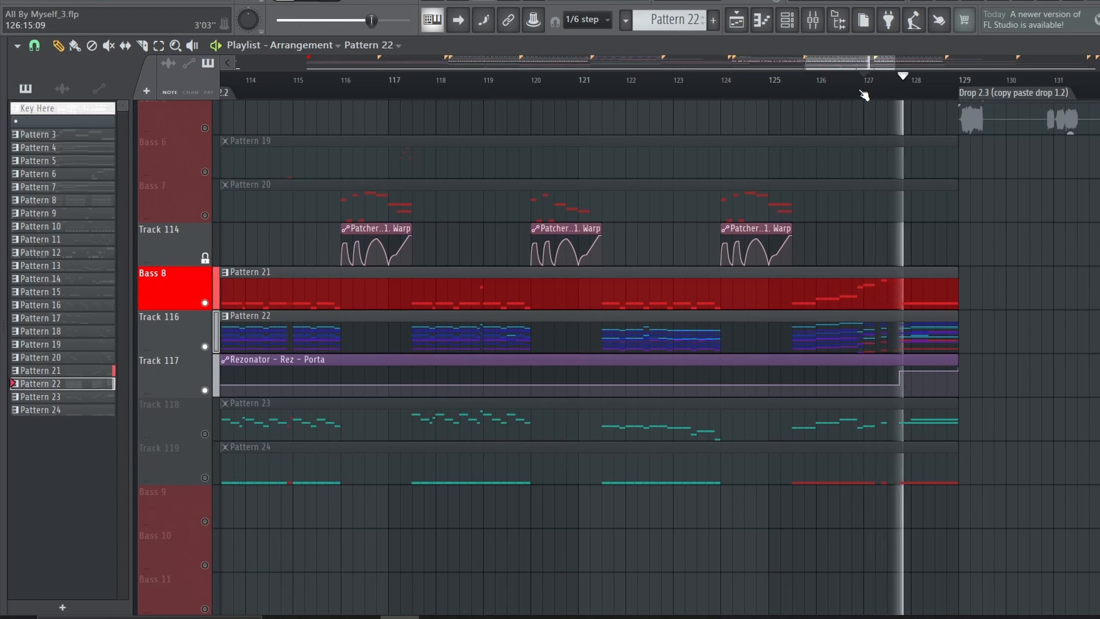
{"action": "left_click", "coordinate": [864, 94]}
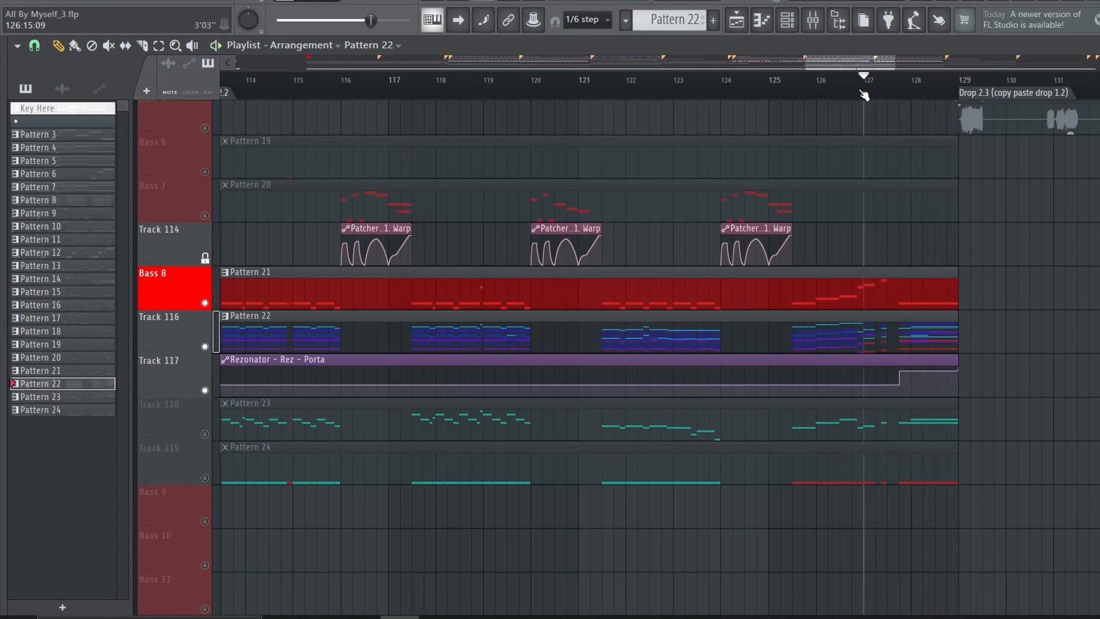
{"action": "scroll", "coordinate": [864, 95], "scroll_direction": "up", "scroll_amount": 3}
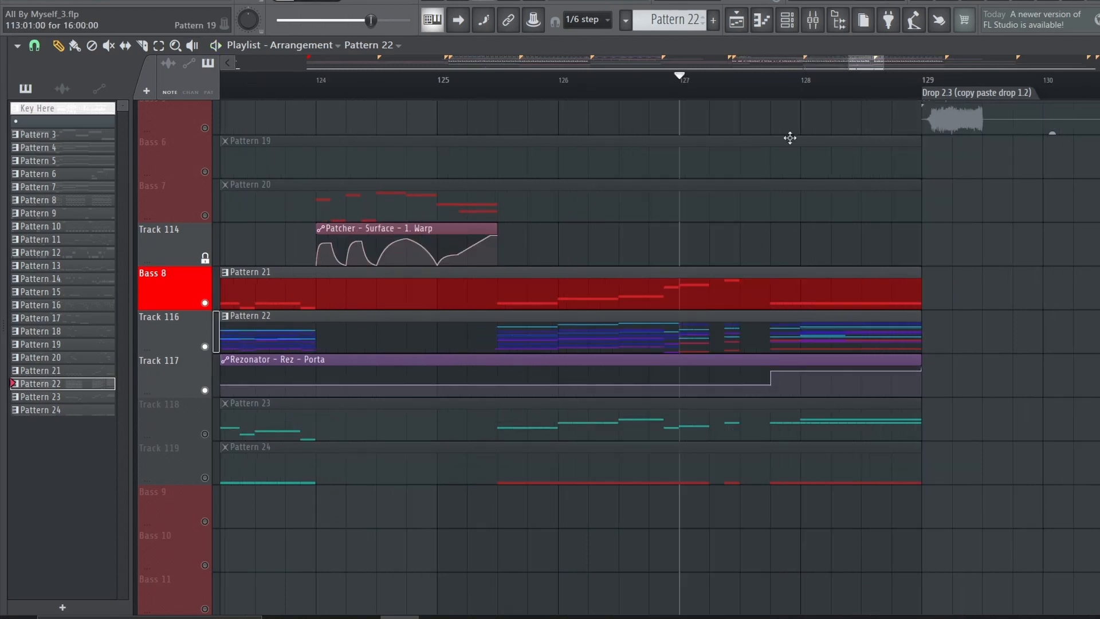
{"action": "left_click", "coordinate": [773, 82]}
Compare Pattern 22's MIDI Out and Serum #9 notes in the piano roll and play the held chord at the end
{"action": "key", "text": "F7"}
{"action": "scroll", "coordinate": [540, 350], "scroll_direction": "down", "scroll_amount": 5}
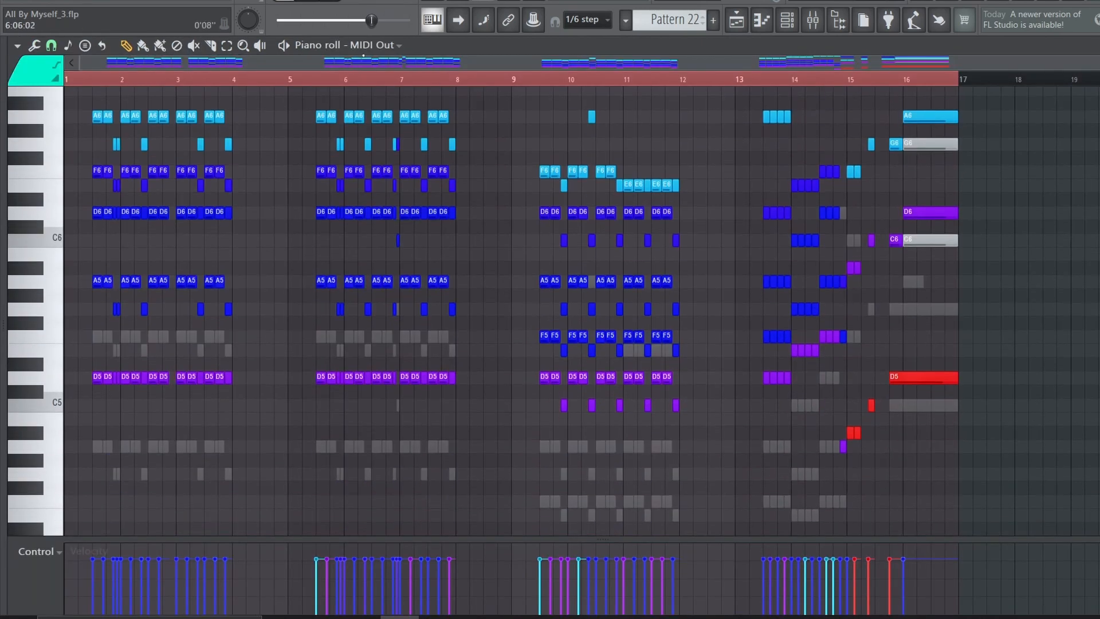
{"action": "left_click", "coordinate": [361, 45]}
{"action": "left_click", "coordinate": [400, 465]}
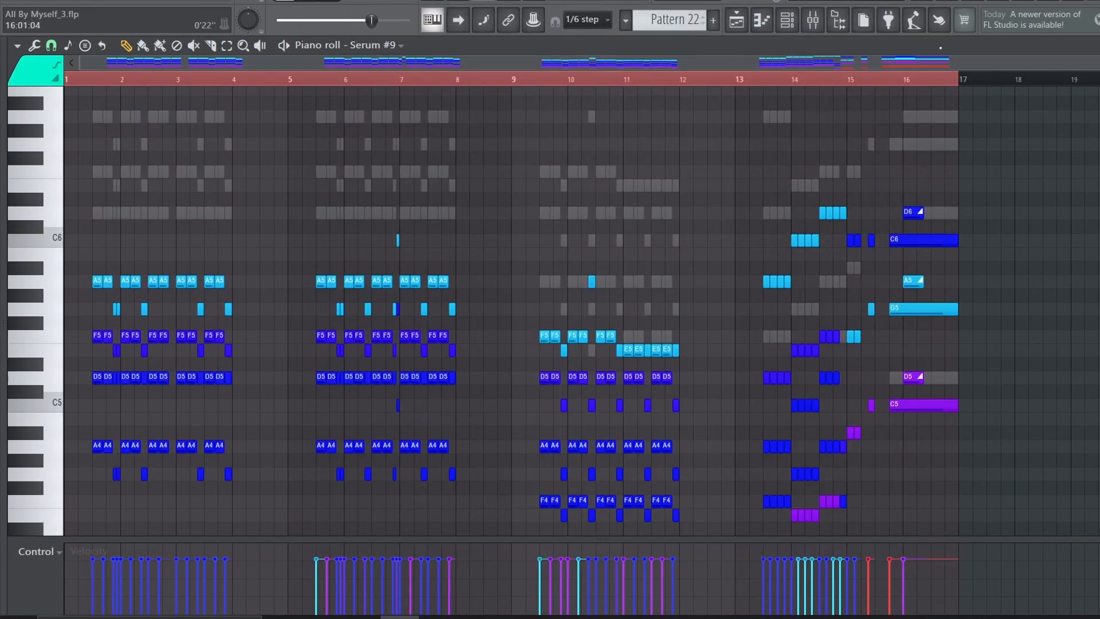
{"action": "scroll", "coordinate": [903, 88], "scroll_direction": "up", "scroll_amount": 4}
{"action": "scroll", "coordinate": [895, 87], "scroll_direction": "down", "scroll_amount": 3}
{"action": "key", "text": "space"}
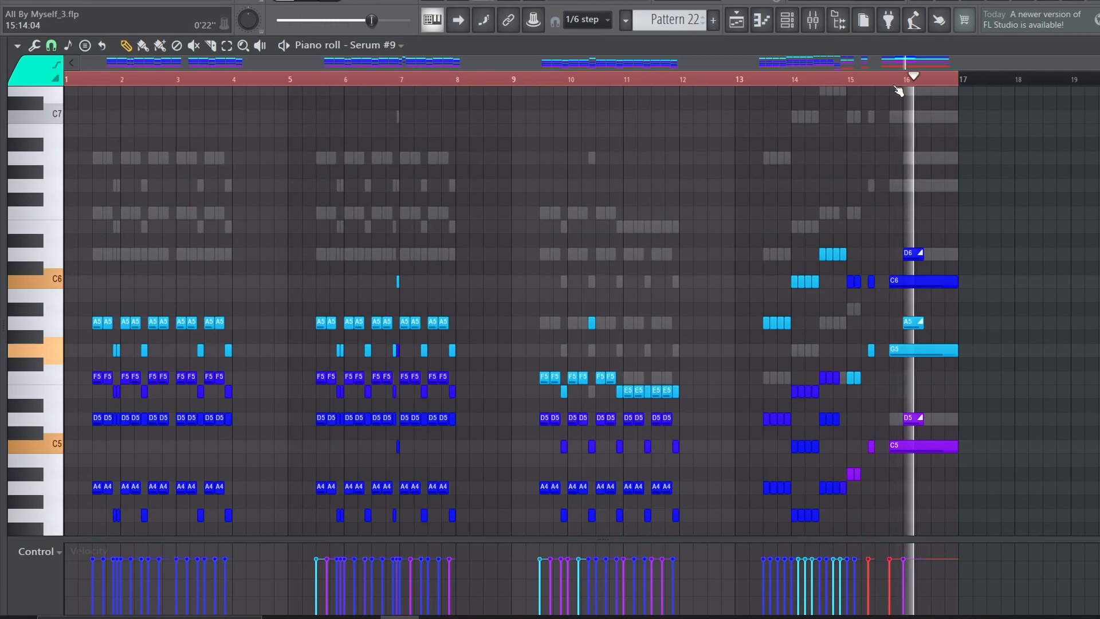
{"action": "key", "text": "space"}
Solo Track 118 in the Playlist and play Pattern 23 from the start of Drop 2.2
{"action": "key", "text": "F5"}
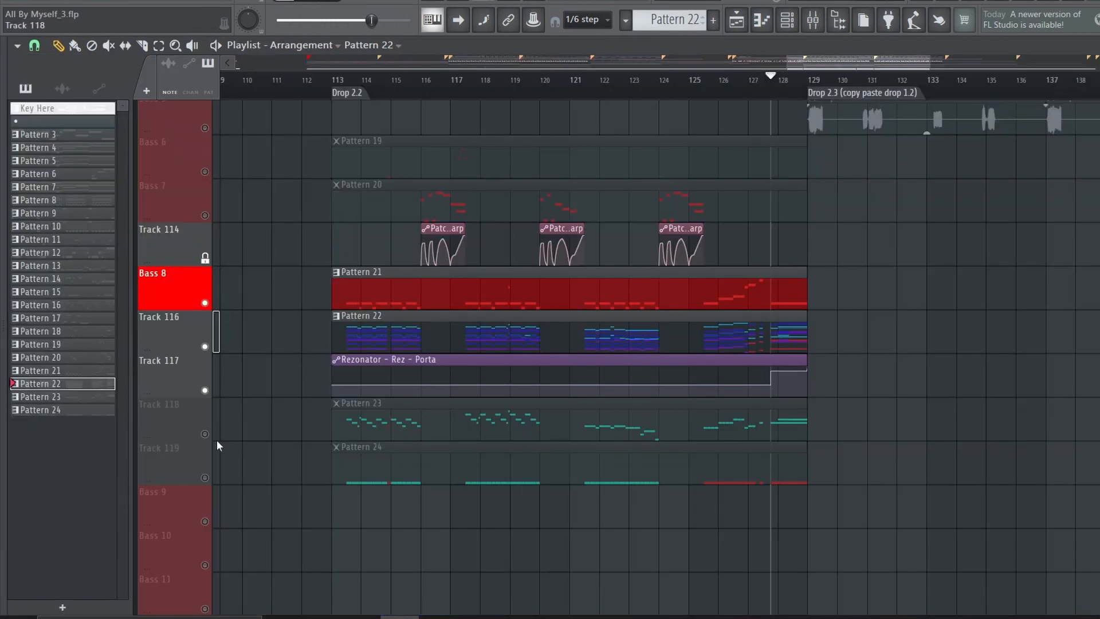
{"action": "left_click", "coordinate": [348, 80]}
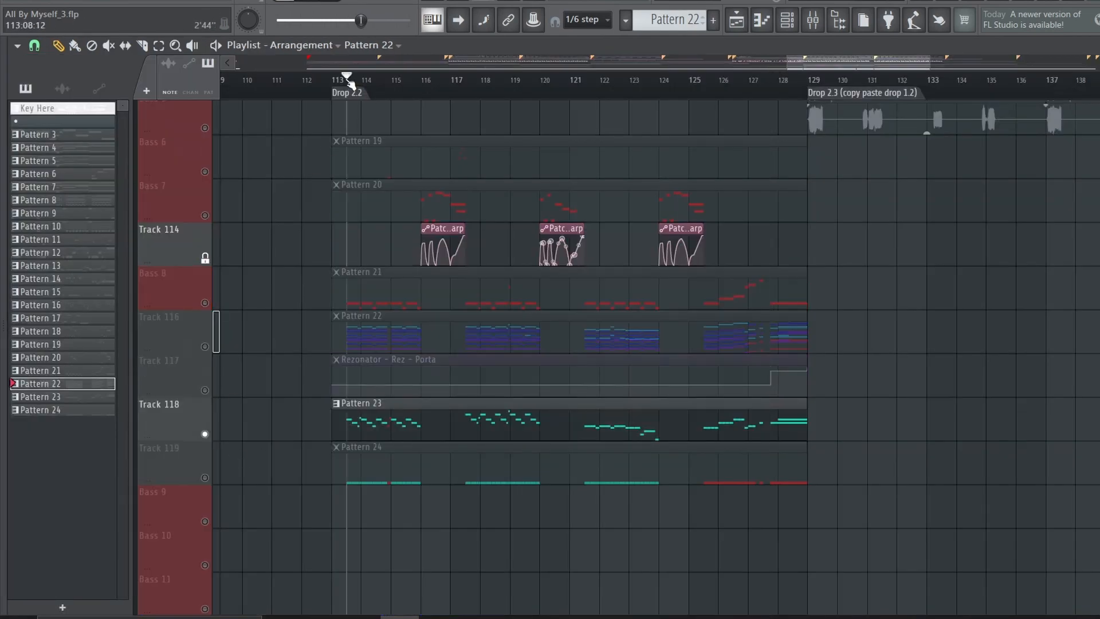
{"action": "key", "text": "space"}
{"action": "left_click", "coordinate": [503, 430]}
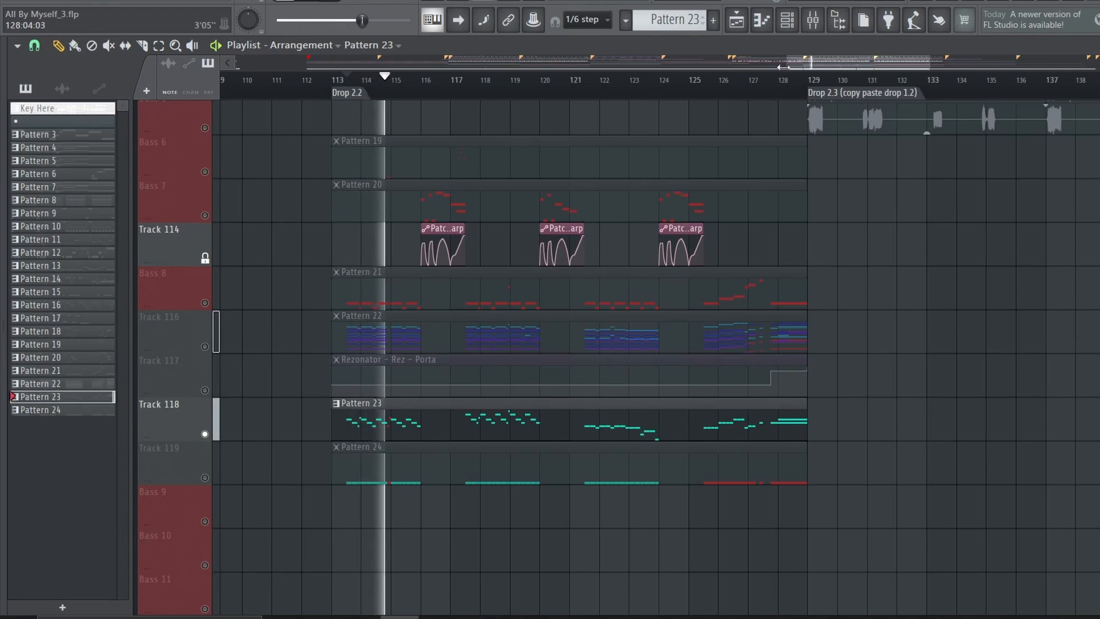
Inspect the Serum #10 Patcher used by Pattern 23 and the OTT effect on its mixer track
{"action": "key", "text": "F9"}
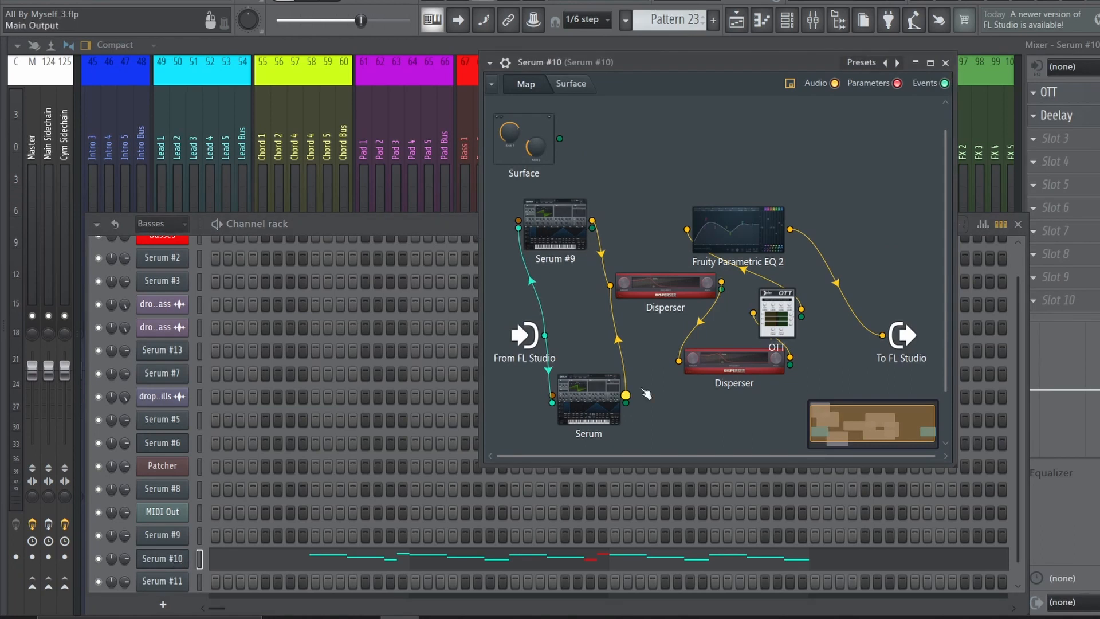
{"action": "left_click", "coordinate": [948, 64]}
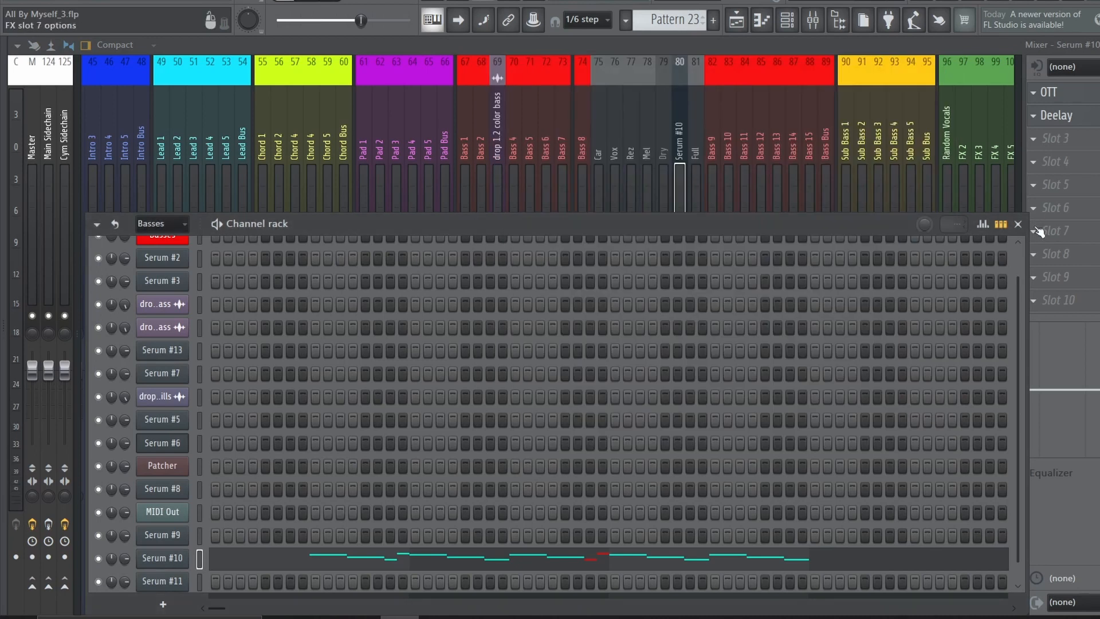
{"action": "left_click", "coordinate": [1018, 223]}
{"action": "left_click", "coordinate": [1071, 92]}
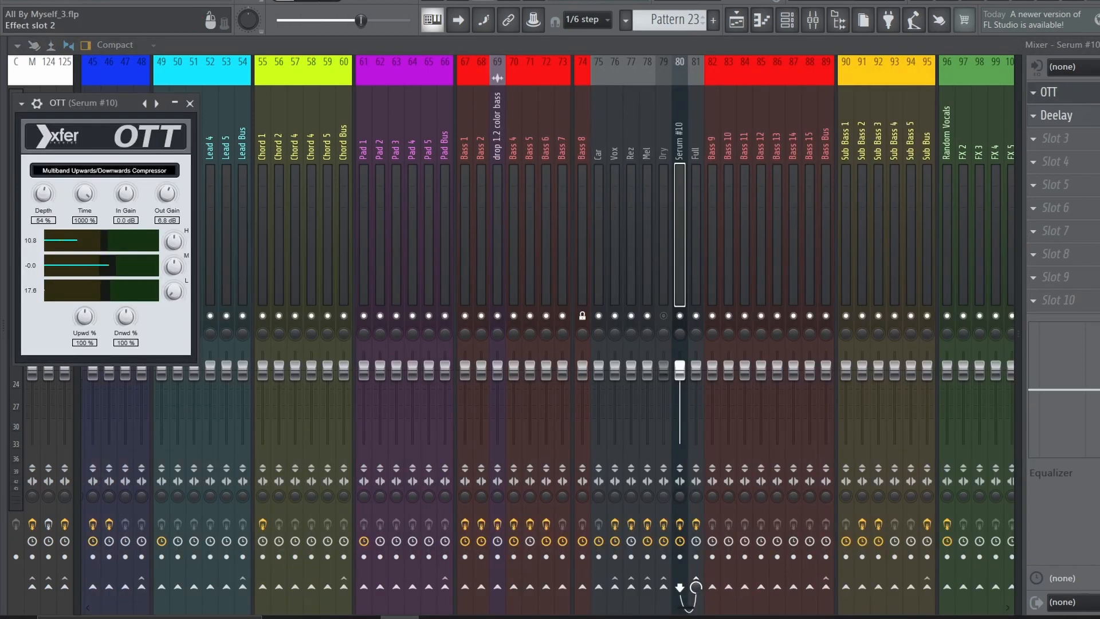
{"action": "key", "text": "Escape"}
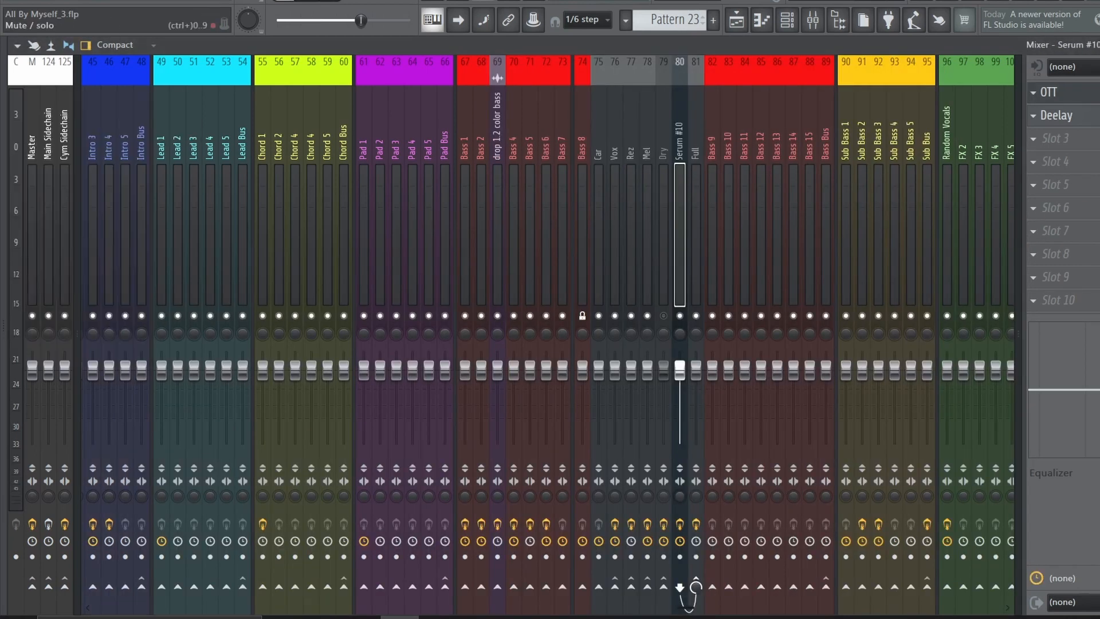
Replay Pattern 23 in the Playlist, then solo Track 119 and select Pattern 24
{"action": "left_click", "coordinate": [736, 20]}
{"action": "key", "text": "space"}
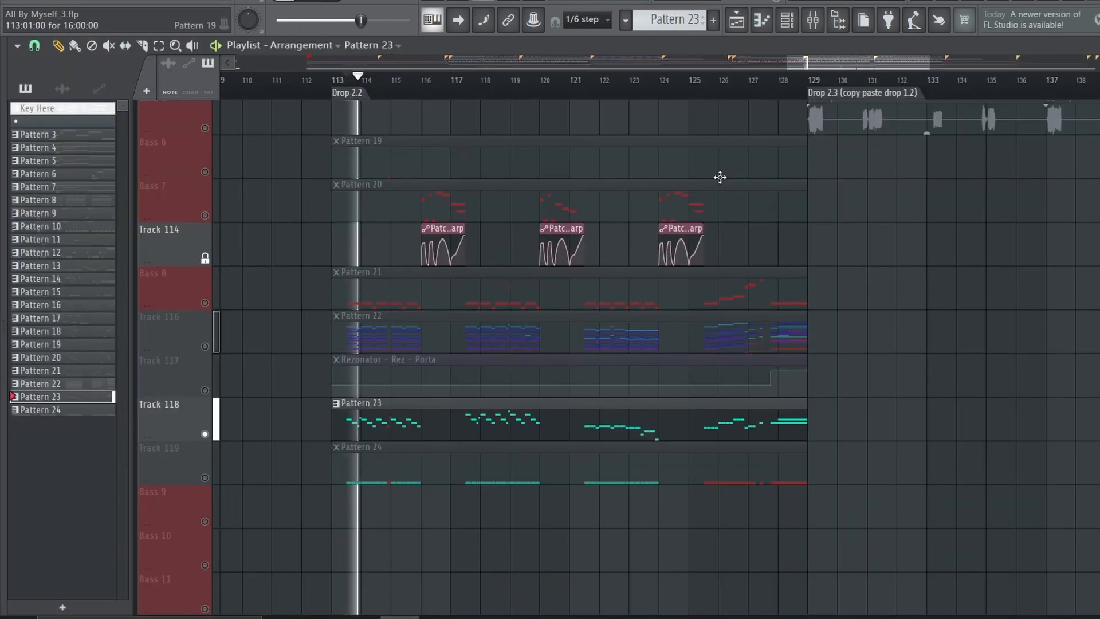
{"action": "left_click", "coordinate": [737, 23]}
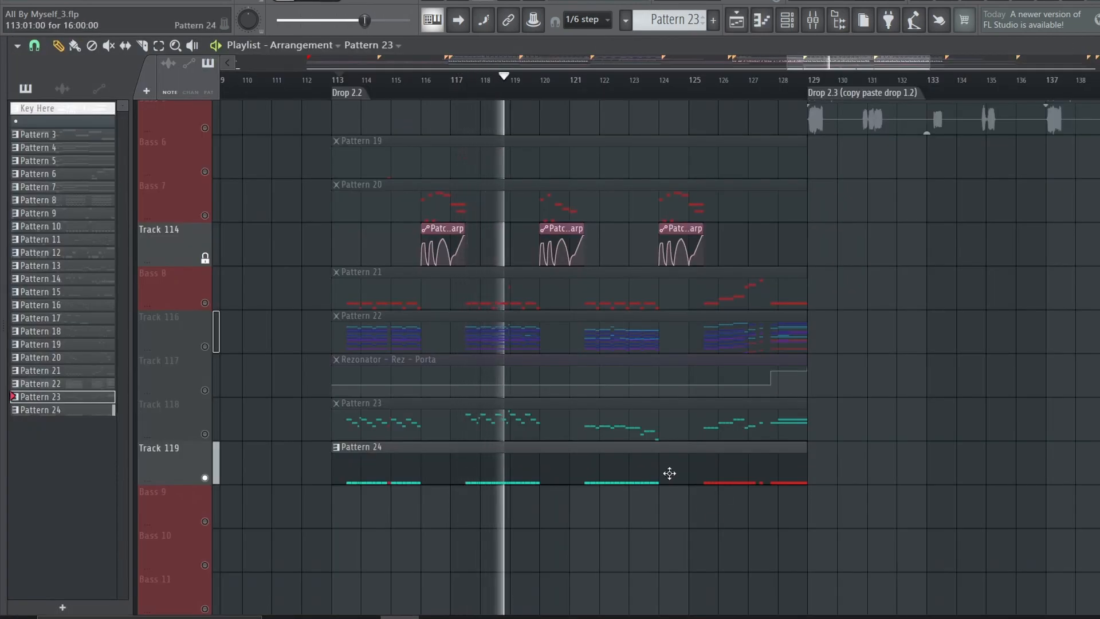
{"action": "left_click", "coordinate": [668, 474]}
Inspect the oscillators and effects of Serum #11 inside Pattern 24's Patcher, then close its windows and the channel rack
{"action": "left_click", "coordinate": [788, 23]}
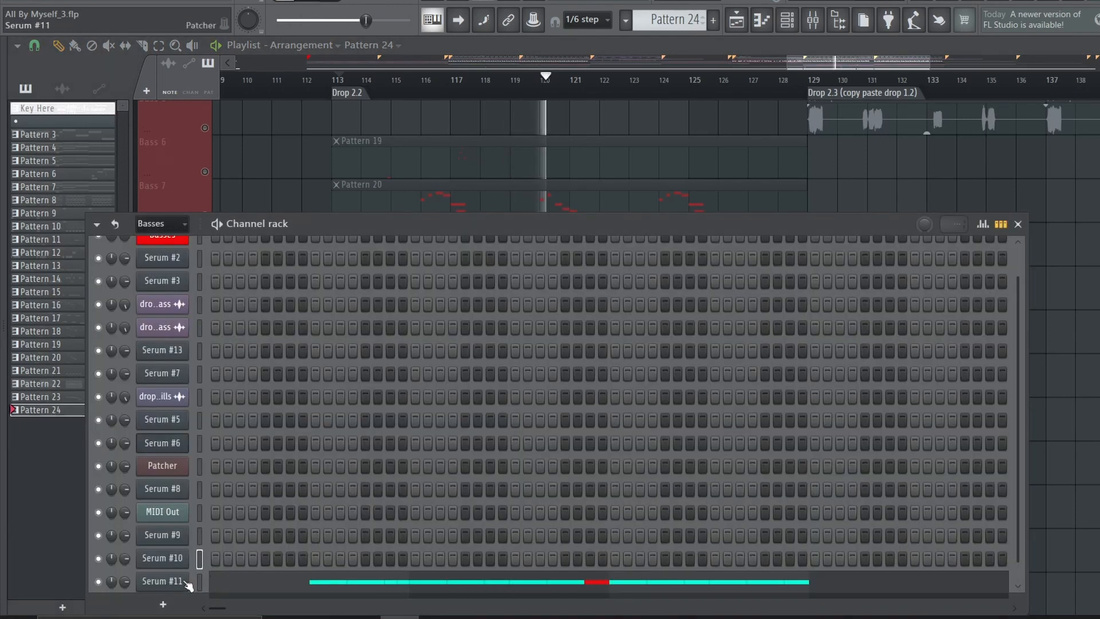
{"action": "left_click", "coordinate": [161, 554]}
{"action": "left_click", "coordinate": [580, 331]}
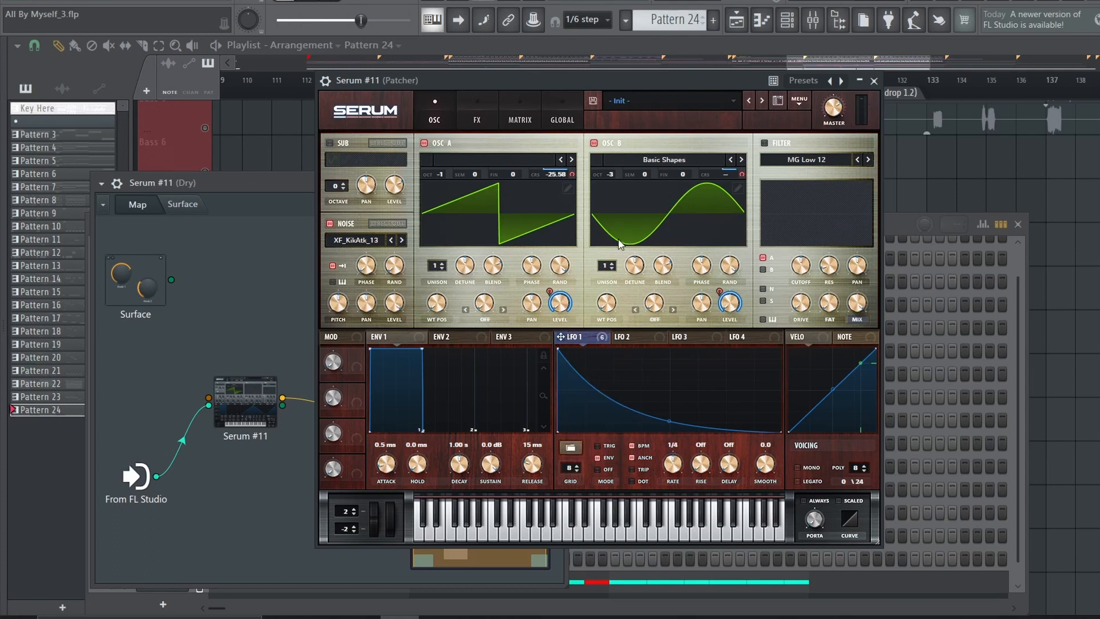
{"action": "left_click", "coordinate": [468, 112]}
{"action": "left_click", "coordinate": [451, 111]}
{"action": "left_click", "coordinate": [876, 82]}
{"action": "left_click", "coordinate": [557, 183]}
{"action": "left_click", "coordinate": [1017, 224]}
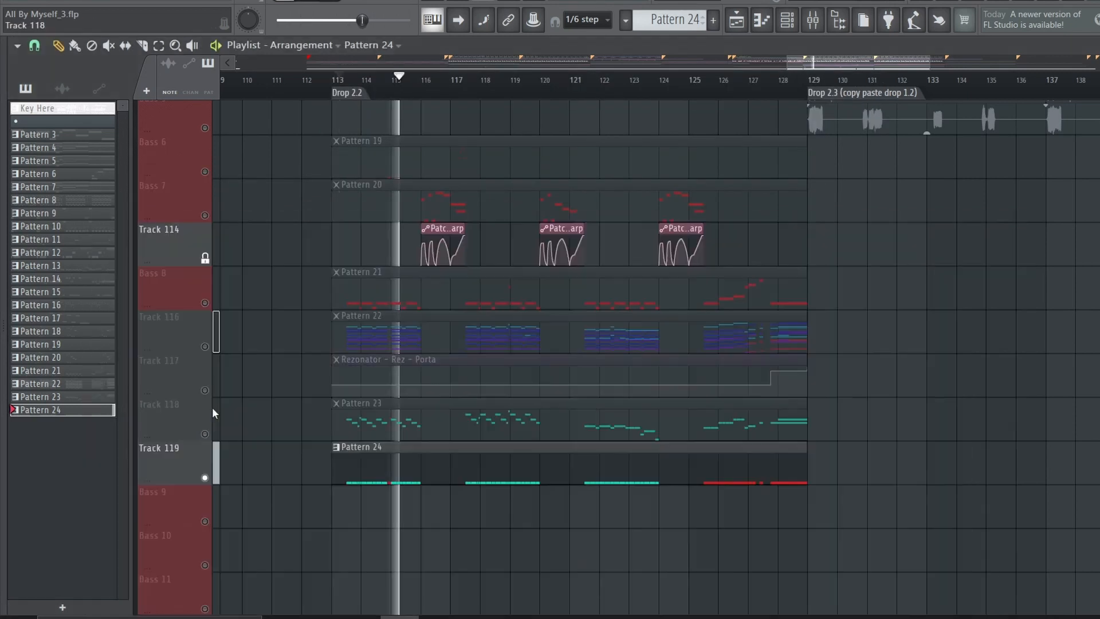
Unmute Tracks 118, 117, 116 and Bass 8 and play all the Drop 2.2 color bass layers together
{"action": "left_click_drag", "start_coordinate": [205, 440], "coordinate": [206, 437]}
{"action": "left_click", "coordinate": [205, 431]}
{"action": "left_click_drag", "start_coordinate": [205, 400], "coordinate": [204, 303]}
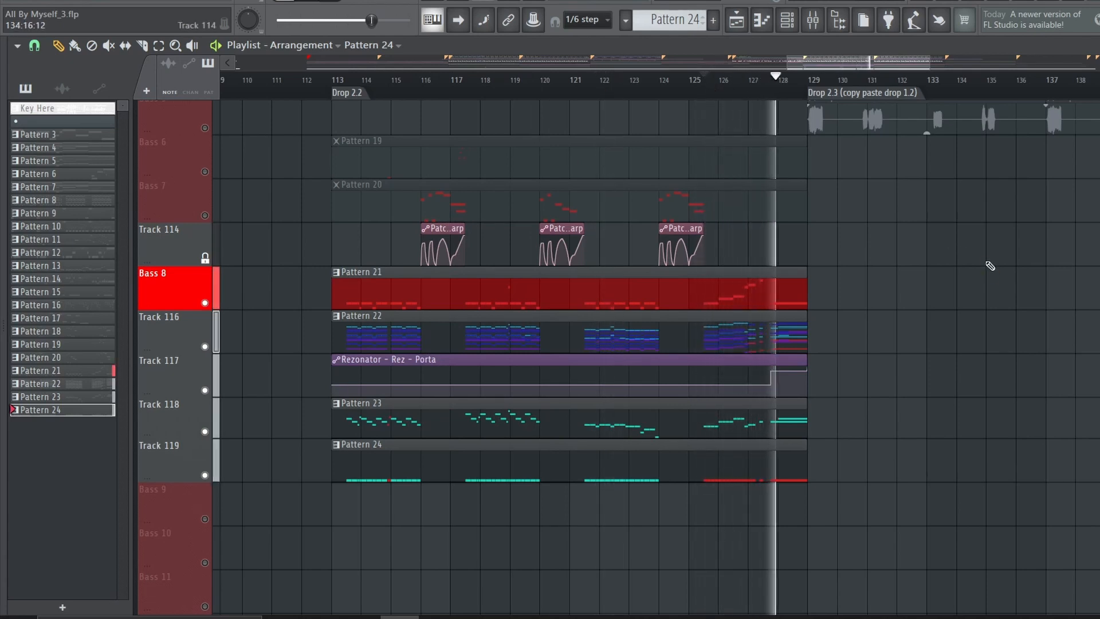
{"action": "key", "text": "space"}
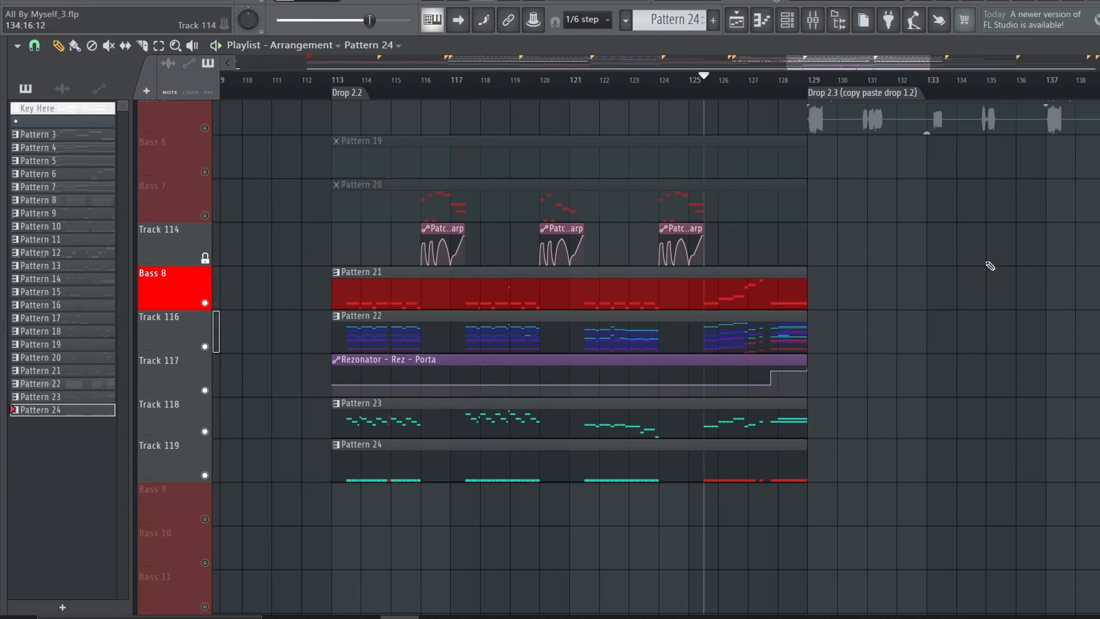
Open the project All By Myself_5.flp and view the Drop 2.2 bass audio clips in the Playlist
{"action": "left_click", "coordinate": [12, 1]}
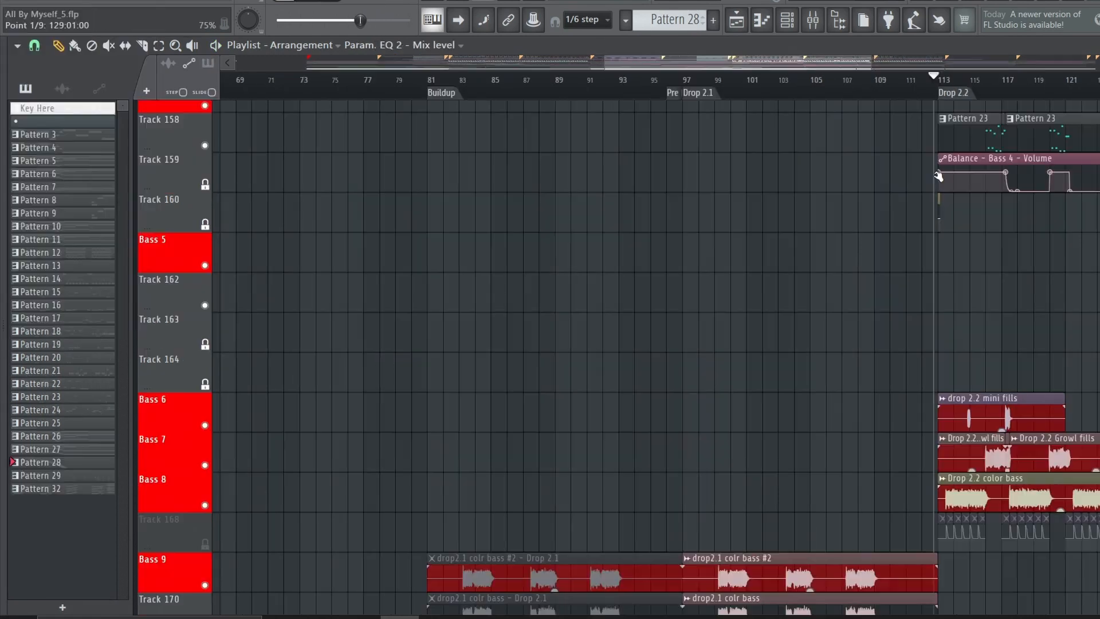
{"action": "scroll", "coordinate": [935, 176], "scroll_direction": "up", "scroll_amount": 1}
{"action": "scroll", "coordinate": [935, 177], "scroll_direction": "down", "scroll_amount": 3}
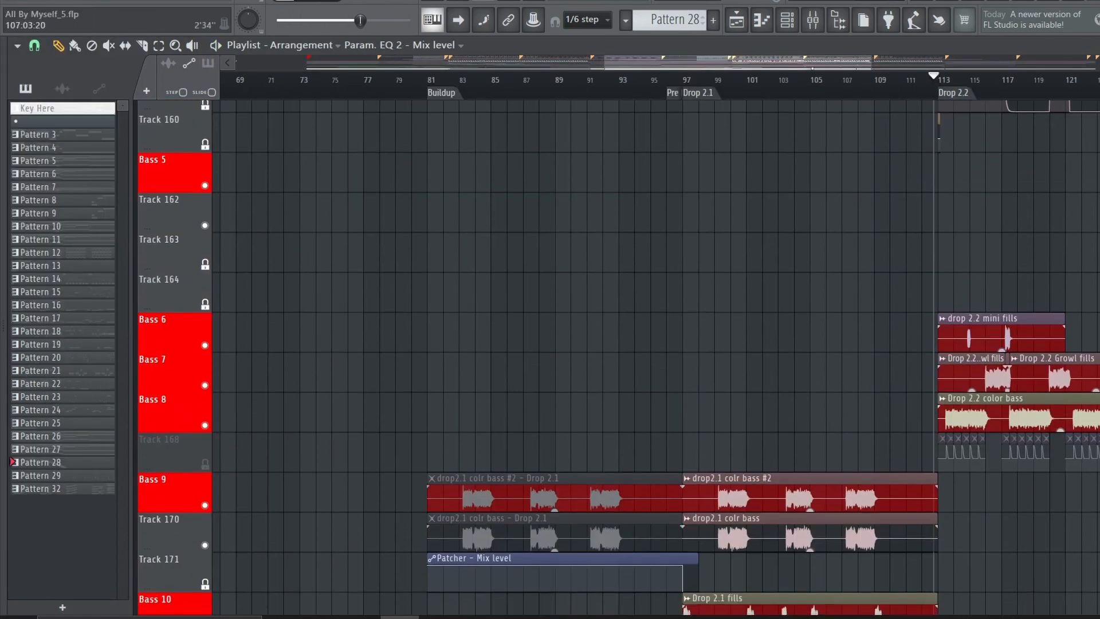
{"action": "scroll", "coordinate": [848, 93], "scroll_direction": "right", "scroll_amount": 3}
{"action": "scroll", "coordinate": [848, 94], "scroll_direction": "up", "scroll_amount": 3}
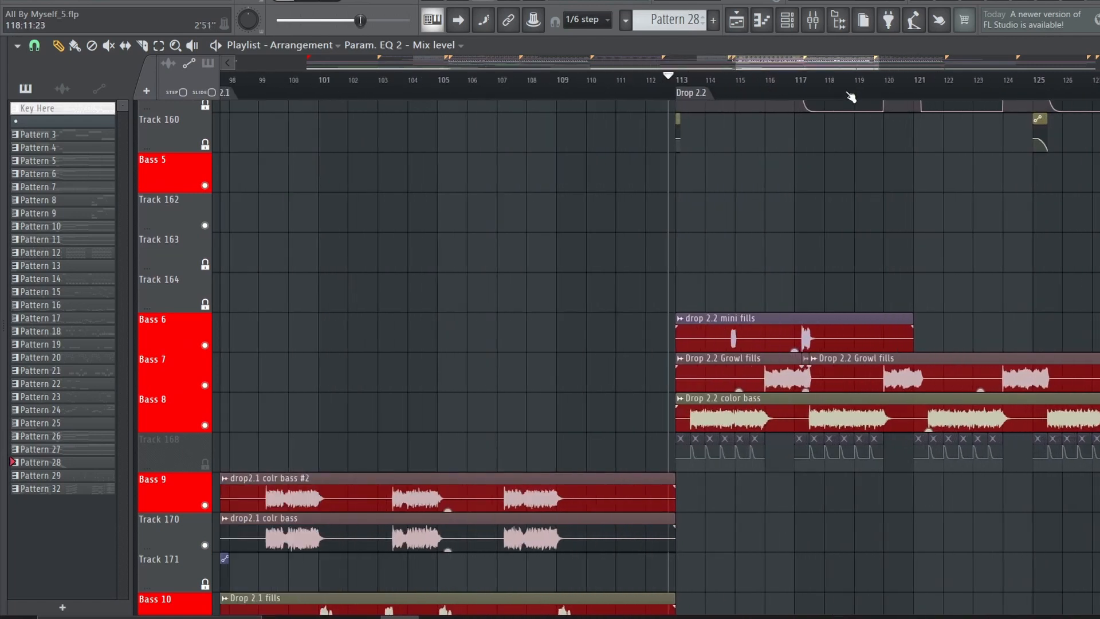
{"action": "scroll", "coordinate": [732, 109], "scroll_direction": "down", "scroll_amount": 3}
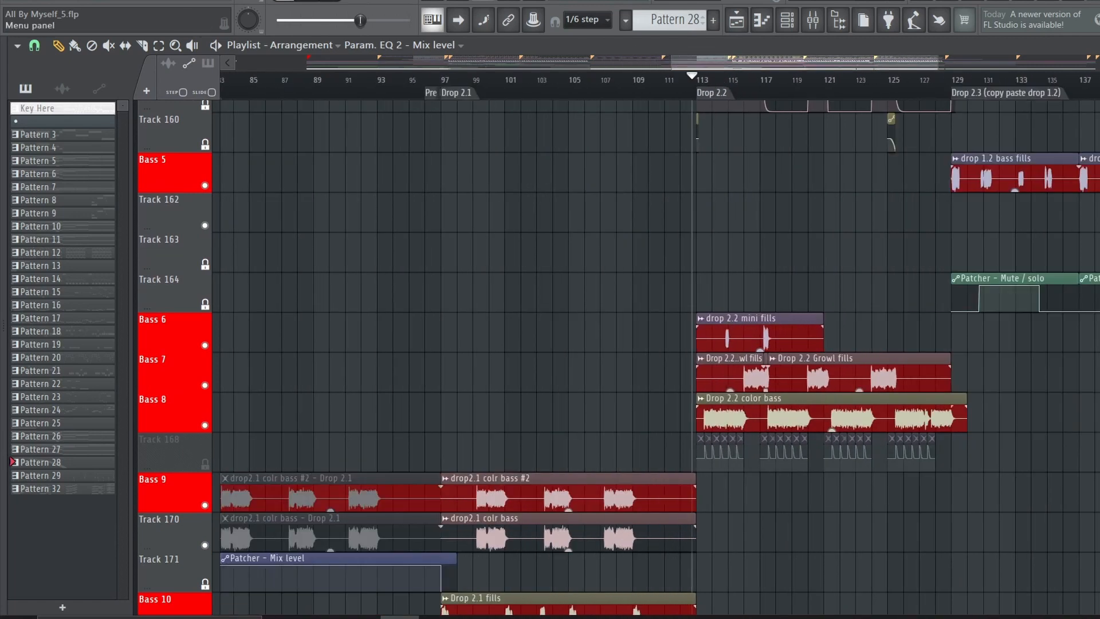
Open All By Myself Mastered.flp and review the two Equalizers, Vintage Limiter and Maximizer of Ozone 9 on Insert 1
{"action": "left_click", "coordinate": [11, 2]}
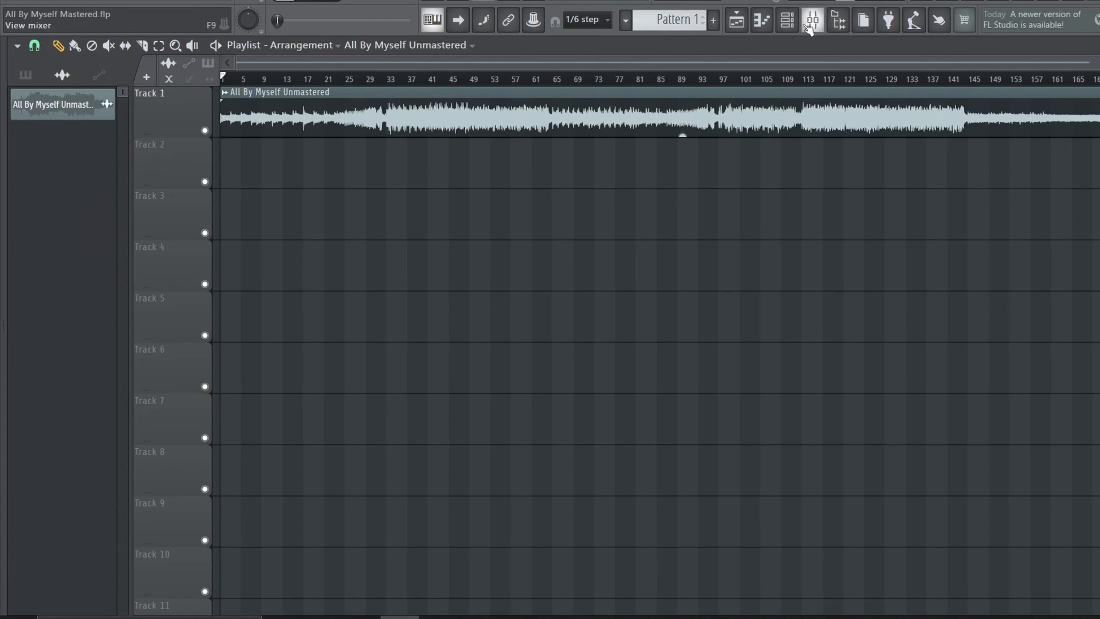
{"action": "left_click", "coordinate": [812, 21]}
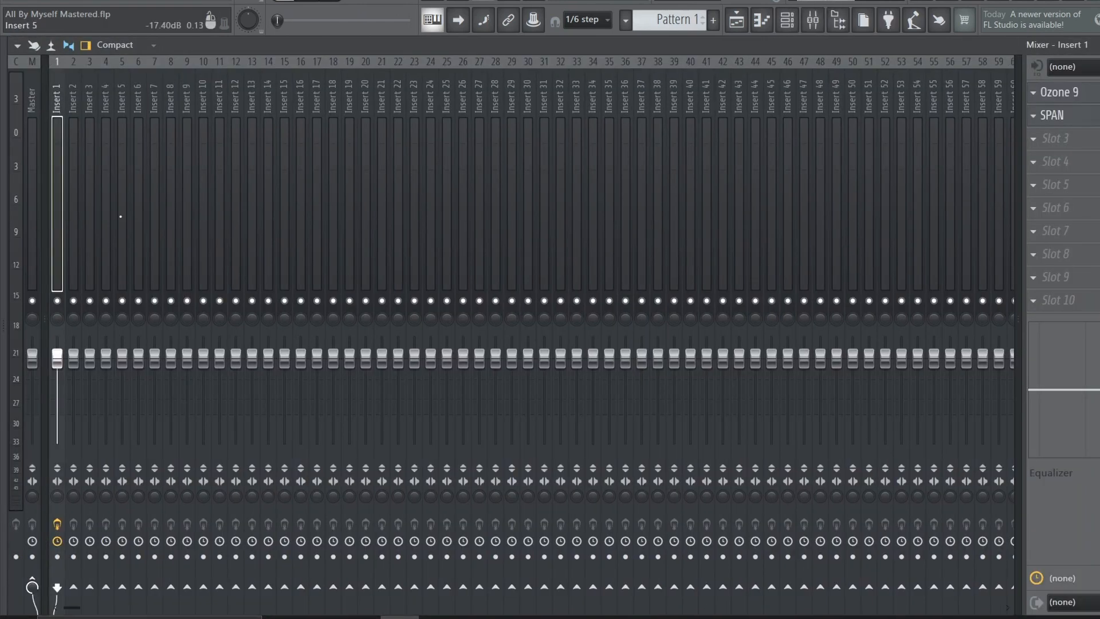
{"action": "left_click", "coordinate": [1079, 88]}
{"action": "left_click", "coordinate": [229, 261]}
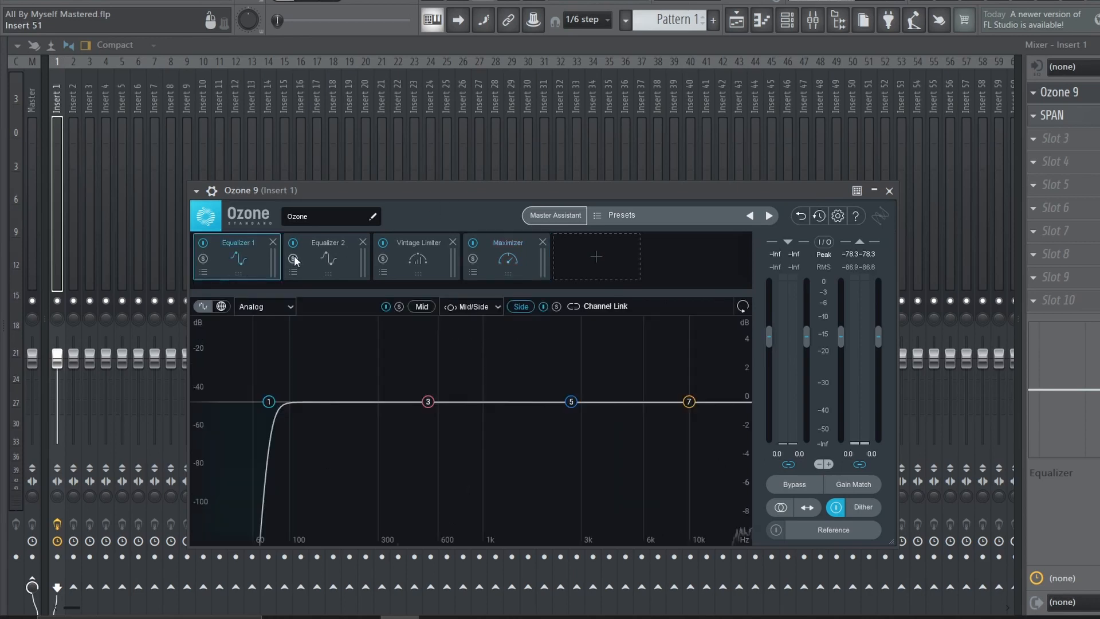
{"action": "left_click", "coordinate": [338, 255]}
{"action": "left_click", "coordinate": [417, 263]}
{"action": "left_click", "coordinate": [492, 243]}
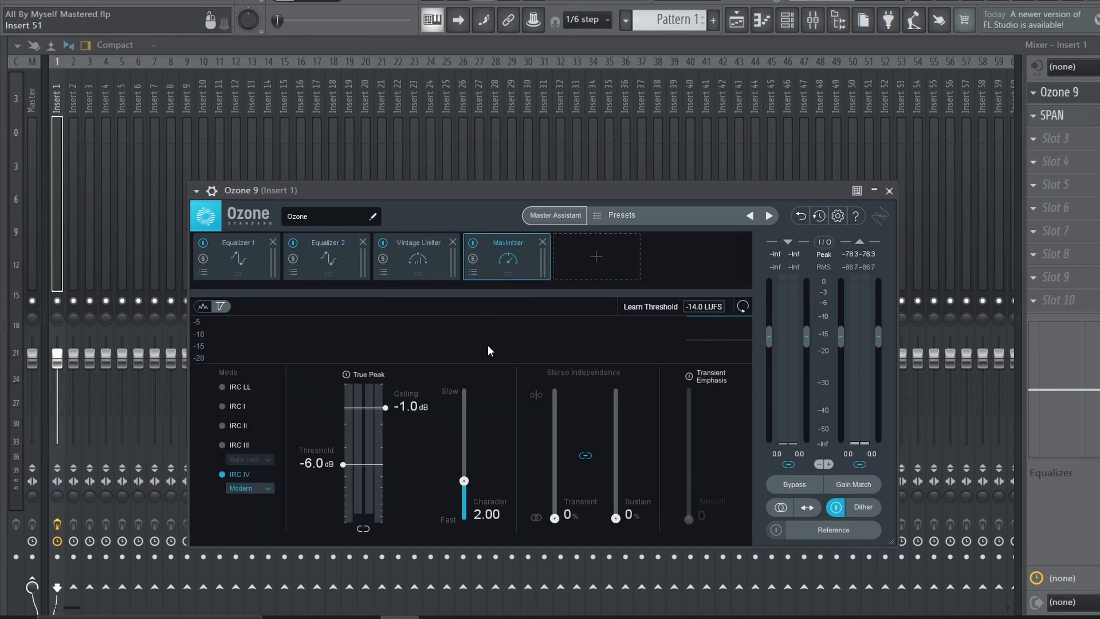
Check the SPAN analyzer on Insert 1, close it and return to the Playlist
{"action": "left_click", "coordinate": [1060, 116]}
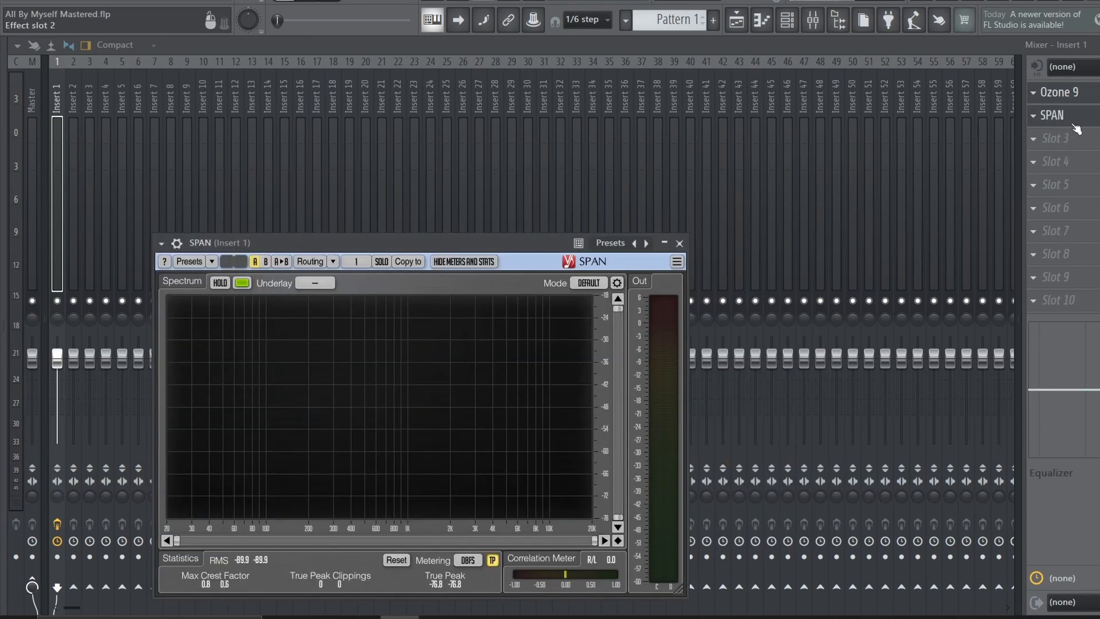
{"action": "left_click", "coordinate": [1093, 127]}
{"action": "left_click", "coordinate": [742, 24]}
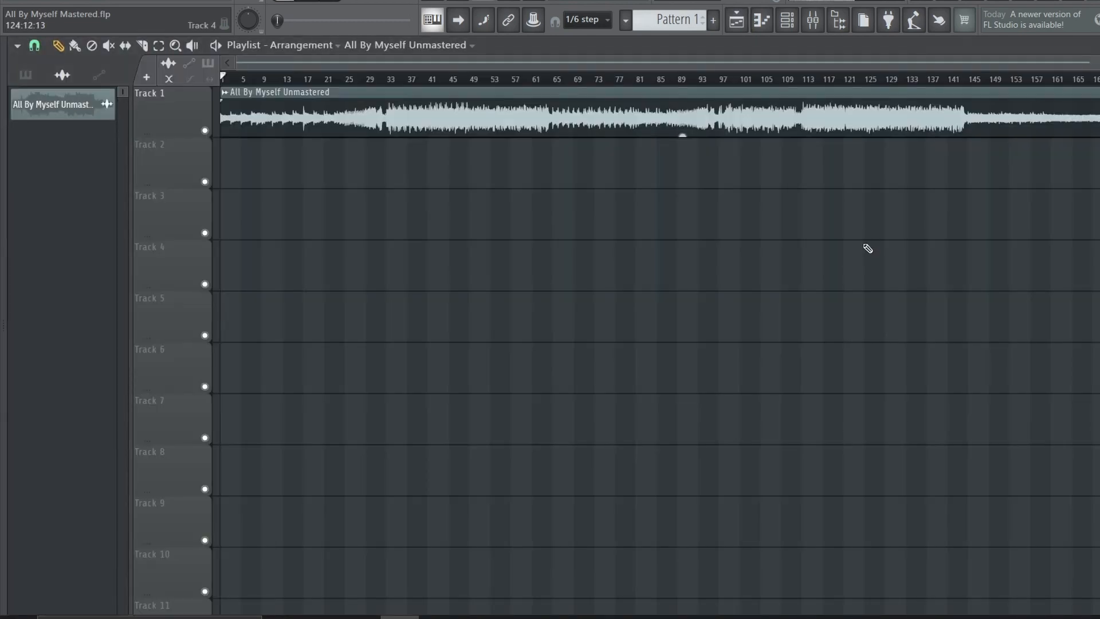